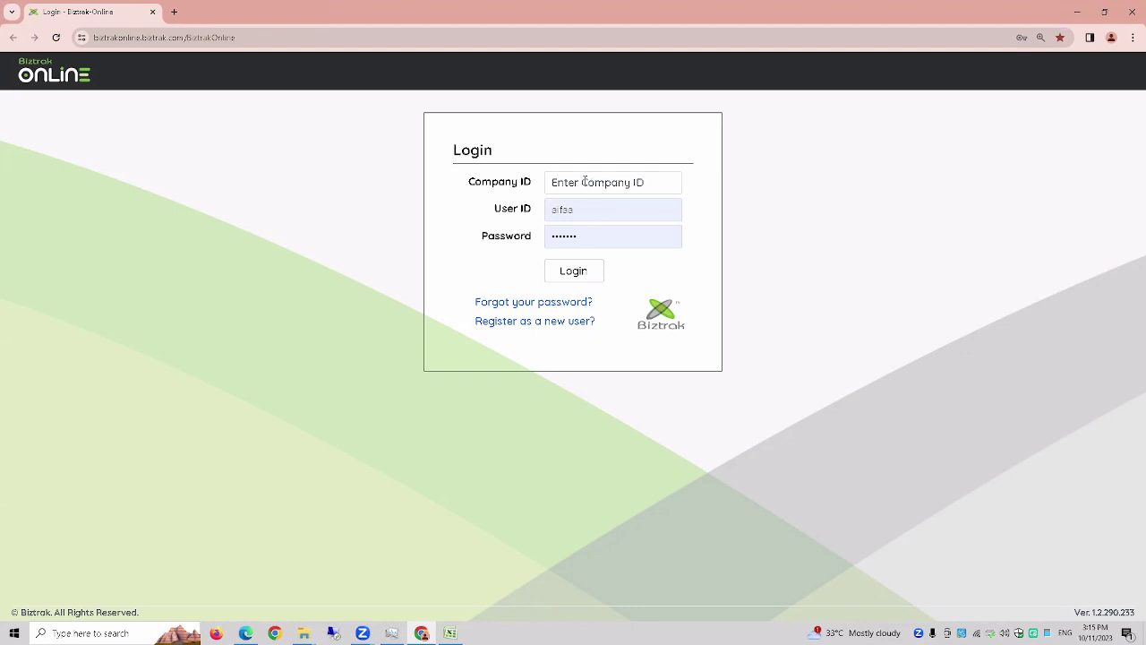
- Sign in with the company ID and pick the company to reach the Profit & Loss KPIs dashboard
{"action": "left_click", "coordinate": [584, 181]}
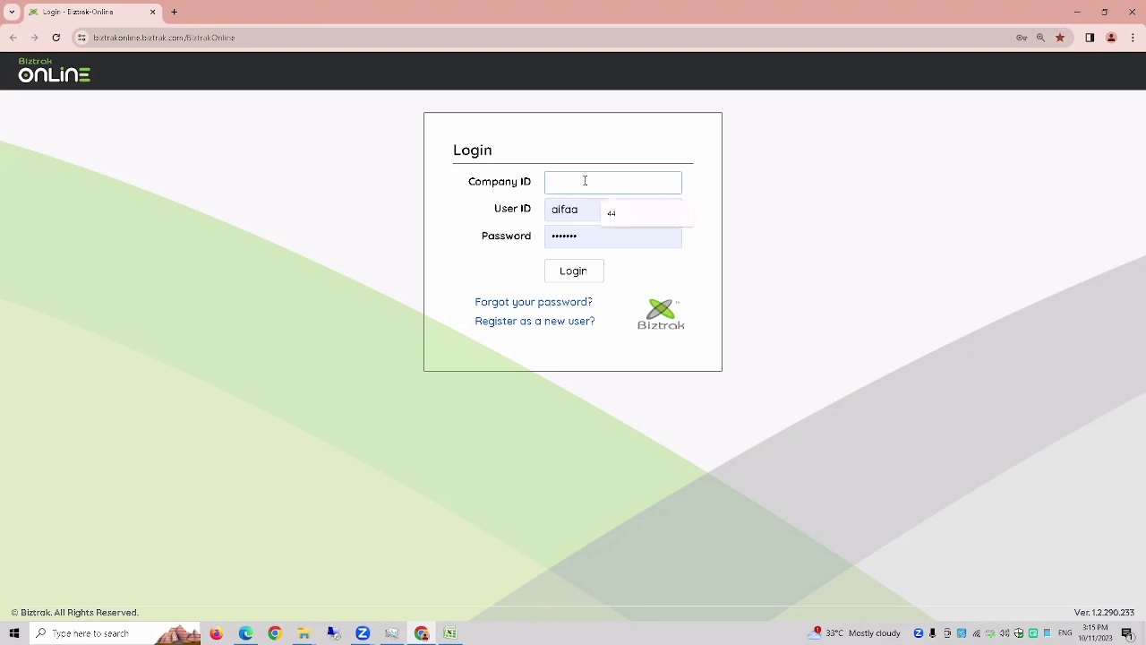
{"action": "type", "text": "44"}
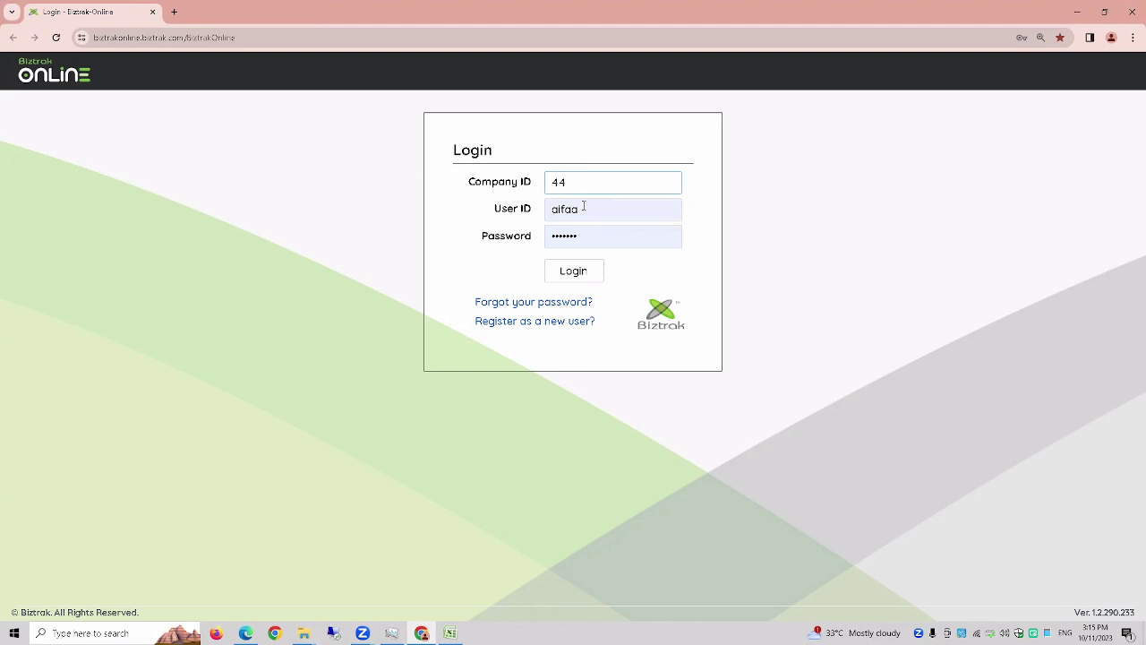
{"action": "left_click", "coordinate": [582, 280]}
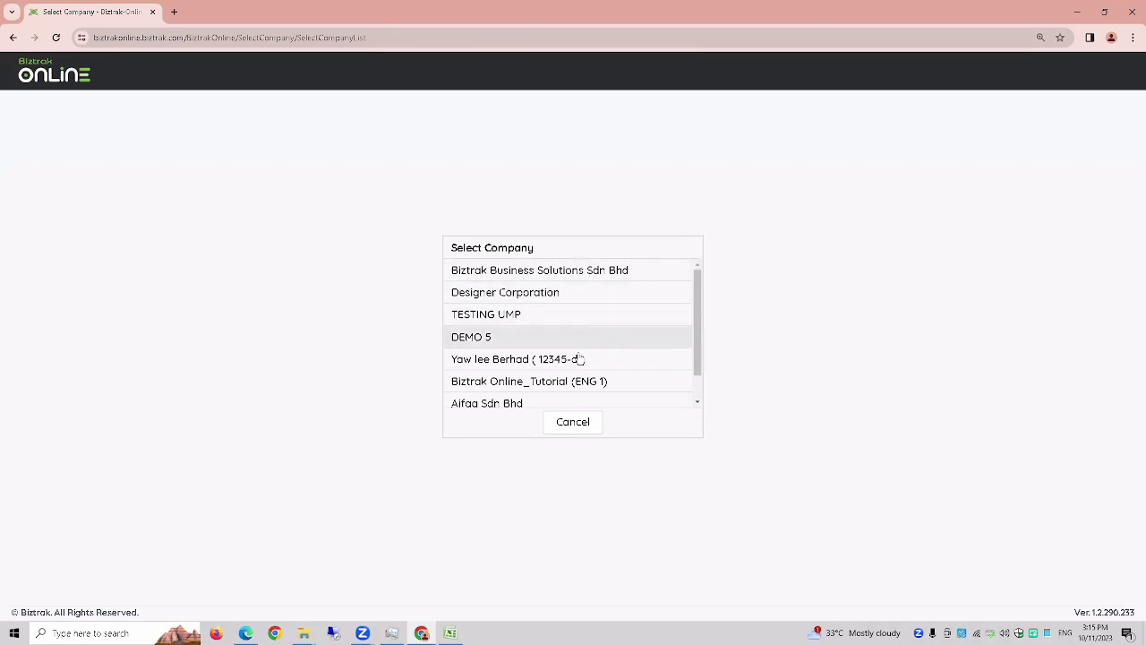
{"action": "left_click", "coordinate": [538, 405]}
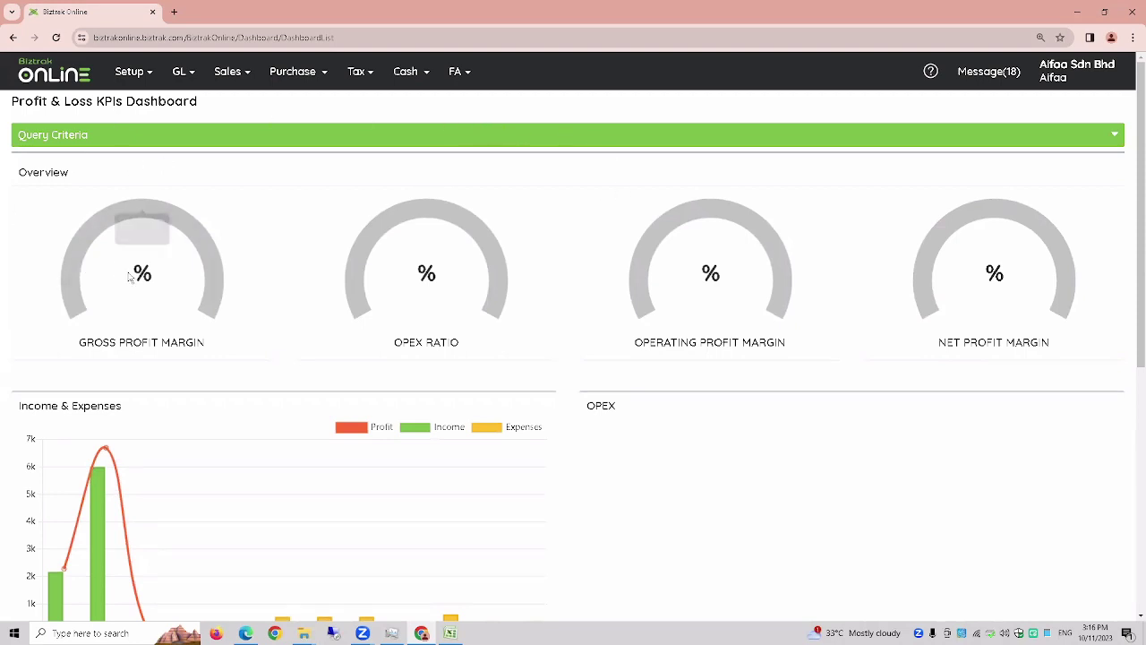
{"action": "scroll", "coordinate": [130, 278], "scroll_direction": "down", "scroll_amount": 2}
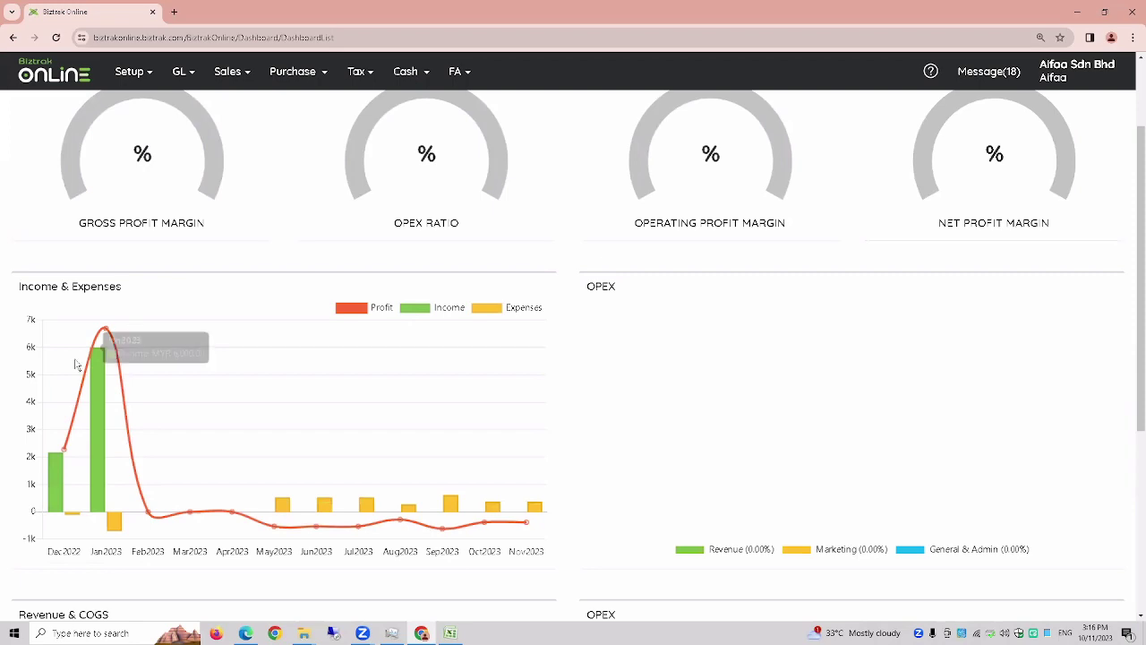
{"action": "scroll", "coordinate": [77, 365], "scroll_direction": "down", "scroll_amount": 2}
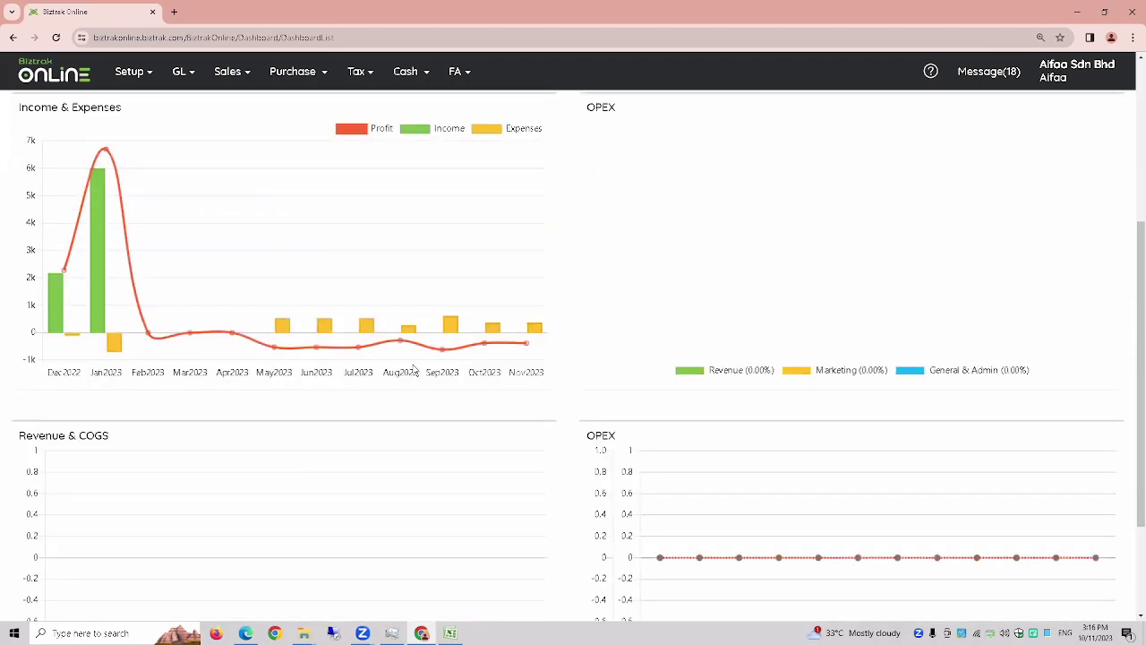
{"action": "scroll", "coordinate": [64, 351], "scroll_direction": "up", "scroll_amount": 2}
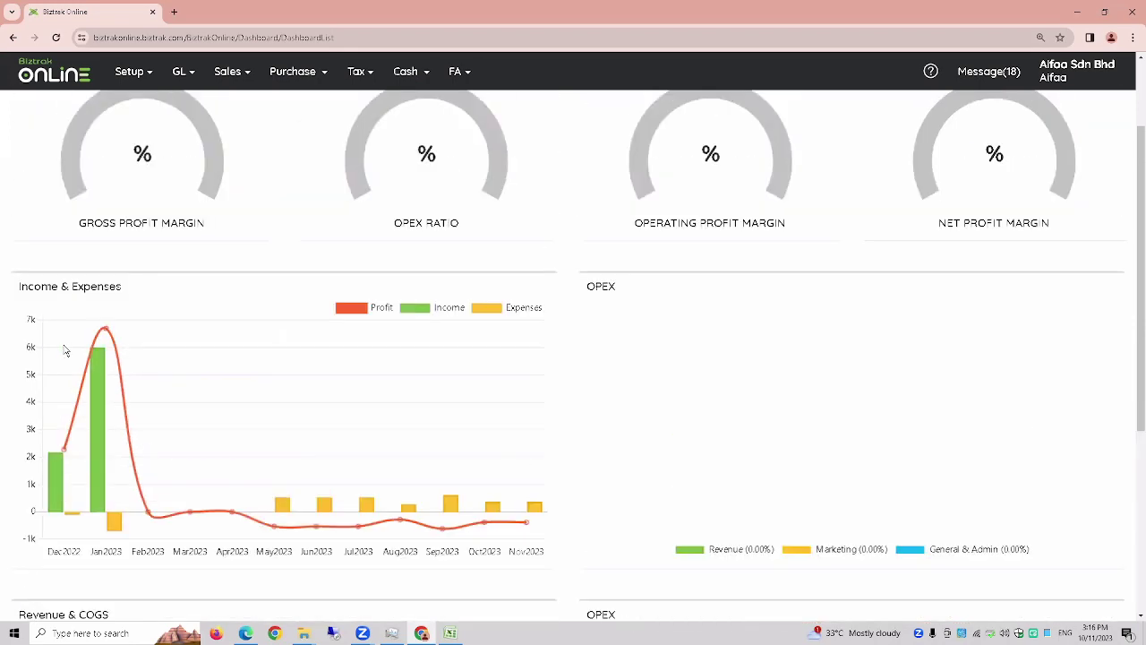
{"action": "scroll", "coordinate": [65, 350], "scroll_direction": "up", "scroll_amount": 2}
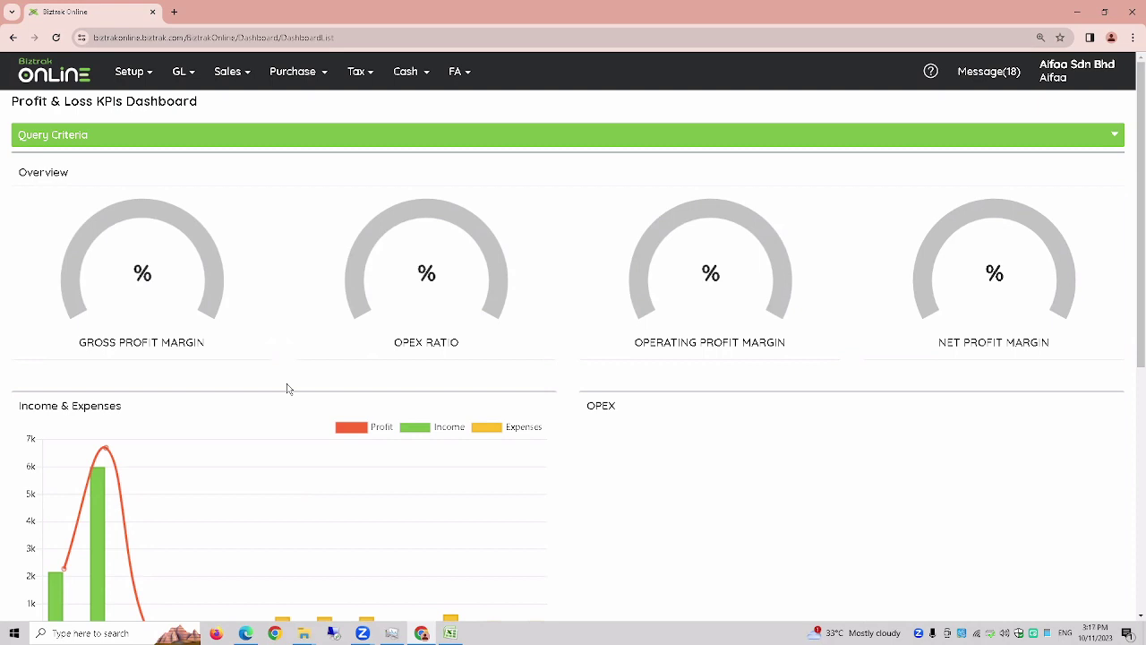
{"action": "scroll", "coordinate": [289, 403], "scroll_direction": "down", "scroll_amount": 2}
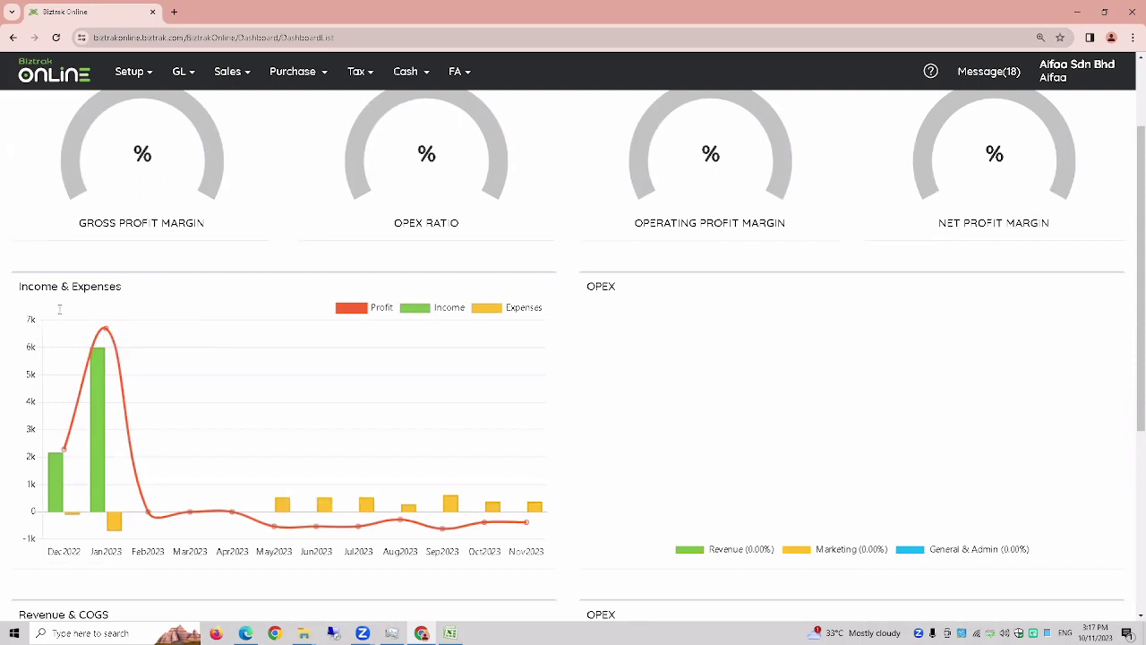
{"action": "mouse_move", "coordinate": [99, 367]}
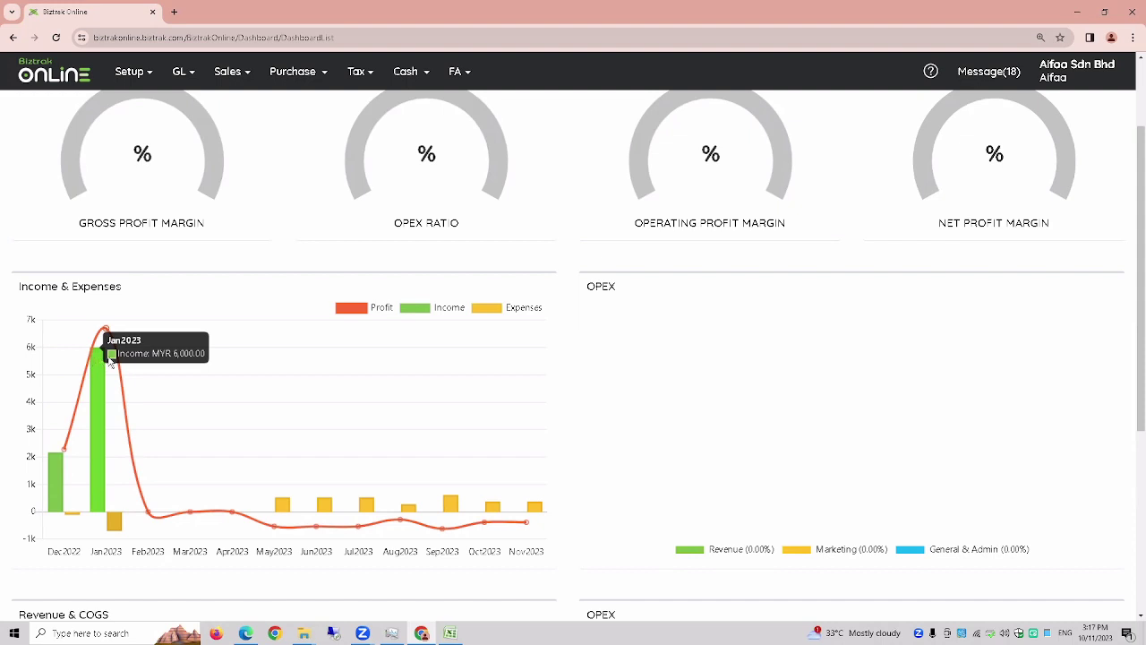
{"action": "scroll", "coordinate": [336, 344], "scroll_direction": "up", "scroll_amount": 2}
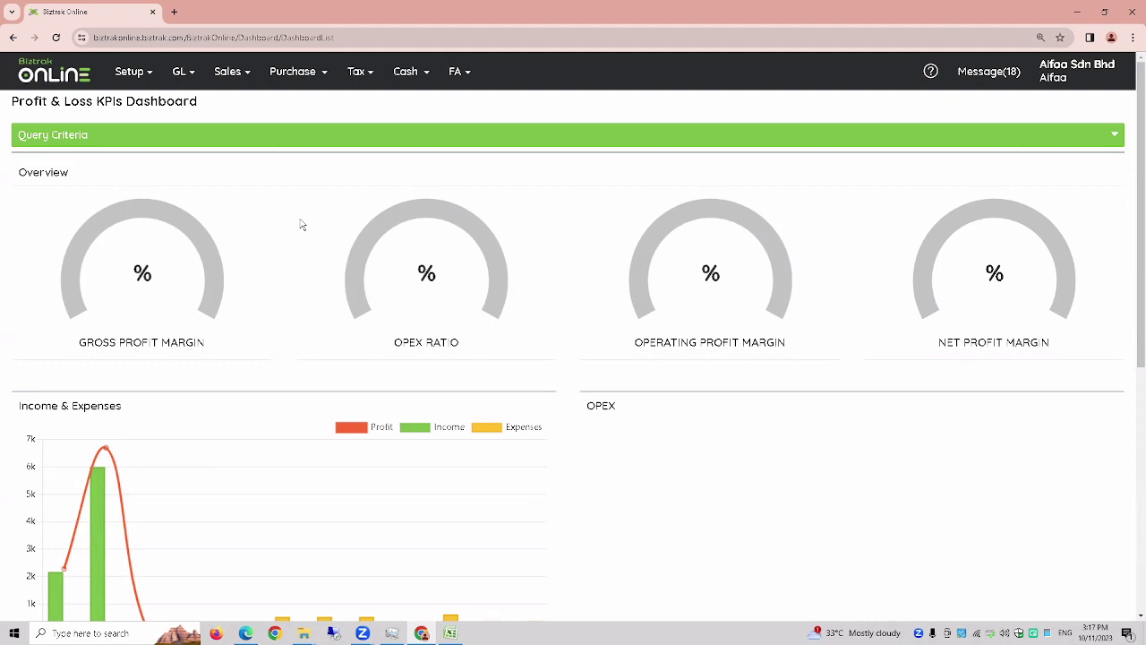
- Go to GL > General Journal and start a new journal entry
{"action": "left_click", "coordinate": [187, 84]}
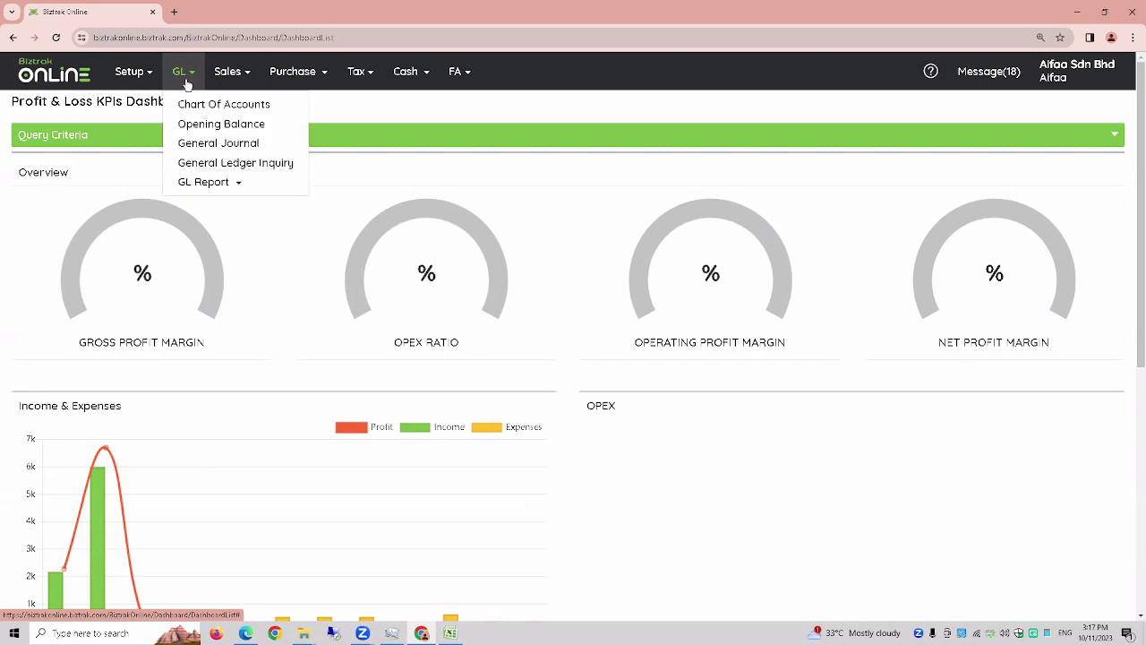
{"action": "left_click", "coordinate": [199, 146]}
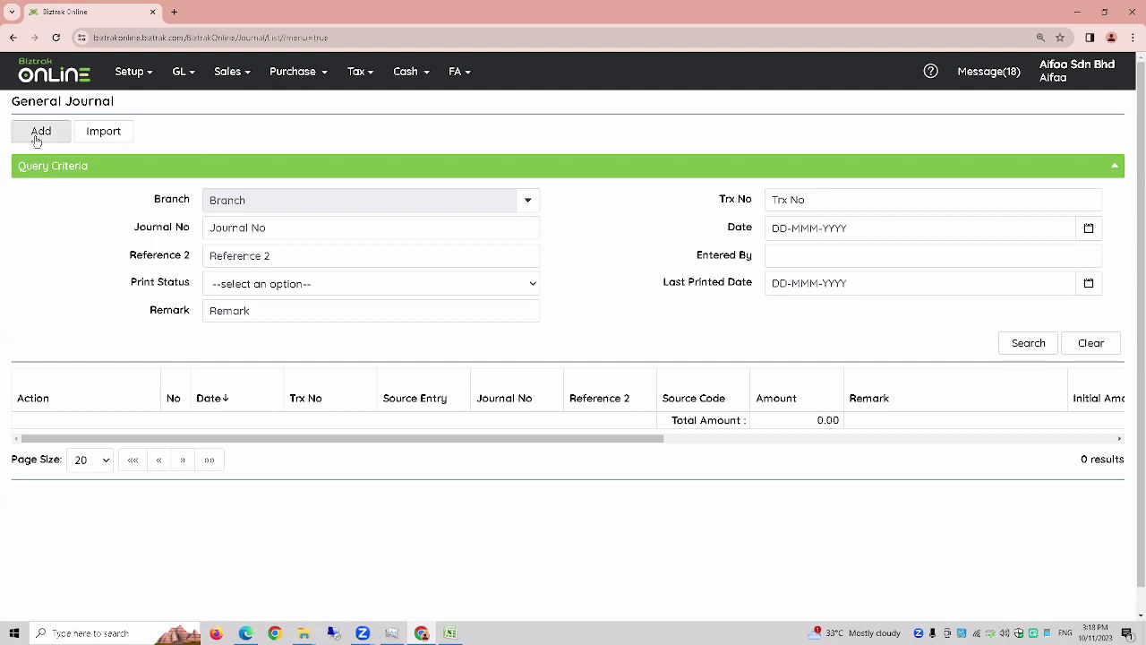
{"action": "left_click", "coordinate": [37, 141]}
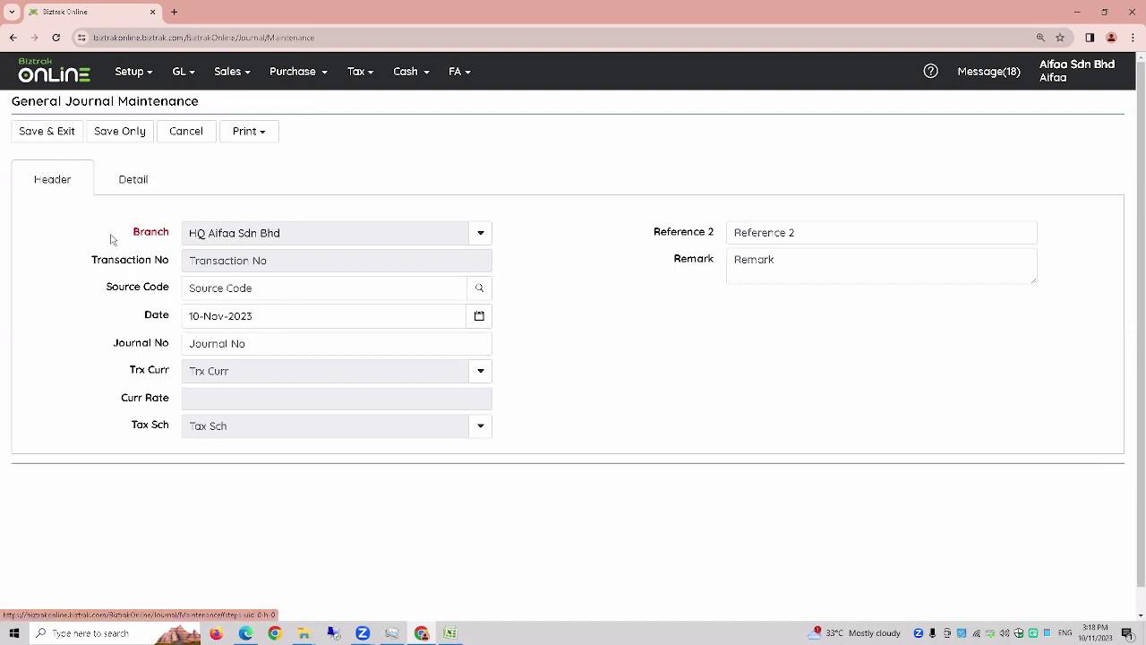
- Enter JV-01 as the journal number
{"action": "left_click", "coordinate": [262, 345]}
{"action": "key", "text": "Caps_Lock"}
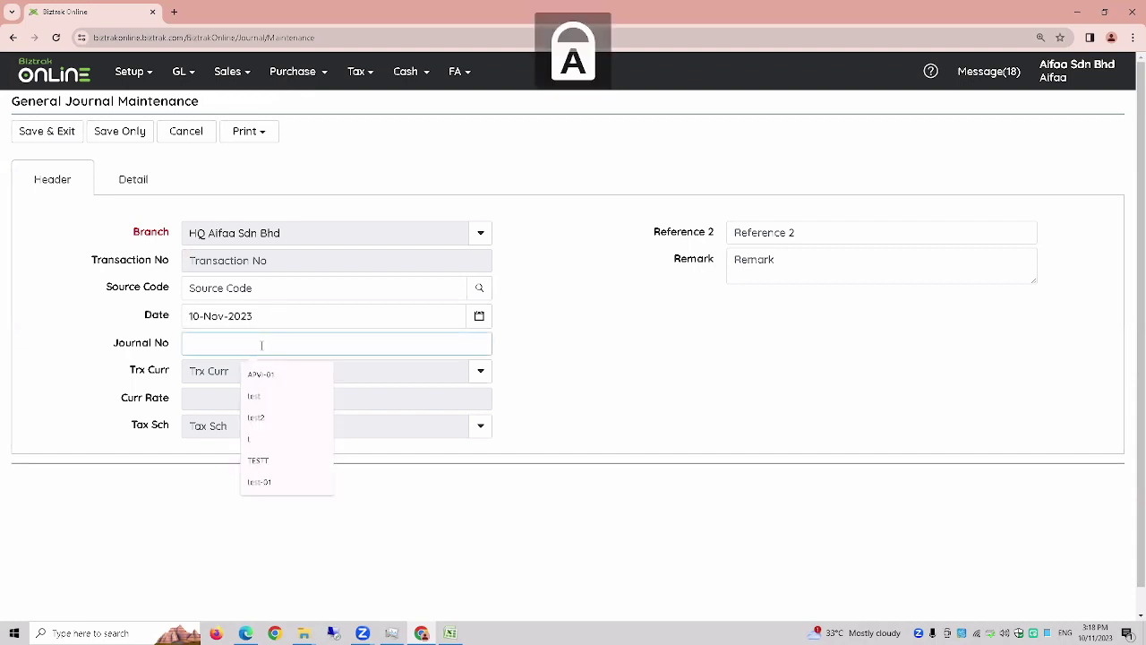
{"action": "type", "text": "JV-01"}
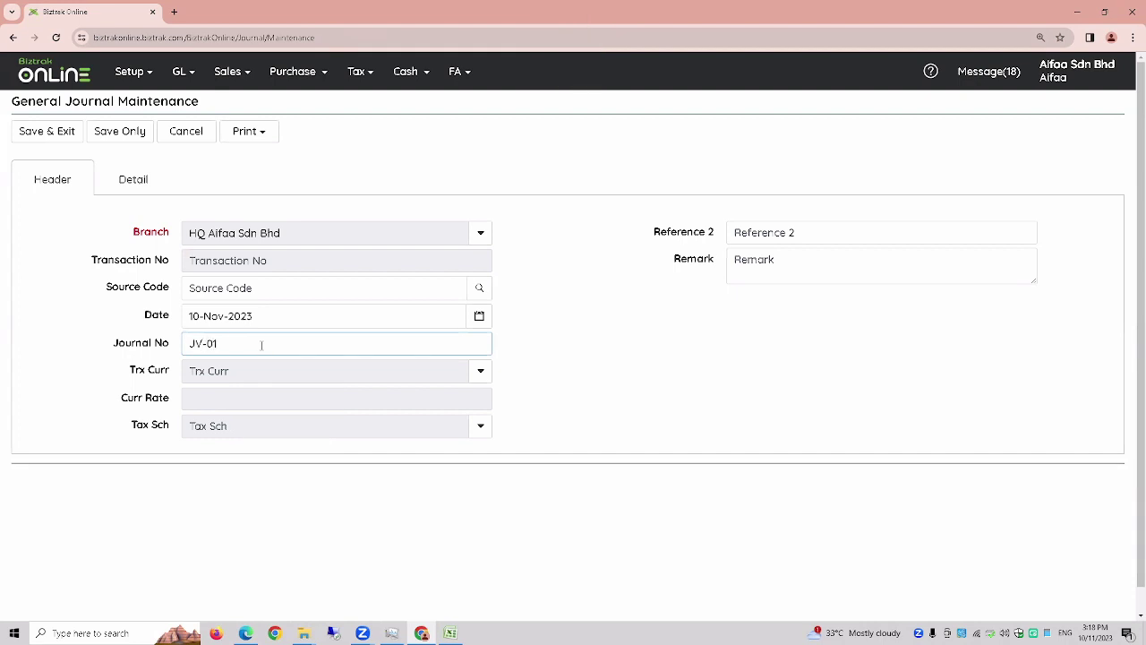
{"action": "key", "text": "Tab"}
- Set the remark to 'Testing' and show the journal's detail lines
{"action": "left_click", "coordinate": [750, 258]}
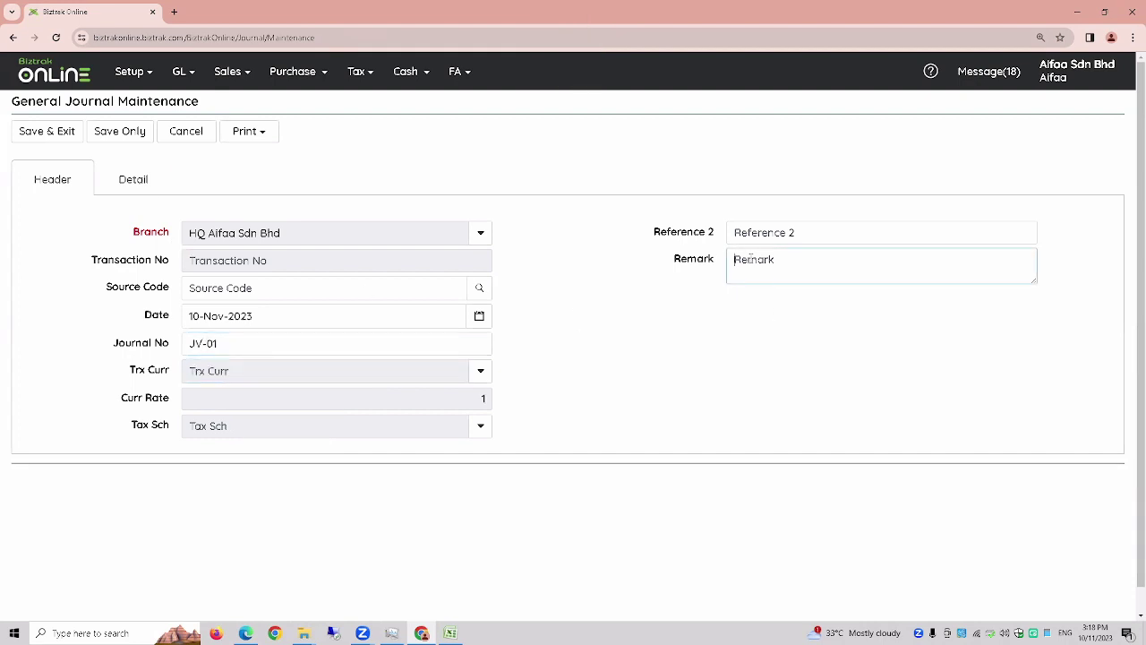
{"action": "key", "text": "Caps_Lock"}
{"action": "type", "text": "t"}
{"action": "key", "text": "Caps_Lock"}
{"action": "key", "text": "BackSpace"}
{"action": "type", "text": "T"}
{"action": "key", "text": "Caps_Lock"}
{"action": "type", "text": "esting"}
{"action": "left_click", "coordinate": [145, 183]}
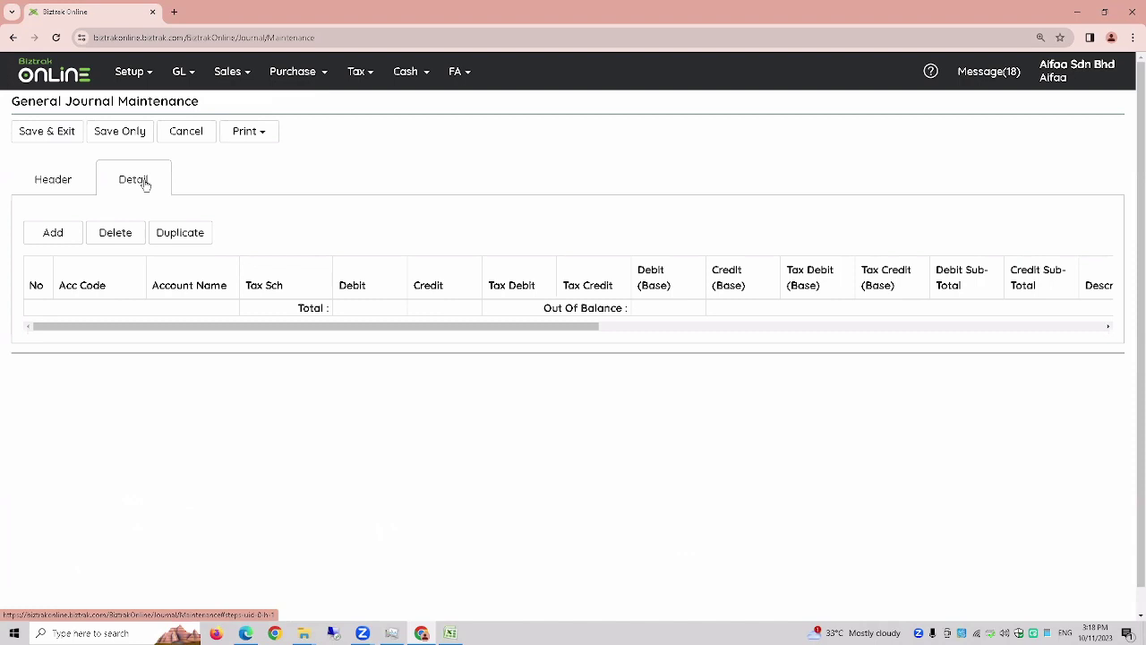
- Add a first journal line, enlarge the page, and open the account lookup for it
{"action": "left_click", "coordinate": [57, 233]}
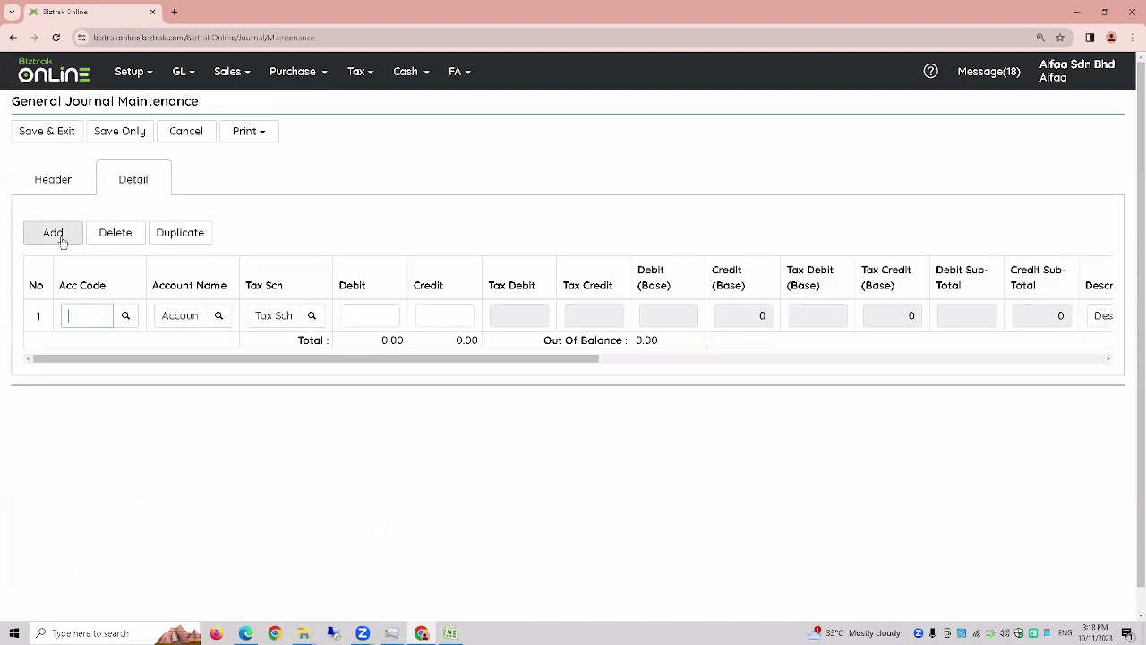
{"action": "left_click", "coordinate": [126, 315]}
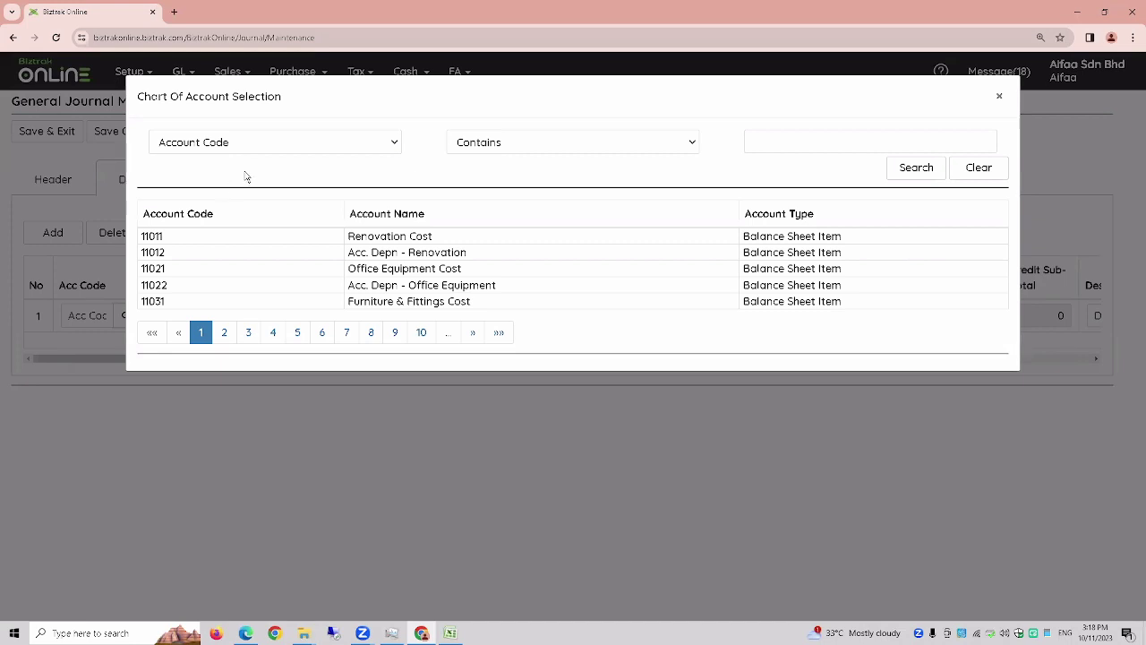
{"action": "left_click_drag", "start_coordinate": [907, 116], "coordinate": [907, 135]}
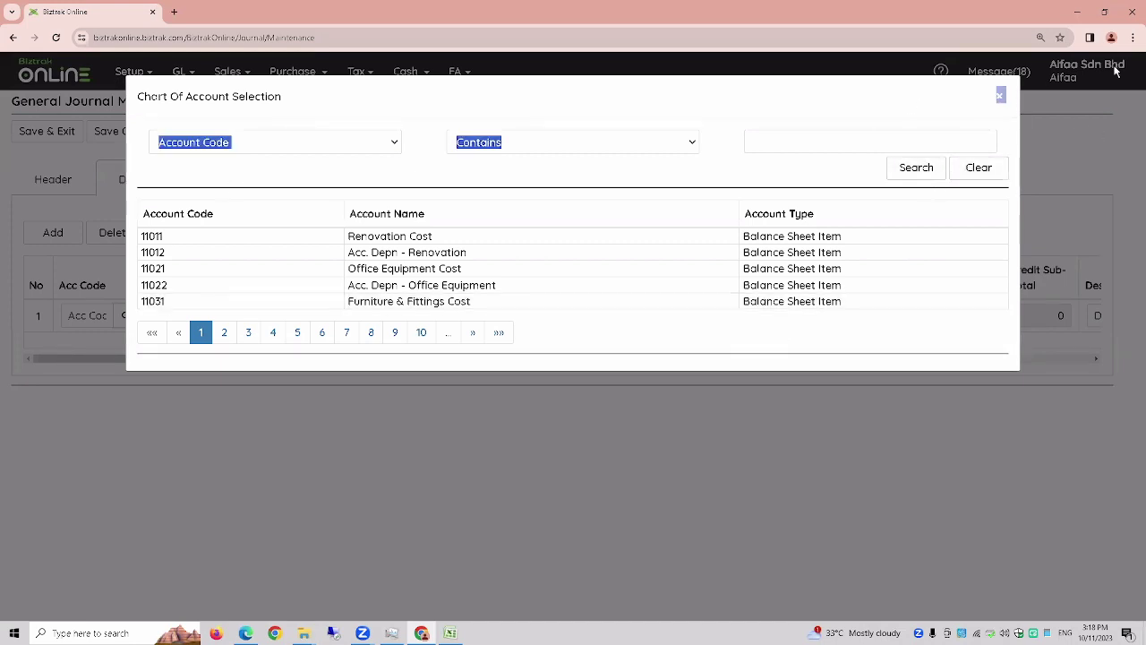
{"action": "left_click", "coordinate": [999, 94]}
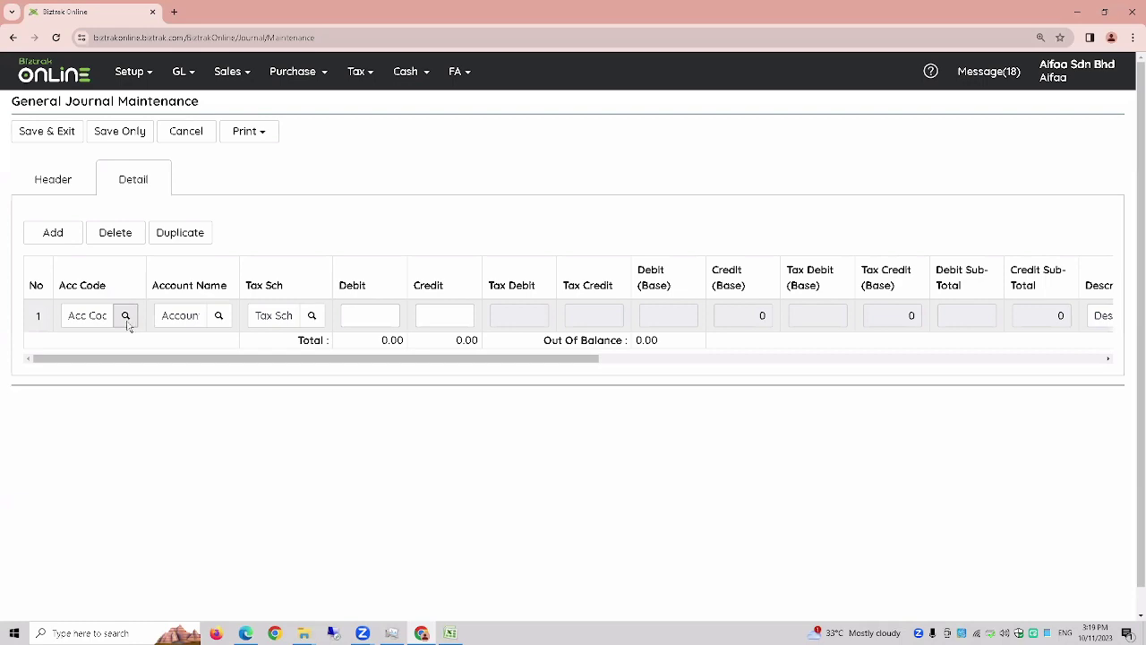
{"action": "key", "text": "ctrl+plus"}
{"action": "left_click", "coordinate": [150, 369]}
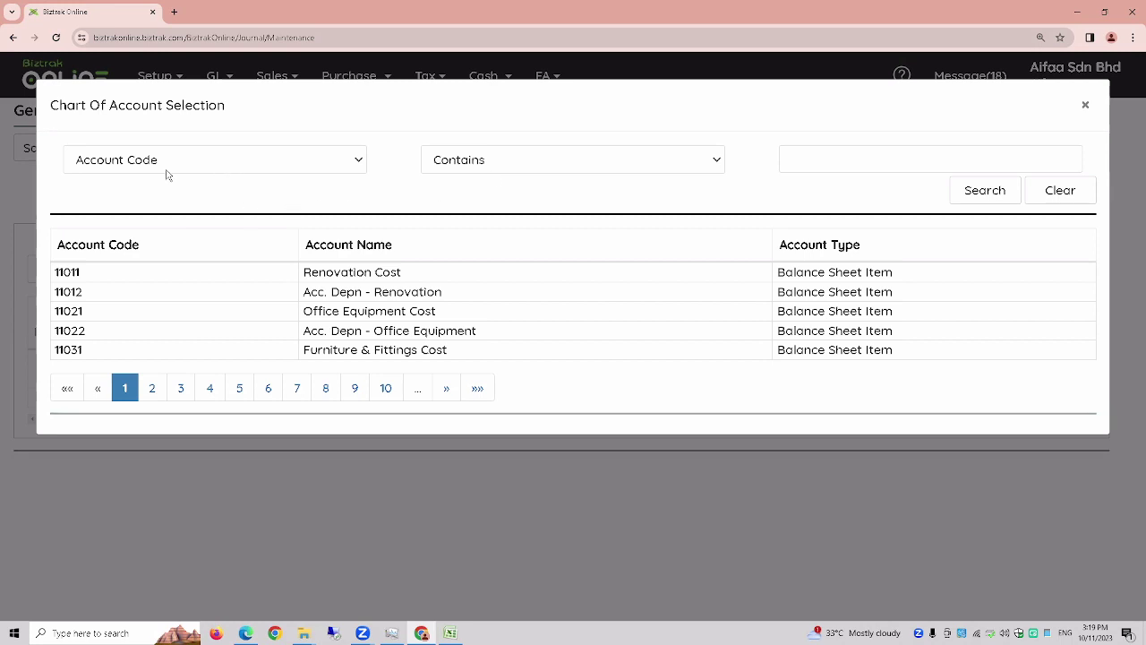
- Search the chart of accounts for Account Name containing 'salary'
{"action": "left_click", "coordinate": [226, 166]}
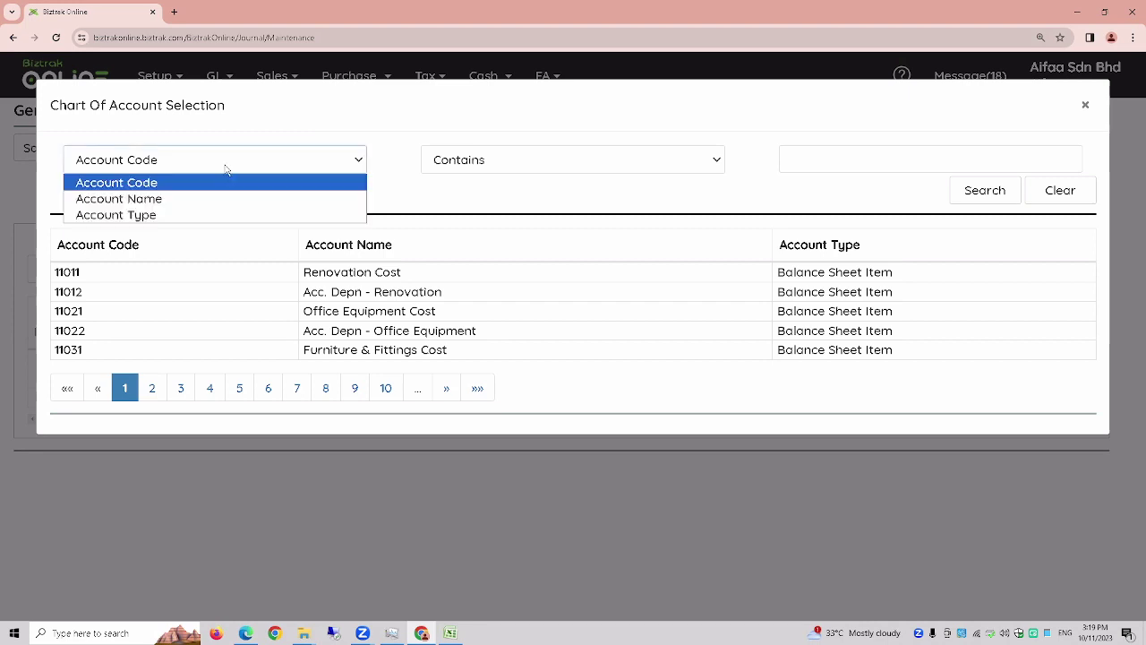
{"action": "left_click", "coordinate": [174, 198]}
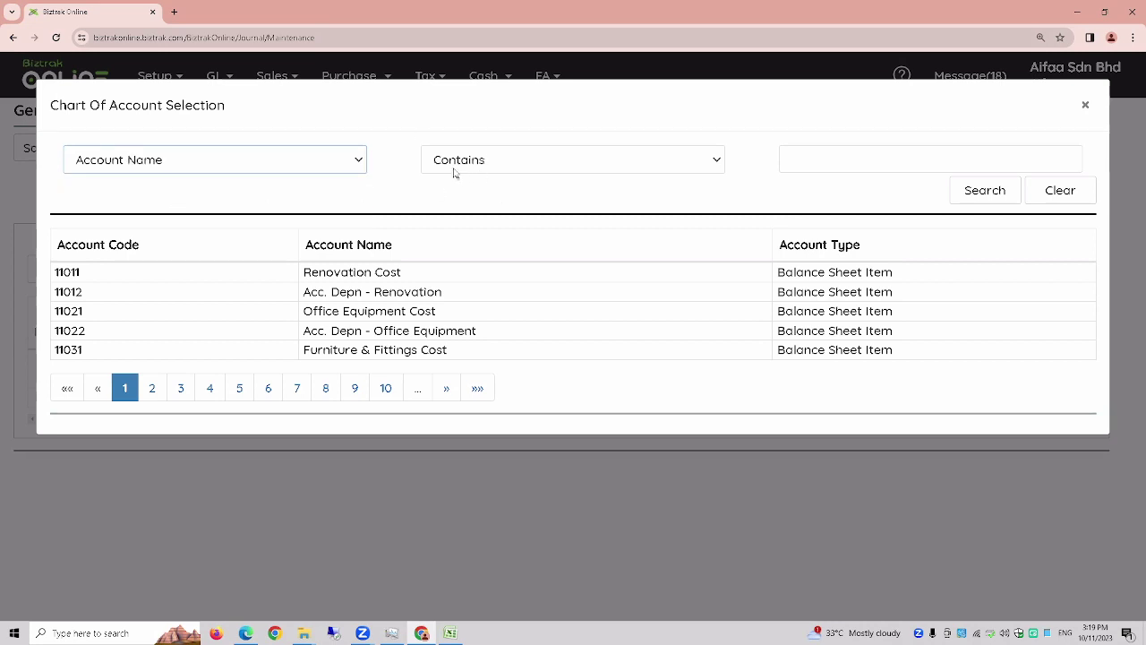
{"action": "left_click", "coordinate": [844, 158]}
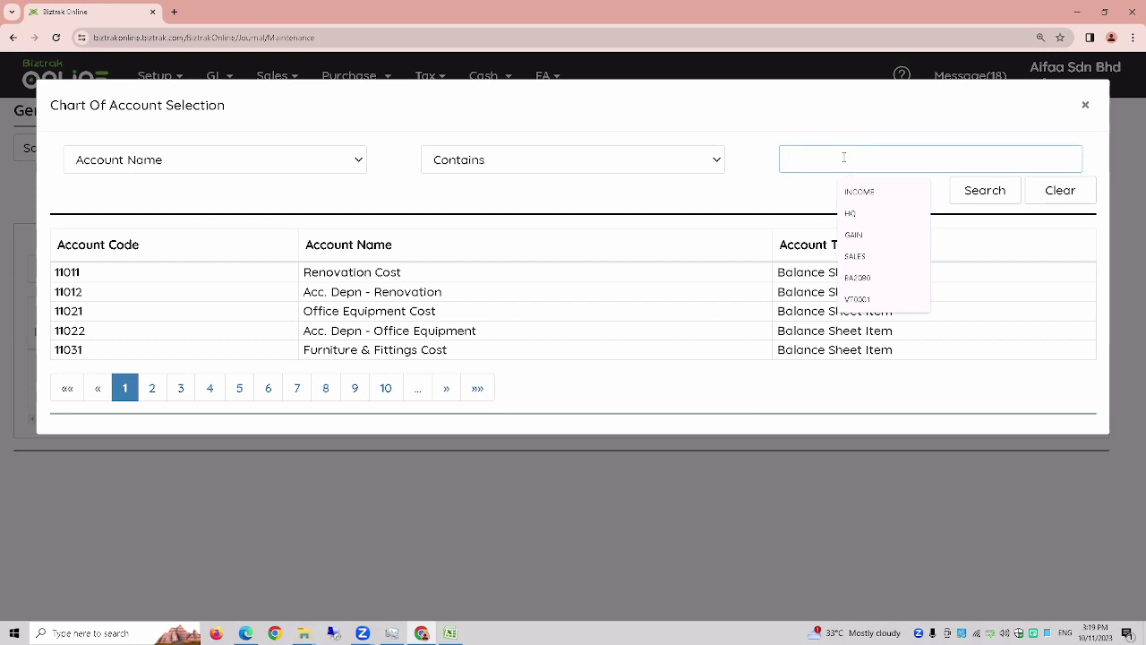
{"action": "type", "text": "salary"}
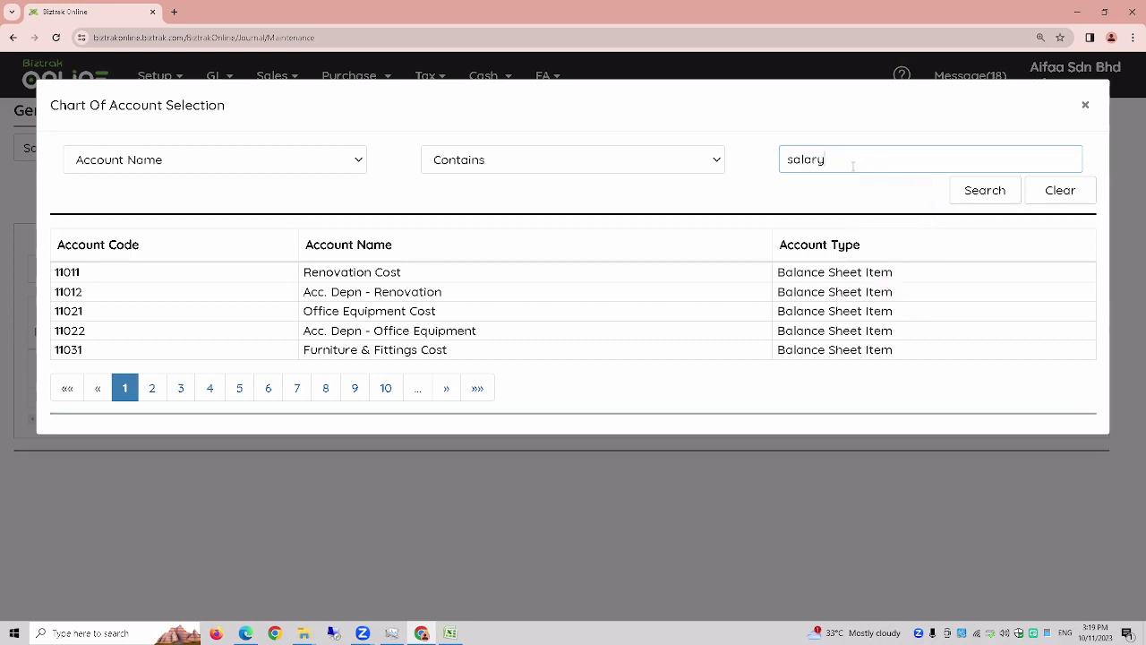
{"action": "left_click_drag", "start_coordinate": [853, 167], "coordinate": [744, 166]}
{"action": "left_click", "coordinate": [978, 195]}
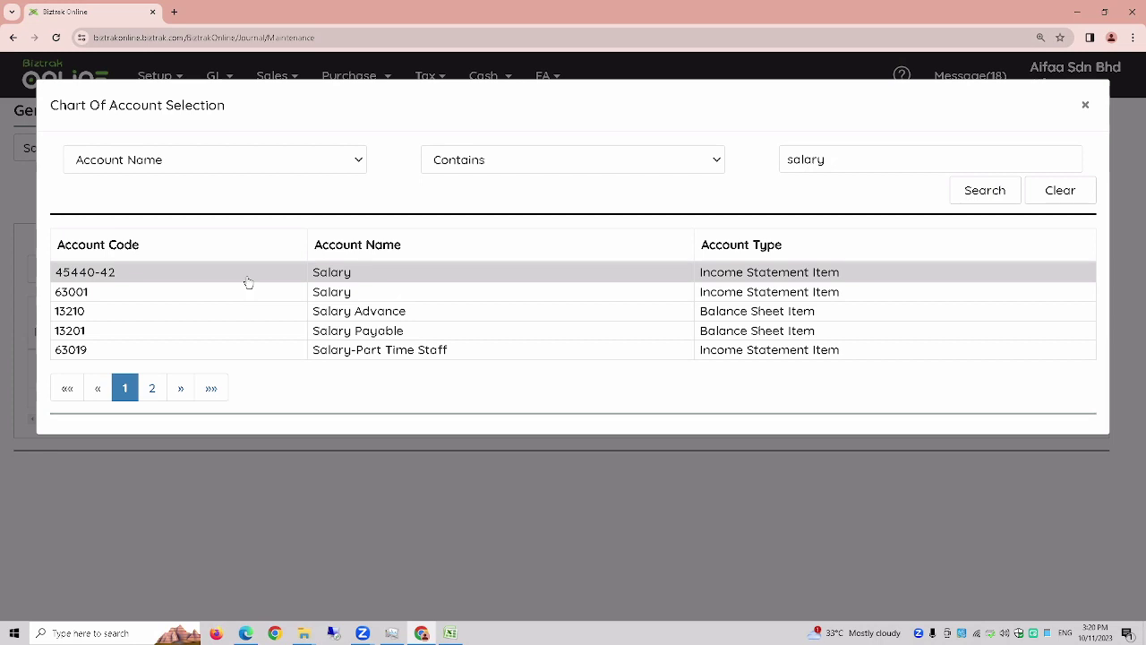
- Put the Salary account on line one with a debit of 1000
{"action": "left_click", "coordinate": [248, 283]}
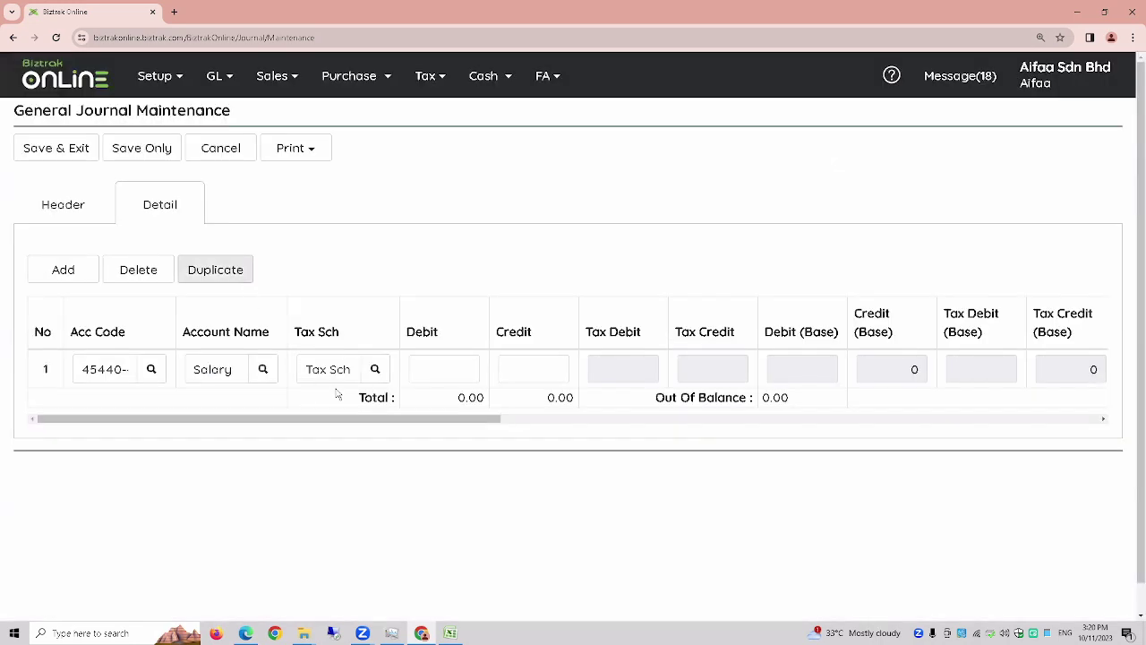
{"action": "left_click", "coordinate": [442, 369]}
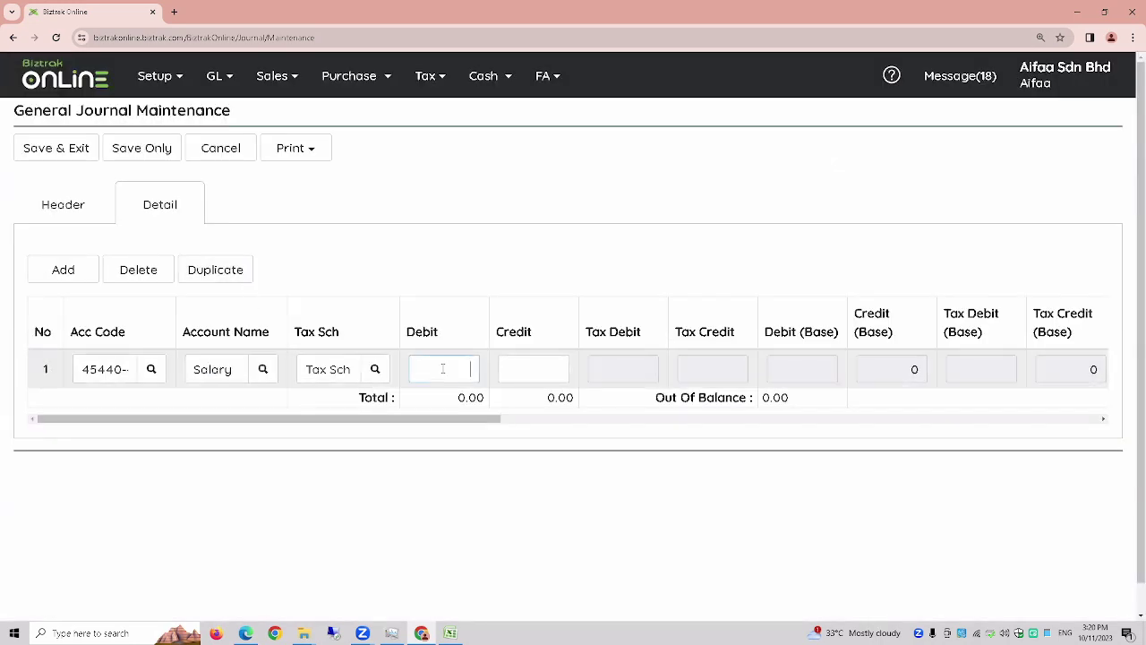
{"action": "left_click", "coordinate": [539, 367]}
{"action": "left_click", "coordinate": [470, 369]}
{"action": "type", "text": "1000"}
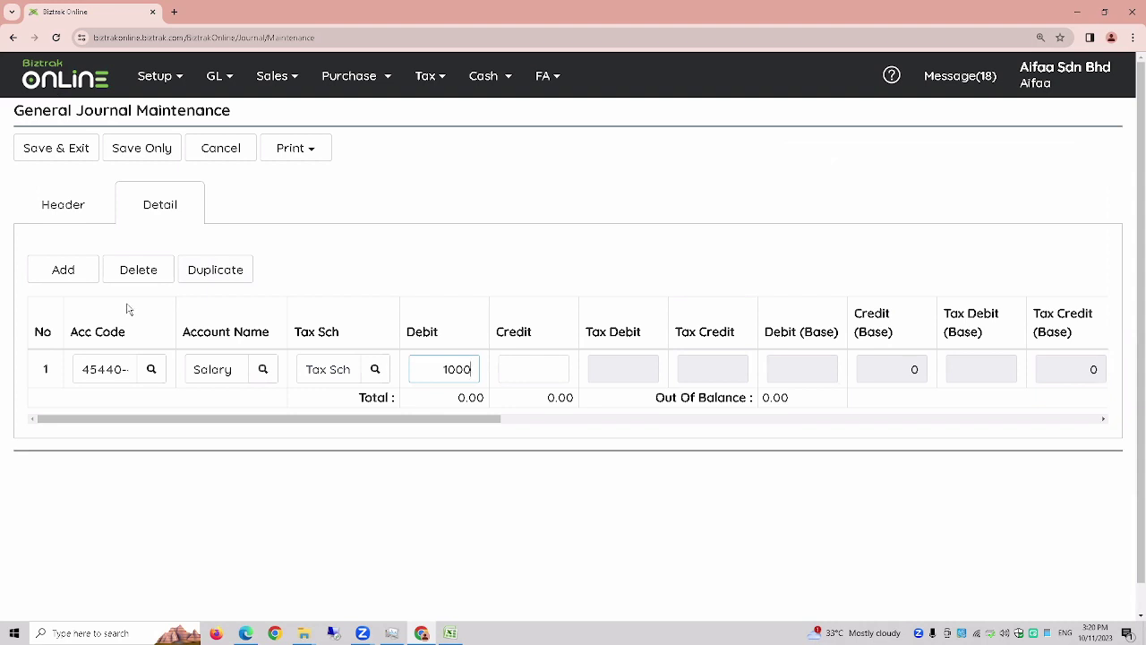
- Add a second line and search accounts by Account Name for 'BANK'
{"action": "left_click", "coordinate": [75, 278]}
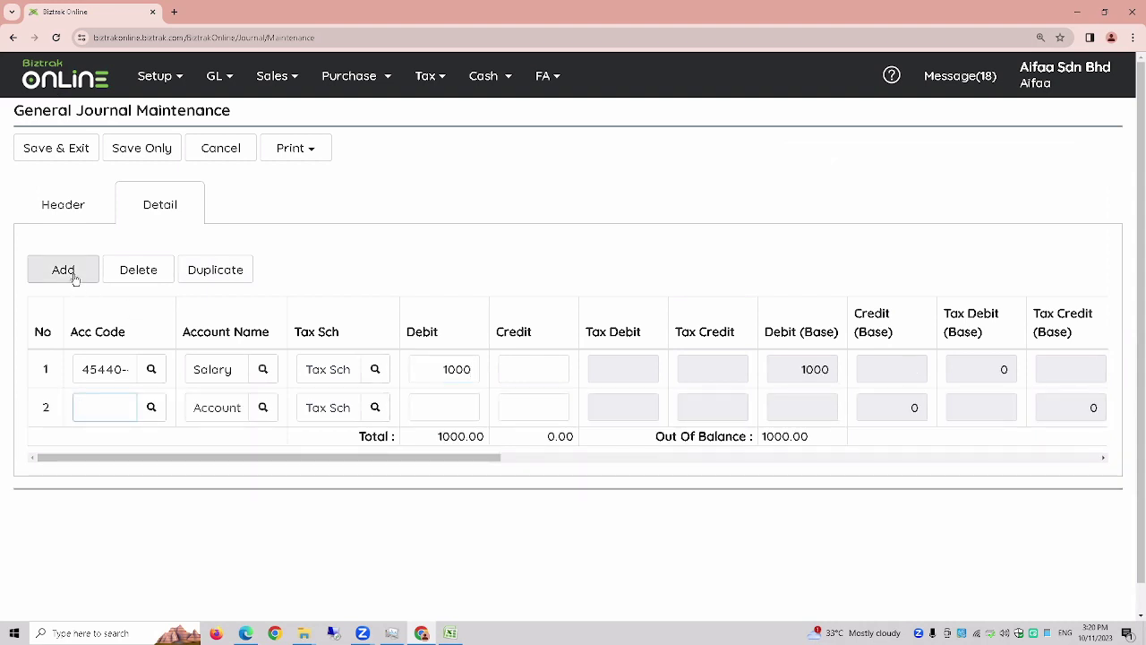
{"action": "left_click", "coordinate": [151, 408]}
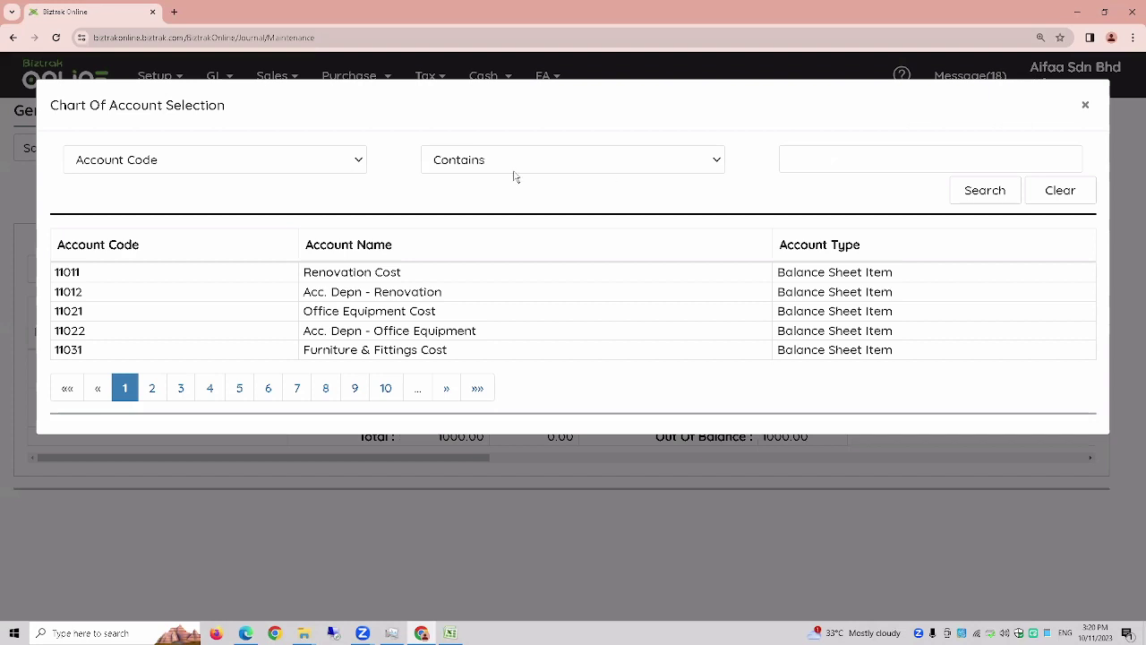
{"action": "left_click", "coordinate": [189, 162]}
{"action": "left_click", "coordinate": [177, 207]}
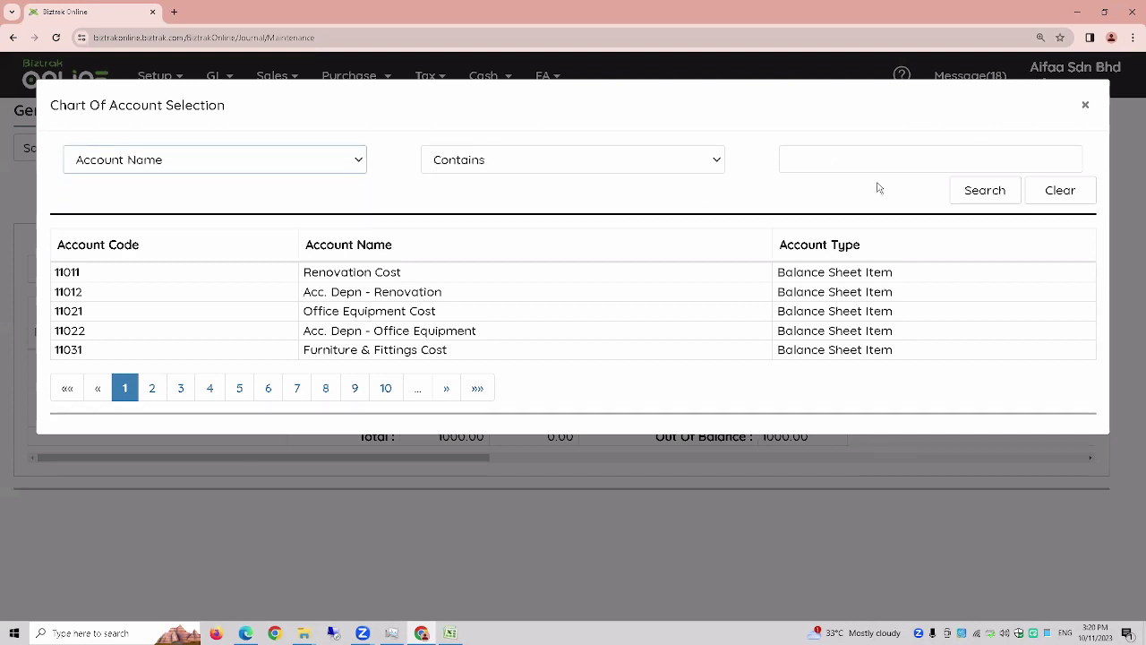
{"action": "left_click", "coordinate": [879, 167]}
{"action": "type", "text": "b"}
{"action": "key", "text": "Caps_Lock"}
{"action": "type", "text": "NK"}
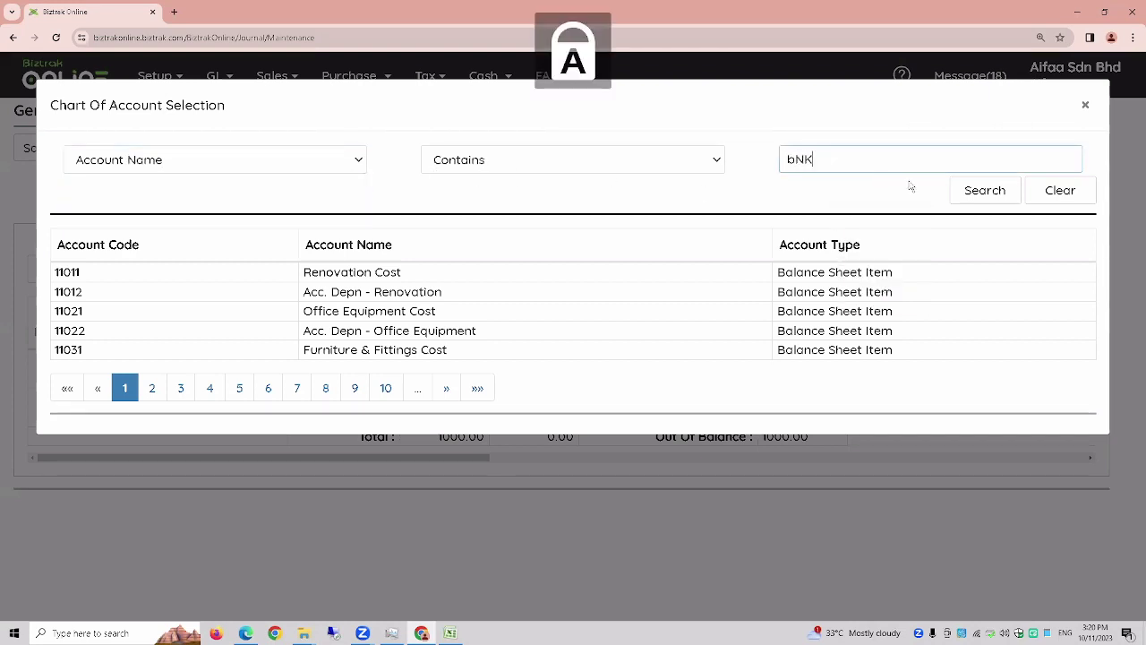
{"action": "key", "text": "BackSpace"}
{"action": "key", "text": "BackSpace"}
{"action": "key", "text": "BackSpace"}
{"action": "key", "text": "Caps_Lock"}
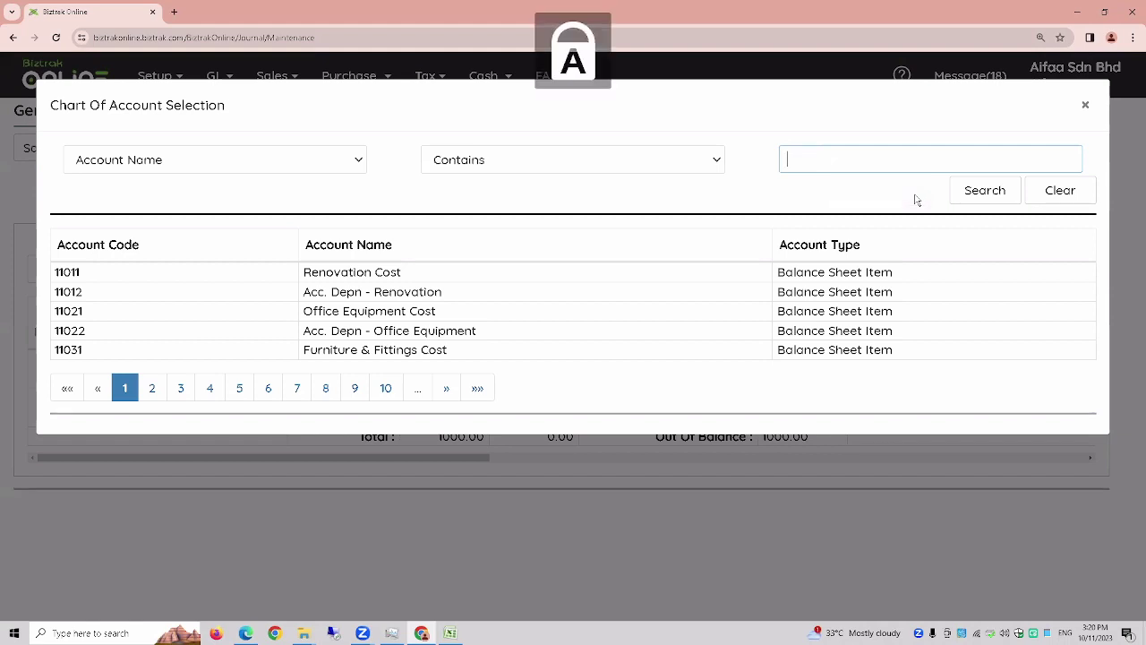
{"action": "type", "text": "BANK"}
{"action": "left_click", "coordinate": [968, 195]}
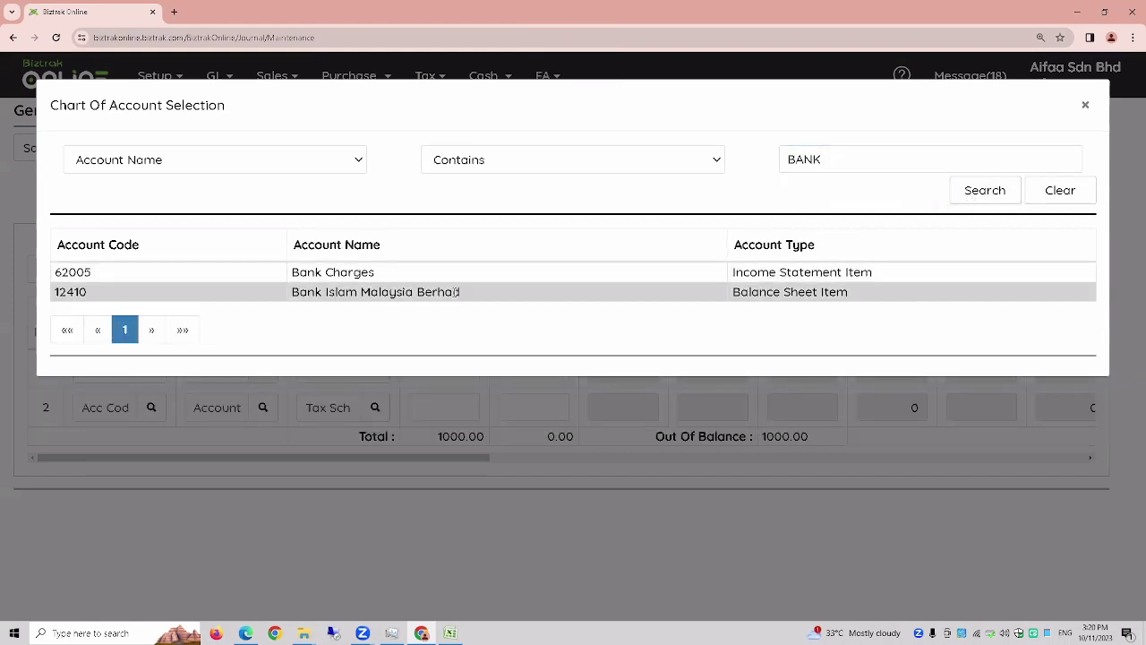
- Choose Bank Islam Malaysia Berhad (12410) for line two and credit it 1000
{"action": "left_click", "coordinate": [458, 292]}
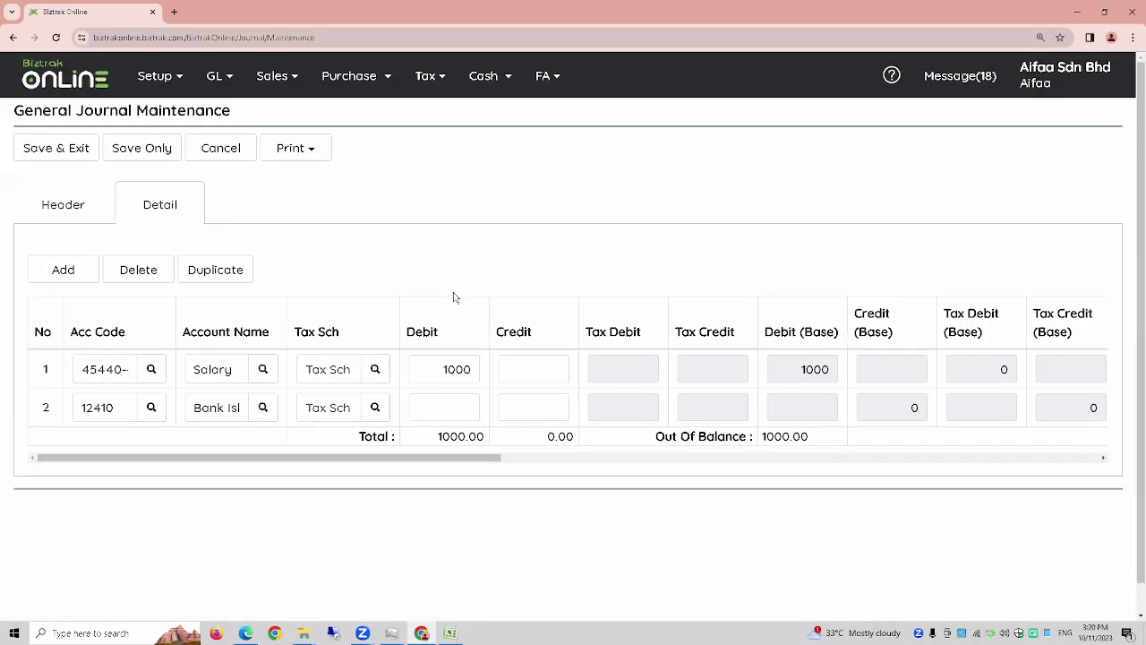
{"action": "left_click", "coordinate": [535, 412]}
{"action": "type", "text": "1000"}
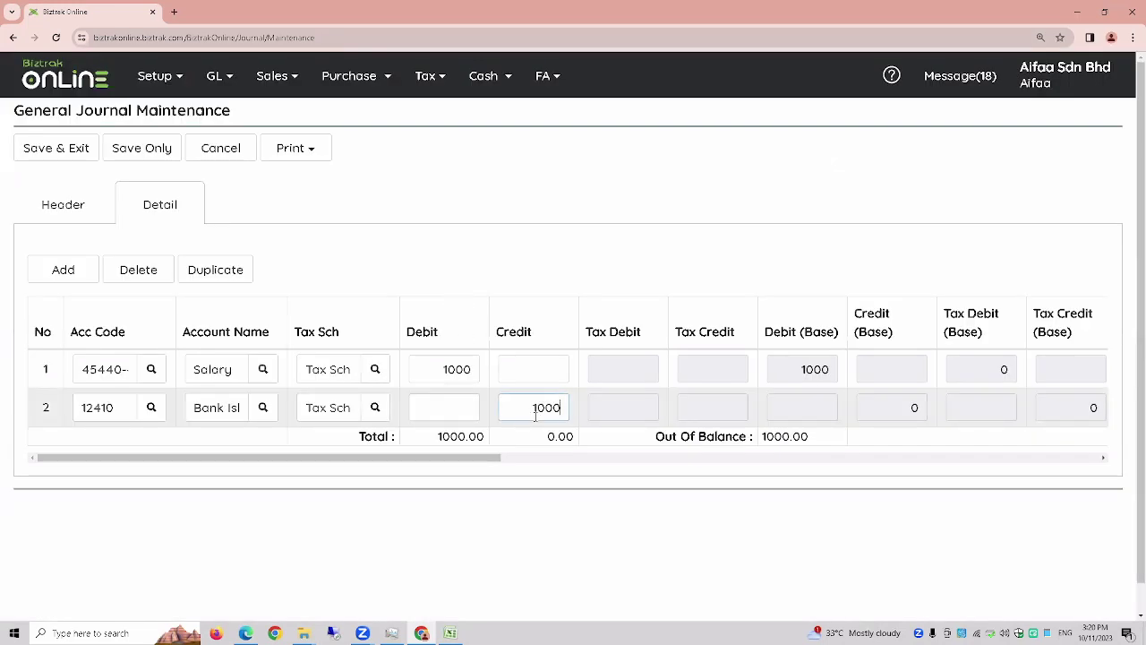
{"action": "left_click", "coordinate": [540, 373]}
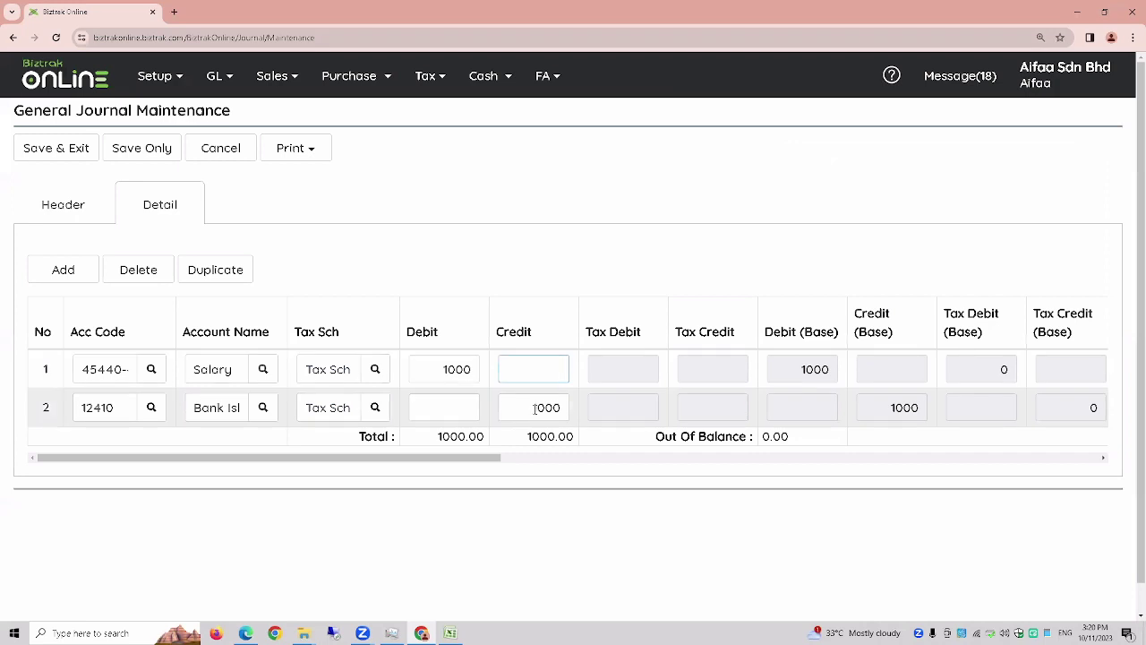
{"action": "left_click", "coordinate": [535, 409]}
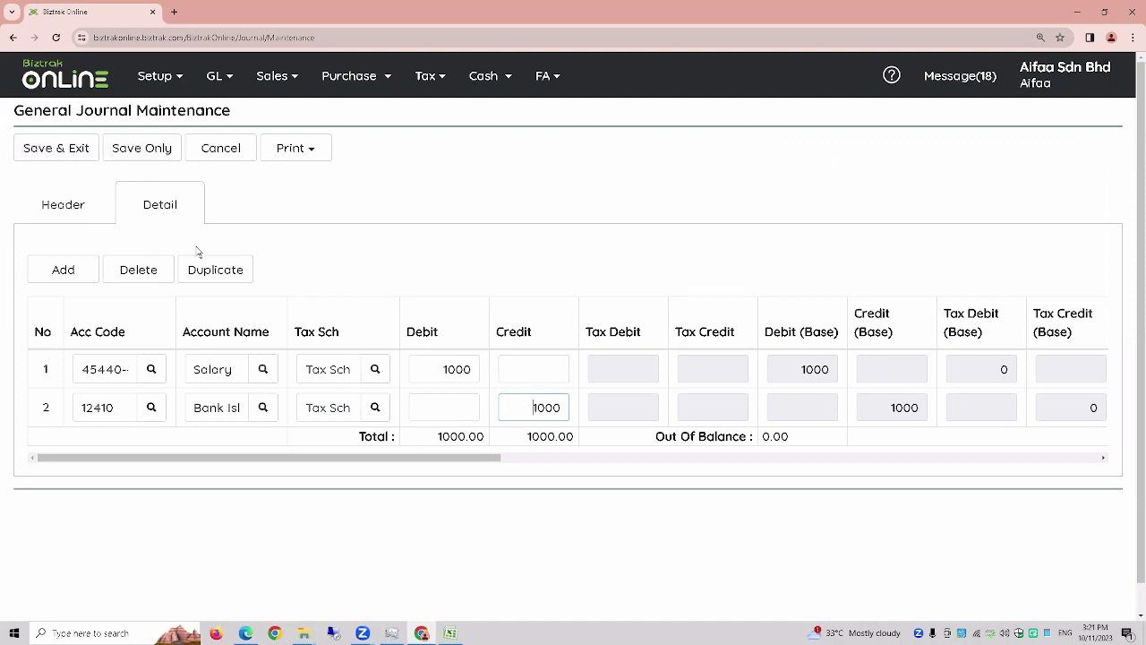
{"action": "key", "text": "ctrl+plus"}
{"action": "key", "text": "ctrl+plus"}
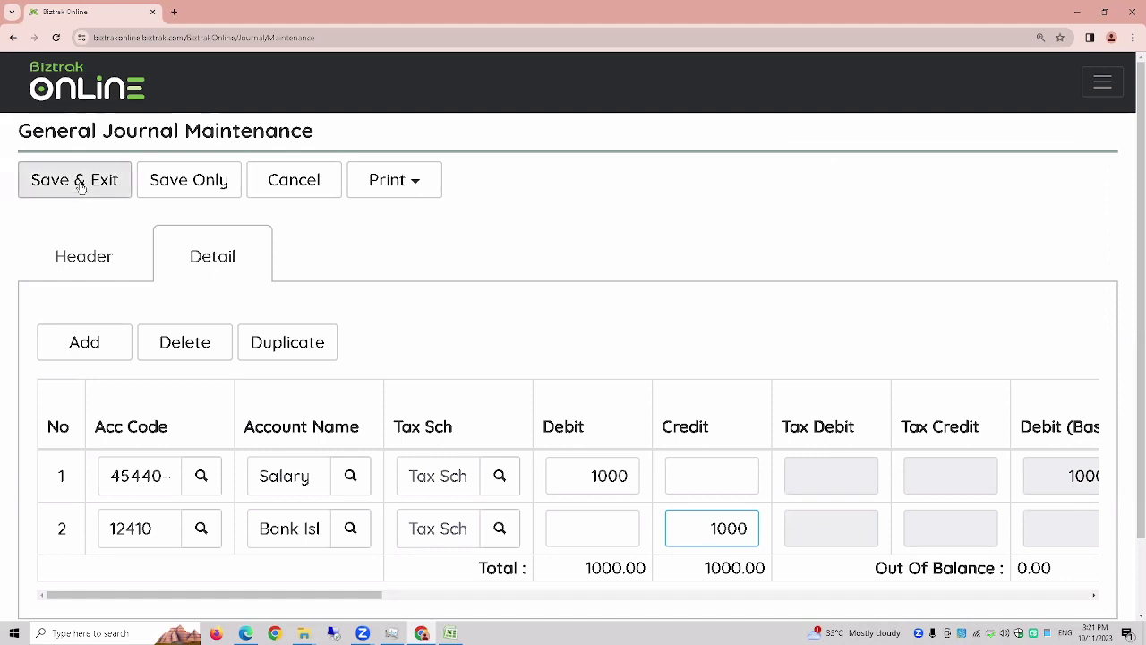
- Save and exit the JV-01 journal, then reopen saved entry GJ1 for editing
{"action": "left_click", "coordinate": [79, 186]}
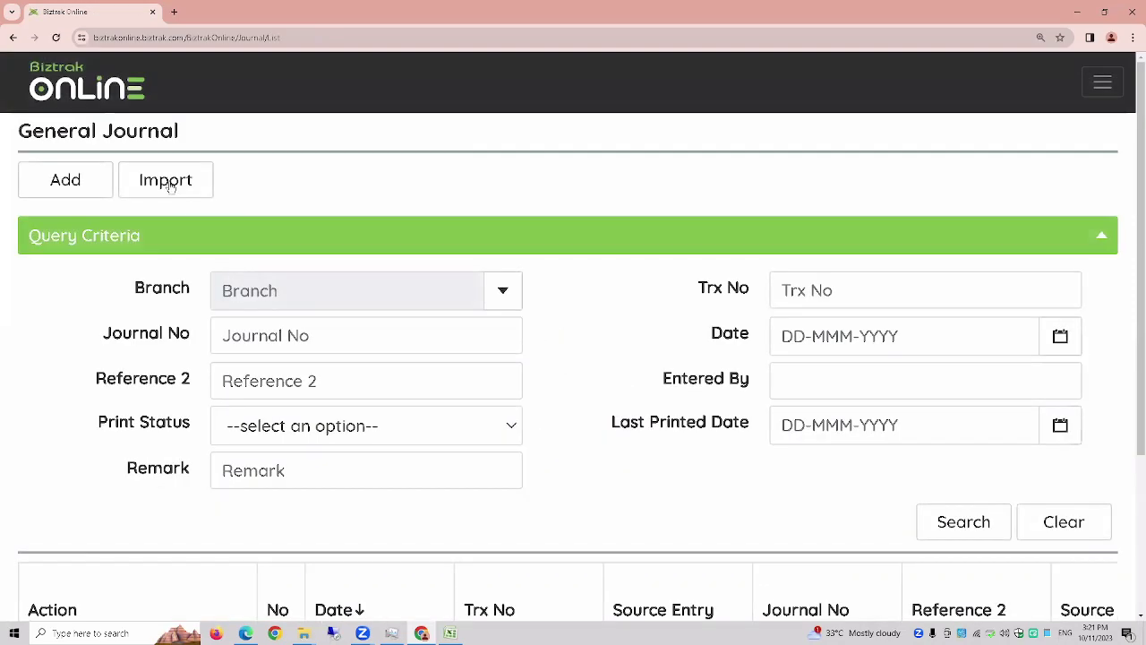
{"action": "scroll", "coordinate": [306, 251], "scroll_direction": "down", "scroll_amount": 5, "text": "ctrl"}
{"action": "scroll", "coordinate": [307, 271], "scroll_direction": "up", "scroll_amount": 2, "text": "ctrl"}
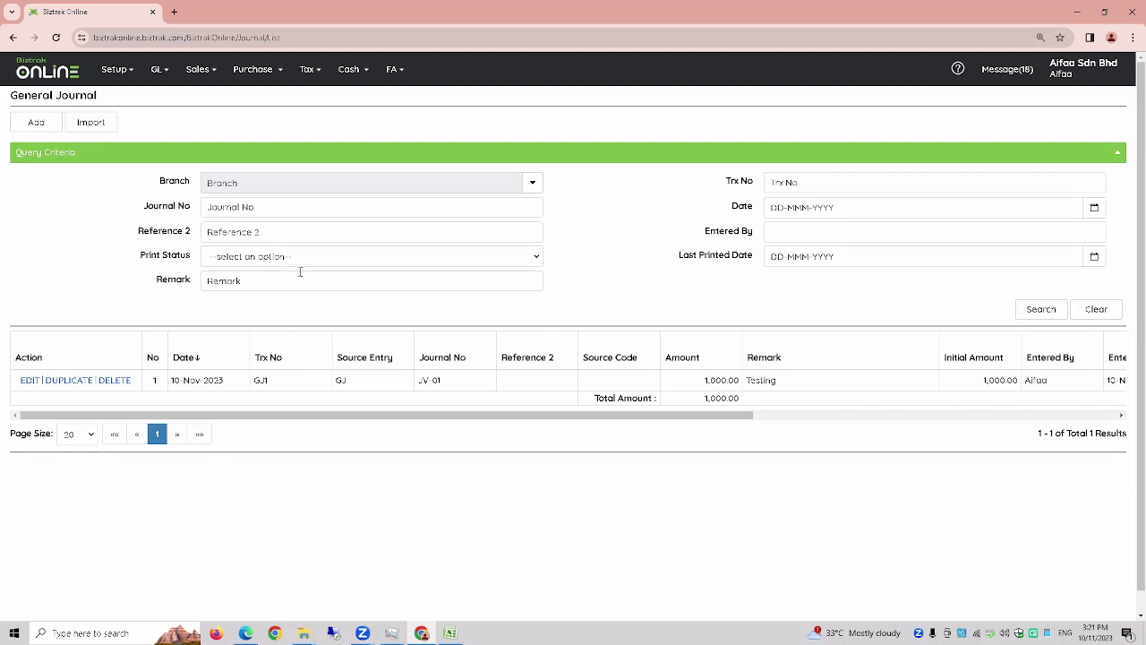
{"action": "left_click", "coordinate": [29, 380]}
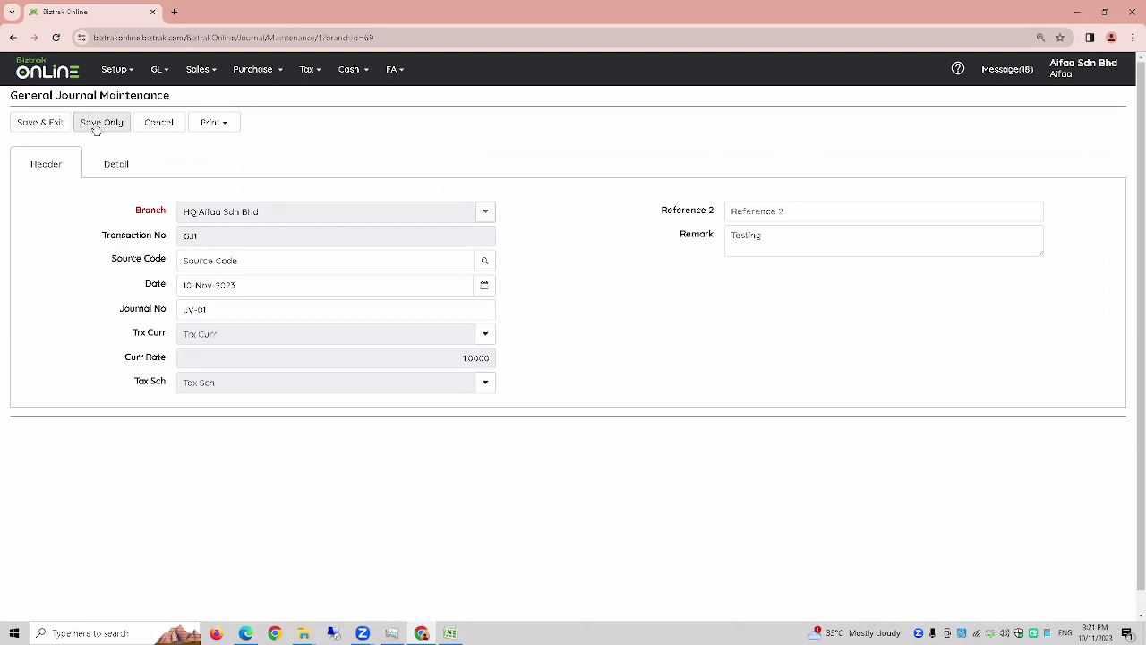
- Save the journal, then append TESTING so line one reads 'Salary TESTING'
{"action": "left_click", "coordinate": [96, 126]}
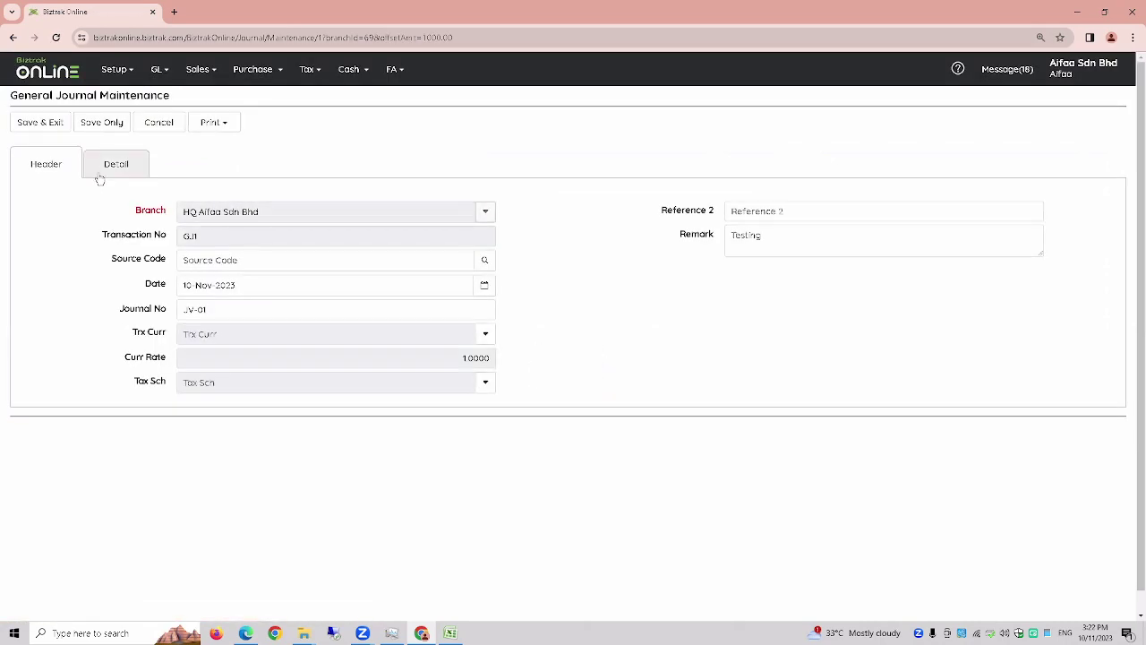
{"action": "left_click", "coordinate": [102, 168]}
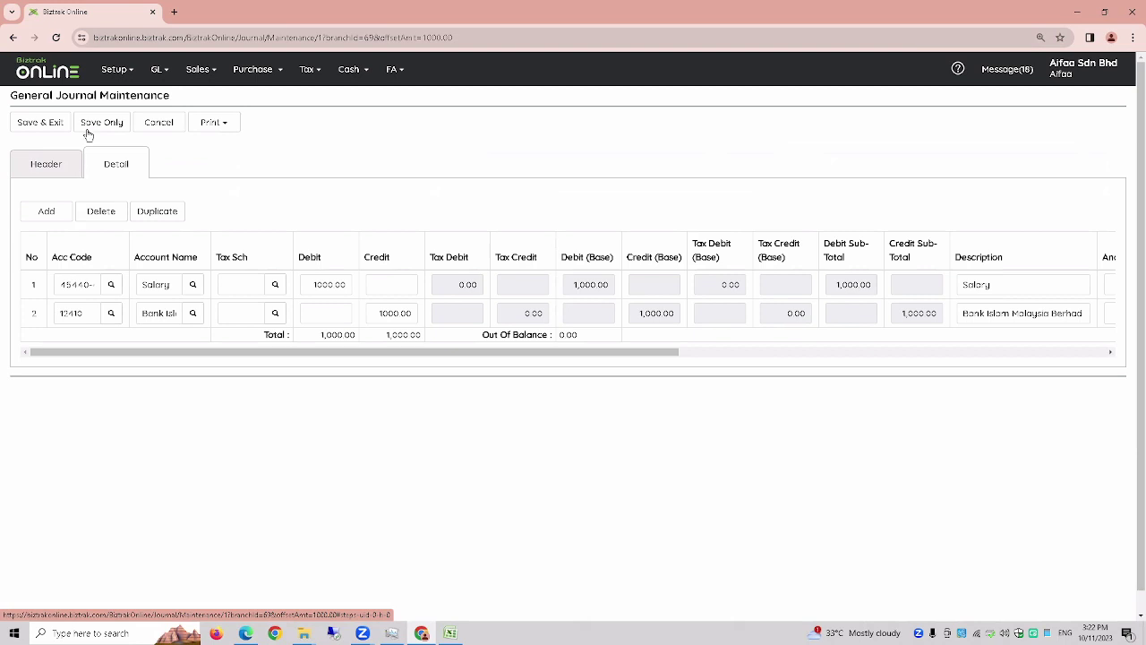
{"action": "left_click", "coordinate": [1016, 287]}
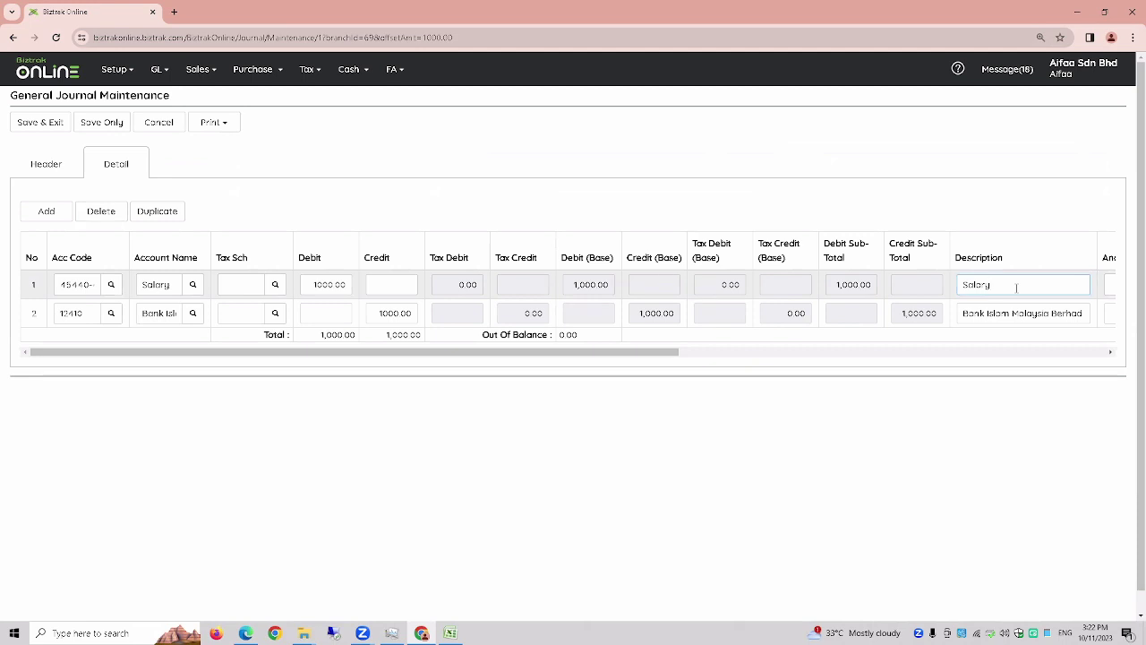
{"action": "type", "text": "TESTING"}
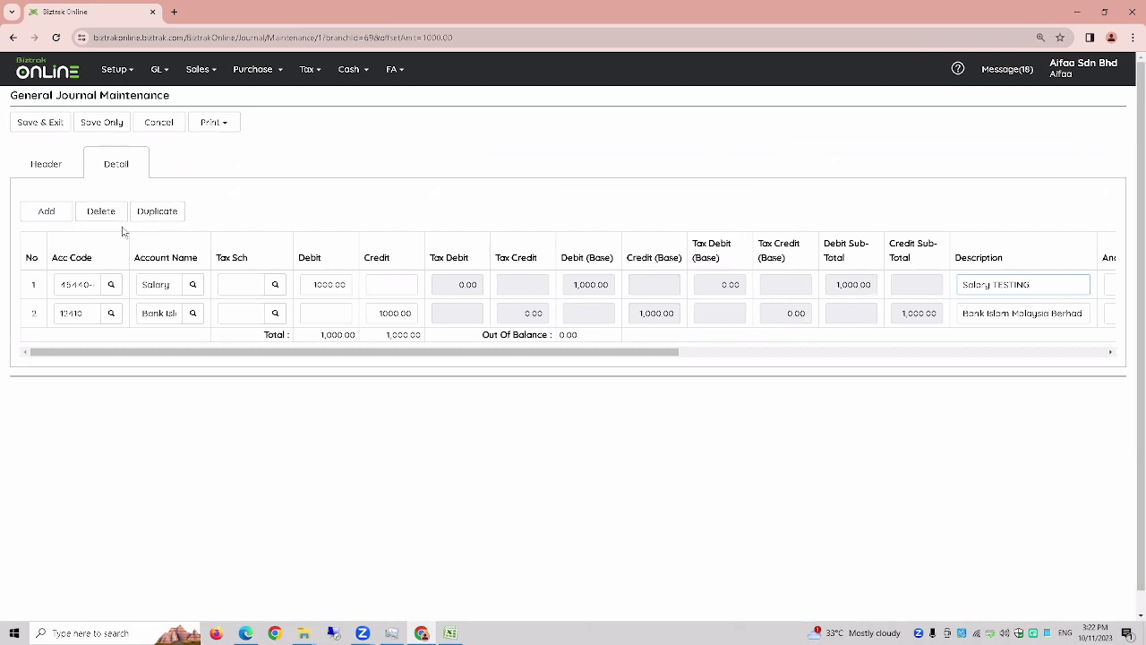
{"action": "key", "text": "ctrl+plus"}
{"action": "key", "text": "ctrl+plus"}
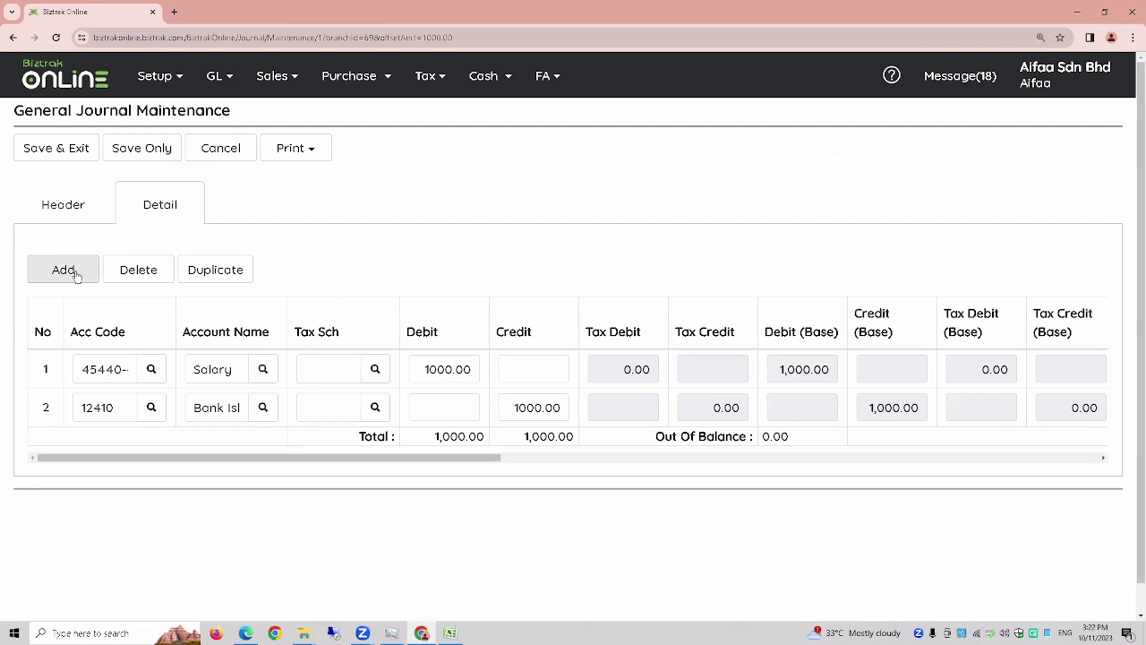
- Add a third line, close its account lookup unused, and delete that empty line
{"action": "left_click", "coordinate": [76, 276]}
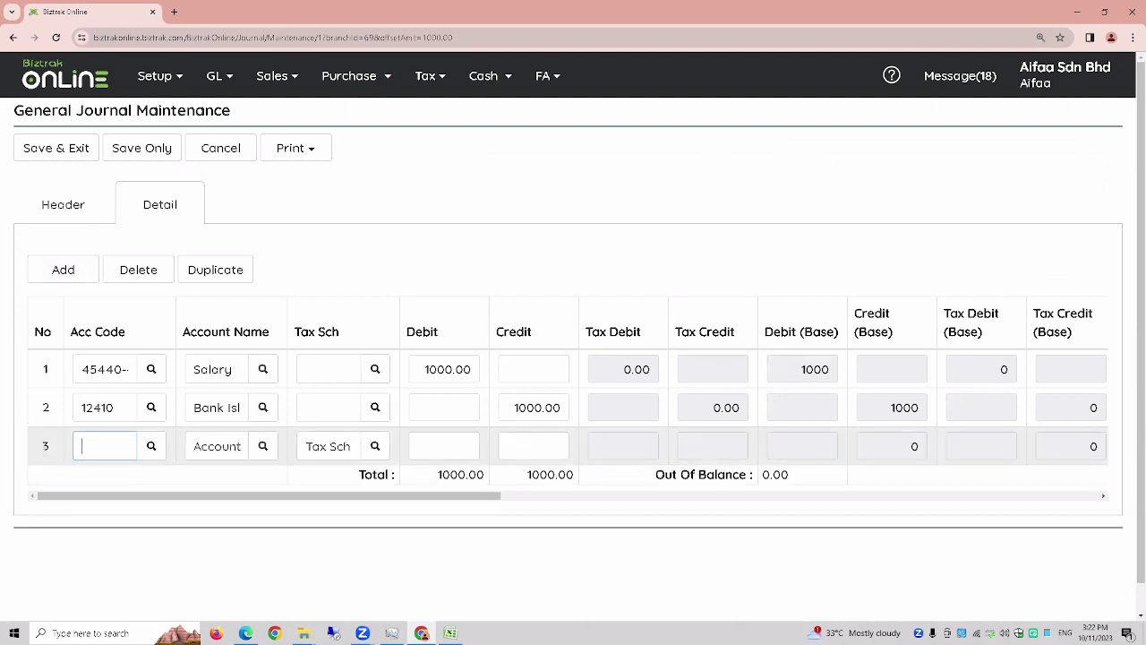
{"action": "left_click", "coordinate": [48, 448]}
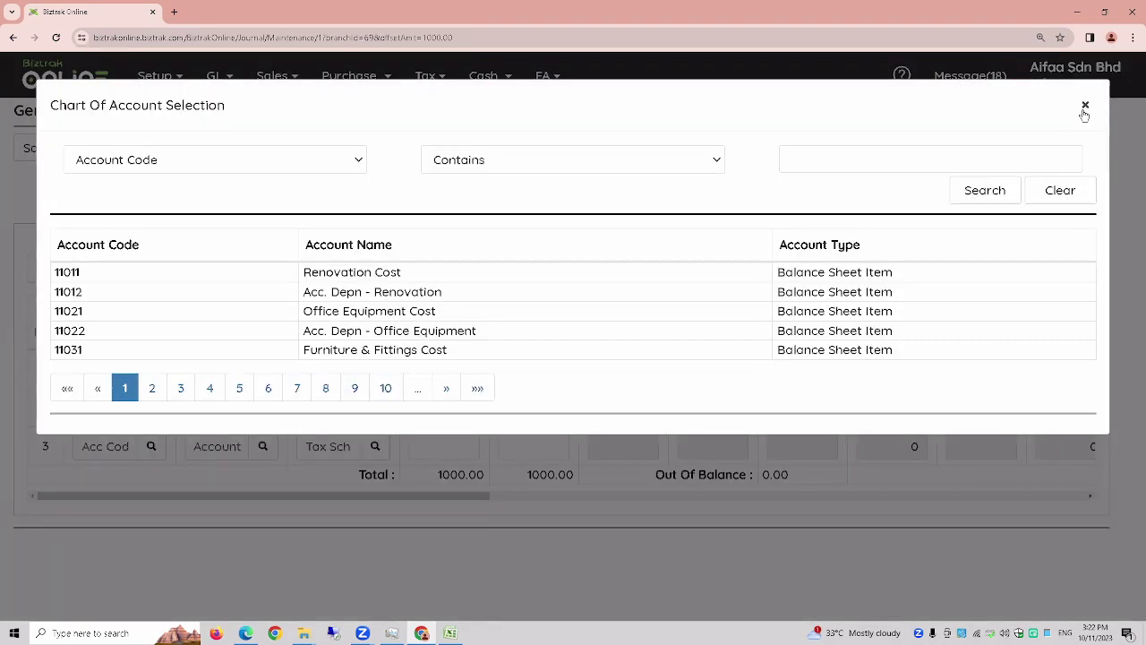
{"action": "left_click", "coordinate": [1084, 108]}
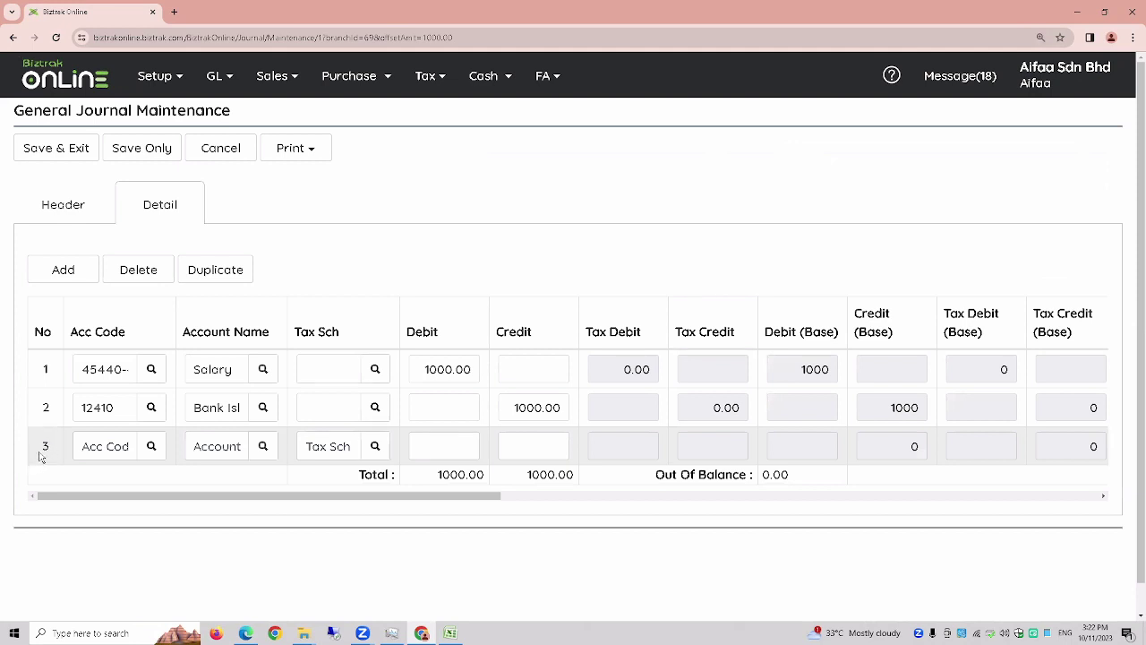
{"action": "left_click", "coordinate": [152, 273]}
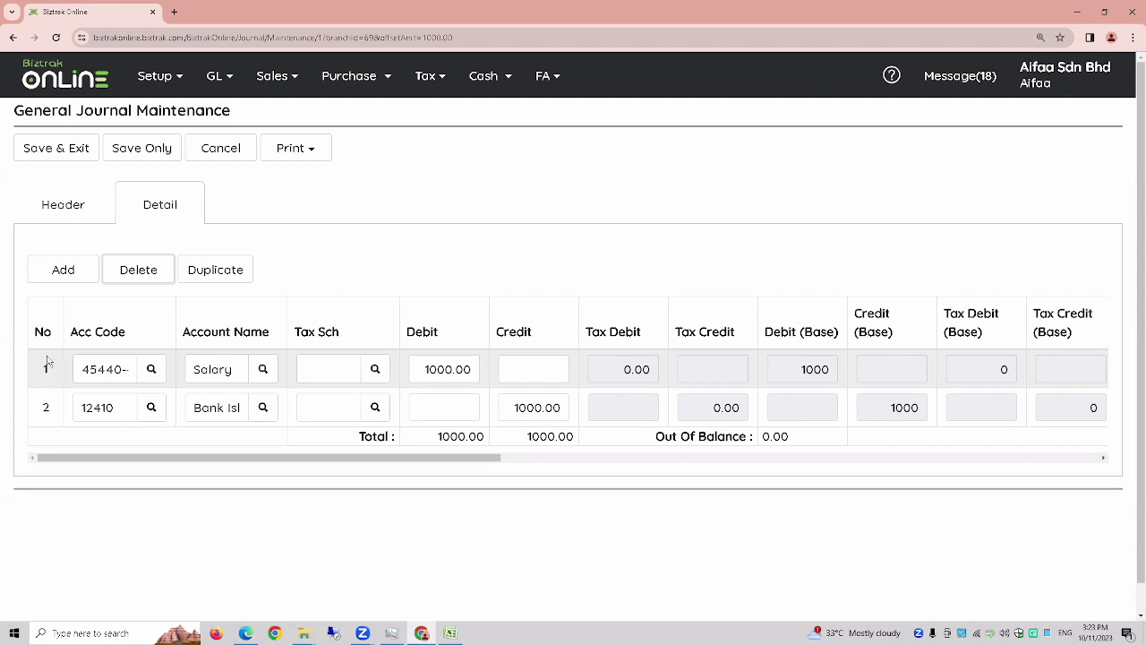
- Duplicate the Salary line as row 3, then cancel without saving back to the journal list
{"action": "left_click", "coordinate": [47, 368]}
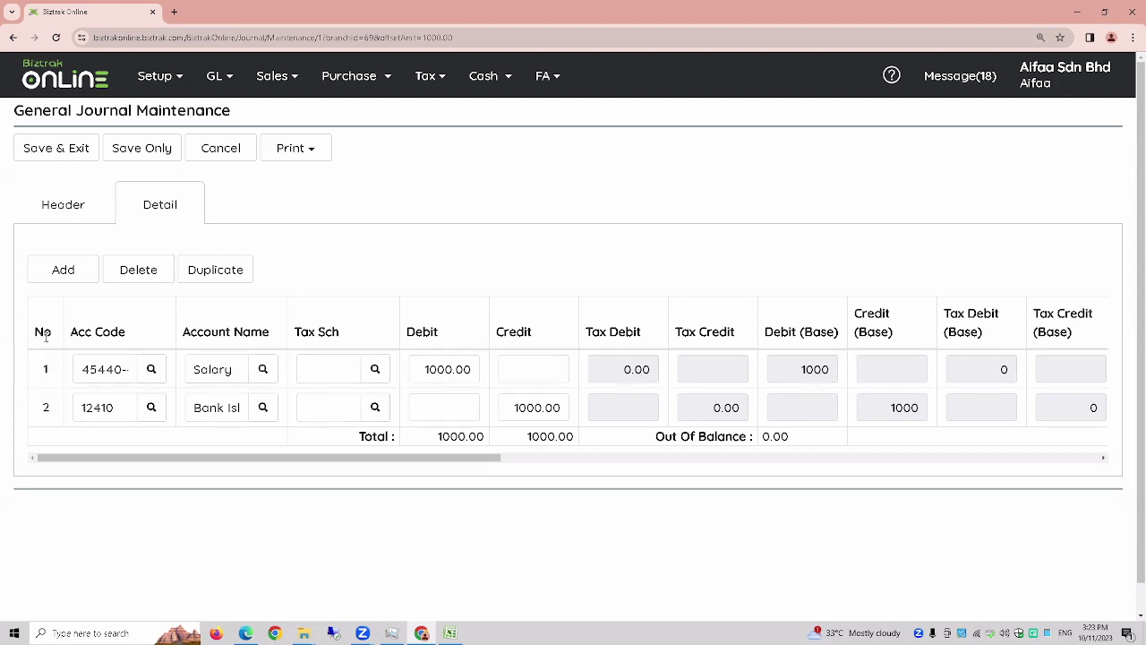
{"action": "left_click", "coordinate": [216, 271]}
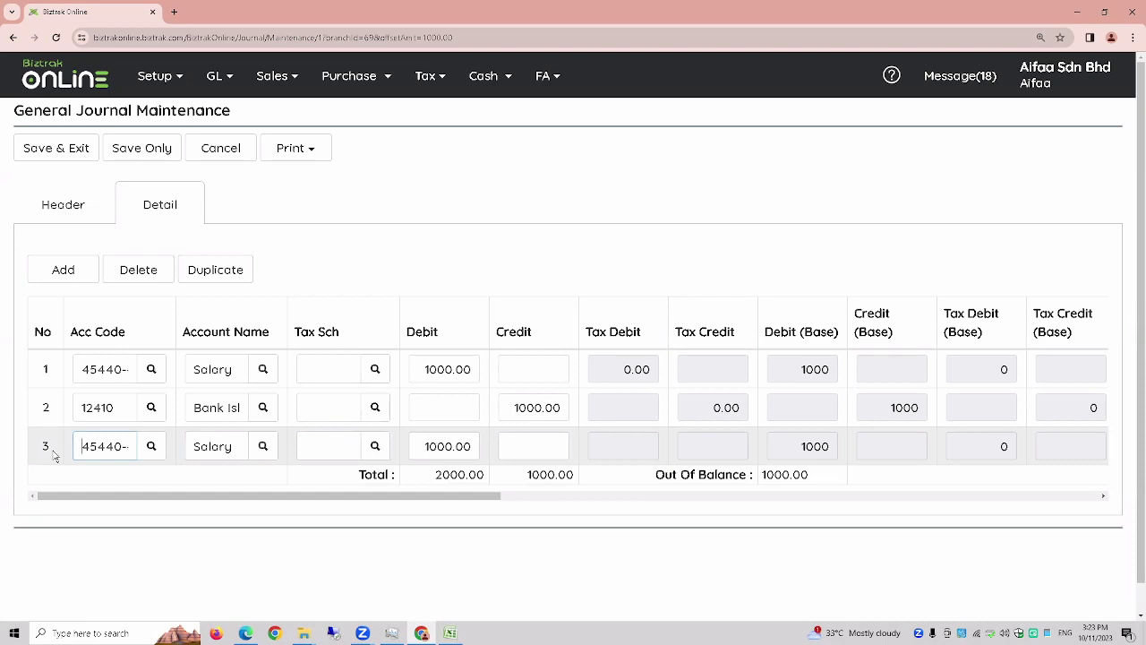
{"action": "left_click", "coordinate": [228, 154]}
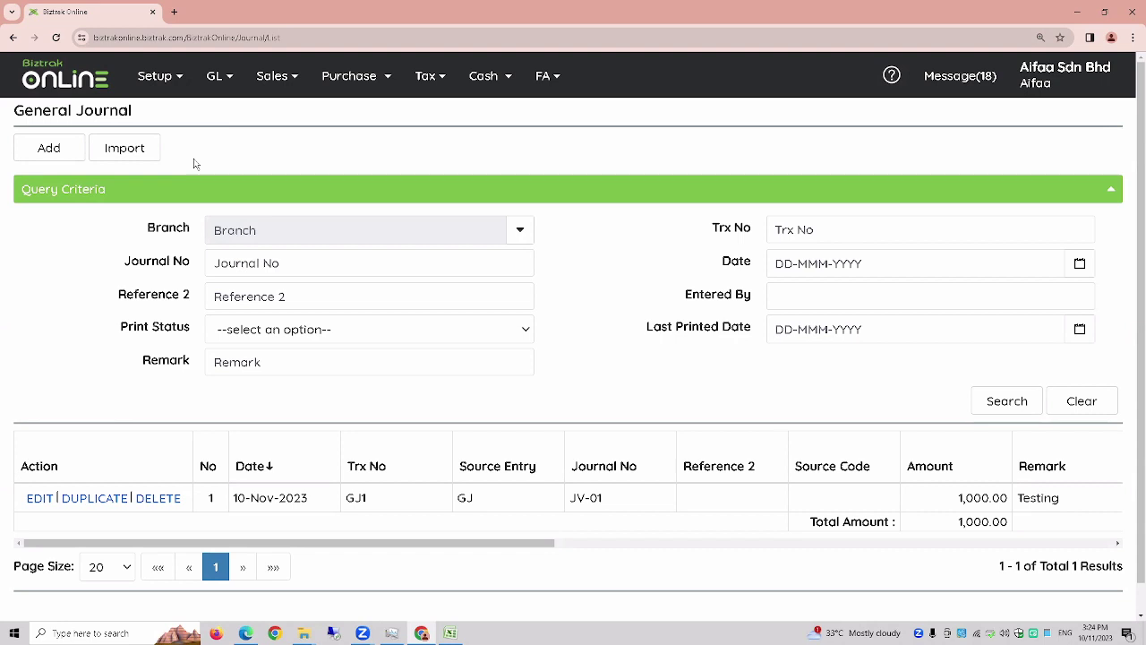
- From the Import page, download the sample file and open GeneralJournal (1).csv in Excel
{"action": "left_click", "coordinate": [131, 162]}
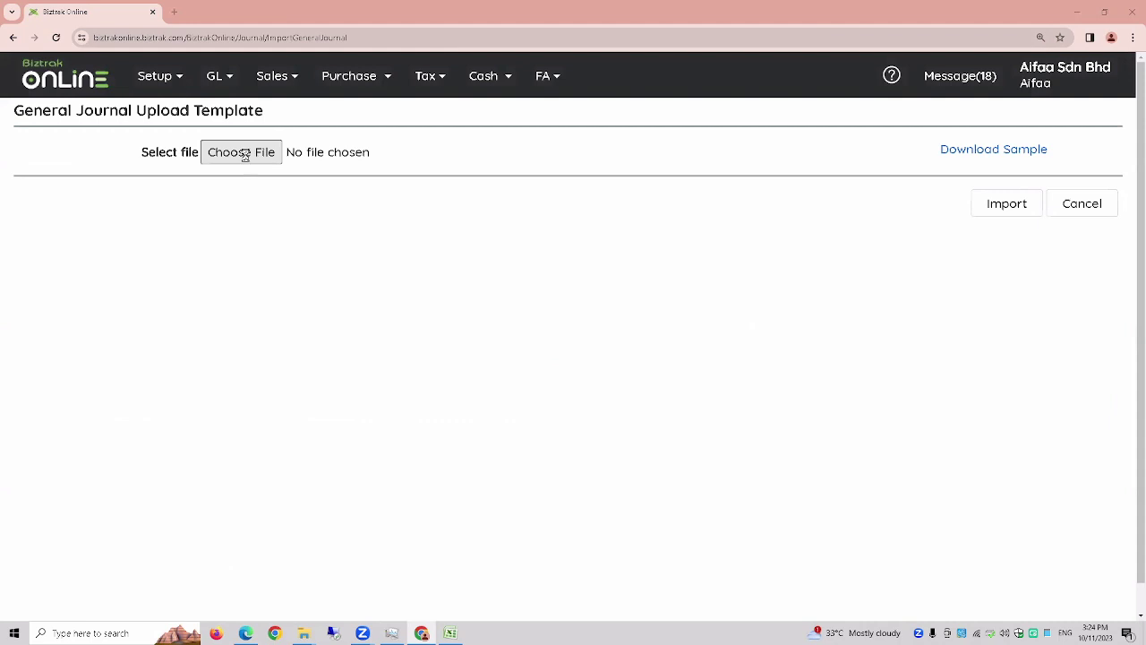
{"action": "left_click", "coordinate": [247, 160]}
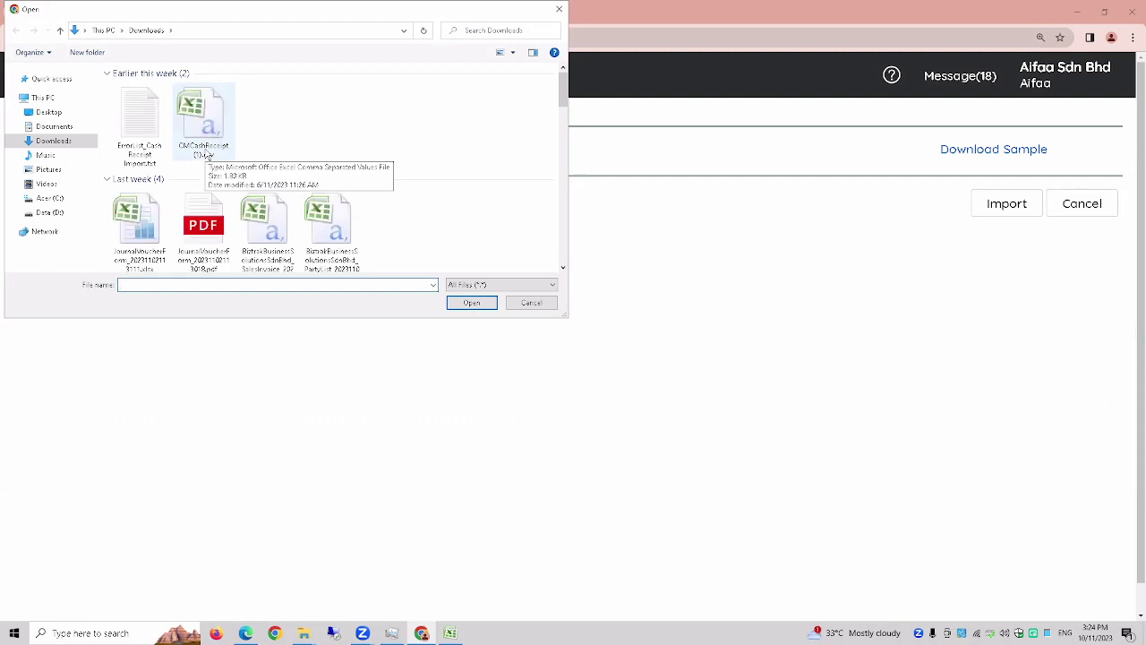
{"action": "left_click", "coordinate": [559, 9]}
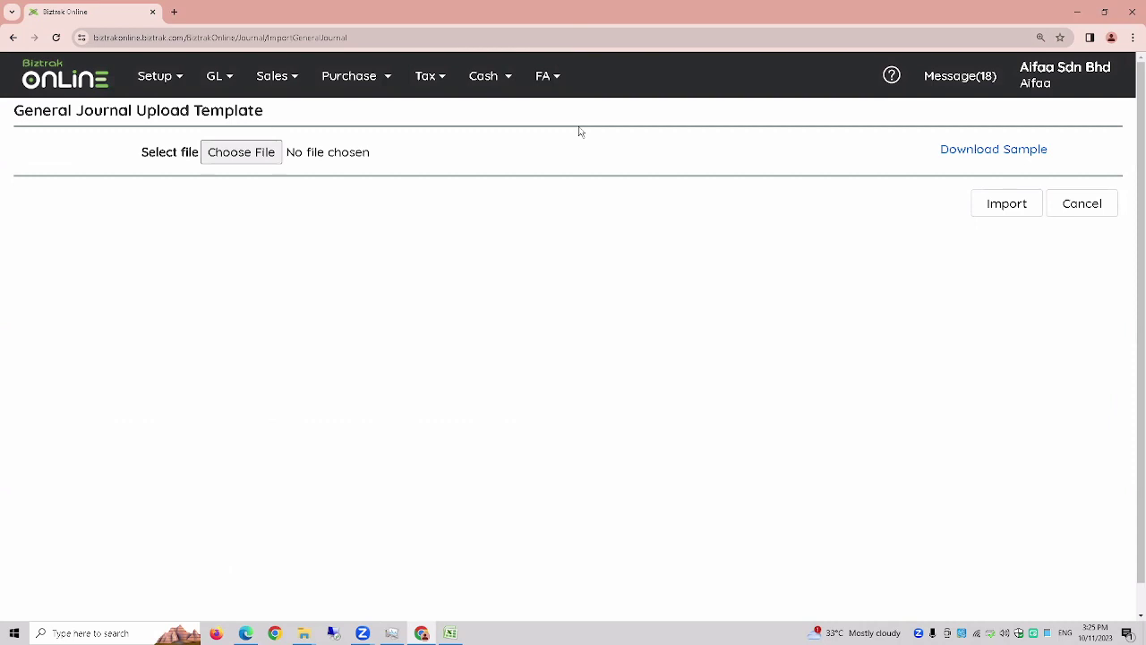
{"action": "left_click", "coordinate": [973, 159]}
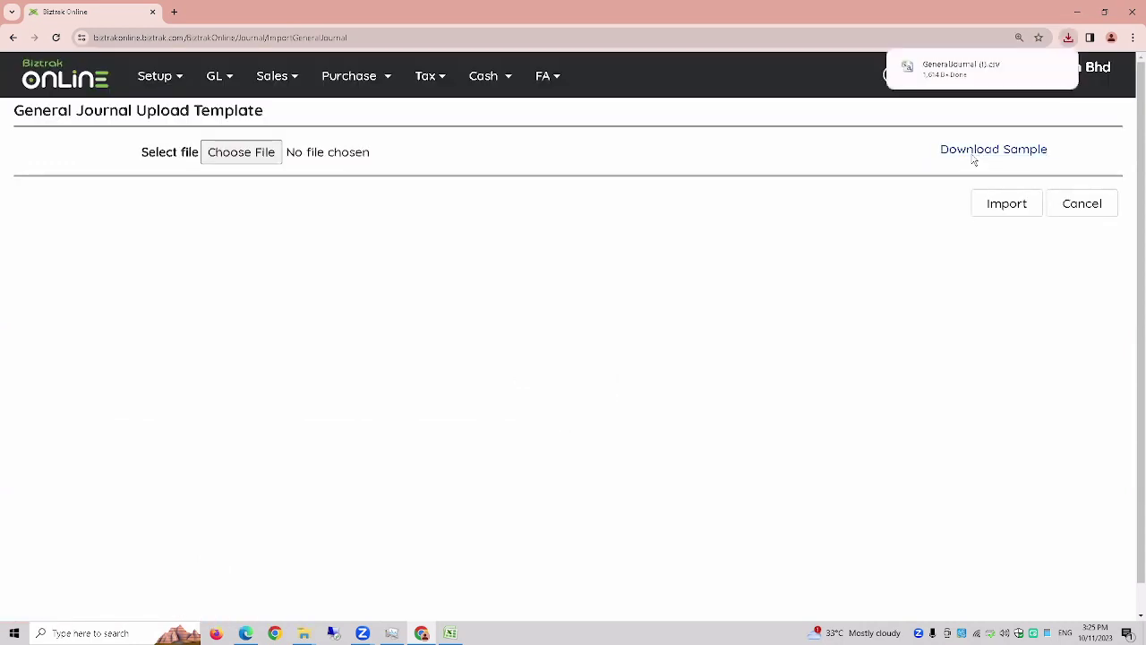
{"action": "left_click", "coordinate": [955, 69]}
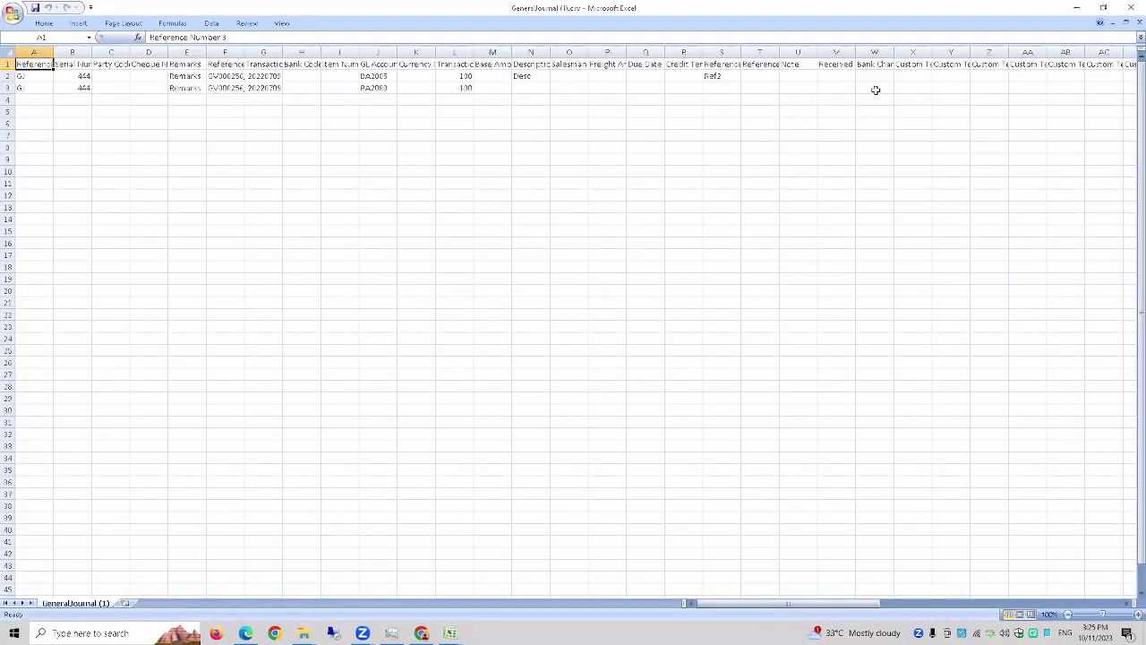
- AutoFit all columns of the sample sheet and inspect columns A and B
{"action": "left_click", "coordinate": [8, 52]}
{"action": "double_click", "coordinate": [52, 51]}
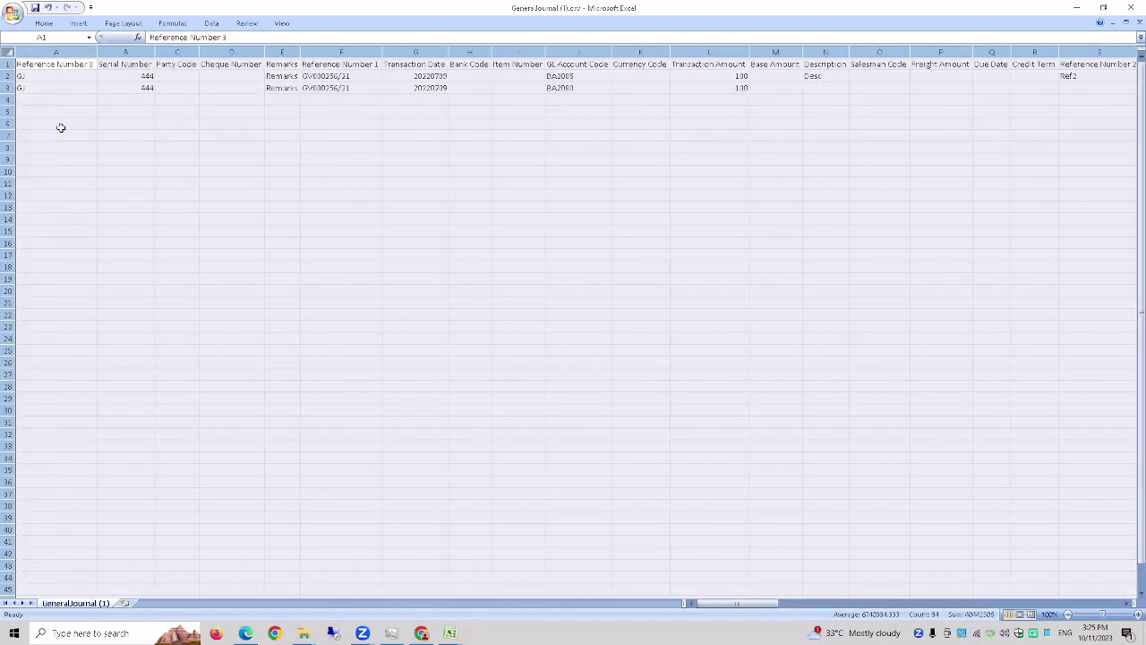
{"action": "left_click", "coordinate": [60, 125]}
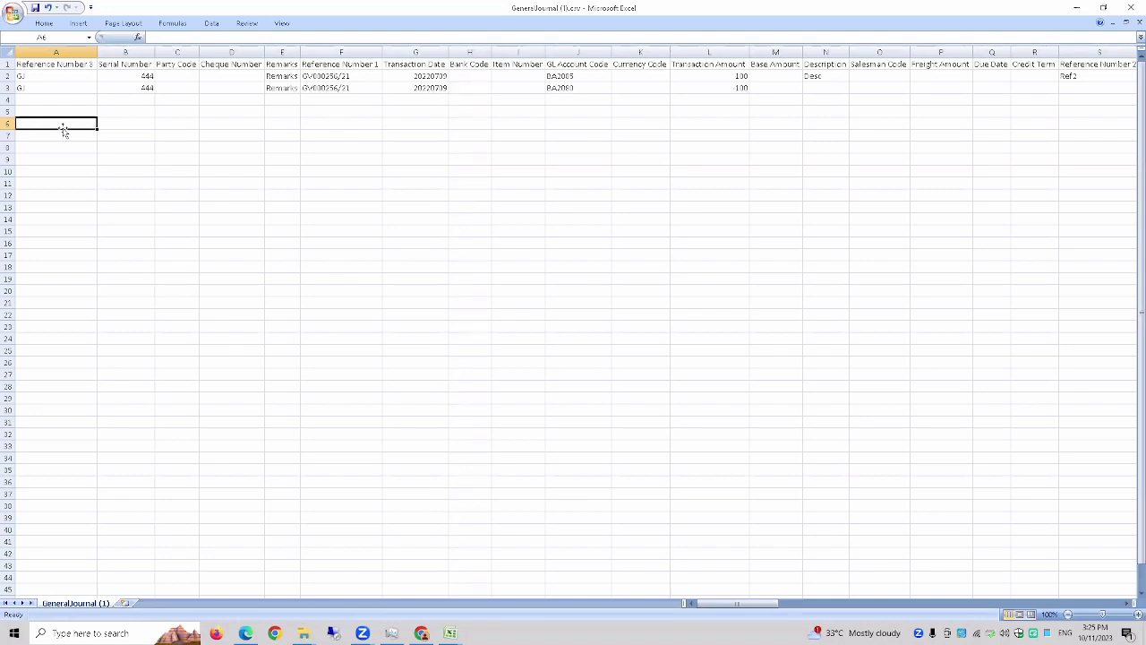
{"action": "left_click", "coordinate": [53, 52]}
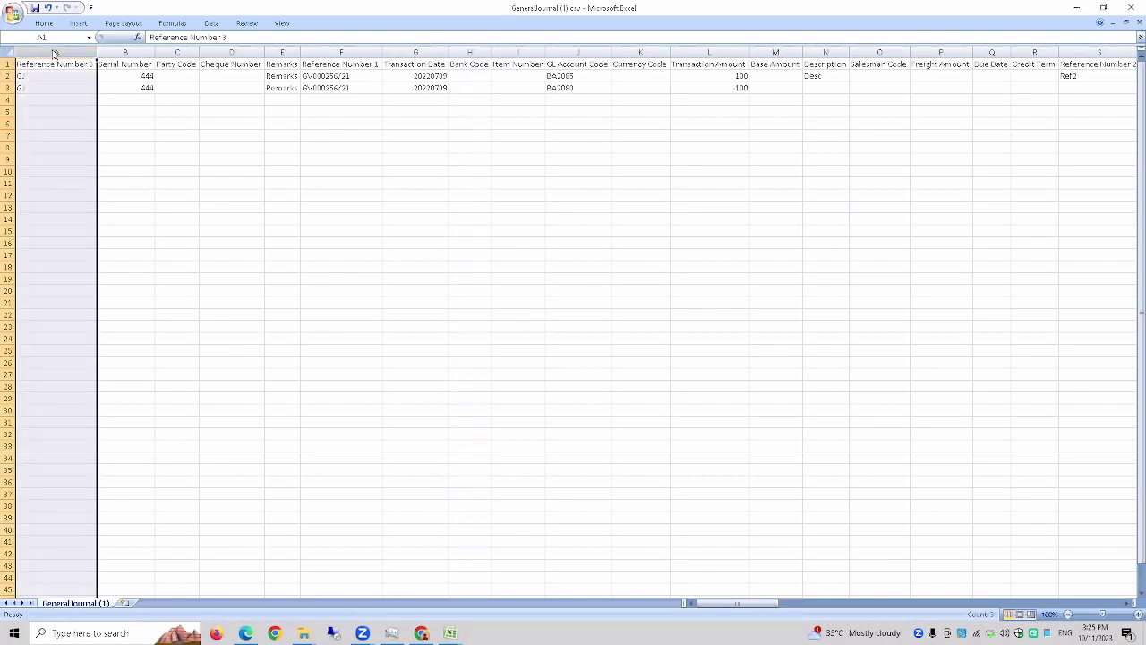
{"action": "left_click", "coordinate": [125, 52]}
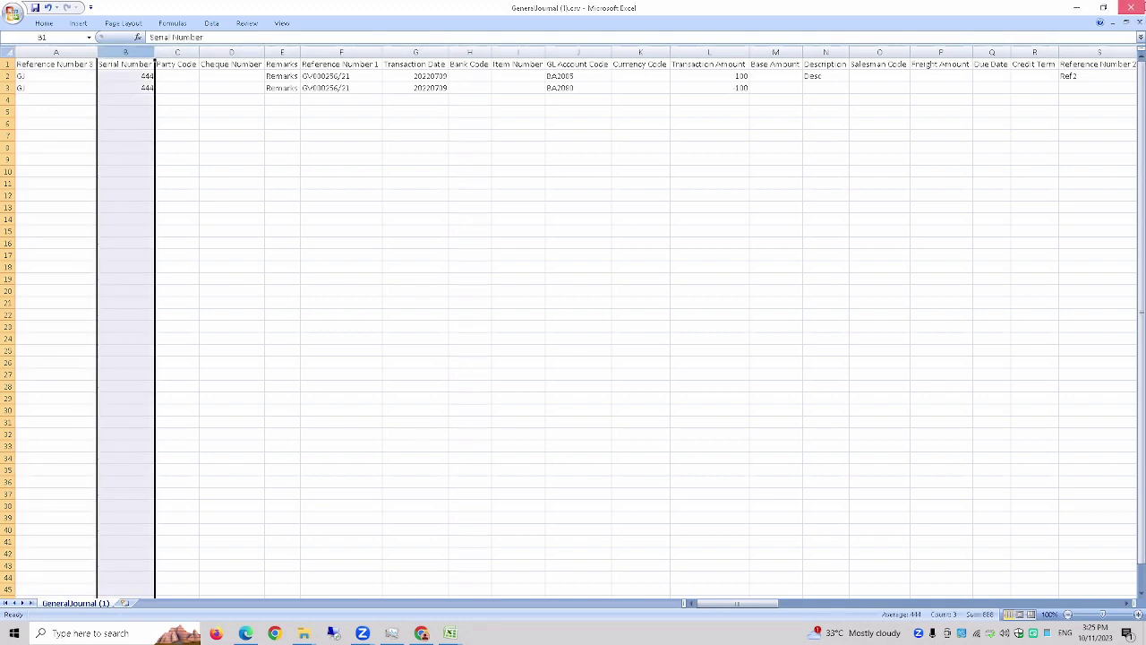
- Close the csv without saving and return to the Biztrak upload page in Chrome
{"action": "left_click", "coordinate": [1131, 8]}
{"action": "left_click", "coordinate": [577, 348]}
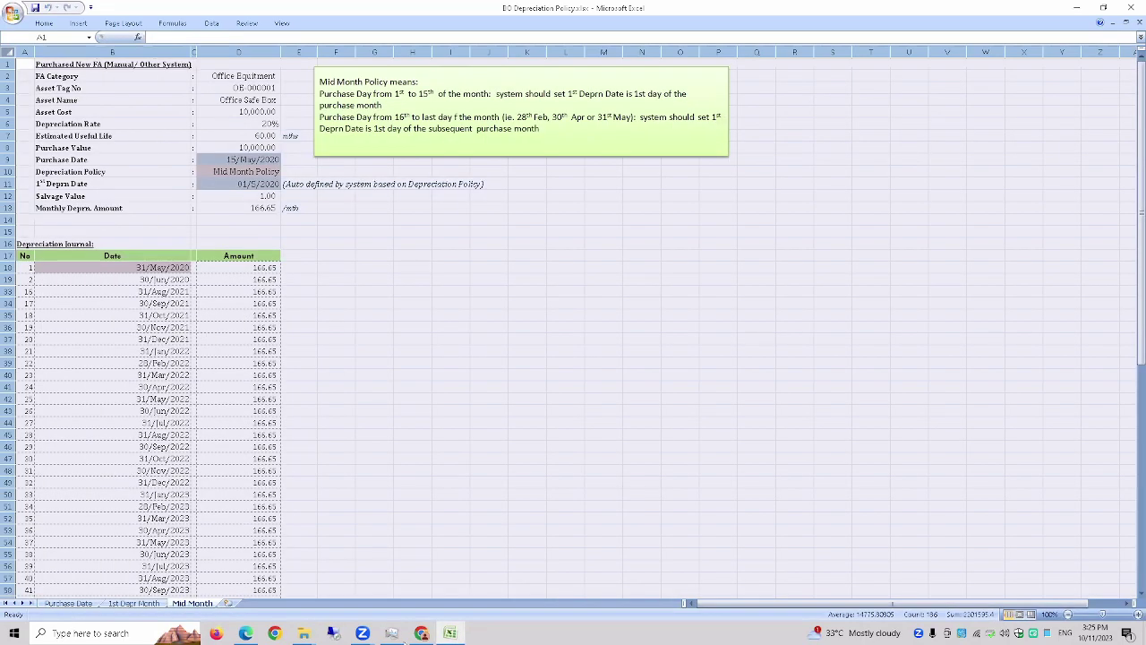
{"action": "mouse_move", "coordinate": [407, 639]}
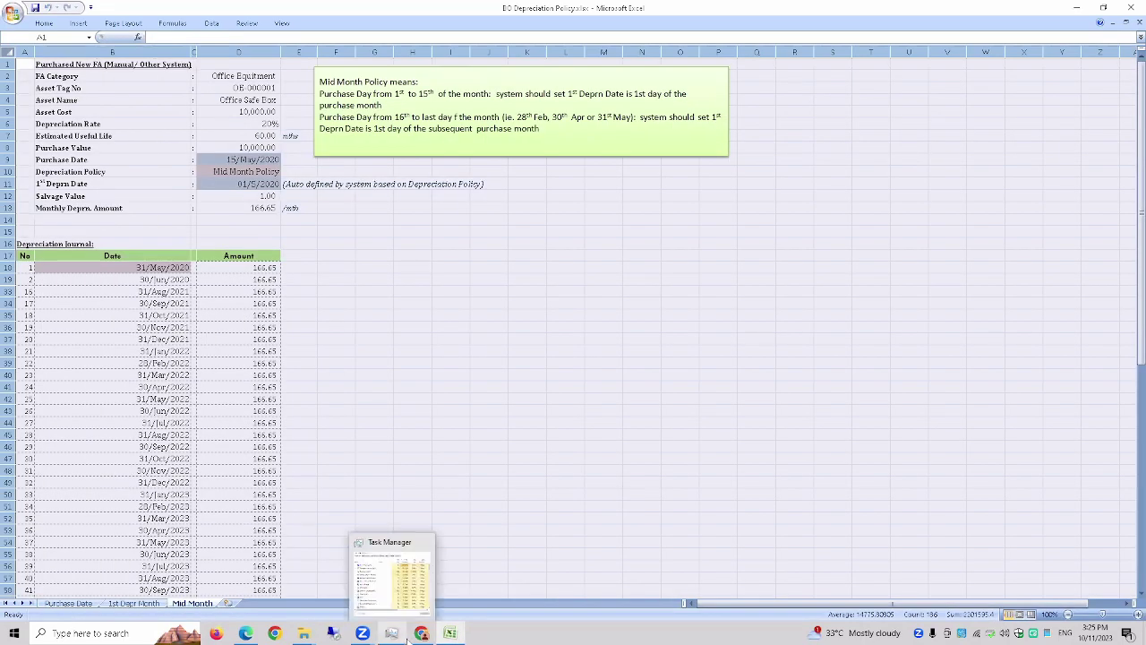
{"action": "left_click", "coordinate": [422, 636]}
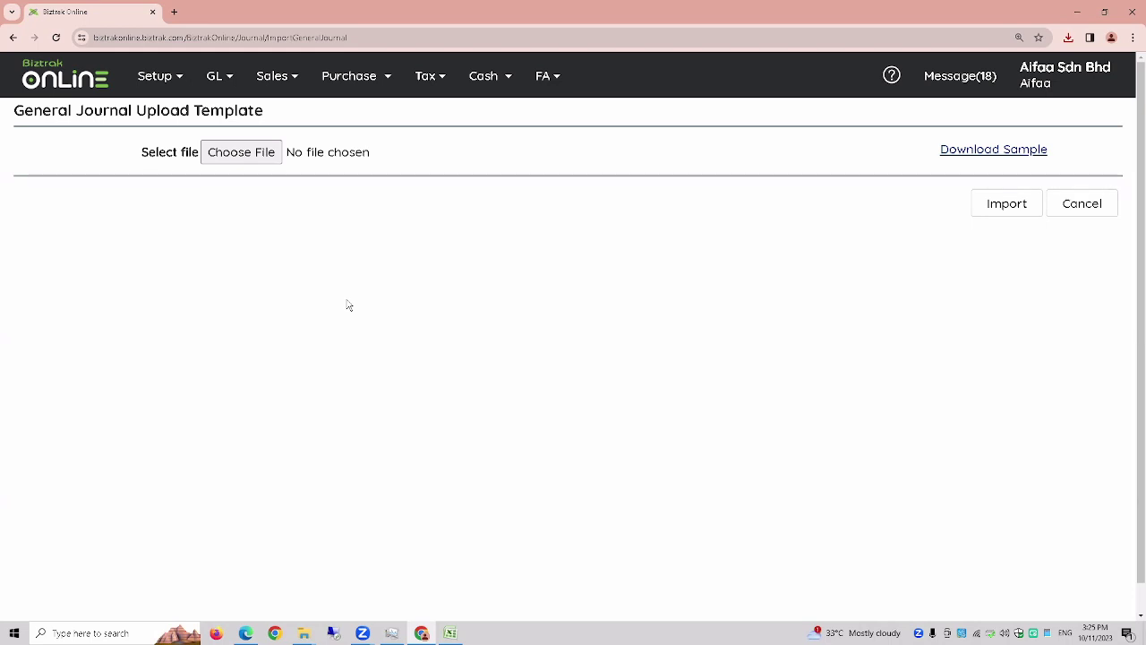
- Expand the GL menu to reveal the GL Report submenu
{"action": "left_click", "coordinate": [217, 80]}
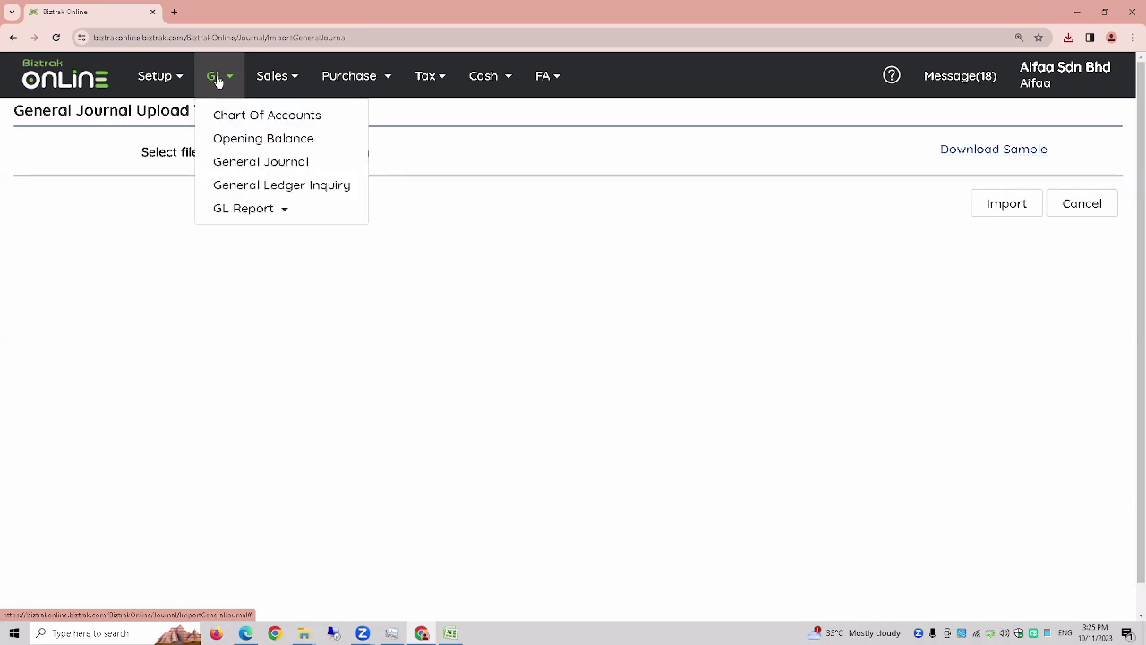
{"action": "left_click", "coordinate": [236, 215]}
{"action": "left_click", "coordinate": [235, 216]}
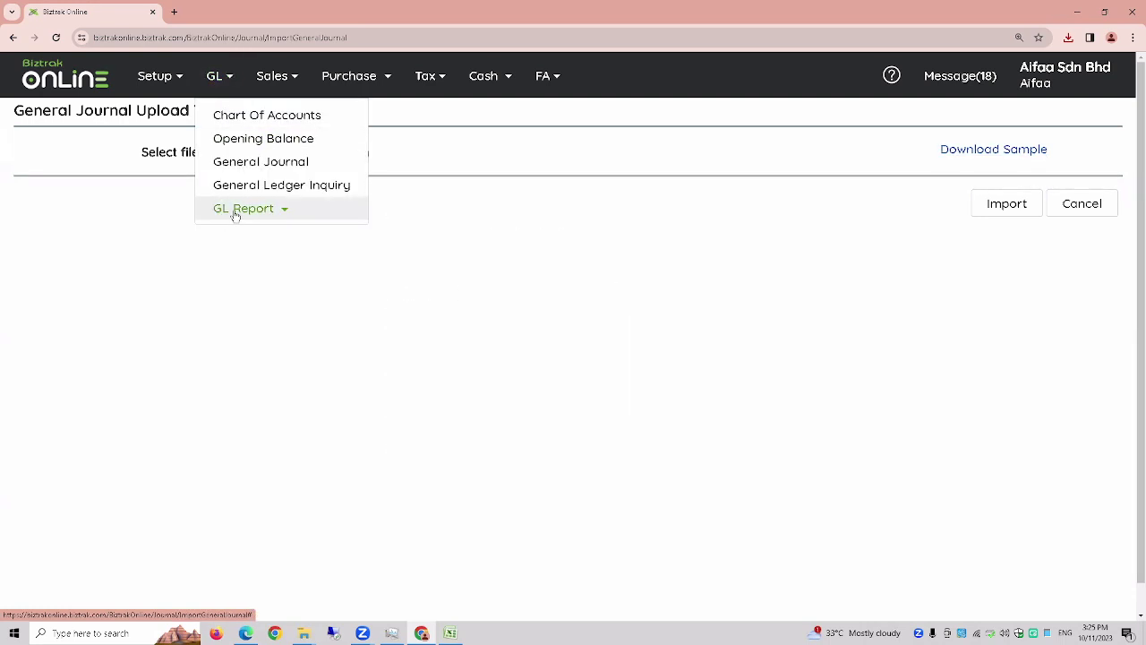
{"action": "left_click", "coordinate": [236, 216]}
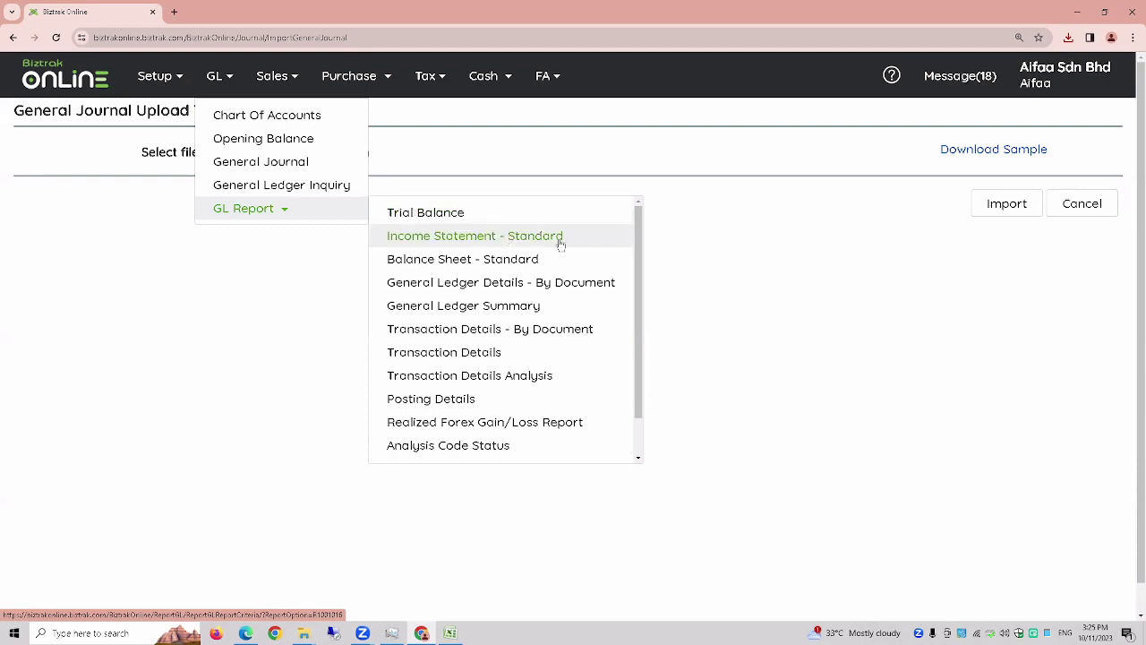
- Open the Income Statement - Standard criteria form in a new tab and return to it
{"action": "mouse_move", "coordinate": [638, 245]}
{"action": "left_mouse_down"}
{"action": "mouse_move", "coordinate": [641, 289]}
{"action": "mouse_move", "coordinate": [644, 240]}
{"action": "left_mouse_up"}
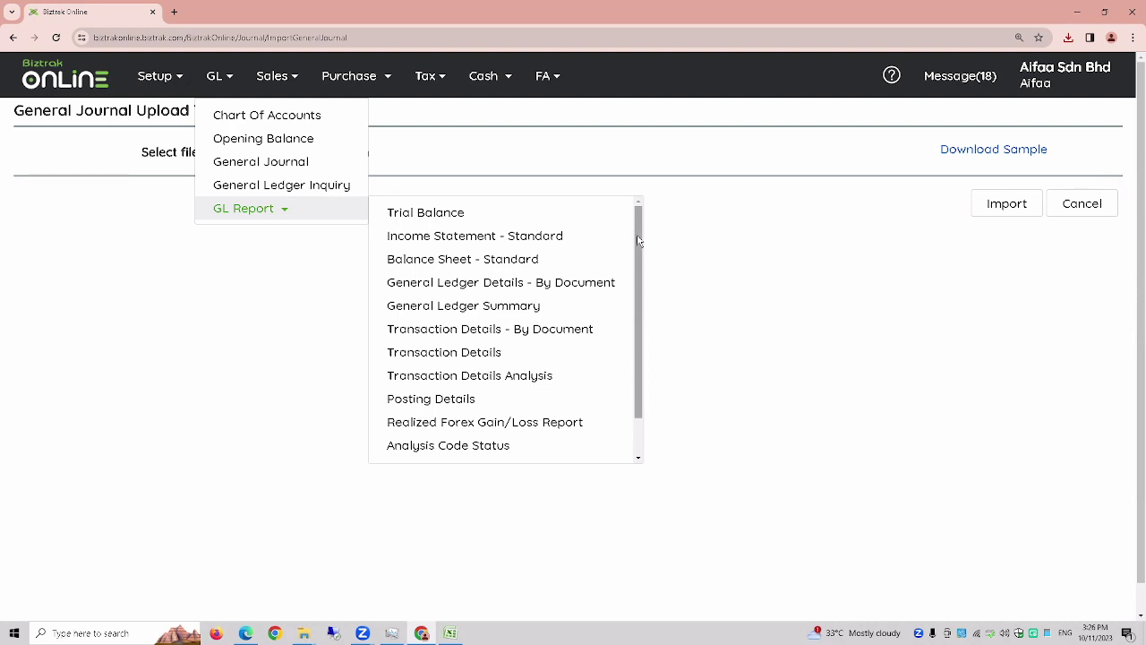
{"action": "left_click", "coordinate": [511, 243]}
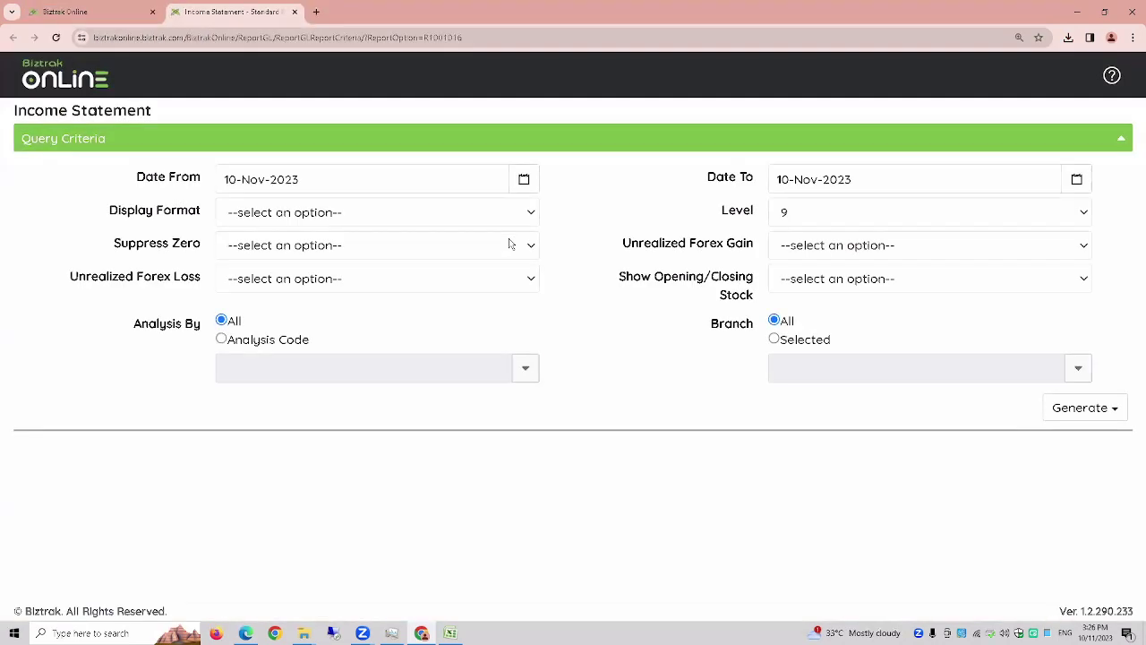
{"action": "left_click", "coordinate": [75, 17]}
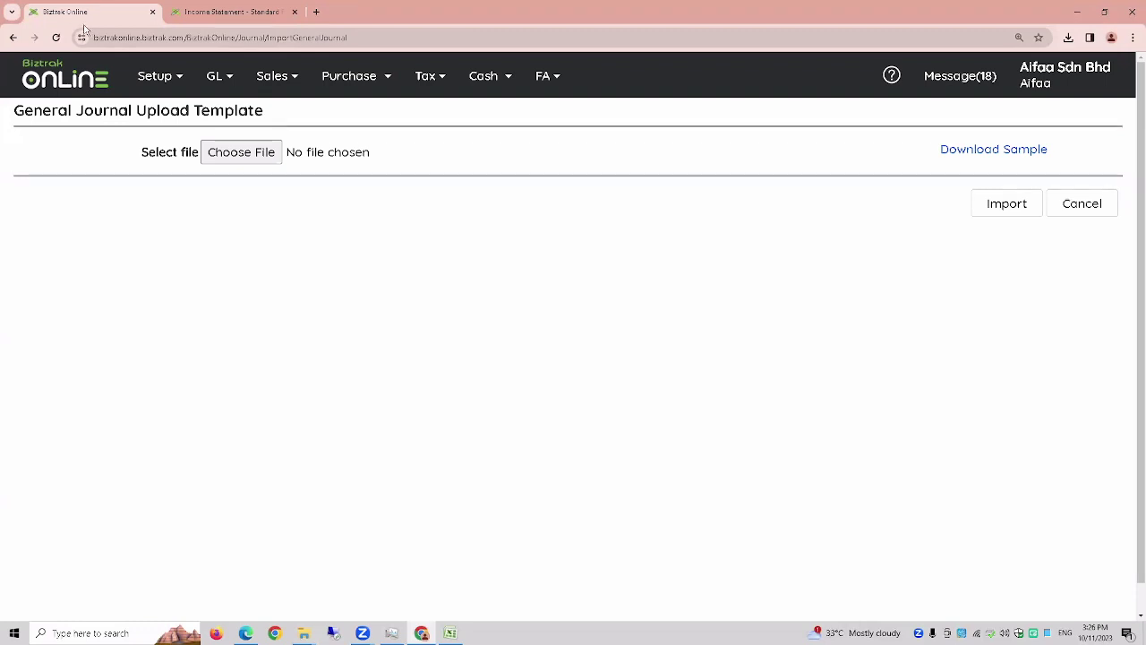
{"action": "left_click", "coordinate": [198, 19]}
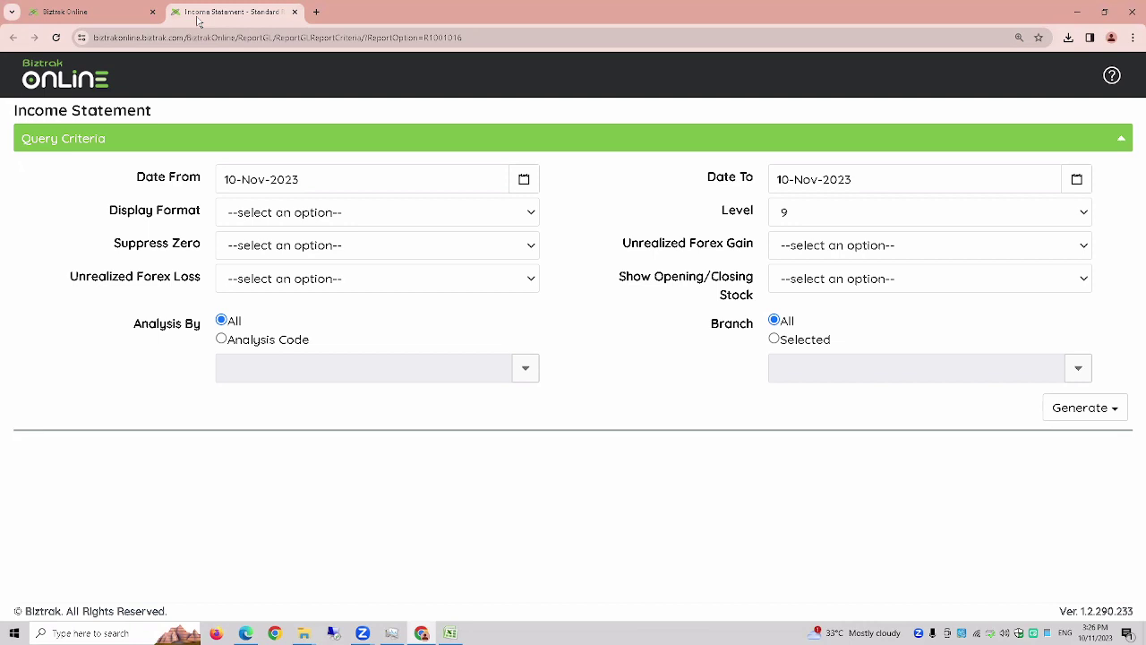
- Set the report period from 01-Jan-2023 to 31-Dec-2023 using the date pickers
{"action": "left_click", "coordinate": [321, 177]}
{"action": "left_click", "coordinate": [895, 185]}
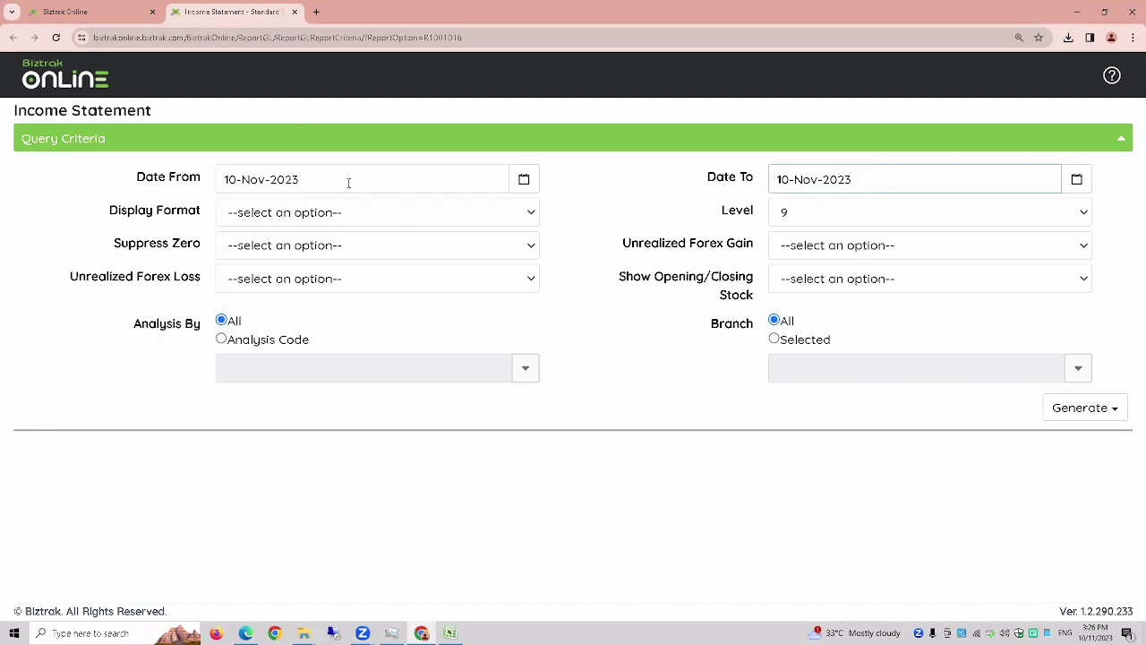
{"action": "triple_click", "coordinate": [257, 181]}
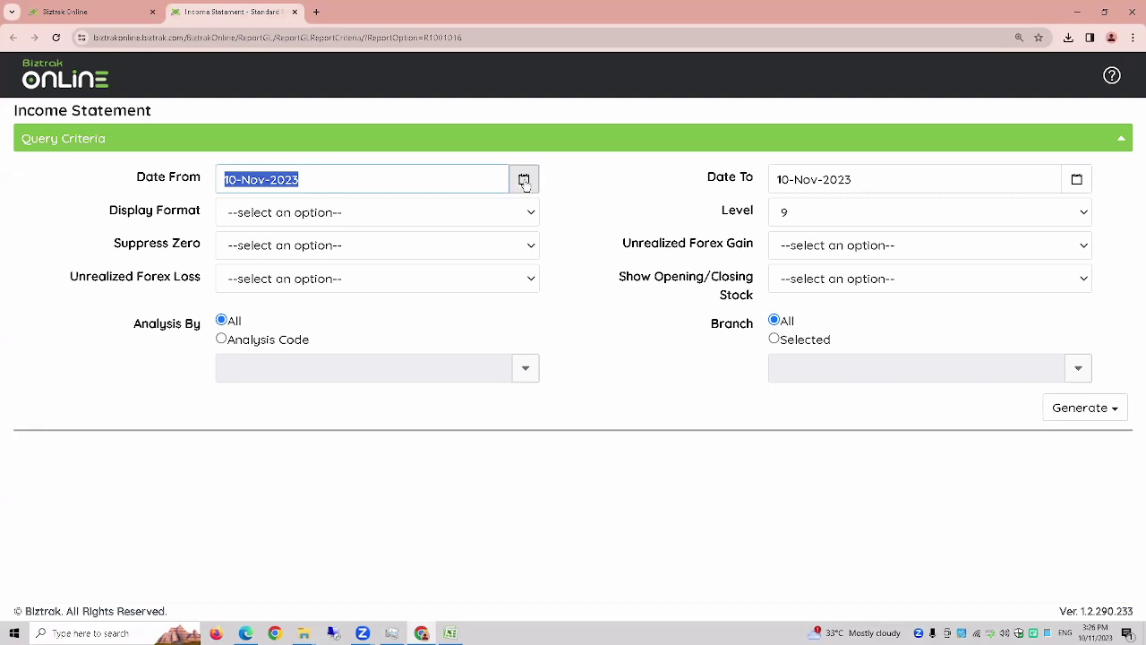
{"action": "left_click", "coordinate": [524, 182]}
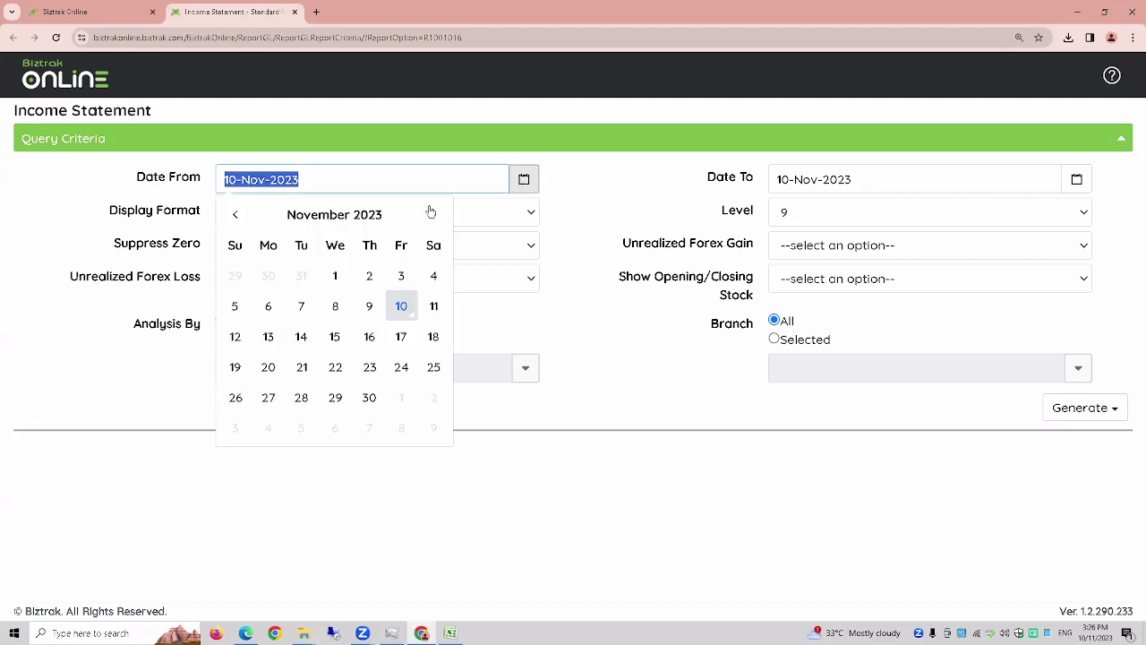
{"action": "left_click", "coordinate": [353, 218]}
{"action": "left_click", "coordinate": [265, 268]}
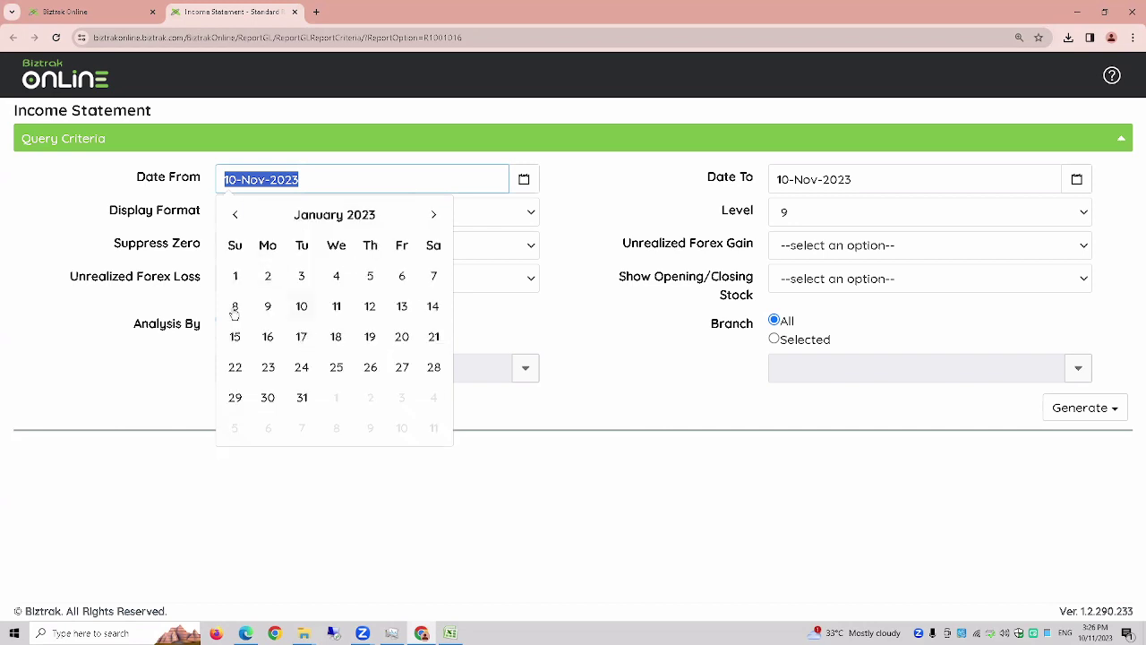
{"action": "left_click", "coordinate": [234, 276]}
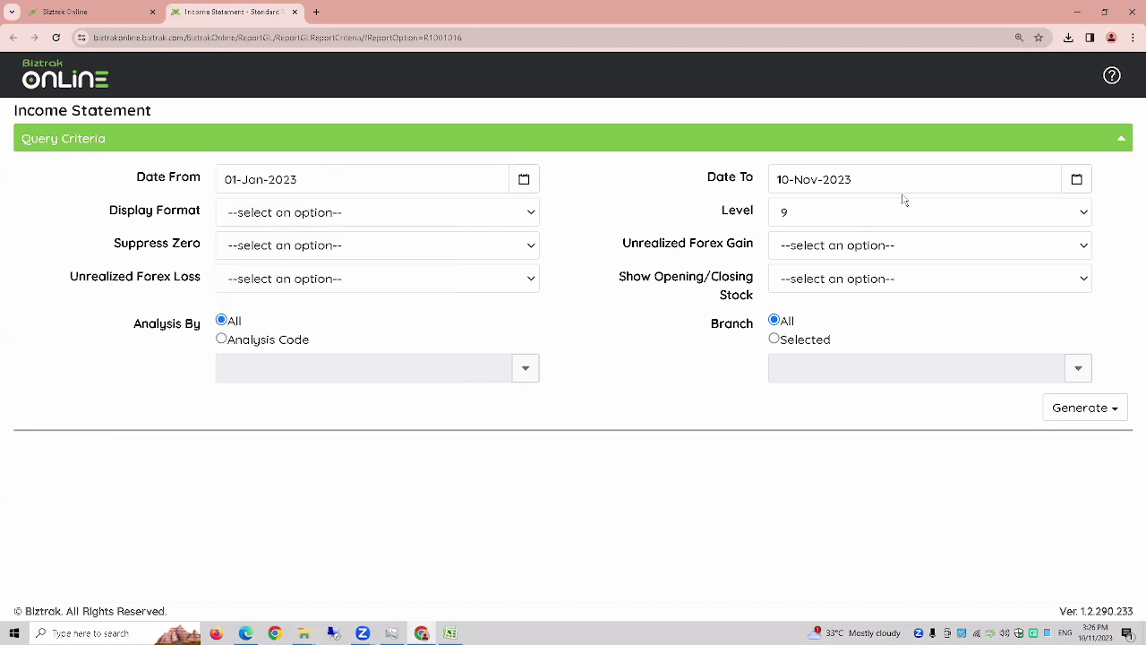
{"action": "left_click", "coordinate": [1076, 179]}
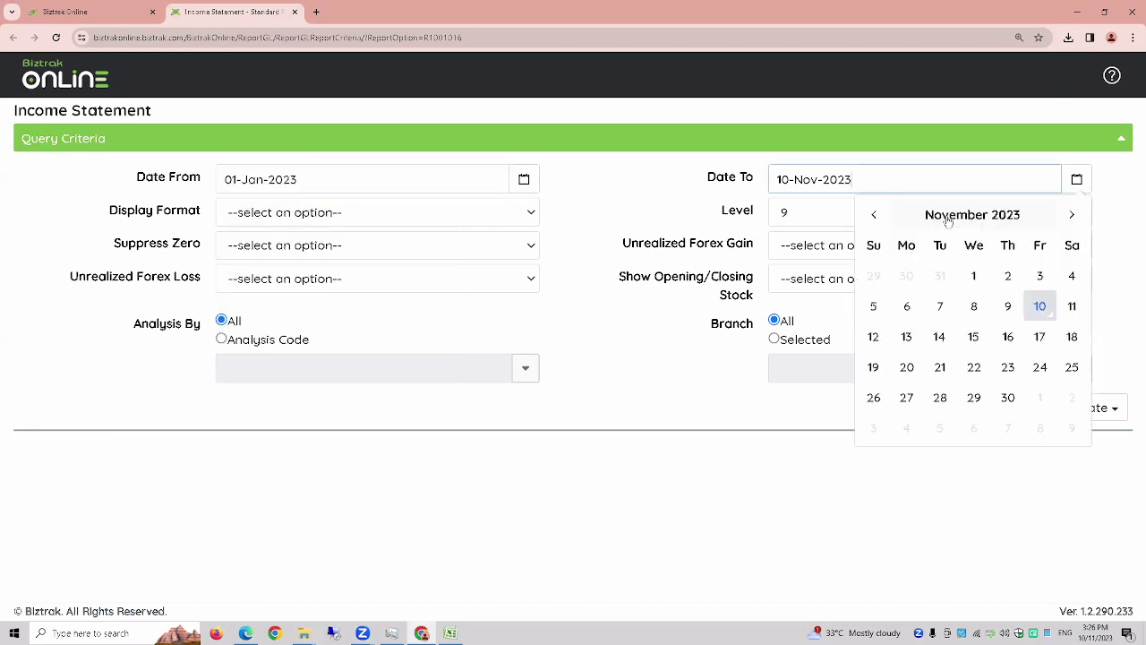
{"action": "left_click", "coordinate": [952, 218]}
{"action": "left_click", "coordinate": [1048, 368]}
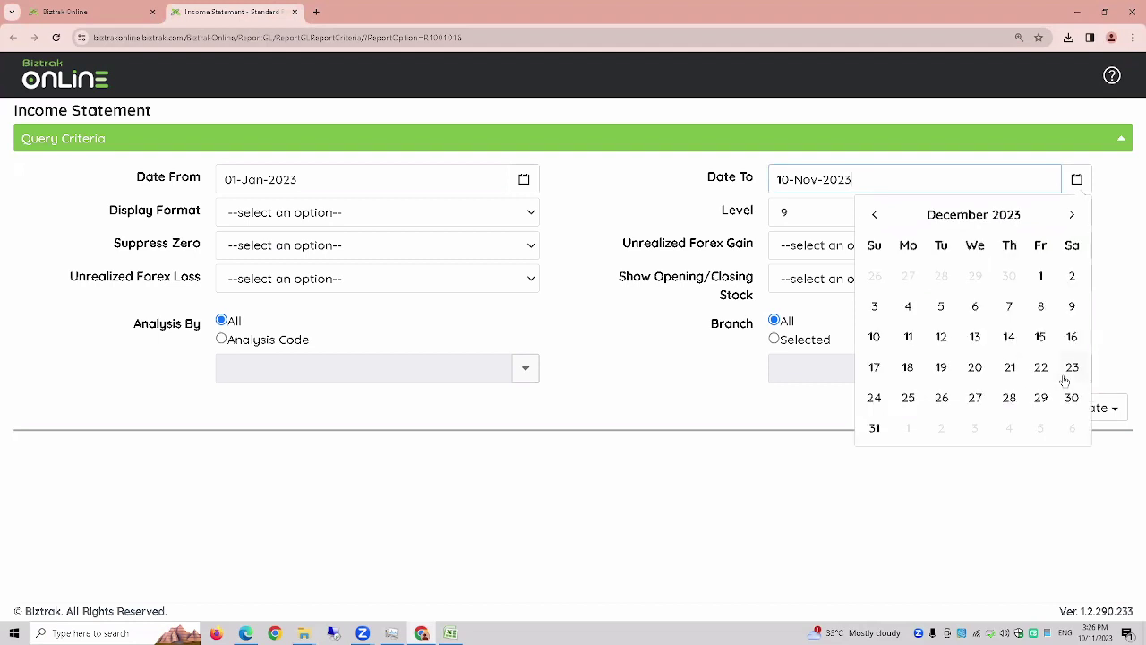
{"action": "left_click", "coordinate": [877, 429]}
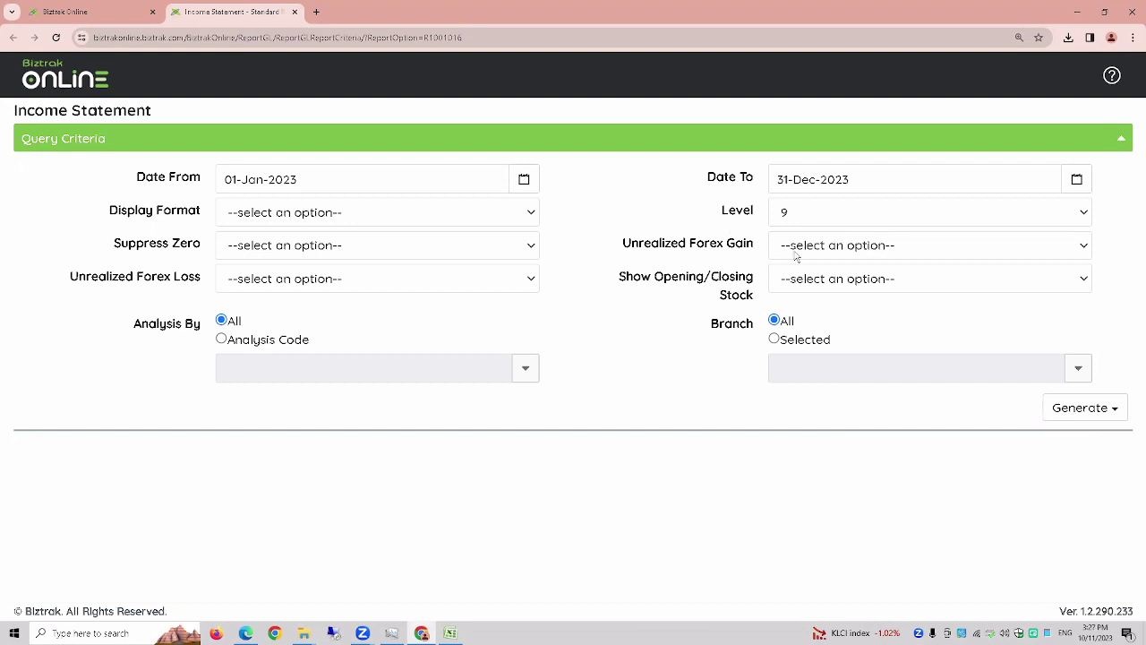
- Keep report level 9 and set Unrealized Forex Gain to No
{"action": "left_click", "coordinate": [803, 213]}
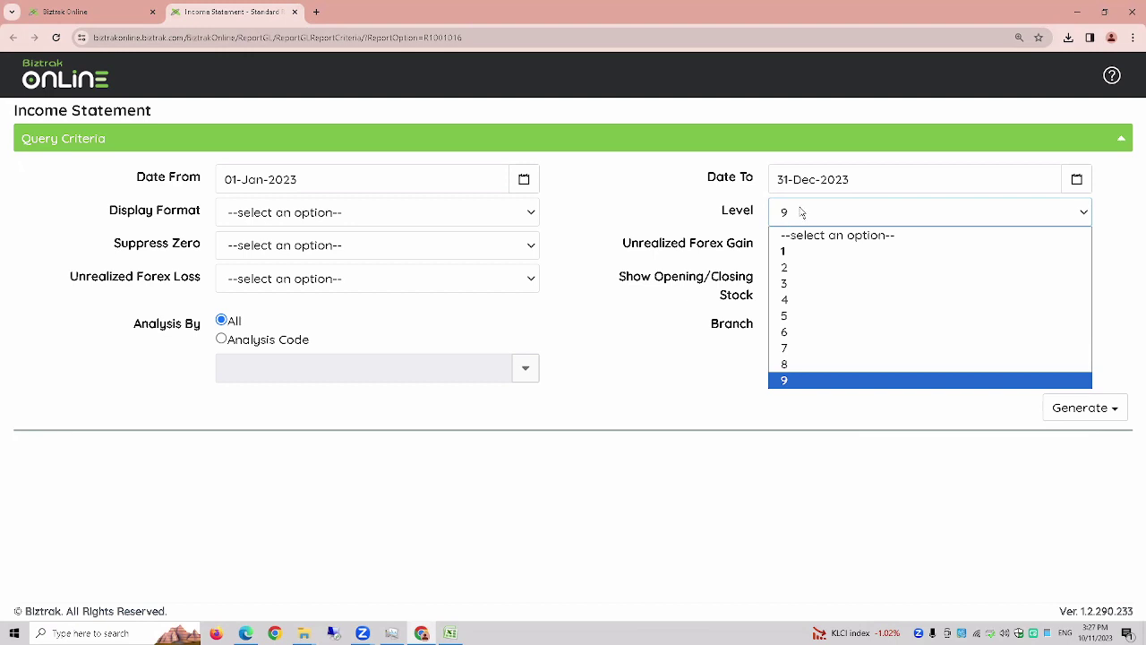
{"action": "left_click", "coordinate": [803, 213]}
{"action": "left_click", "coordinate": [805, 248]}
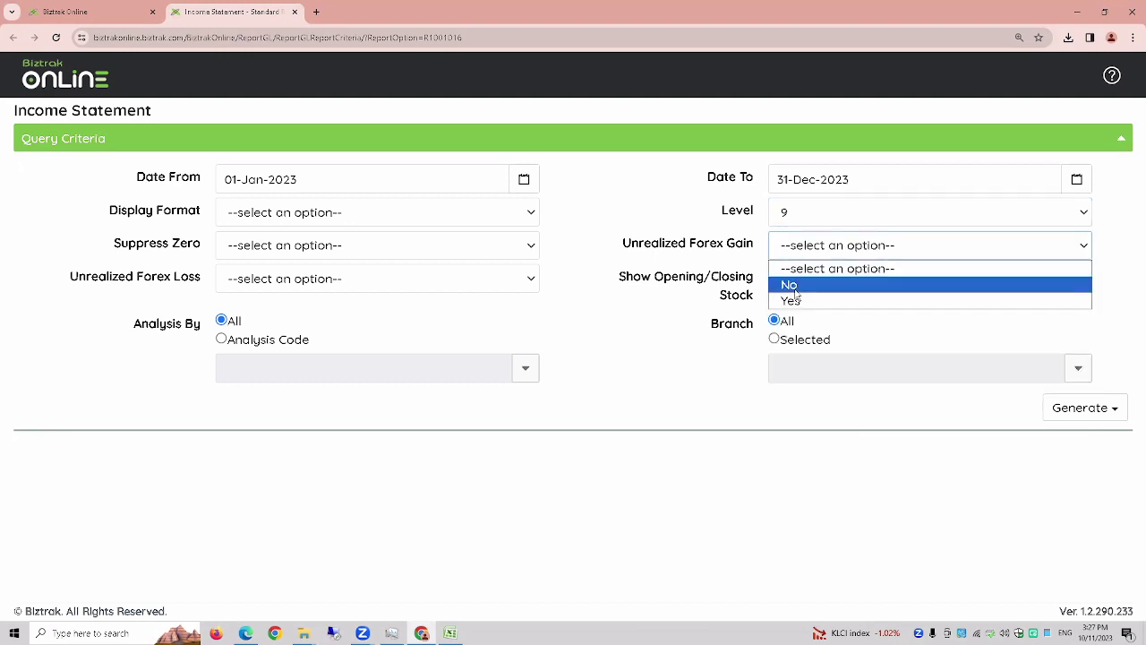
{"action": "left_click", "coordinate": [794, 287]}
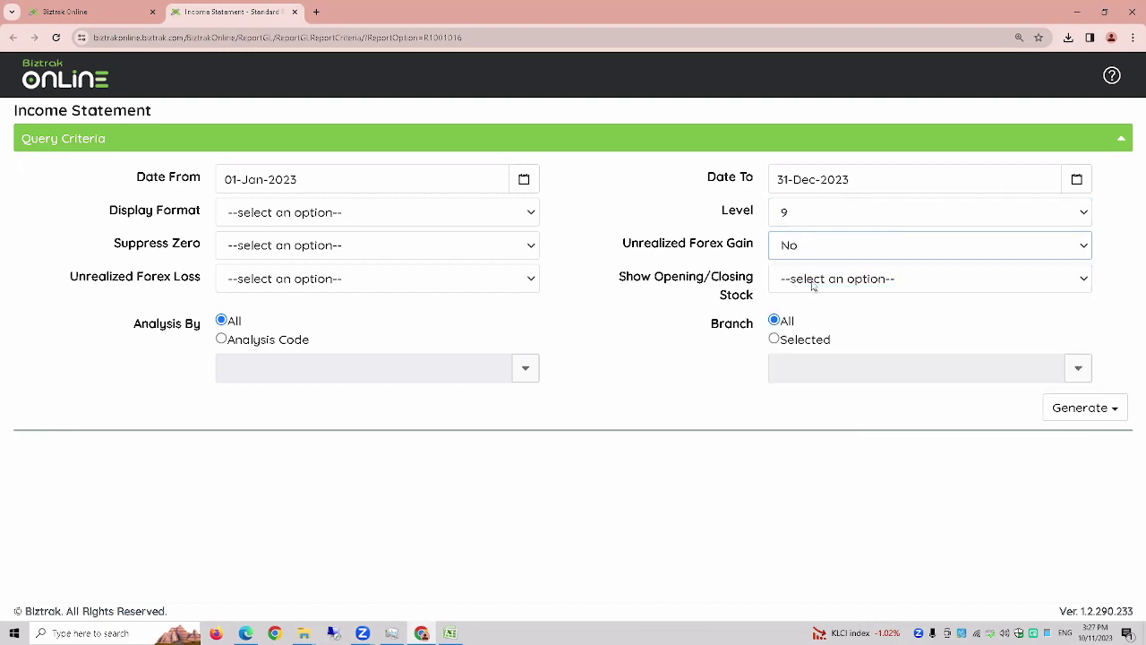
- Generate the Income Statement as a PDF, scroll through it, then expand Query Criteria
{"action": "left_click", "coordinate": [1066, 411]}
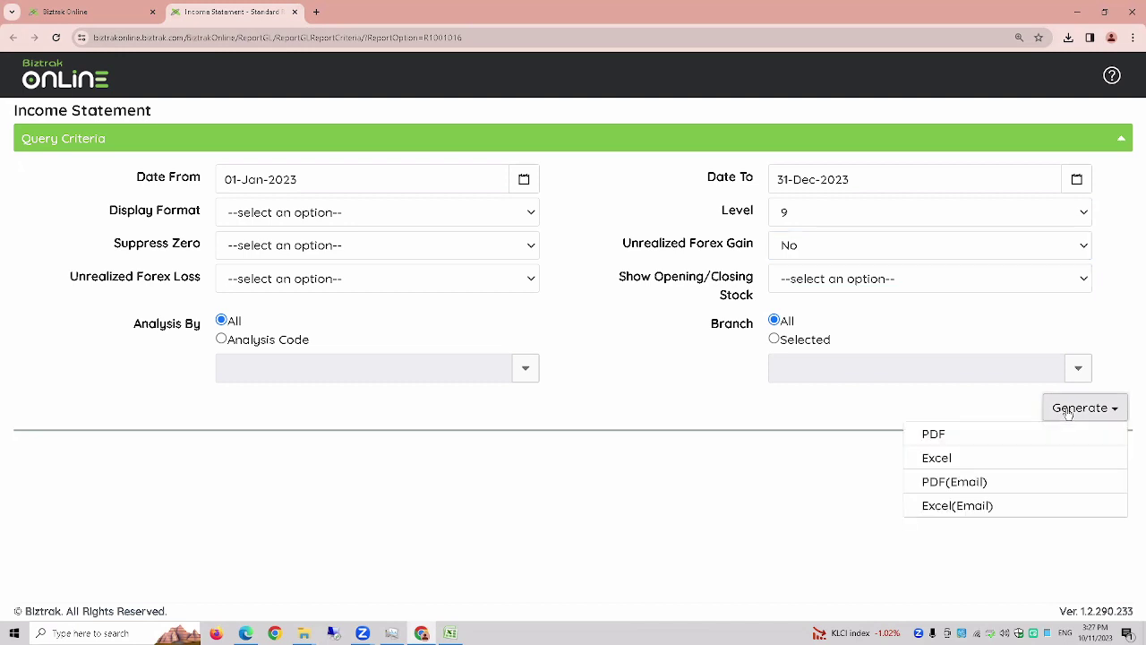
{"action": "left_click", "coordinate": [1046, 443]}
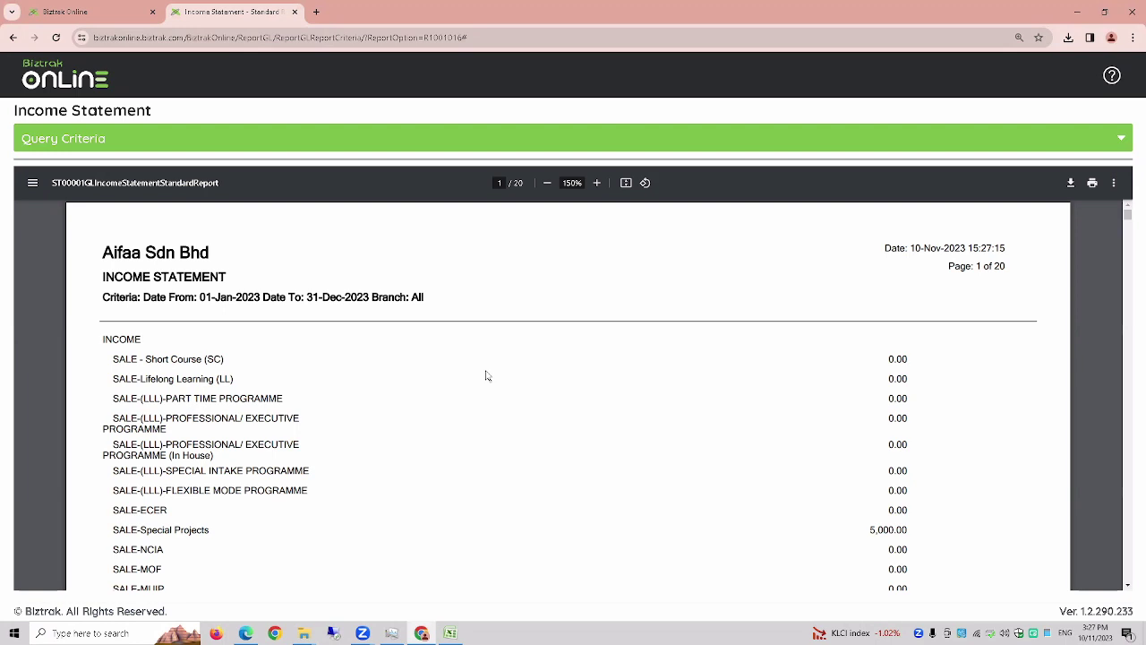
{"action": "scroll", "coordinate": [486, 376], "scroll_direction": "down", "scroll_amount": 2}
{"action": "scroll", "coordinate": [486, 377], "scroll_direction": "down", "scroll_amount": 2}
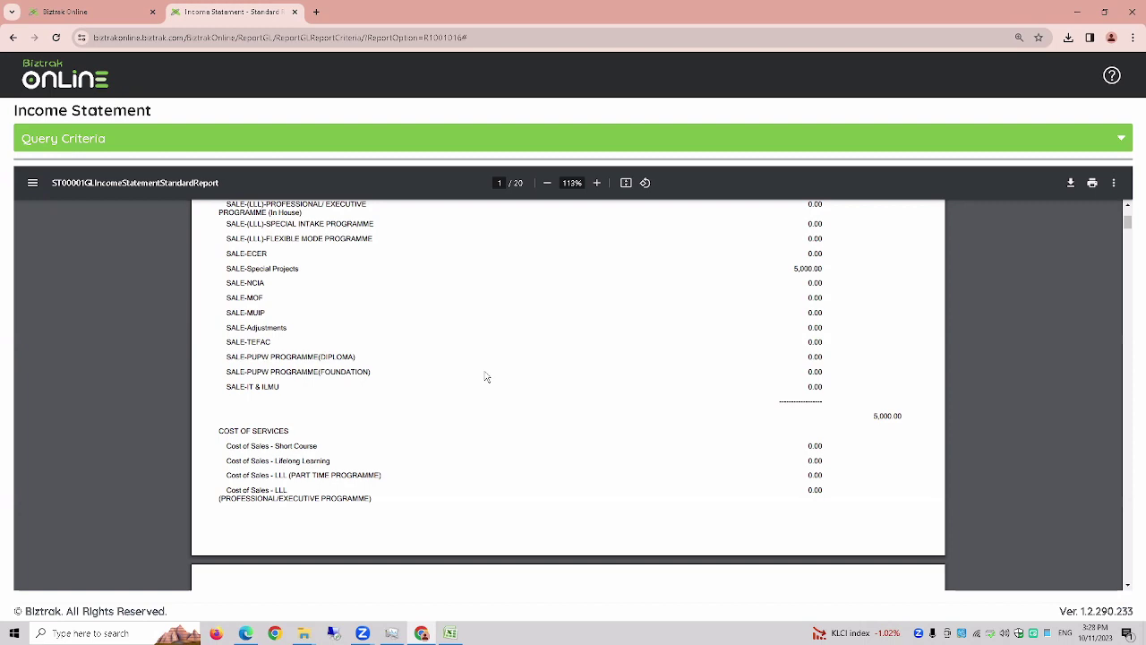
{"action": "scroll", "coordinate": [487, 375], "scroll_direction": "down", "scroll_amount": 12}
{"action": "scroll", "coordinate": [482, 375], "scroll_direction": "down", "scroll_amount": 15}
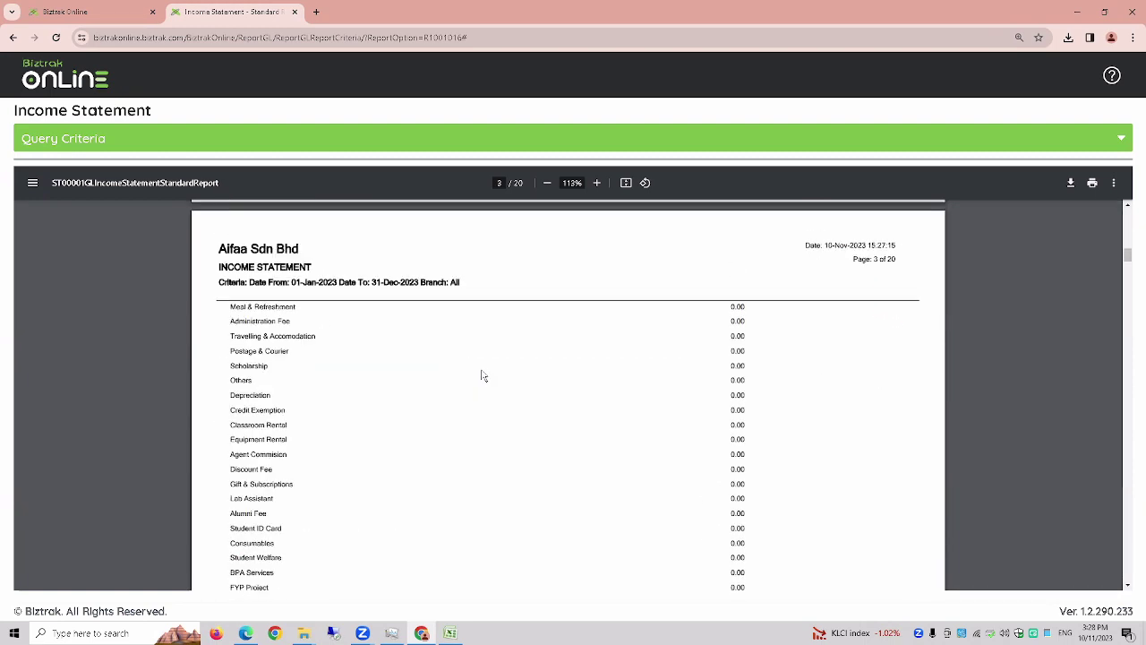
{"action": "left_click", "coordinate": [542, 140]}
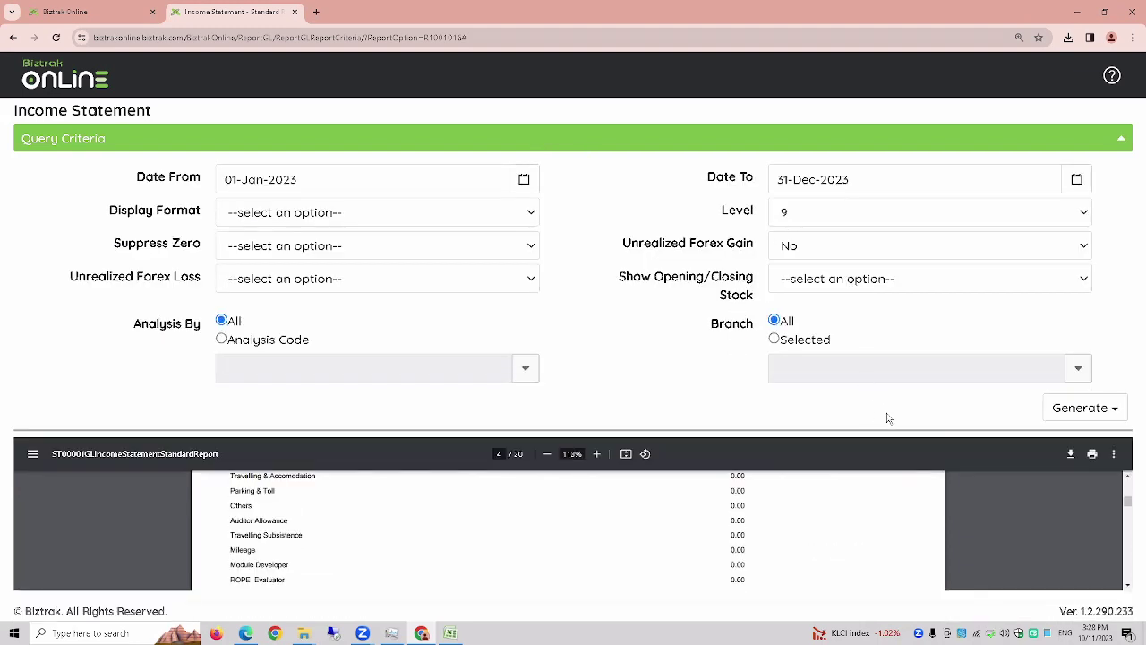
- Generate the Income Statement as Excel and open the downloaded IncomeStatement workbook
{"action": "left_click", "coordinate": [1072, 412]}
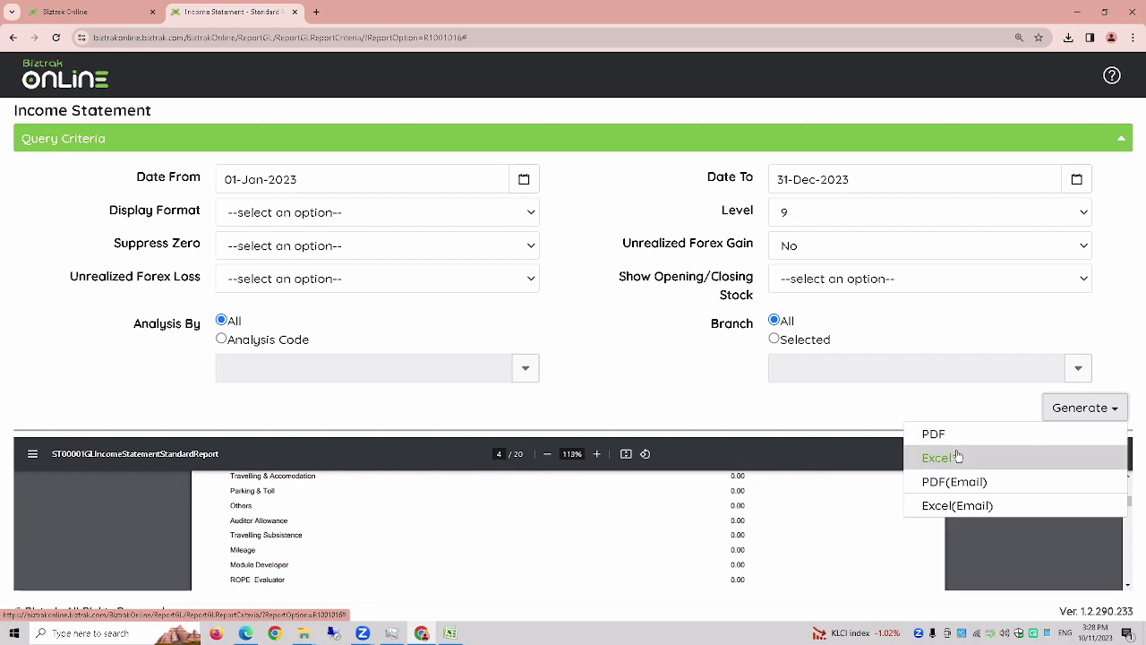
{"action": "left_click", "coordinate": [940, 458]}
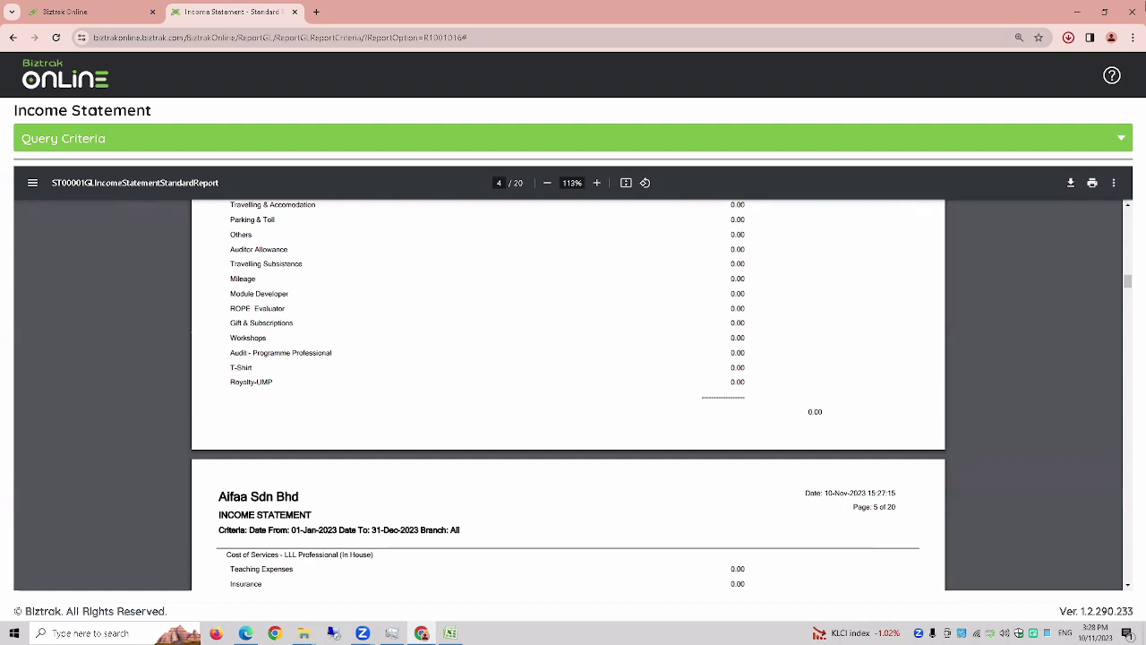
{"action": "left_click", "coordinate": [1070, 40]}
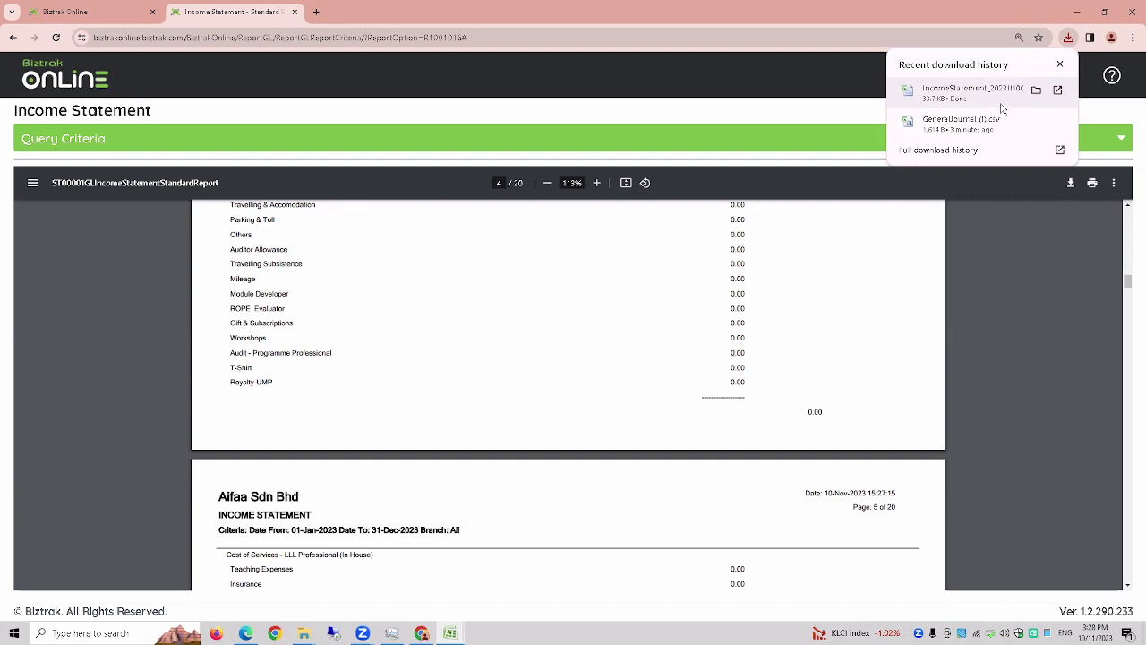
{"action": "left_click", "coordinate": [1000, 108]}
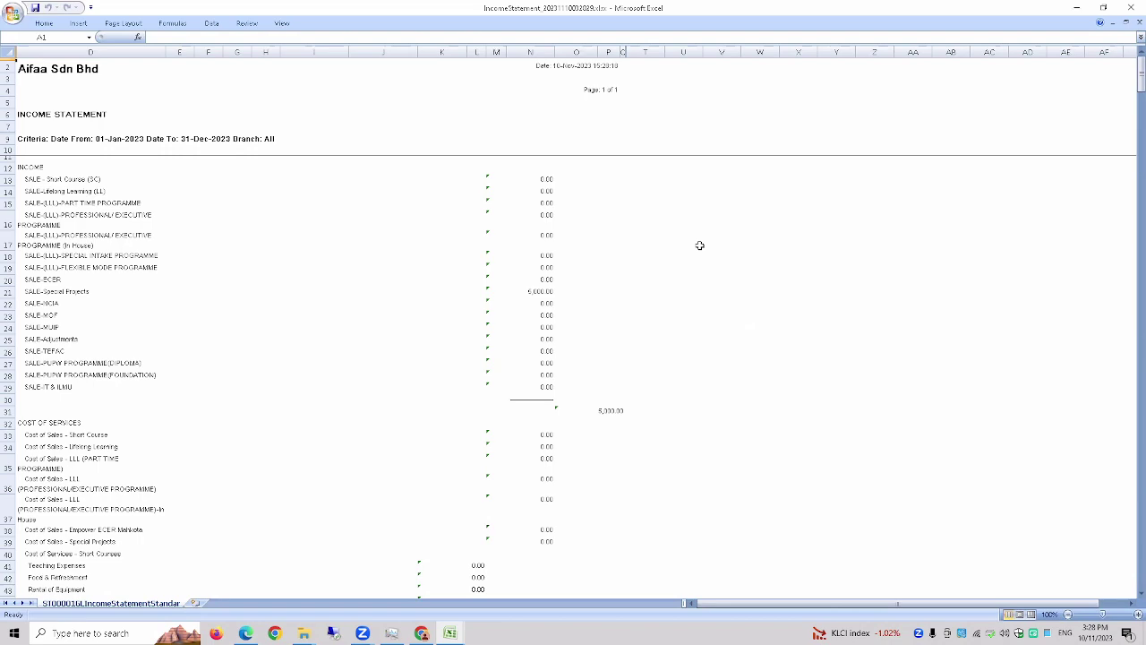
- Scroll down to Earnings After Dividend of 2,374.55, then close the Income Statement workbook
{"action": "scroll", "coordinate": [700, 247], "scroll_direction": "down", "scroll_amount": 8}
{"action": "scroll", "coordinate": [699, 246], "scroll_direction": "down", "scroll_amount": 20}
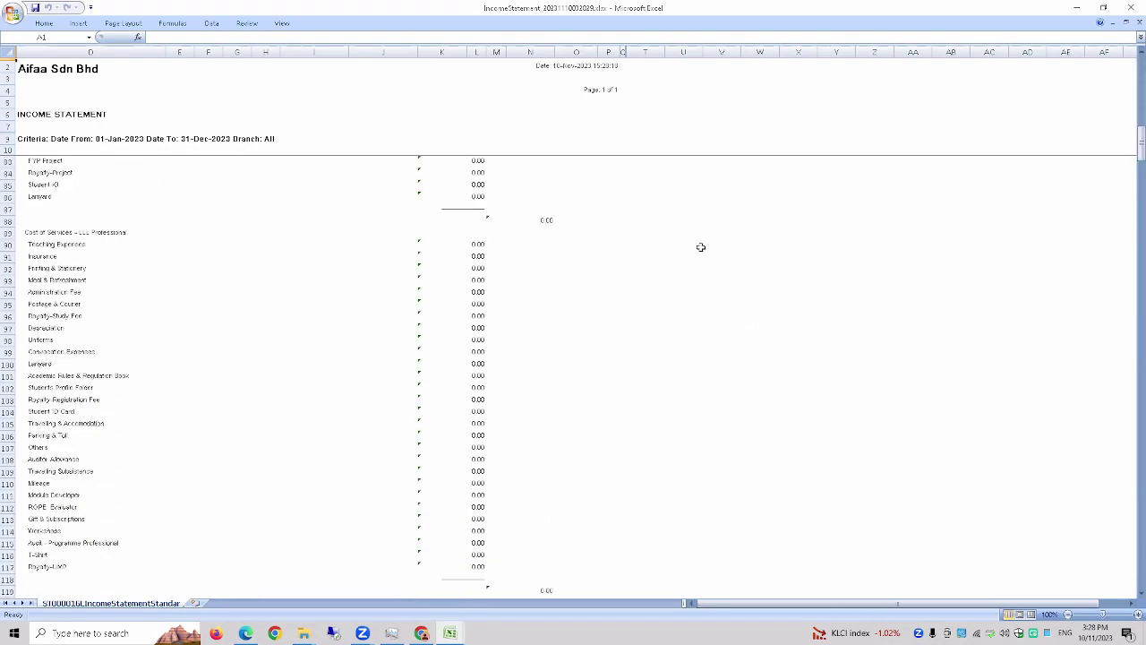
{"action": "scroll", "coordinate": [703, 265], "scroll_direction": "down", "scroll_amount": 20}
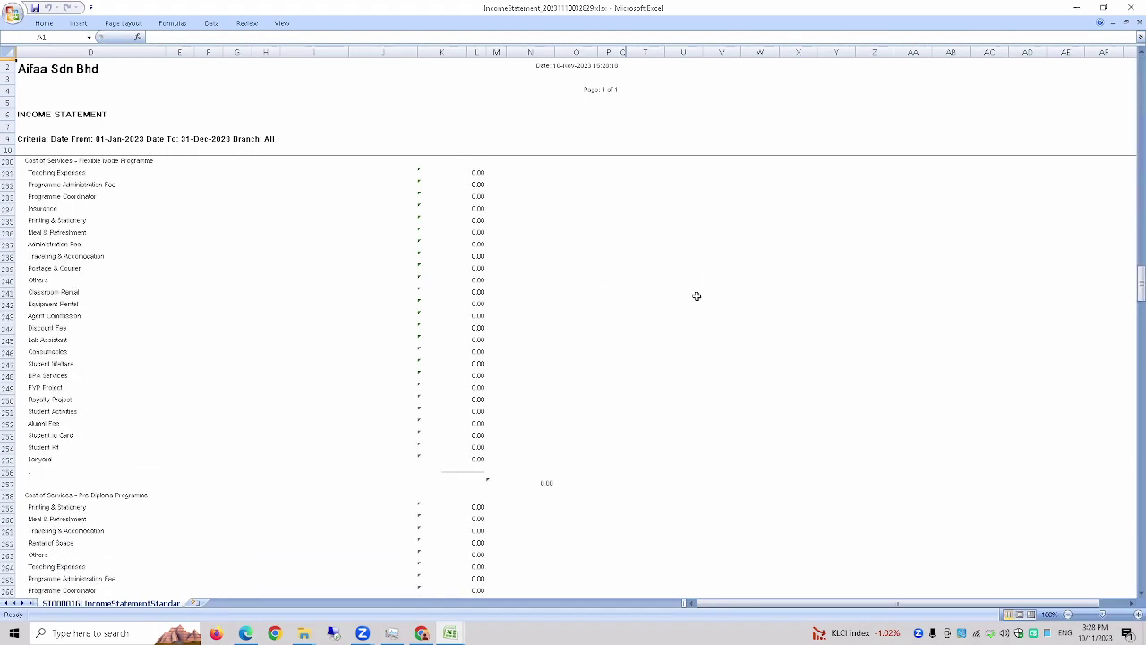
{"action": "scroll", "coordinate": [696, 293], "scroll_direction": "down", "scroll_amount": 19}
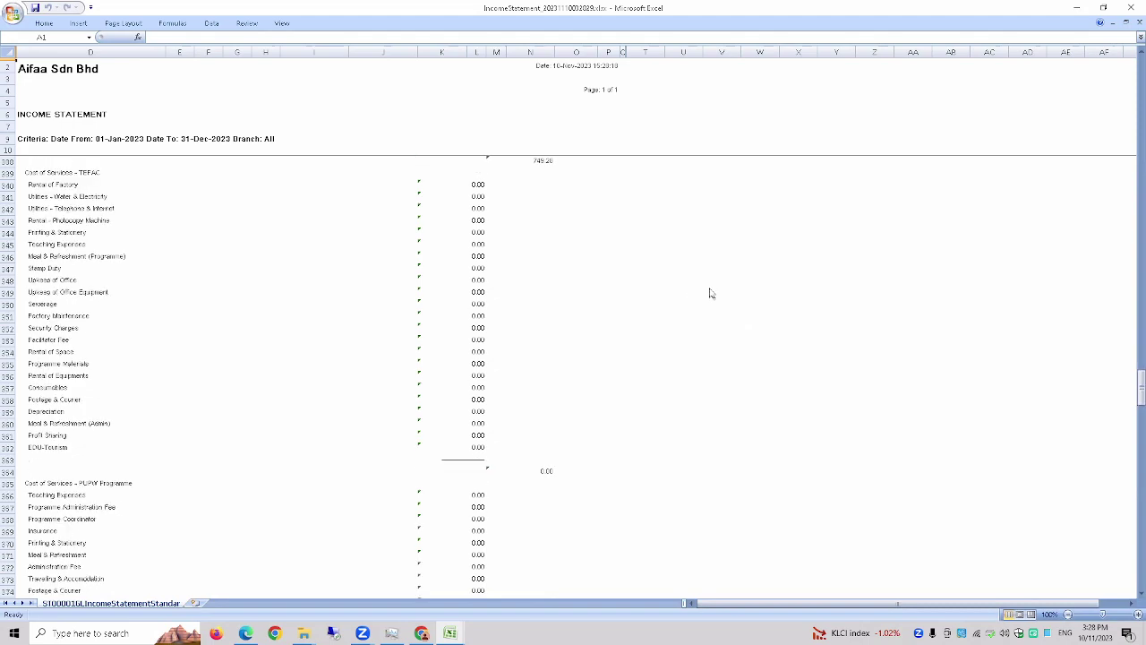
{"action": "left_click_drag", "start_coordinate": [1141, 385], "coordinate": [1141, 573]}
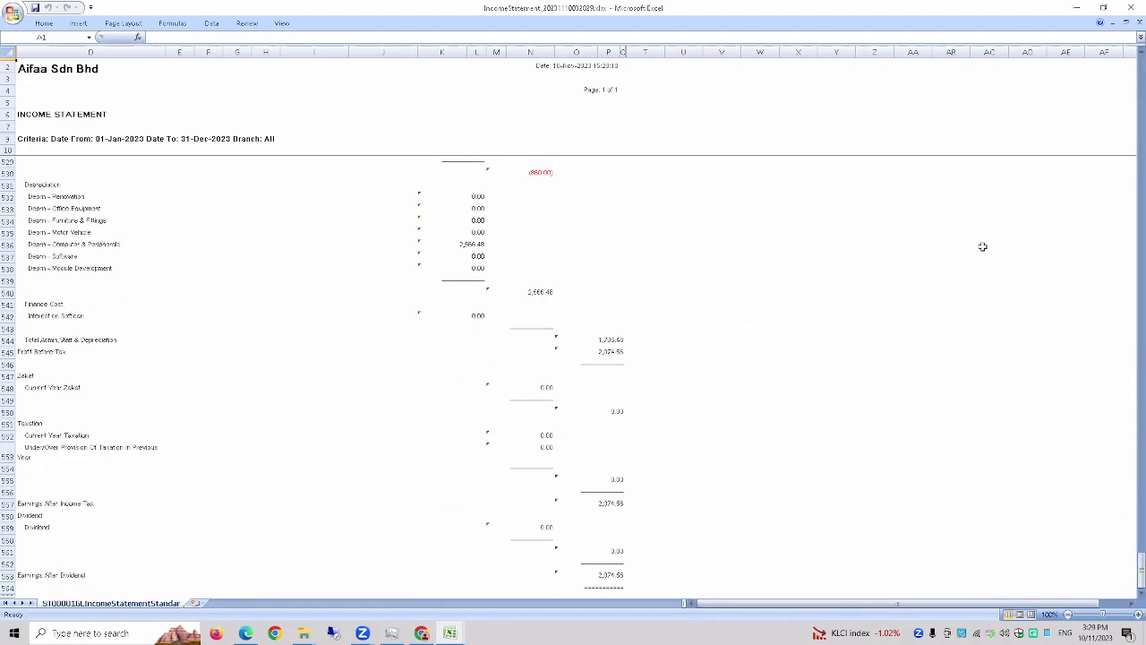
{"action": "left_click", "coordinate": [1135, 7]}
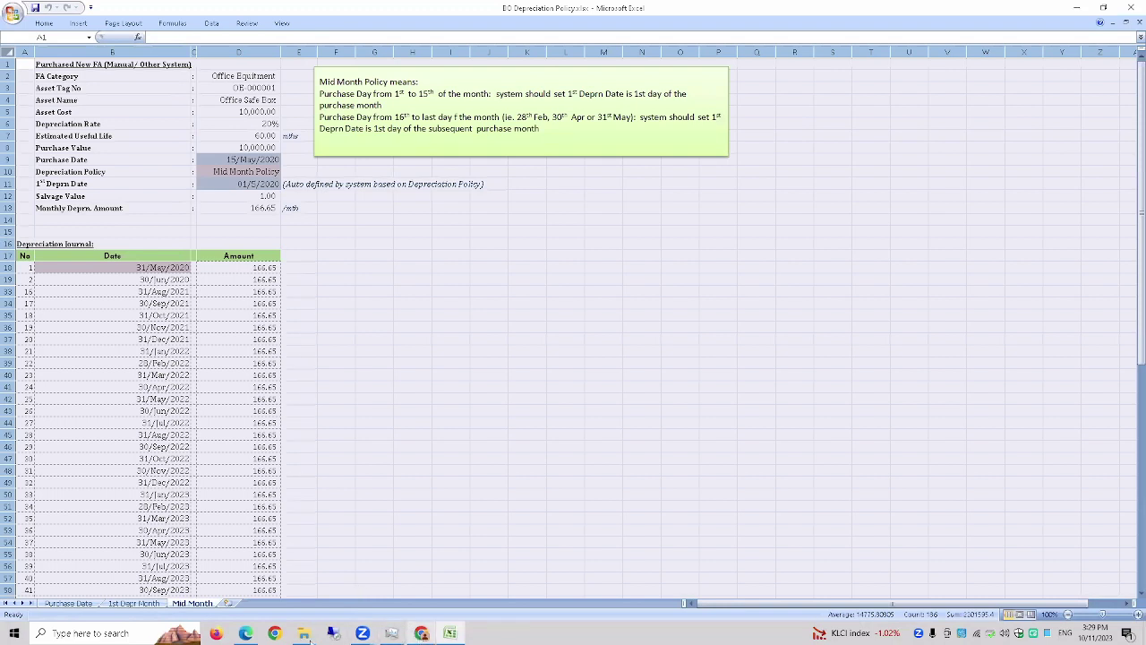
- Bring back the Biztrak tutorial PDF in Edge full screen and advance to the Sales Module slide
{"action": "mouse_move", "coordinate": [331, 639]}
{"action": "mouse_move", "coordinate": [247, 638]}
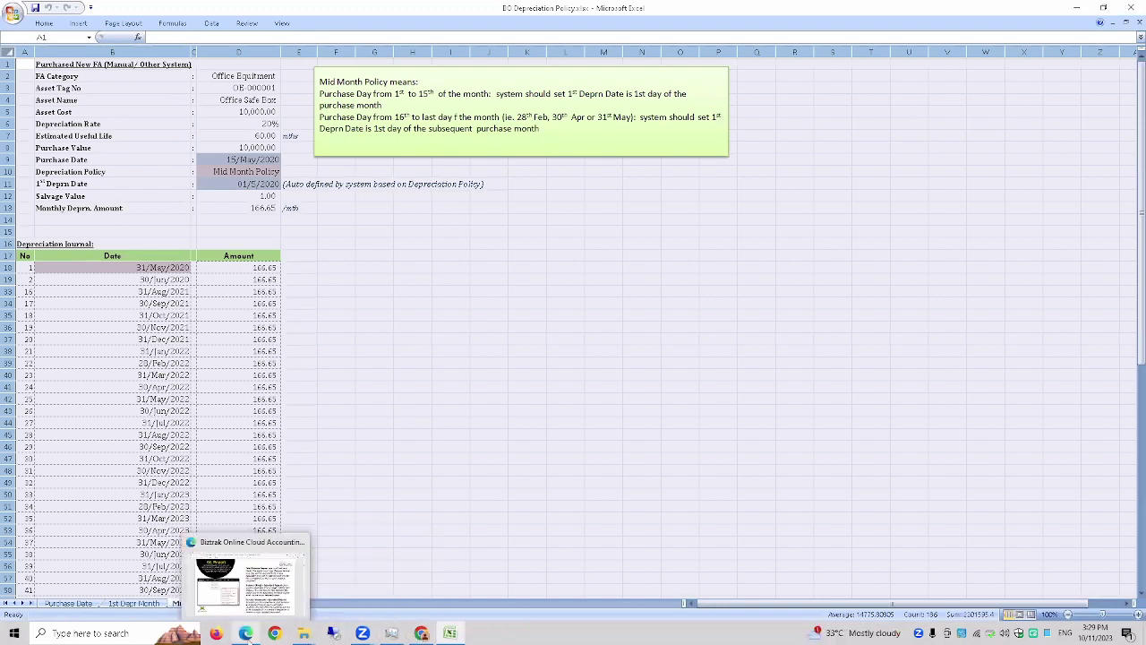
{"action": "left_click", "coordinate": [248, 582]}
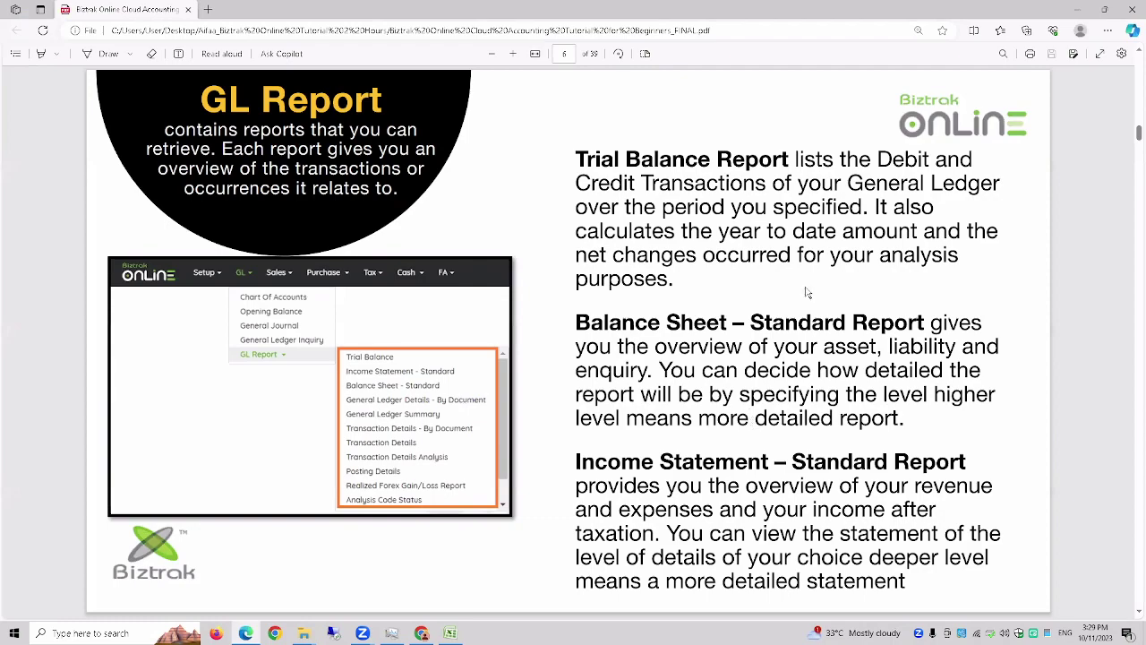
{"action": "left_click", "coordinate": [1099, 56]}
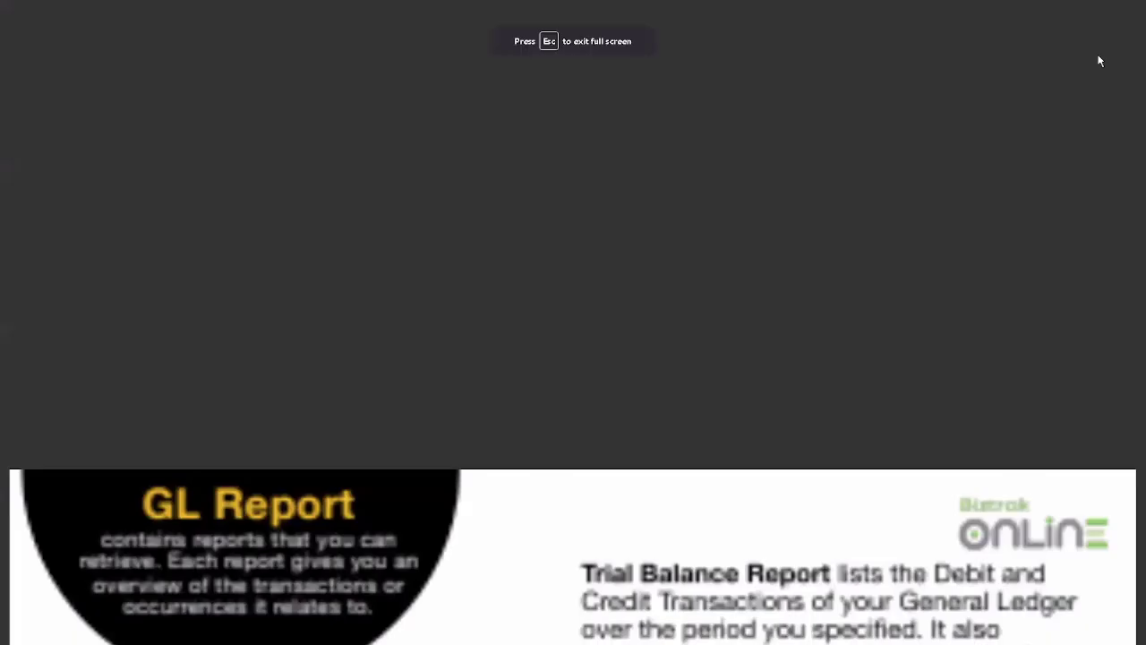
{"action": "key", "text": "Right"}
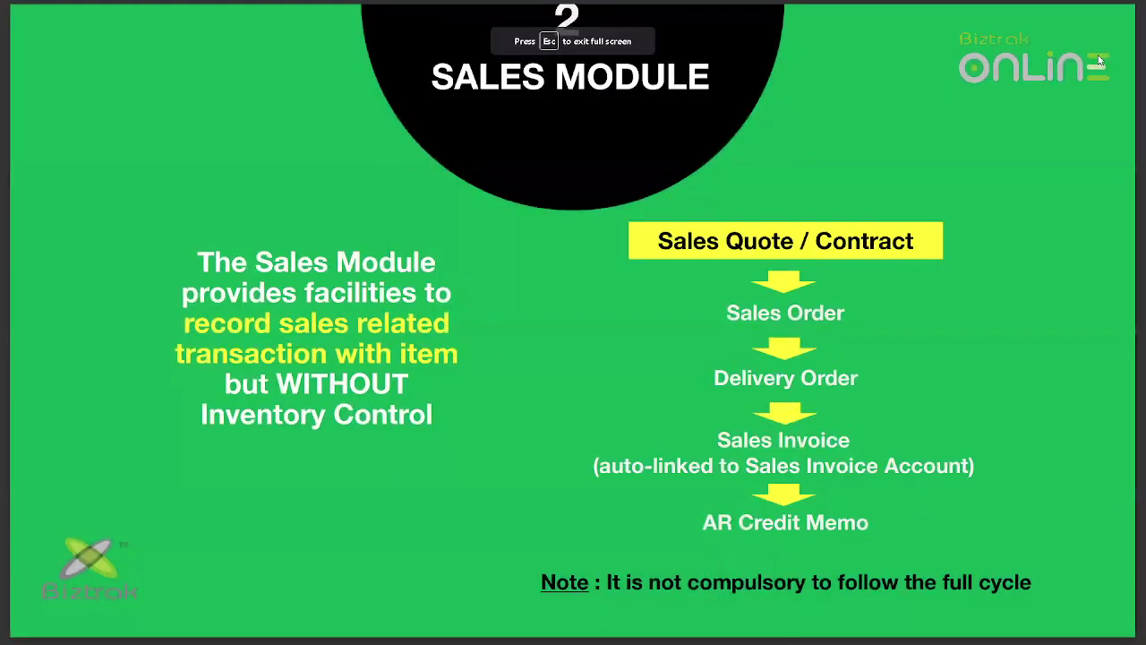
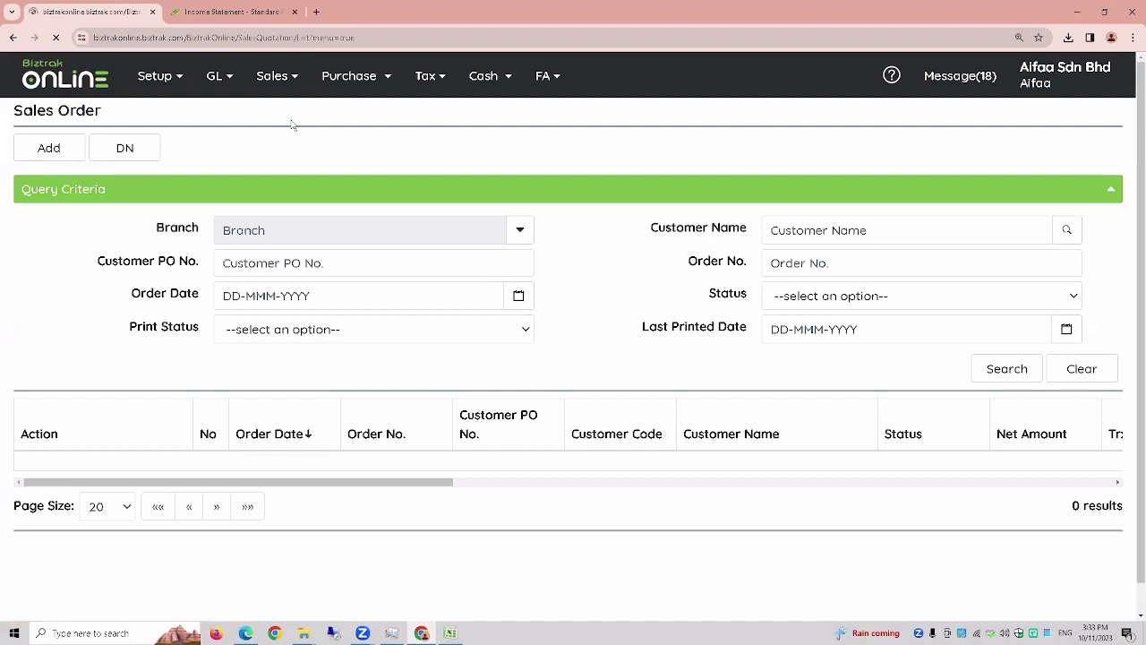
- Start a new blank sales quotation for the HQ branch
{"action": "left_click", "coordinate": [51, 148]}
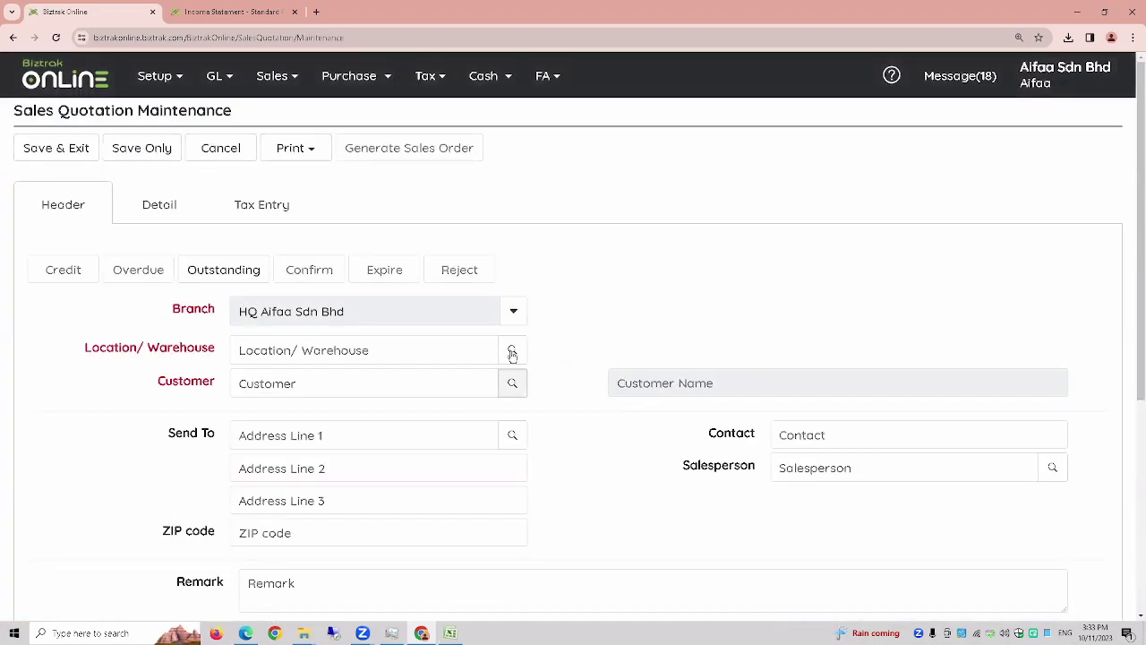
- Set the quotation location to HQ, pick the first customer, and enter quotation number TEST-01
{"action": "left_click", "coordinate": [513, 351]}
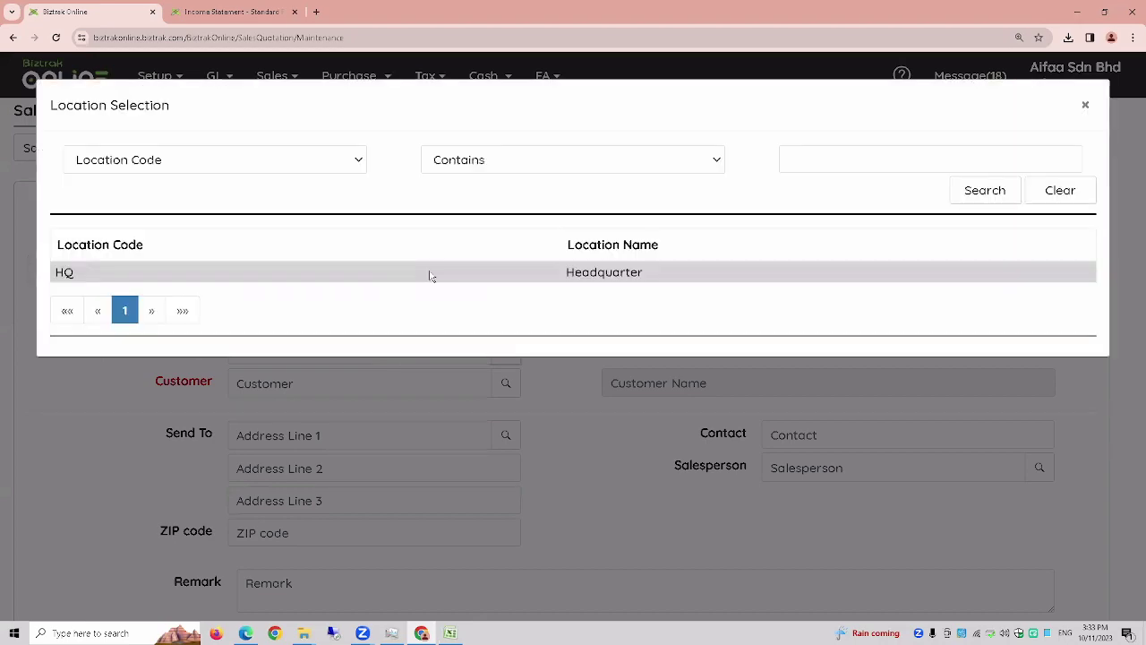
{"action": "left_click", "coordinate": [429, 276]}
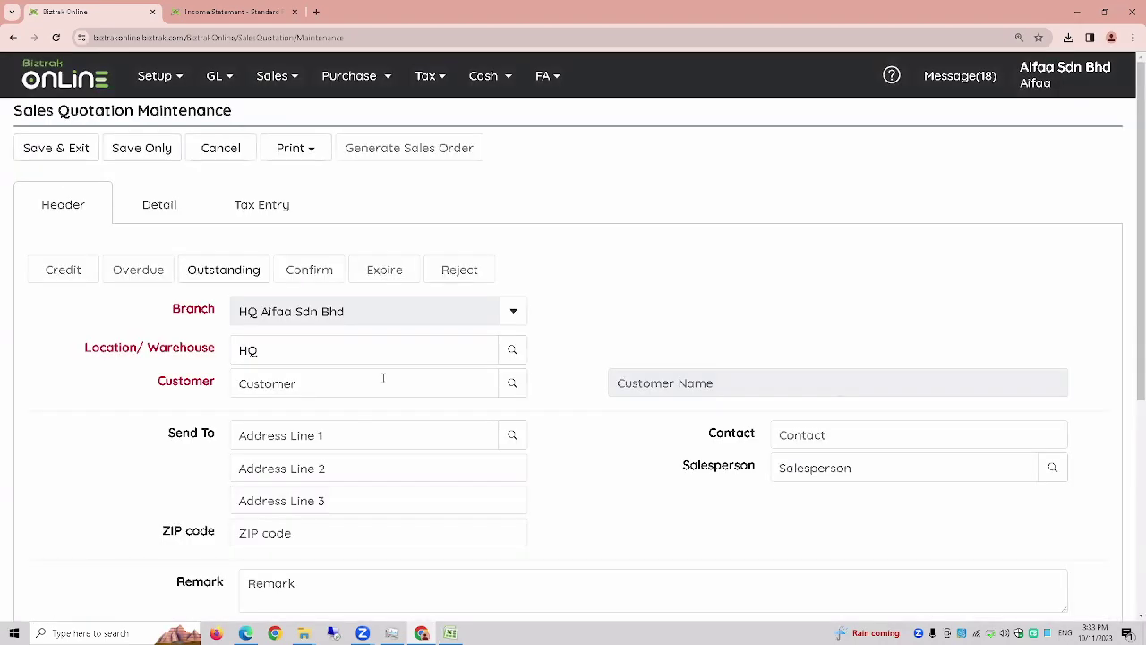
{"action": "left_click", "coordinate": [508, 385]}
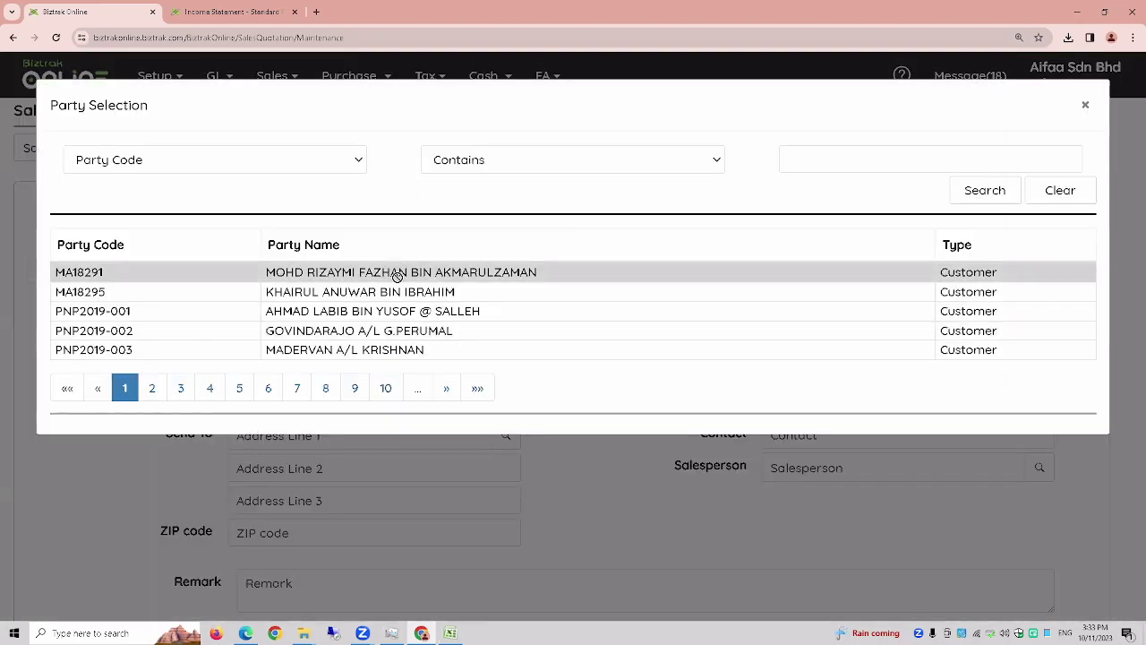
{"action": "left_click", "coordinate": [397, 271]}
{"action": "scroll", "coordinate": [277, 517], "scroll_direction": "down", "scroll_amount": 1}
{"action": "left_click", "coordinate": [307, 528]}
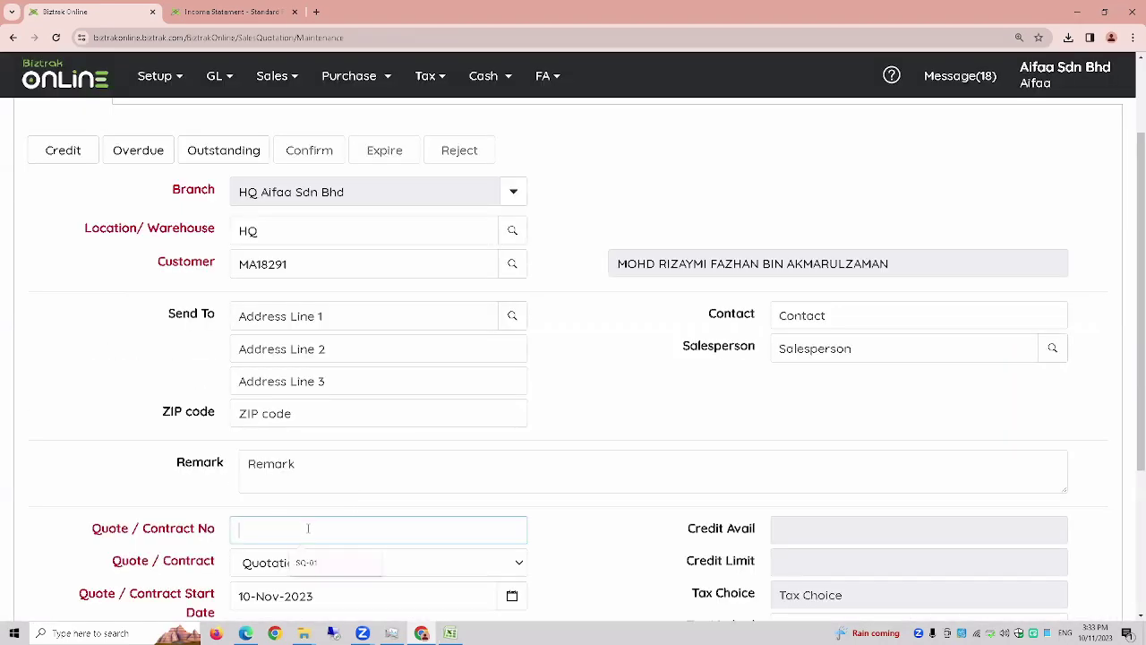
{"action": "type", "text": "TEST-01"}
{"action": "scroll", "coordinate": [332, 471], "scroll_direction": "down", "scroll_amount": 2}
{"action": "scroll", "coordinate": [373, 524], "scroll_direction": "up", "scroll_amount": 3}
- Add Item A at a unit price of 1000 and save the quotation
{"action": "left_click", "coordinate": [162, 205]}
{"action": "left_click", "coordinate": [69, 278]}
{"action": "left_click", "coordinate": [241, 376]}
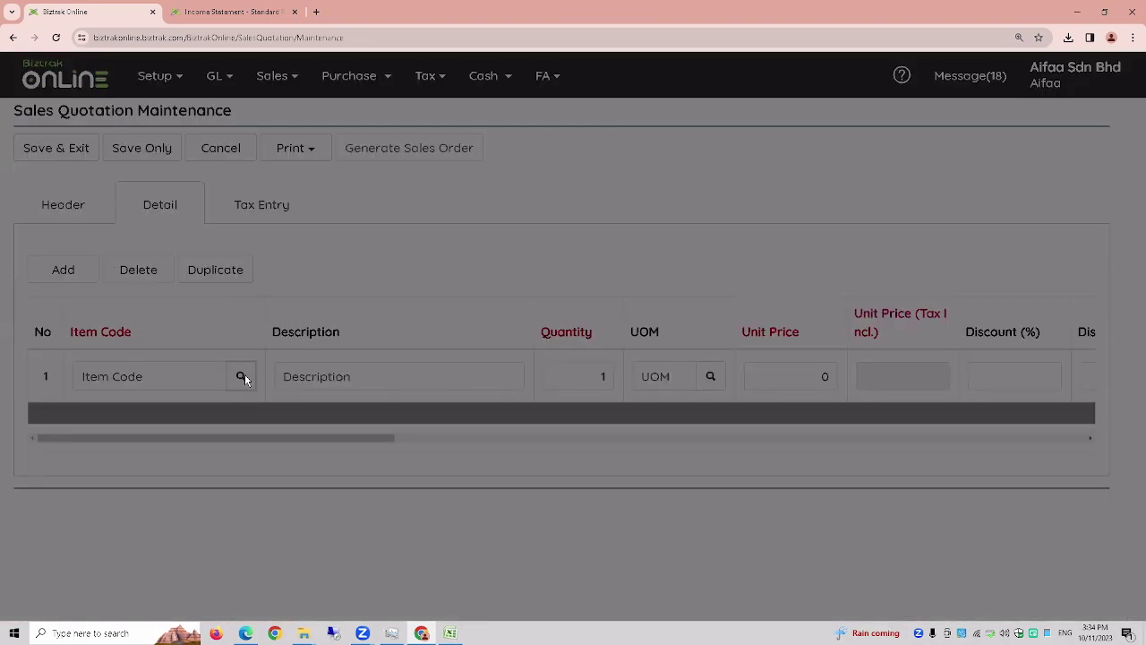
{"action": "left_click", "coordinate": [155, 271]}
{"action": "left_click", "coordinate": [779, 376]}
{"action": "type", "text": "1000"}
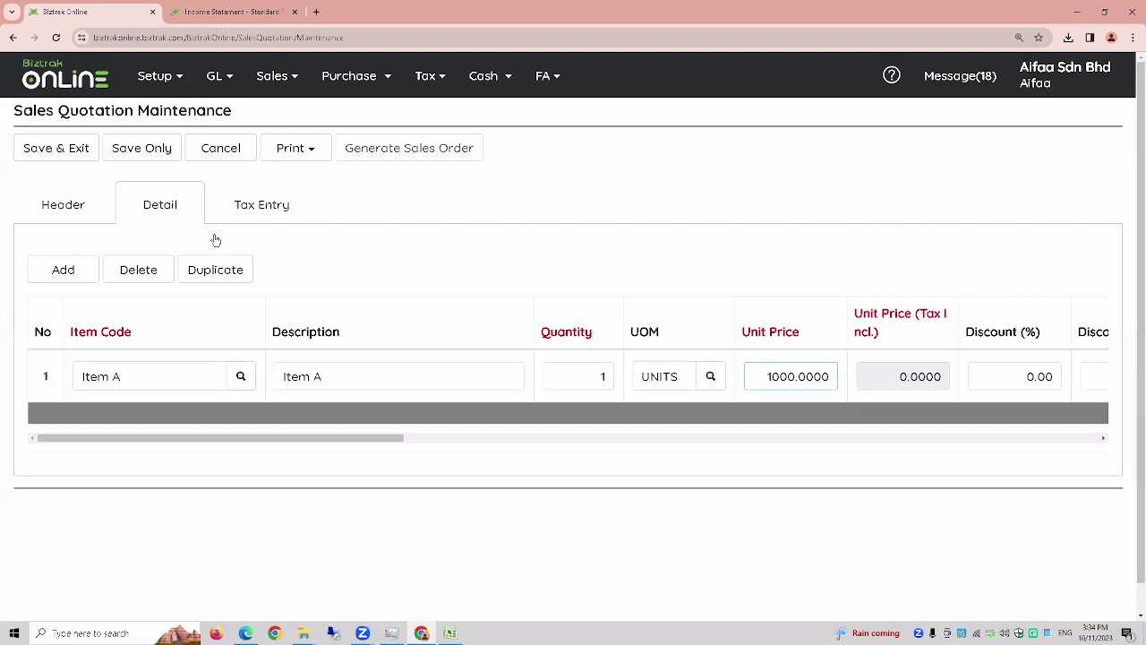
{"action": "left_click", "coordinate": [166, 152]}
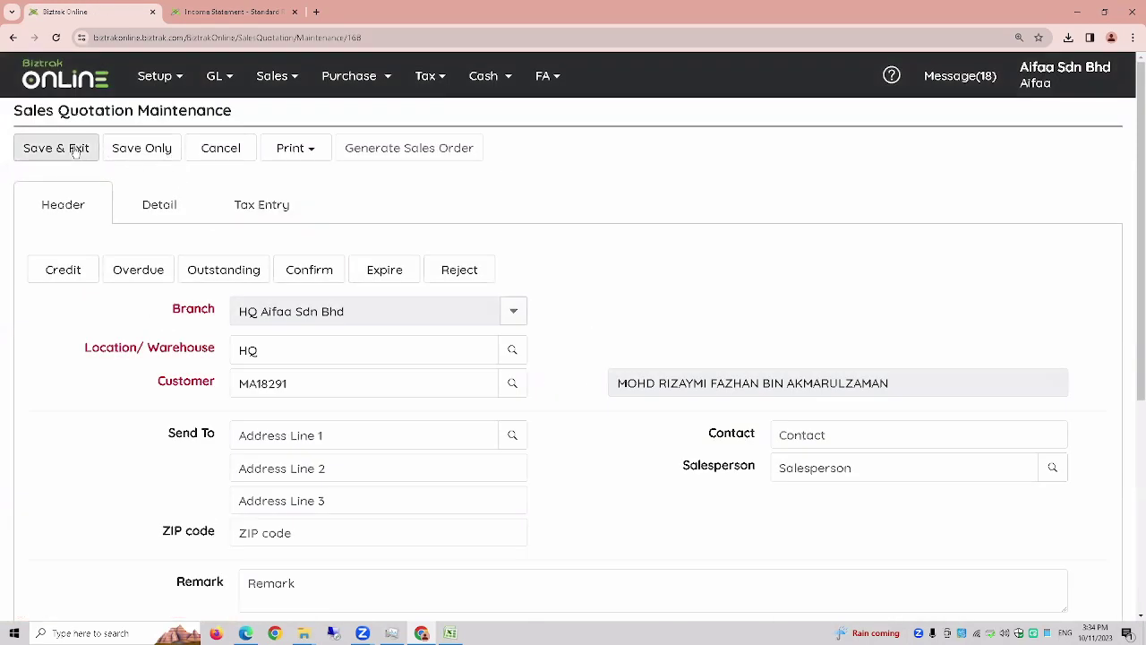
{"action": "left_click", "coordinate": [75, 149]}
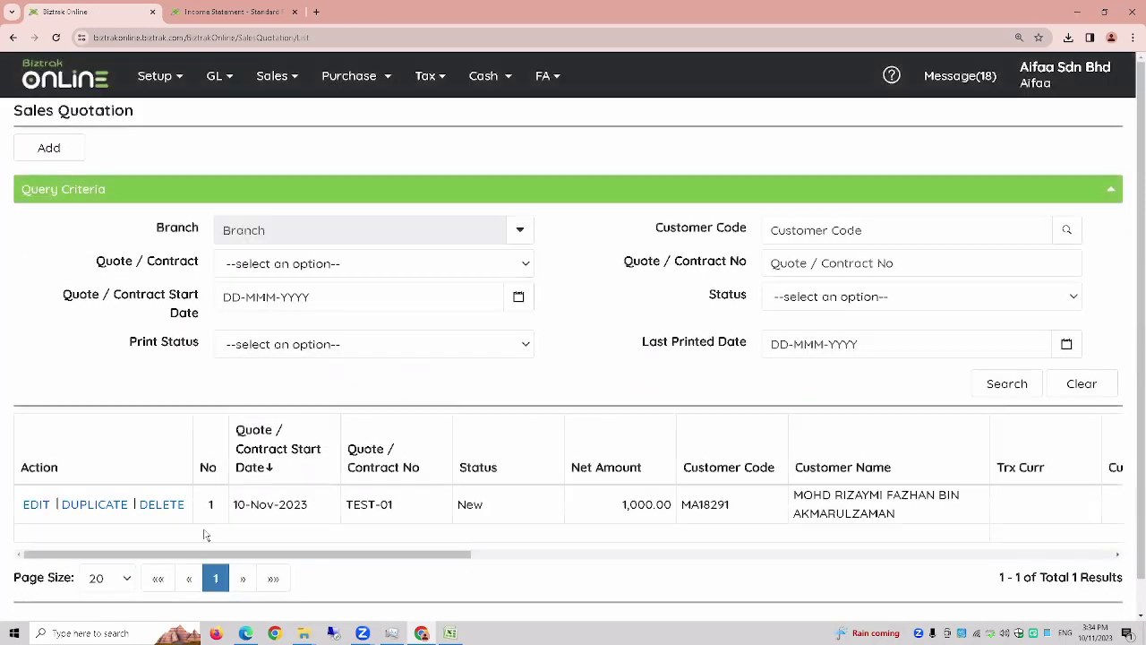
- Reopen quotation TEST-01, confirm it, and save it as Confirmed
{"action": "left_click", "coordinate": [34, 507]}
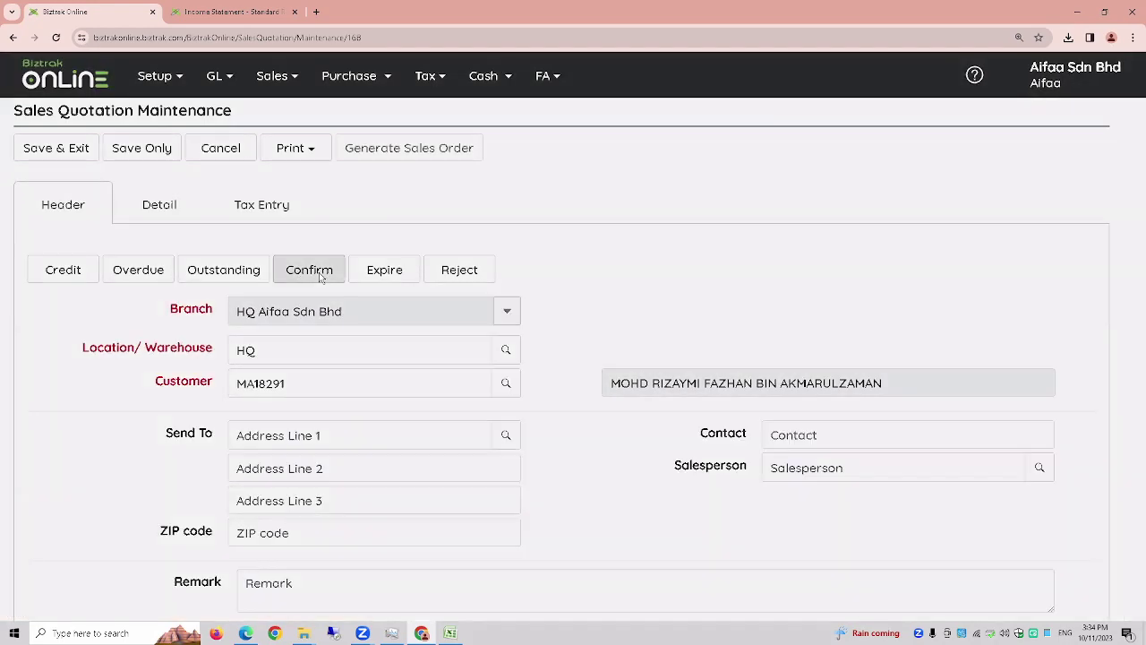
{"action": "left_click", "coordinate": [320, 276]}
{"action": "left_click", "coordinate": [79, 220]}
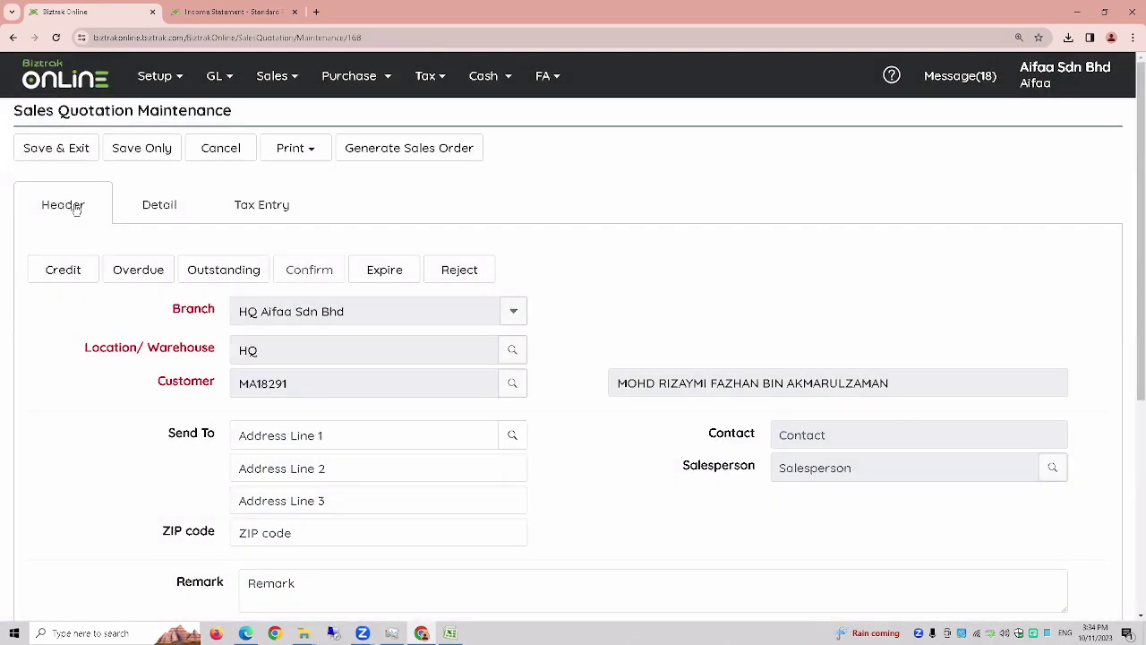
{"action": "left_click", "coordinate": [55, 148]}
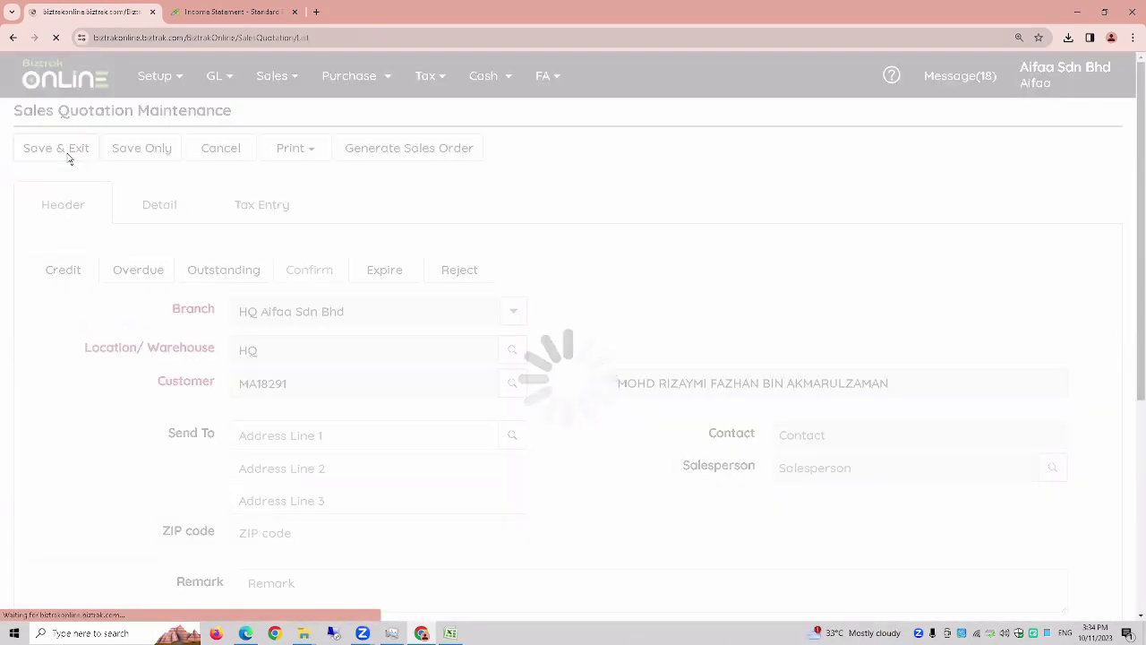
{"action": "left_click", "coordinate": [276, 90]}
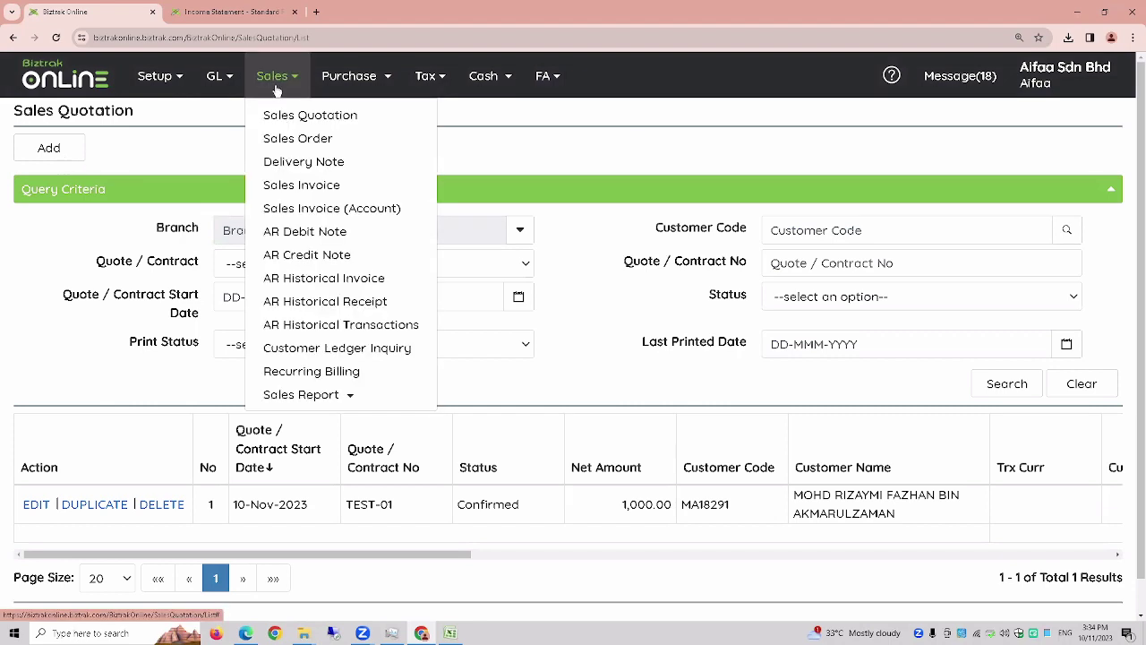
{"action": "left_click", "coordinate": [74, 88]}
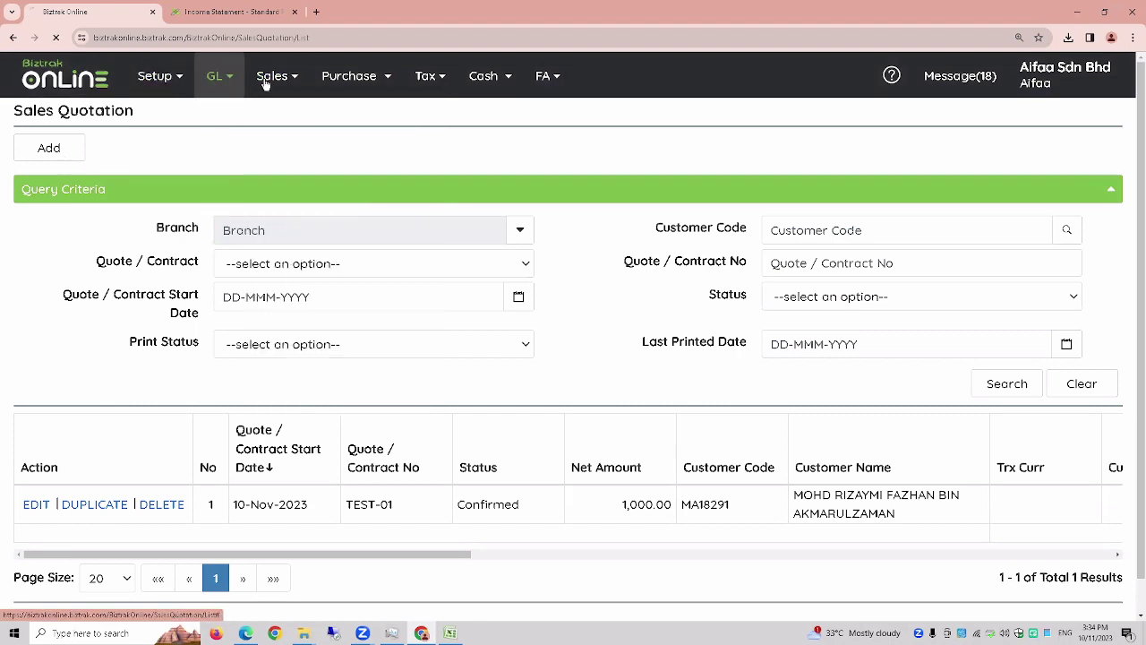
- Go to the Sales Order list and start a new sales order
{"action": "left_click", "coordinate": [276, 77]}
{"action": "left_click", "coordinate": [282, 140]}
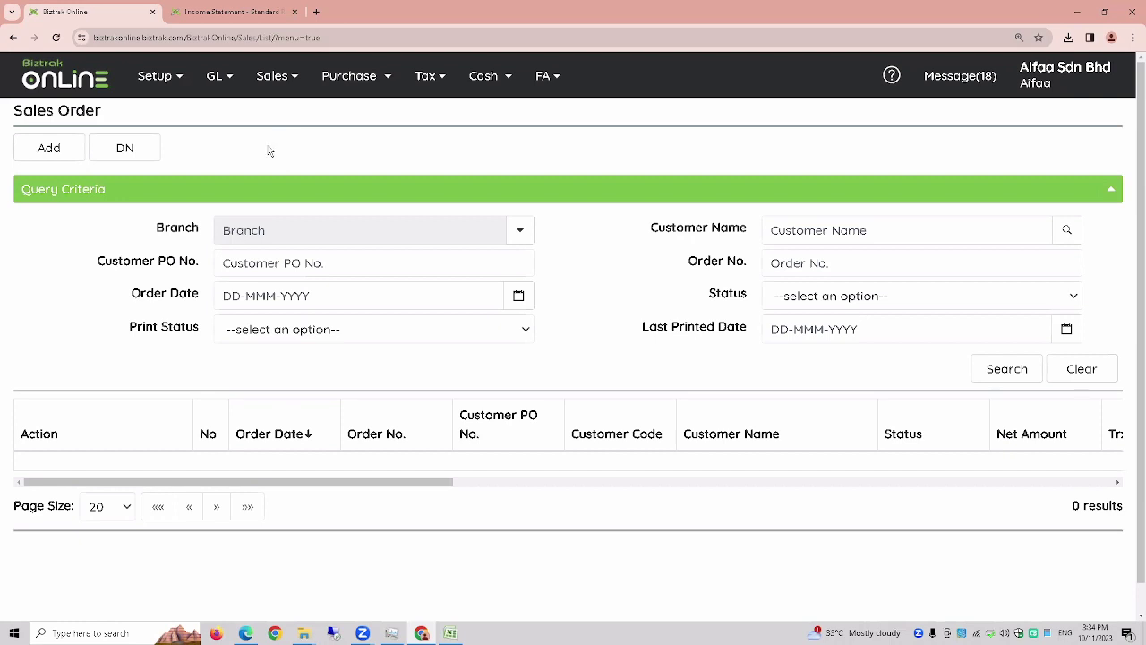
{"action": "left_click", "coordinate": [48, 152]}
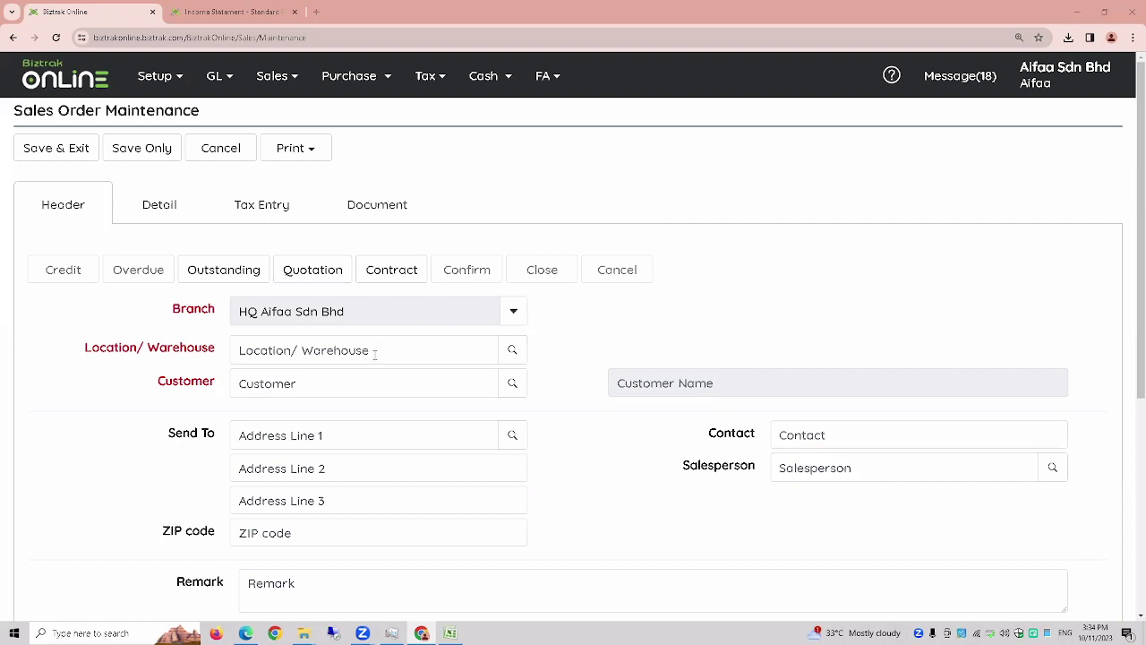
- Review the blank order form's fields, starting from the Customer field
{"action": "left_click", "coordinate": [151, 394]}
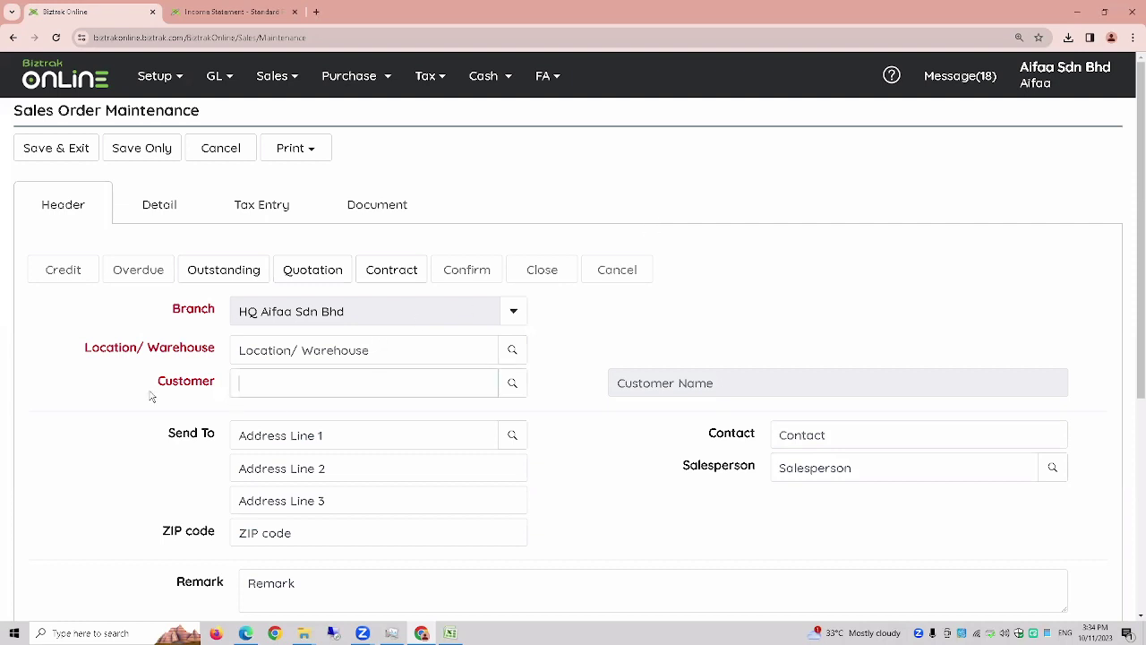
{"action": "key", "text": "ctrl+minus"}
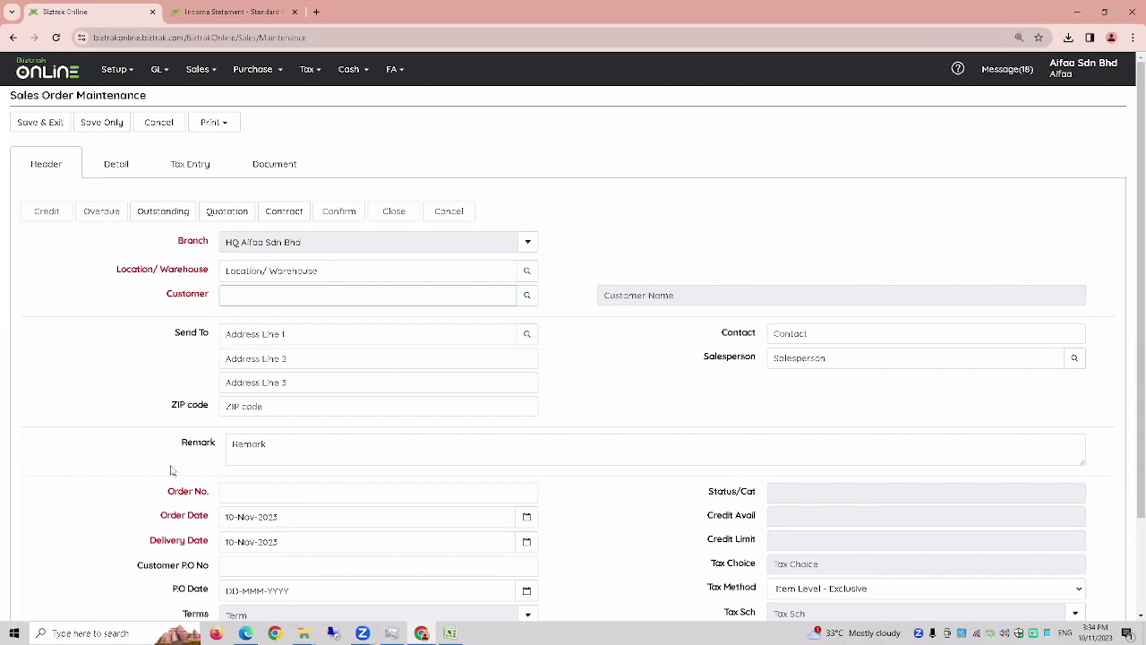
{"action": "key", "text": "ctrl+plus"}
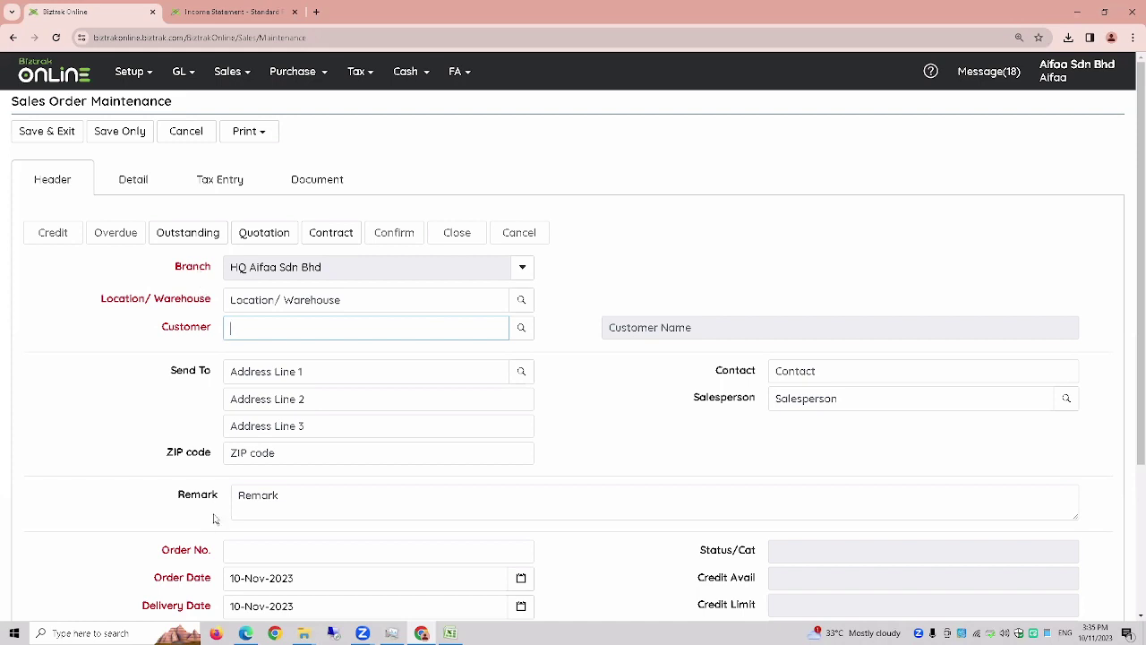
{"action": "scroll", "coordinate": [217, 523], "scroll_direction": "down", "scroll_amount": 1}
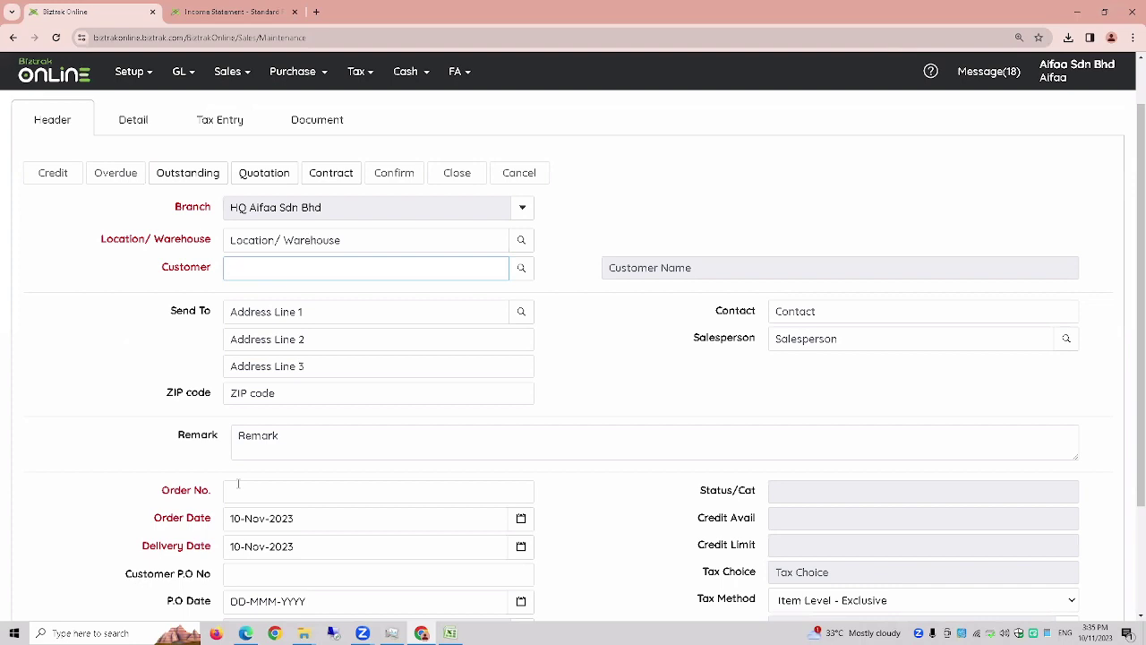
{"action": "scroll", "coordinate": [238, 484], "scroll_direction": "down", "scroll_amount": 2}
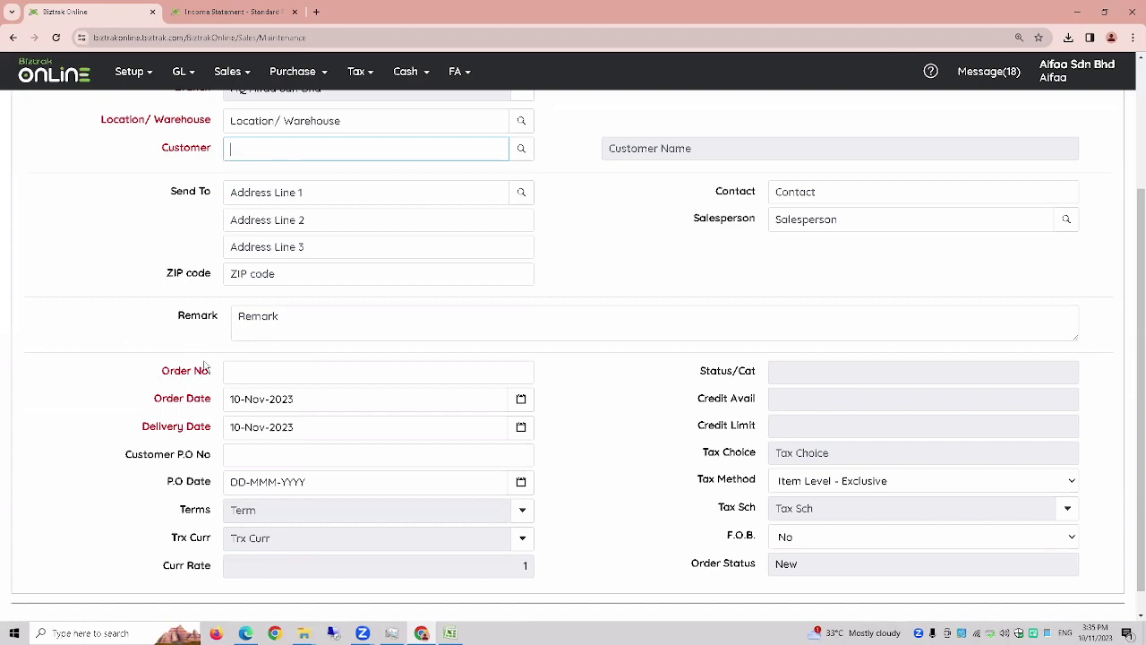
{"action": "scroll", "coordinate": [174, 403], "scroll_direction": "up", "scroll_amount": 2}
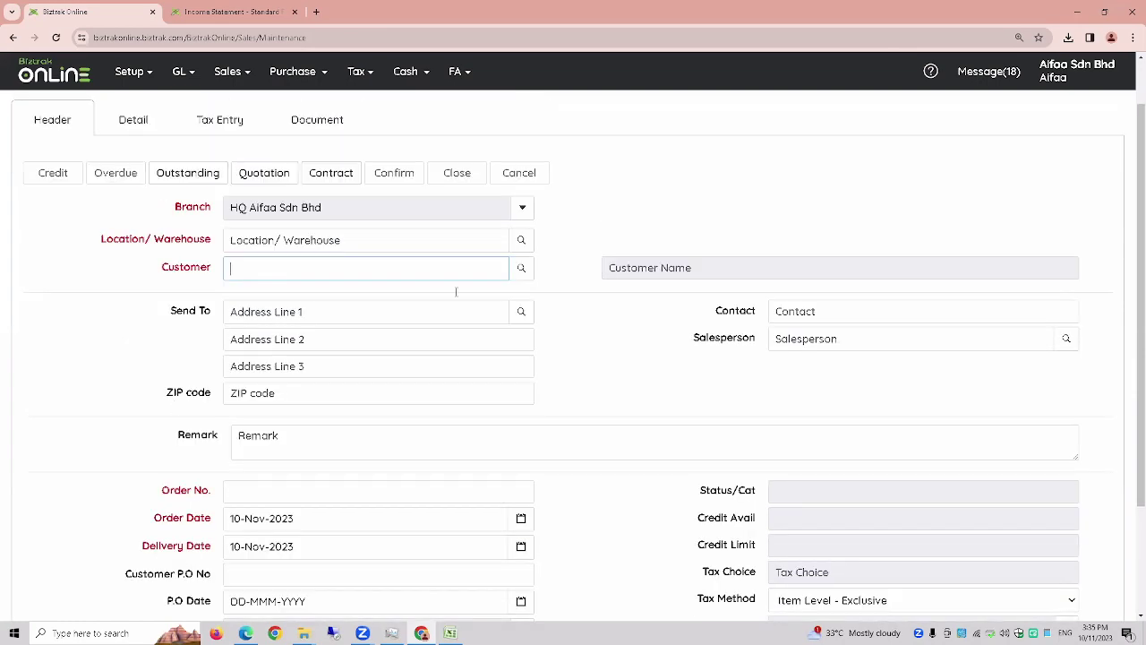
{"action": "scroll", "coordinate": [192, 279], "scroll_direction": "up", "scroll_amount": 1}
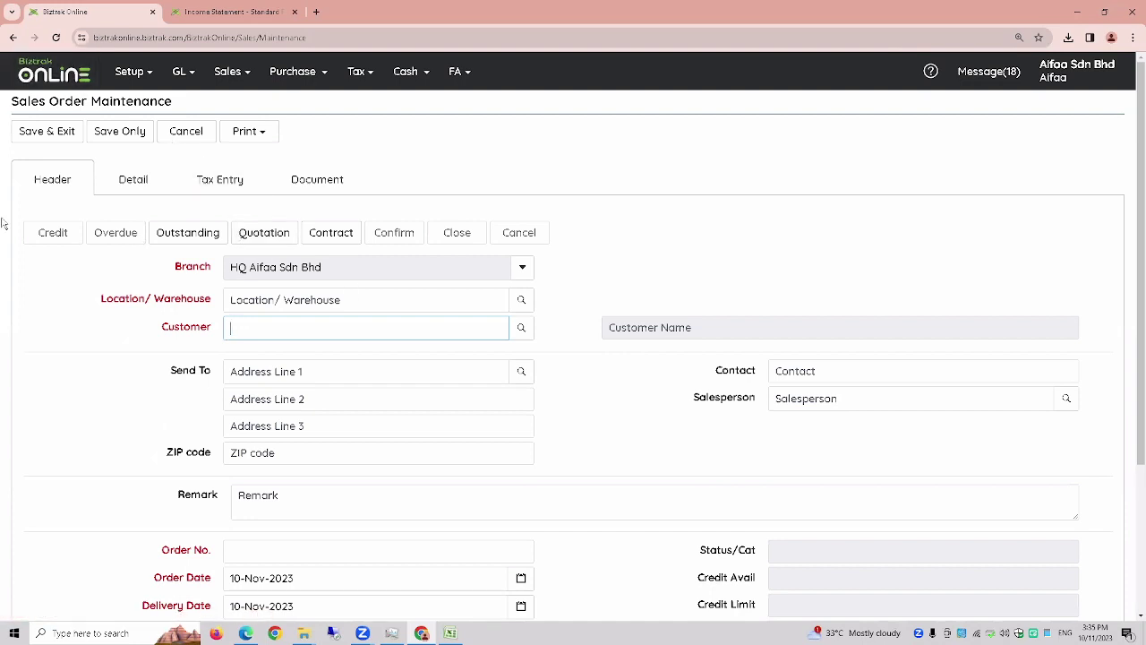
- Set the order's warehouse to HQ, choose the first customer, and list its quotations for import
{"action": "left_click", "coordinate": [520, 300]}
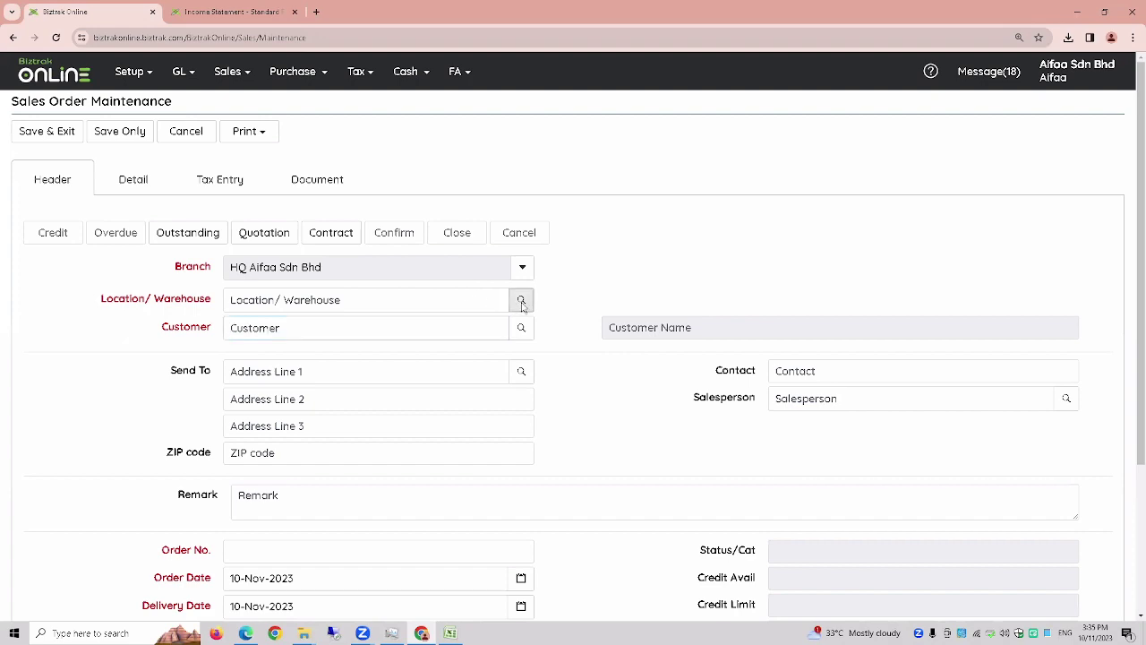
{"action": "left_click", "coordinate": [520, 240]}
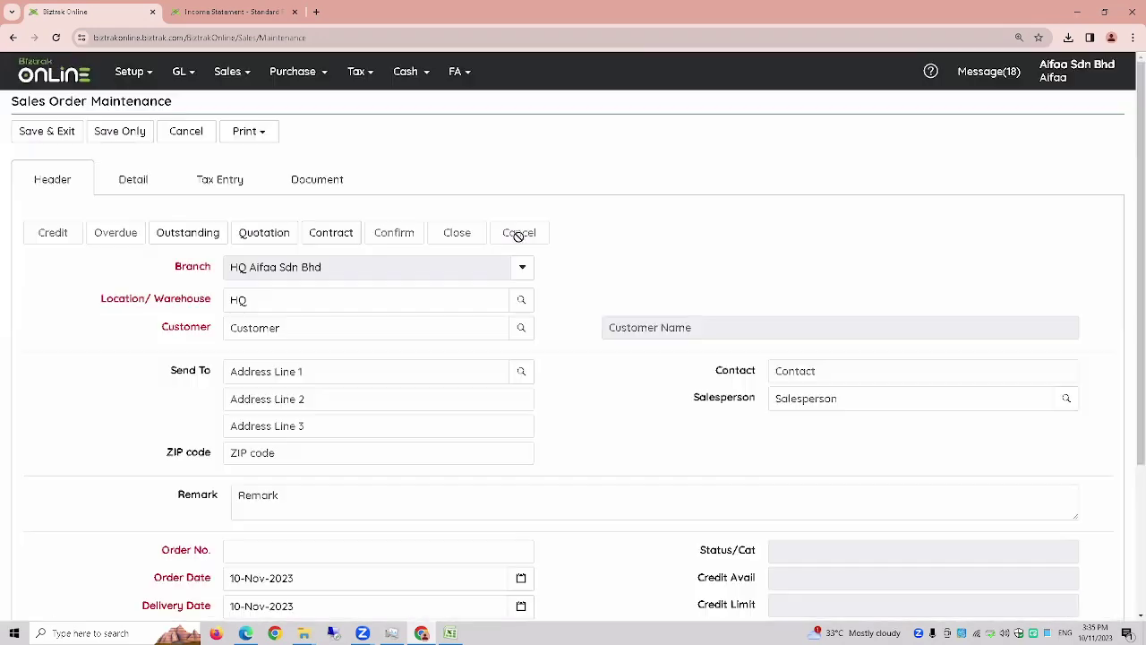
{"action": "left_click", "coordinate": [521, 328]}
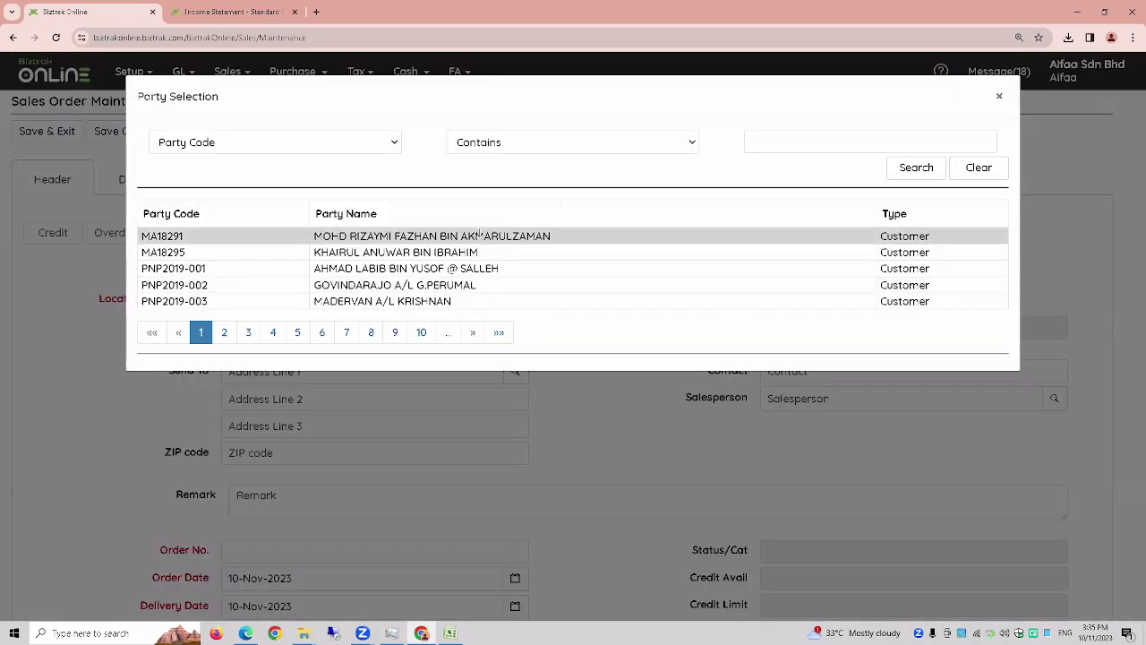
{"action": "left_click", "coordinate": [478, 233]}
{"action": "scroll", "coordinate": [726, 280], "scroll_direction": "down", "scroll_amount": 2}
{"action": "scroll", "coordinate": [726, 280], "scroll_direction": "up", "scroll_amount": 2}
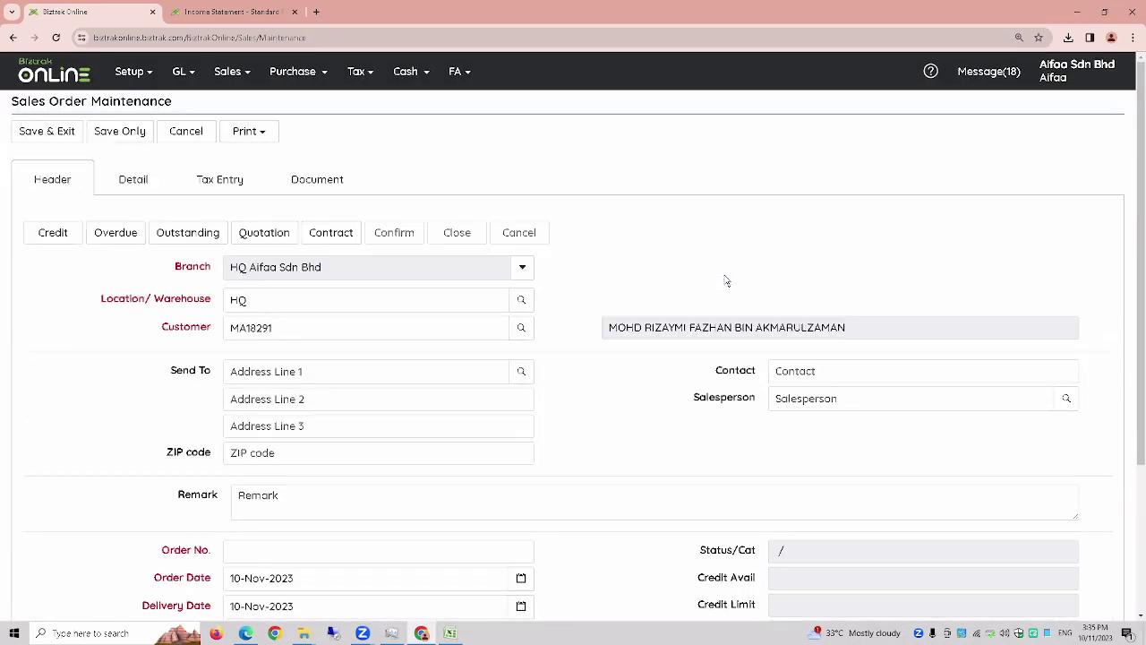
{"action": "left_click", "coordinate": [276, 233]}
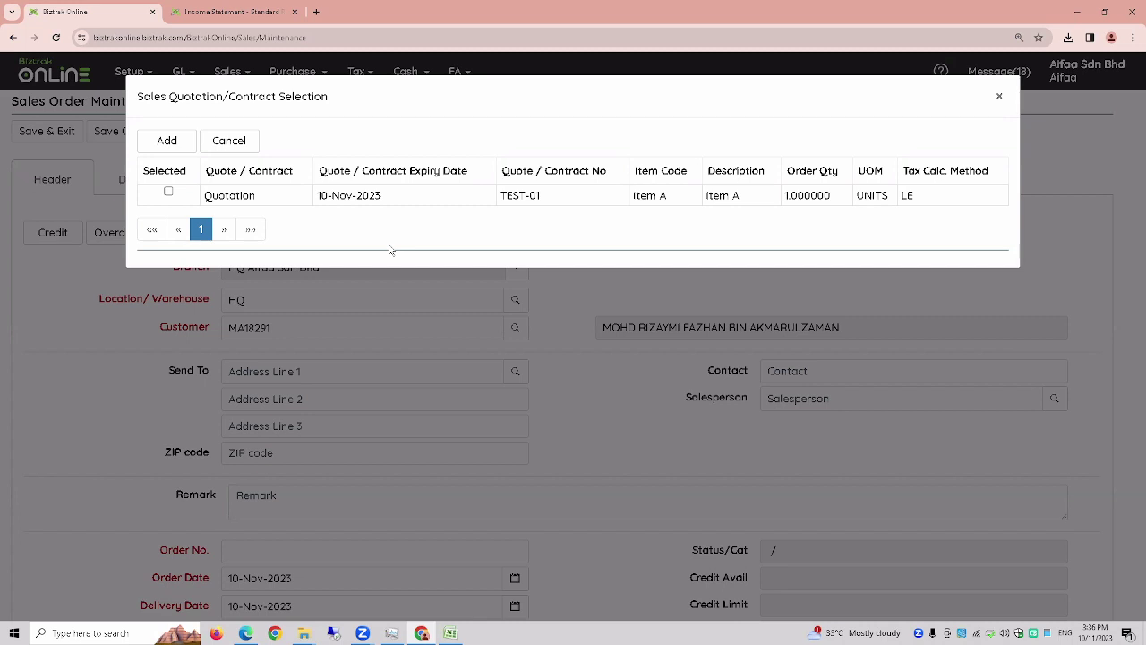
- Import quotation TEST-01's Item A line (quantity 1 at 1000.00) into the order and review it
{"action": "left_click", "coordinate": [169, 193]}
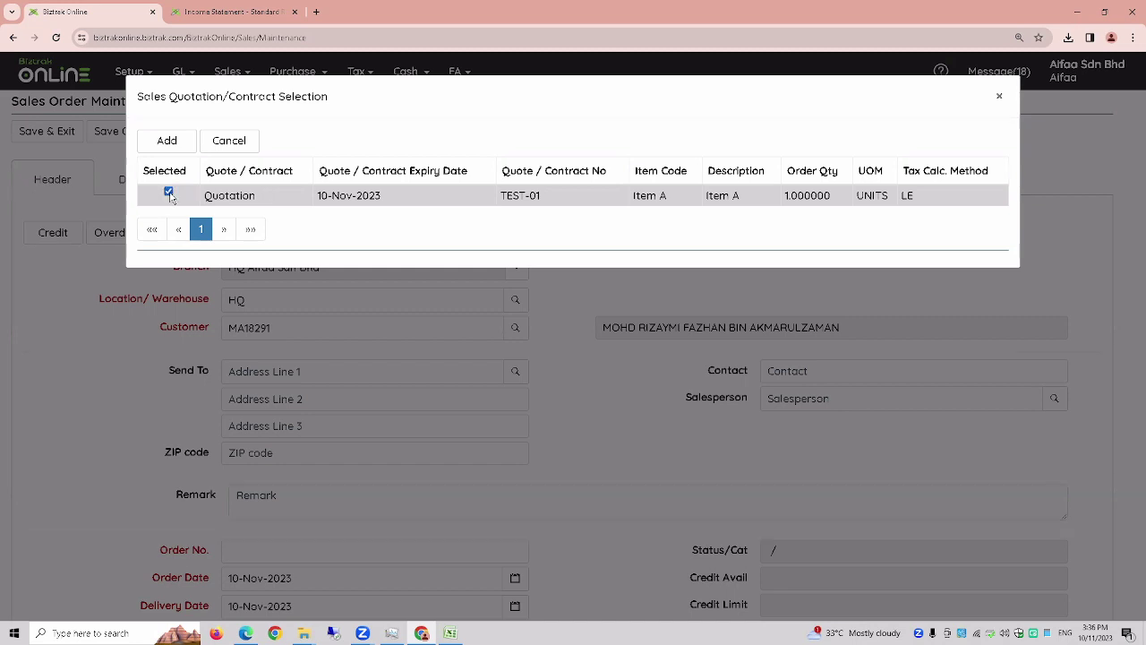
{"action": "left_click", "coordinate": [172, 143]}
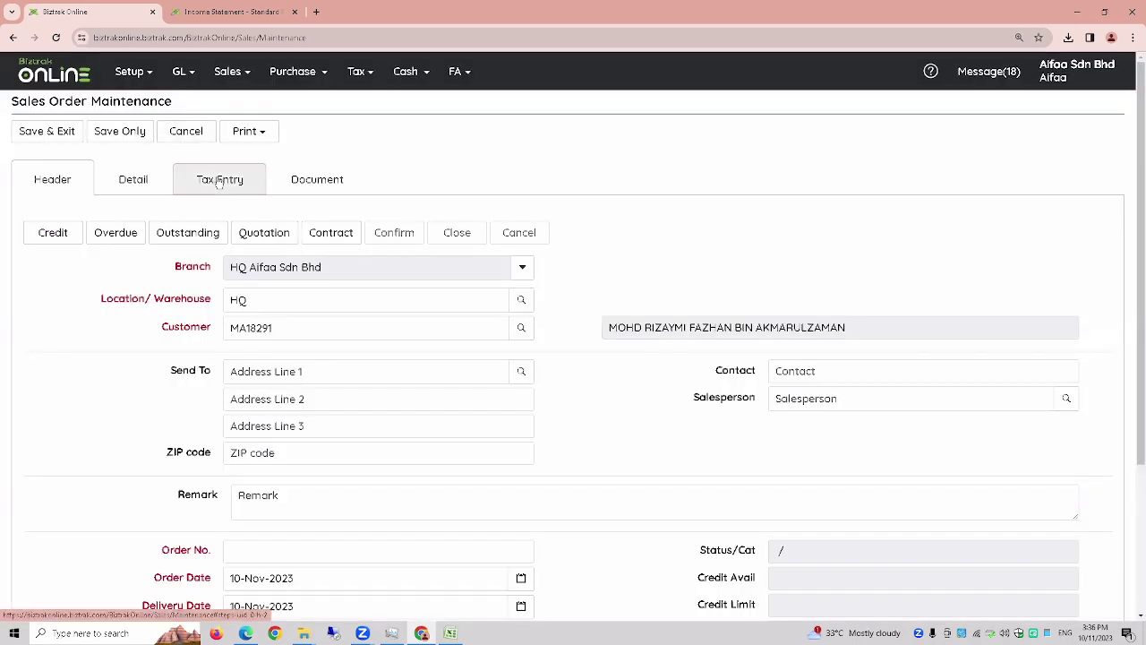
{"action": "left_click", "coordinate": [133, 183]}
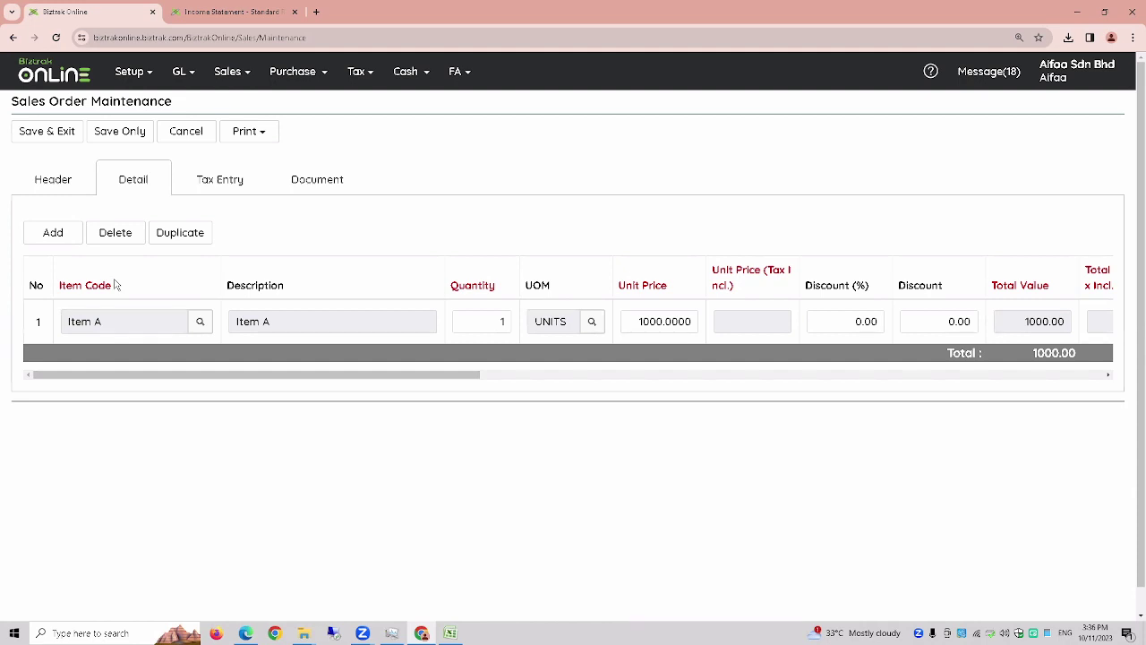
{"action": "left_click", "coordinate": [48, 176]}
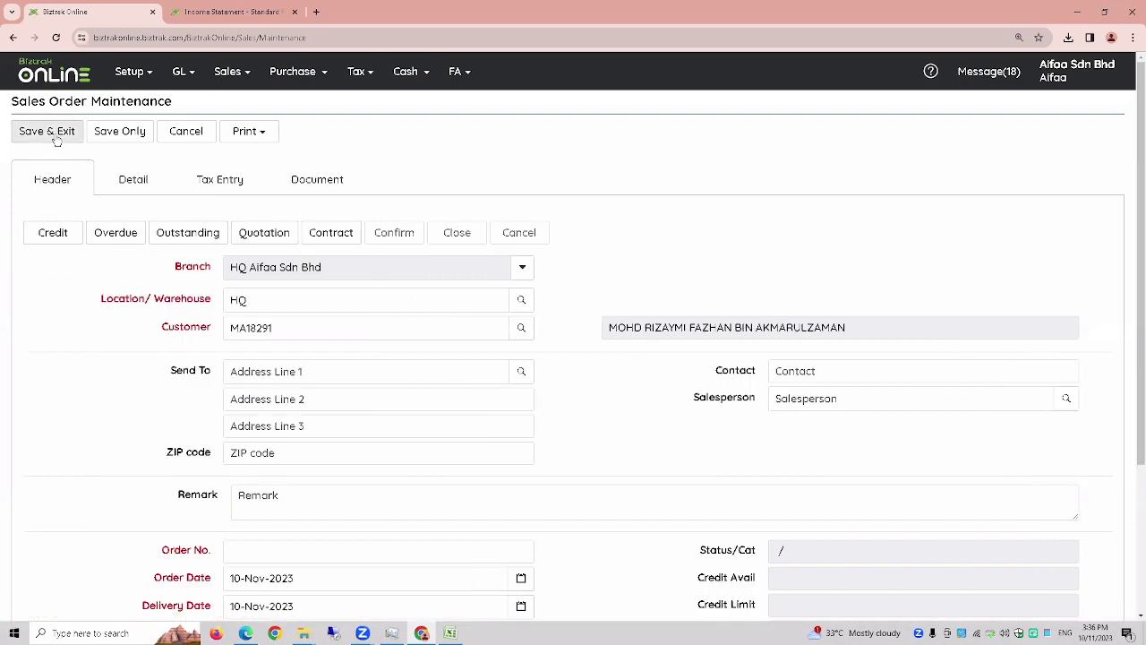
- Save sales order 1 and reload the list, showing status New and net 1,000.00
{"action": "left_click", "coordinate": [50, 133]}
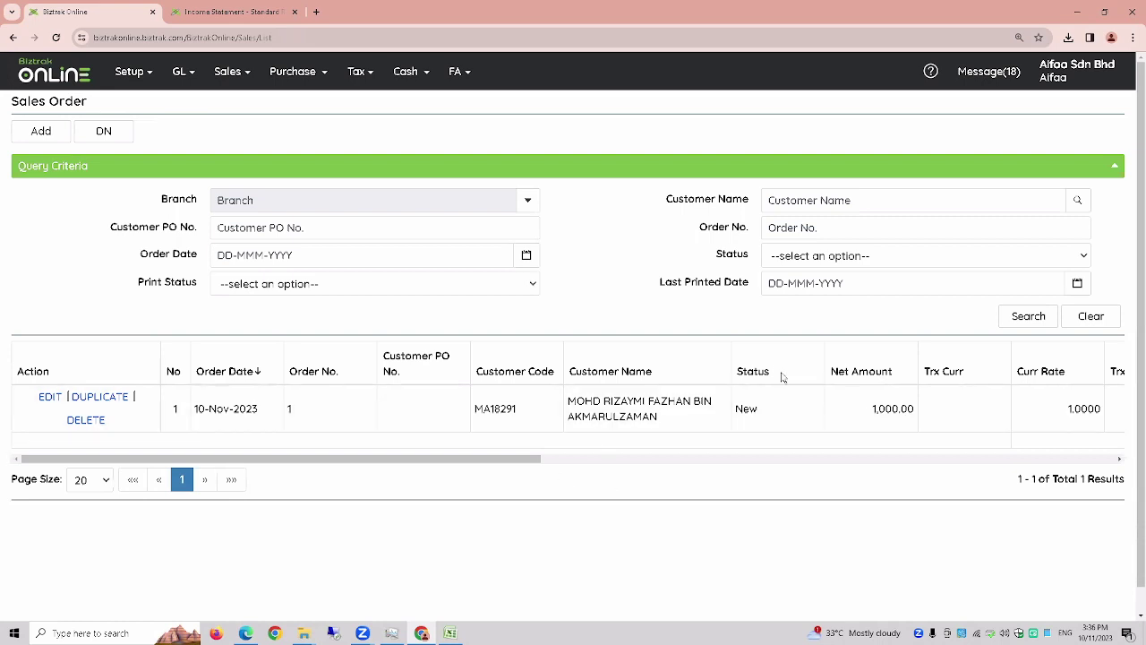
{"action": "key", "text": "F5"}
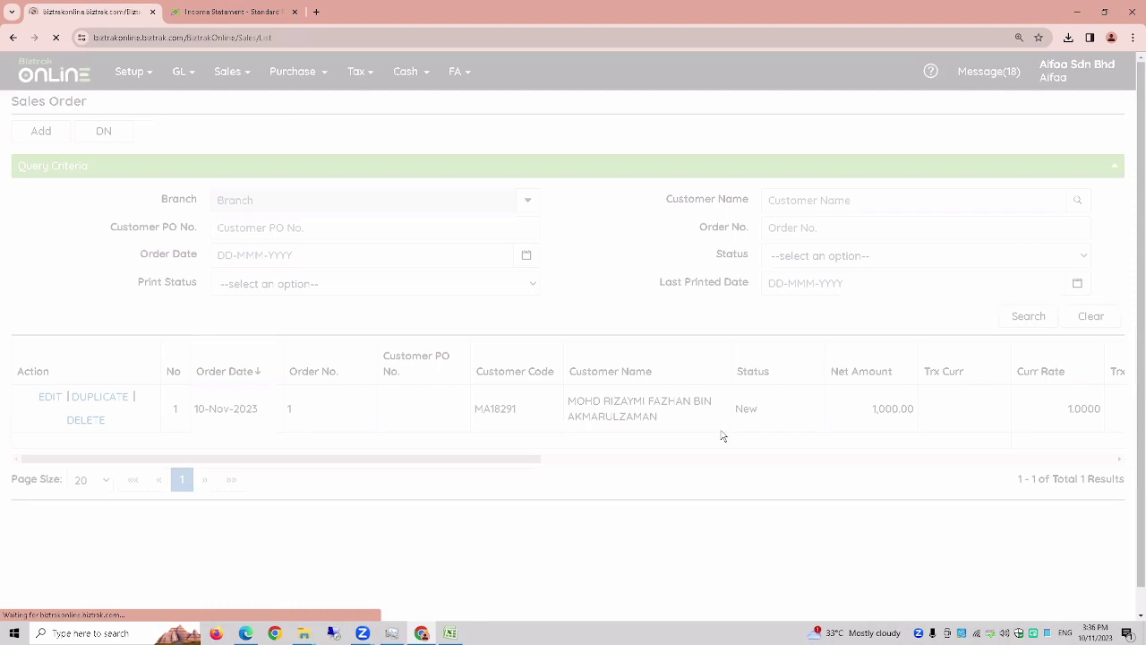
{"action": "key", "text": "ctrl+plus"}
{"action": "key", "text": "ctrl+plus"}
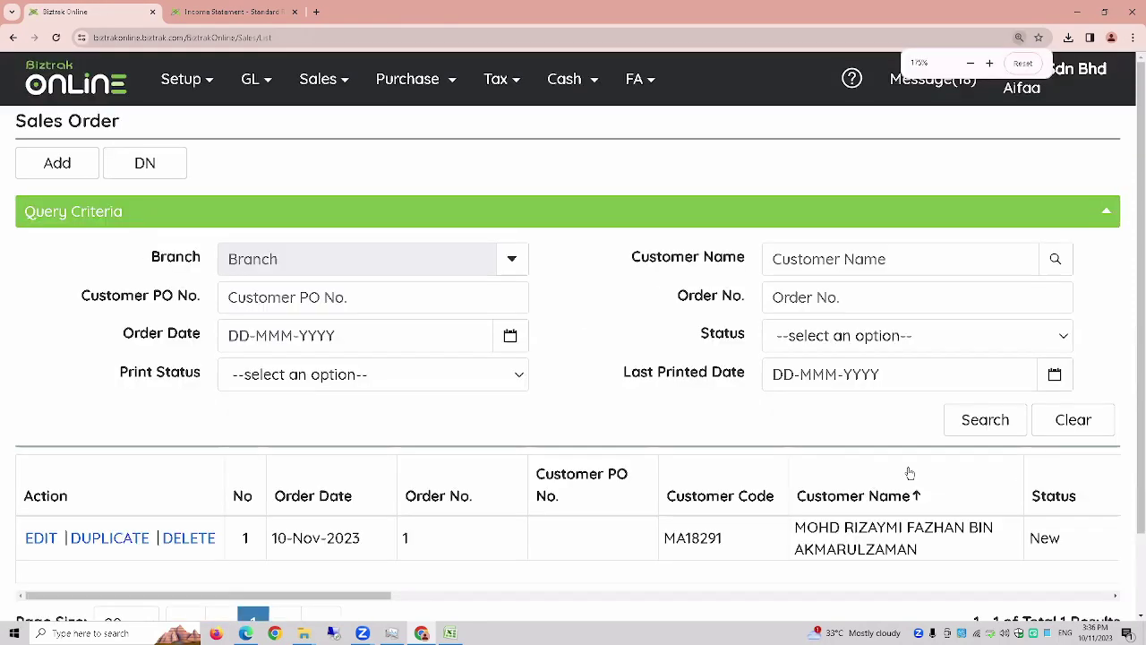
{"action": "key", "text": "ctrl+minus"}
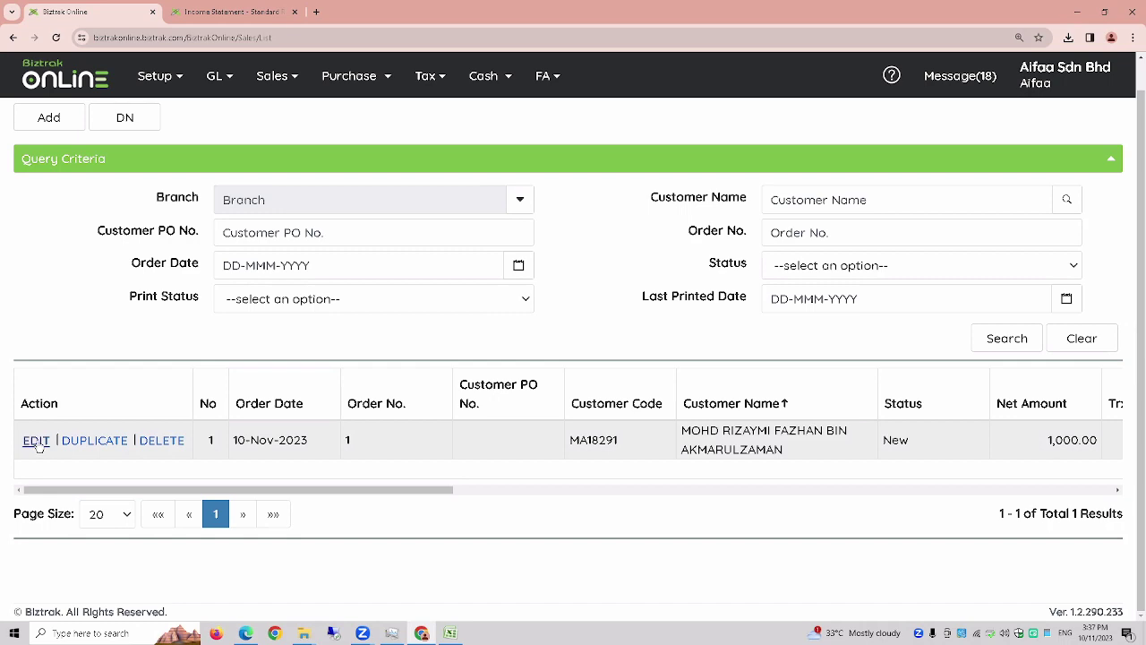
- Edit sales order 1, confirm it, and save the confirmed order
{"action": "left_click", "coordinate": [37, 441]}
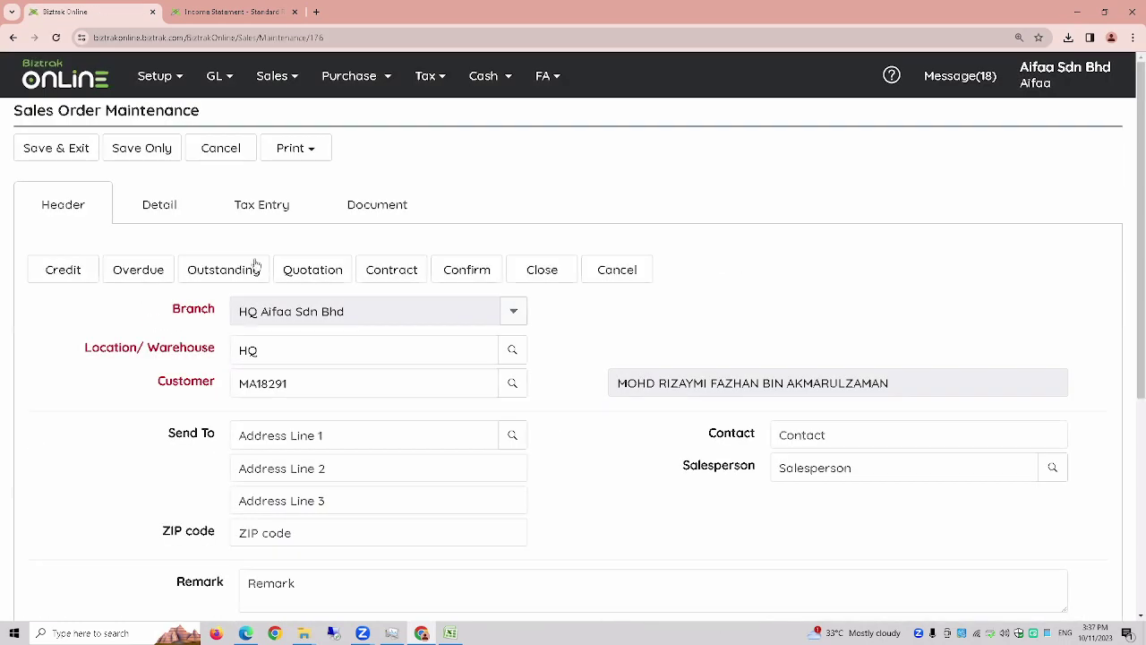
{"action": "scroll", "coordinate": [768, 312], "scroll_direction": "down", "scroll_amount": 1}
{"action": "scroll", "coordinate": [769, 309], "scroll_direction": "up", "scroll_amount": 1}
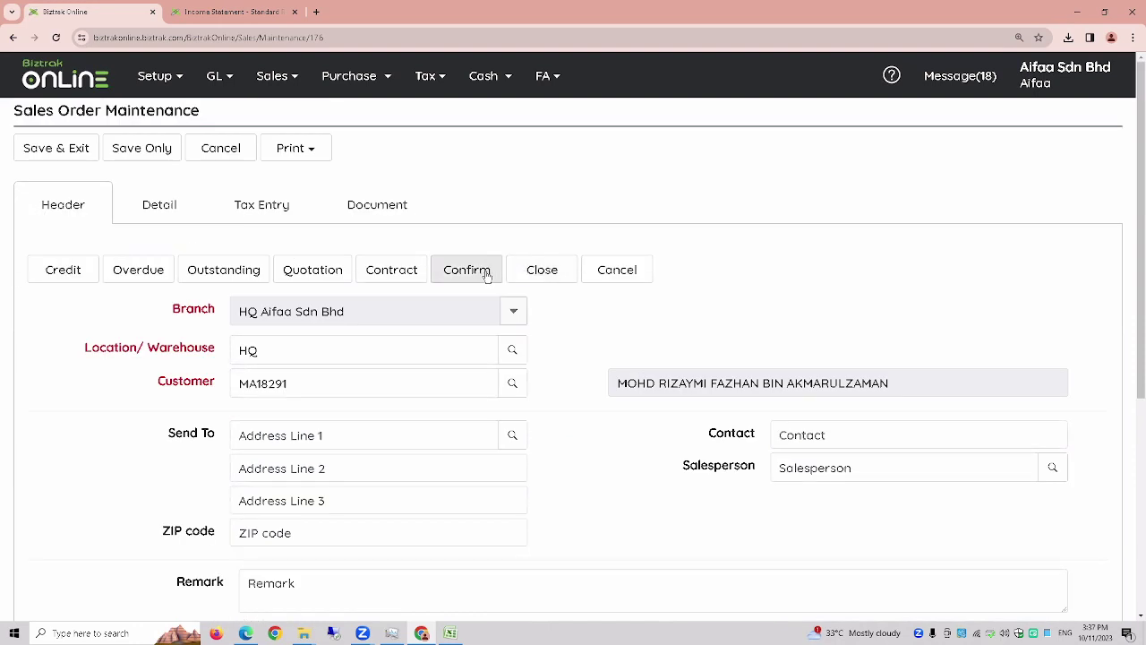
{"action": "left_click", "coordinate": [466, 269]}
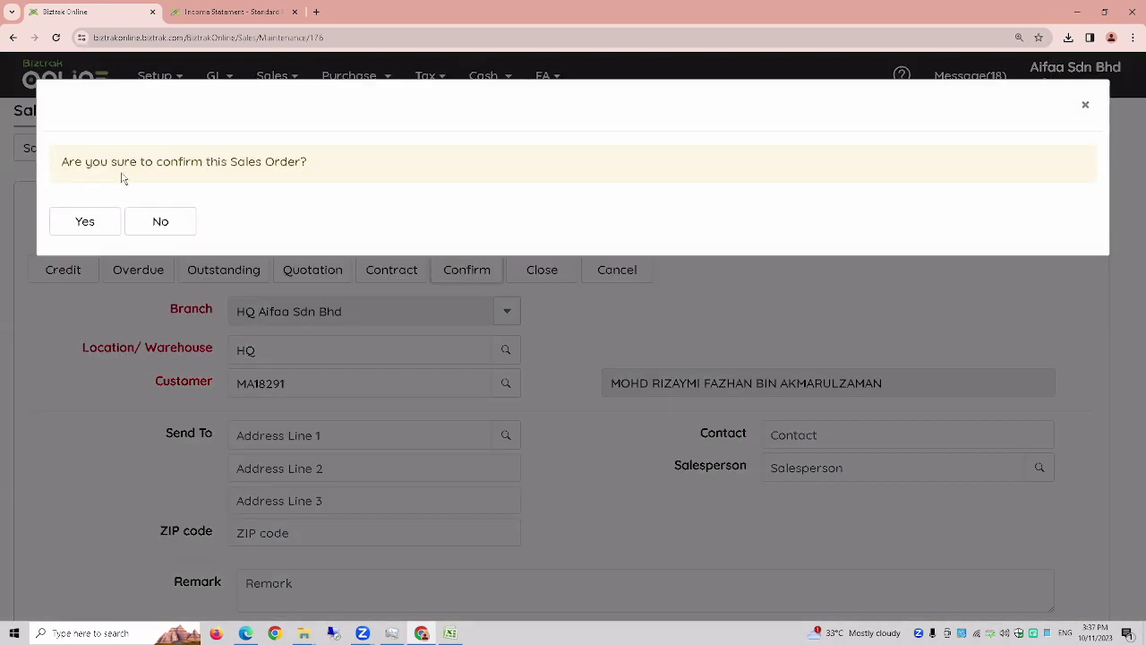
{"action": "left_click", "coordinate": [101, 226]}
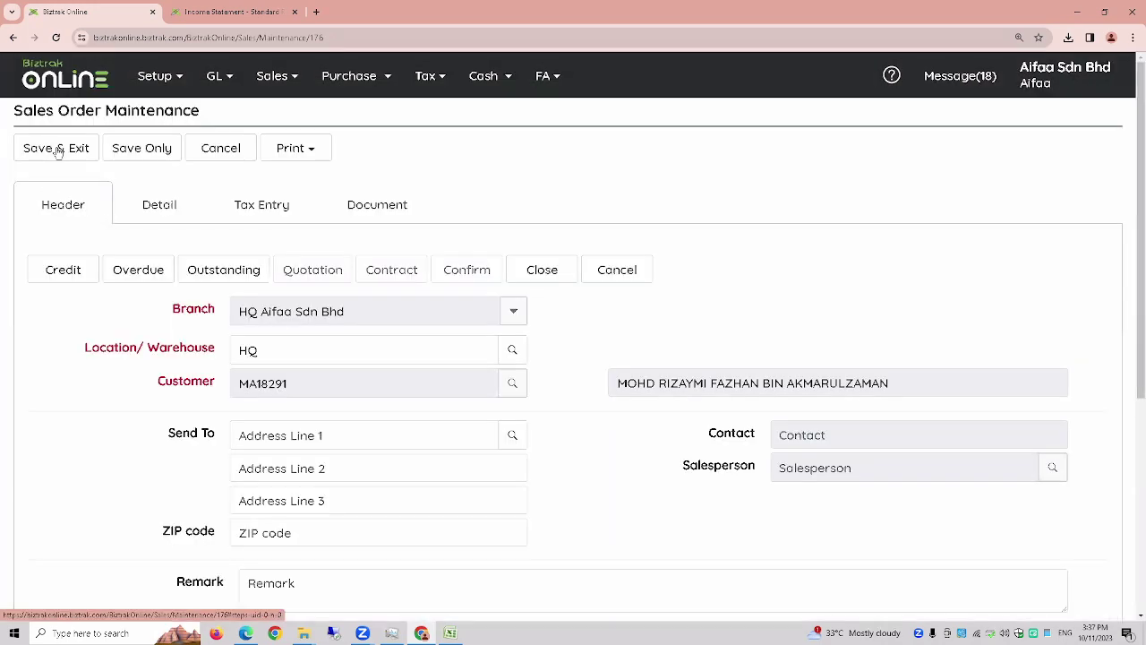
{"action": "left_click", "coordinate": [57, 149]}
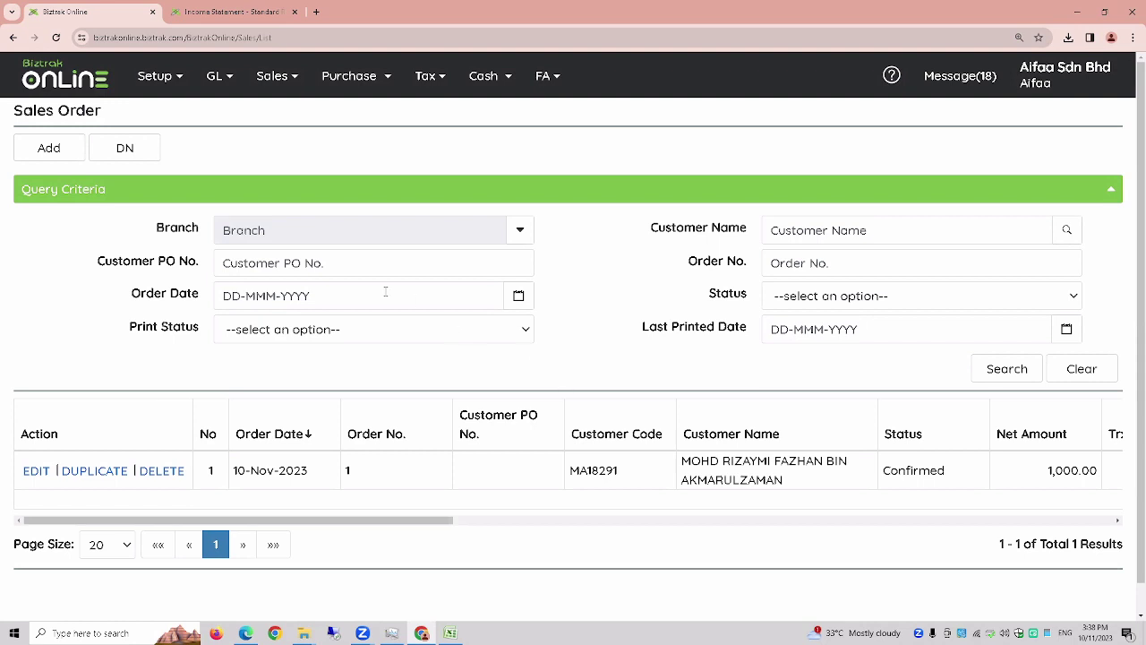
- Duplicate quotation TEST-01 from the Sales Quotation list and number the copy tETS02
{"action": "left_click", "coordinate": [278, 89]}
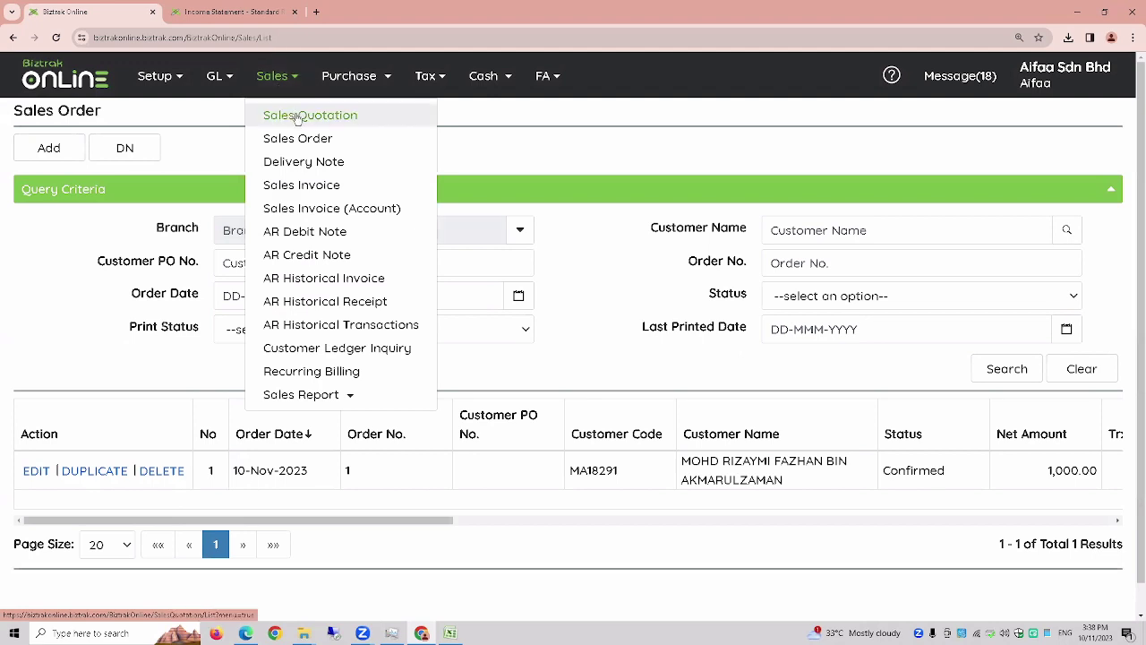
{"action": "left_click", "coordinate": [296, 121]}
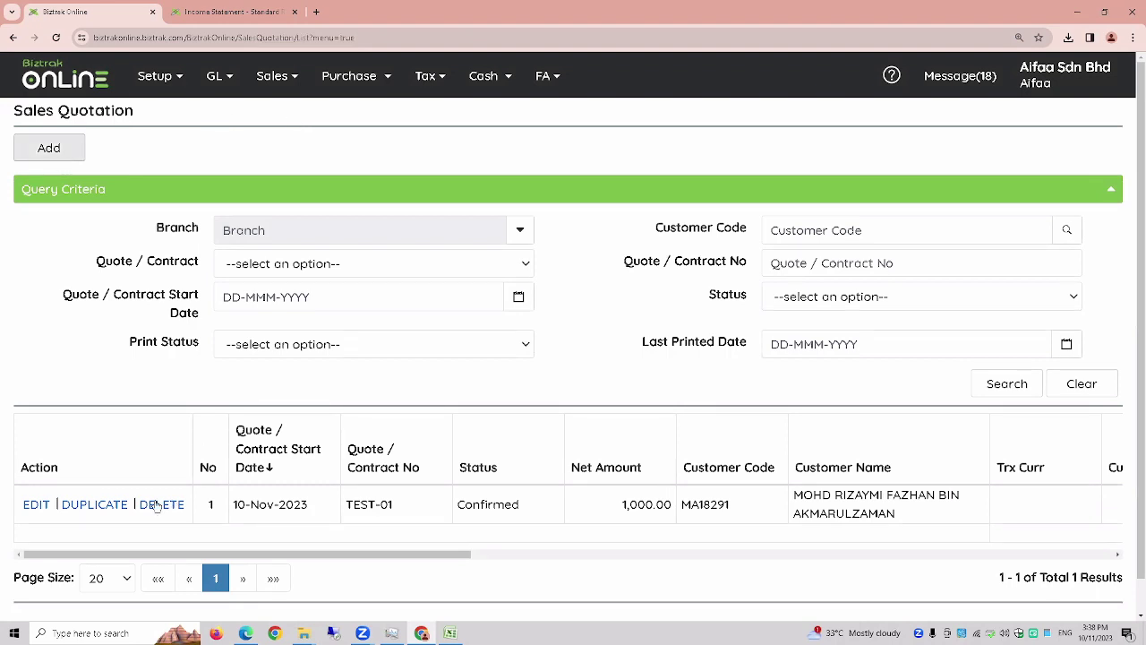
{"action": "left_click", "coordinate": [112, 507]}
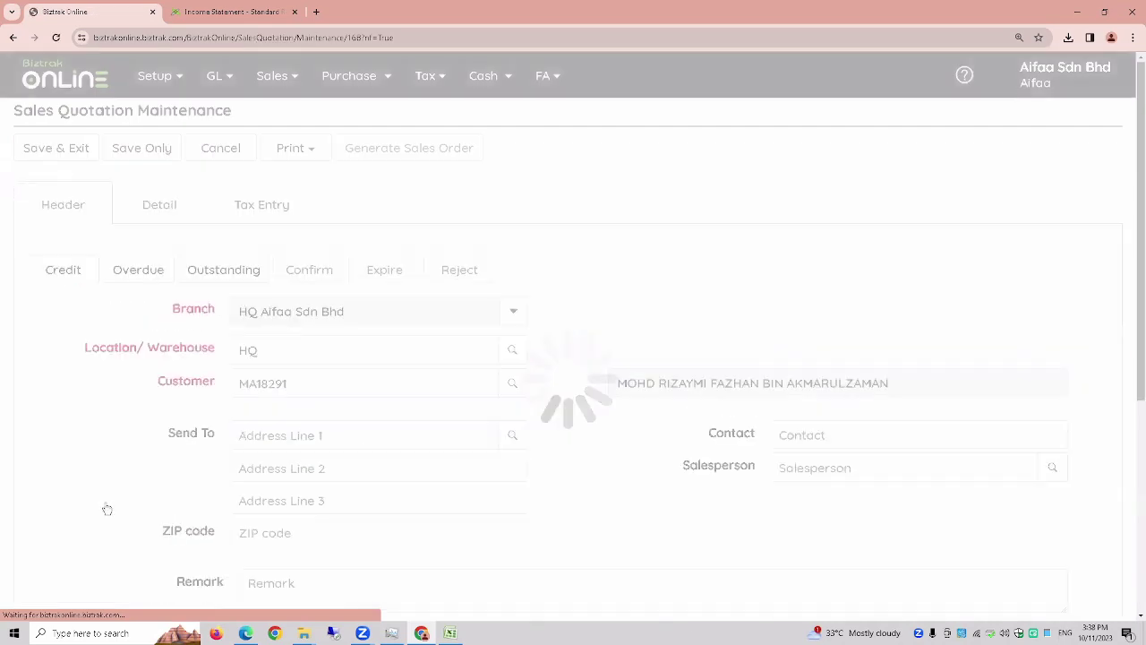
{"action": "scroll", "coordinate": [250, 322], "scroll_direction": "down", "scroll_amount": 2}
{"action": "left_click", "coordinate": [276, 531]}
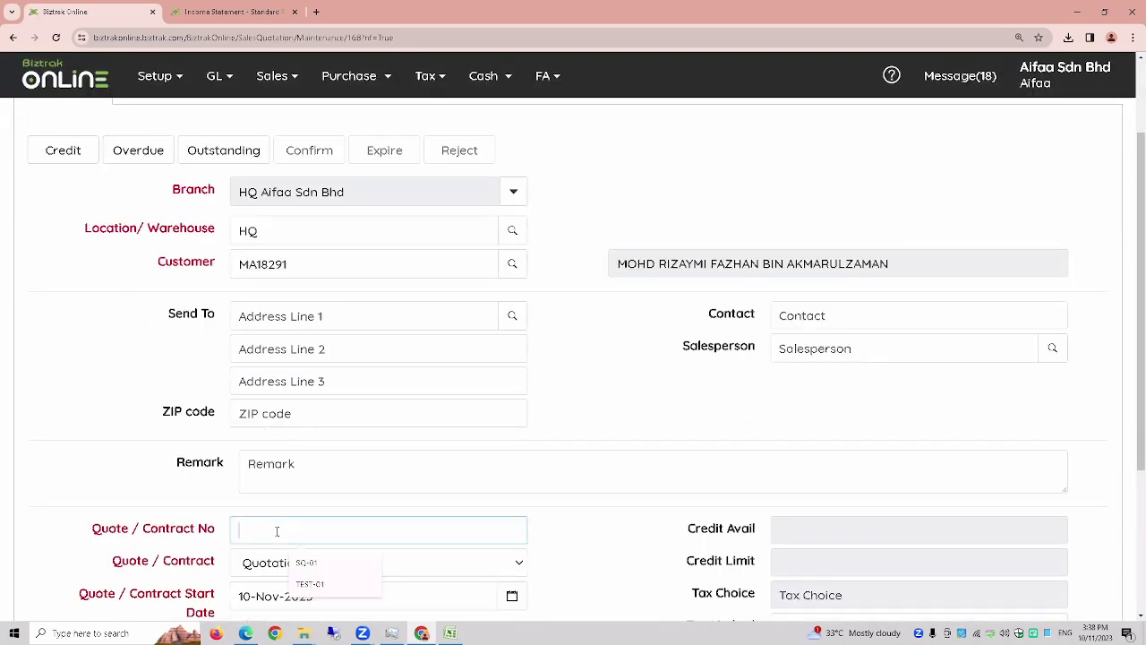
{"action": "type", "text": "t"}
{"action": "key", "text": "Caps_Lock"}
{"action": "type", "text": "ETS"}
{"action": "type", "text": "01"}
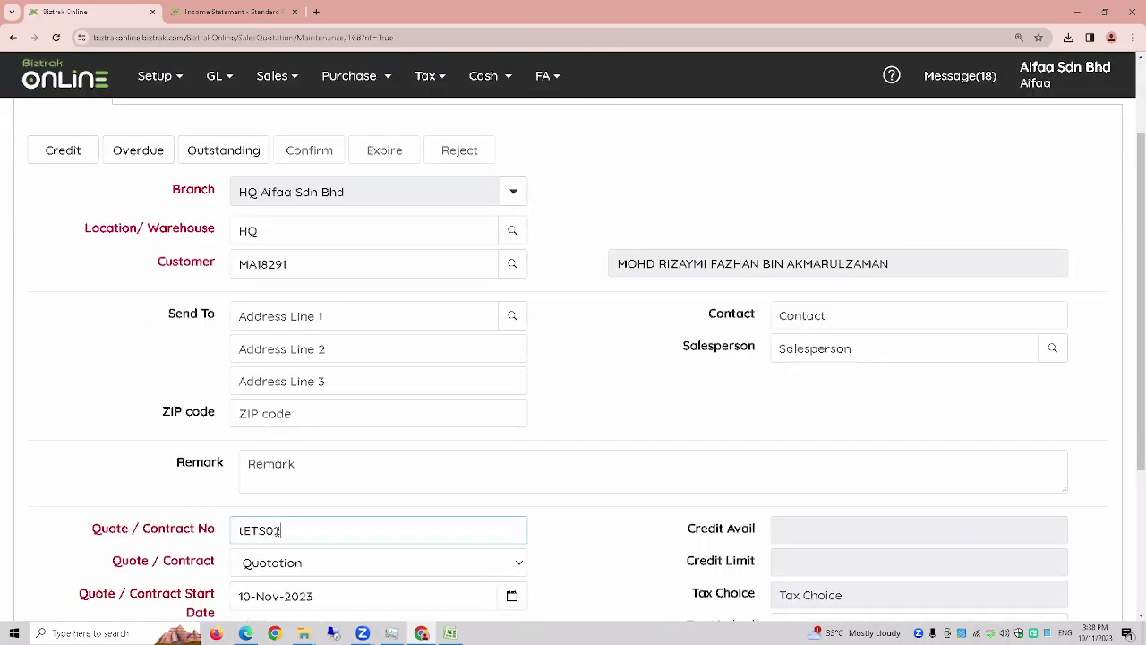
{"action": "scroll", "coordinate": [179, 358], "scroll_direction": "up", "scroll_amount": 2}
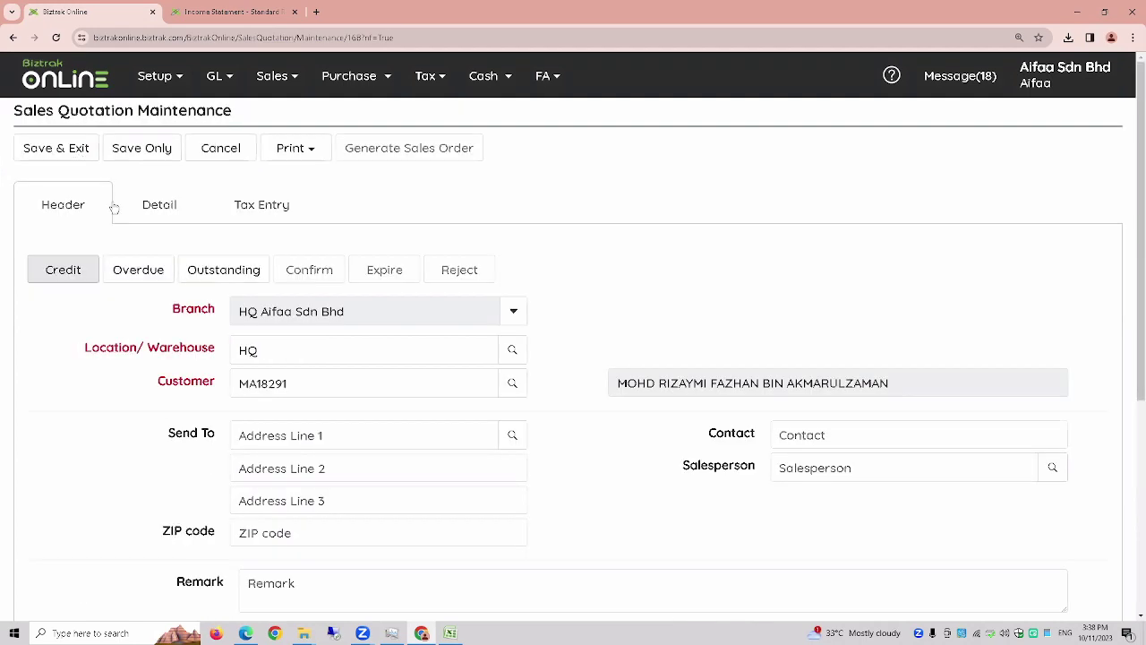
- Save quotation tETS02, confirm it, and return to the quotation list
{"action": "left_click", "coordinate": [140, 152]}
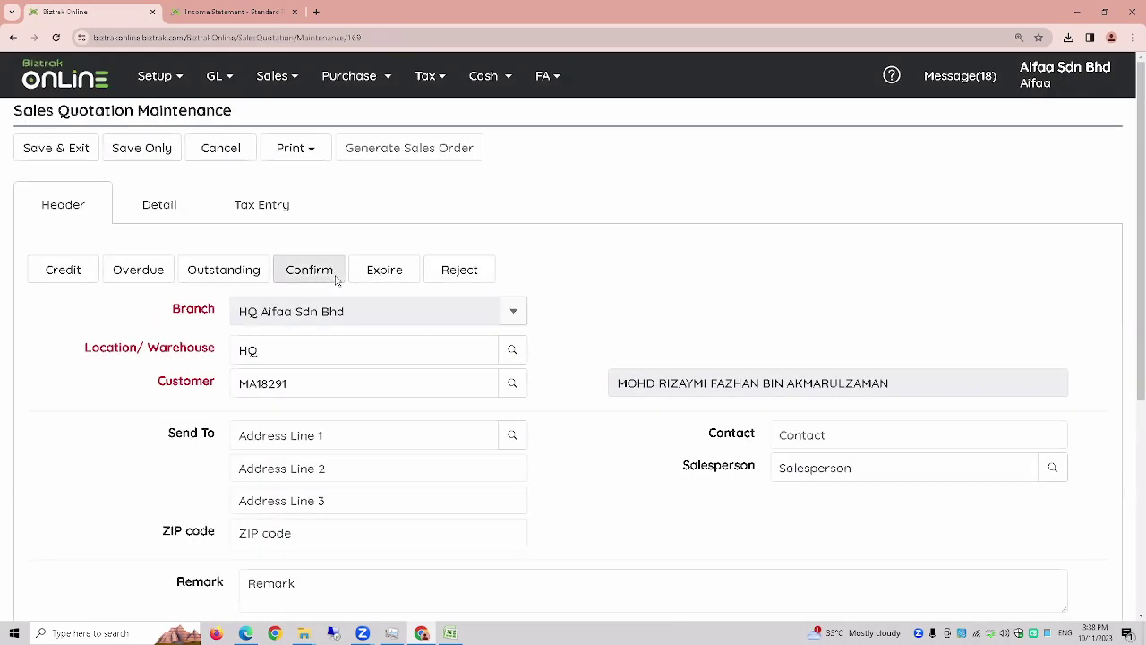
{"action": "left_click", "coordinate": [305, 273]}
{"action": "left_click", "coordinate": [88, 222]}
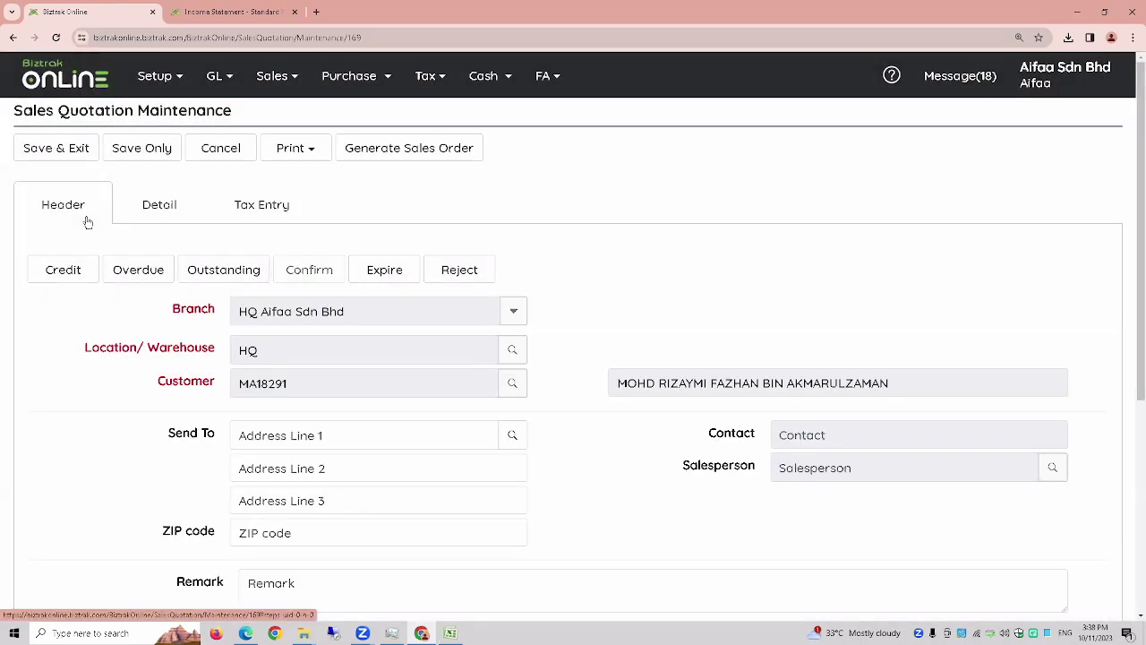
{"action": "left_click", "coordinate": [77, 154]}
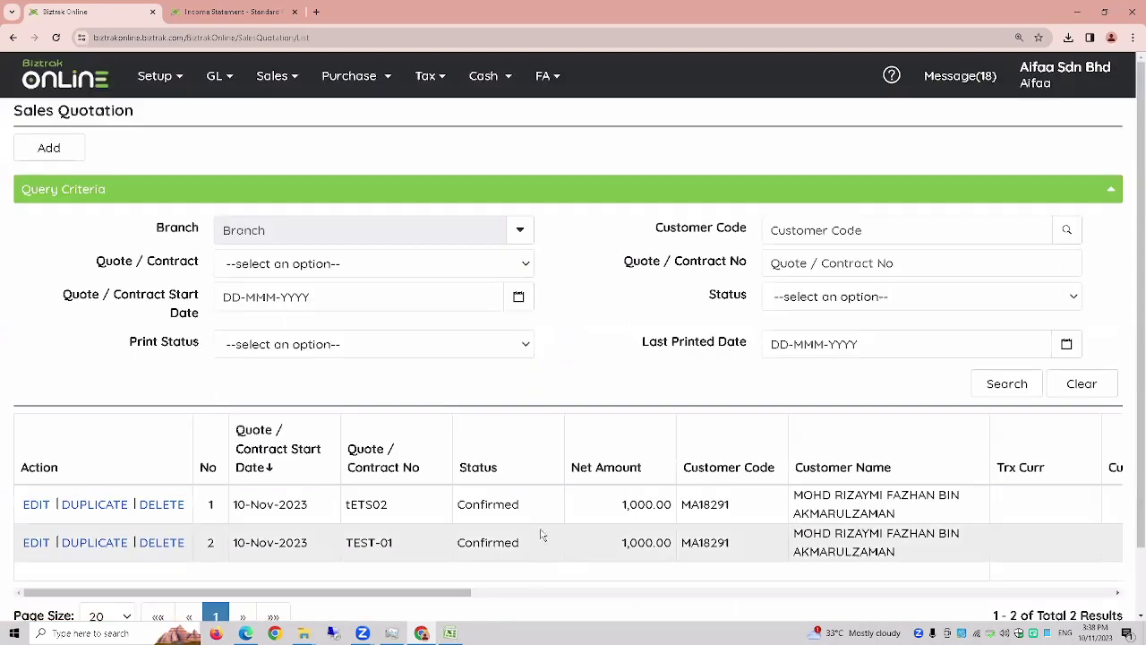
{"action": "scroll", "coordinate": [542, 509], "scroll_direction": "down", "scroll_amount": 1}
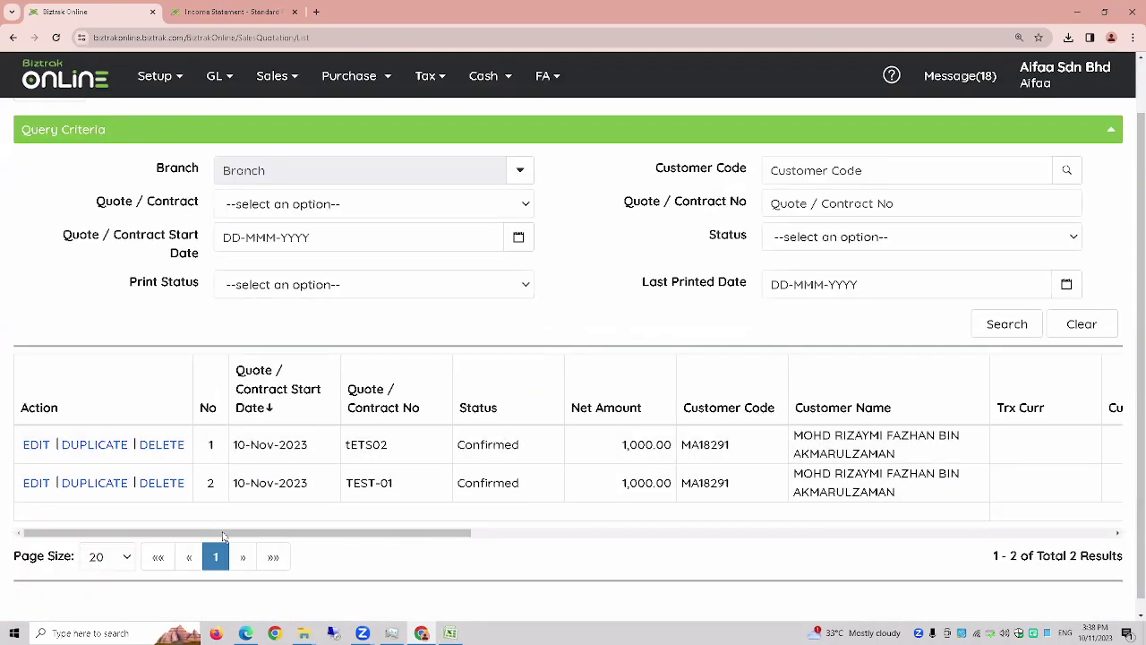
- Generate a sales order from quotation tETS02 and save, leaving tETS02 marked Generated
{"action": "left_click", "coordinate": [38, 447]}
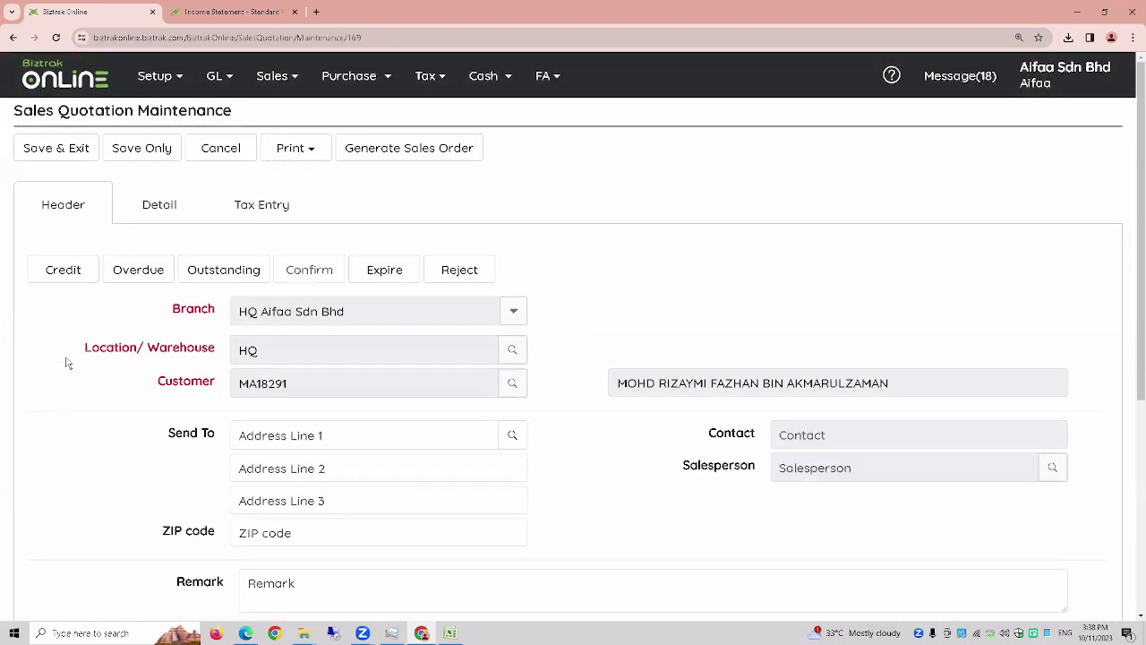
{"action": "left_click", "coordinate": [446, 154]}
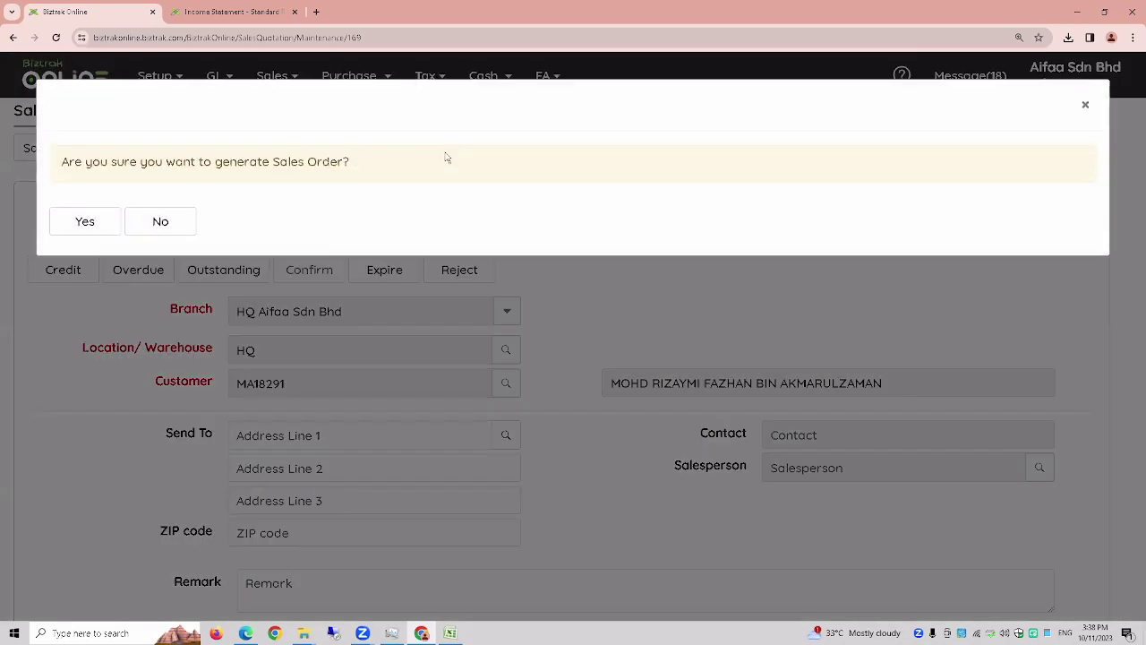
{"action": "left_click", "coordinate": [102, 225]}
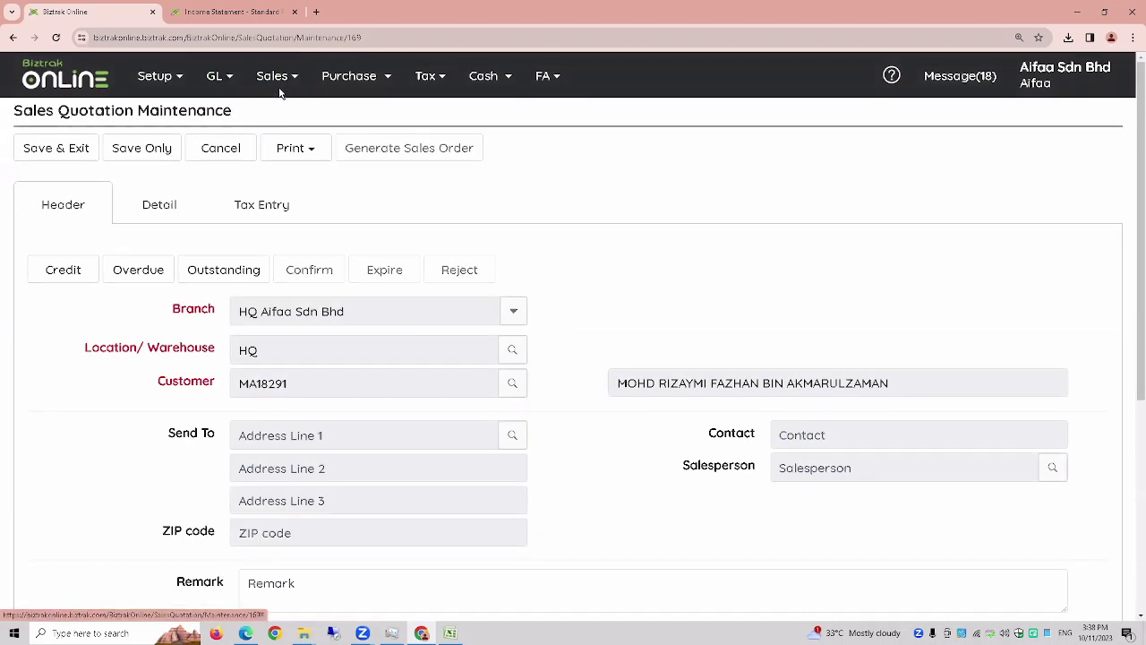
{"action": "left_click", "coordinate": [54, 150]}
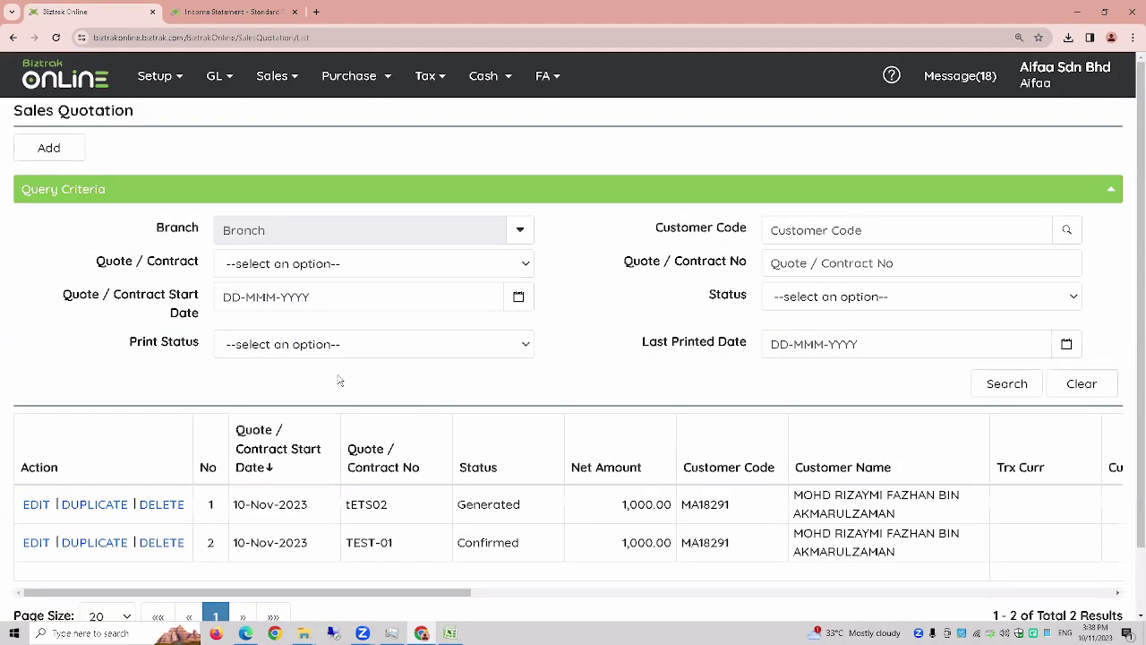
{"action": "scroll", "coordinate": [417, 423], "scroll_direction": "down", "scroll_amount": 1}
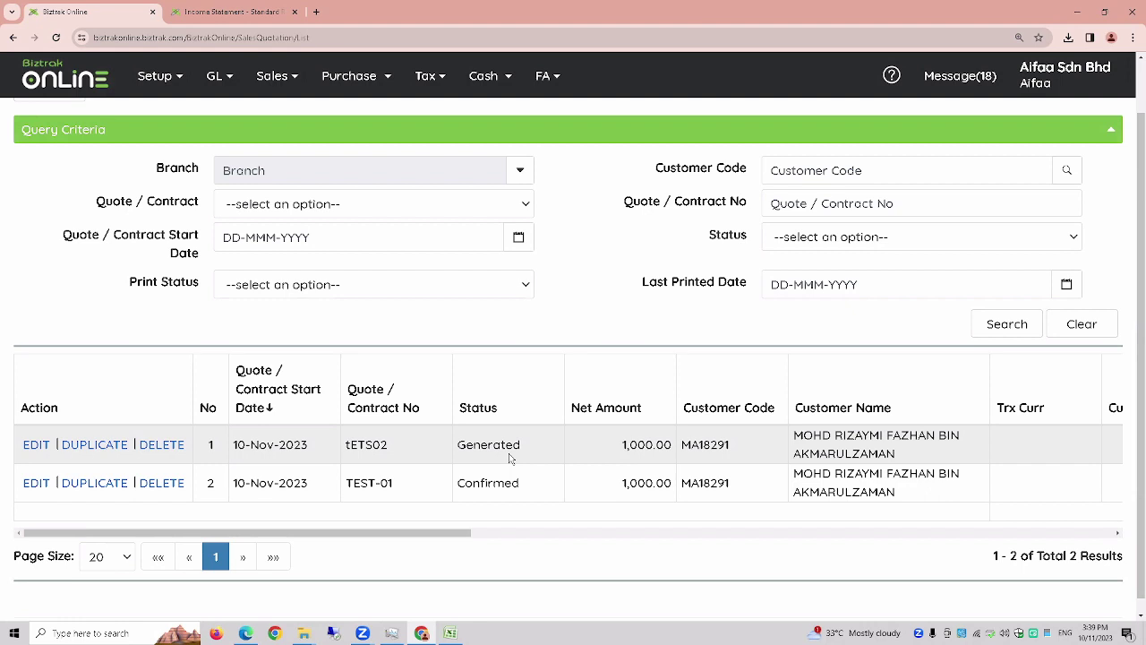
{"action": "scroll", "coordinate": [510, 458], "scroll_direction": "up", "scroll_amount": 1}
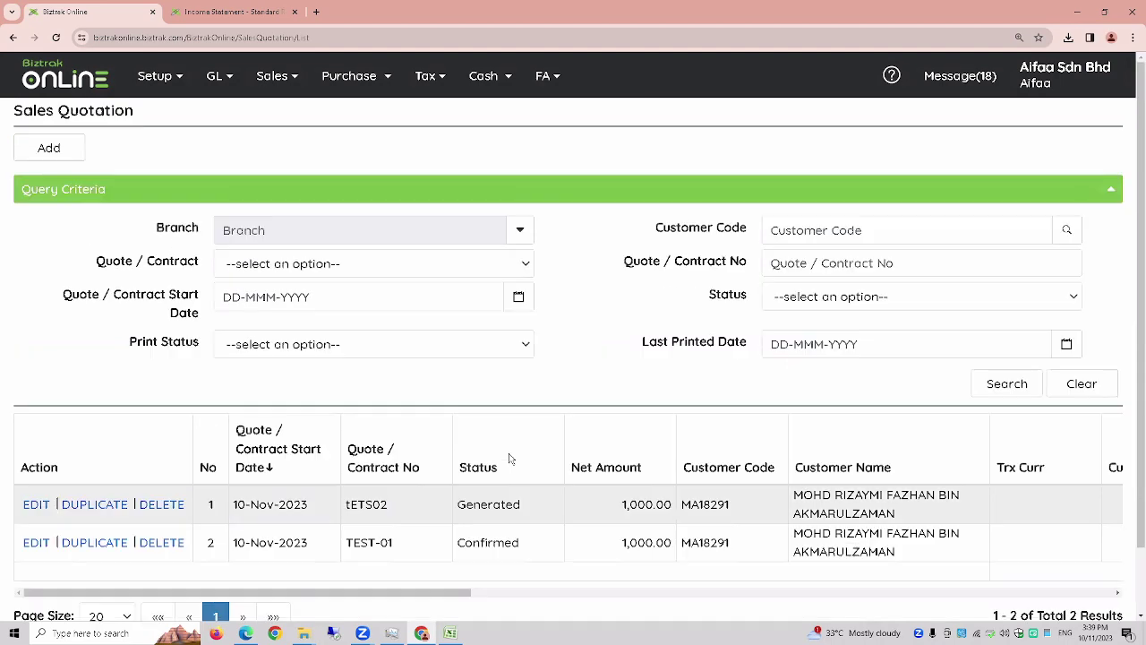
- Open generated sales order 2 from the Sales Order list and choose to print it
{"action": "left_click", "coordinate": [272, 82]}
{"action": "left_click", "coordinate": [286, 139]}
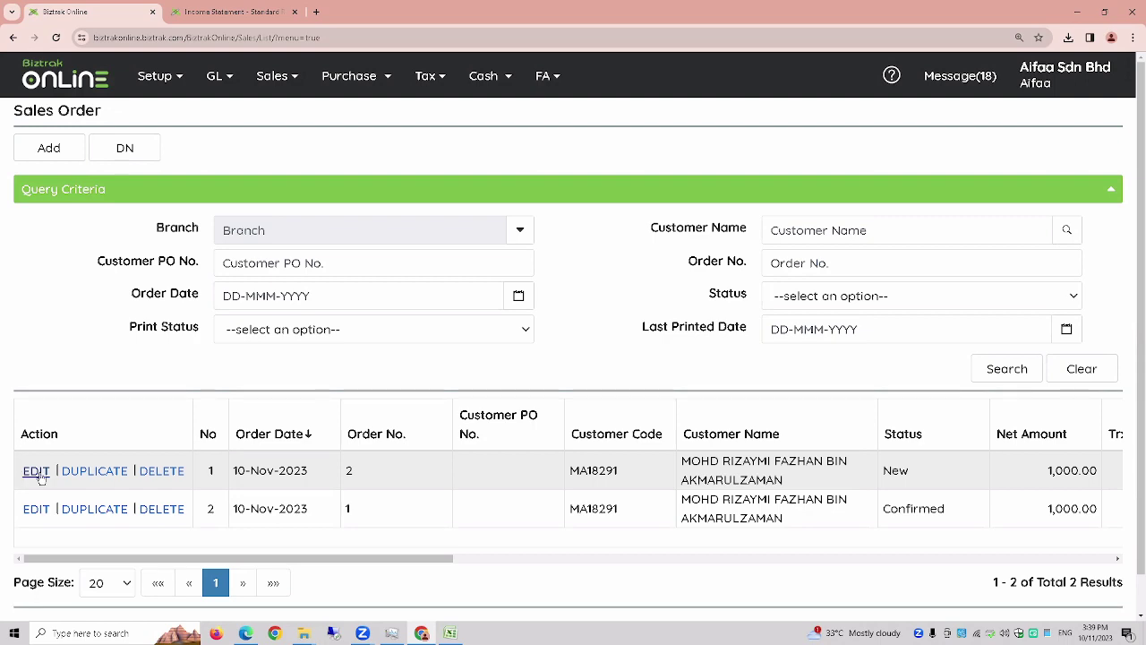
{"action": "left_click", "coordinate": [39, 477]}
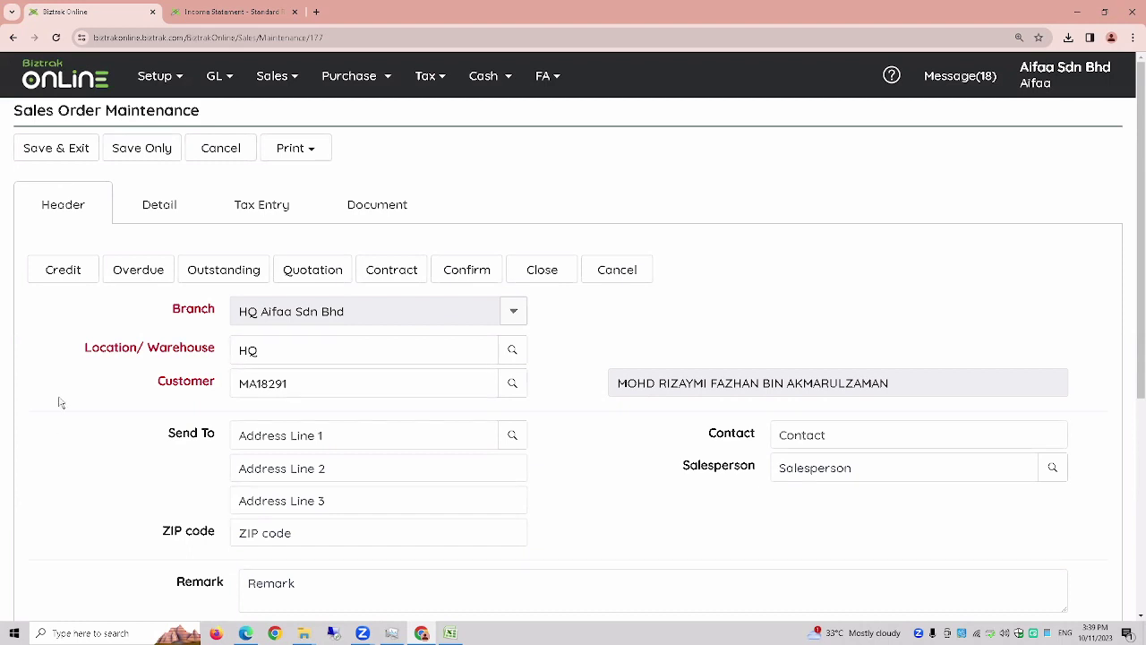
{"action": "left_click", "coordinate": [298, 155]}
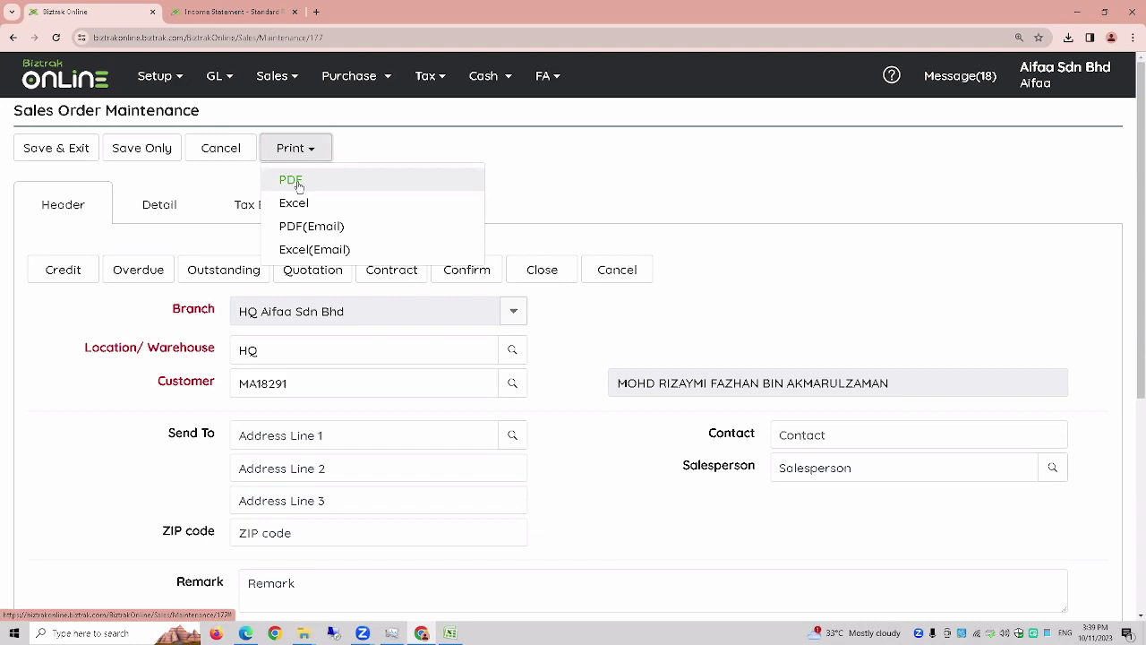
- Save Sales Order 2, print its PDF sales order form, review it, then close the PDF
{"action": "left_click", "coordinate": [308, 185]}
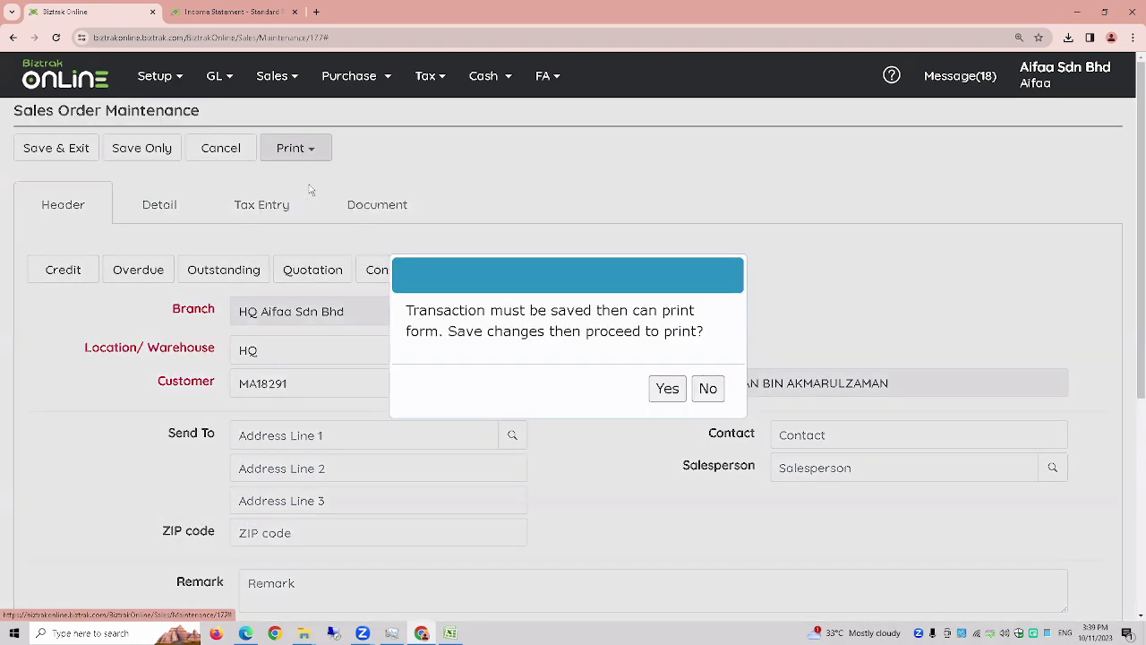
{"action": "left_click", "coordinate": [677, 398]}
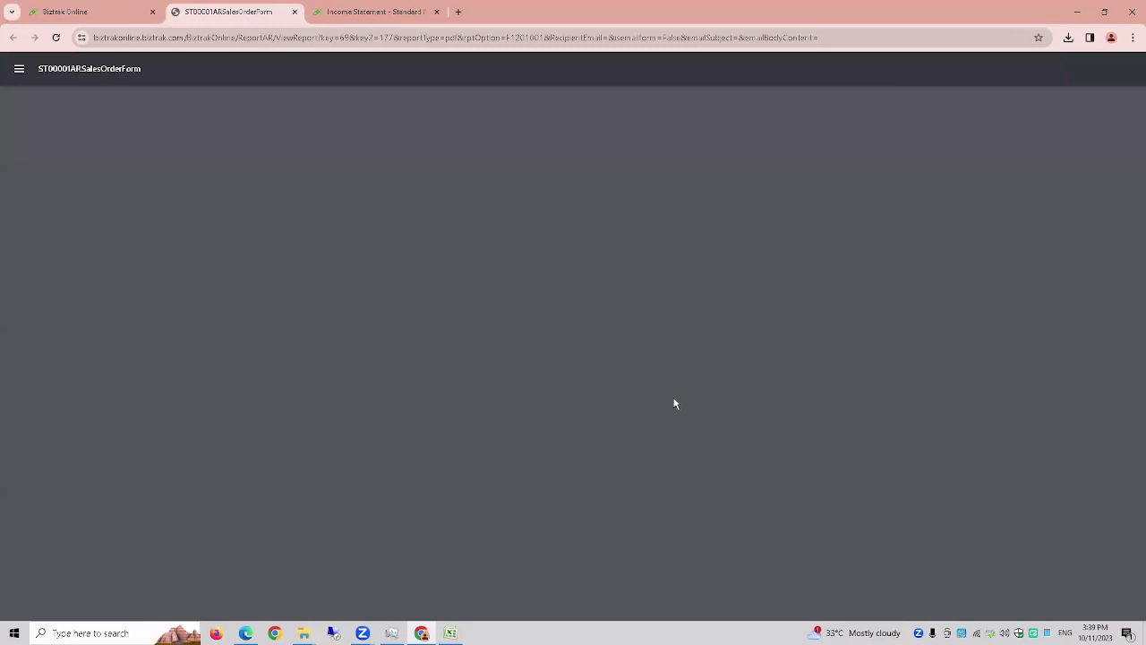
{"action": "scroll", "coordinate": [864, 407], "scroll_direction": "up", "scroll_amount": 3}
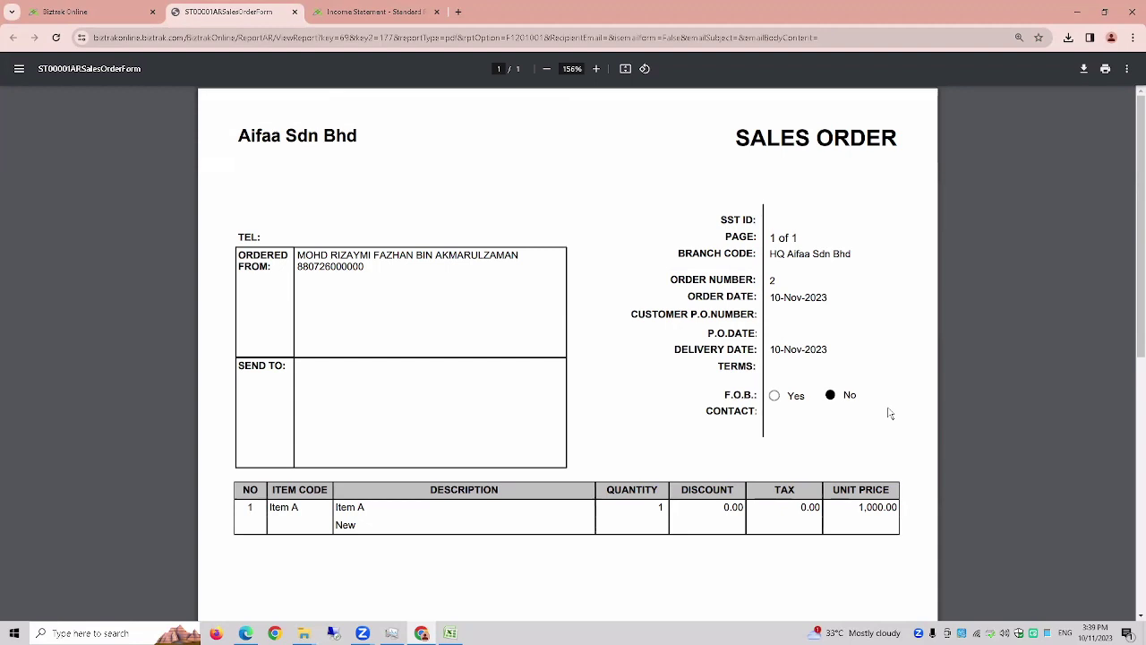
{"action": "scroll", "coordinate": [890, 413], "scroll_direction": "down", "scroll_amount": 1}
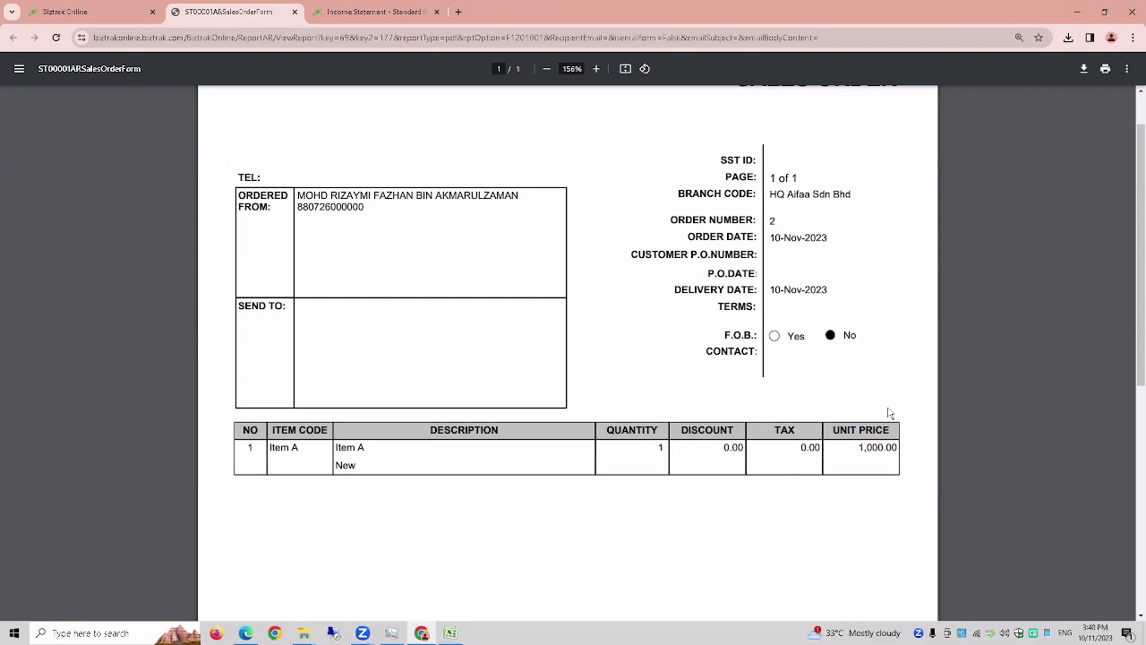
{"action": "left_click", "coordinate": [296, 12]}
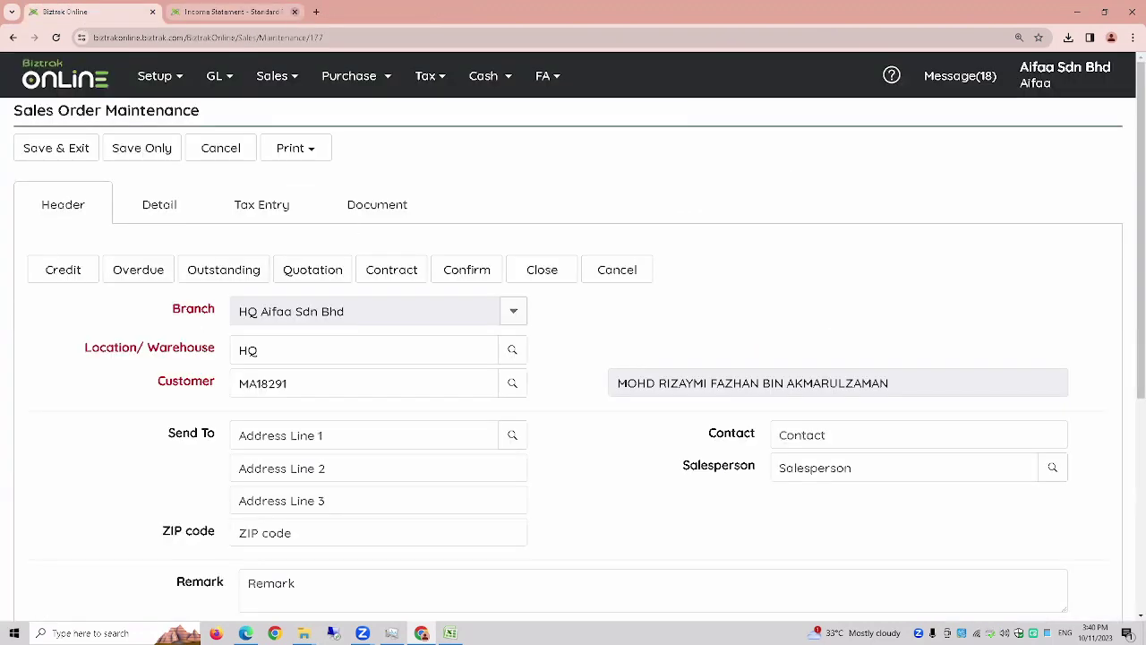
{"action": "mouse_move", "coordinate": [434, 641]}
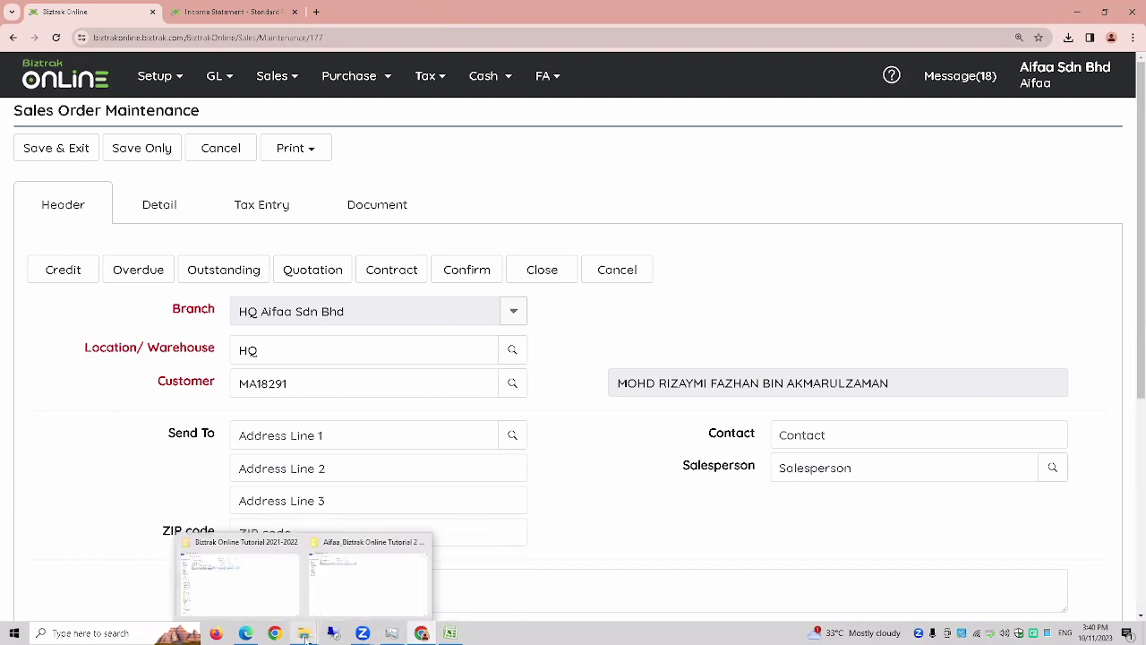
- Show the PowerPoint tutorial slides full screen and move past Delivery Note to the Sales Invoice slide
{"action": "left_click", "coordinate": [250, 637]}
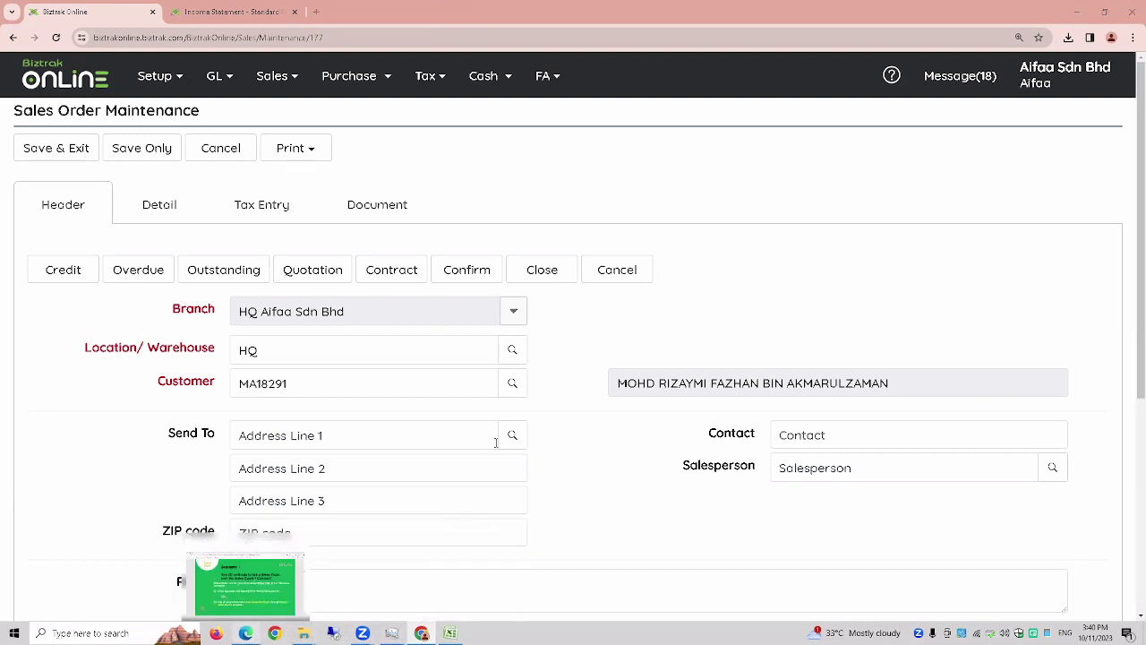
{"action": "left_click", "coordinate": [1102, 54]}
{"action": "scroll", "coordinate": [1102, 54], "scroll_direction": "down", "scroll_amount": 1}
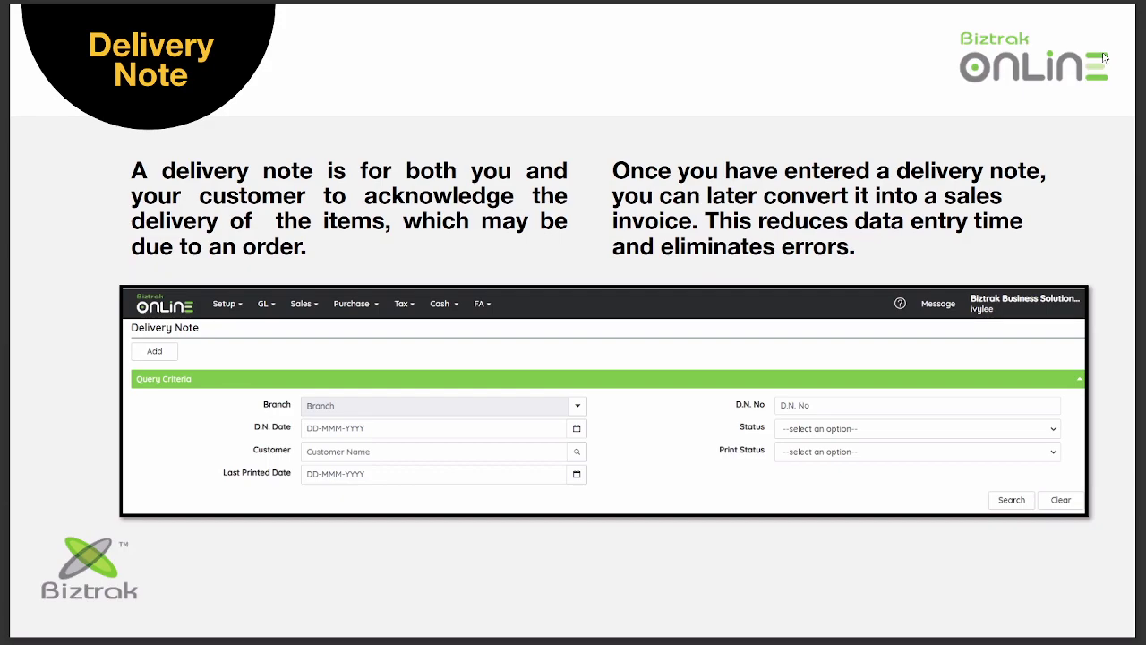
{"action": "key", "text": "Right"}
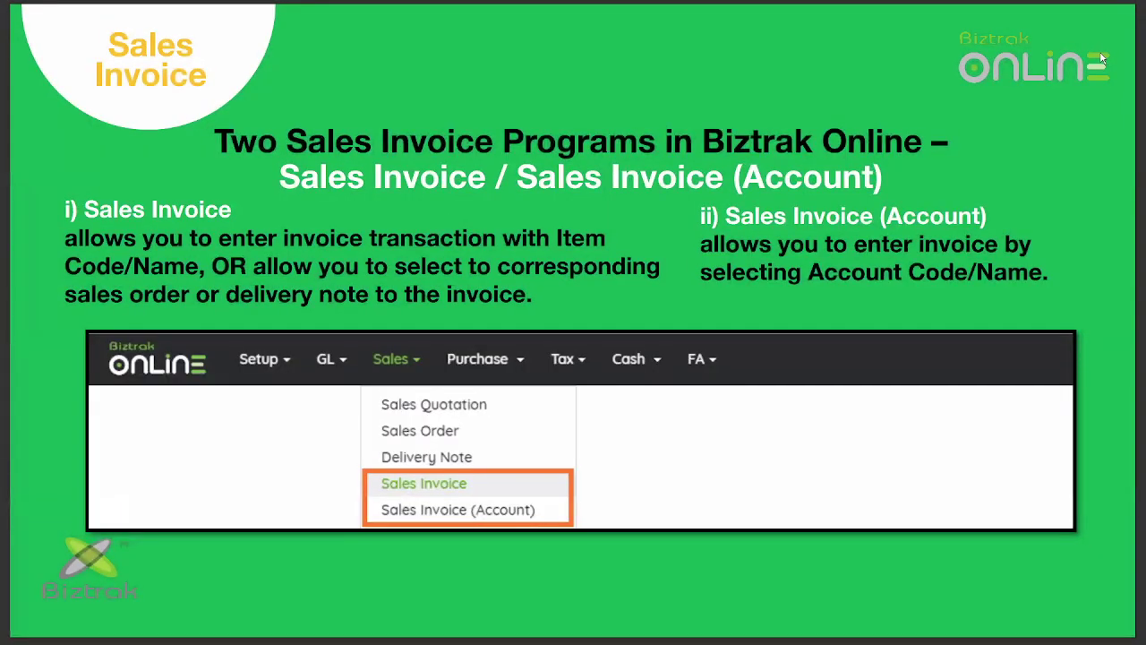
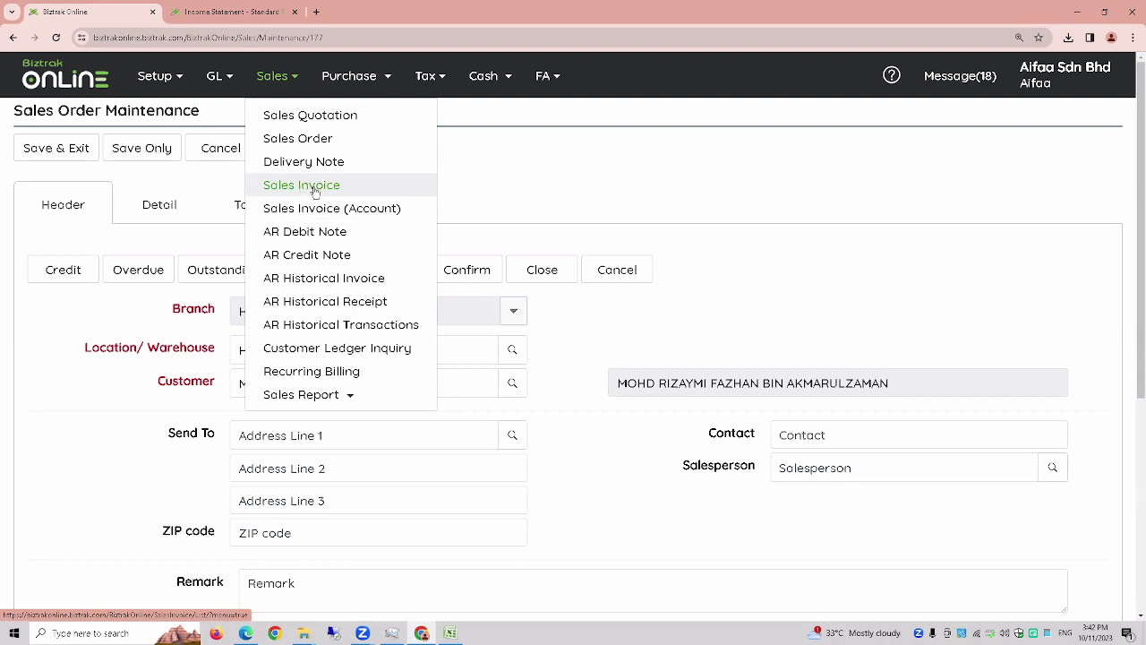
- Start a new sales invoice with location HQ, the customer, and number SI-01
{"action": "left_click", "coordinate": [314, 190]}
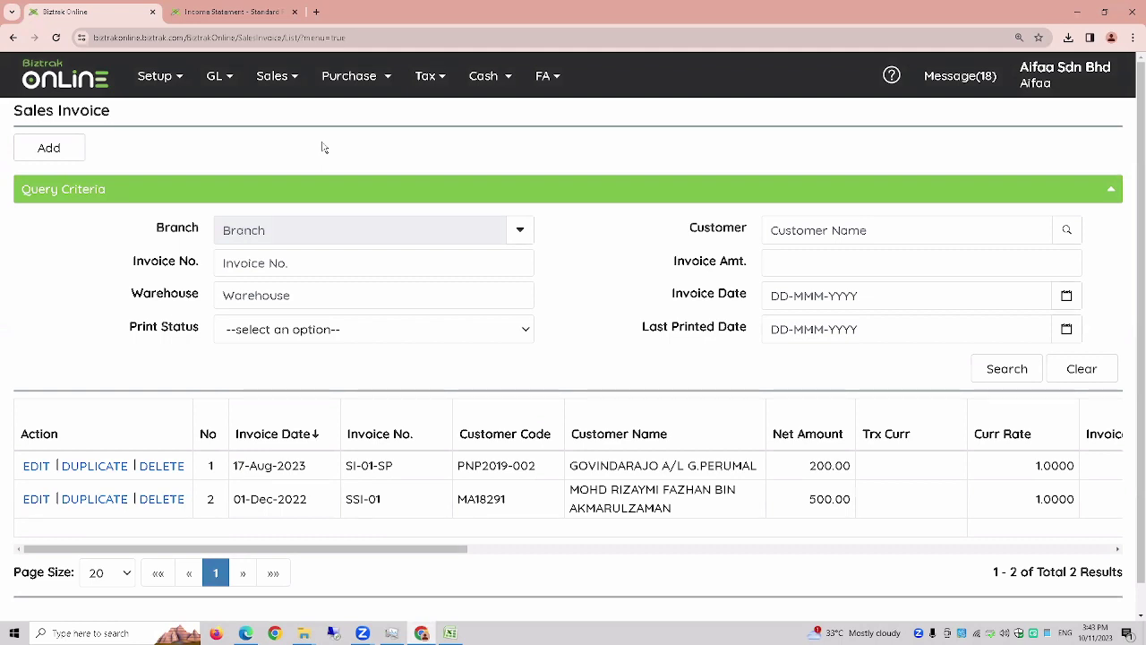
{"action": "left_click", "coordinate": [58, 159]}
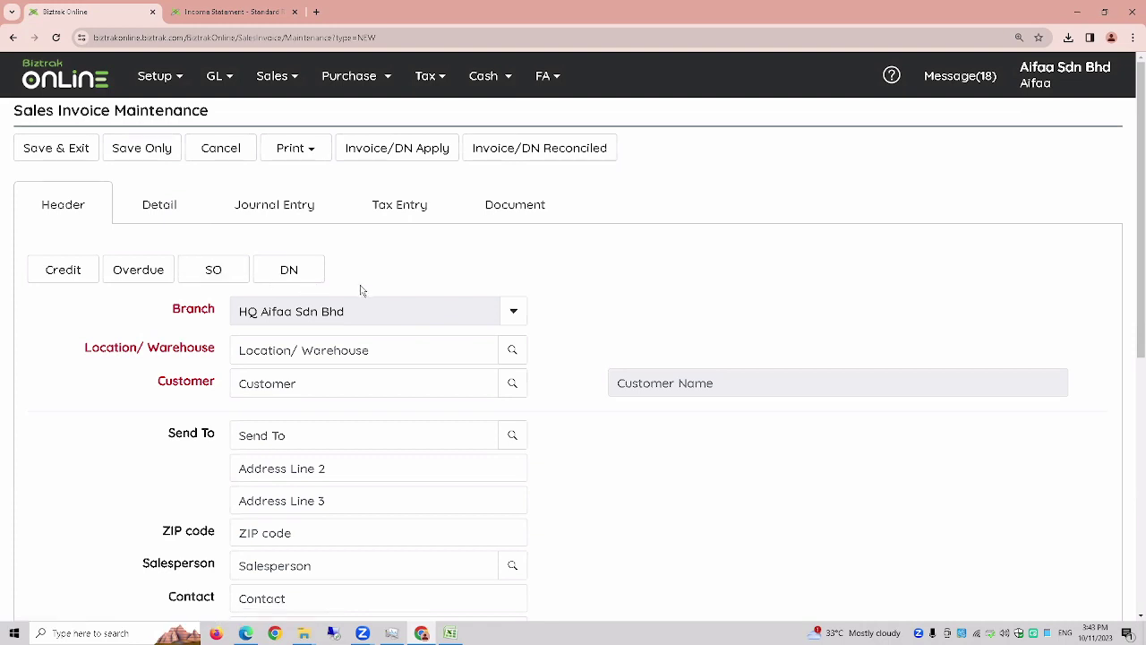
{"action": "left_click", "coordinate": [145, 215]}
{"action": "left_click", "coordinate": [77, 215]}
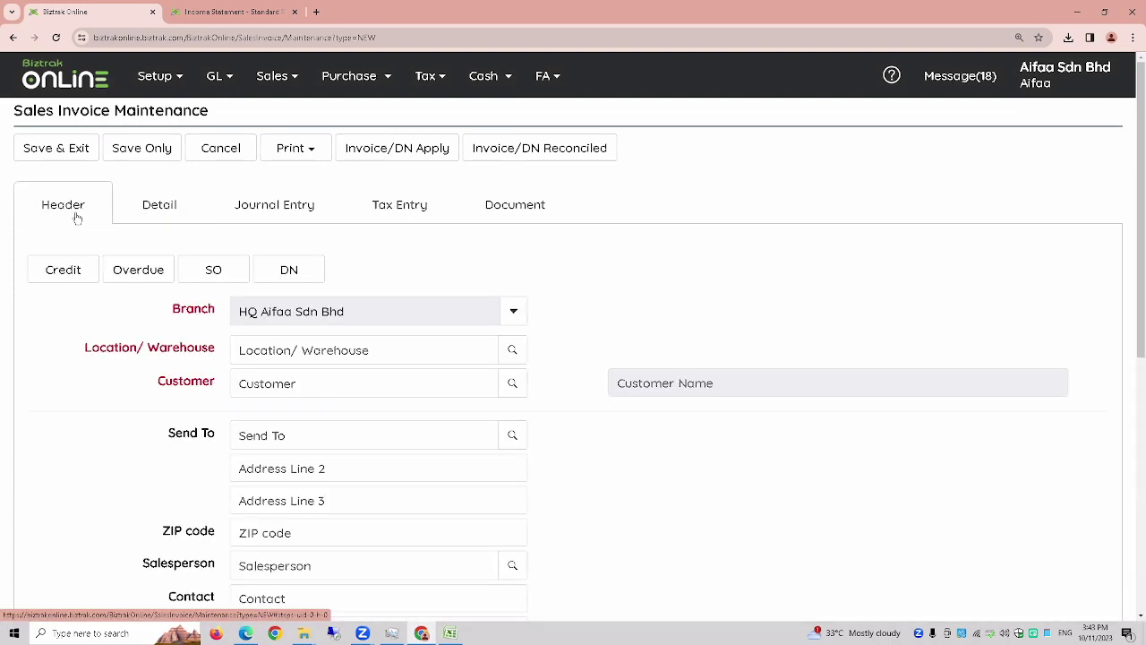
{"action": "scroll", "coordinate": [478, 288], "scroll_direction": "down", "scroll_amount": 1}
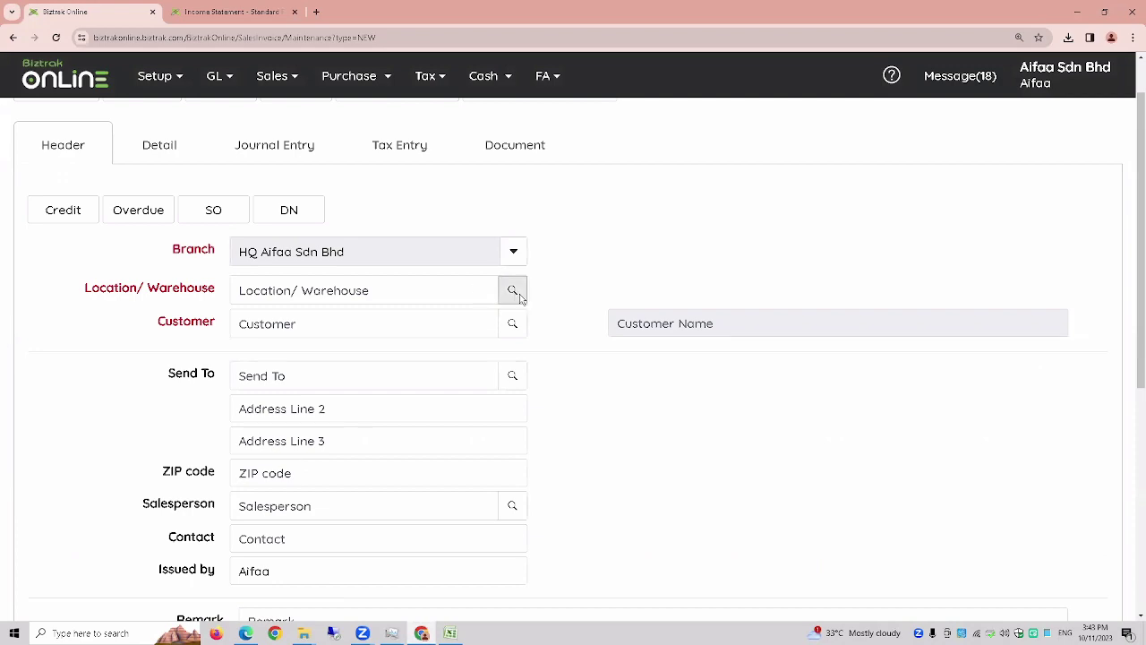
{"action": "left_click", "coordinate": [512, 289]}
{"action": "left_click", "coordinate": [362, 281]}
{"action": "left_click", "coordinate": [512, 326]}
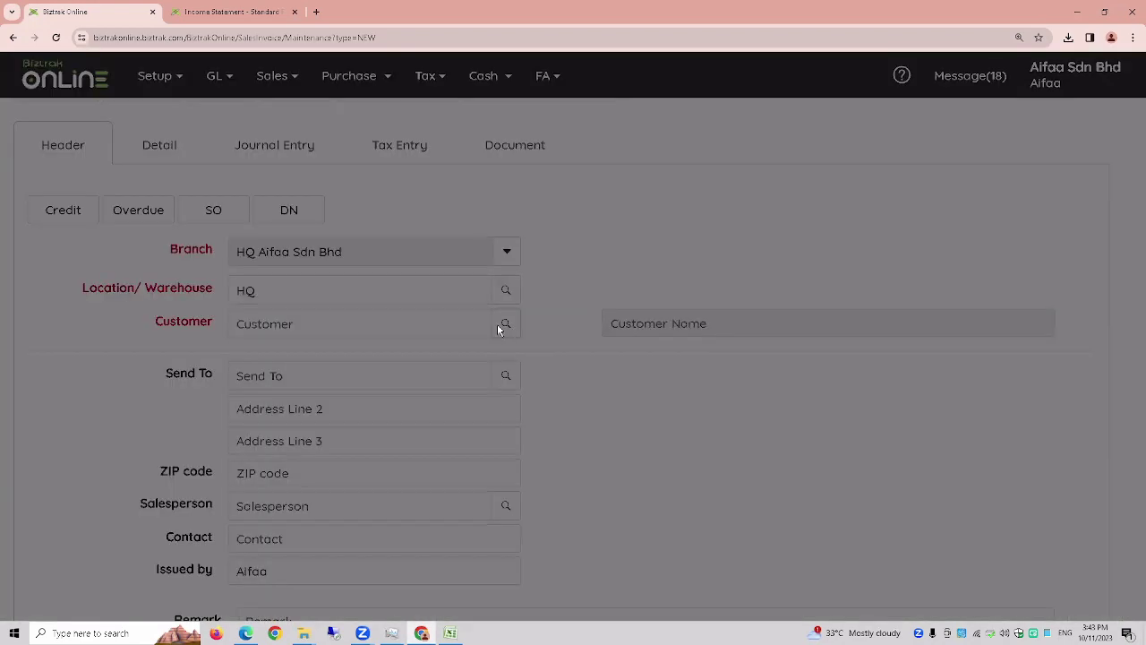
{"action": "scroll", "coordinate": [421, 421], "scroll_direction": "down", "scroll_amount": 3}
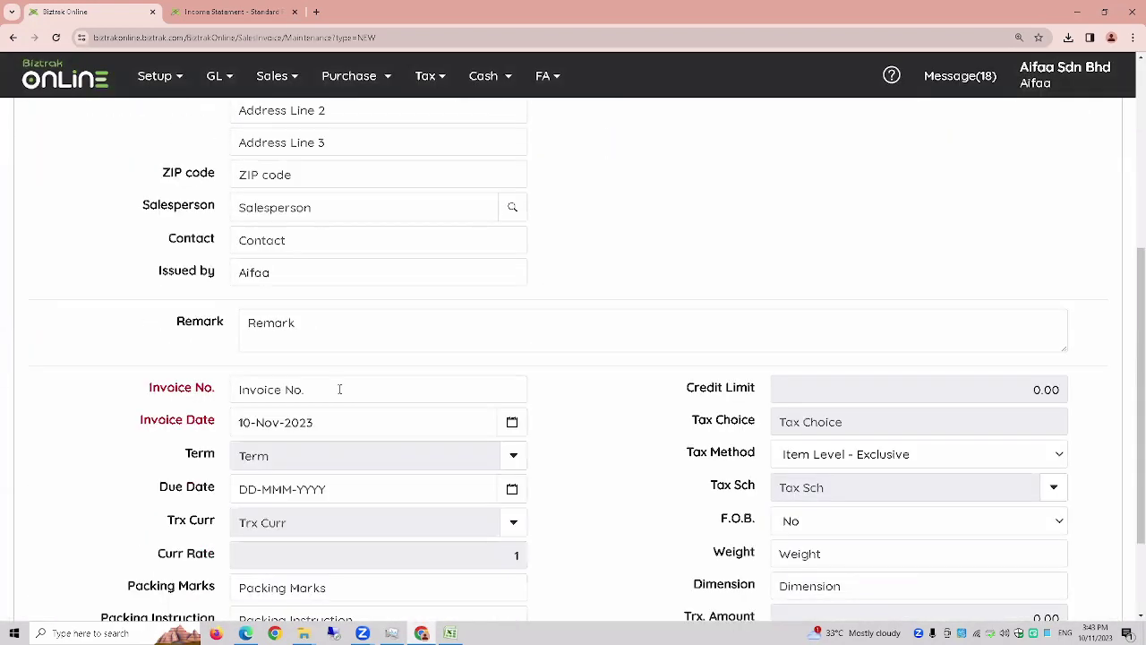
{"action": "left_click", "coordinate": [339, 385]}
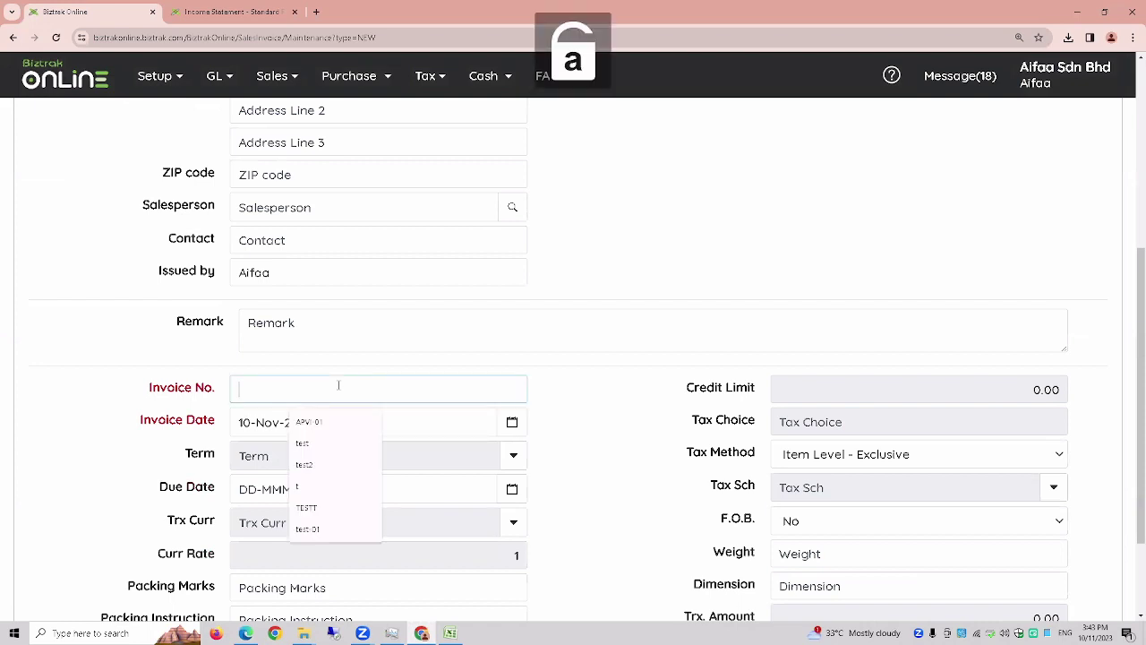
{"action": "type", "text": "si"}
{"action": "key", "text": "BackSpace"}
{"action": "key", "text": "BackSpace"}
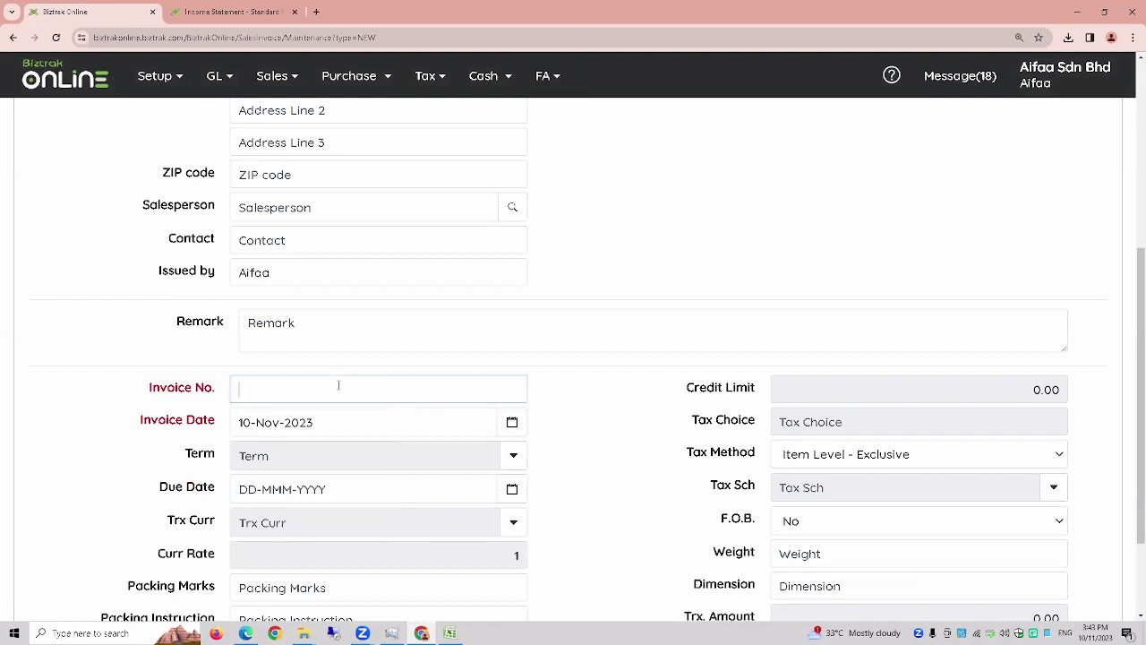
{"action": "key", "text": "Caps_Lock"}
{"action": "type", "text": "SI-01"}
{"action": "scroll", "coordinate": [362, 454], "scroll_direction": "up", "scroll_amount": 4}
- Add an Item A line priced at 500 and save the invoice
{"action": "left_click", "coordinate": [152, 208]}
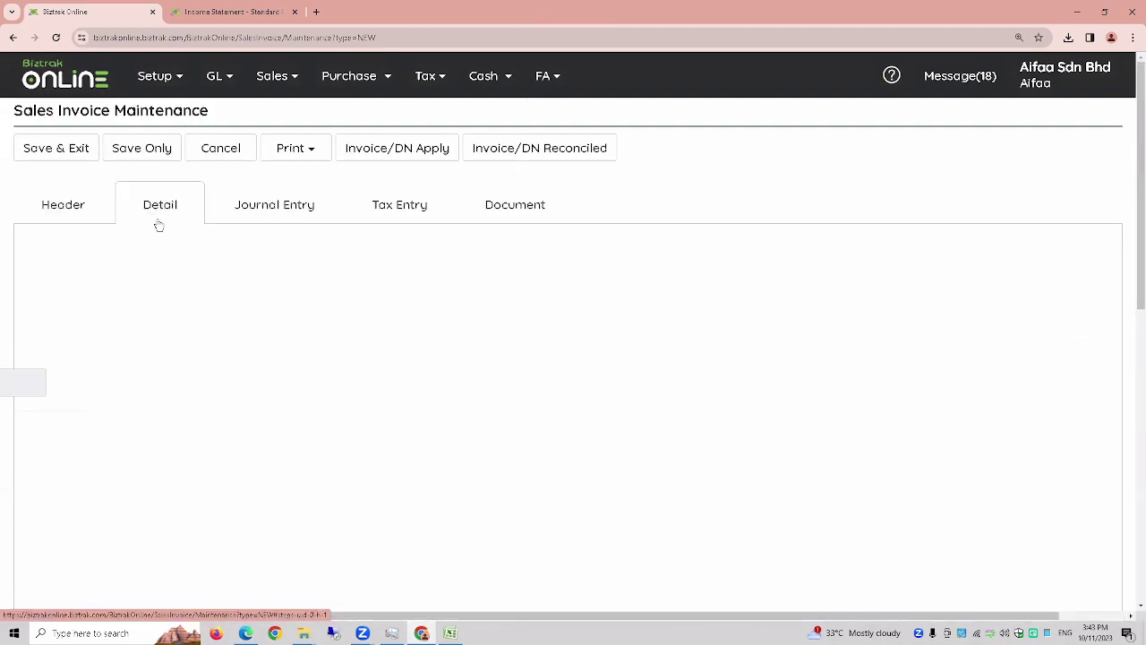
{"action": "left_click", "coordinate": [65, 270]}
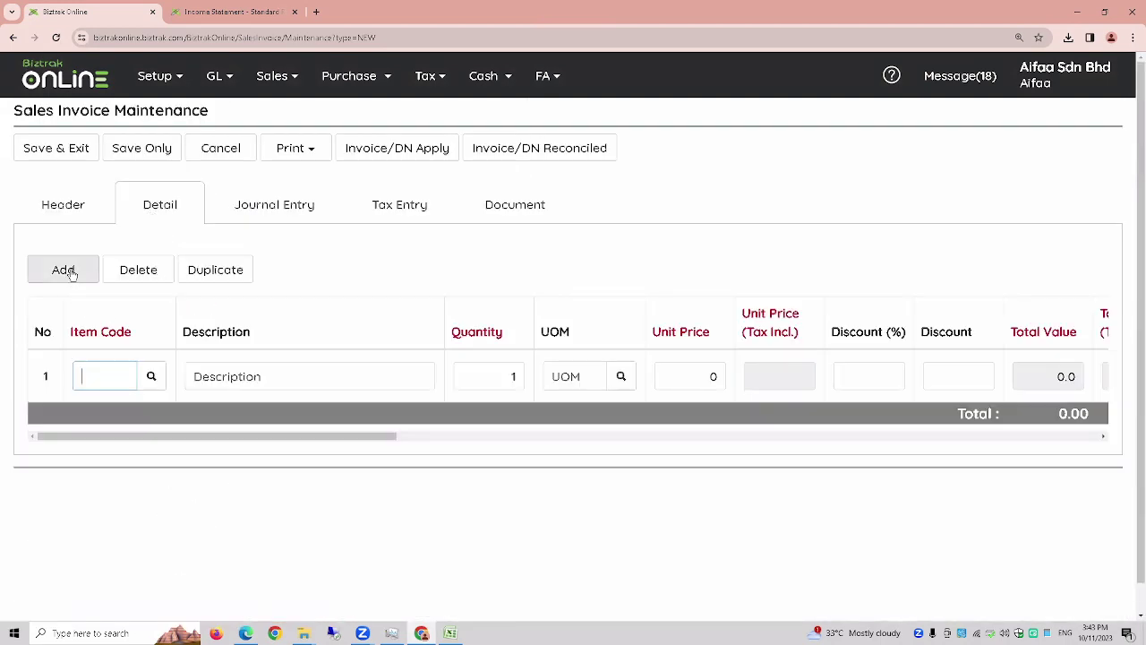
{"action": "left_click", "coordinate": [151, 380]}
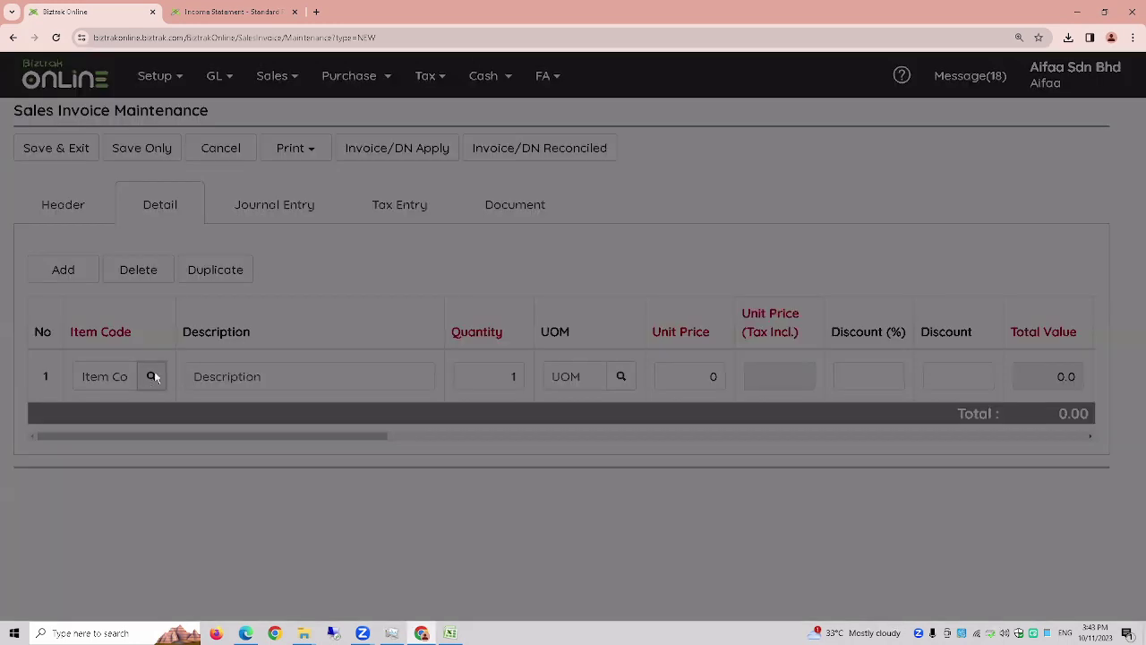
{"action": "left_click", "coordinate": [167, 277]}
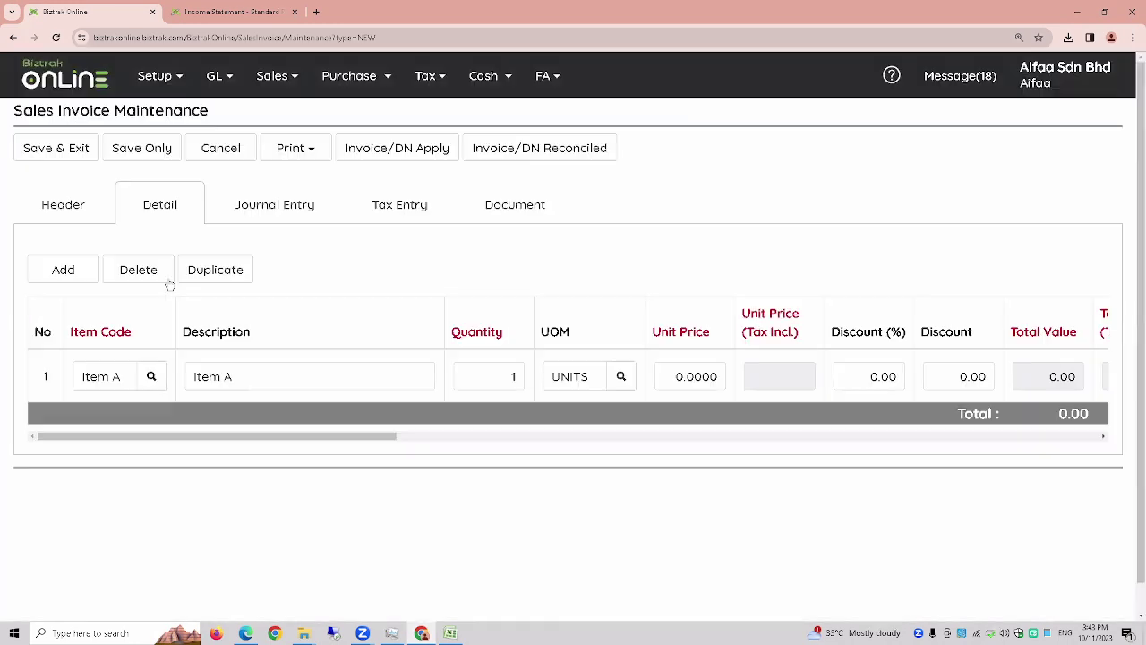
{"action": "left_click", "coordinate": [674, 377]}
{"action": "type", "text": "500"}
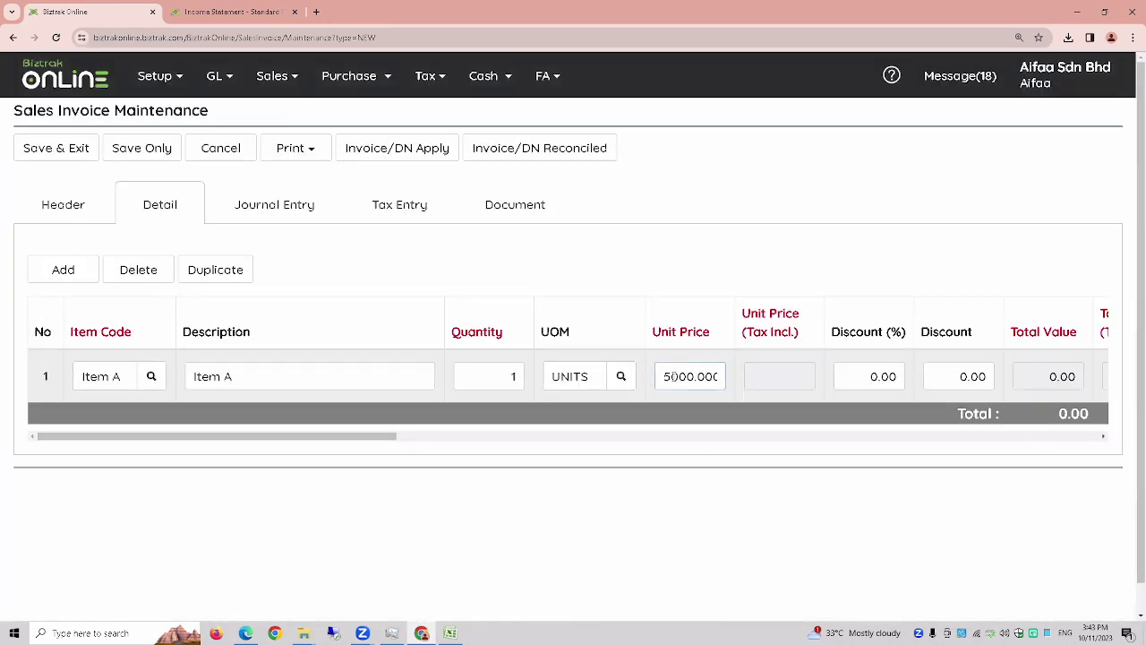
{"action": "key", "text": "BackSpace"}
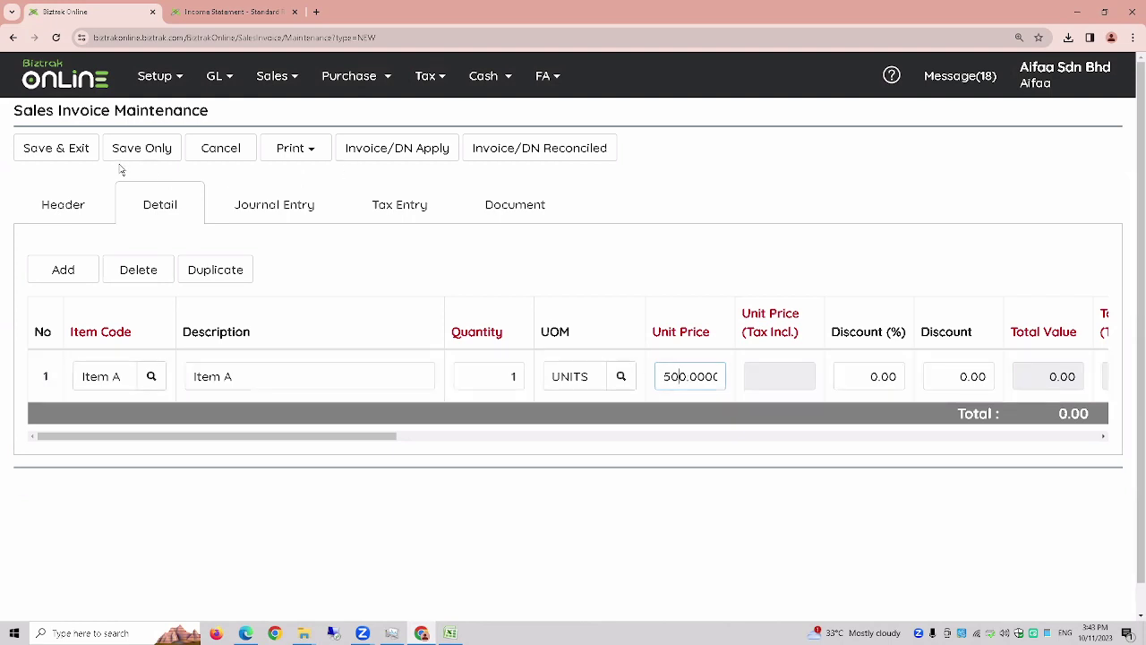
{"action": "left_click", "coordinate": [137, 154]}
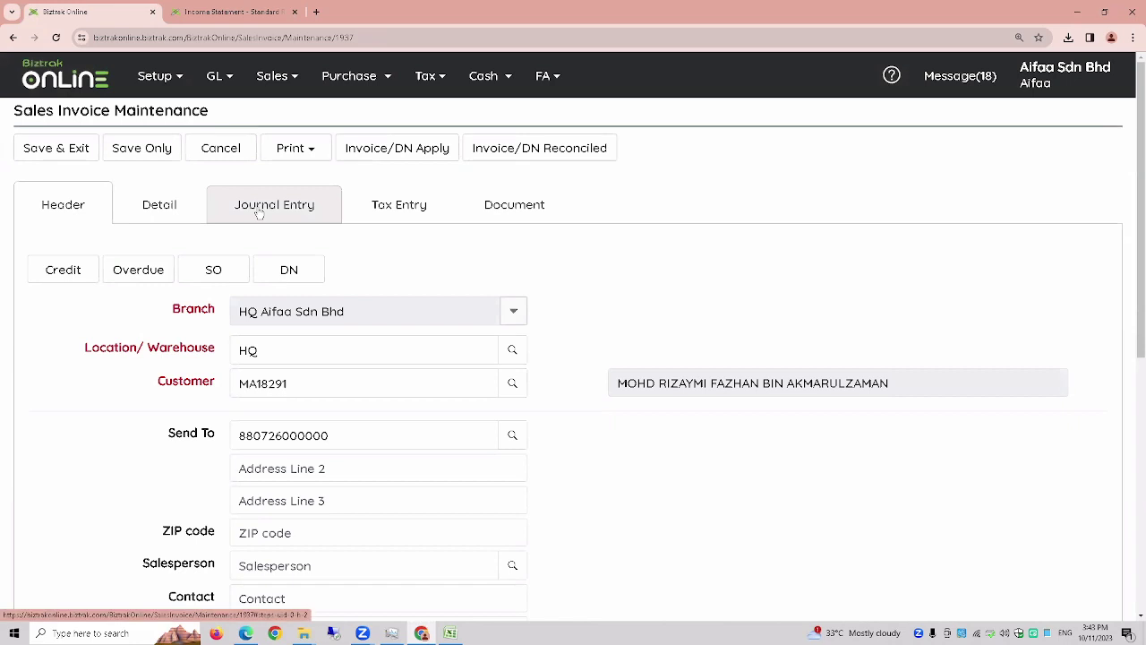
- Check the invoice's journal entries and 0.00 tax entries, ending on the empty Document tab
{"action": "left_click", "coordinate": [259, 209]}
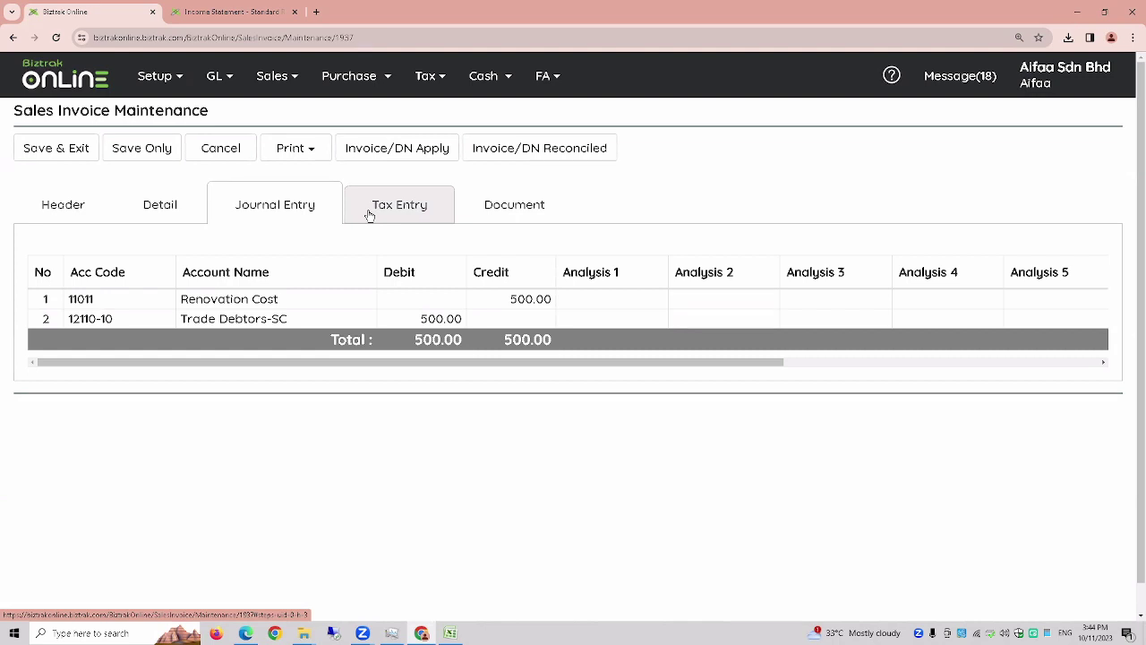
{"action": "left_click", "coordinate": [369, 215]}
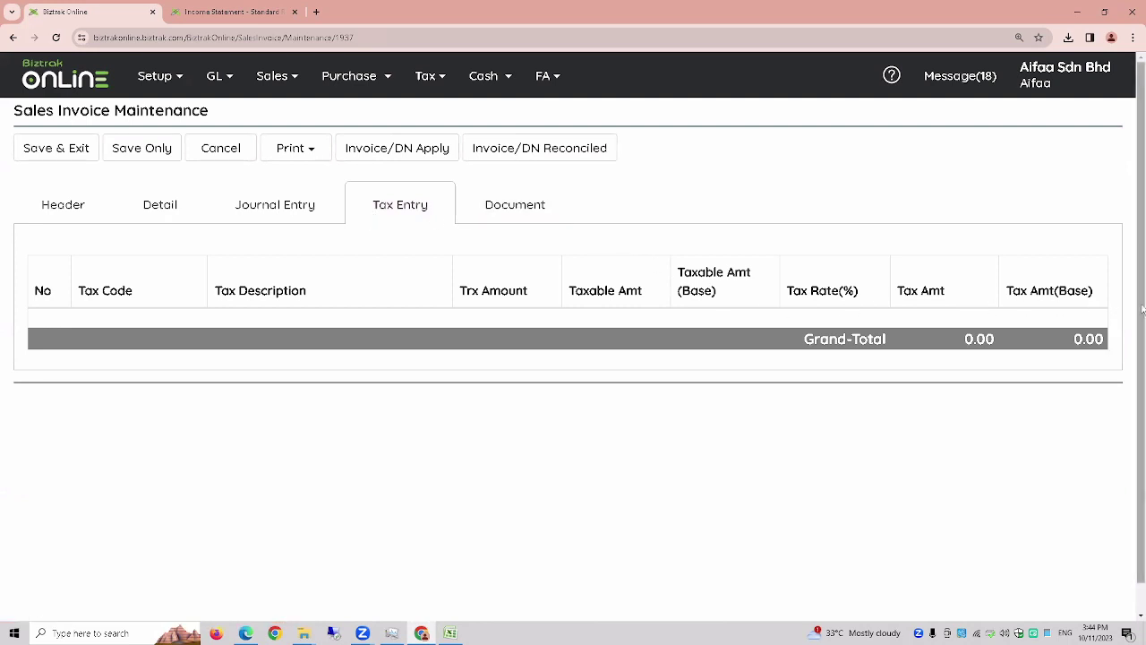
{"action": "left_click", "coordinate": [58, 215]}
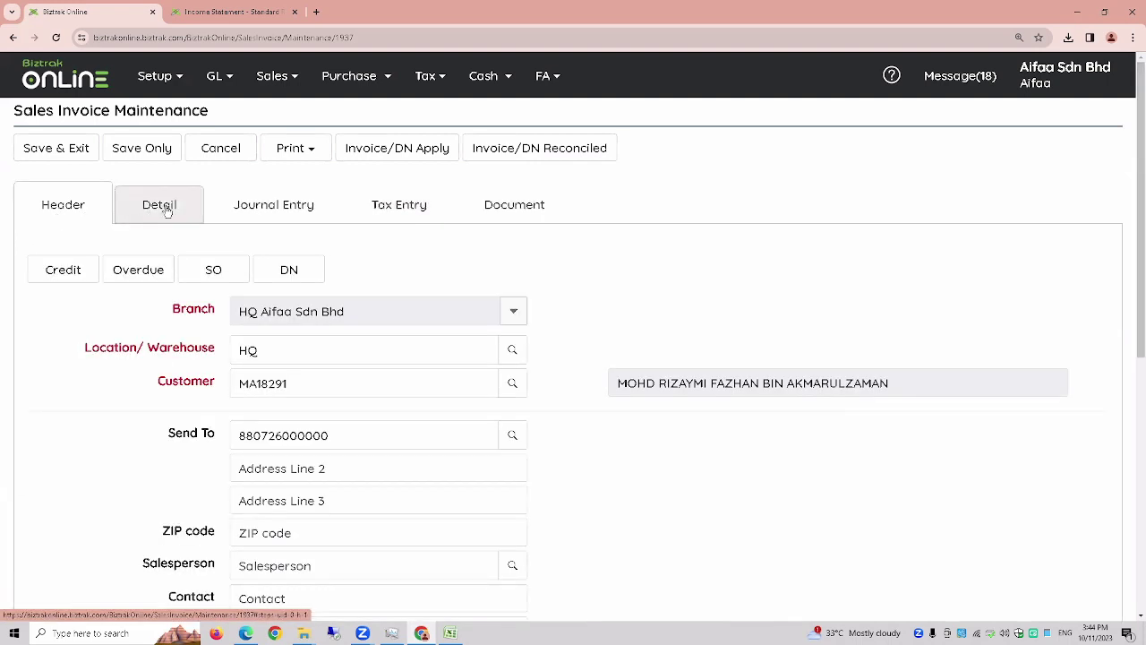
{"action": "left_click", "coordinate": [273, 212]}
{"action": "left_click", "coordinate": [418, 214]}
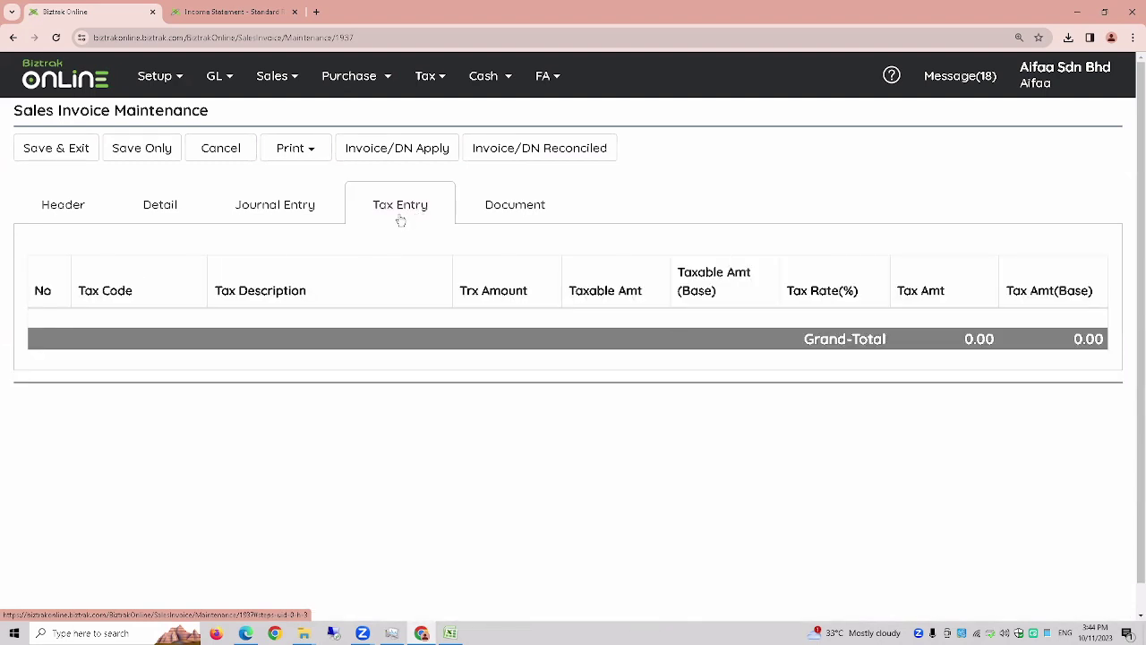
{"action": "left_click", "coordinate": [522, 212]}
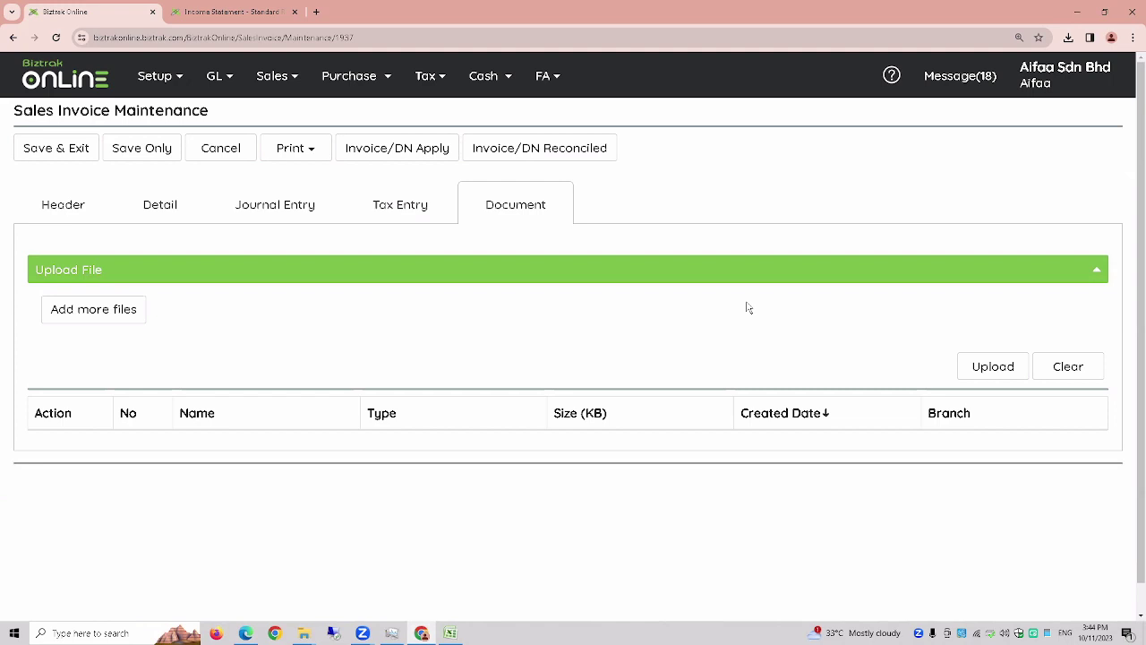
- Close the file picker without attaching anything and cancel back to the Sales Invoice list
{"action": "left_click", "coordinate": [99, 322]}
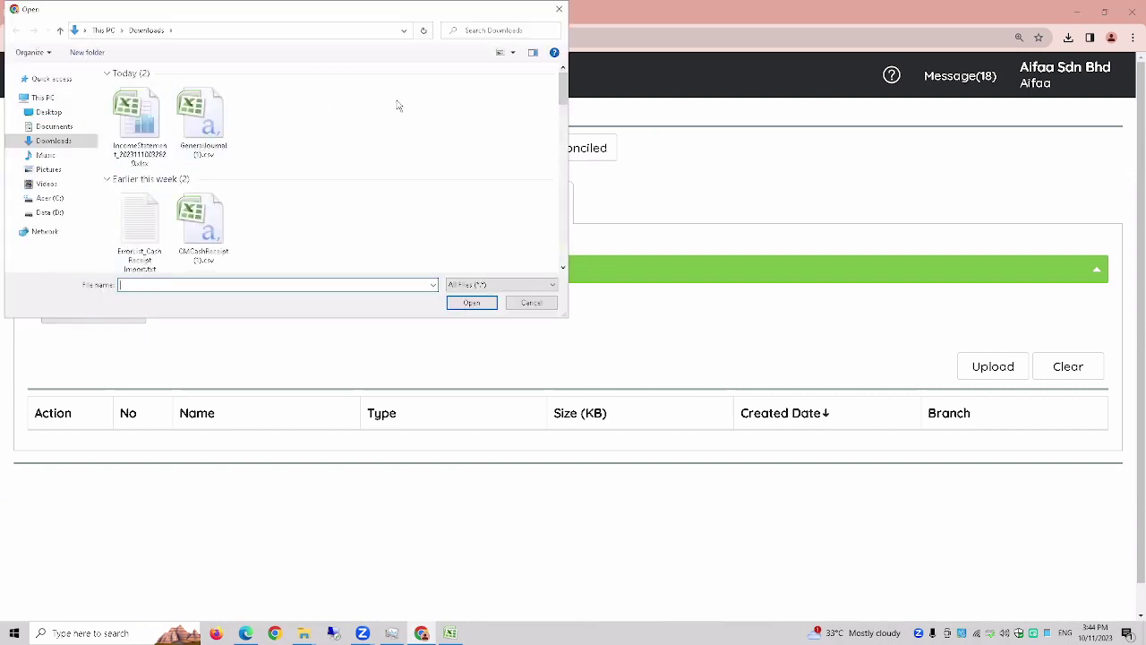
{"action": "left_click", "coordinate": [560, 11]}
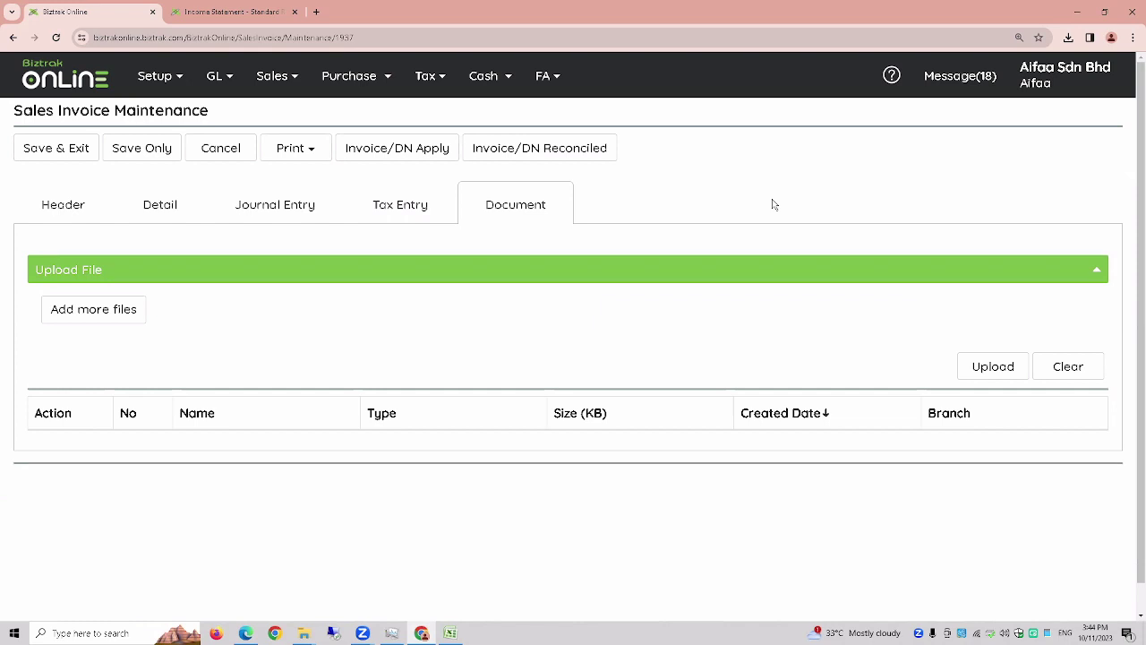
{"action": "left_click", "coordinate": [224, 159]}
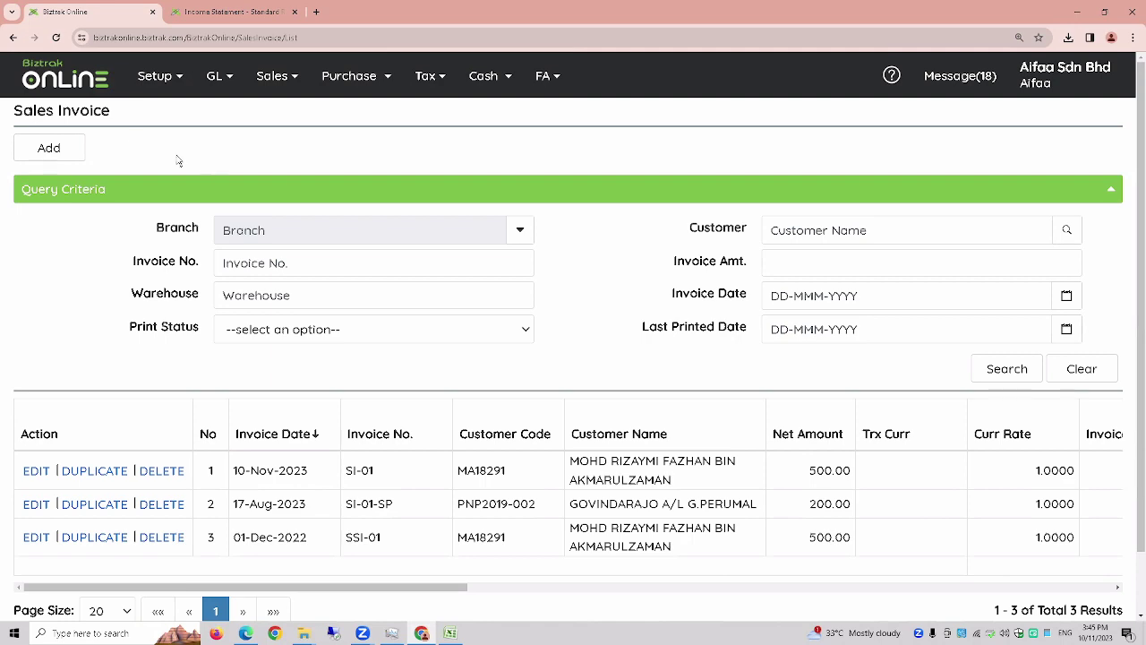
- Add another sales invoice and fill in location HQ and the same customer
{"action": "left_click", "coordinate": [49, 148]}
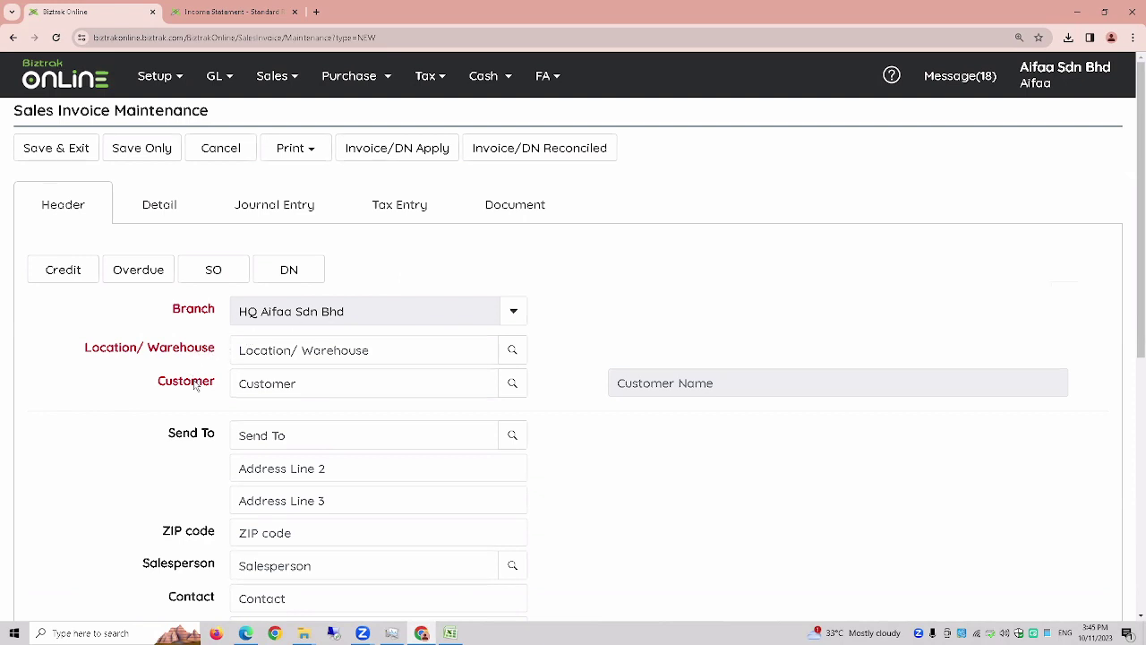
{"action": "left_click", "coordinate": [513, 350]}
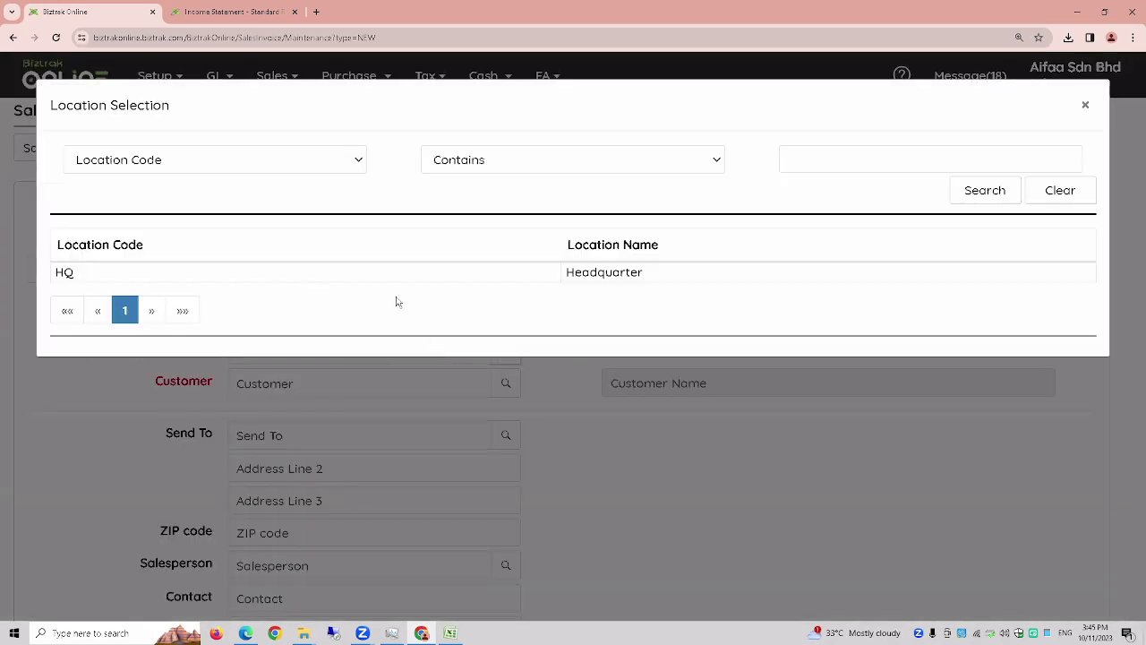
{"action": "left_click", "coordinate": [405, 281]}
{"action": "left_click", "coordinate": [511, 387]}
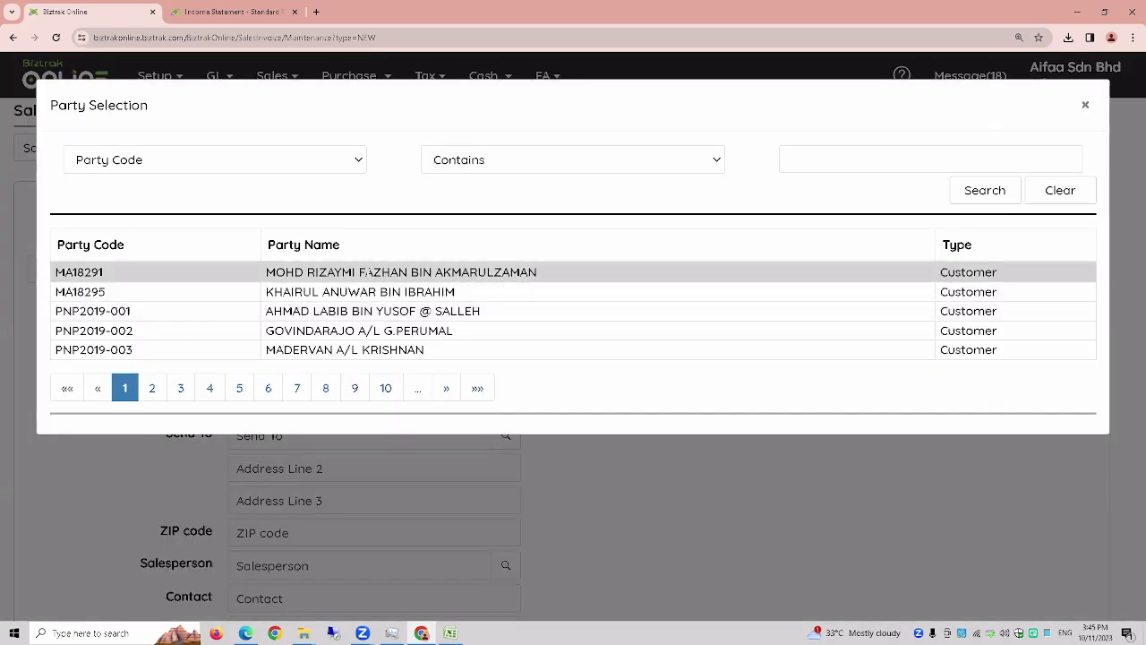
{"action": "left_click", "coordinate": [369, 267]}
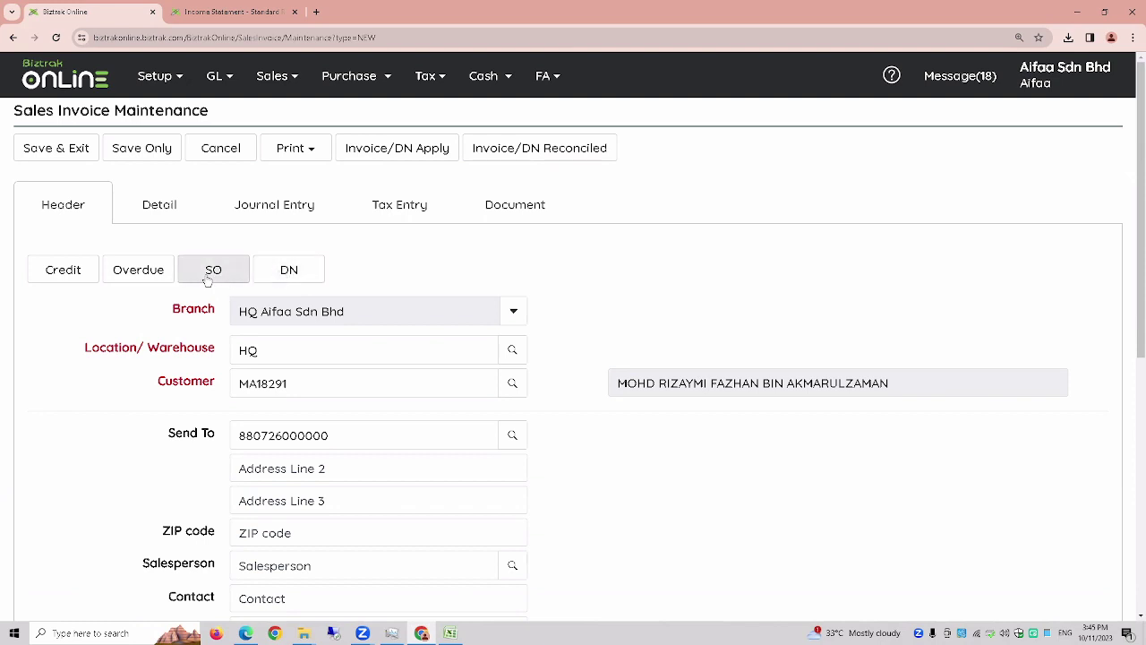
- Pull the Item A line from confirmed sales order 1 into the invoice and view its details
{"action": "left_click", "coordinate": [207, 279]}
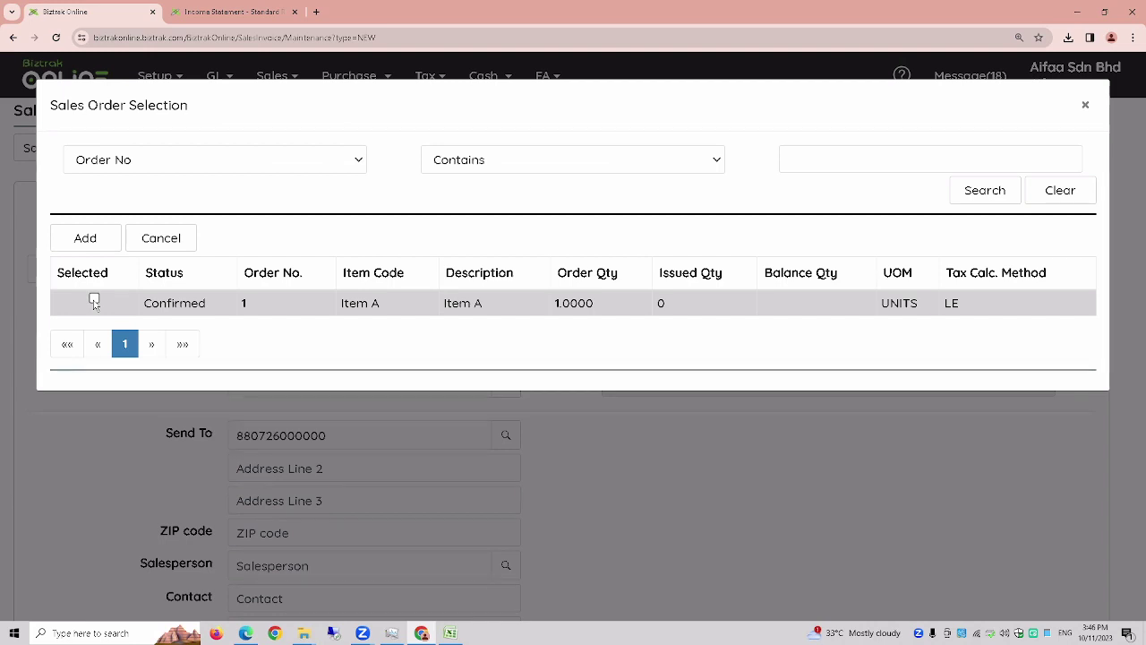
{"action": "left_click", "coordinate": [94, 301]}
{"action": "left_click", "coordinate": [86, 239]}
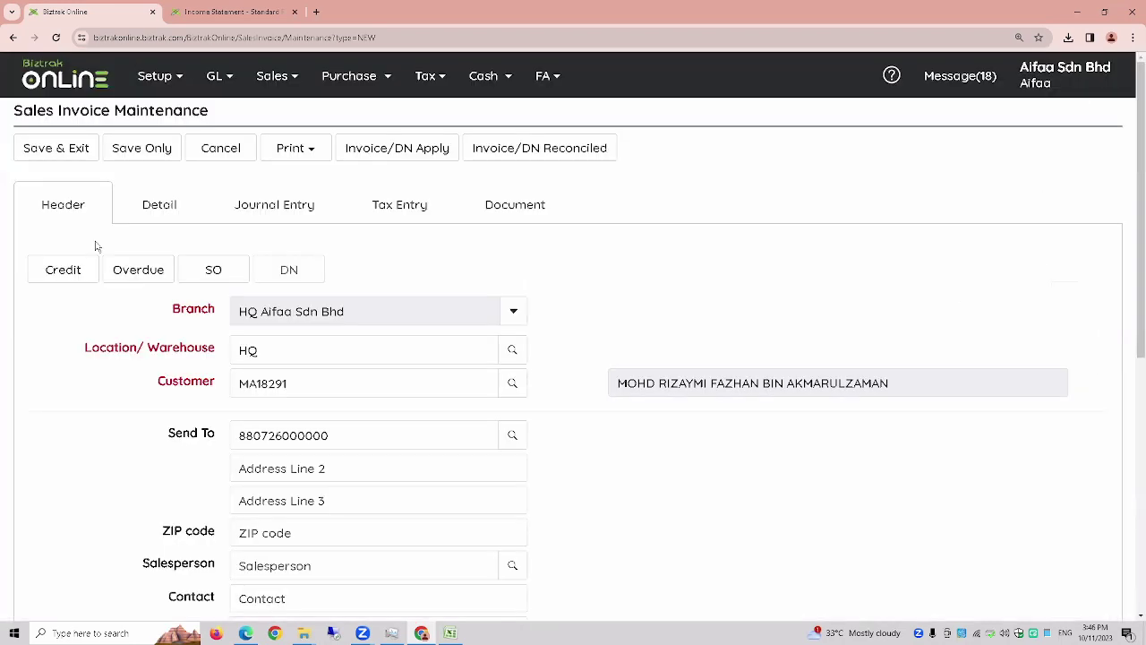
{"action": "left_click", "coordinate": [133, 213]}
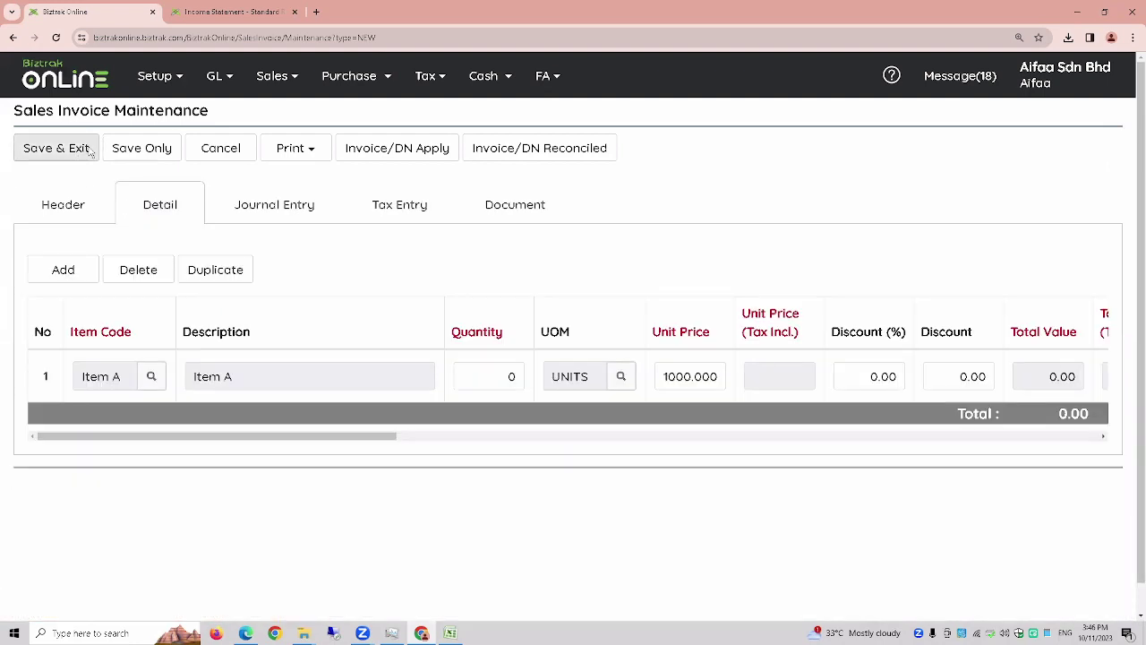
- Fix the invalid quantity by setting Item A to 2, saving invoice 1 at 2,000.00
{"action": "left_click", "coordinate": [90, 151]}
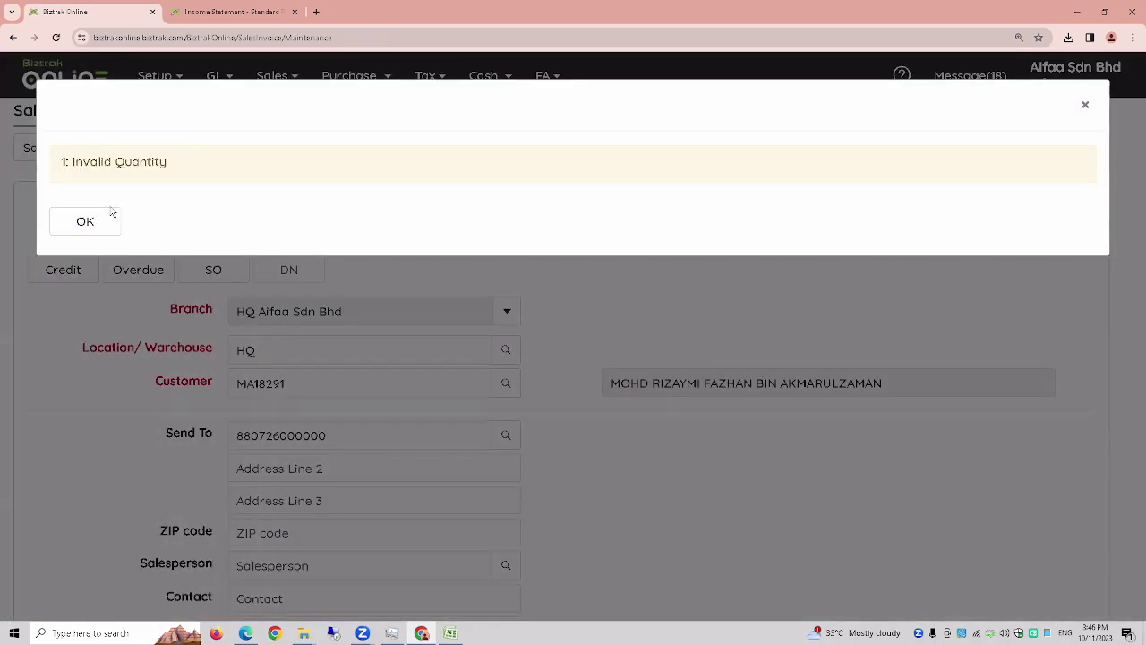
{"action": "left_click", "coordinate": [113, 225]}
{"action": "left_click", "coordinate": [149, 209]}
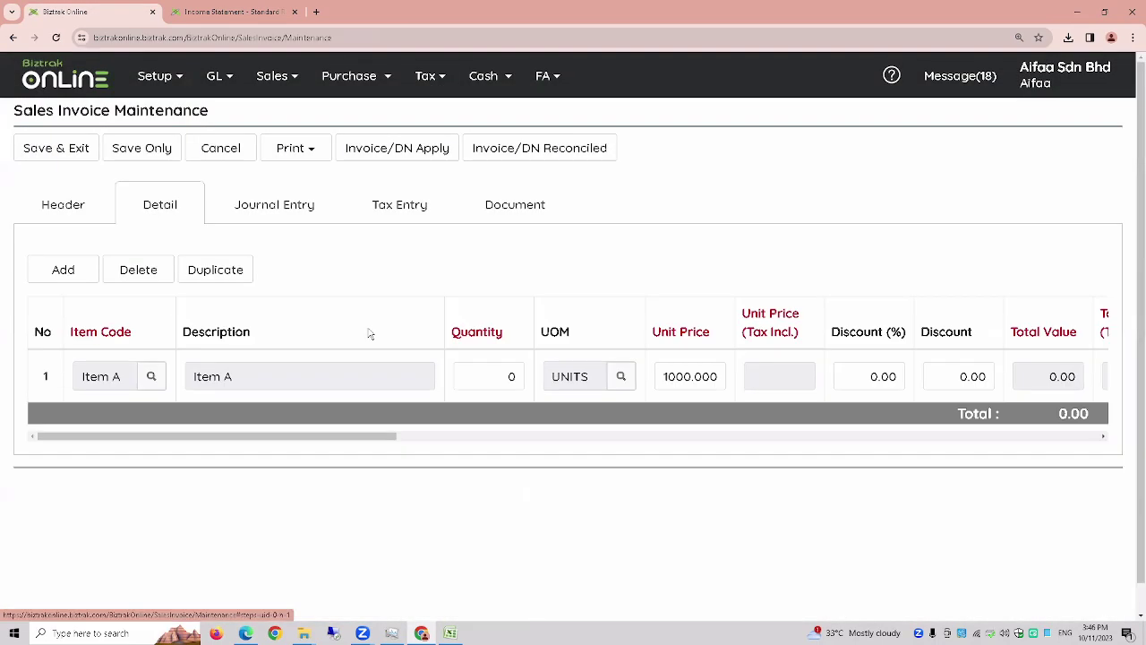
{"action": "left_click", "coordinate": [518, 376]}
{"action": "type", "text": "2"}
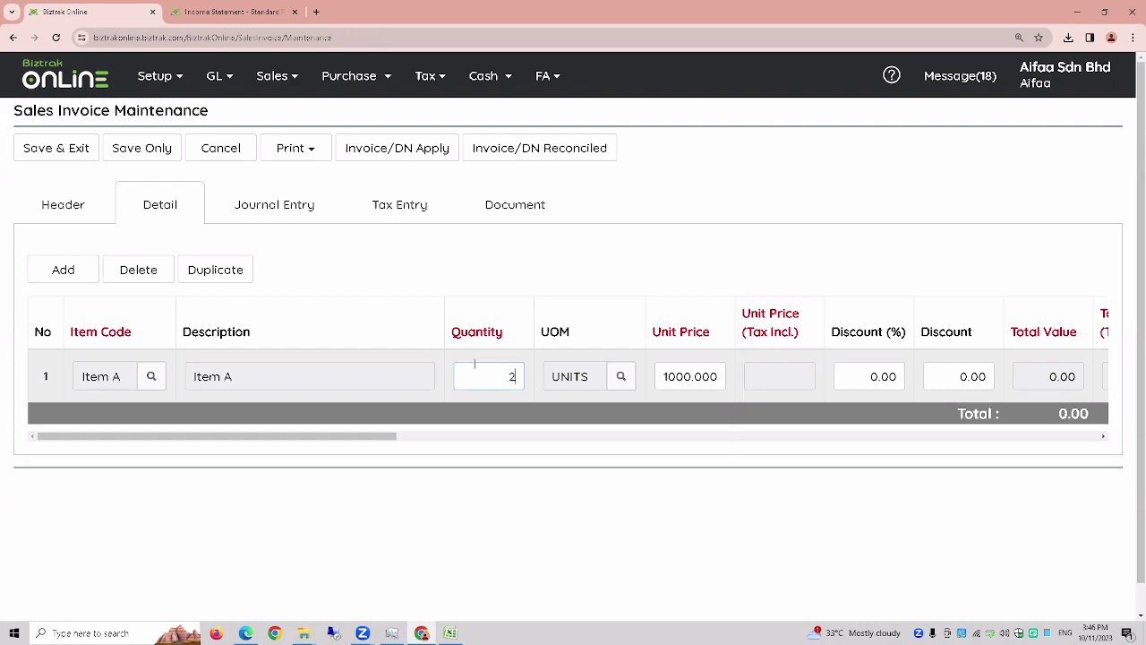
{"action": "left_click", "coordinate": [56, 153]}
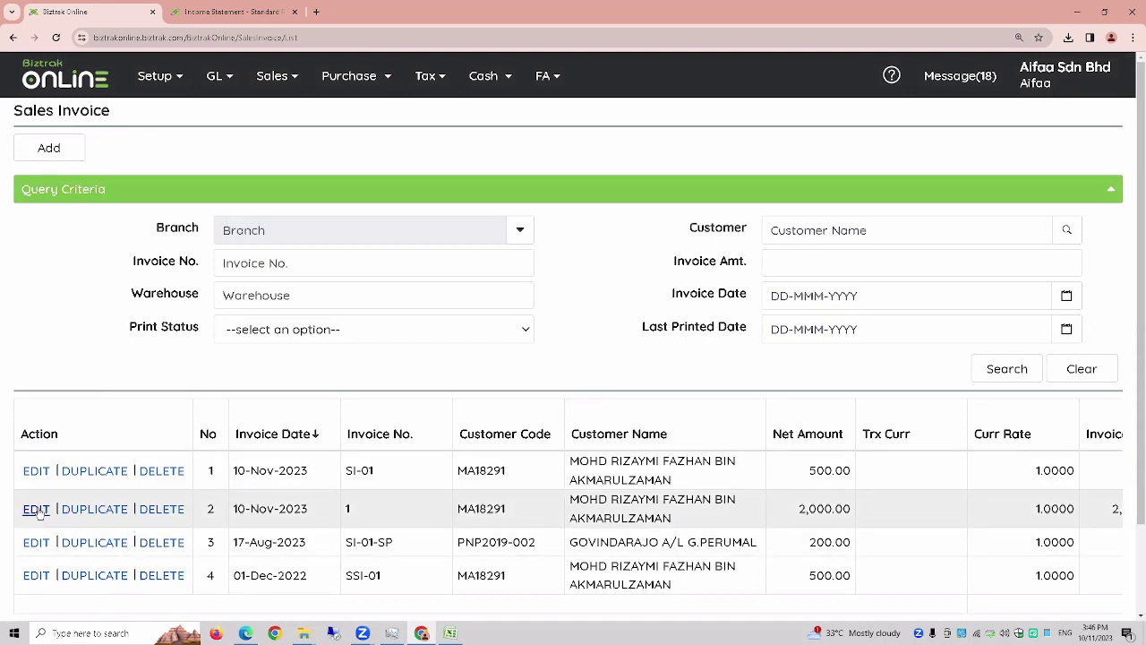
{"action": "scroll", "coordinate": [36, 508], "scroll_direction": "down", "scroll_amount": 2}
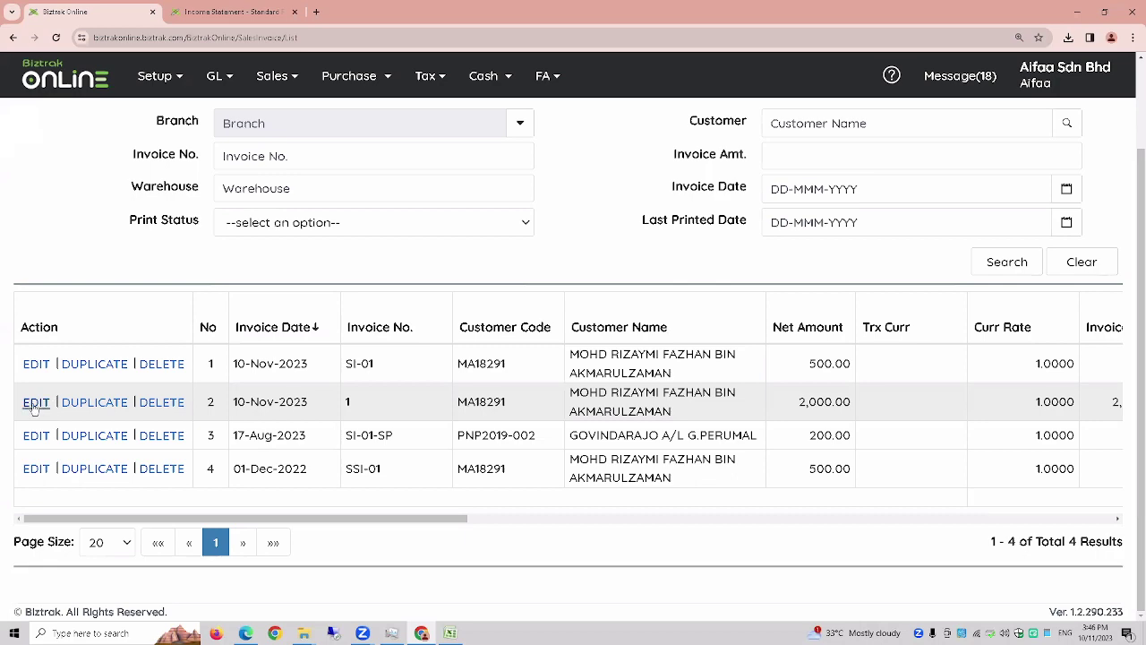
{"action": "scroll", "coordinate": [36, 320], "scroll_direction": "up", "scroll_amount": 1}
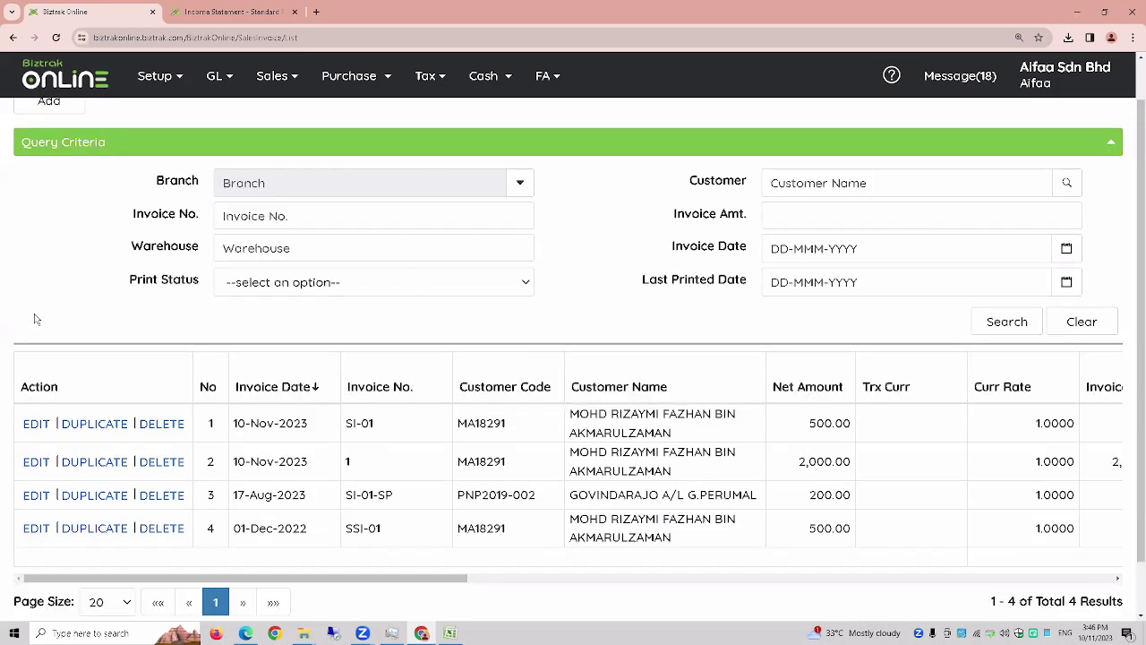
{"action": "scroll", "coordinate": [36, 320], "scroll_direction": "up", "scroll_amount": 1}
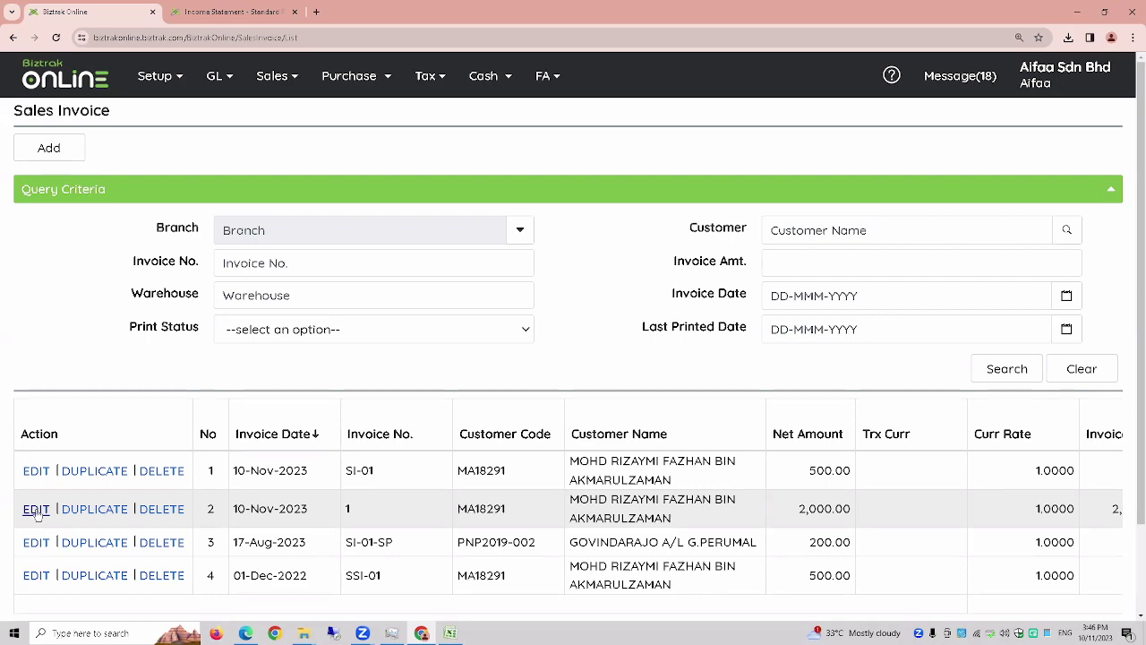
- Save and print invoice 1 as a PDF (2 units of Item A, 2,000.00), then return to the list
{"action": "left_click", "coordinate": [37, 510]}
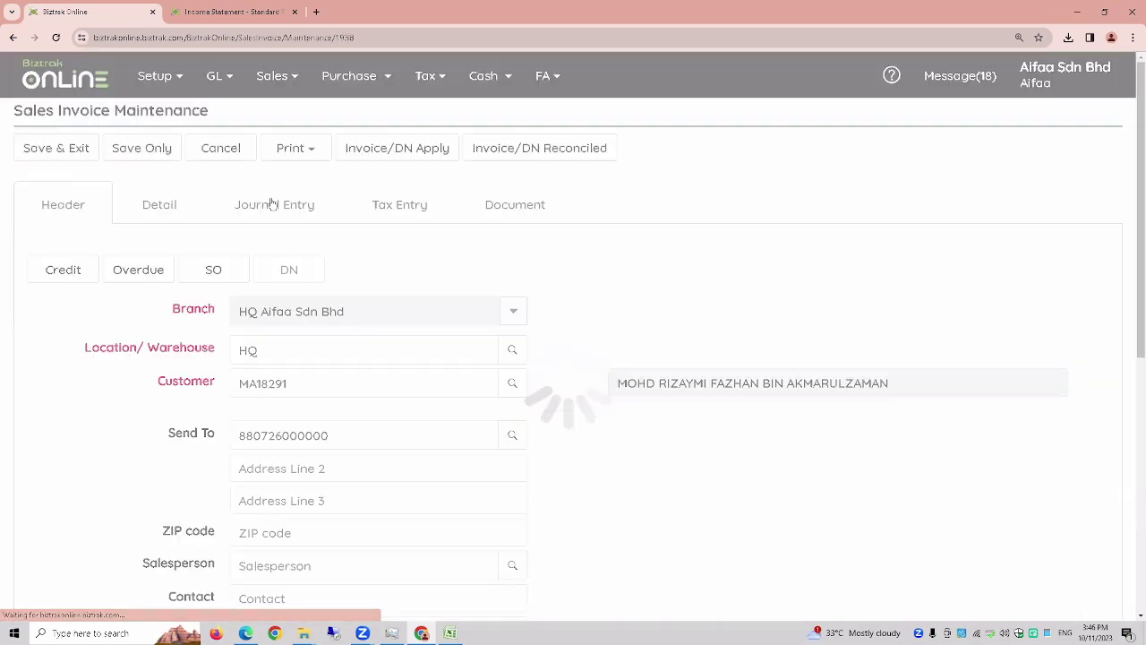
{"action": "left_click", "coordinate": [303, 156]}
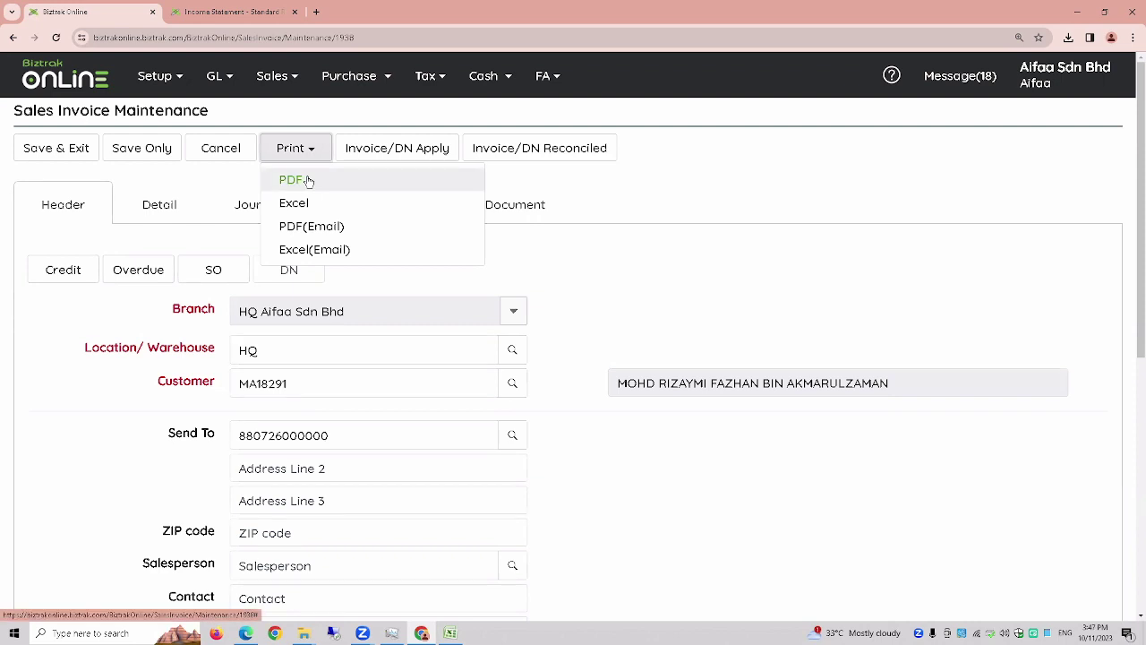
{"action": "left_click", "coordinate": [308, 181]}
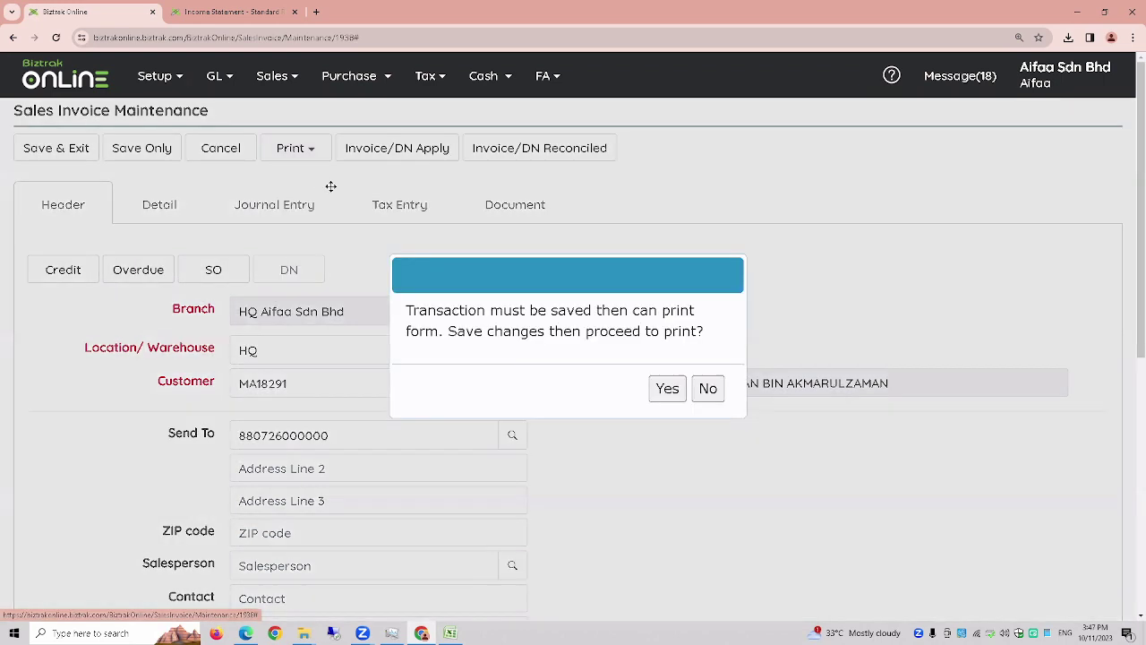
{"action": "left_click", "coordinate": [667, 389]}
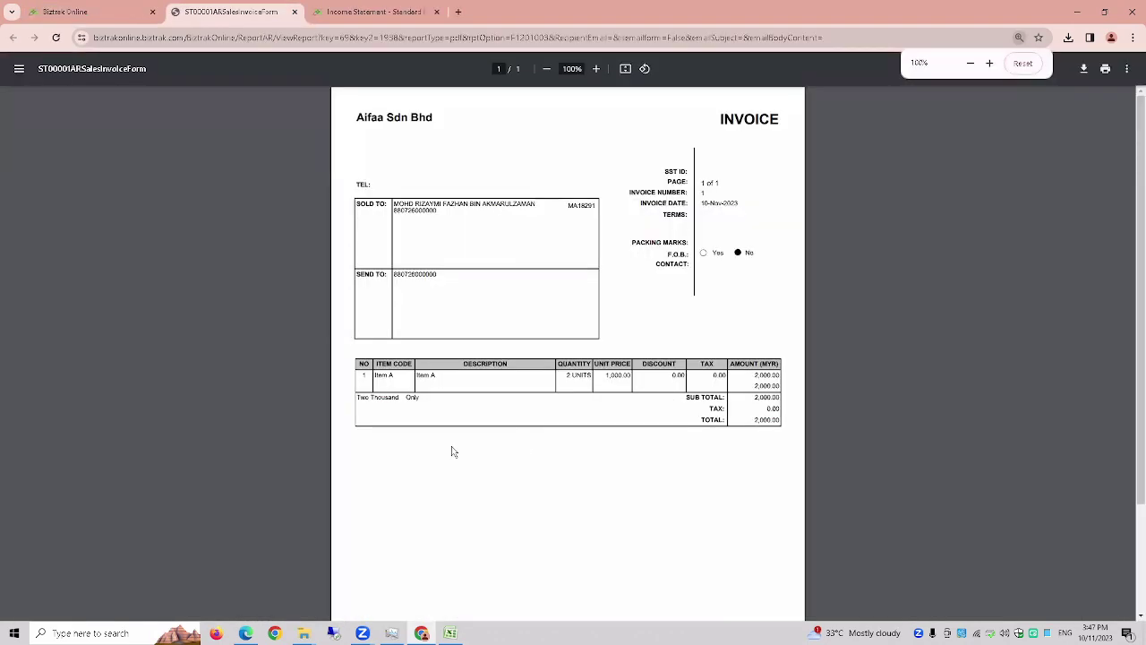
{"action": "scroll", "coordinate": [163, 420], "scroll_direction": "up", "scroll_amount": 2}
{"action": "scroll", "coordinate": [163, 420], "scroll_direction": "up", "scroll_amount": 1}
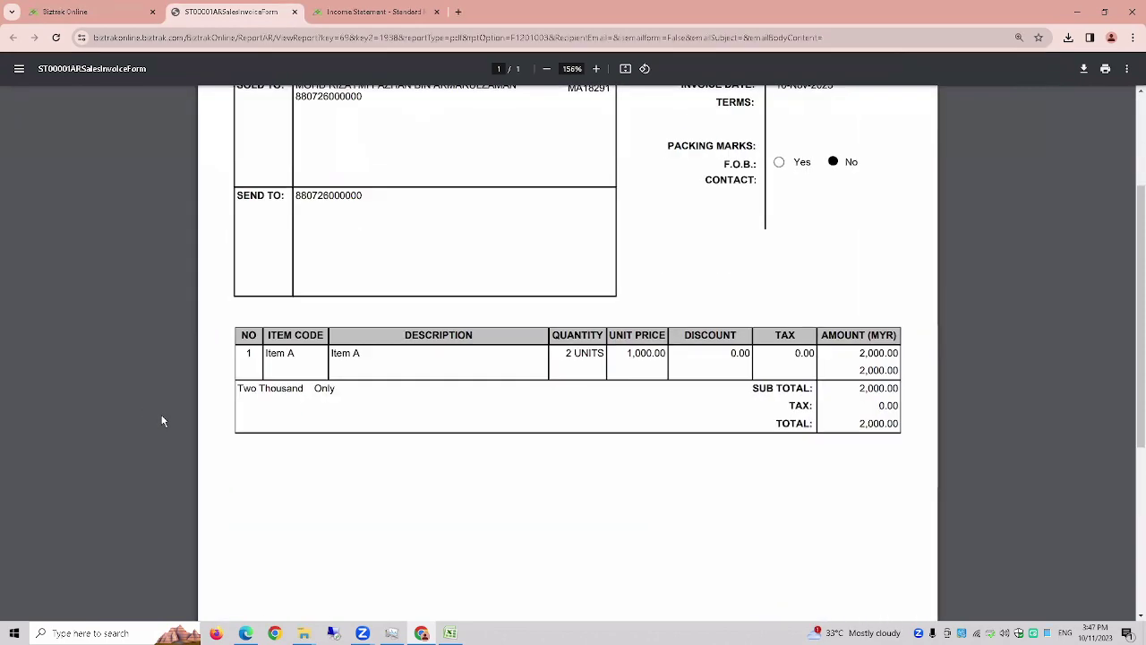
{"action": "scroll", "coordinate": [163, 420], "scroll_direction": "up", "scroll_amount": 1}
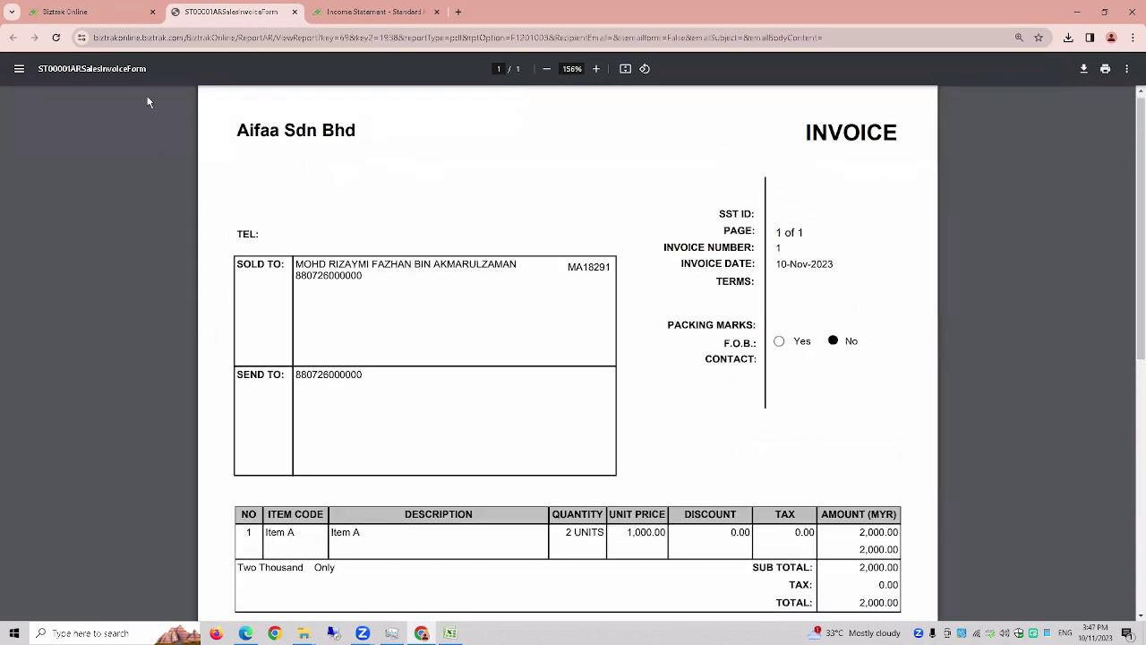
{"action": "left_click", "coordinate": [95, 17]}
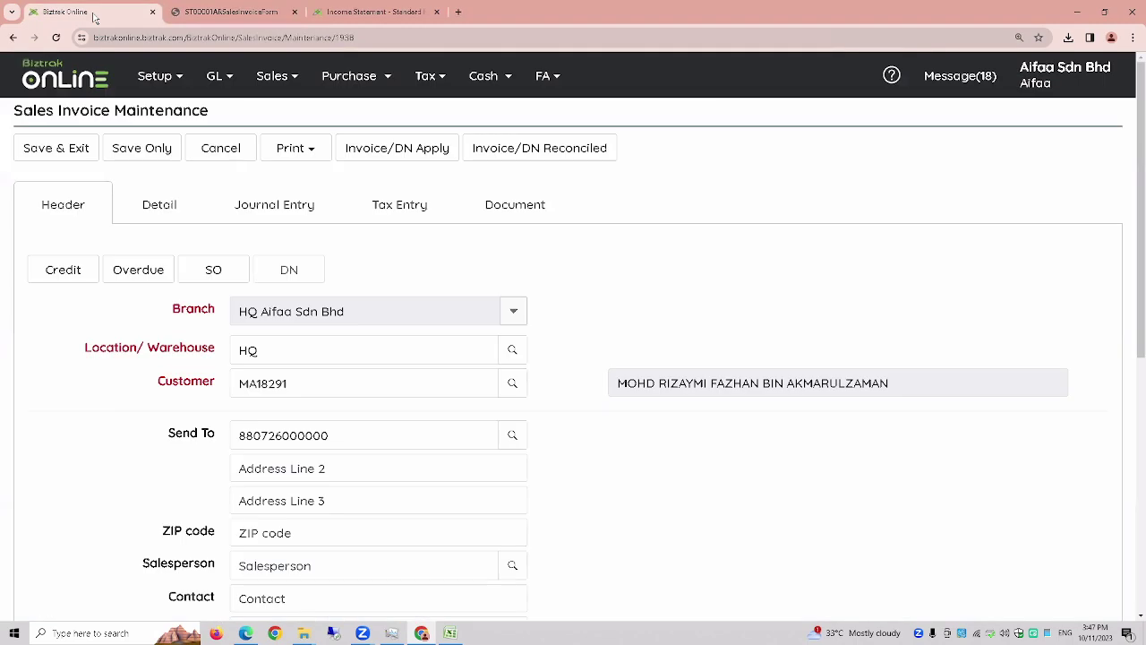
{"action": "left_click", "coordinate": [221, 153]}
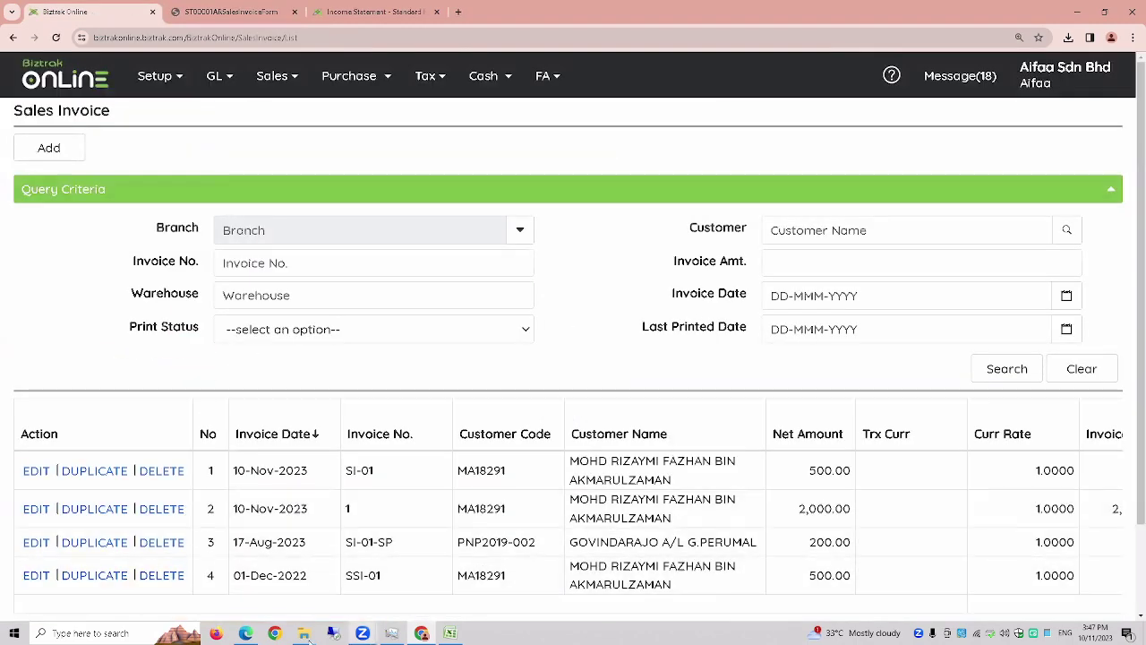
{"action": "left_click", "coordinate": [246, 633]}
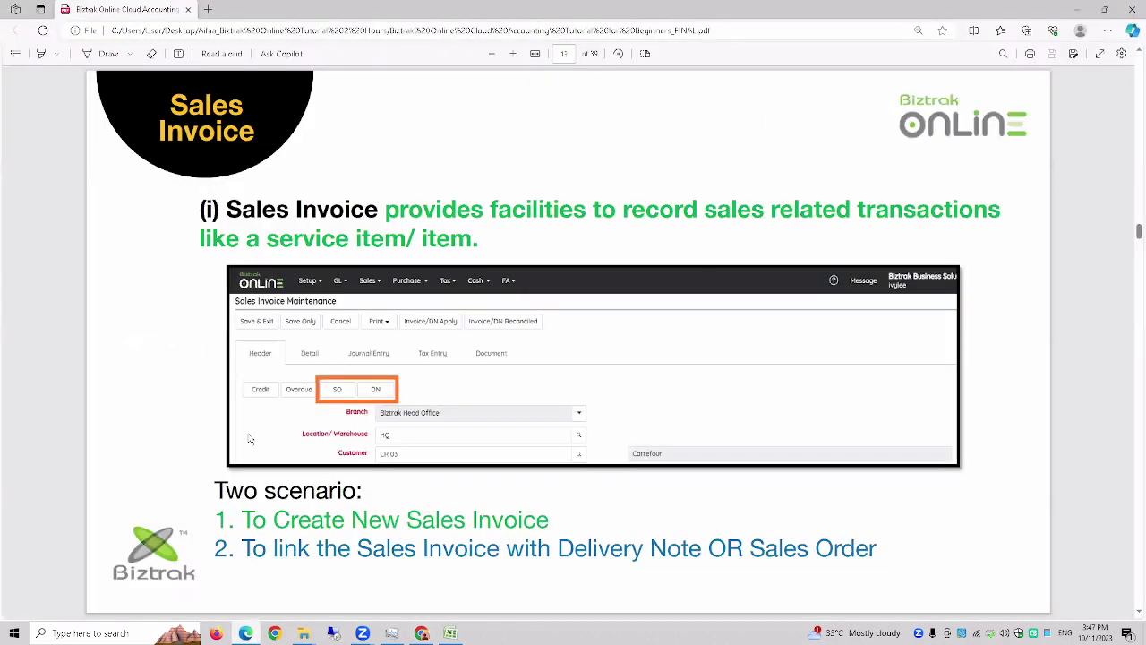
{"action": "left_click", "coordinate": [1100, 54]}
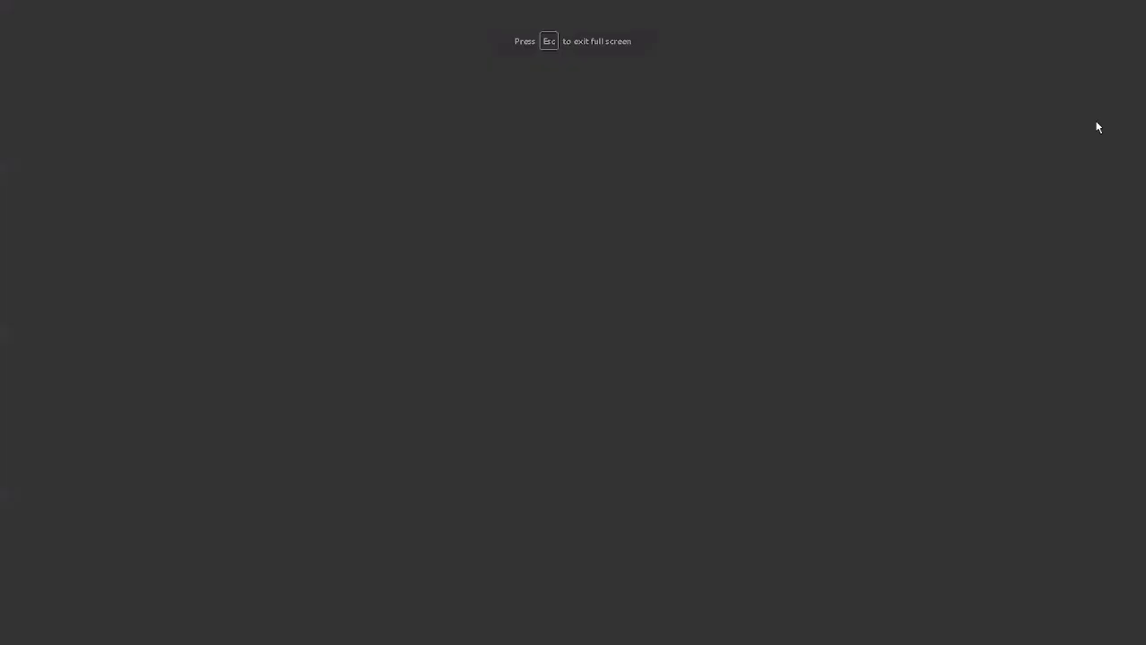
{"action": "key", "text": "Right"}
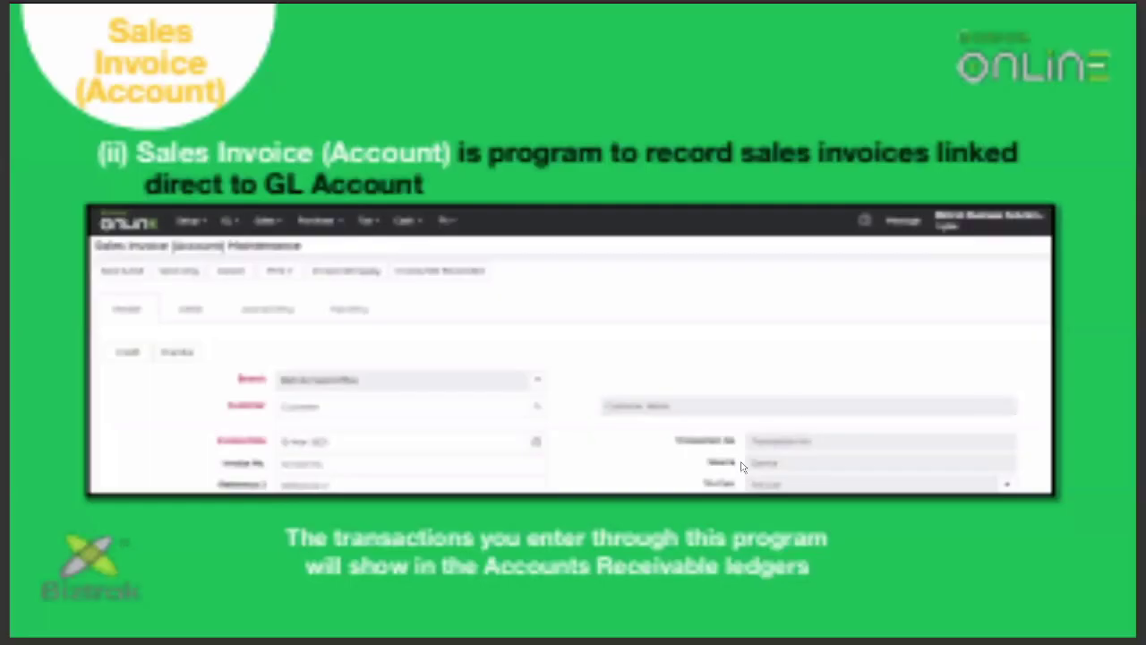
{"action": "key", "text": "Escape"}
- Add a blank account line to a new Sales Invoice (Account) and bring up the chart of accounts
{"action": "left_click", "coordinate": [421, 633]}
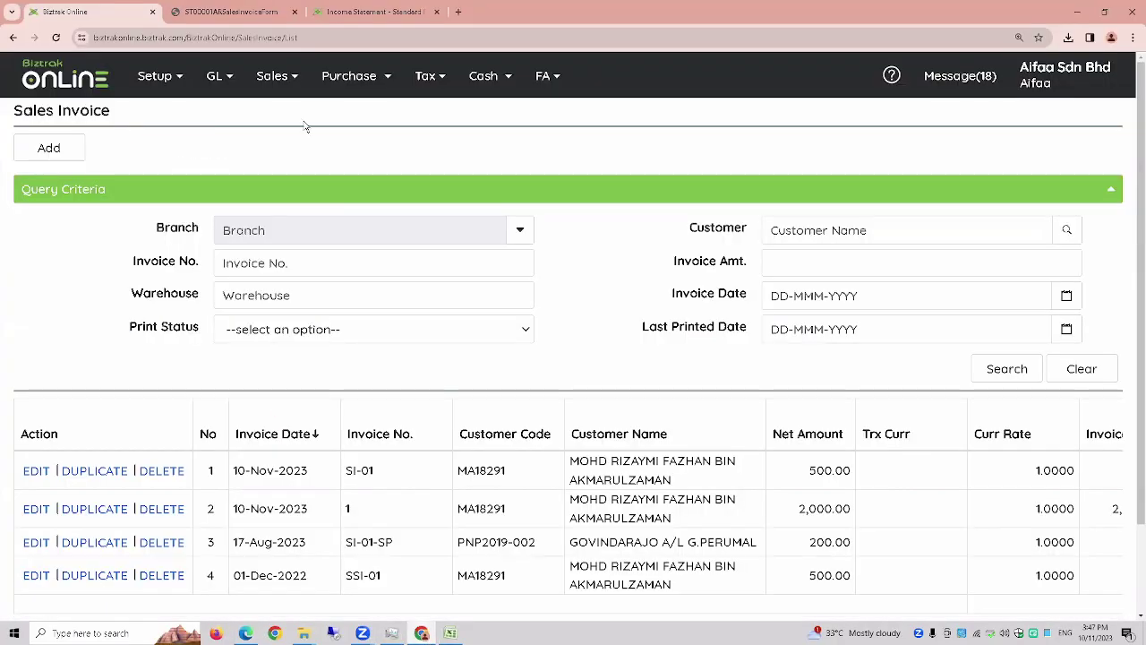
{"action": "left_click", "coordinate": [278, 81]}
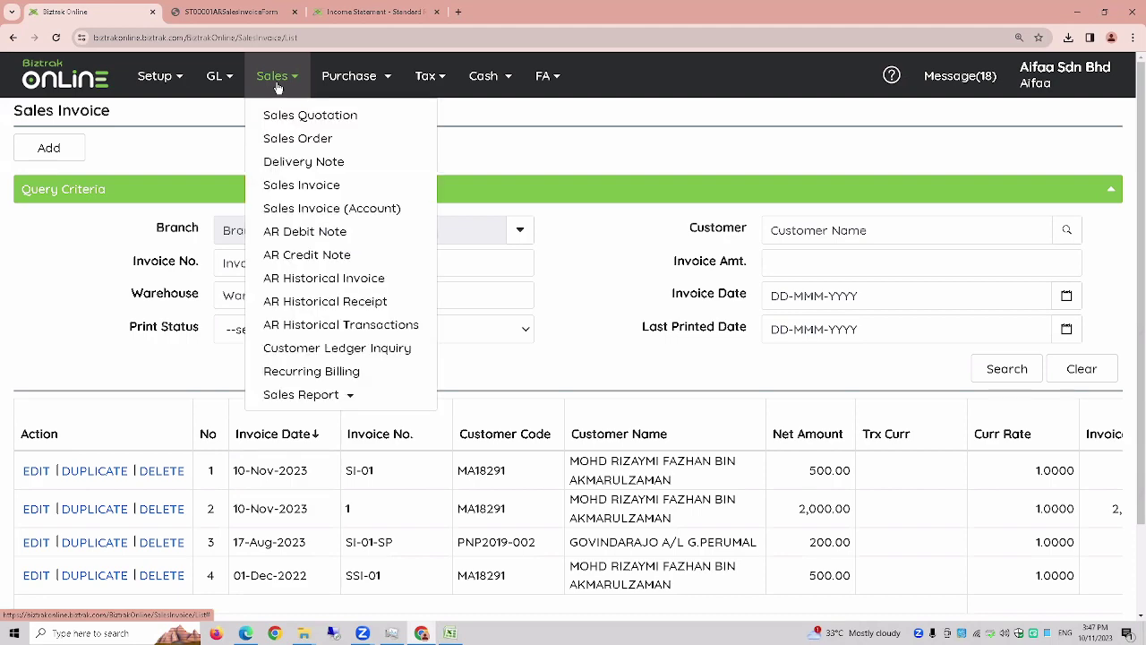
{"action": "left_click", "coordinate": [305, 218]}
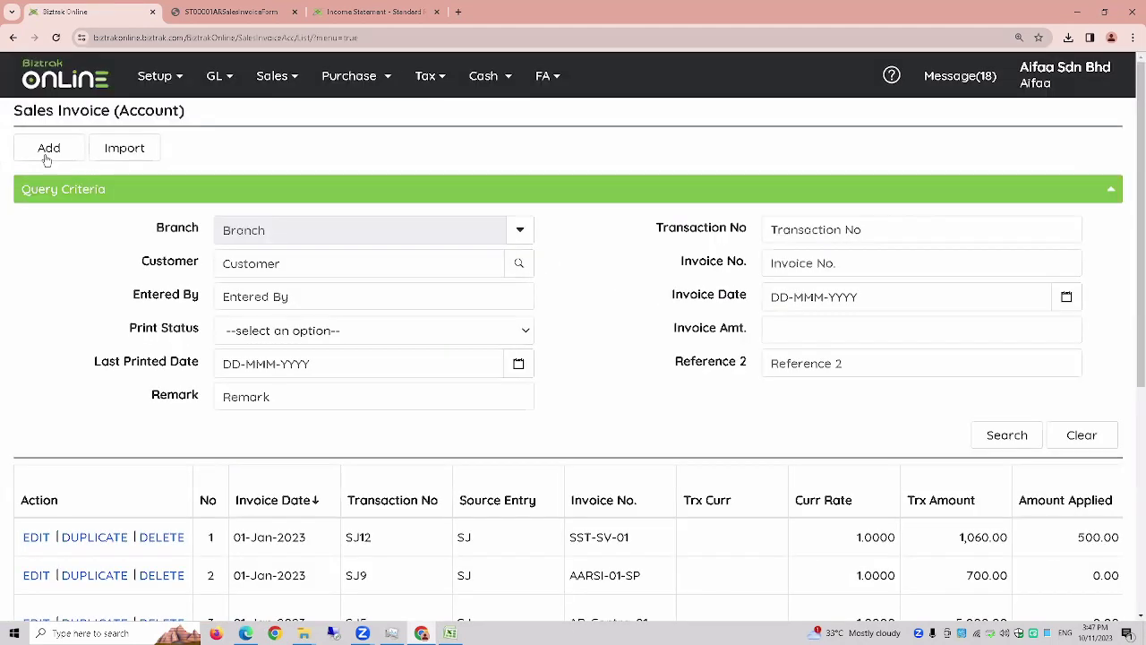
{"action": "left_click", "coordinate": [47, 152]}
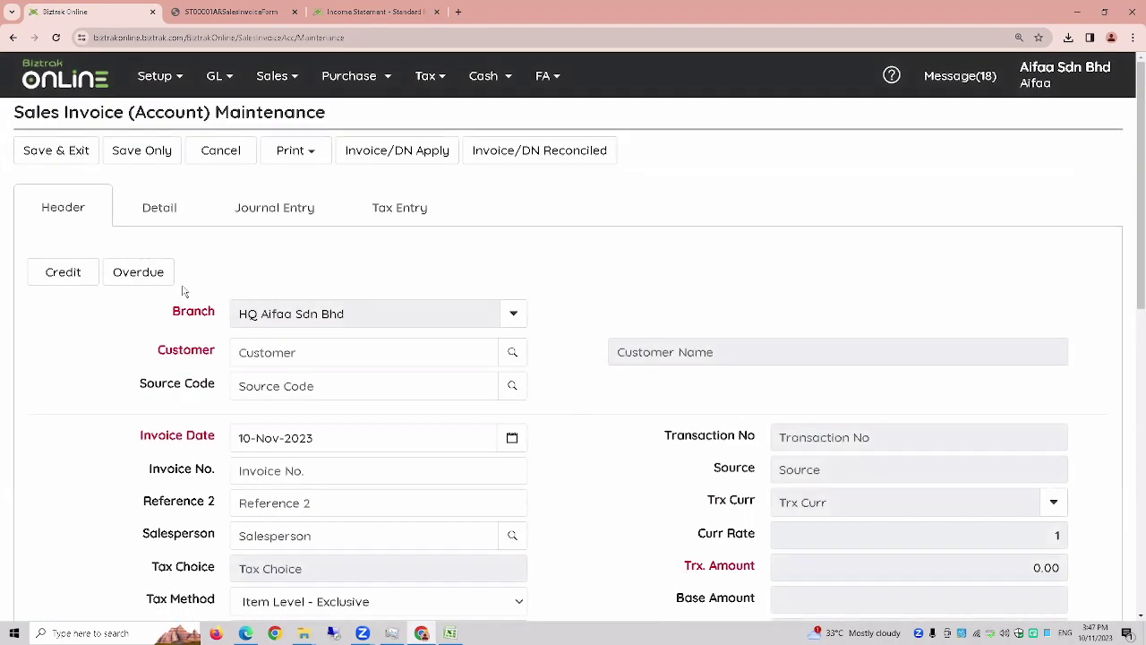
{"action": "left_click", "coordinate": [156, 224]}
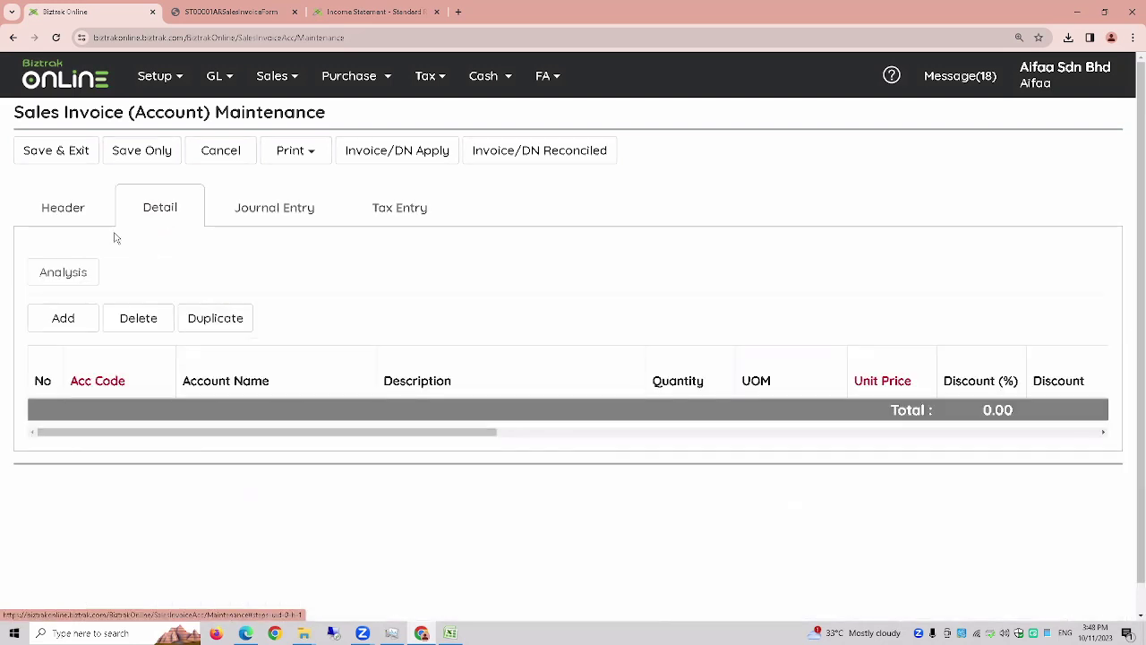
{"action": "left_click", "coordinate": [59, 318]}
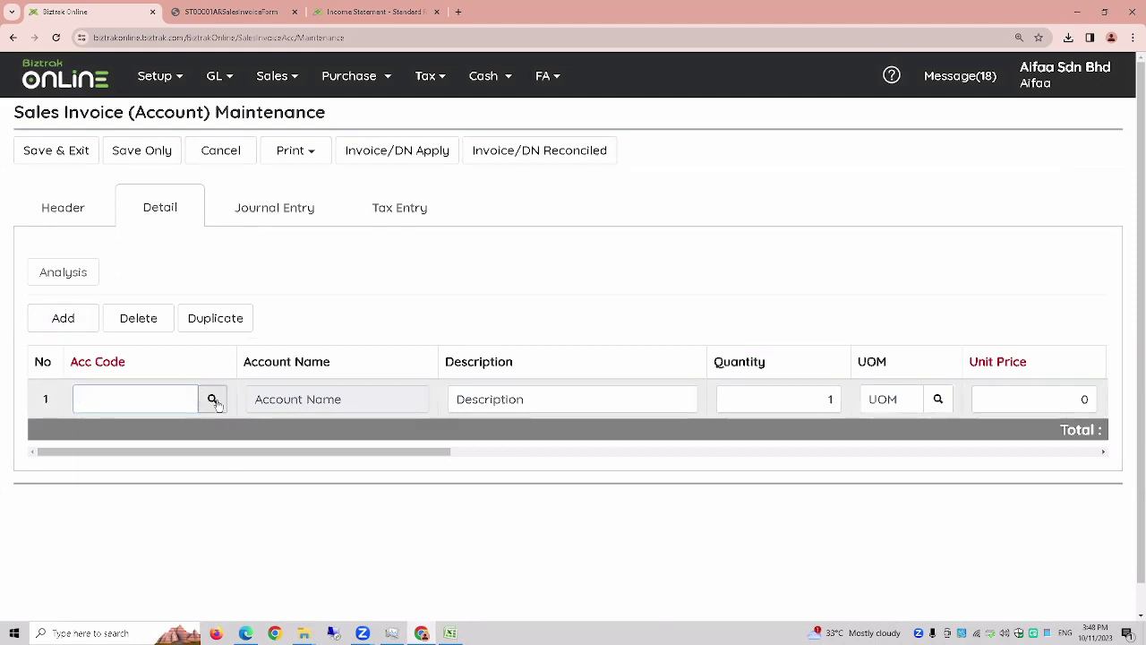
{"action": "left_click", "coordinate": [214, 401]}
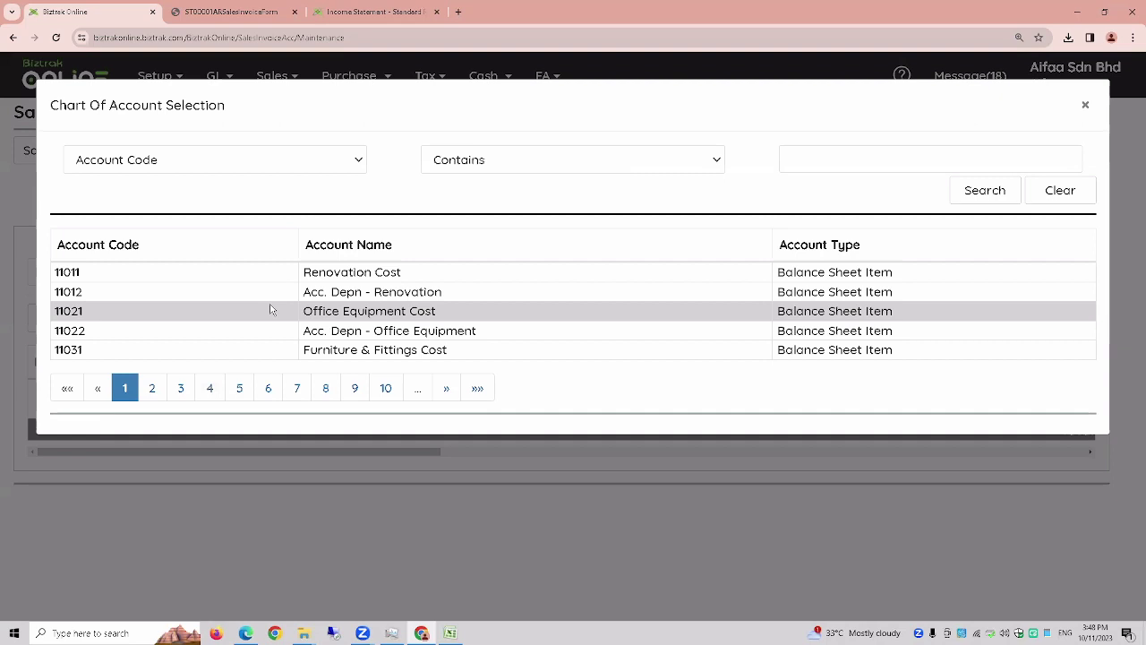
- Search accounts whose Account Name contains SALES and move to the second page of results
{"action": "left_click", "coordinate": [299, 170]}
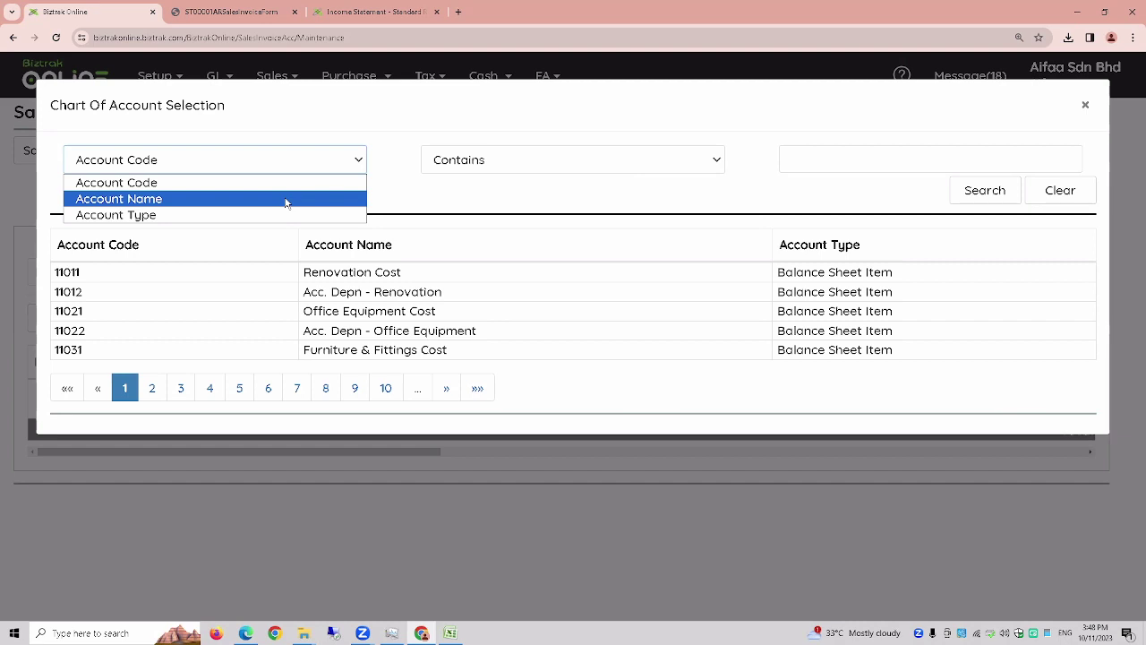
{"action": "left_click", "coordinate": [143, 165]}
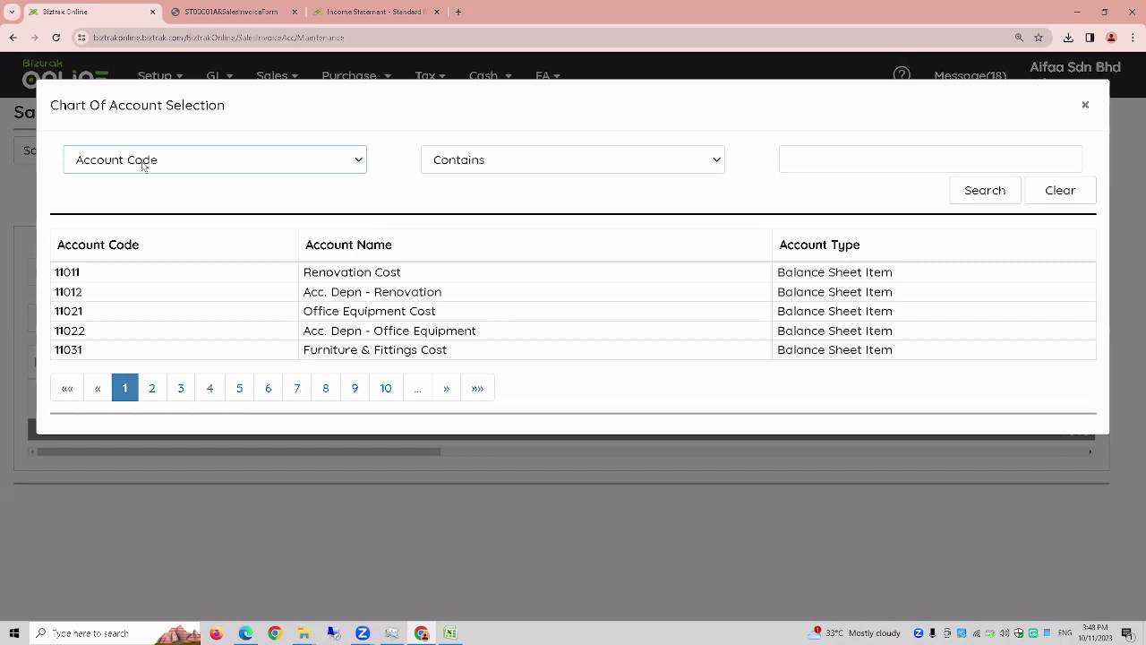
{"action": "left_click", "coordinate": [143, 165]}
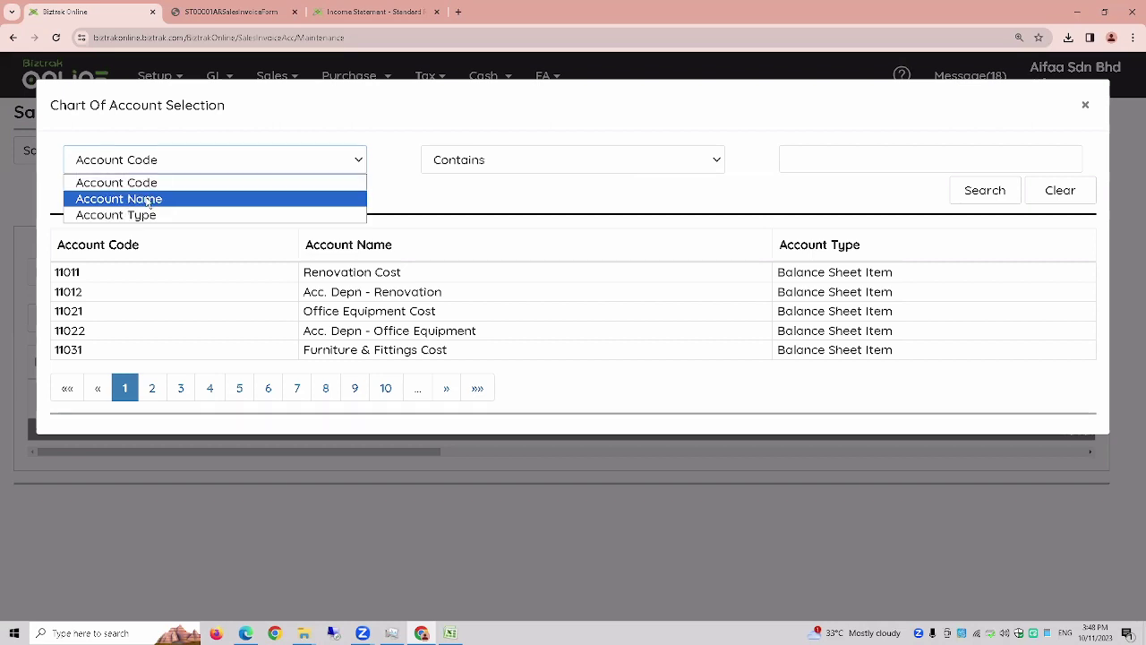
{"action": "left_click", "coordinate": [154, 198]}
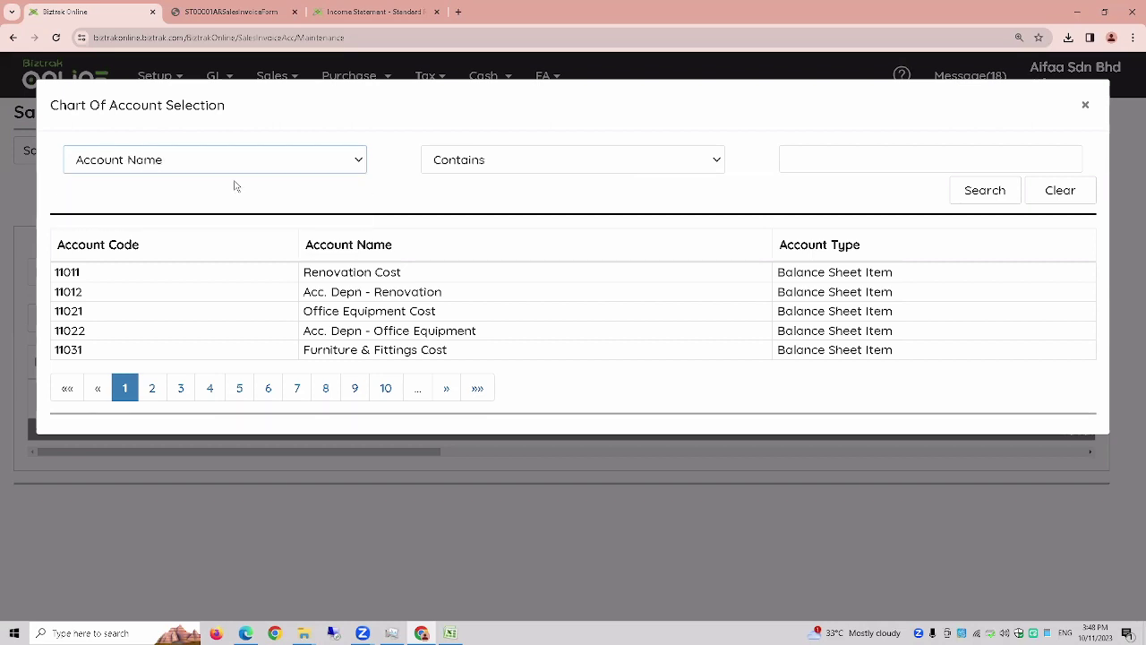
{"action": "left_click", "coordinate": [874, 160]}
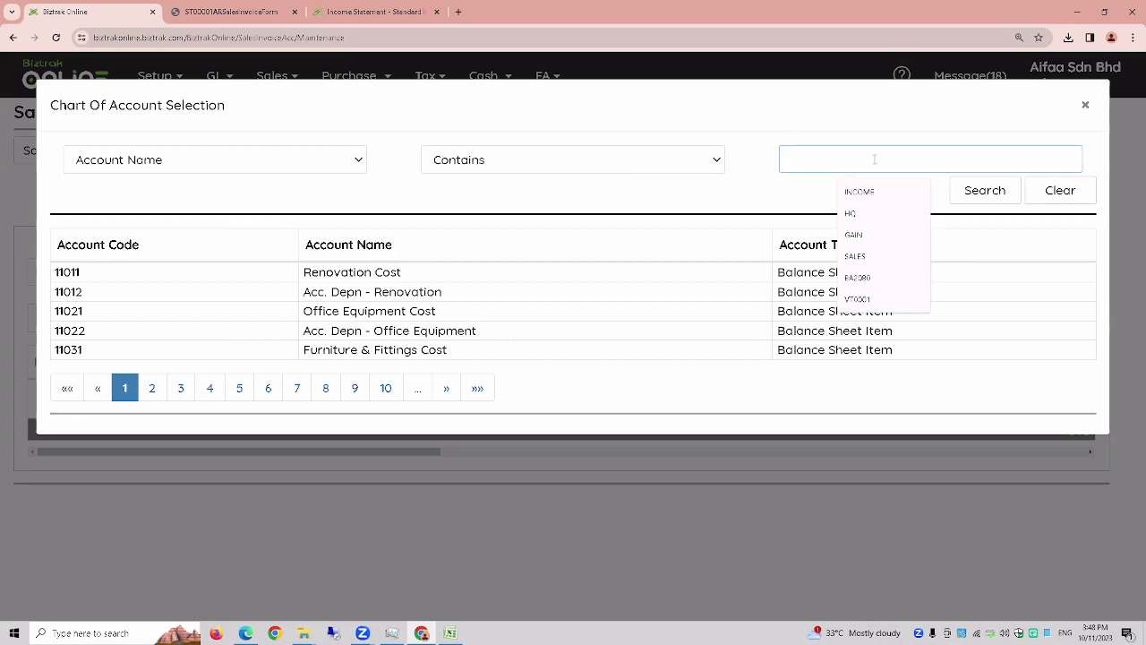
{"action": "type", "text": "CO"}
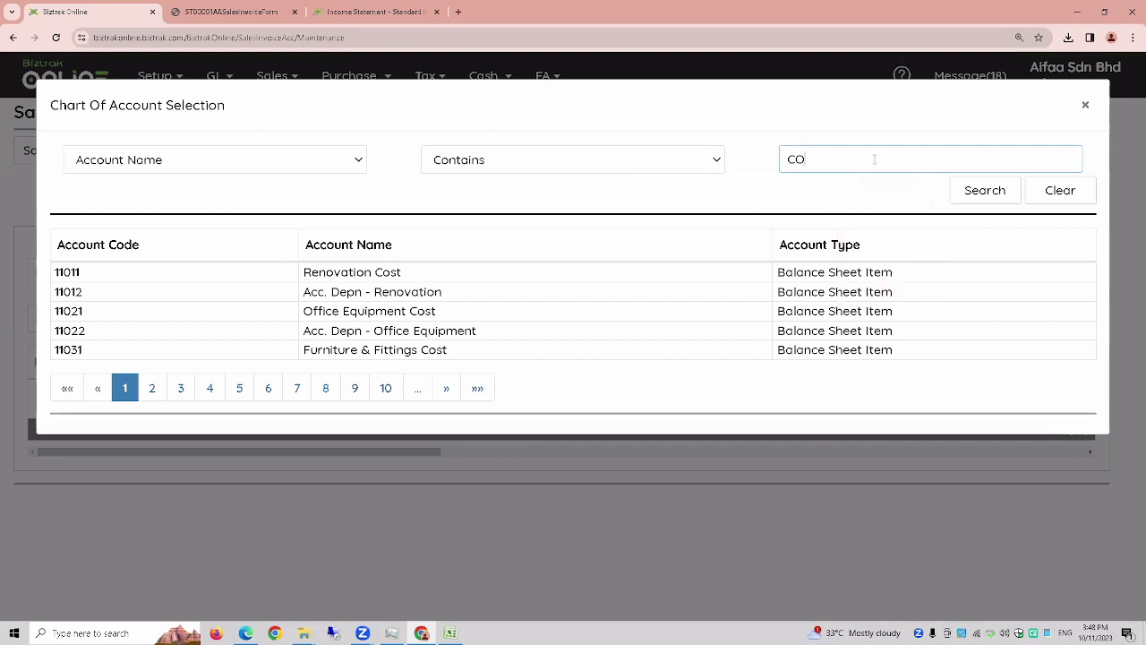
{"action": "key", "text": "BackSpace"}
{"action": "key", "text": "BackSpace"}
{"action": "type", "text": "SALES"}
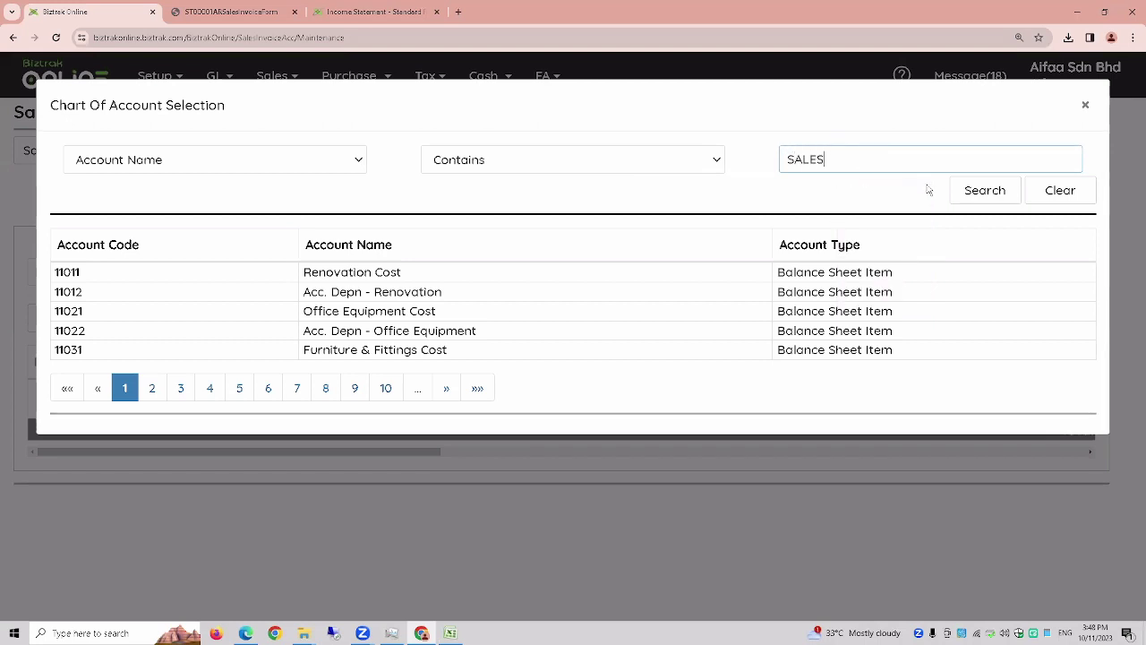
{"action": "left_click", "coordinate": [981, 190]}
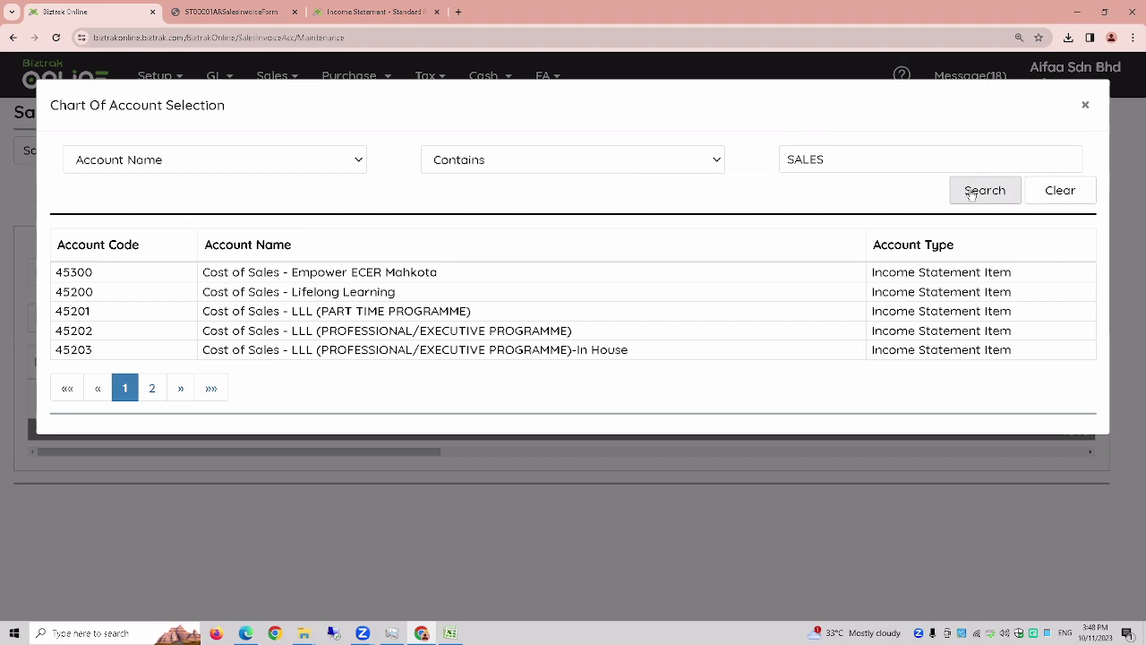
{"action": "left_click_drag", "start_coordinate": [834, 159], "coordinate": [749, 160]}
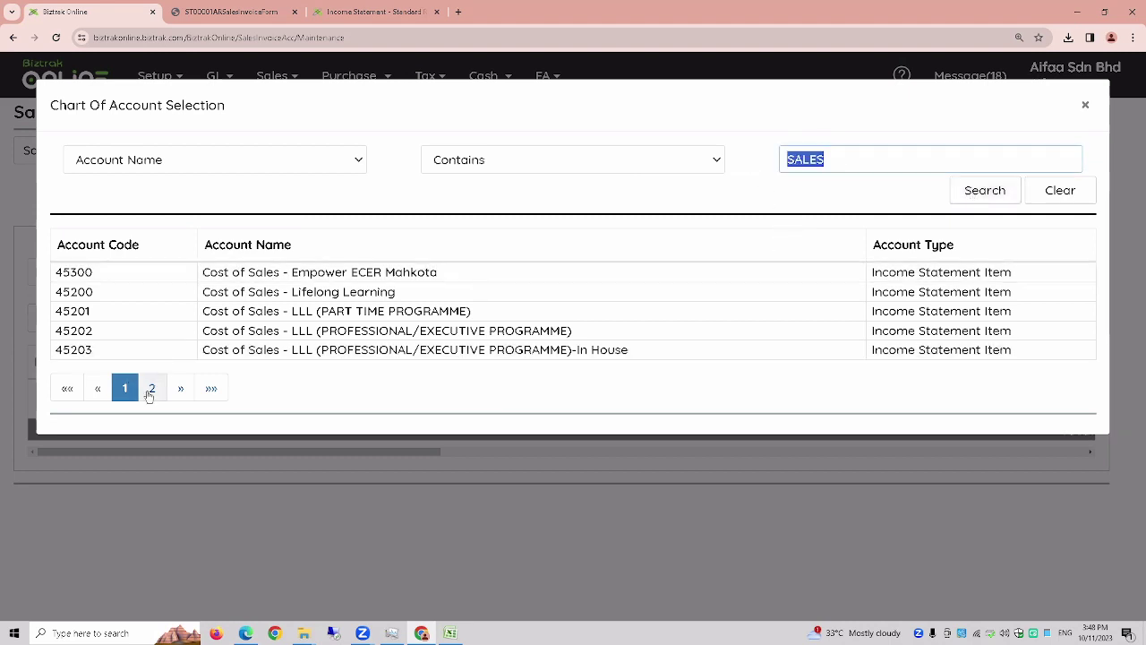
{"action": "left_click", "coordinate": [151, 388]}
- Pick account 45100, price the line at 100, assign the customer, and save invoice 2
{"action": "left_click", "coordinate": [316, 272]}
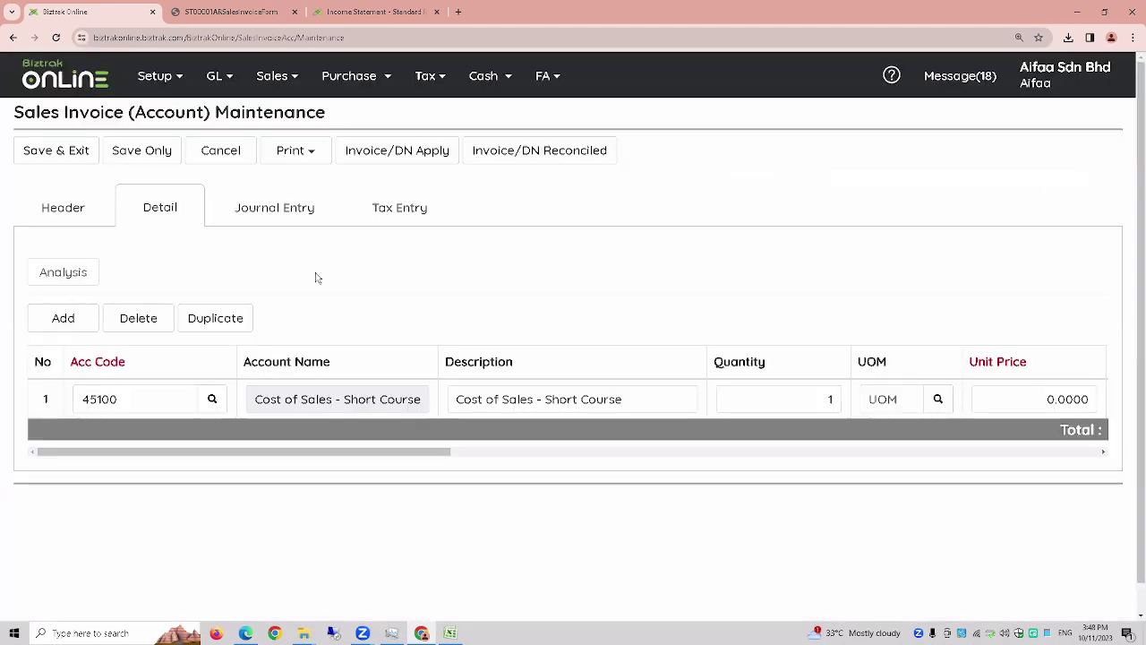
{"action": "left_click", "coordinate": [1019, 397]}
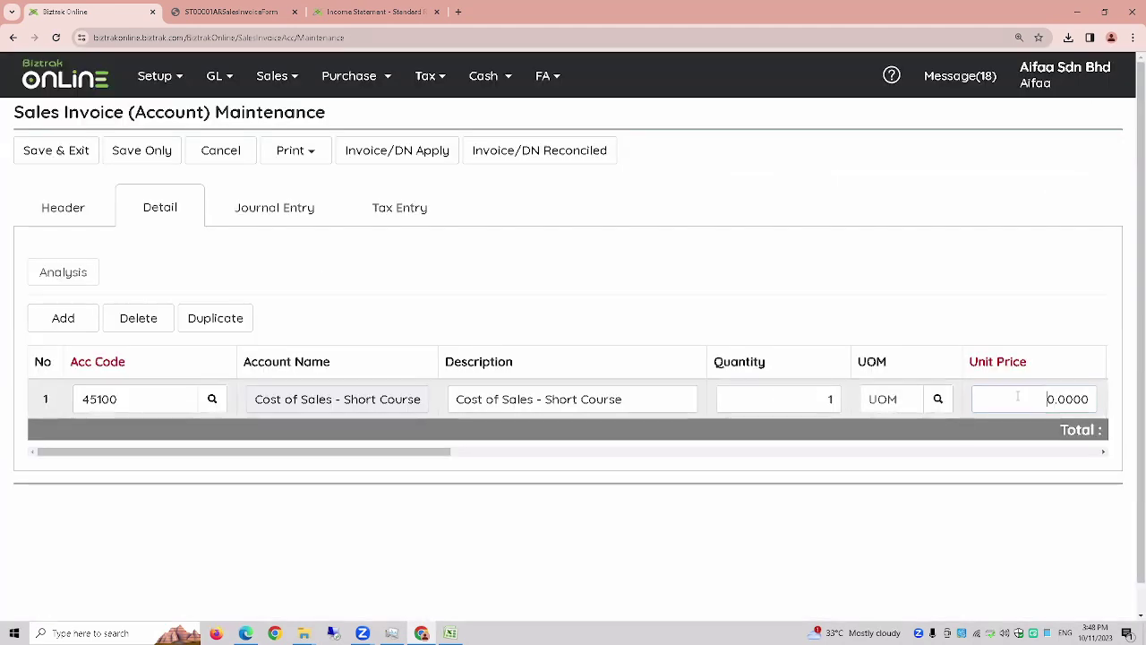
{"action": "type", "text": "10"}
{"action": "key", "text": "Tab"}
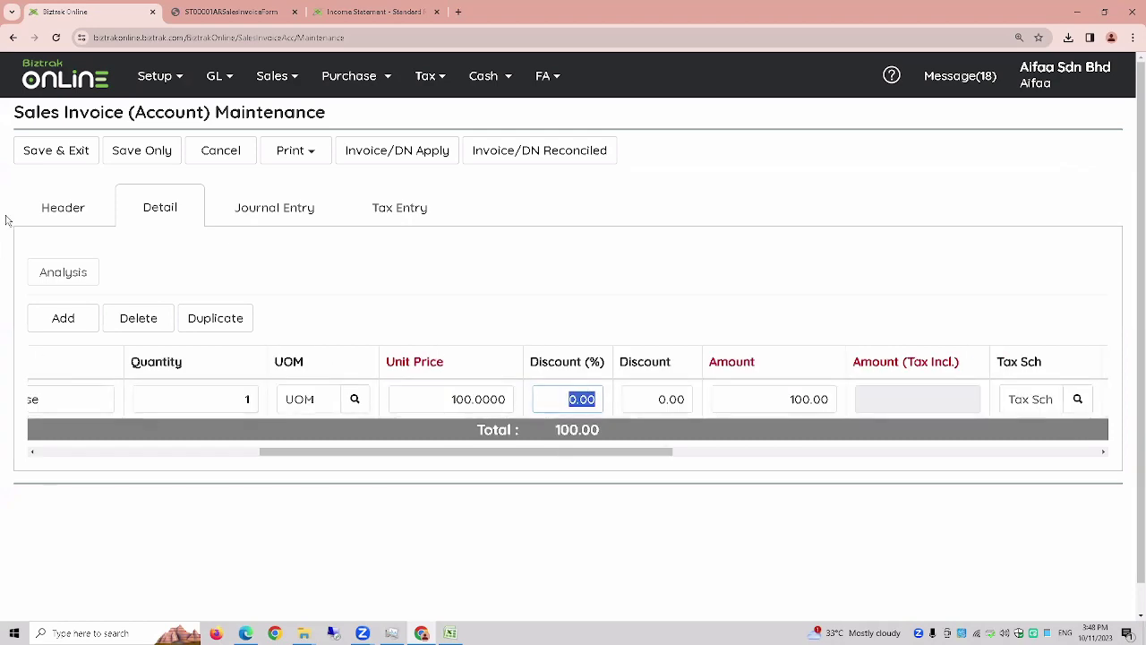
{"action": "left_click", "coordinate": [56, 152]}
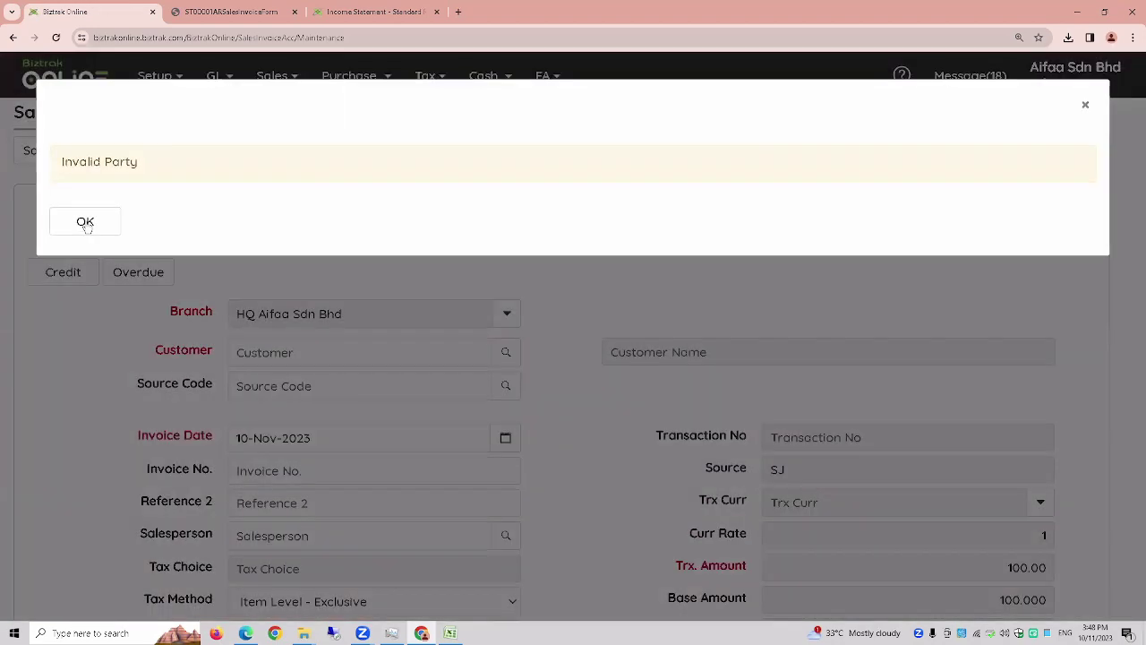
{"action": "left_click", "coordinate": [84, 220]}
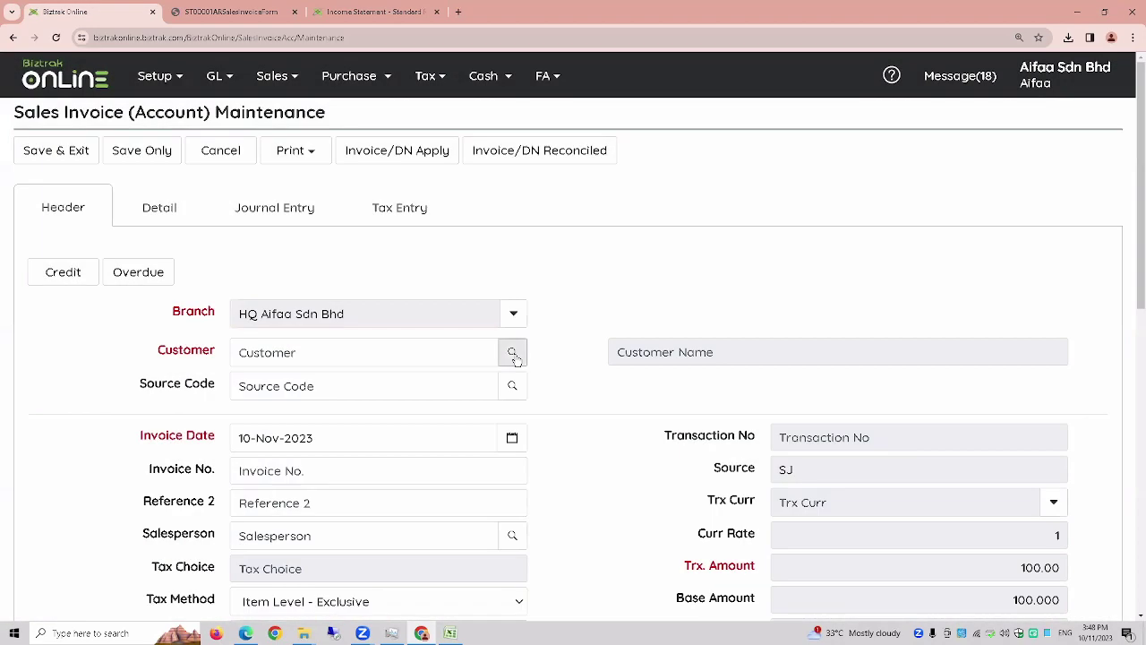
{"action": "left_click", "coordinate": [506, 352]}
{"action": "left_click", "coordinate": [367, 289]}
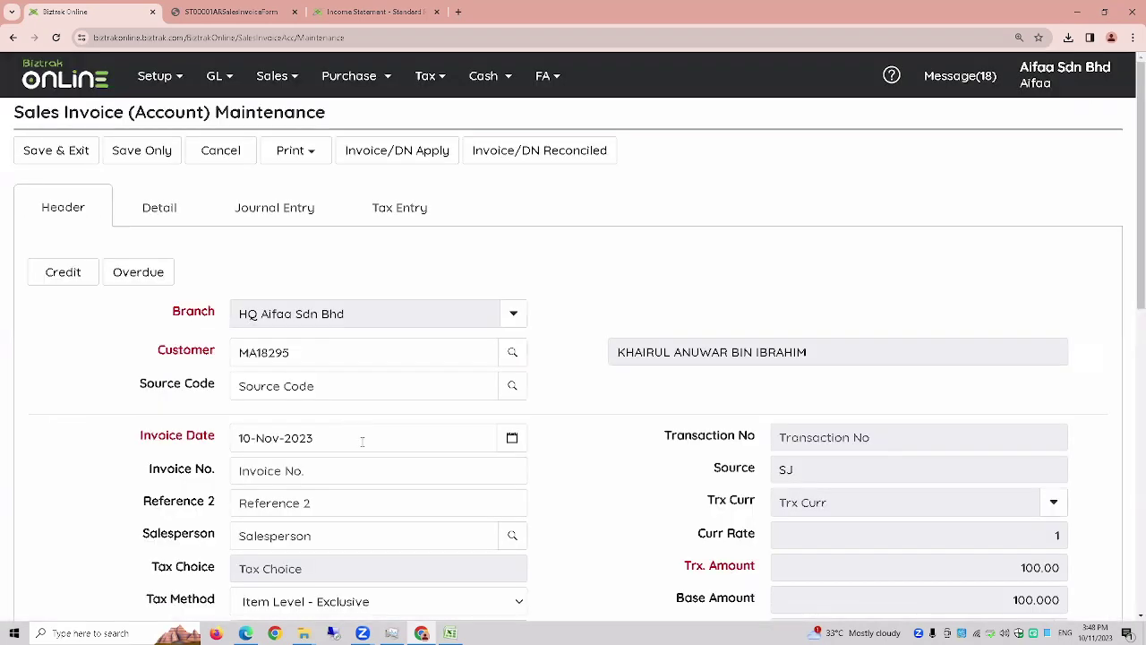
{"action": "left_click", "coordinate": [70, 153]}
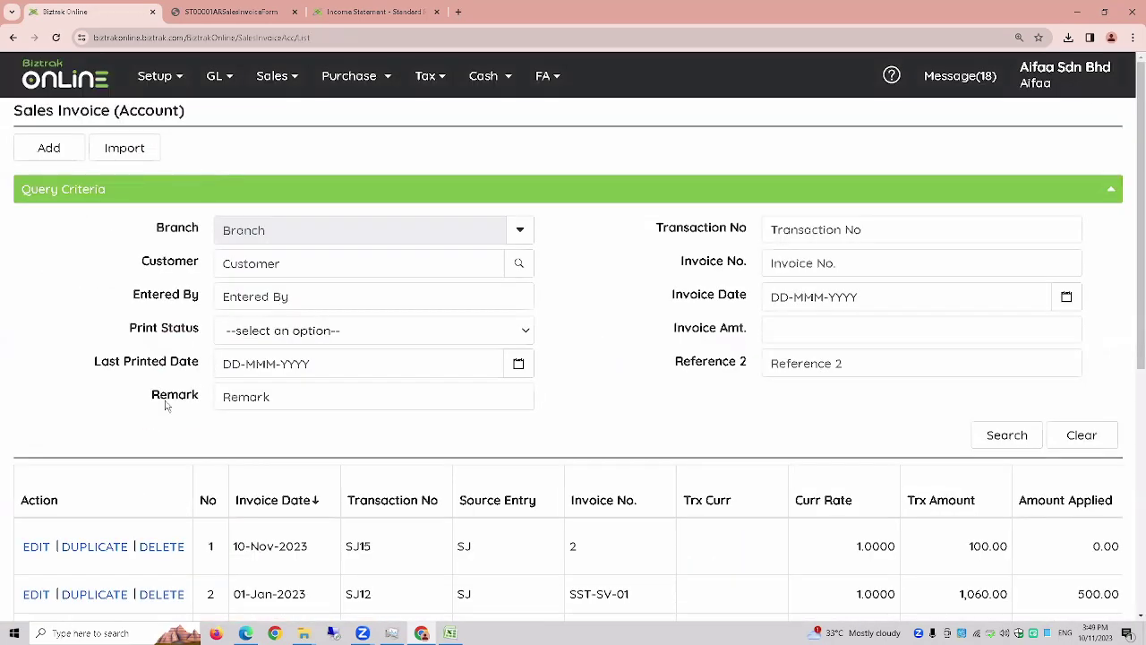
- Open the Sales Invoice (Account) import page
{"action": "scroll", "coordinate": [100, 408], "scroll_direction": "down", "scroll_amount": 1}
{"action": "scroll", "coordinate": [101, 408], "scroll_direction": "down", "scroll_amount": 4}
{"action": "scroll", "coordinate": [100, 408], "scroll_direction": "up", "scroll_amount": 5}
{"action": "left_click", "coordinate": [121, 156]}
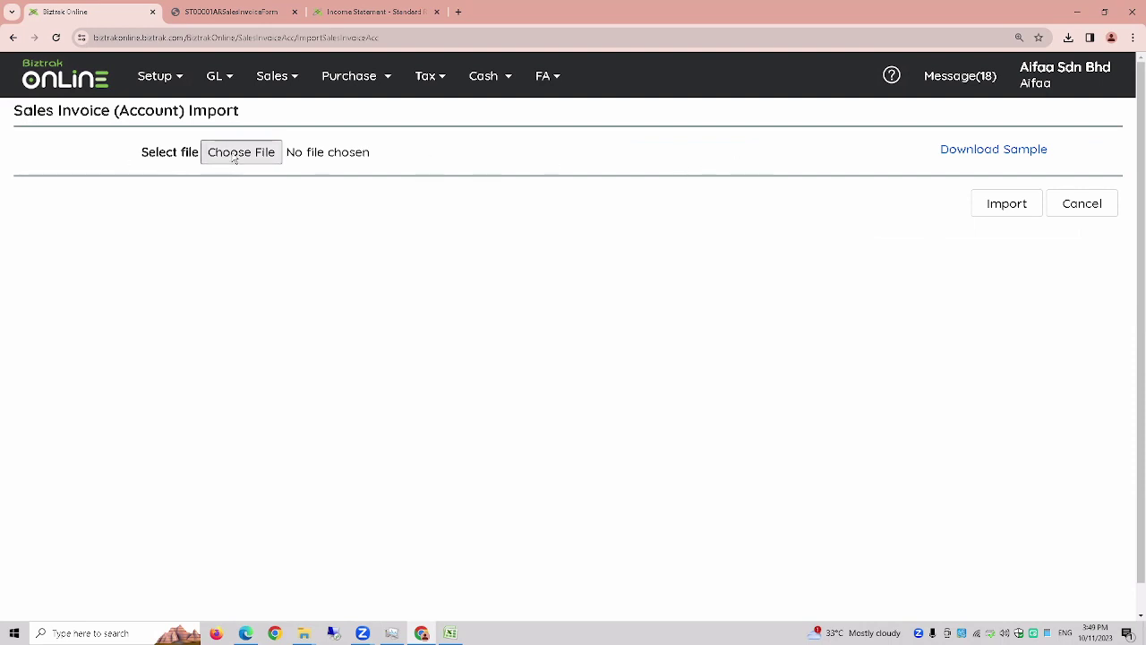
- Skip choosing an import file, then download the sample and open SalesInvoice(Account) (1).csv in Excel
{"action": "left_click", "coordinate": [240, 153]}
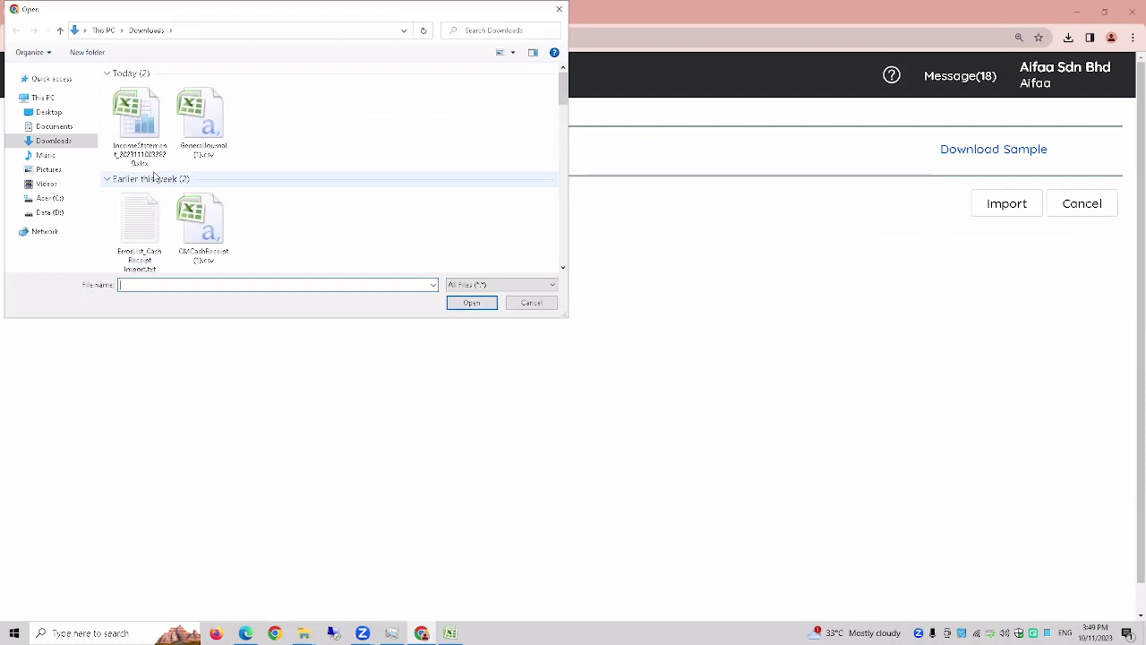
{"action": "left_click", "coordinate": [560, 11]}
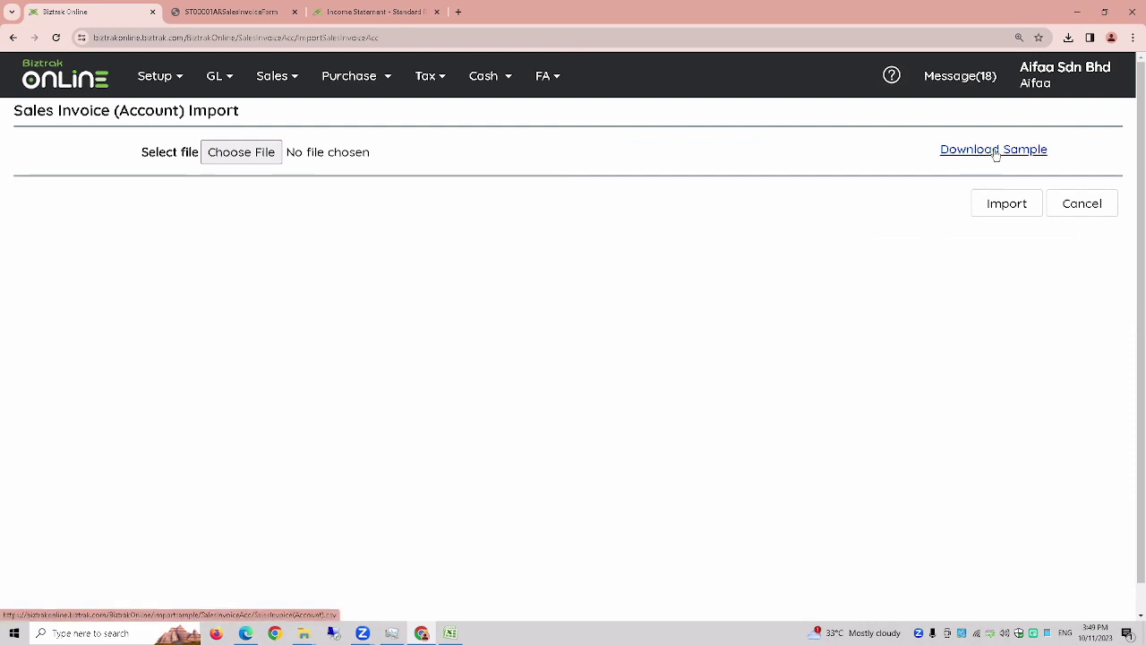
{"action": "left_click", "coordinate": [996, 152]}
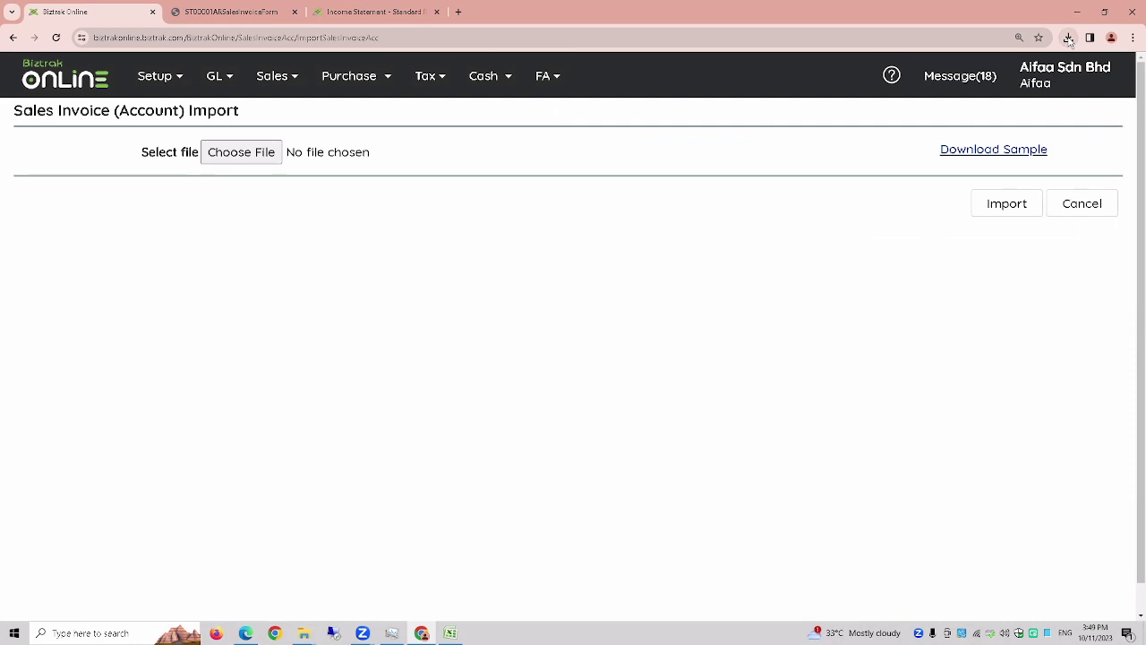
{"action": "left_click", "coordinate": [1069, 39]}
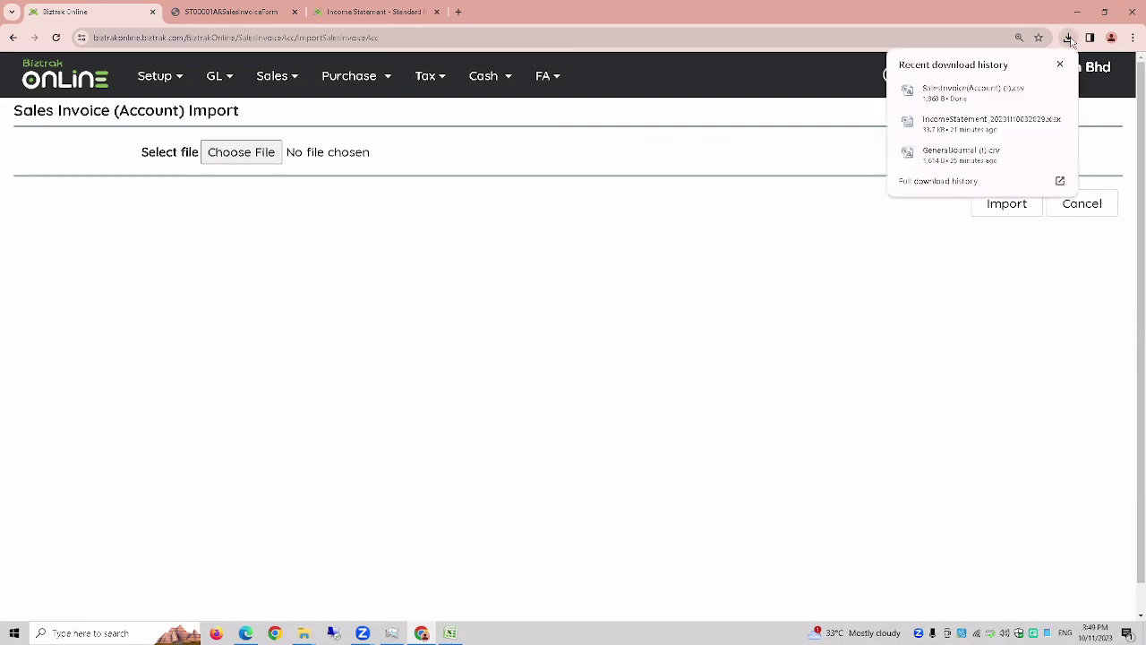
{"action": "left_click", "coordinate": [972, 92]}
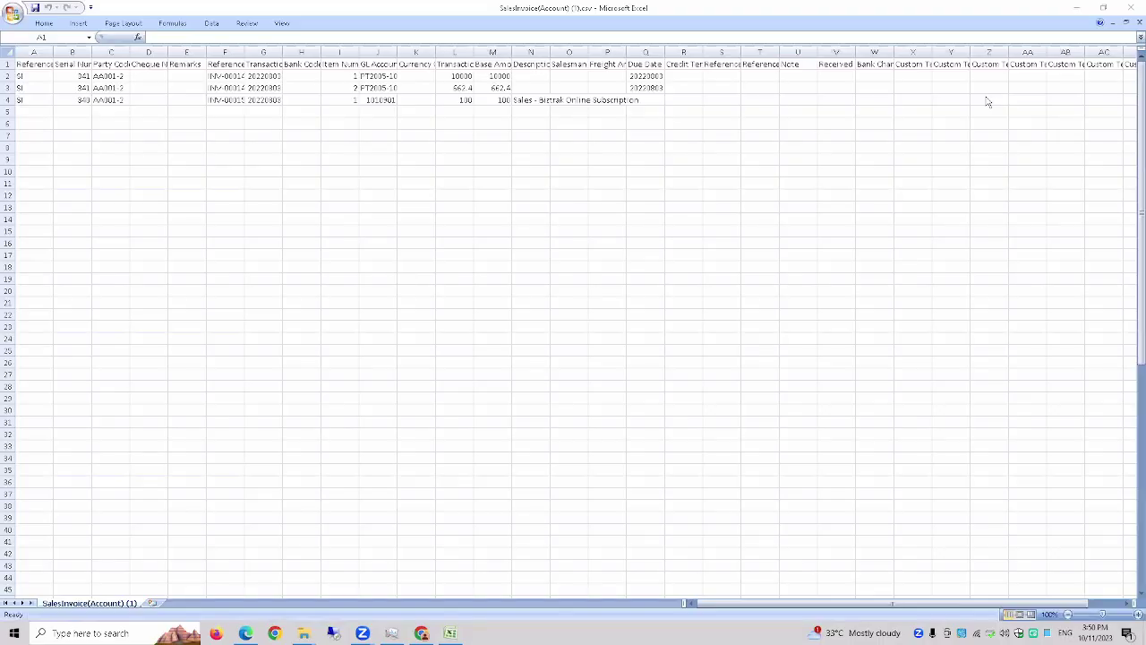
- Check the sample's columns A, B and Cheque Number, then close the CSV and minimise Excel
{"action": "left_click", "coordinate": [34, 51]}
{"action": "left_click", "coordinate": [72, 51]}
{"action": "left_click", "coordinate": [149, 51]}
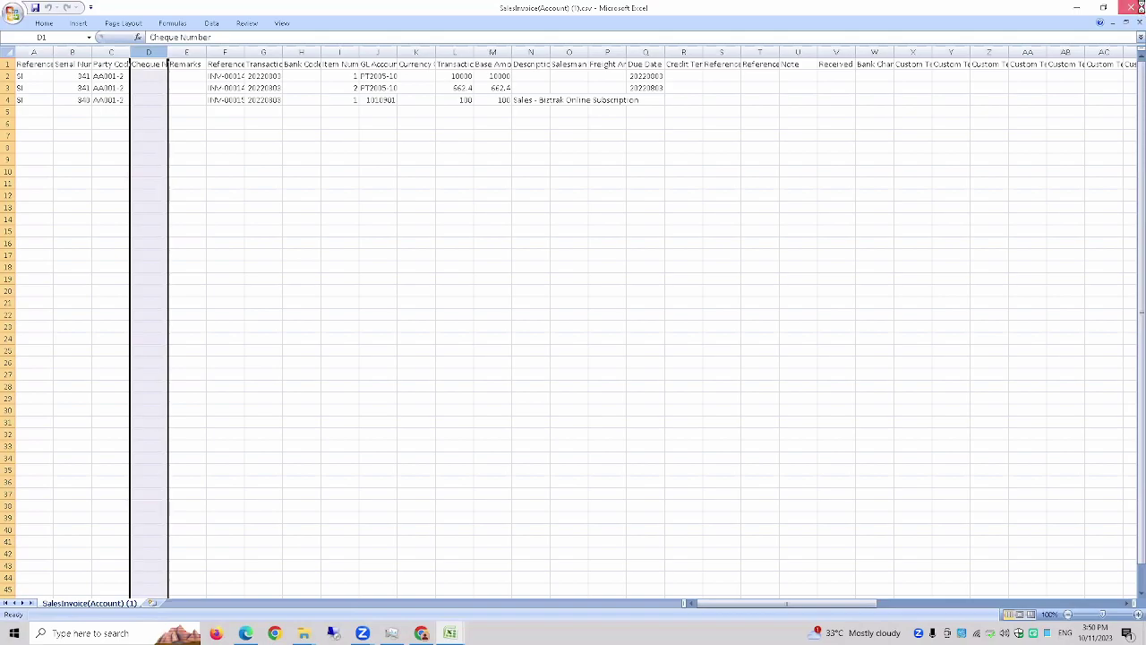
{"action": "left_click", "coordinate": [1132, 8]}
{"action": "left_click", "coordinate": [1074, 8]}
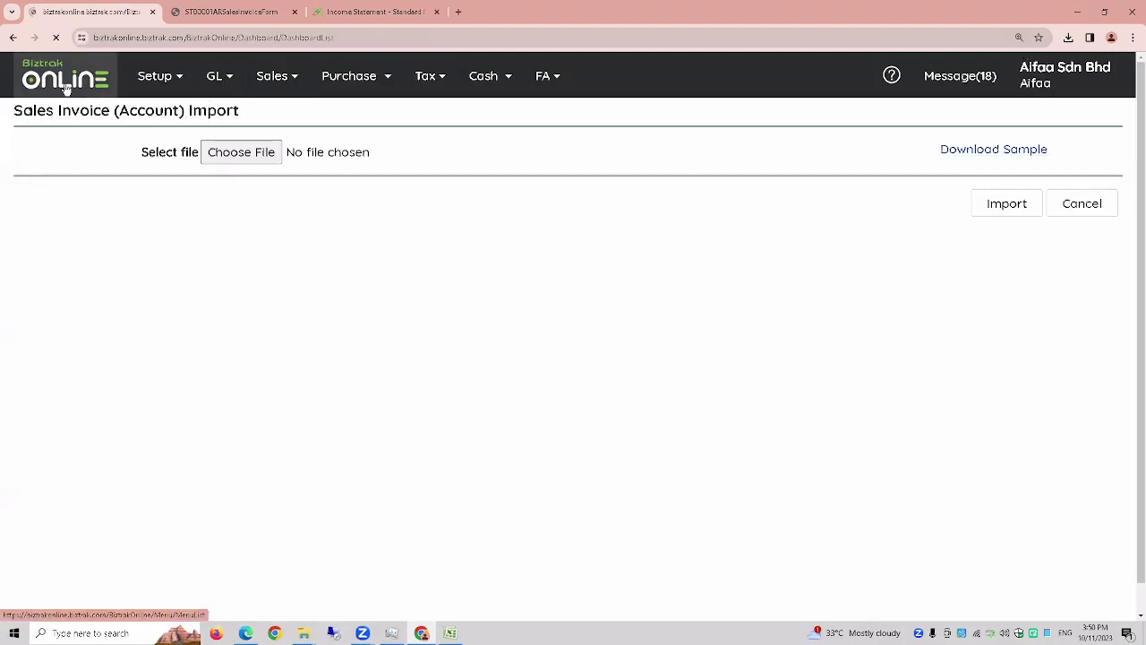
- Show the tutorial PDF full screen in Edge and advance to the AR Credit Note slide
{"action": "left_click", "coordinate": [246, 633]}
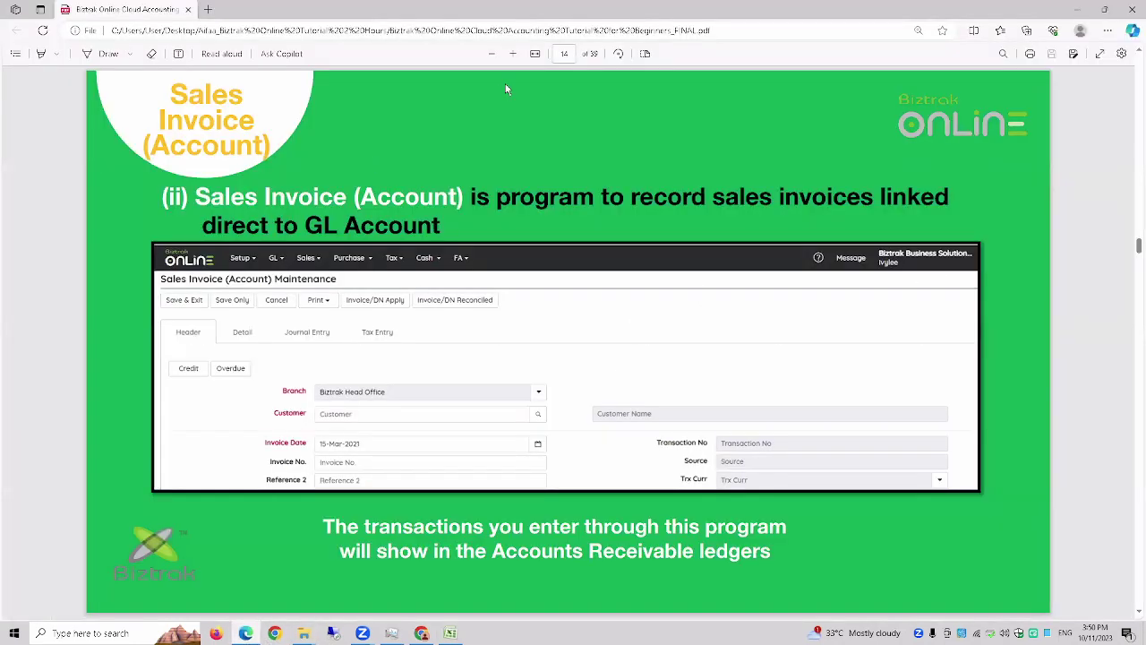
{"action": "left_click", "coordinate": [1100, 54]}
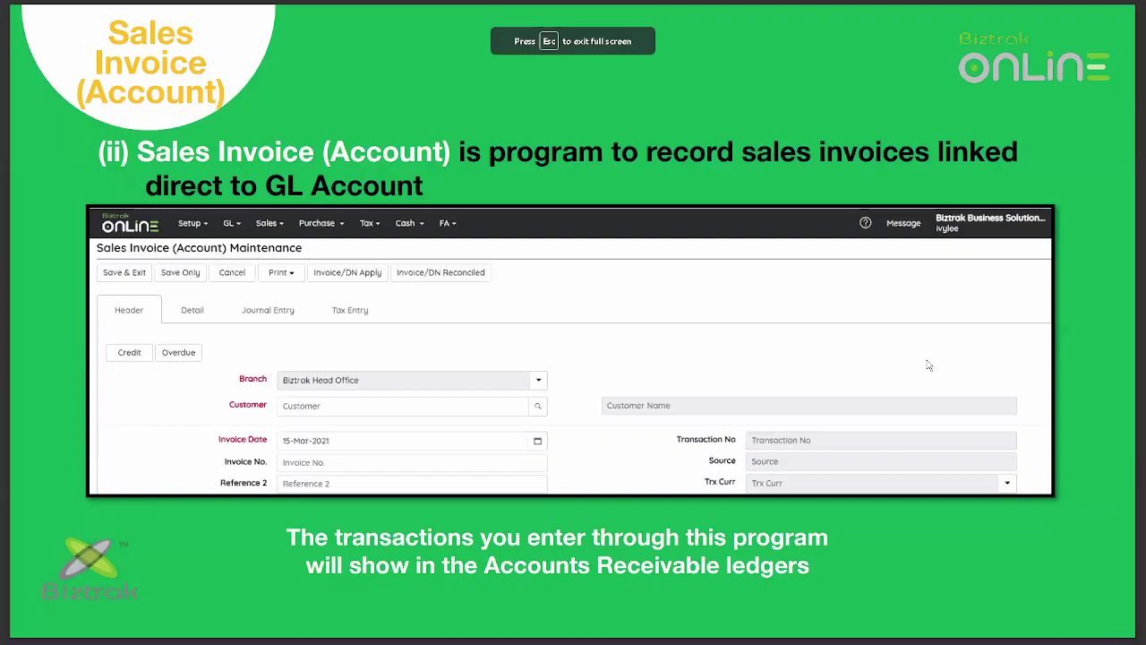
{"action": "key", "text": "Right"}
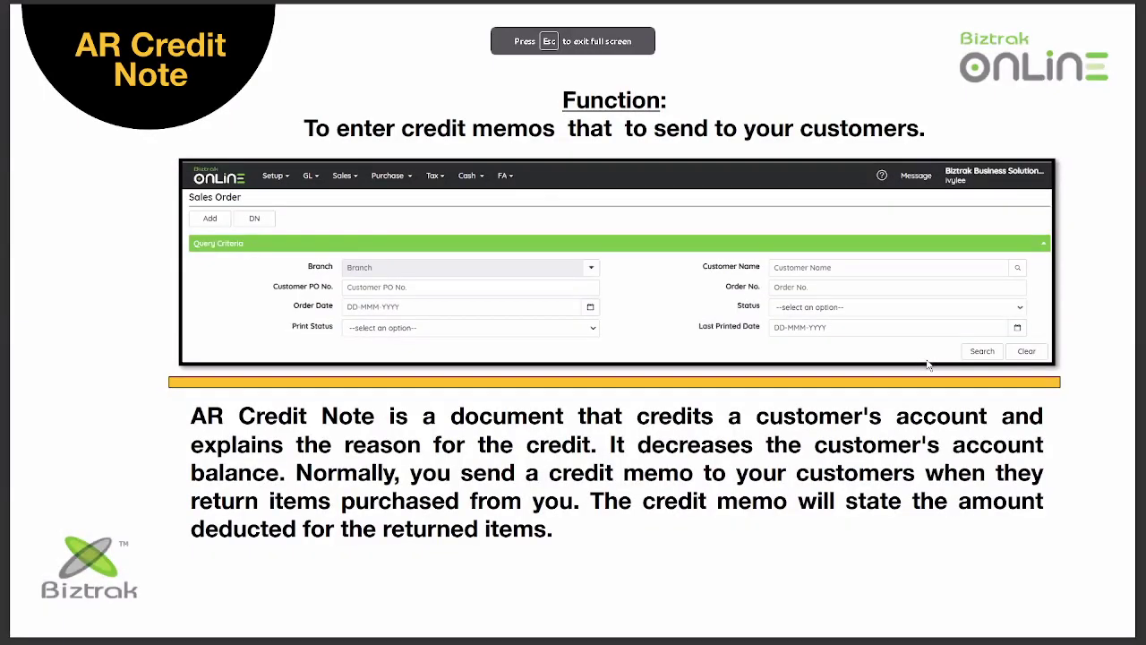
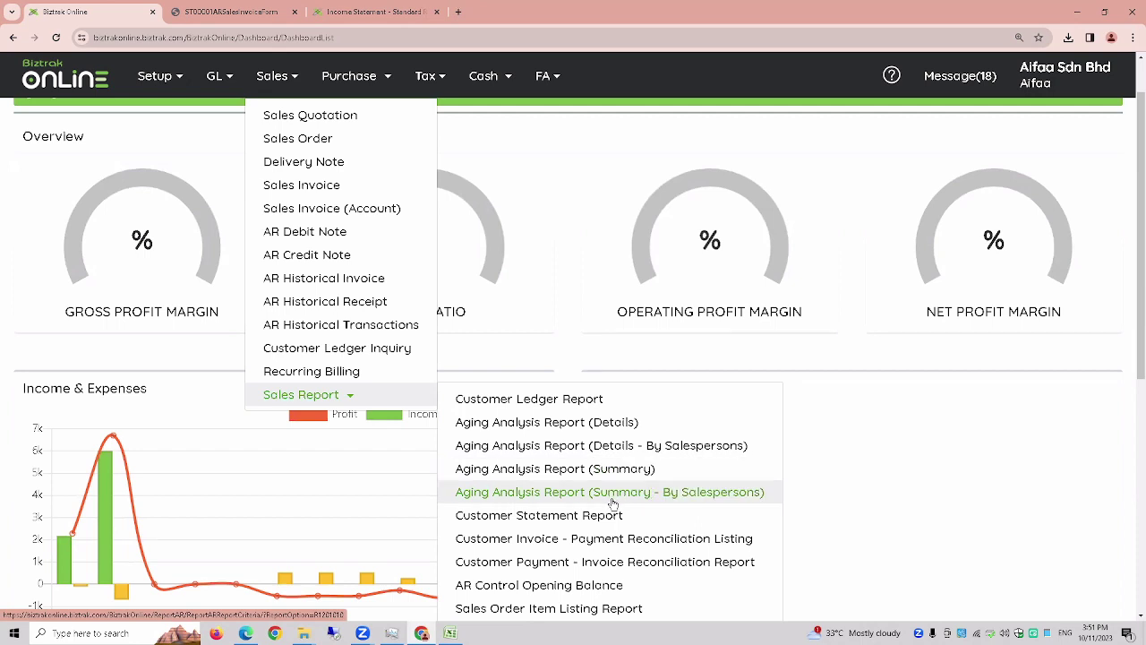
- Open Aging Analysis Report (Details) in a new tab, then the Customer Ledger Report criteria page
{"action": "left_click", "coordinate": [535, 426]}
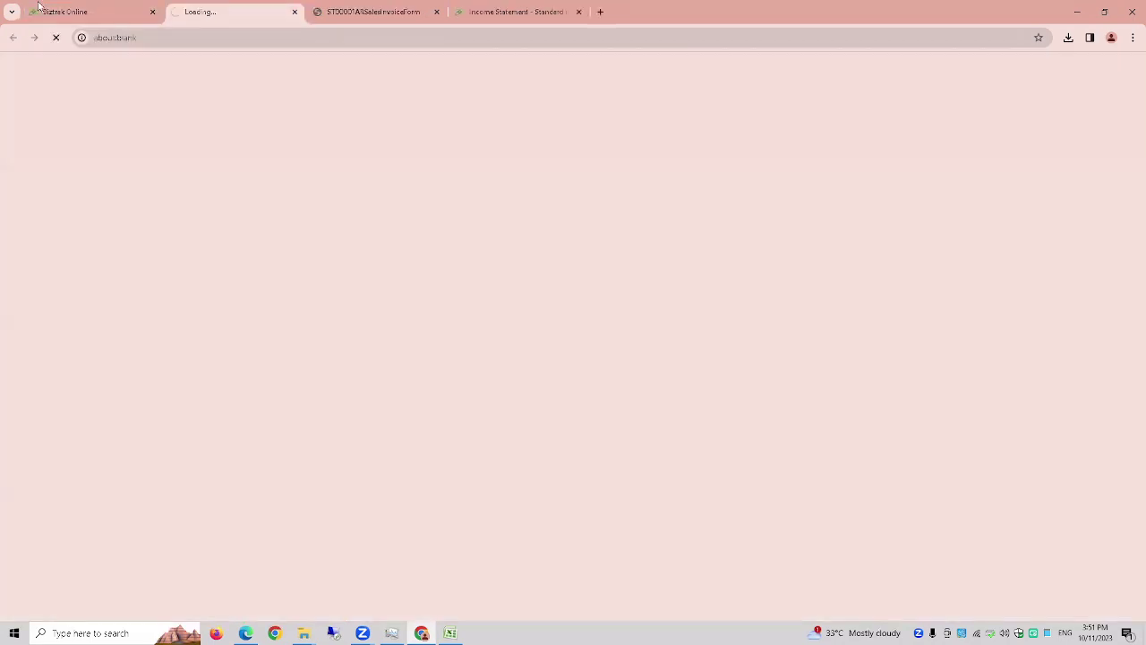
{"action": "left_click", "coordinate": [42, 10]}
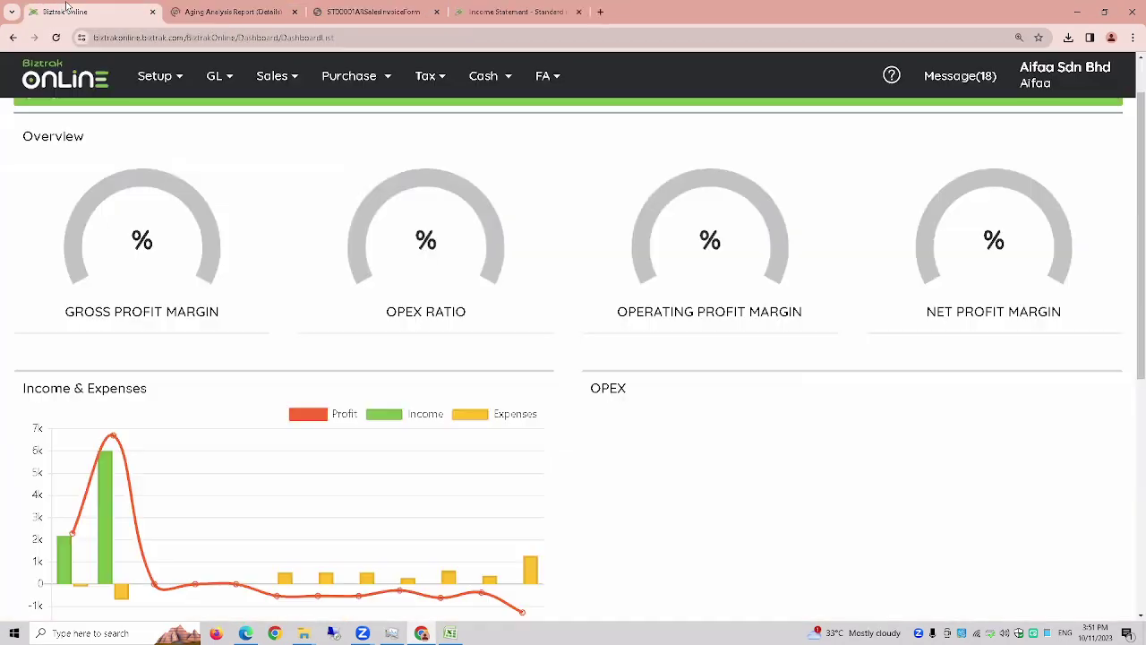
{"action": "left_click", "coordinate": [274, 83]}
{"action": "mouse_move", "coordinate": [341, 394]}
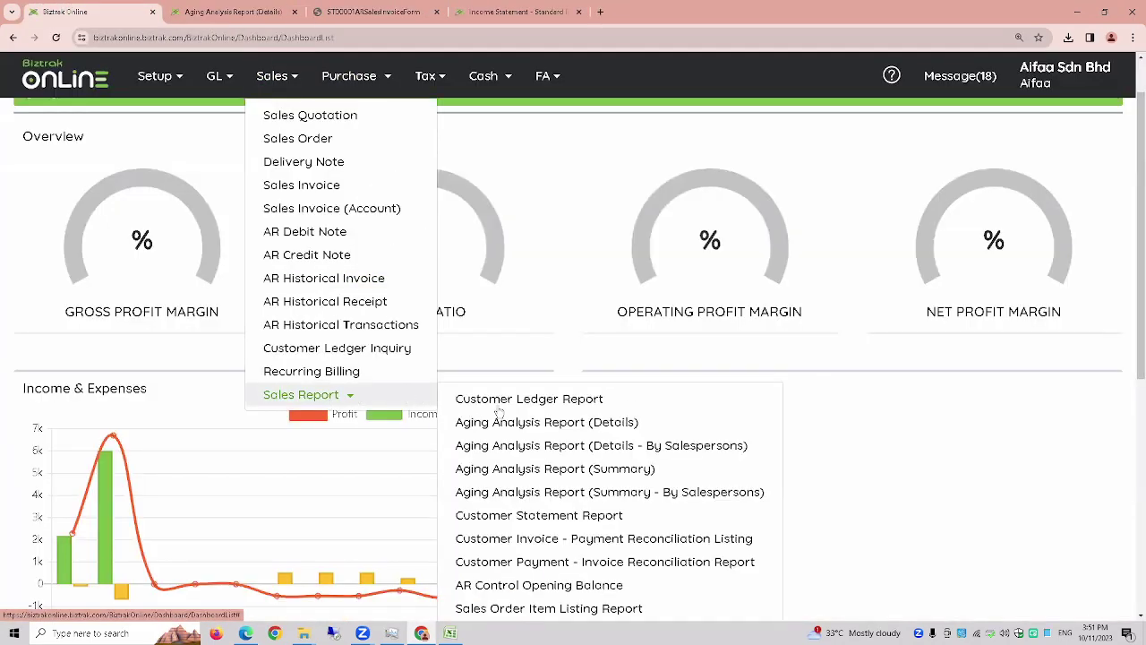
{"action": "left_click", "coordinate": [533, 400]}
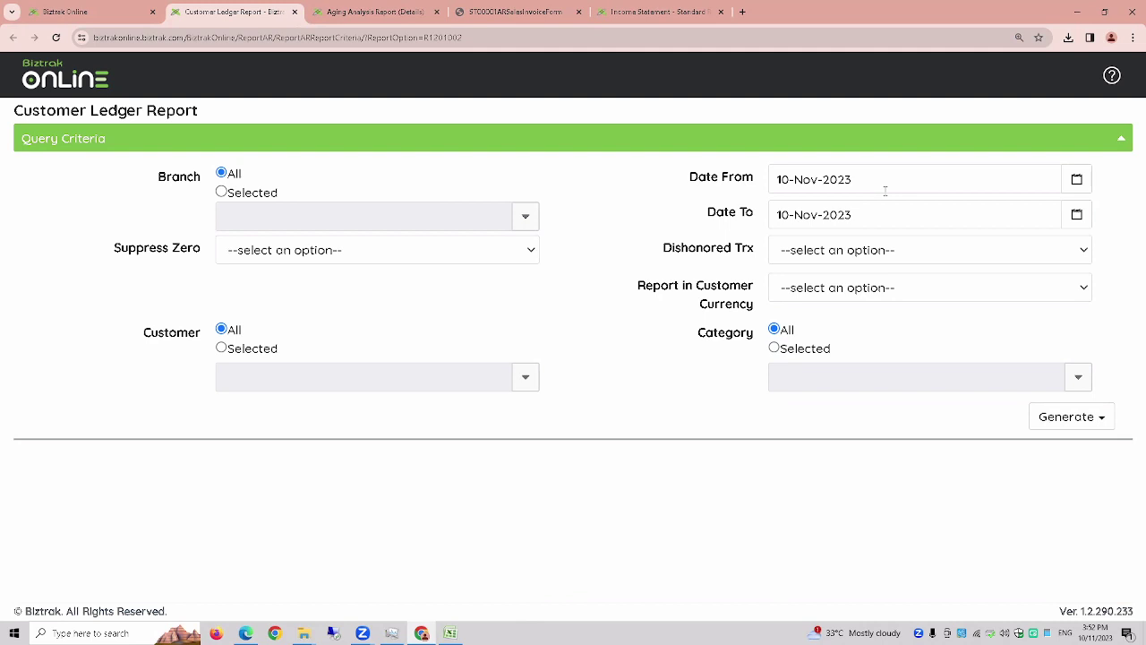
- Set the ledger dates to 01-Jan-2023 through 31-Dec-2023 and switch Customer to Selected
{"action": "left_click", "coordinate": [1077, 179]}
{"action": "left_click", "coordinate": [972, 225]}
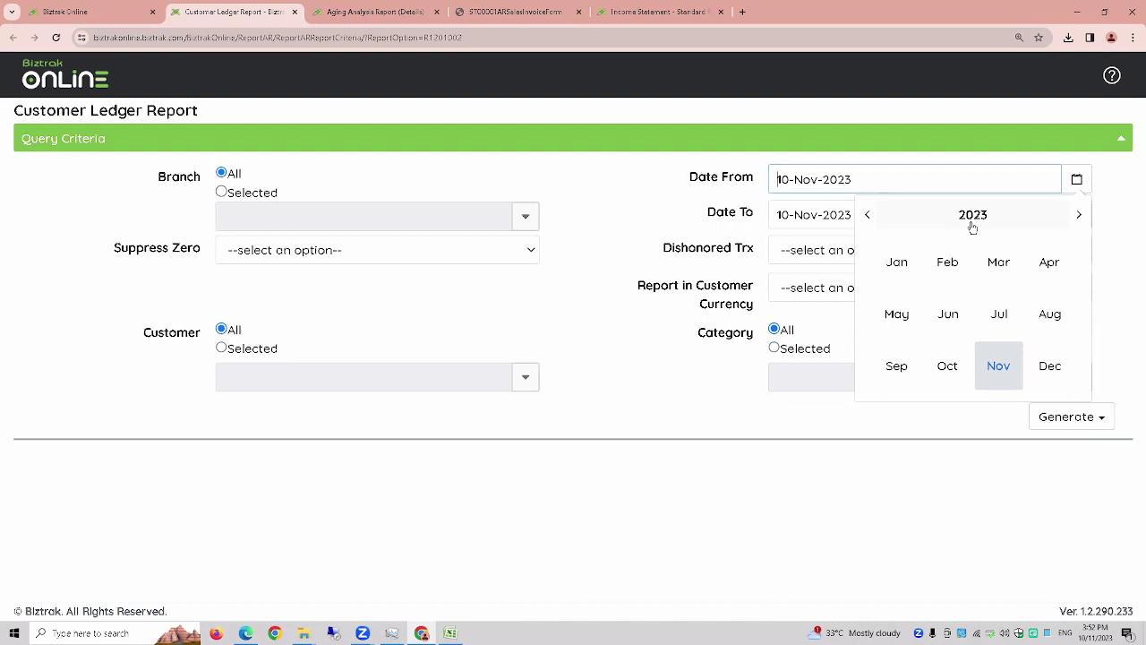
{"action": "left_click", "coordinate": [897, 261]}
{"action": "left_click", "coordinate": [874, 276]}
{"action": "left_click", "coordinate": [1077, 215]}
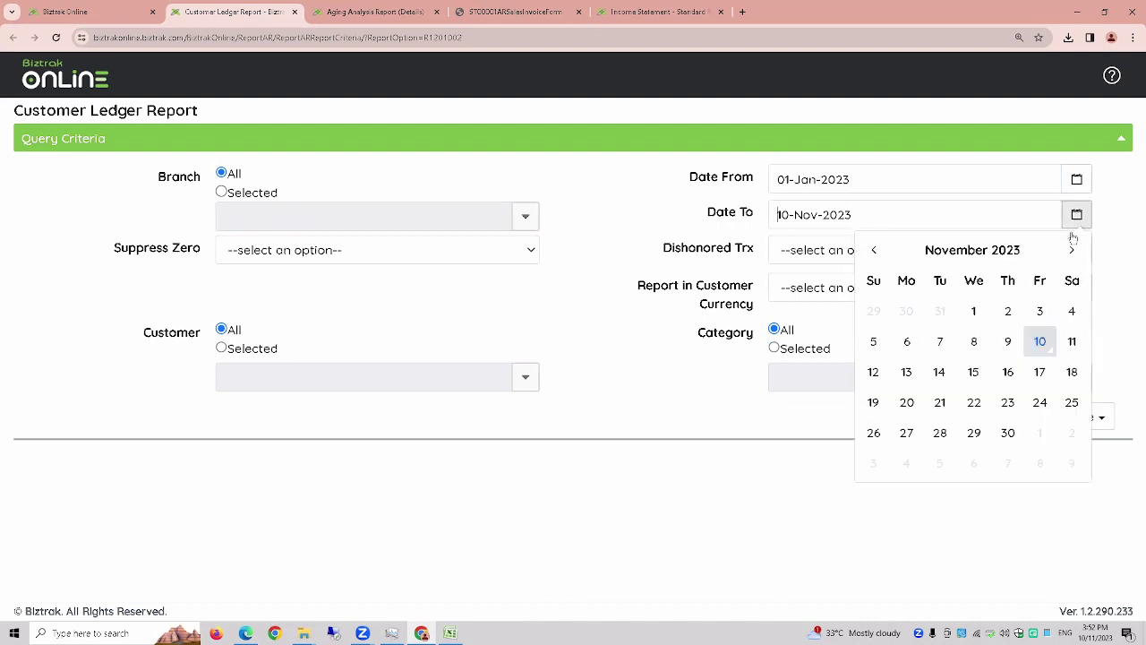
{"action": "left_click", "coordinate": [985, 256]}
{"action": "left_click", "coordinate": [1050, 407]}
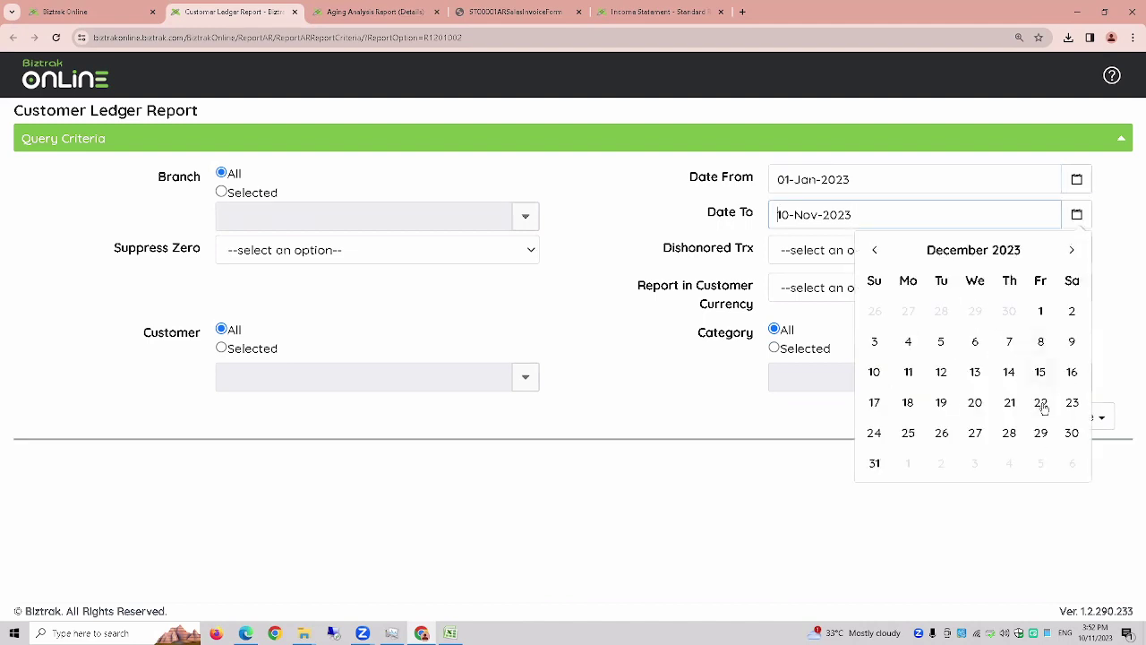
{"action": "left_click", "coordinate": [877, 465]}
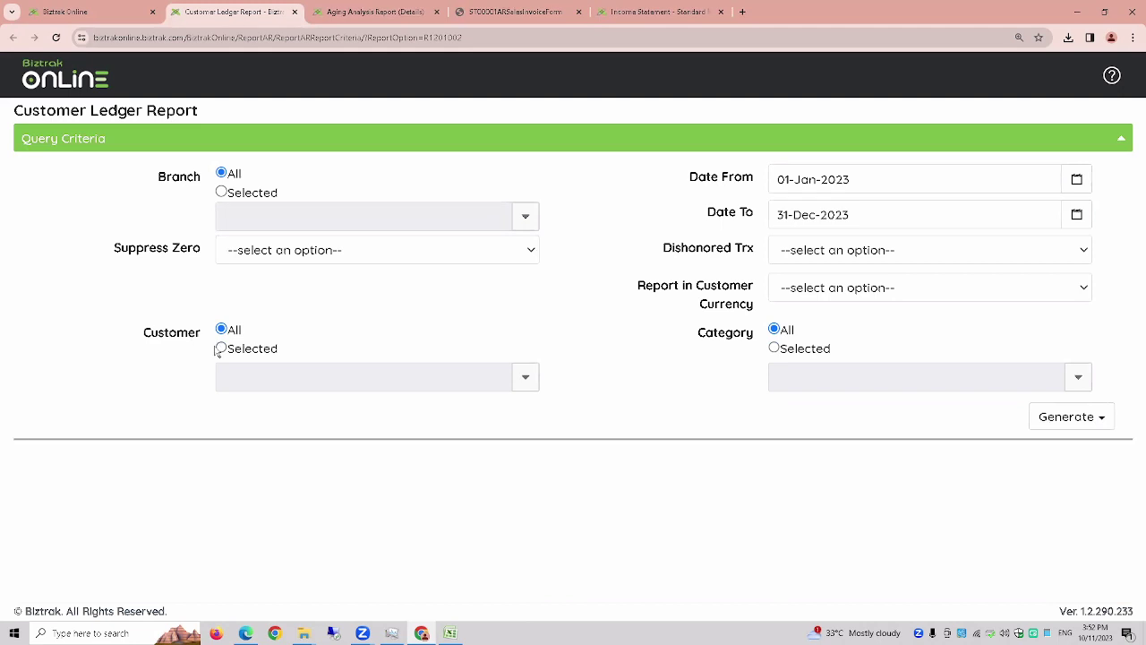
{"action": "left_click", "coordinate": [222, 349]}
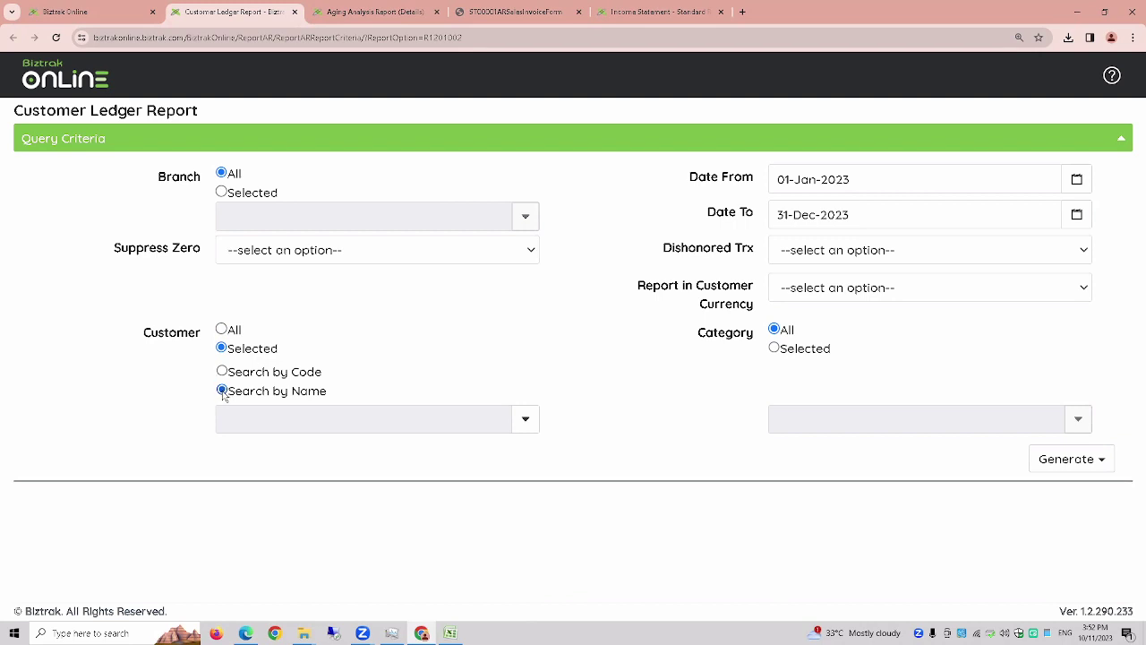
- Tick the first three customers in the Customer list, with the browser zoomed out
{"action": "left_click", "coordinate": [525, 431]}
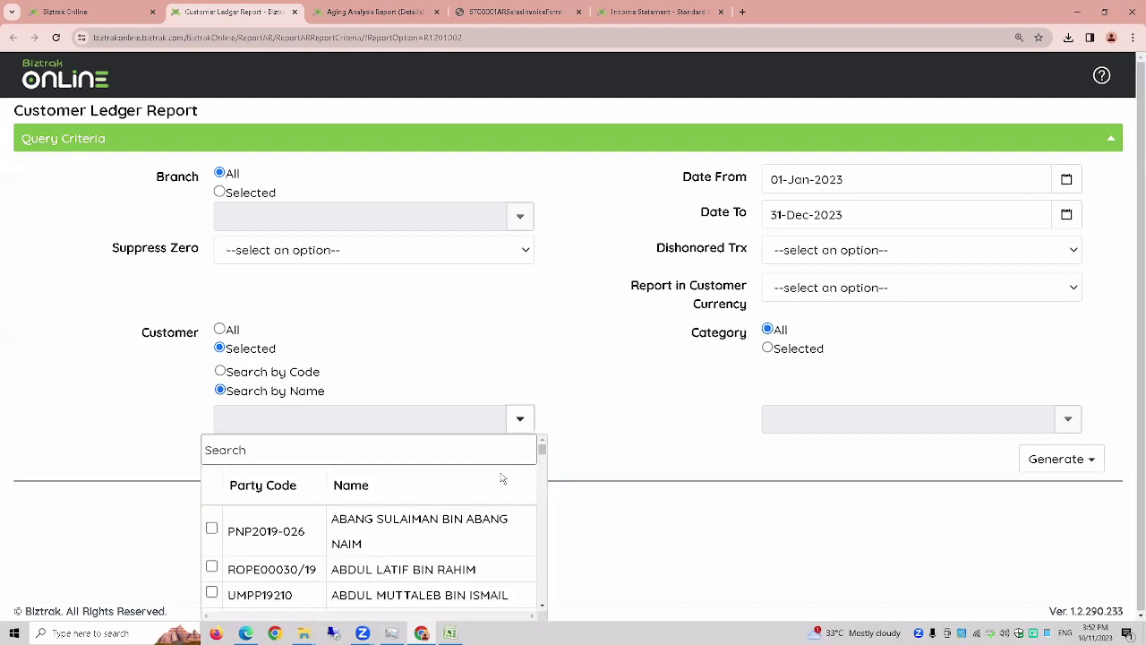
{"action": "key", "text": "ctrl+minus"}
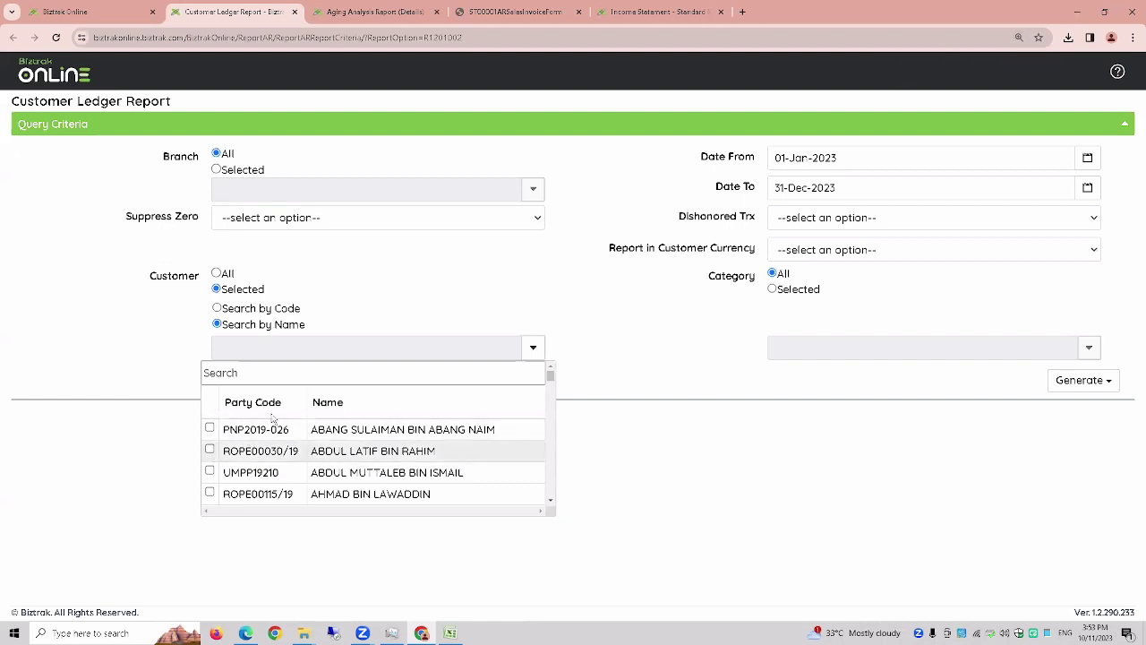
{"action": "scroll", "coordinate": [267, 414], "scroll_direction": "down", "scroll_amount": 5}
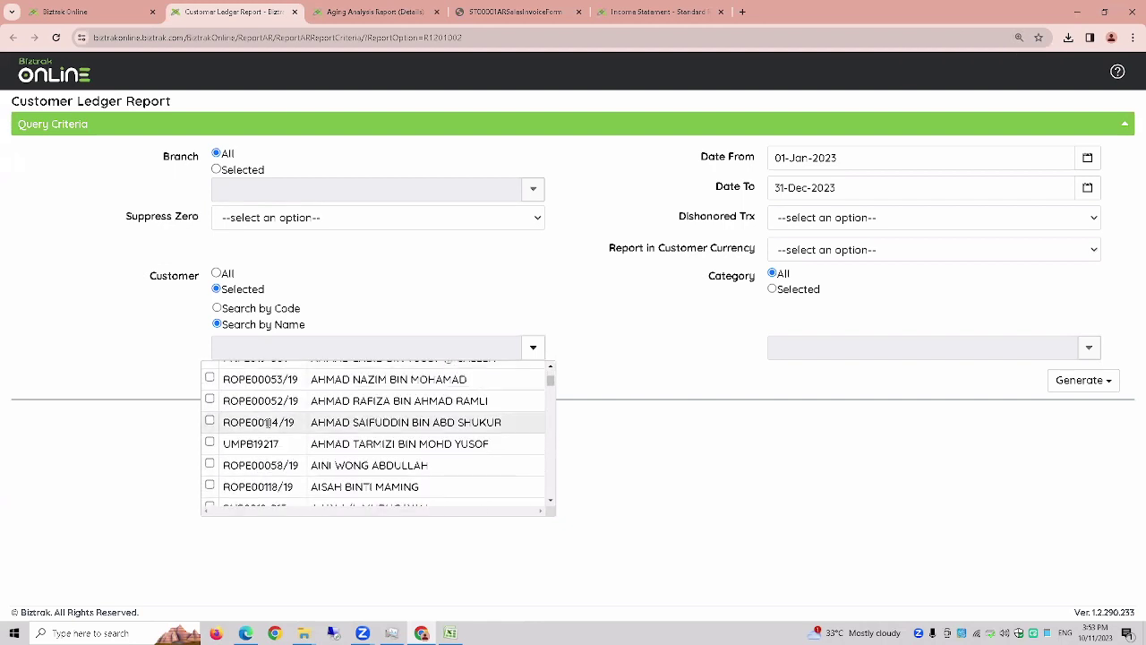
{"action": "scroll", "coordinate": [269, 428], "scroll_direction": "down", "scroll_amount": 2}
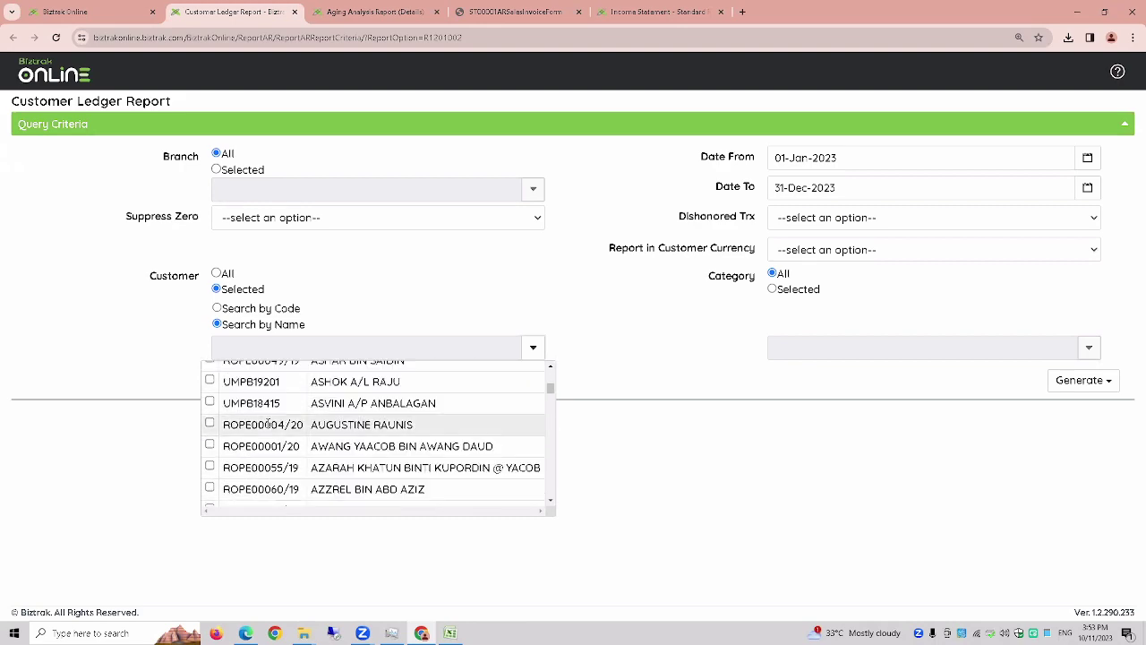
{"action": "scroll", "coordinate": [266, 428], "scroll_direction": "down", "scroll_amount": 5}
{"action": "scroll", "coordinate": [260, 428], "scroll_direction": "up", "scroll_amount": 2}
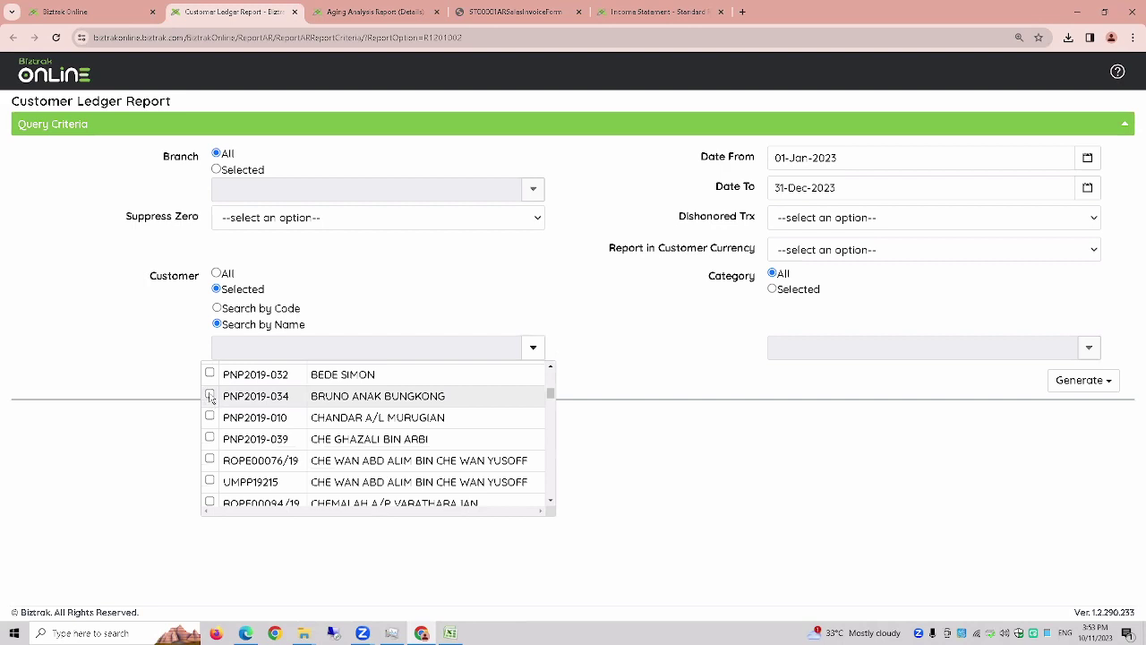
{"action": "left_click", "coordinate": [210, 396]}
{"action": "left_click", "coordinate": [210, 438]}
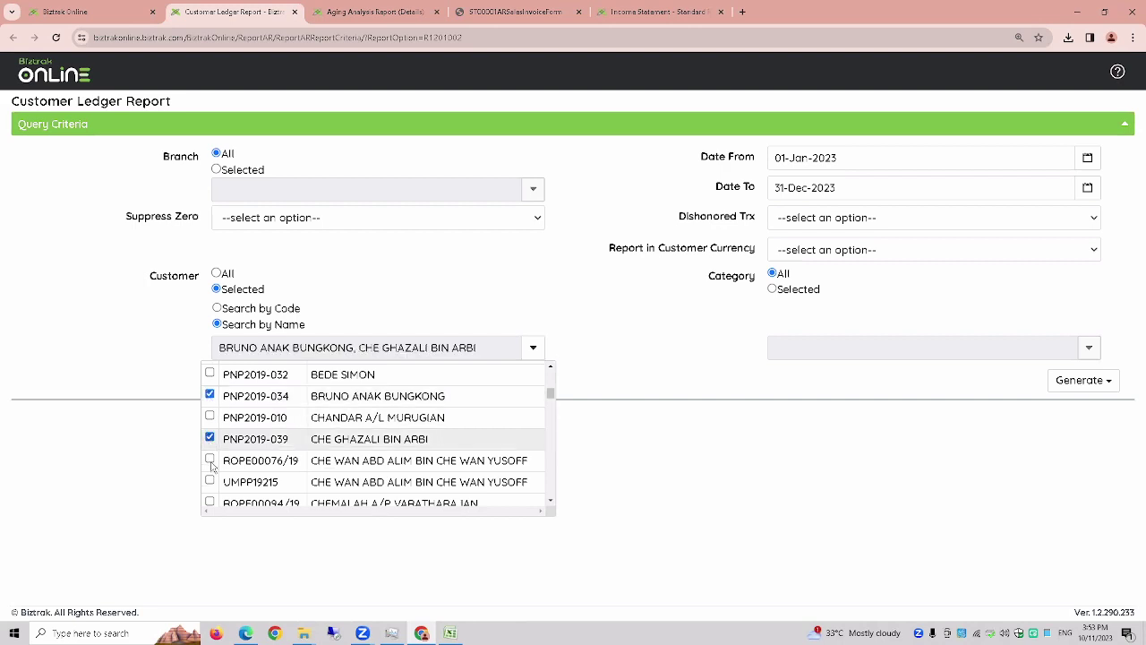
{"action": "left_click", "coordinate": [210, 481]}
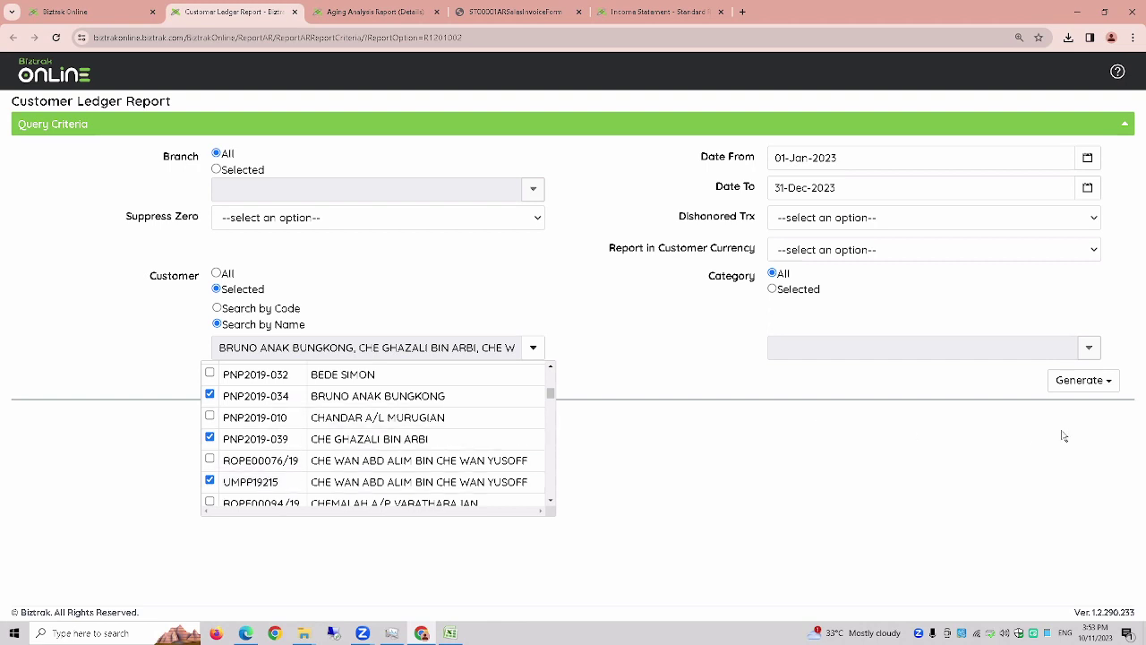
{"action": "left_click", "coordinate": [1082, 385]}
- Generate the Customer Ledger Report as a PDF and expand its Query Criteria
{"action": "left_click", "coordinate": [1064, 408]}
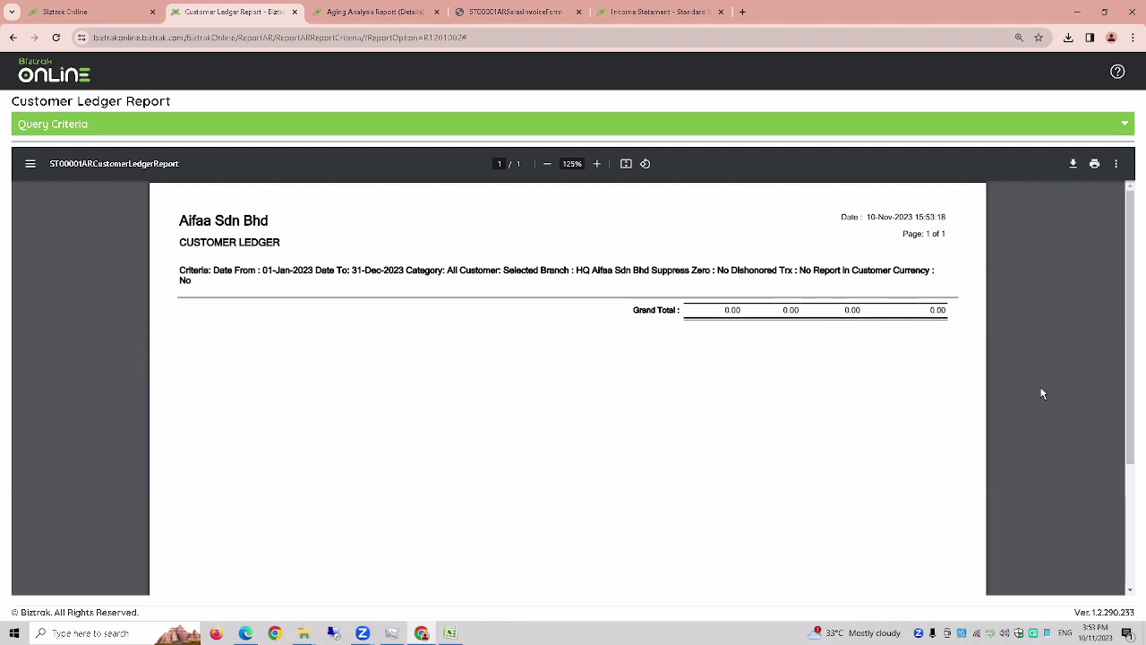
{"action": "scroll", "coordinate": [1041, 389], "scroll_direction": "down", "scroll_amount": 1}
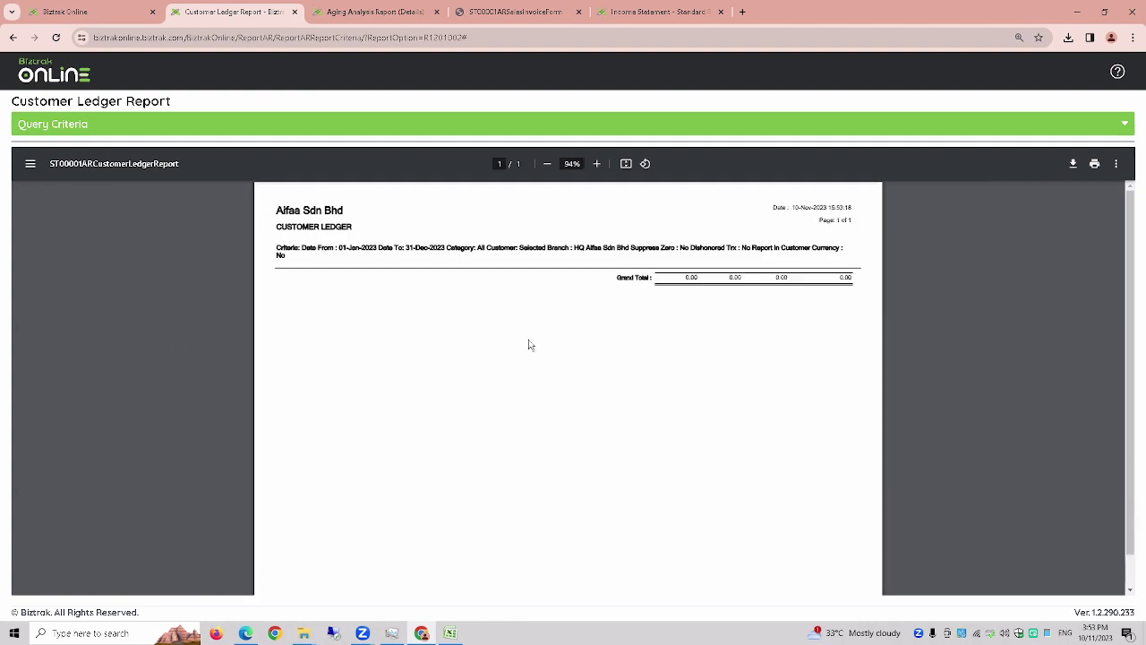
{"action": "scroll", "coordinate": [579, 371], "scroll_direction": "up", "scroll_amount": 2}
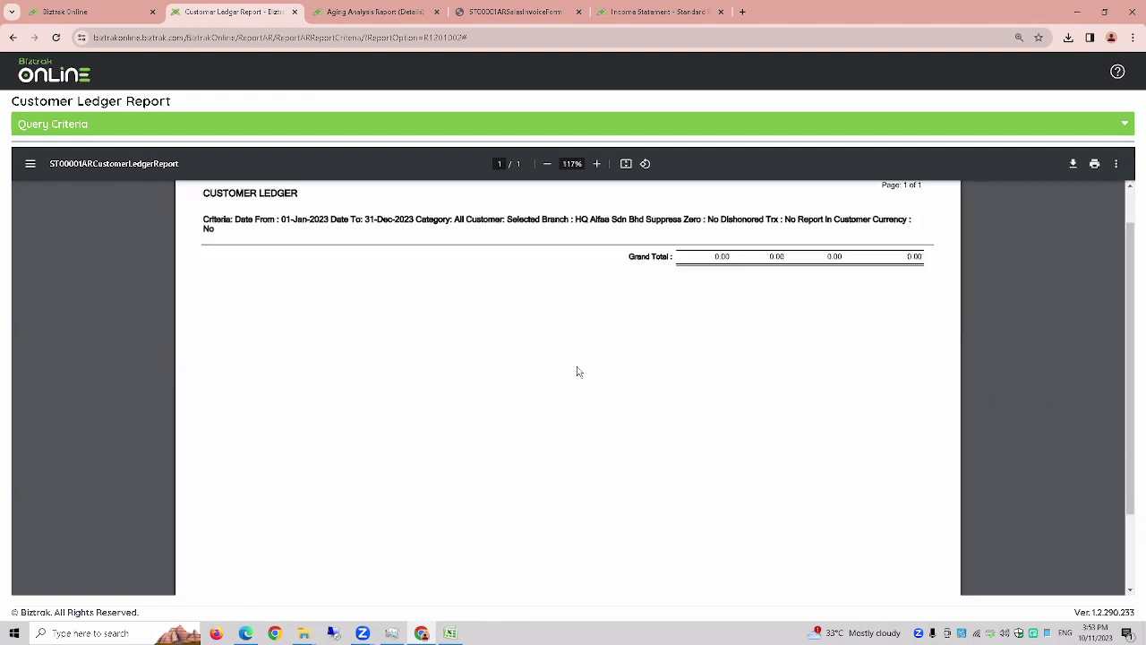
{"action": "left_click", "coordinate": [543, 124]}
- Move across the browser tabs to the Aging Analysis Report (Details) page
{"action": "left_click", "coordinate": [77, 9]}
{"action": "left_click", "coordinate": [235, 12]}
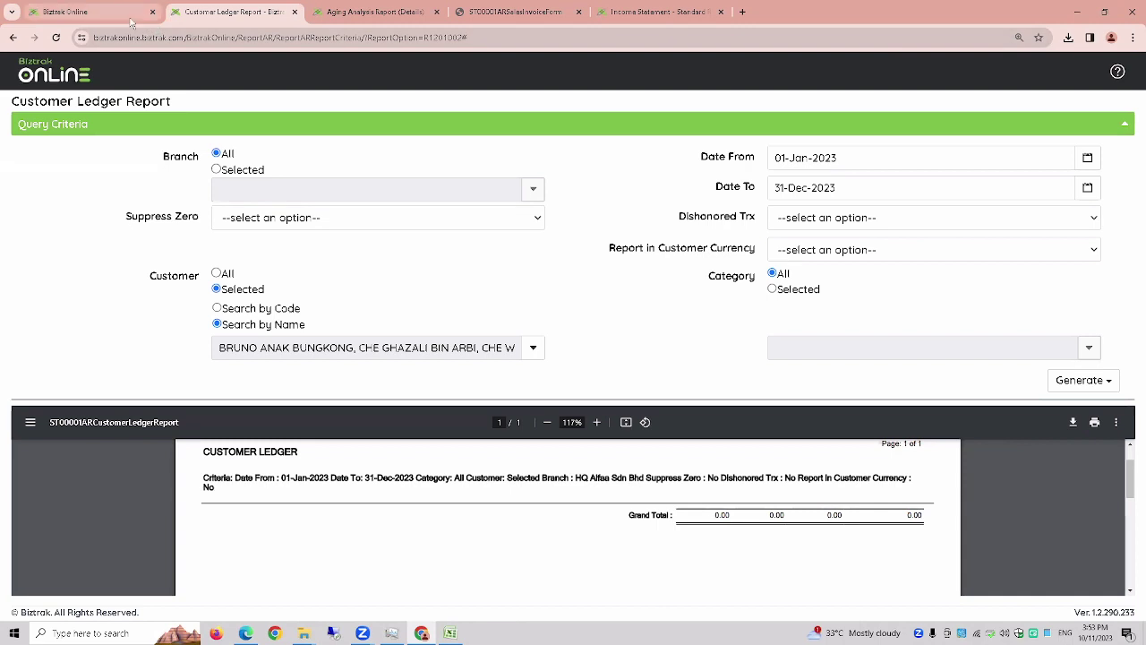
{"action": "left_click", "coordinate": [393, 14]}
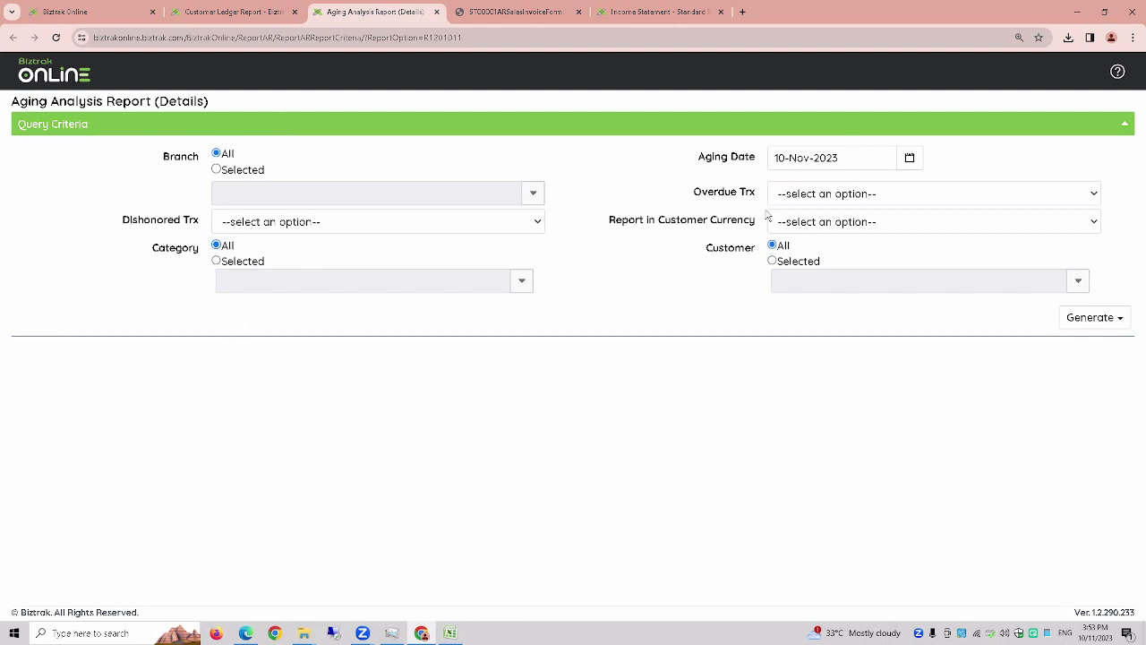
- Toggle the aging report's Customer option between Selected and All, leaving it on All
{"action": "left_click", "coordinate": [773, 261]}
{"action": "left_click", "coordinate": [772, 246]}
{"action": "left_click", "coordinate": [774, 263]}
{"action": "left_click", "coordinate": [772, 245]}
- Check the Customer Ledger PDF tab, then set the aging report's Customer to Selected
{"action": "left_click", "coordinate": [234, 11]}
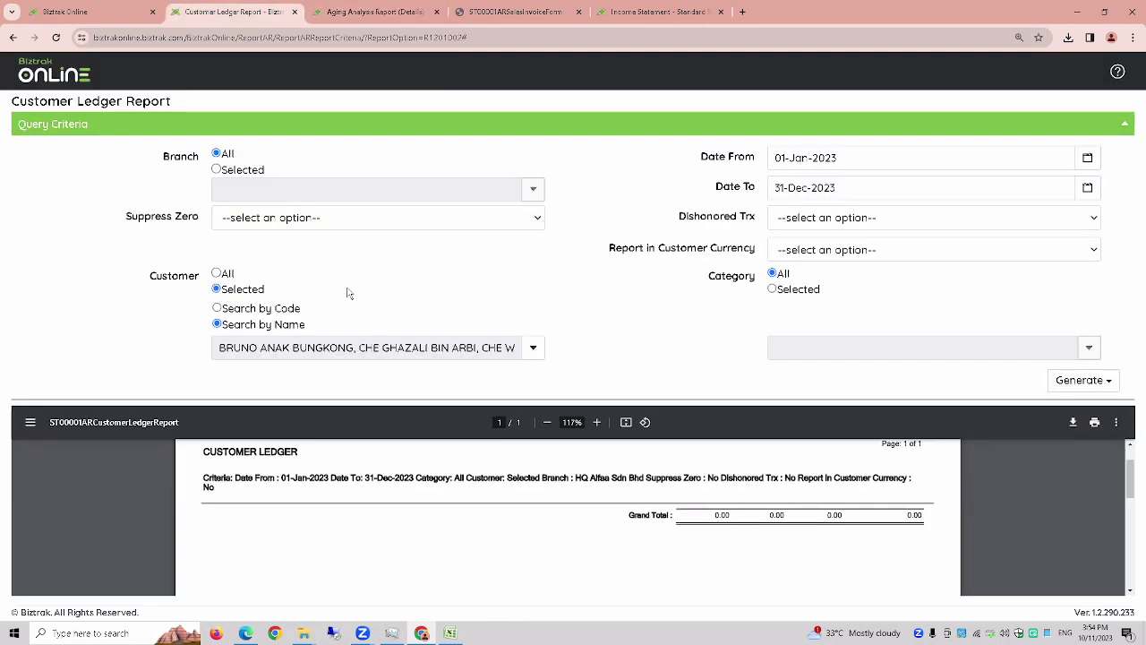
{"action": "left_click", "coordinate": [342, 11]}
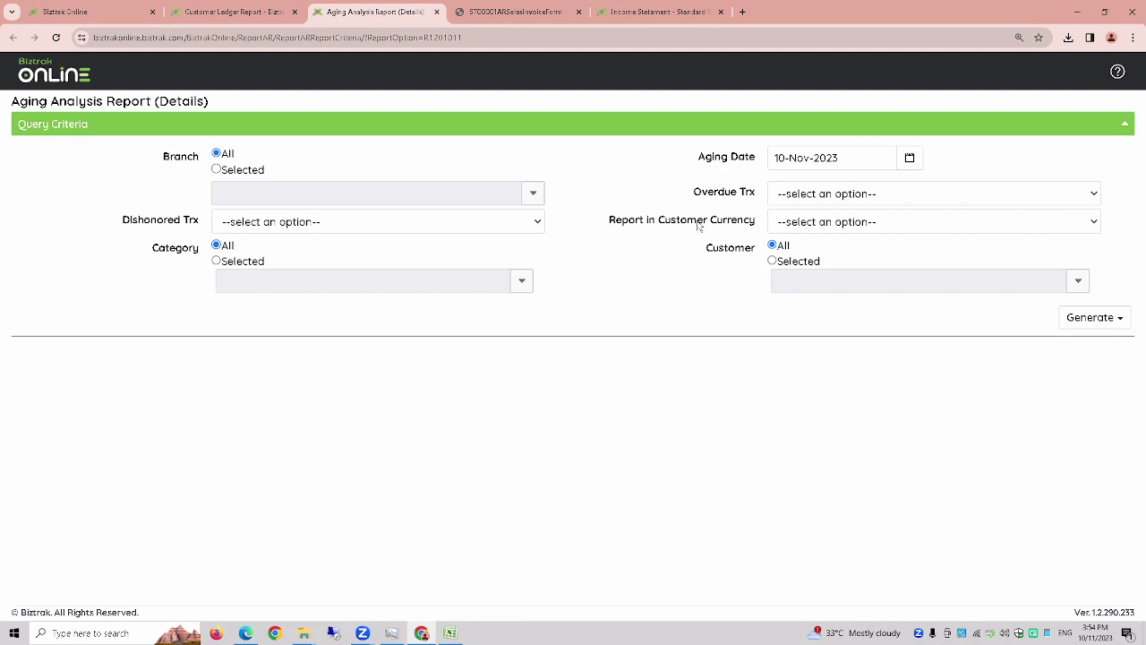
{"action": "left_click", "coordinate": [772, 260]}
- Show the tutorial PDF full screen in Edge and advance to the Purchase Module slide
{"action": "left_click", "coordinate": [246, 633]}
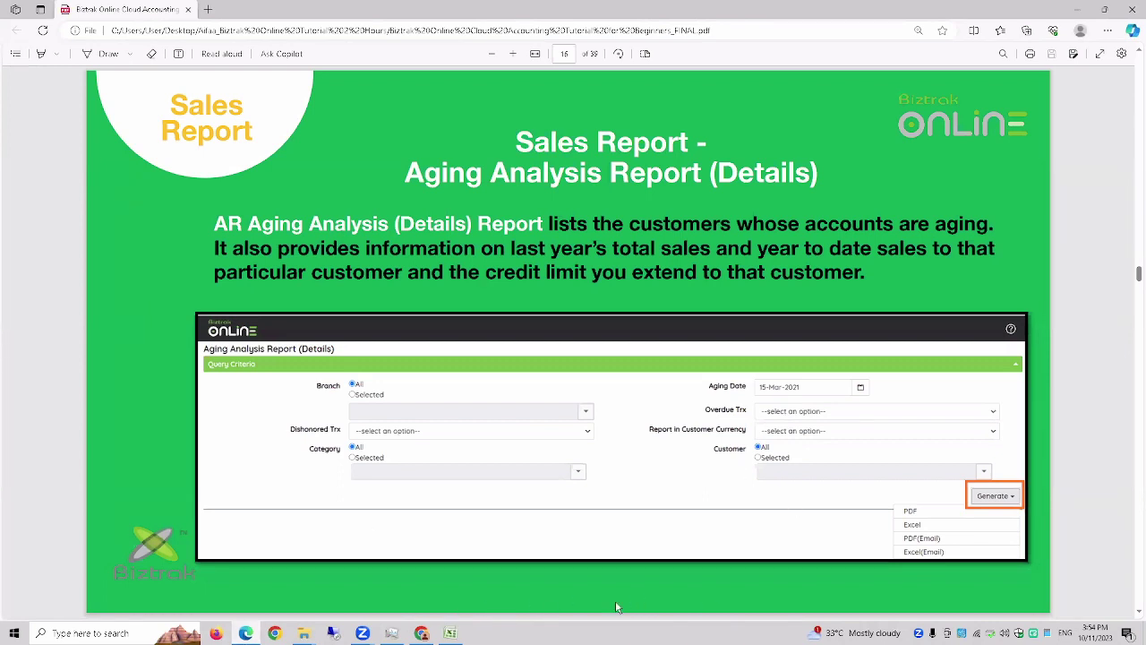
{"action": "left_click", "coordinate": [1100, 55]}
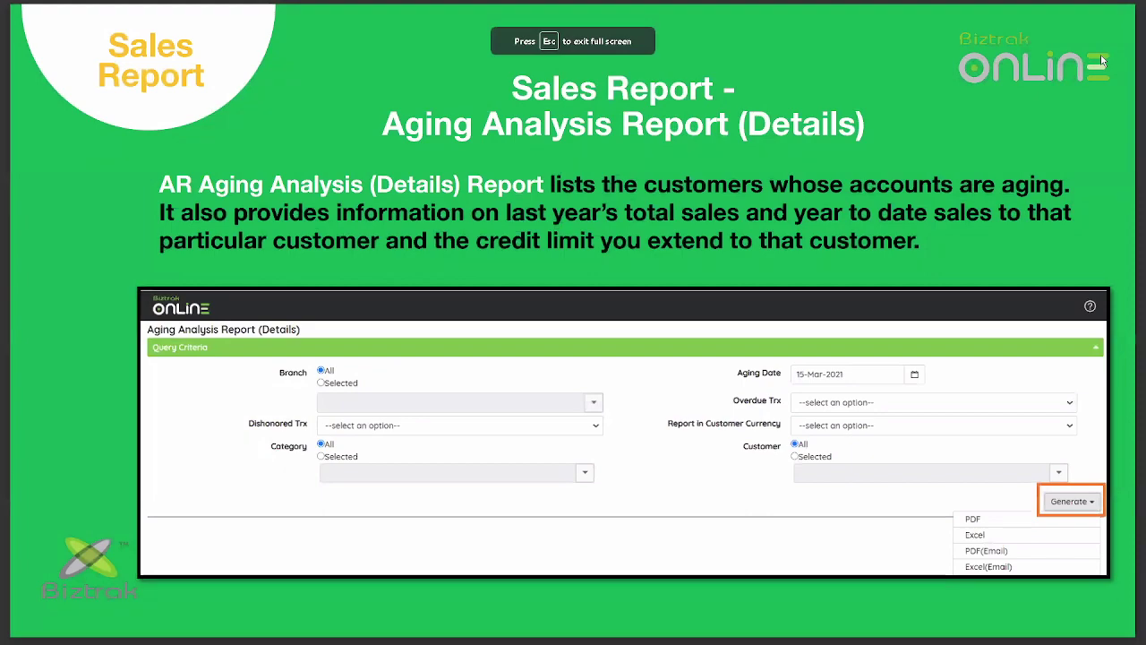
{"action": "key", "text": "Right"}
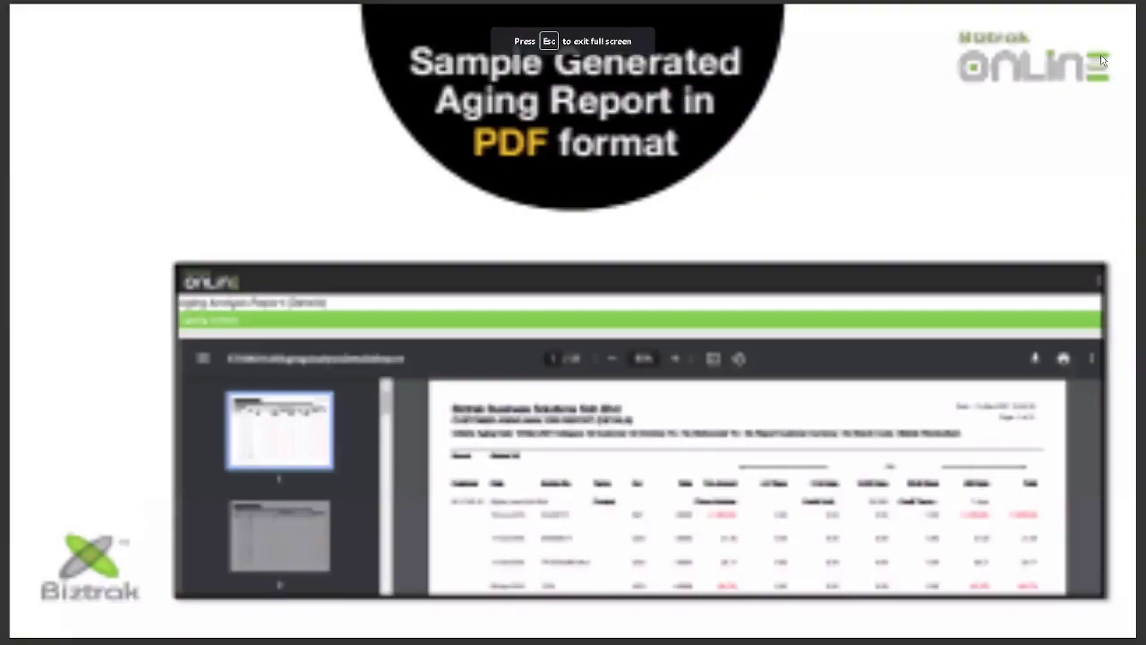
{"action": "key", "text": "Right"}
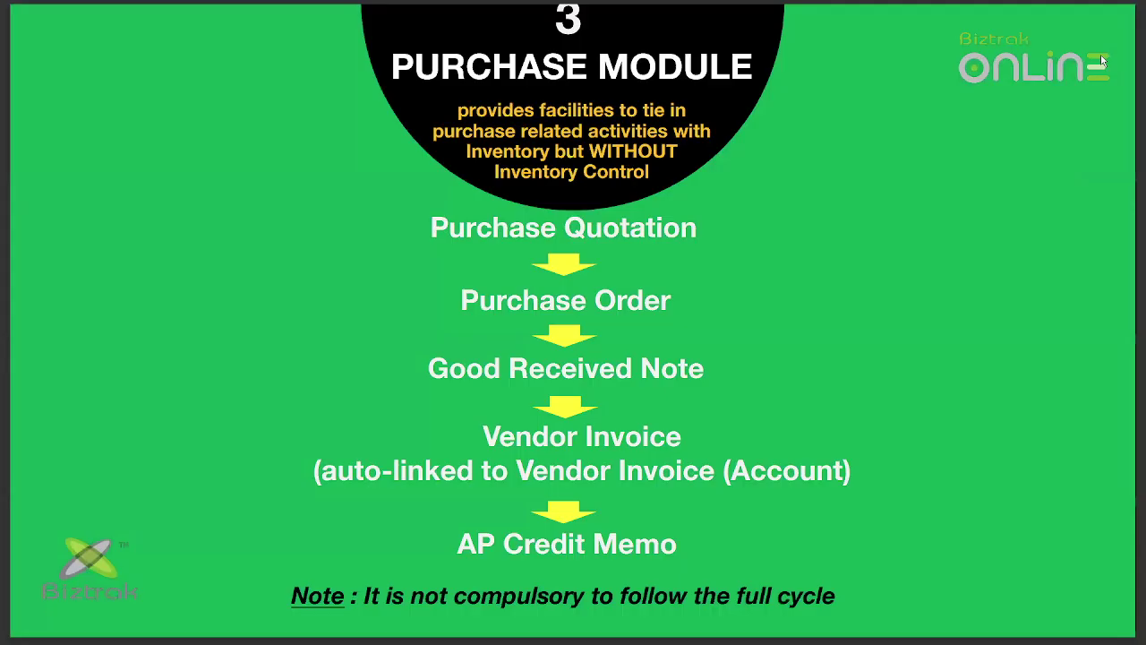
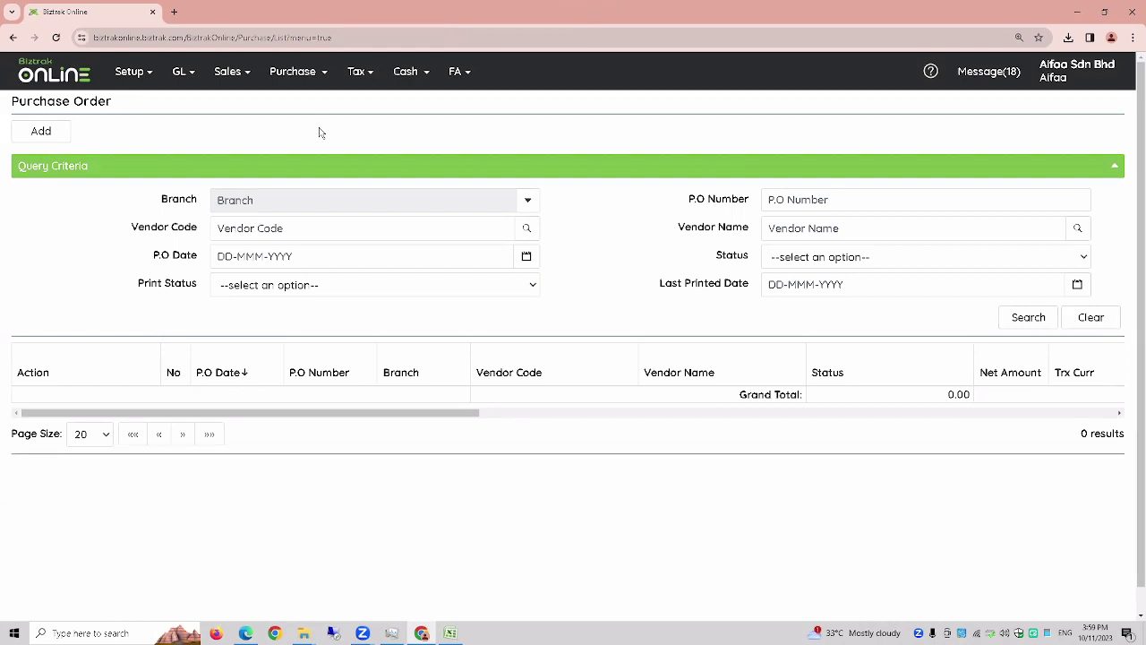
- Start purchase order PO-01 at location HQ for the first vendor
{"action": "left_click", "coordinate": [42, 139]}
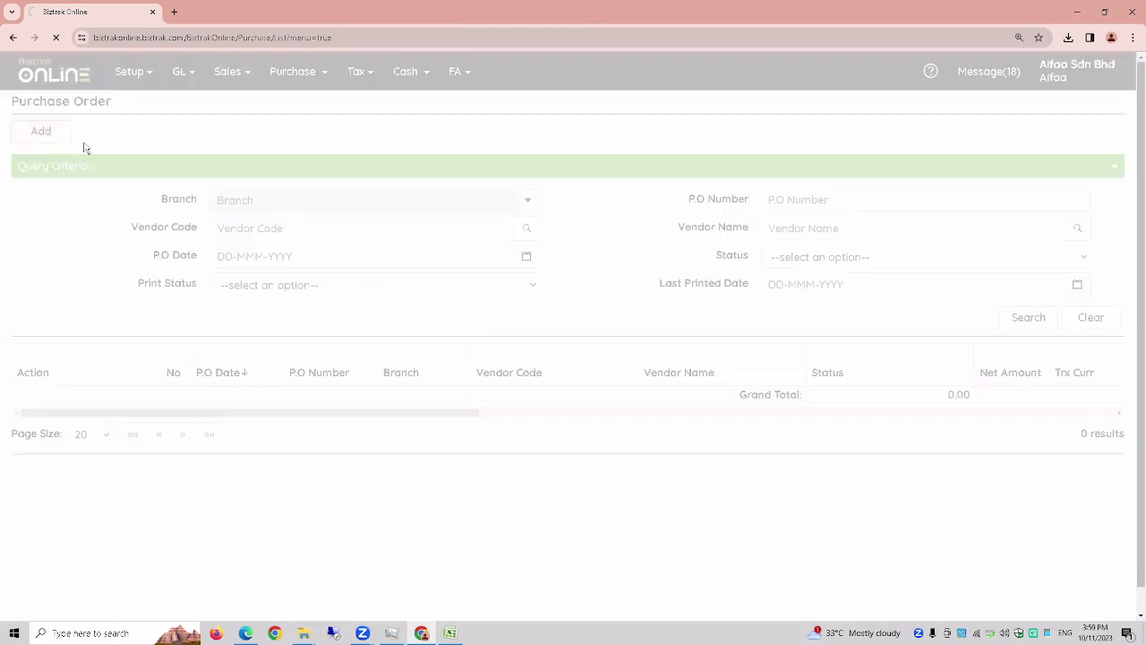
{"action": "left_click", "coordinate": [521, 304]}
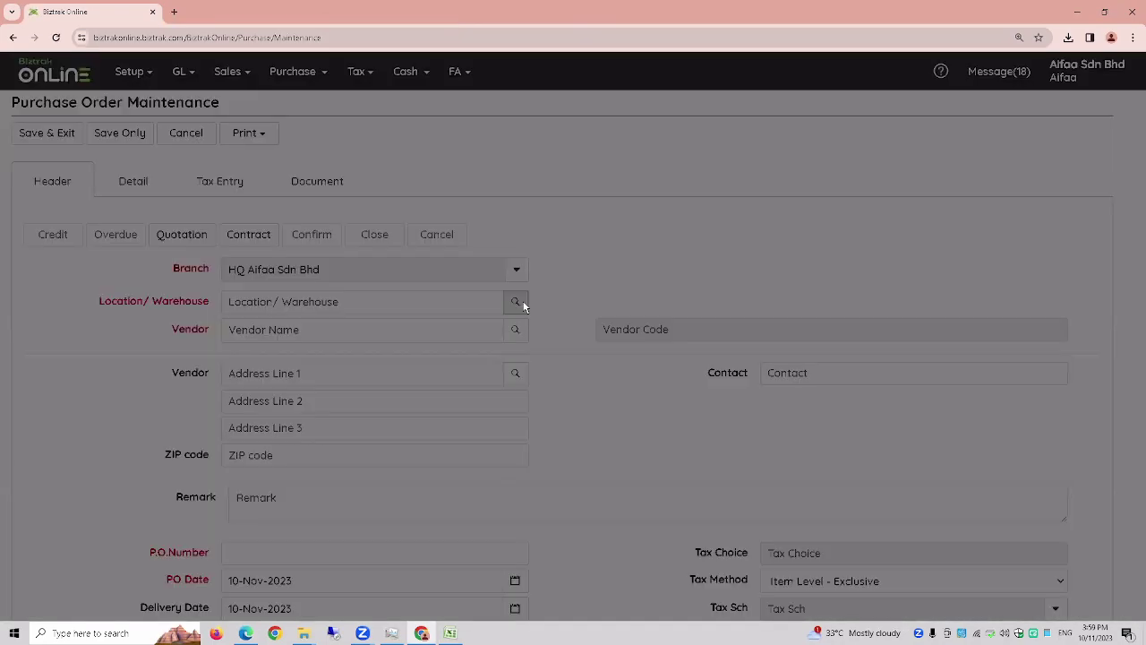
{"action": "left_click", "coordinate": [397, 238]}
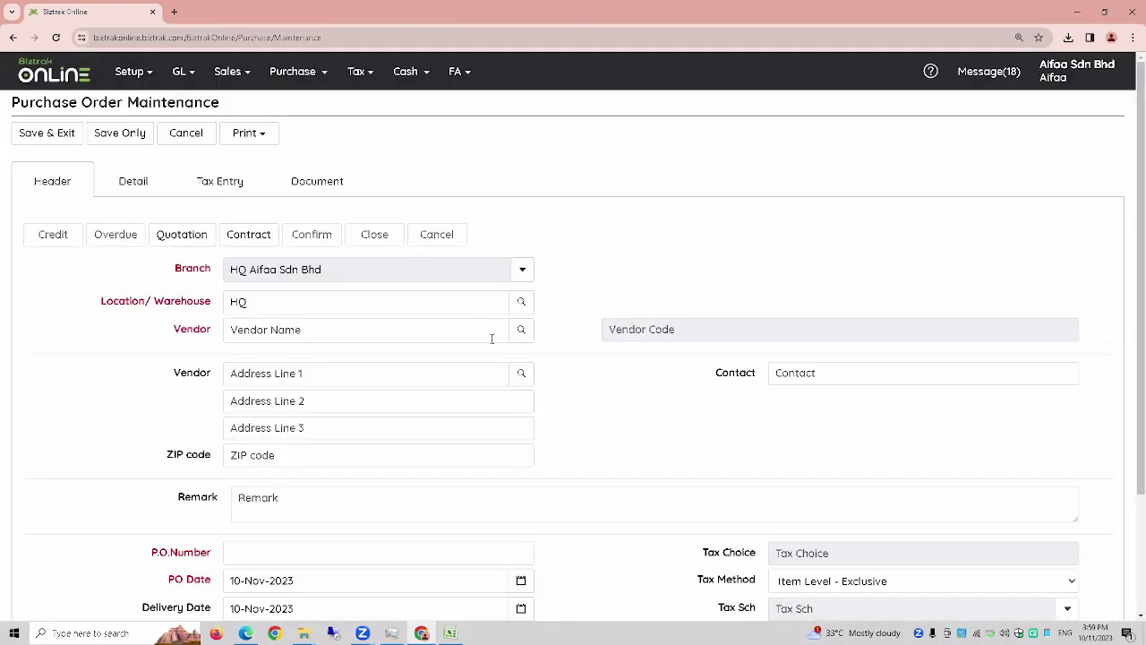
{"action": "left_click", "coordinate": [521, 330]}
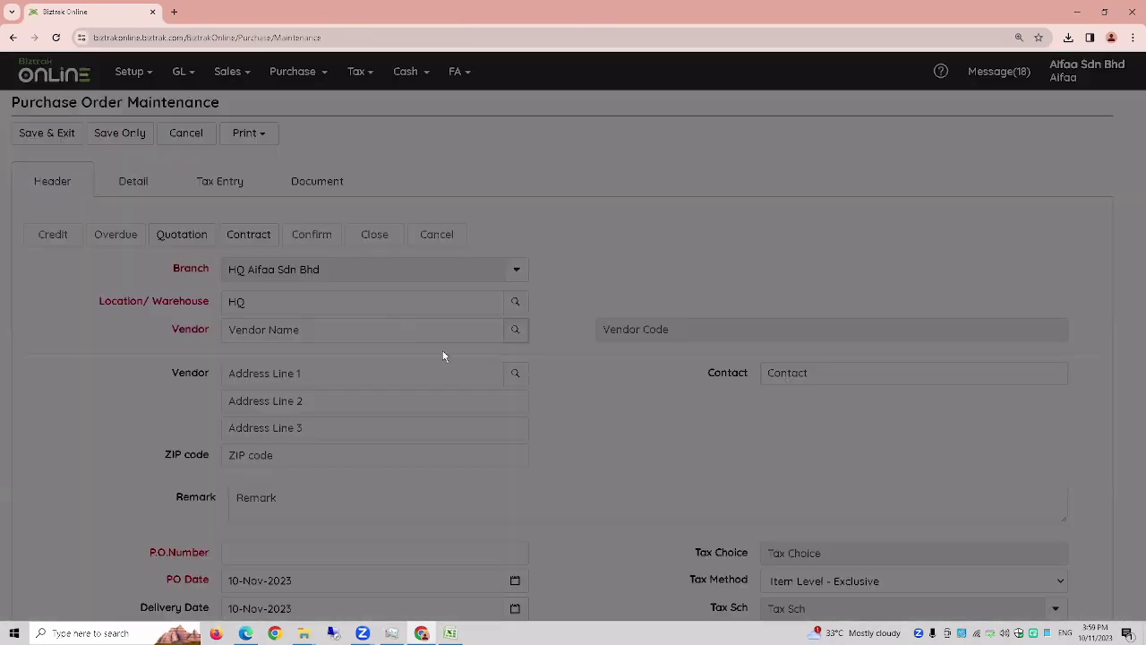
{"action": "left_click", "coordinate": [387, 237]}
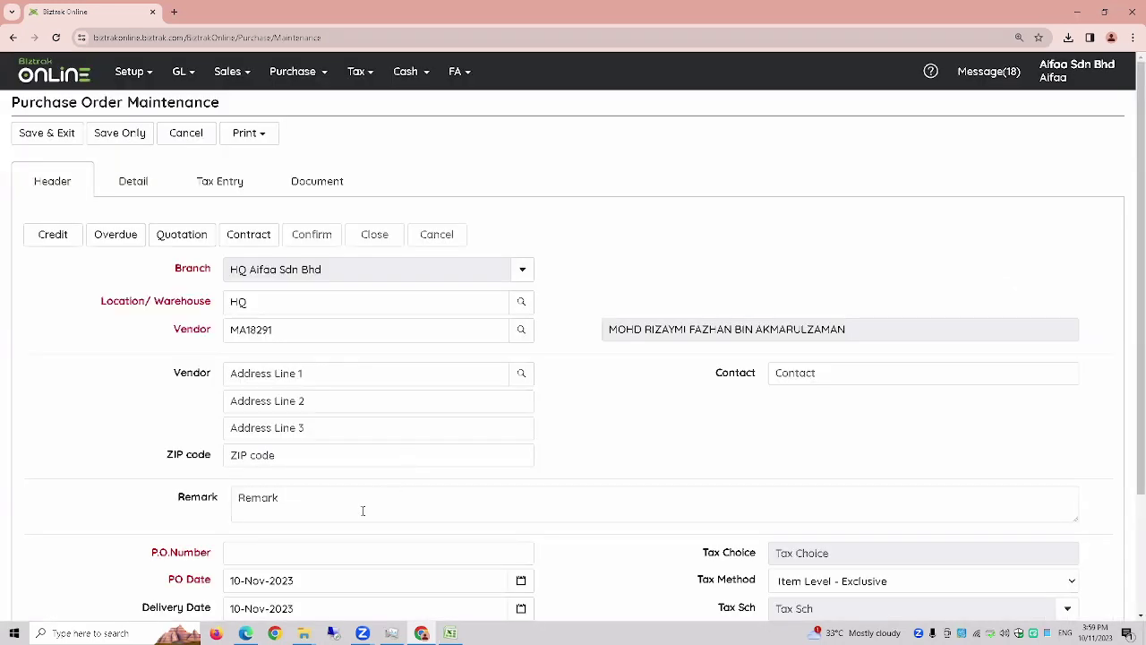
{"action": "key", "text": "Caps_Lock"}
{"action": "type", "text": "p"}
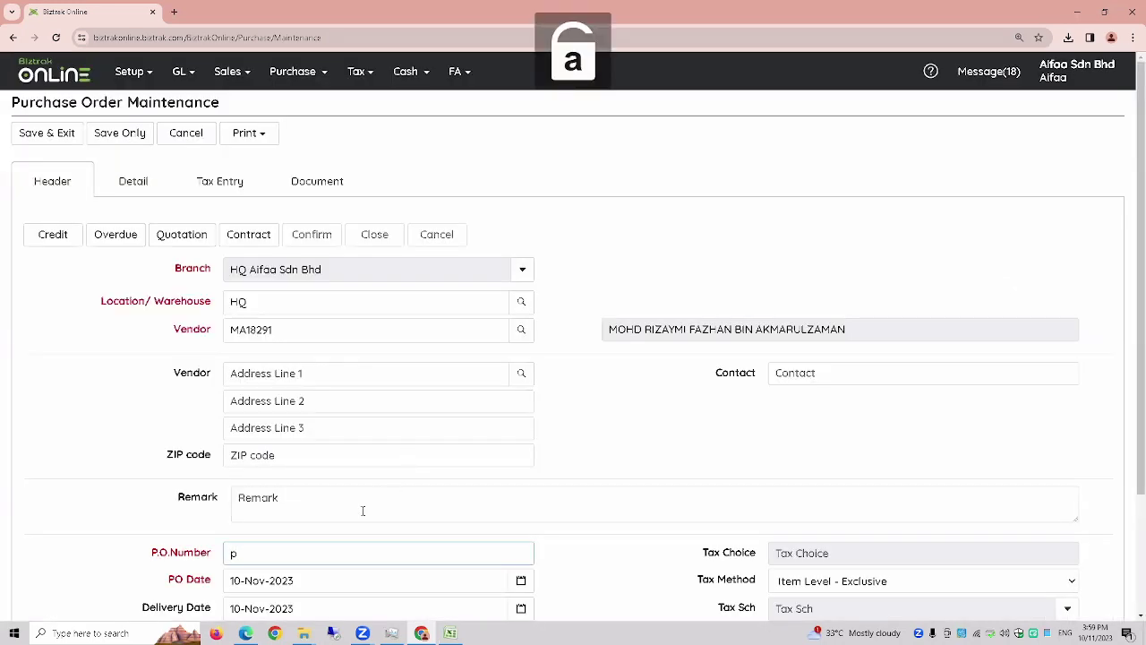
{"action": "key", "text": "BackSpace"}
{"action": "key", "text": "Caps_Lock"}
{"action": "type", "text": "PO-01"}
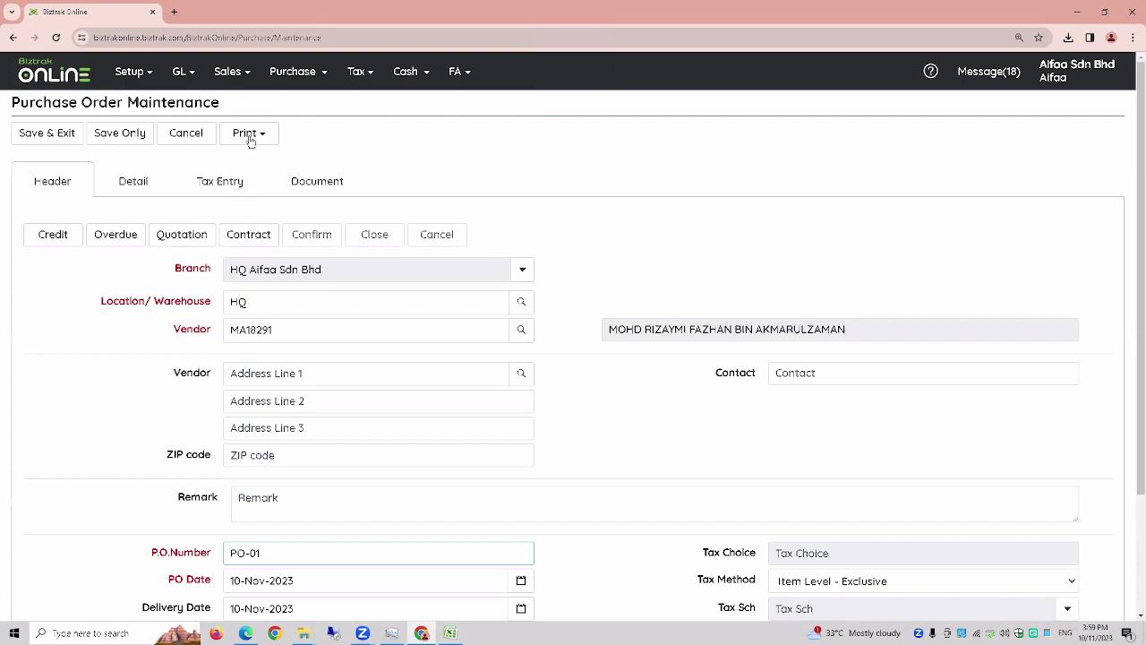
- Add an order line for one unit of Item A at unit price 600
{"action": "left_click", "coordinate": [132, 183]}
{"action": "left_click", "coordinate": [52, 234]}
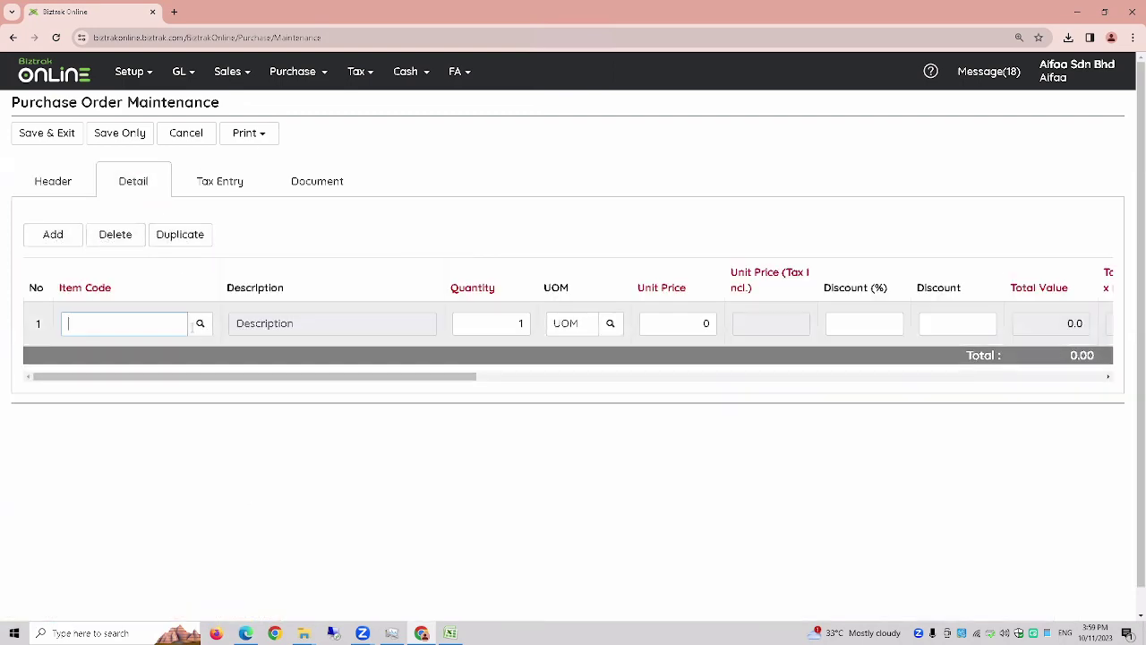
{"action": "left_click", "coordinate": [199, 323]}
{"action": "left_click", "coordinate": [244, 237]}
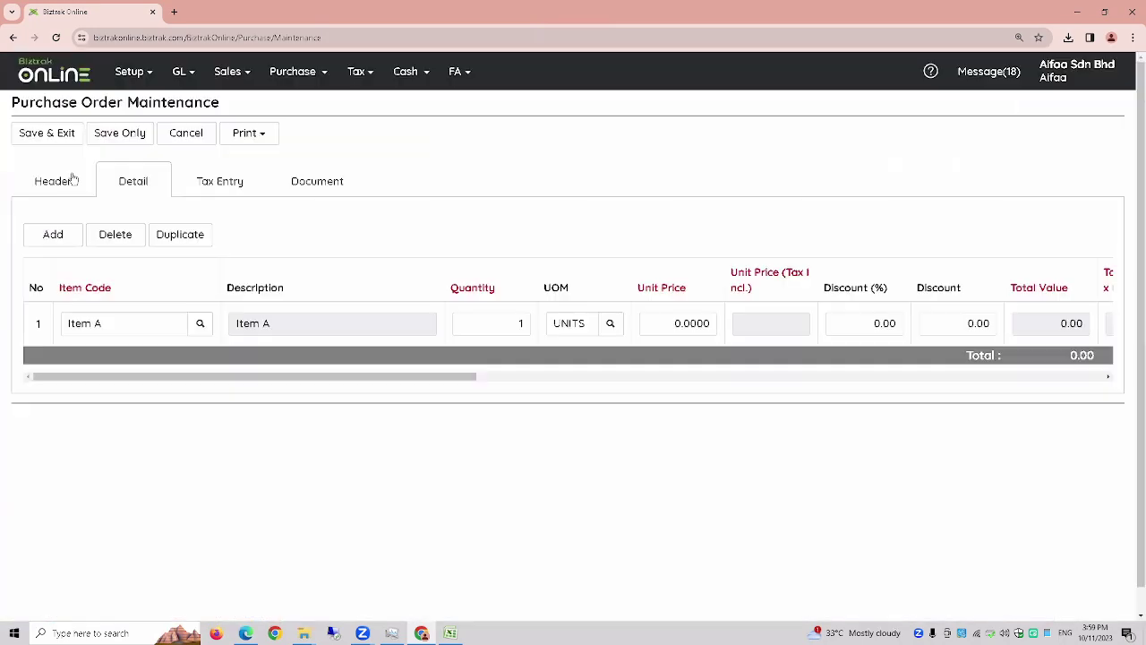
{"action": "left_click", "coordinate": [74, 179]}
{"action": "left_click", "coordinate": [123, 184]}
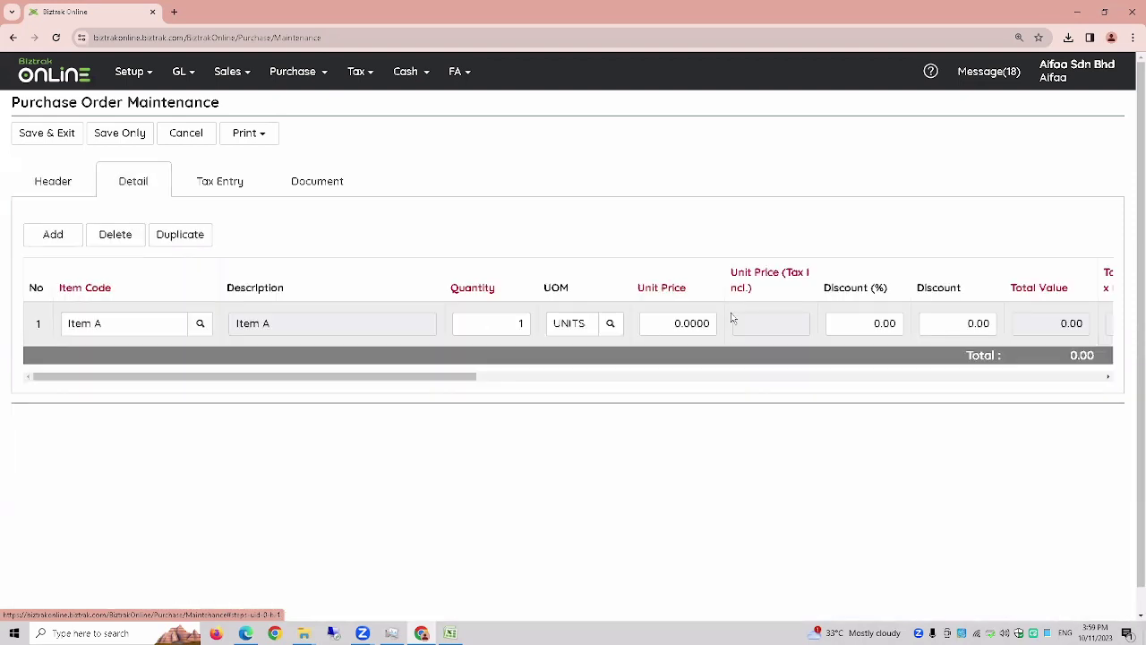
{"action": "left_click", "coordinate": [654, 322]}
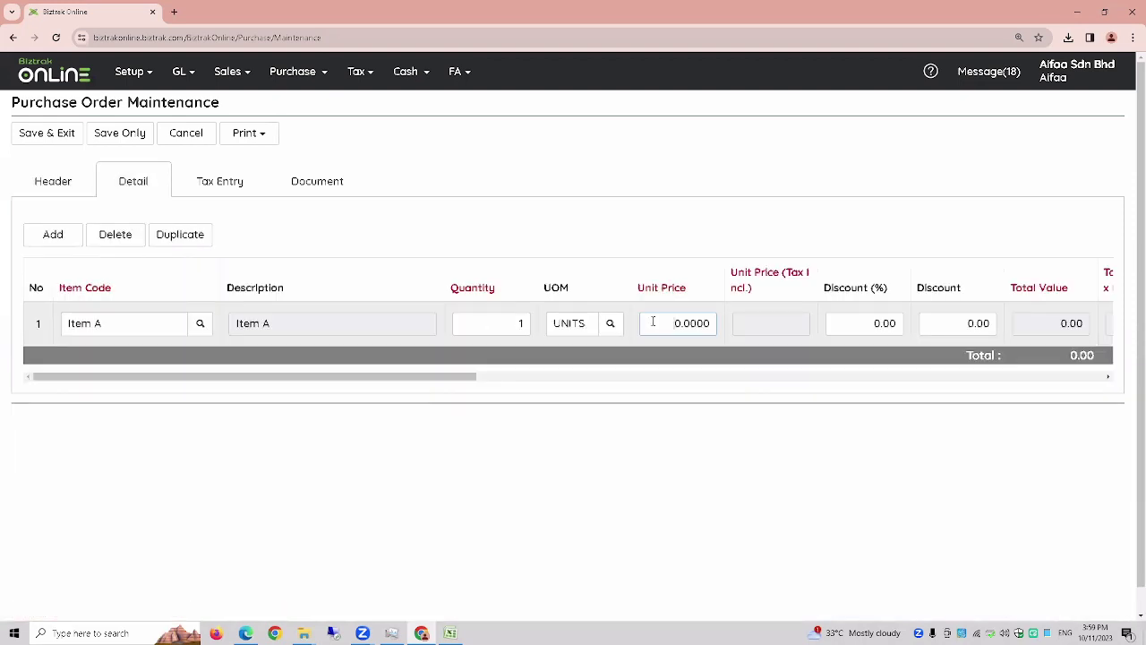
- Save and confirm PO-01, then return to the zoomed-out Purchase Order list
{"action": "left_click", "coordinate": [114, 134]}
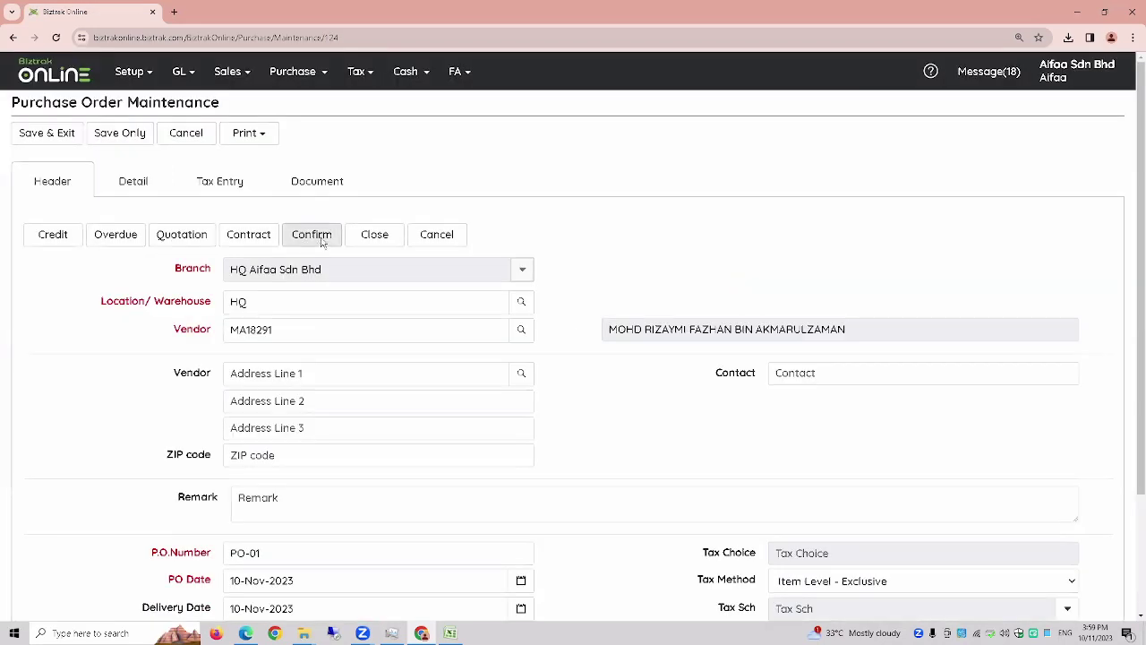
{"action": "left_click", "coordinate": [322, 234]}
{"action": "left_click", "coordinate": [164, 191]}
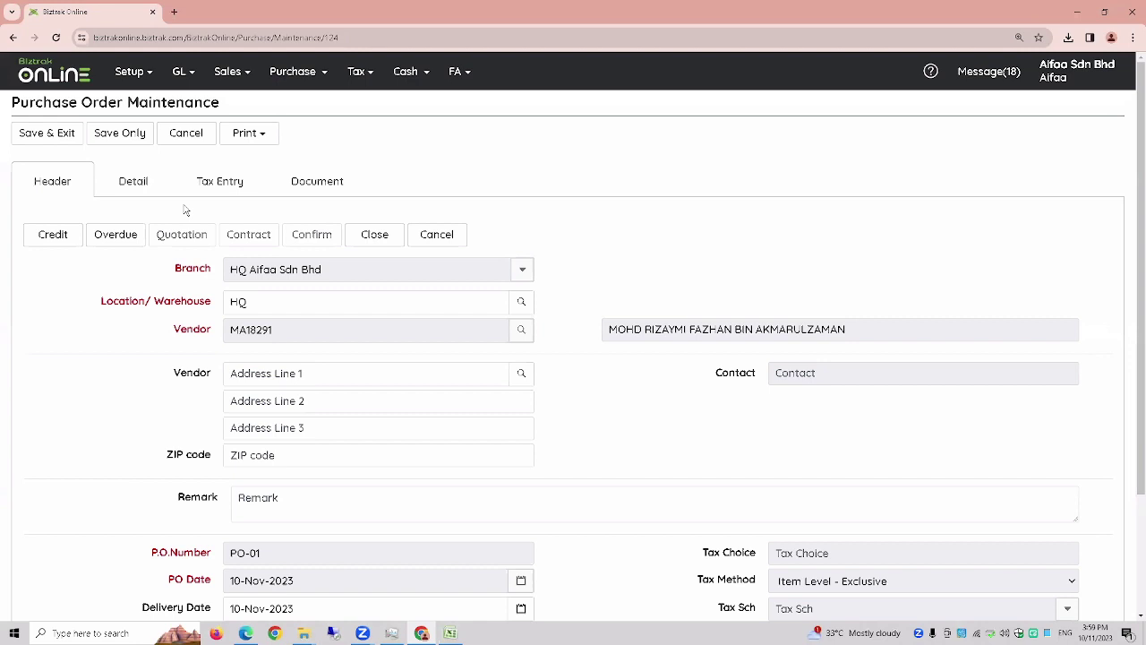
{"action": "left_click", "coordinate": [54, 140]}
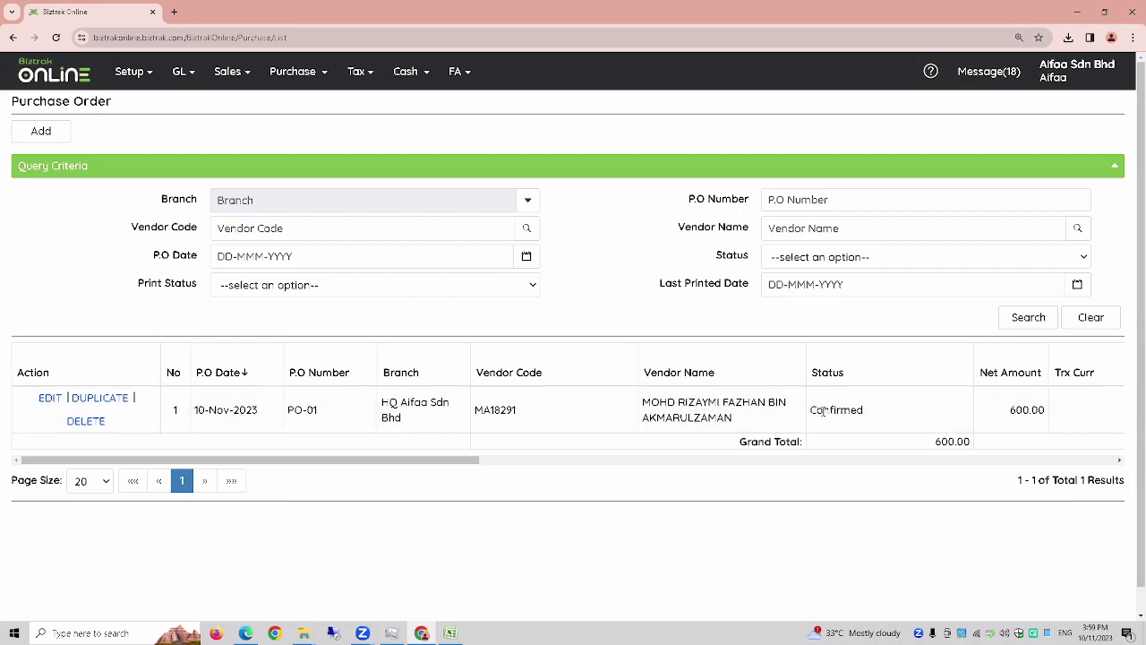
{"action": "key", "text": "ctrl+minus"}
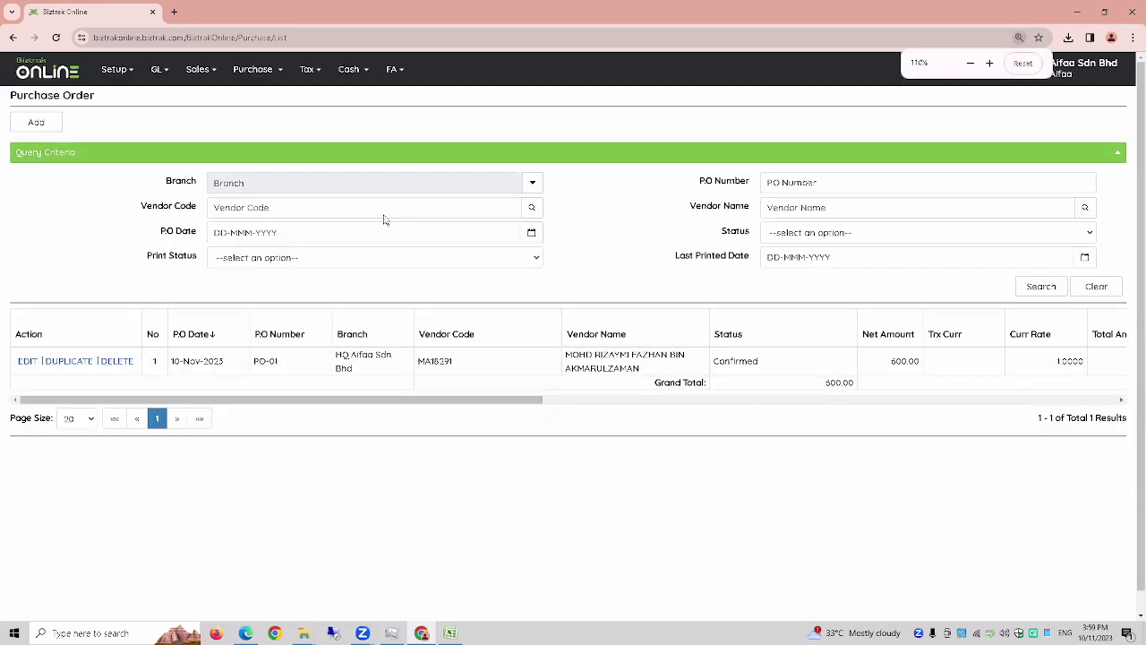
- Open the Goods Received Note list and start a new note
{"action": "left_click", "coordinate": [261, 79]}
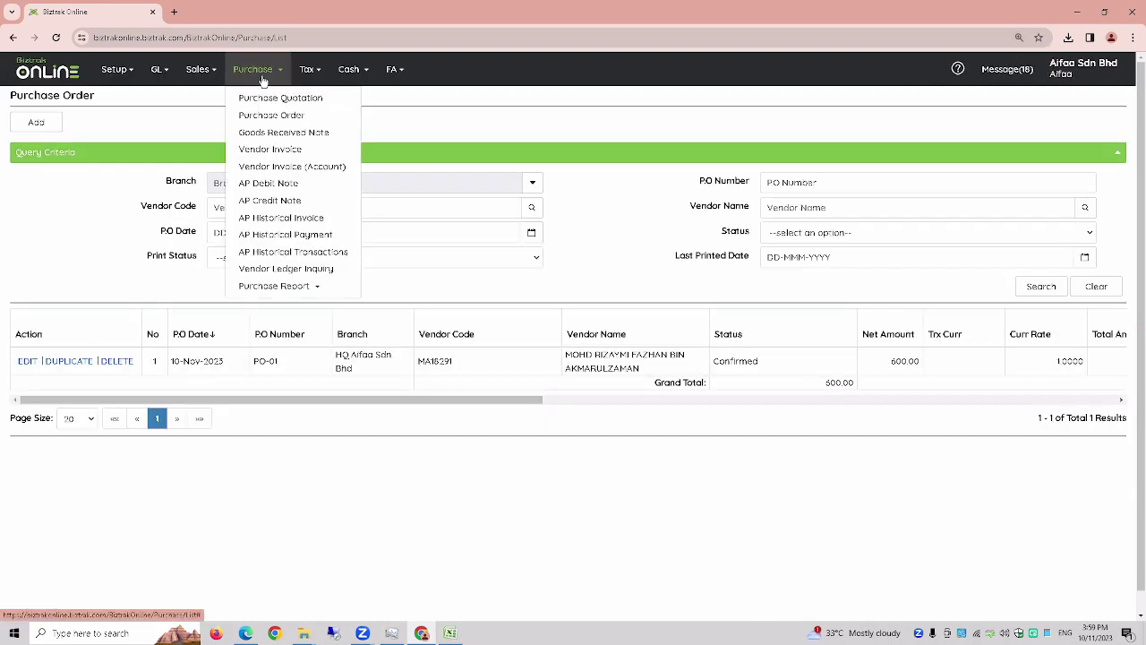
{"action": "left_click", "coordinate": [259, 136]}
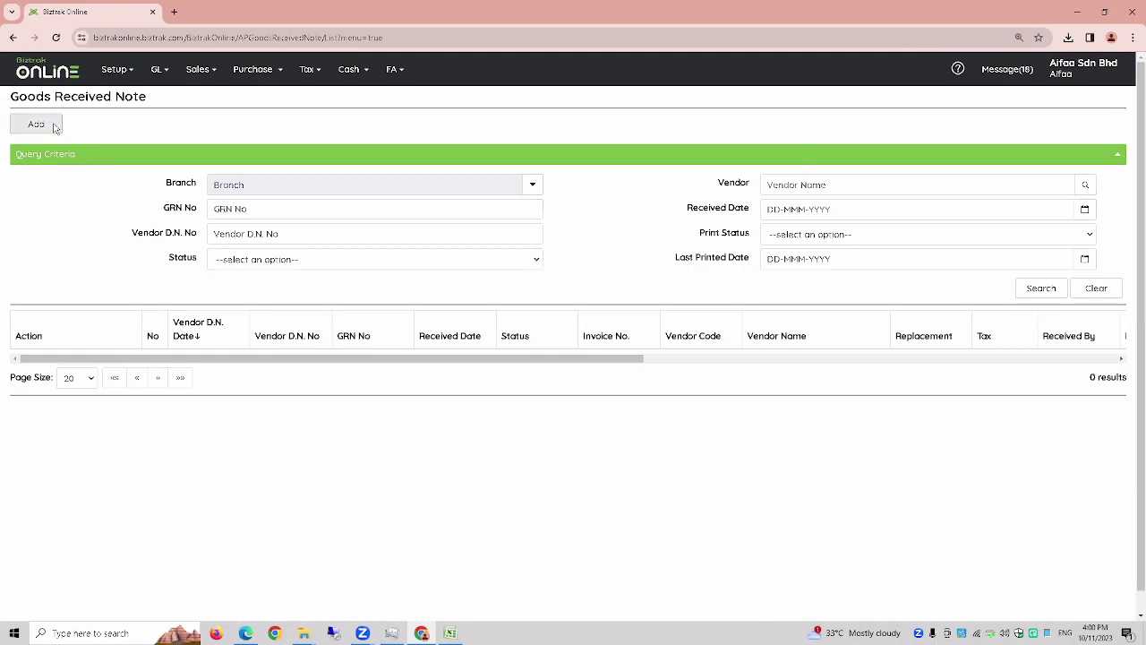
{"action": "left_click", "coordinate": [52, 127]}
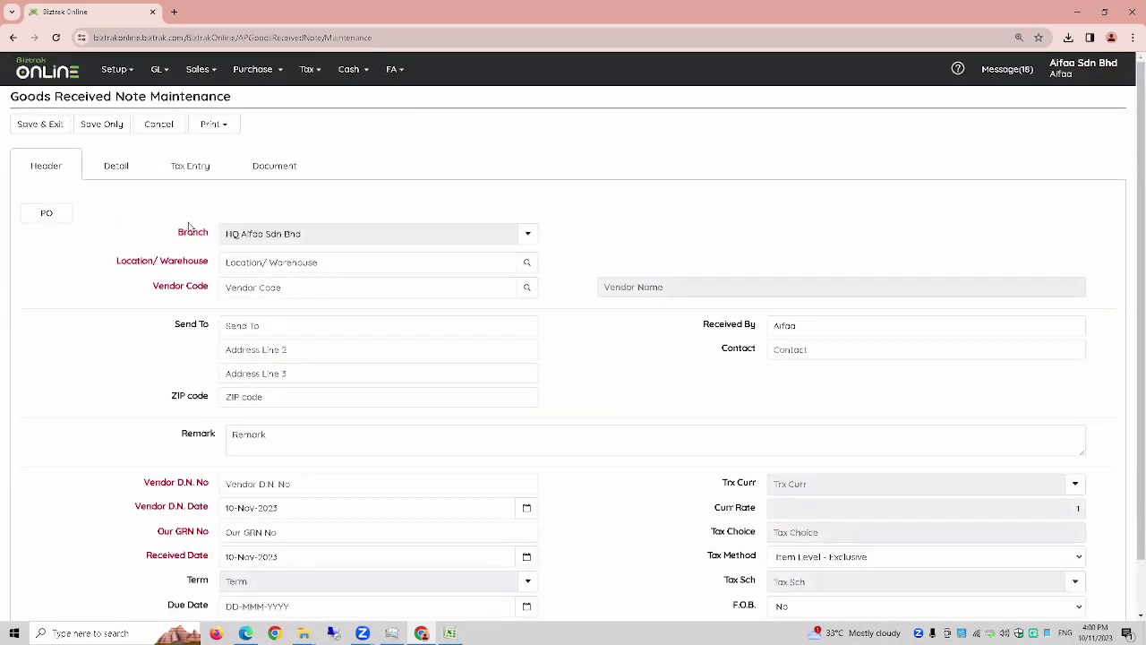
{"action": "left_click_drag", "start_coordinate": [188, 227], "coordinate": [585, 297]}
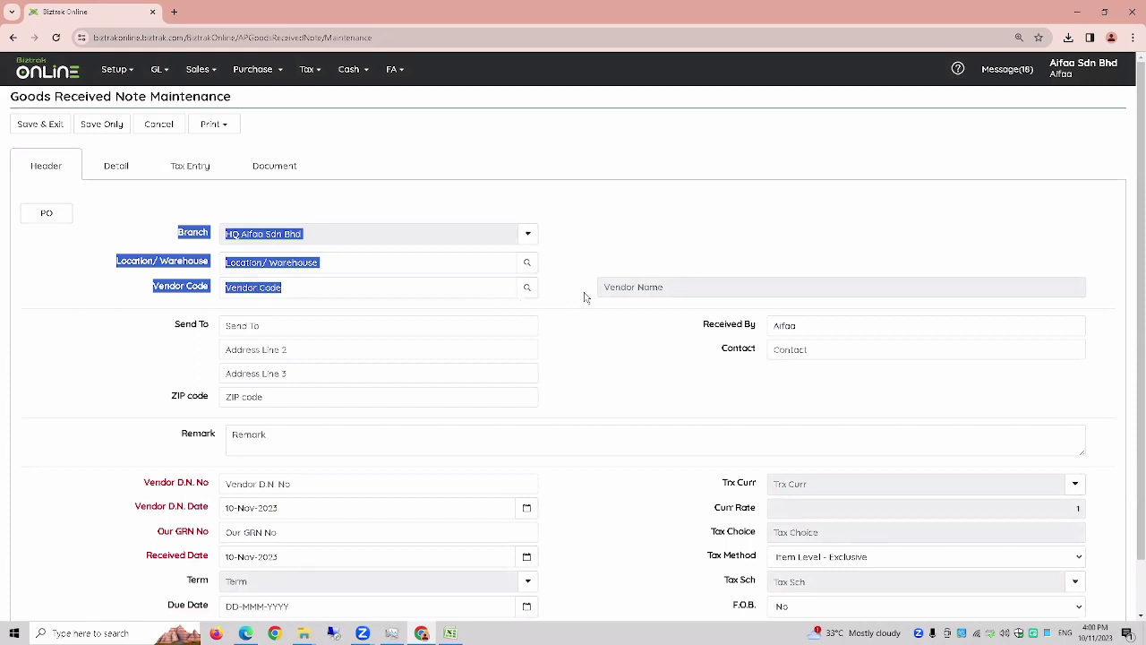
- Set the note's location to HQ and the first vendor, then bring up confirmed PO lines
{"action": "left_click", "coordinate": [527, 263]}
{"action": "left_click", "coordinate": [513, 215]}
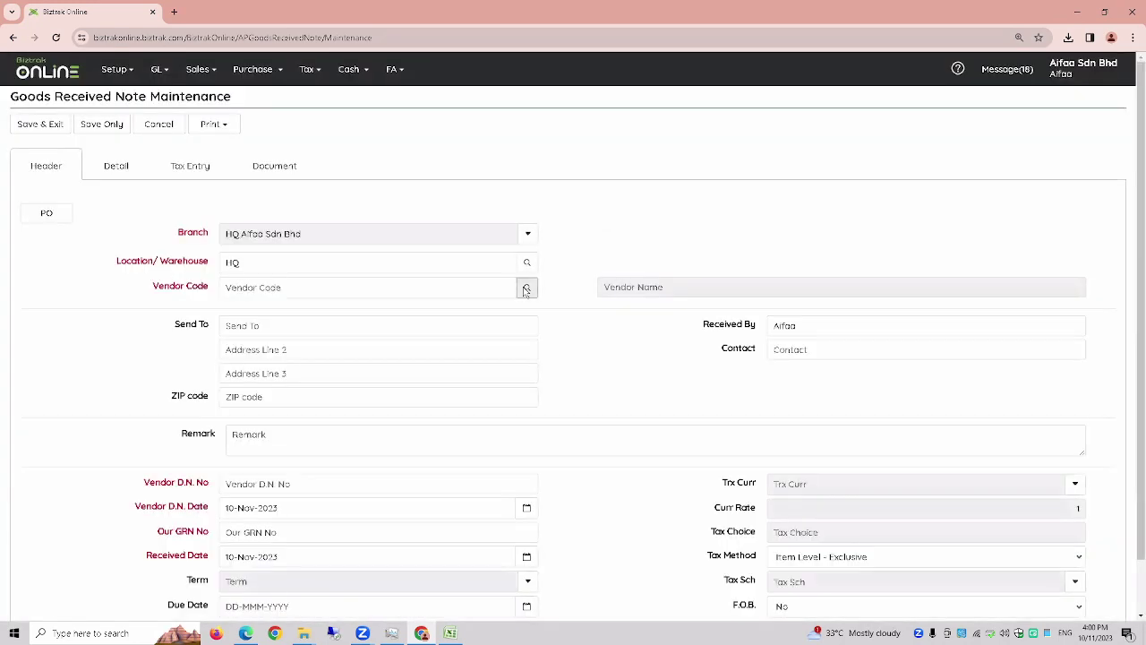
{"action": "left_click", "coordinate": [523, 288]}
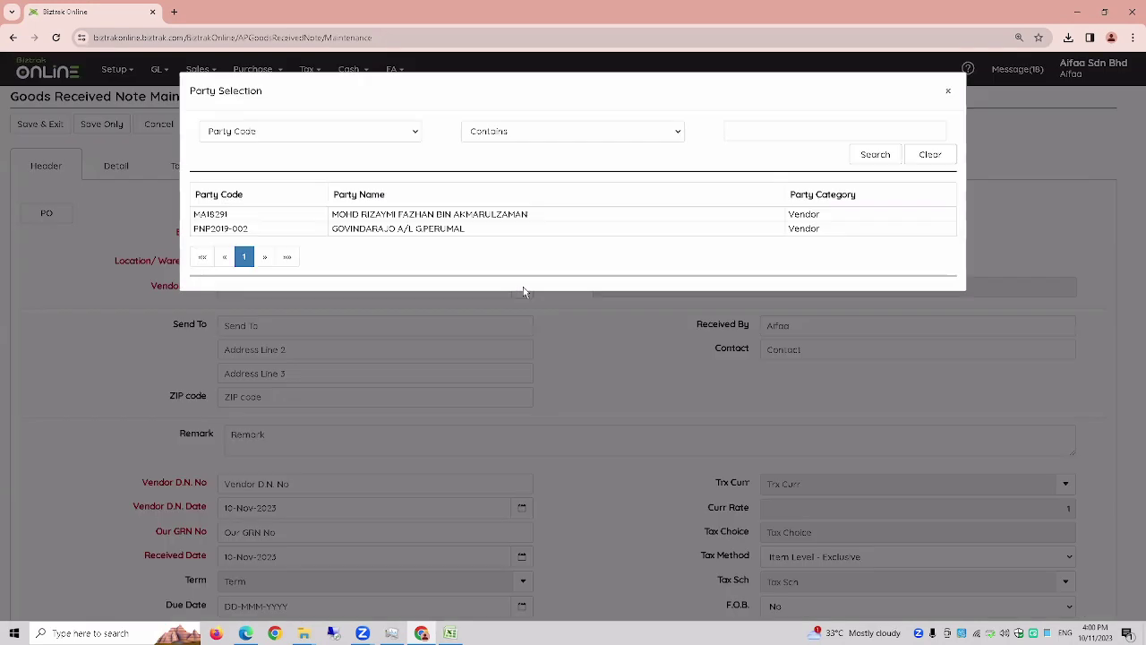
{"action": "left_click", "coordinate": [467, 216]}
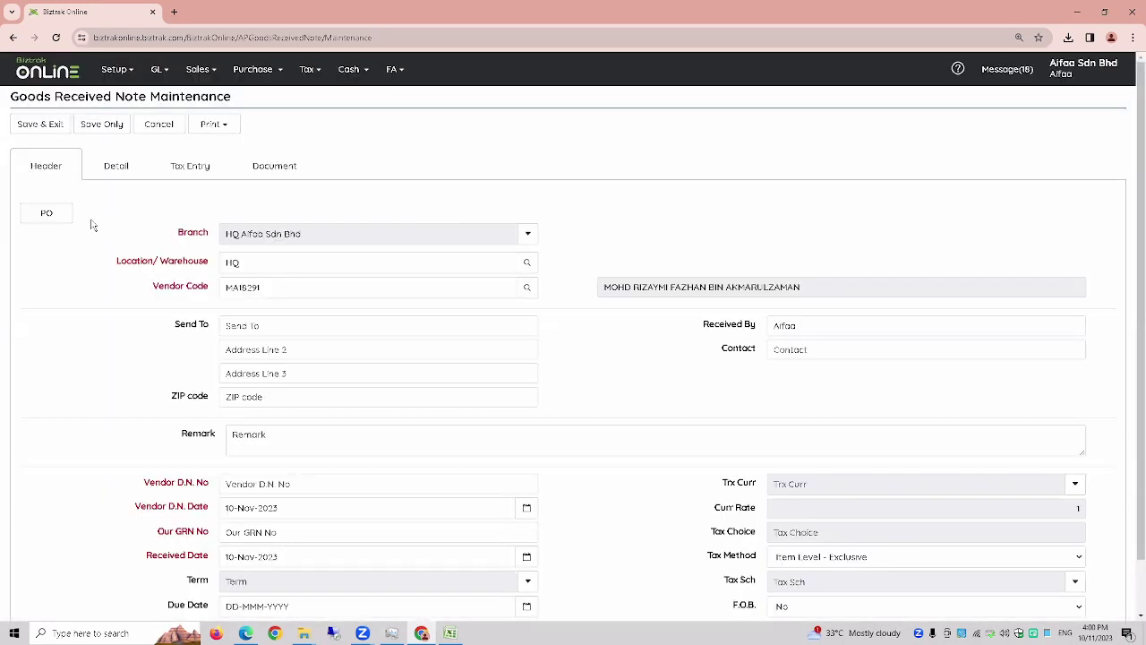
{"action": "left_click", "coordinate": [45, 219]}
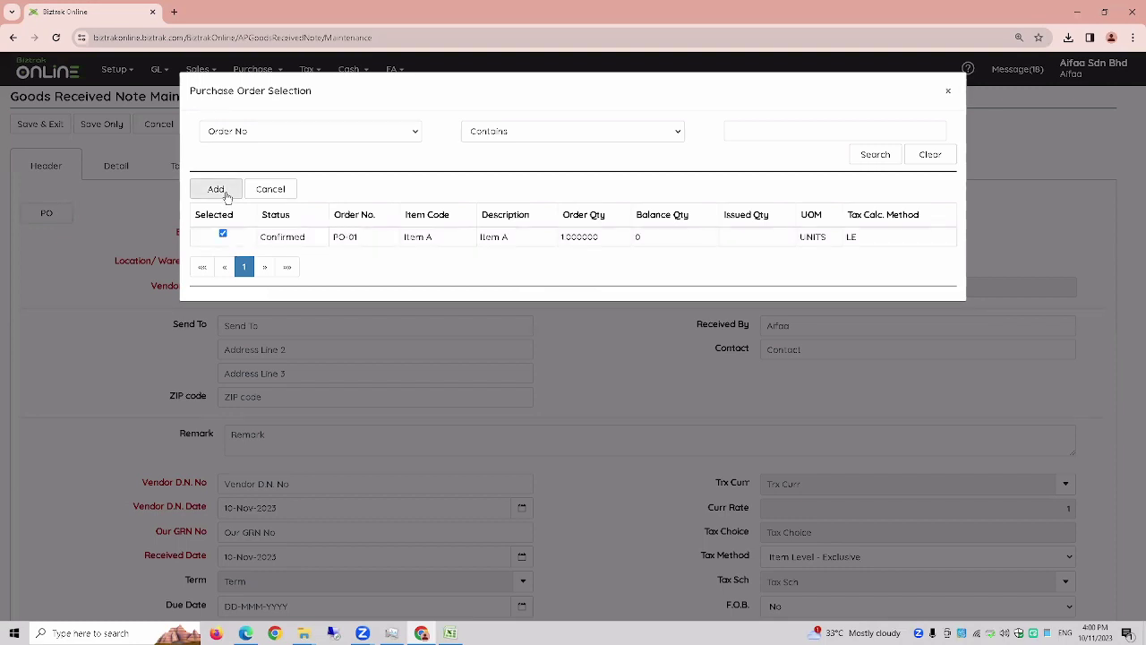
- Add the PO-01 Item A line, enter vendor delivery note grn-01, and save GRN-01
{"action": "left_click", "coordinate": [216, 189]}
{"action": "left_click", "coordinate": [281, 484]}
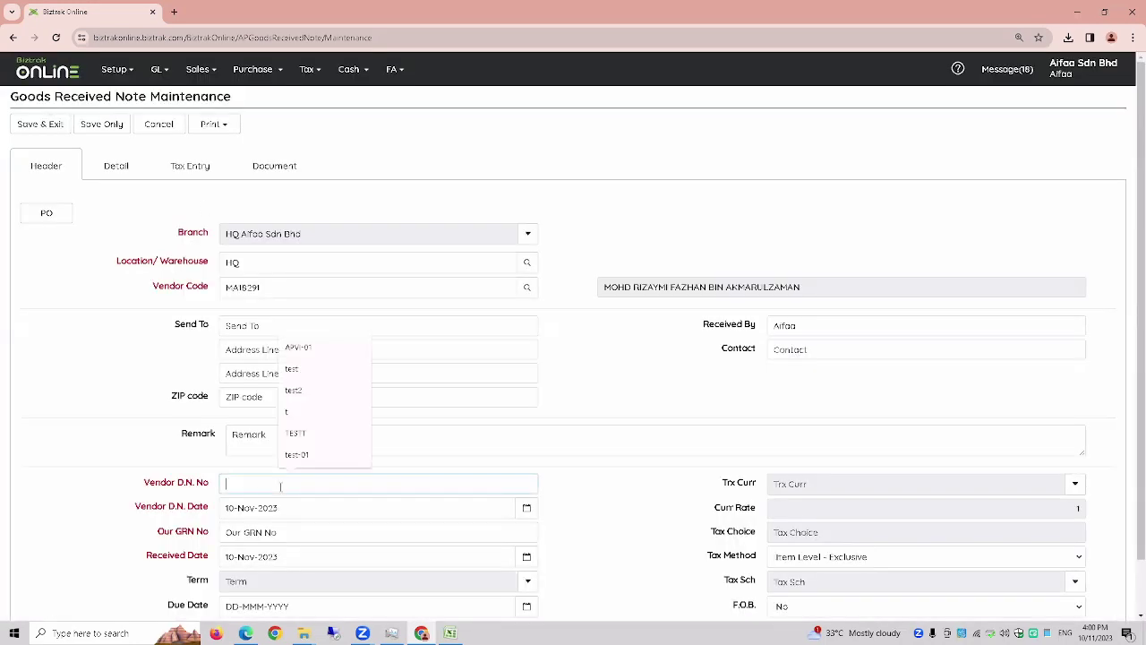
{"action": "key", "text": "Caps_Lock"}
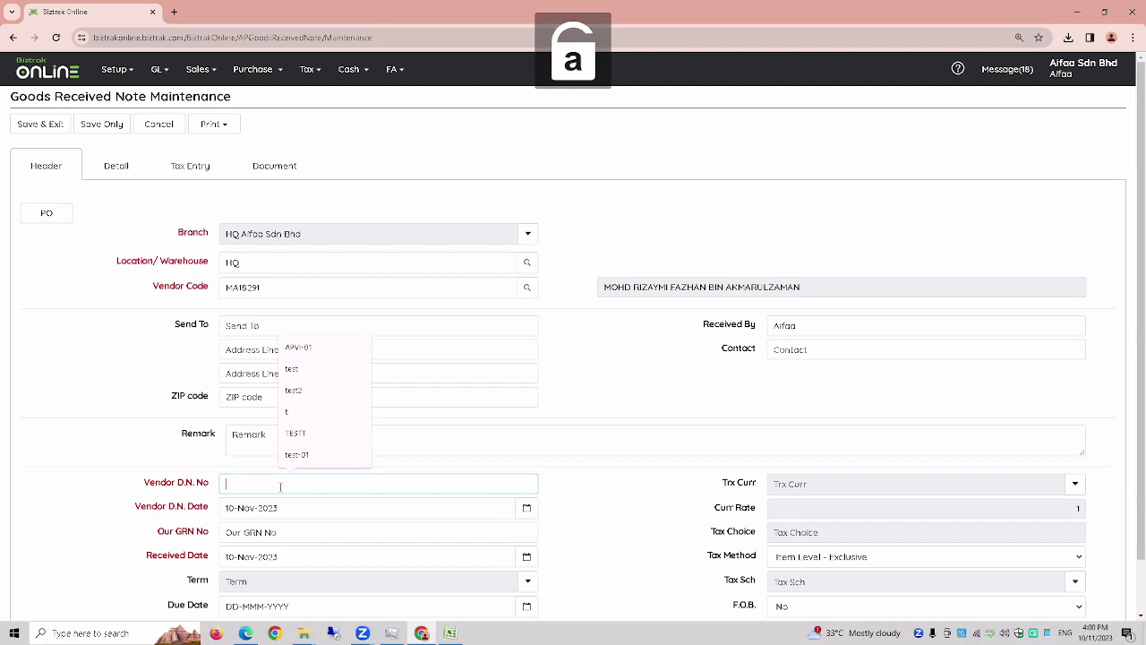
{"action": "type", "text": "s"}
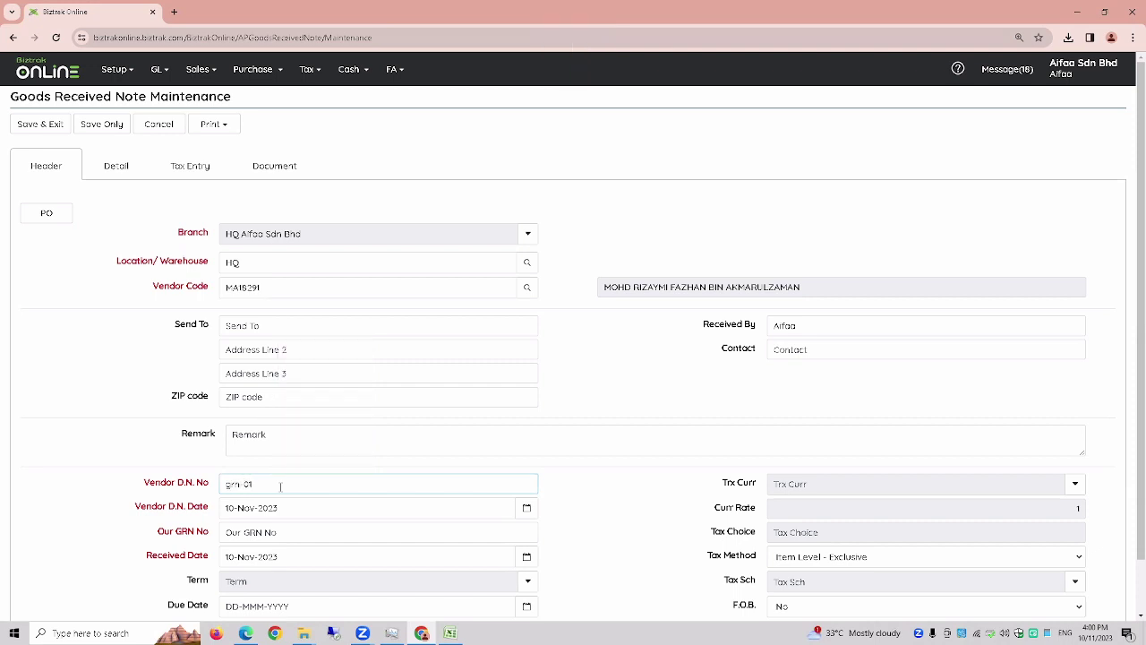
{"action": "key", "text": "Caps_Lock"}
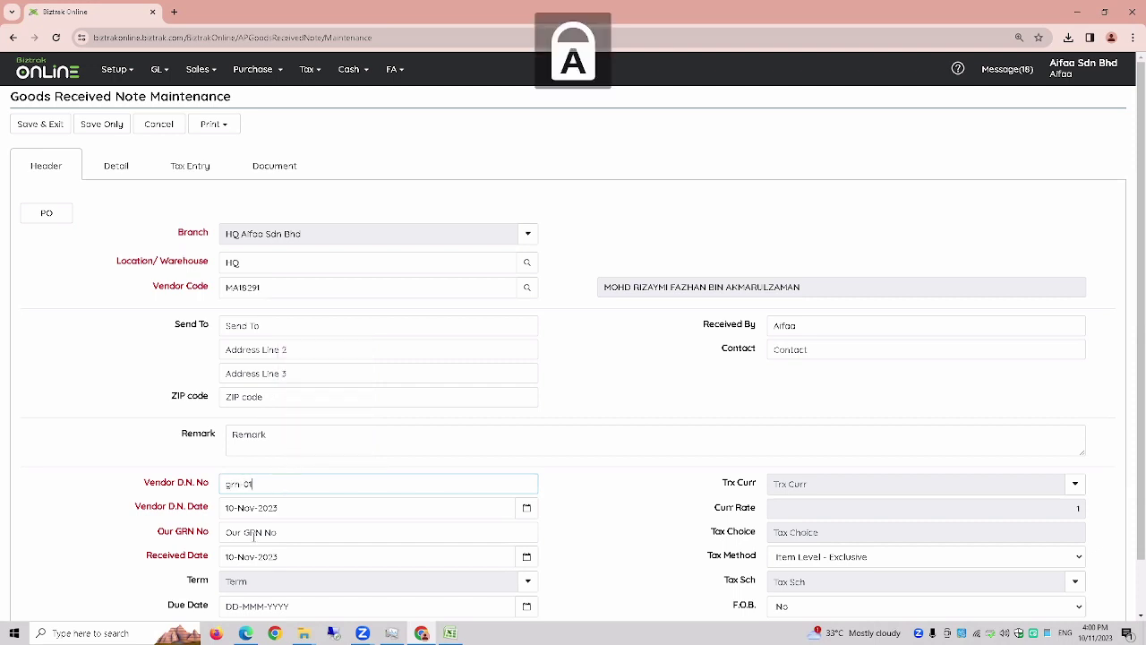
{"action": "left_click", "coordinate": [253, 535]}
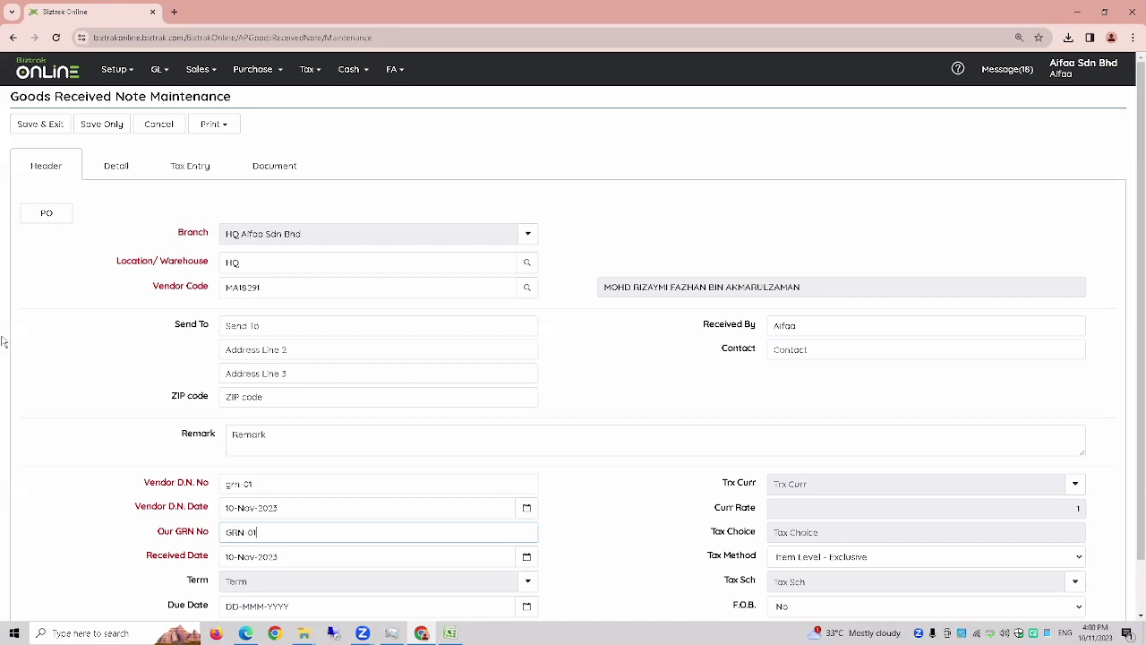
{"action": "left_click", "coordinate": [40, 125]}
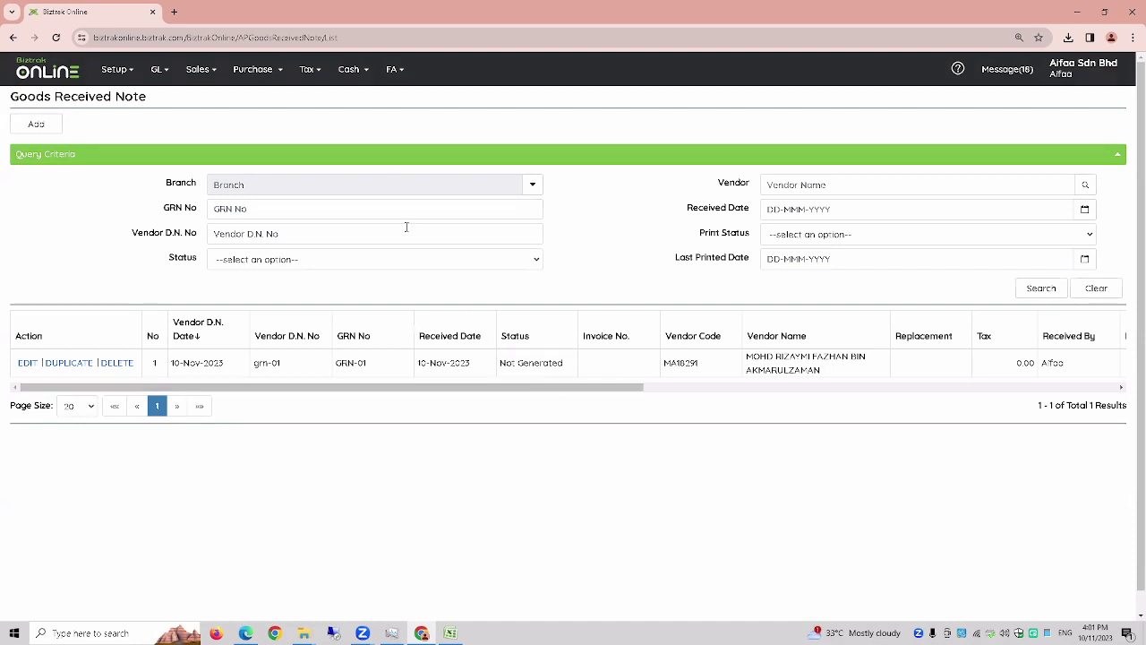
- Open the Vendor Invoice list and start a new vendor invoice
{"action": "left_click", "coordinate": [260, 78]}
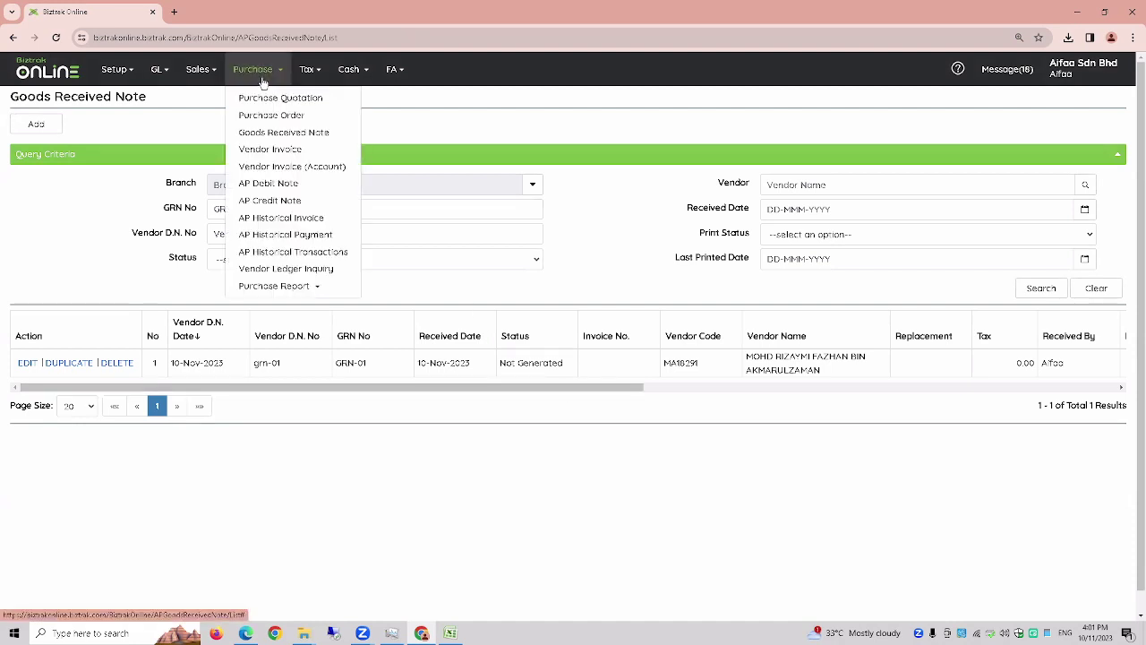
{"action": "left_click", "coordinate": [265, 153]}
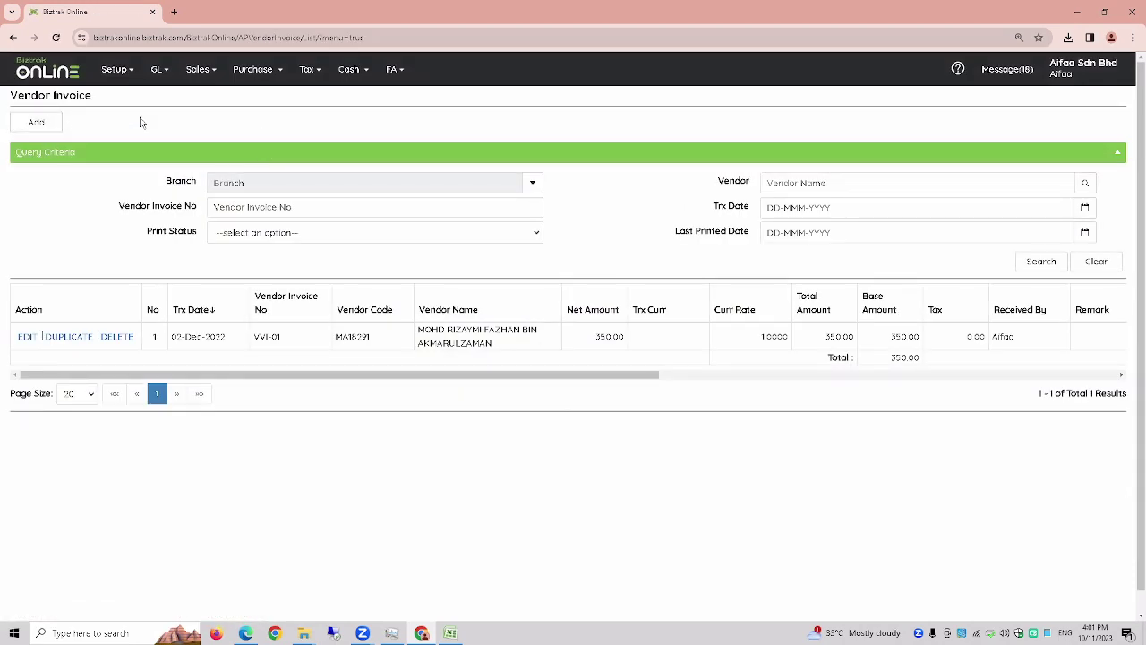
{"action": "left_click", "coordinate": [43, 126]}
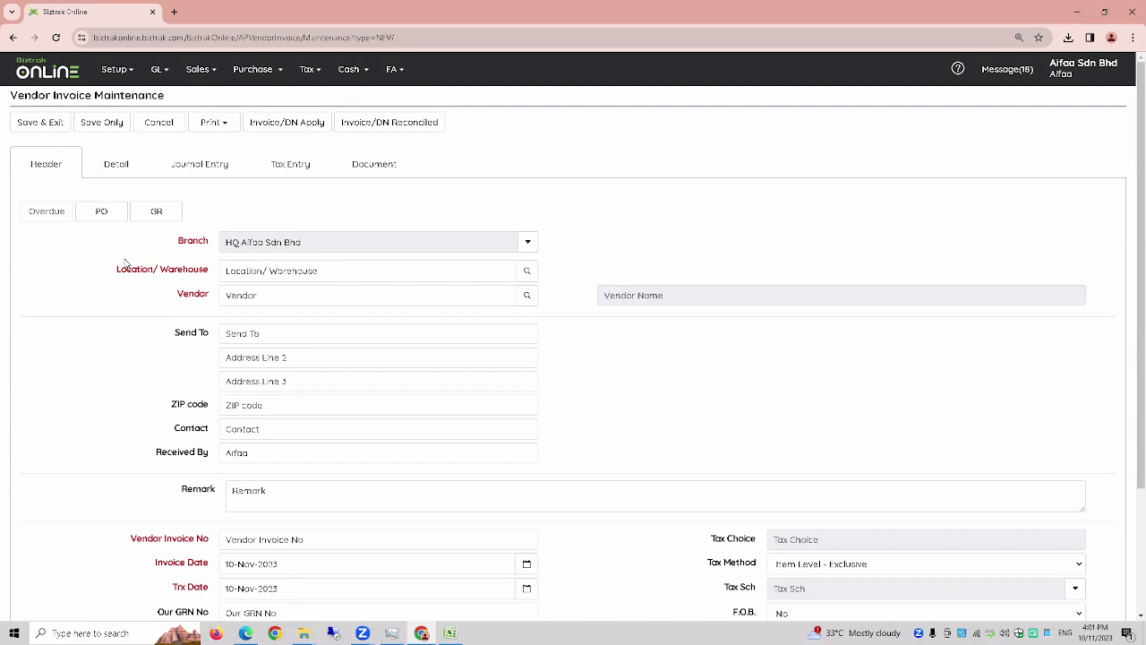
{"action": "left_click_drag", "start_coordinate": [158, 249], "coordinate": [260, 295]}
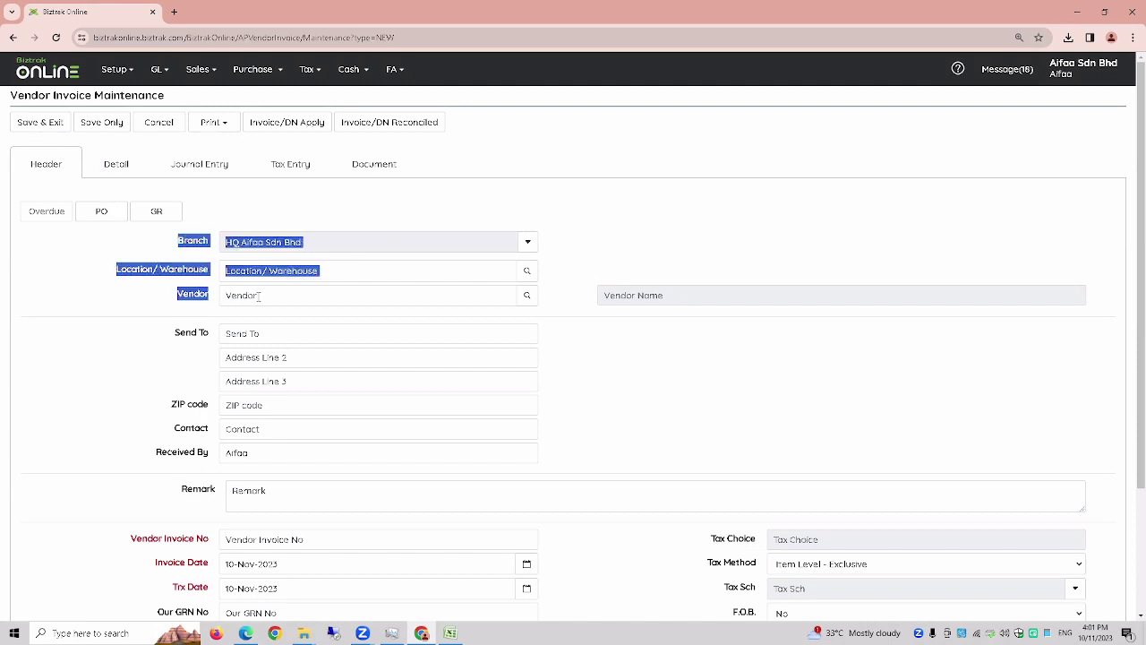
- Set the invoice location to HQ and the GRN's vendor, then list GRNs to copy
{"action": "left_click", "coordinate": [527, 270]}
{"action": "left_click", "coordinate": [430, 218]}
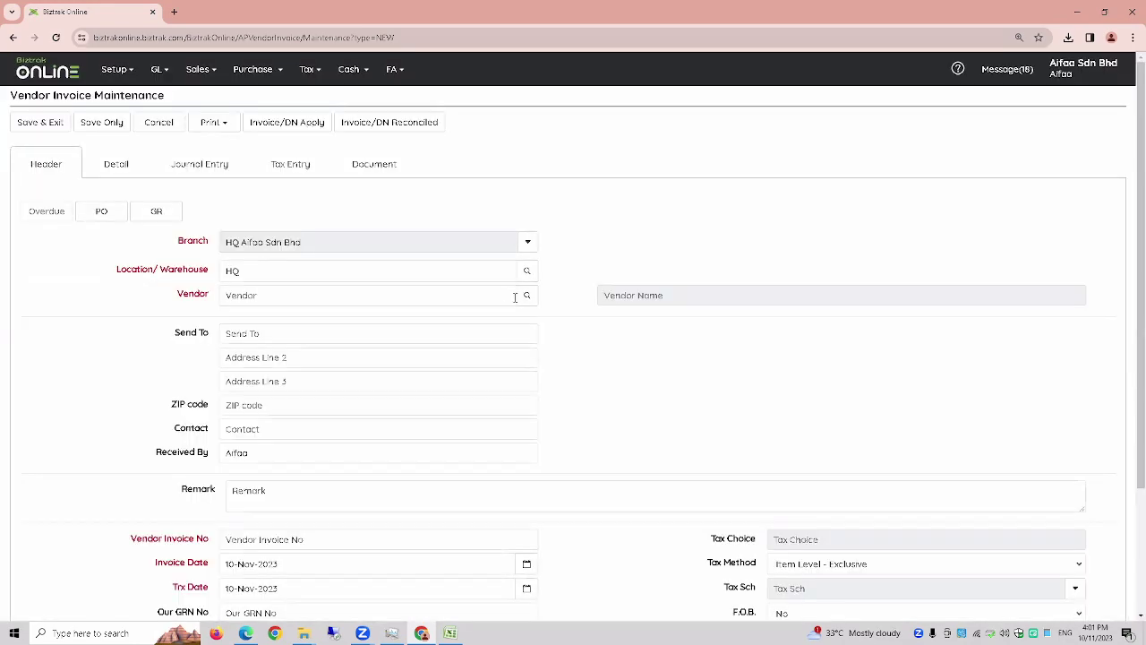
{"action": "left_click", "coordinate": [527, 299]}
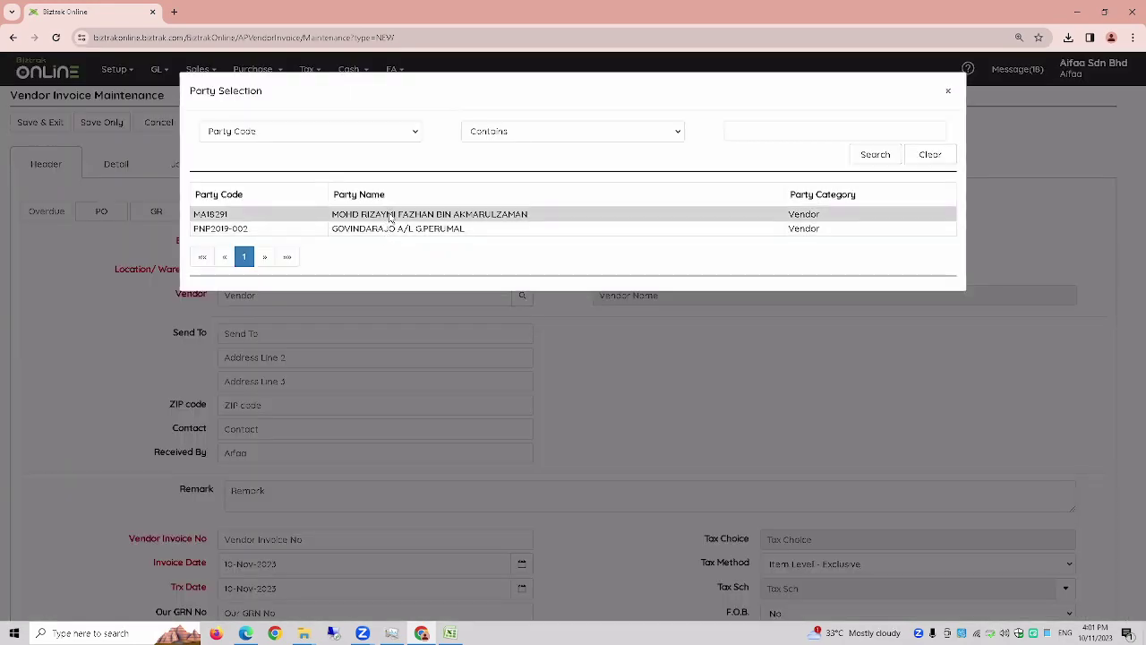
{"action": "left_click", "coordinate": [391, 218]}
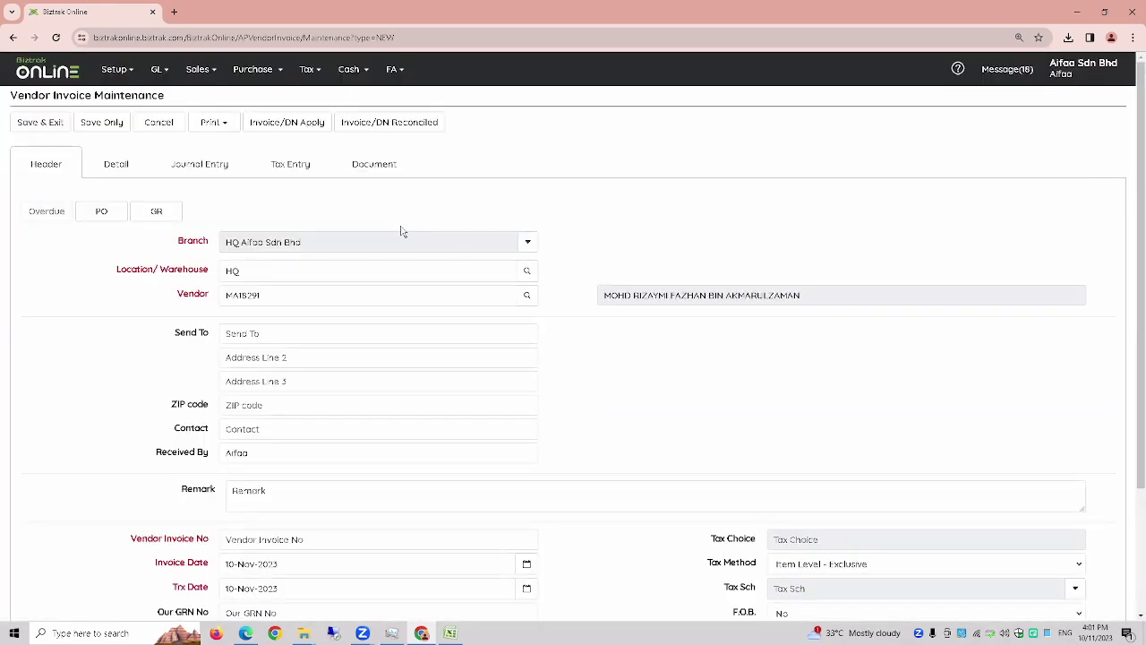
{"action": "left_click", "coordinate": [159, 218]}
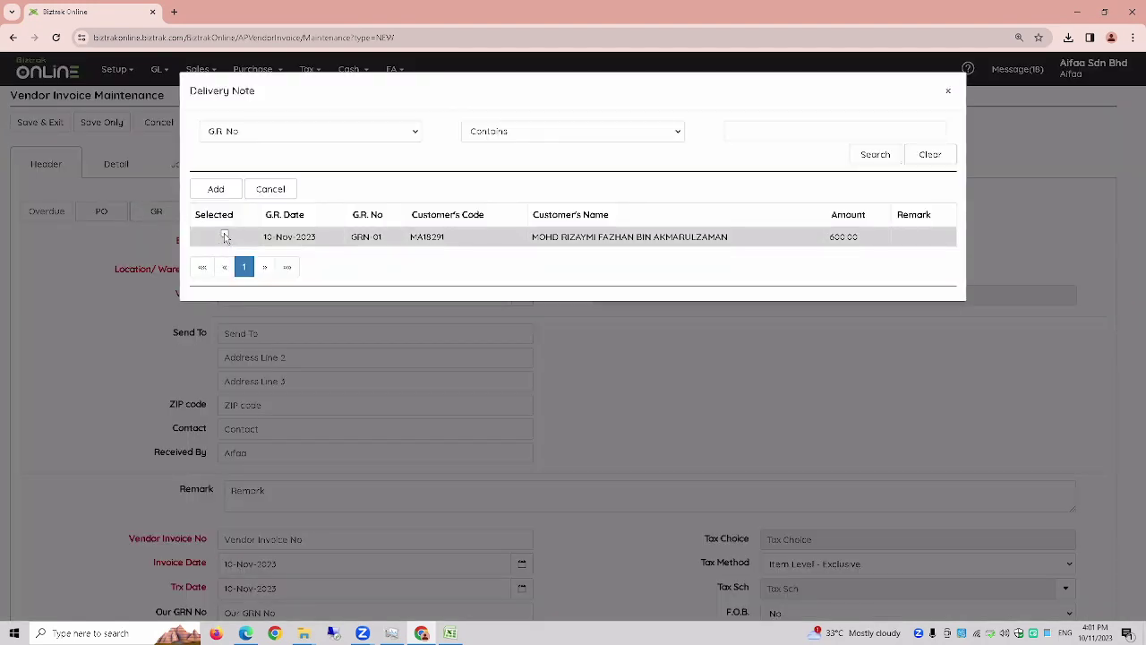
- Import GRN-01 so the invoice gets one unit of Item A at 600.00
{"action": "left_click", "coordinate": [224, 237]}
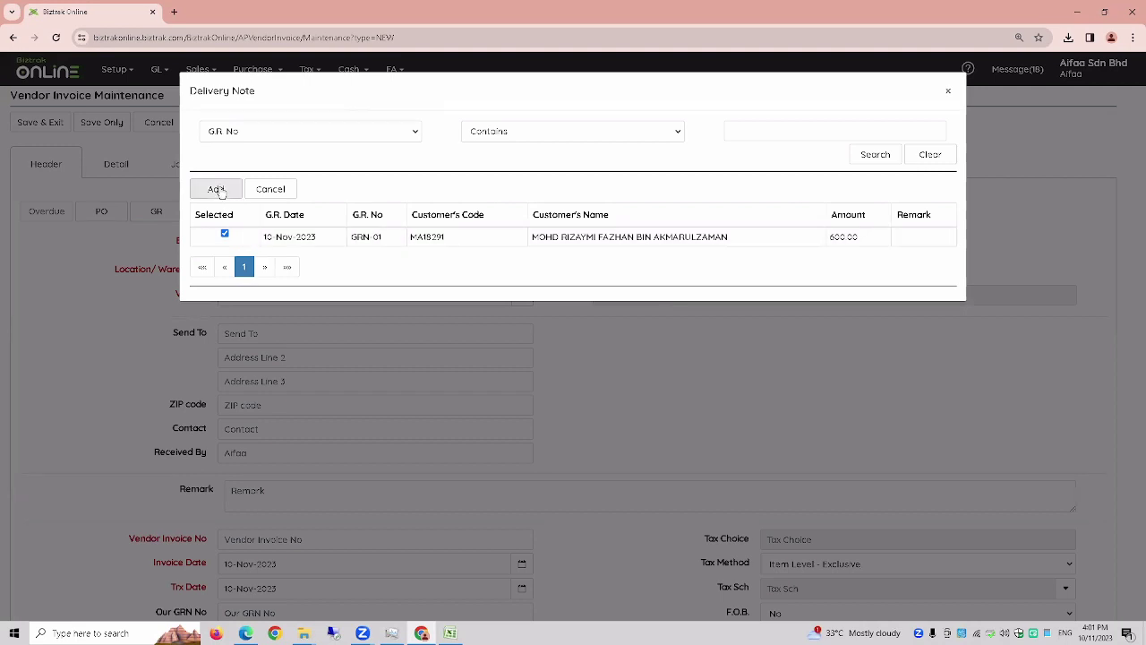
{"action": "left_click", "coordinate": [220, 190]}
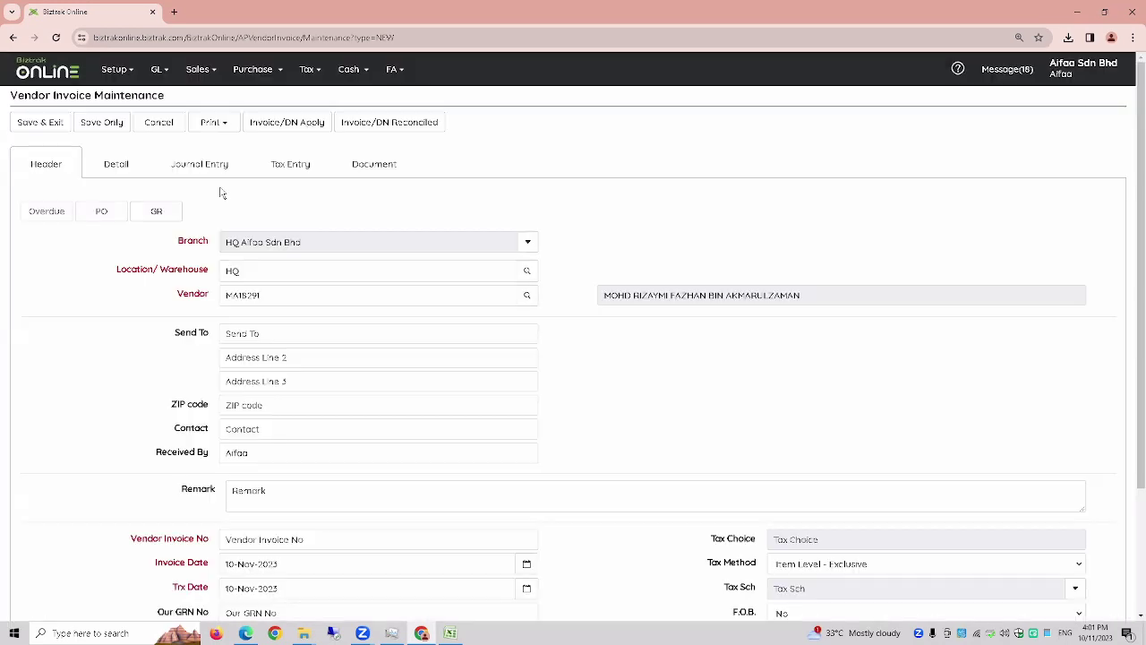
{"action": "left_click", "coordinate": [126, 170]}
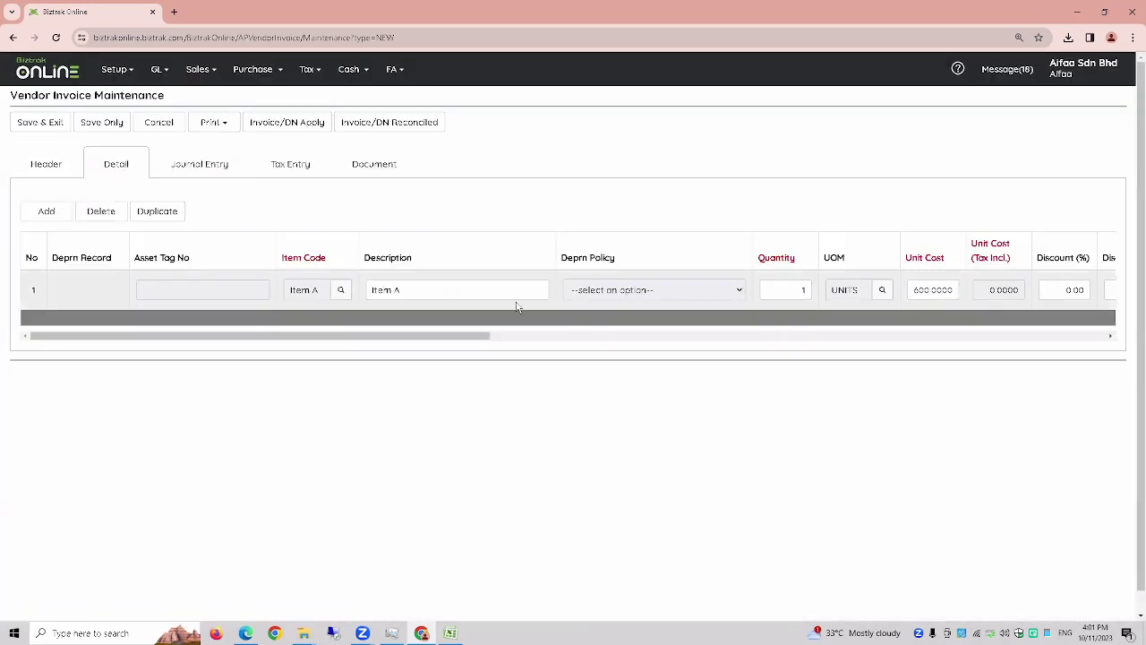
{"action": "left_click", "coordinate": [47, 174]}
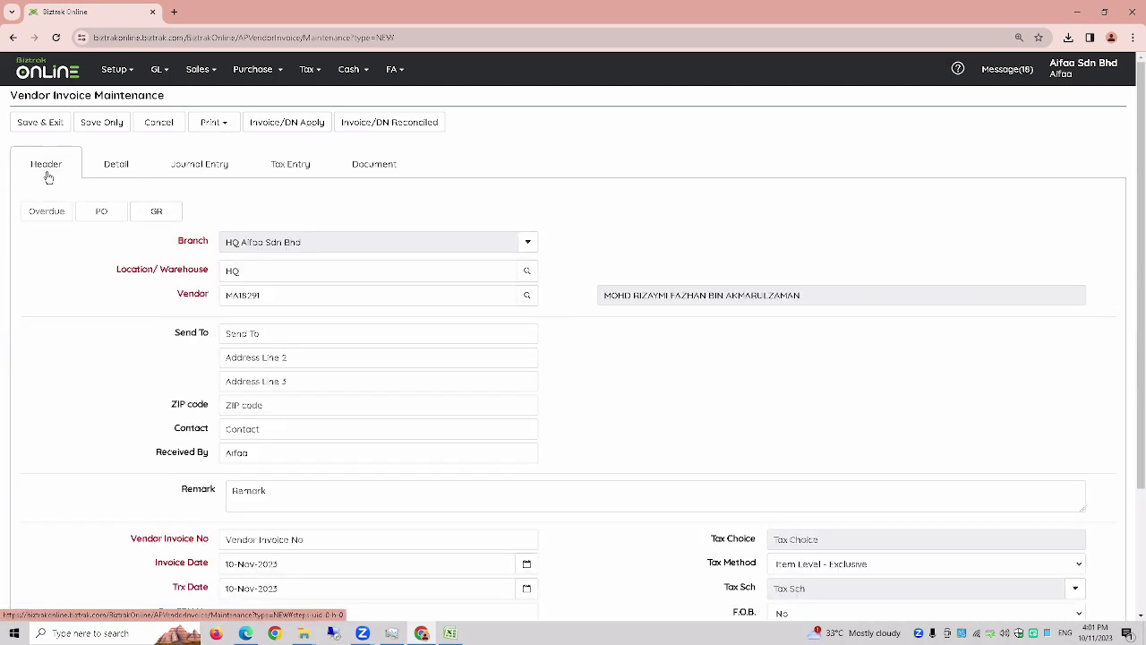
- Fill in the missing vendor invoice number VI-01 and save the 600.00 invoice
{"action": "left_click", "coordinate": [42, 124]}
{"action": "left_click", "coordinate": [642, 385]}
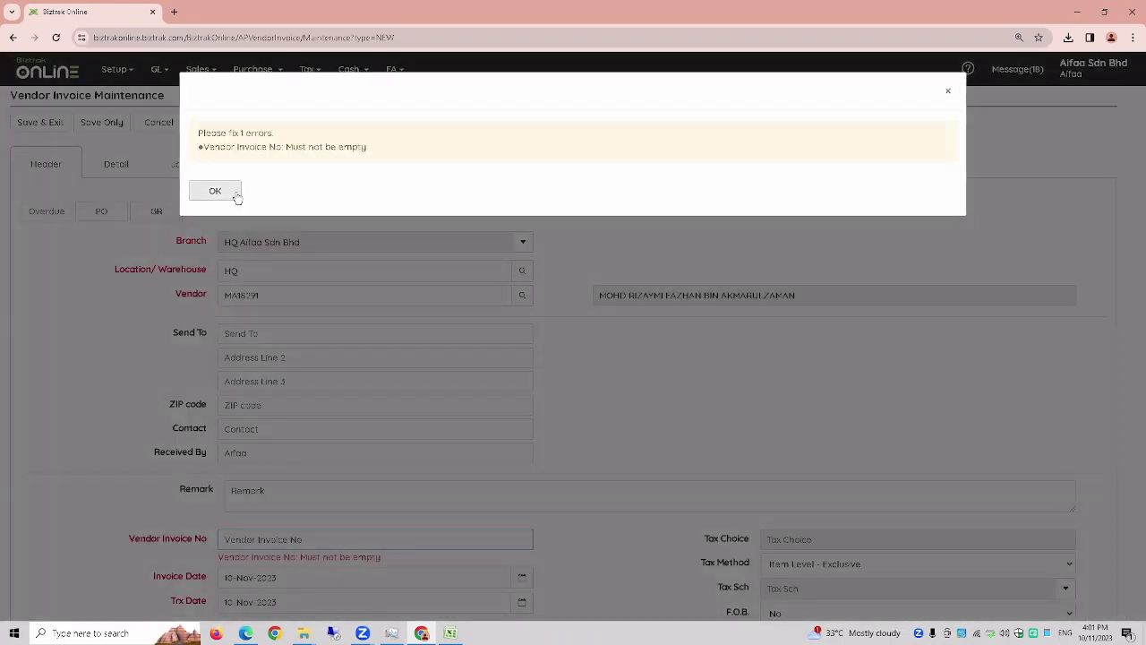
{"action": "left_click", "coordinate": [235, 191]}
{"action": "left_click", "coordinate": [289, 533]}
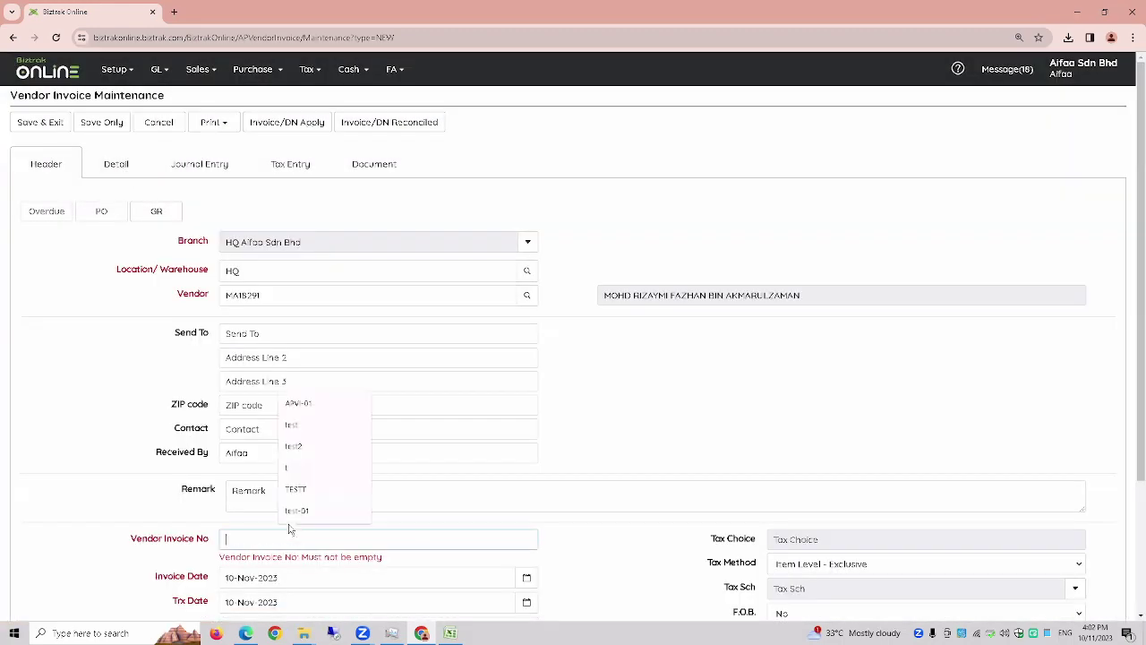
{"action": "type", "text": "VI-01"}
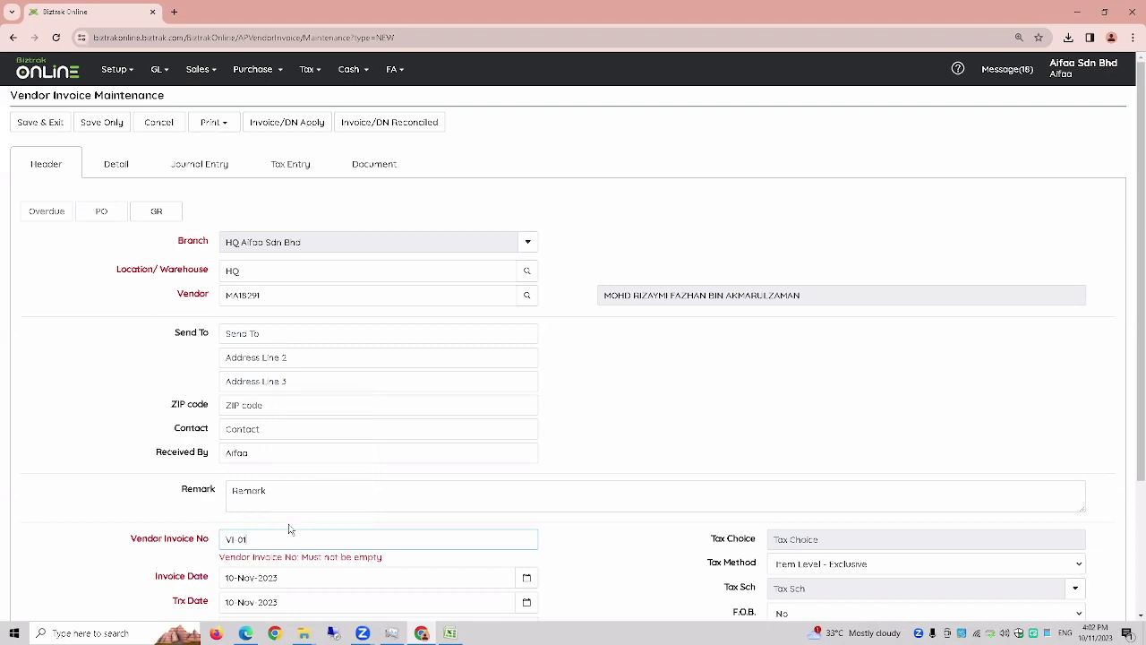
{"action": "left_click", "coordinate": [59, 122]}
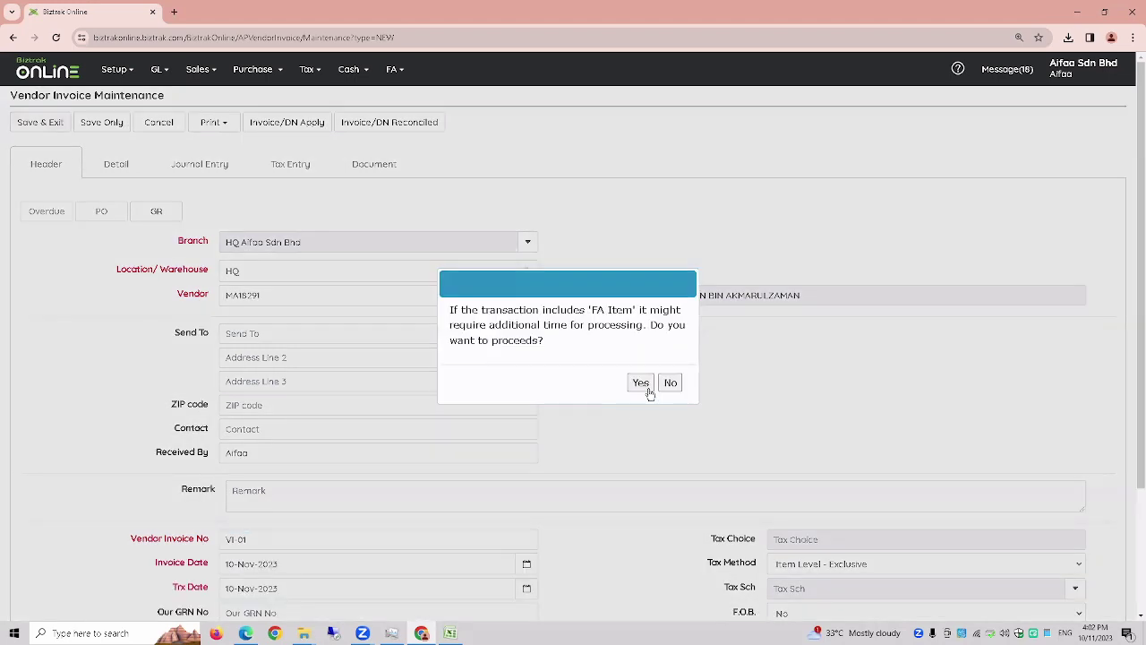
{"action": "left_click", "coordinate": [641, 384]}
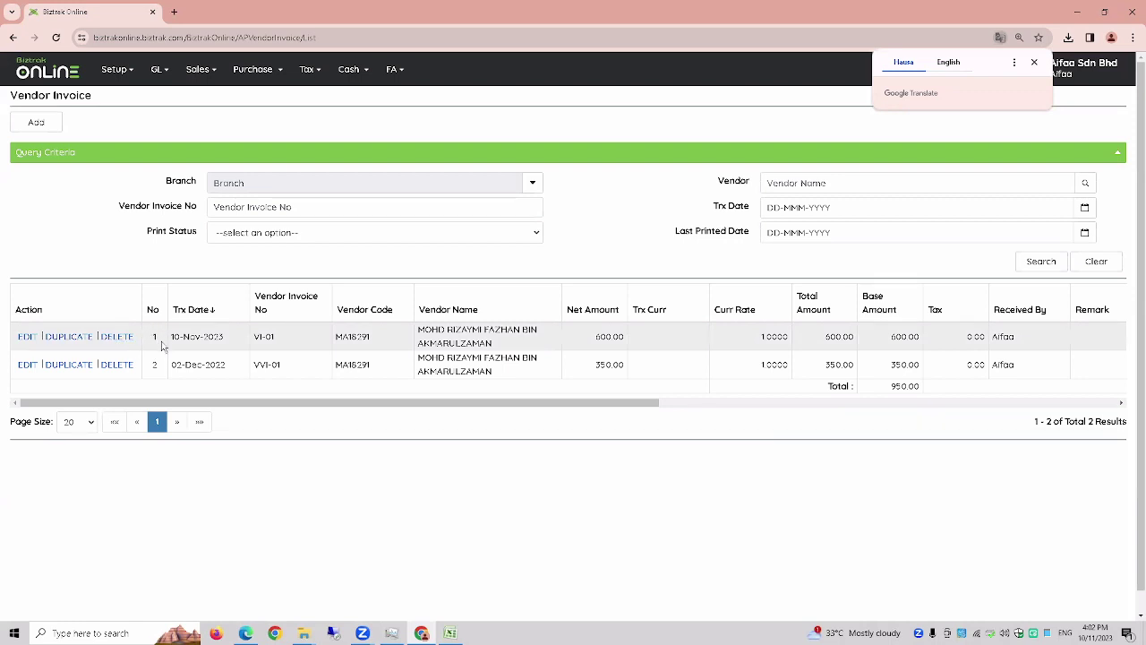
- Check GRN-01 shows Generated with invoice VI-01 in the Goods Received Note list
{"action": "left_click", "coordinate": [258, 81]}
{"action": "left_click", "coordinate": [277, 132]}
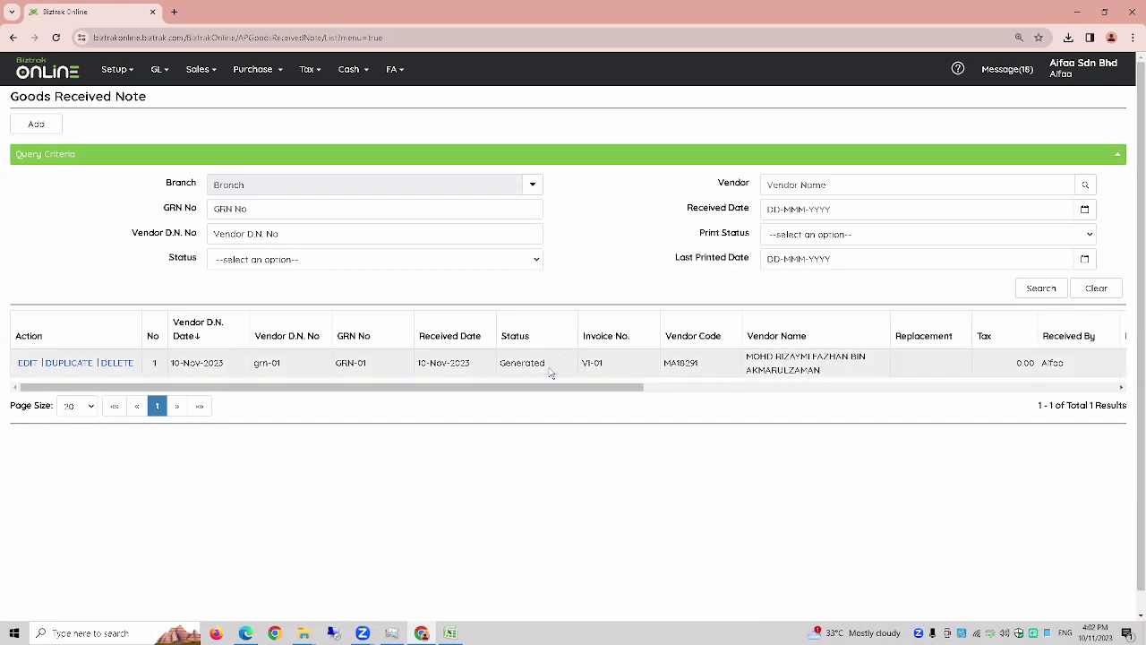
{"action": "key", "text": "ctrl+plus"}
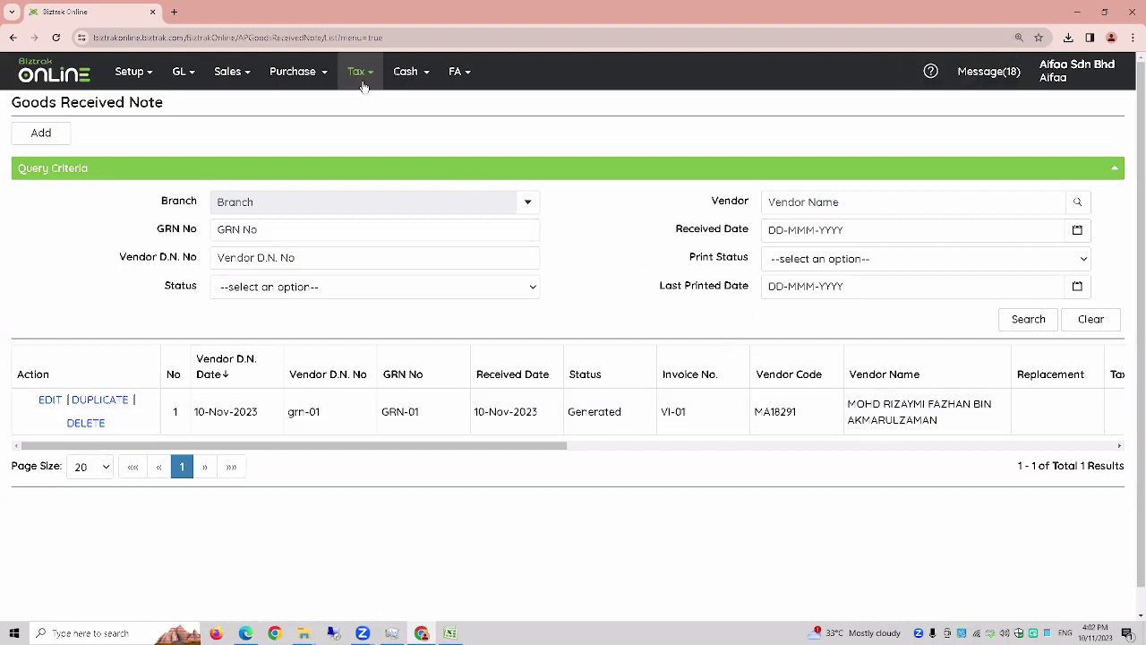
{"action": "left_click", "coordinate": [300, 88]}
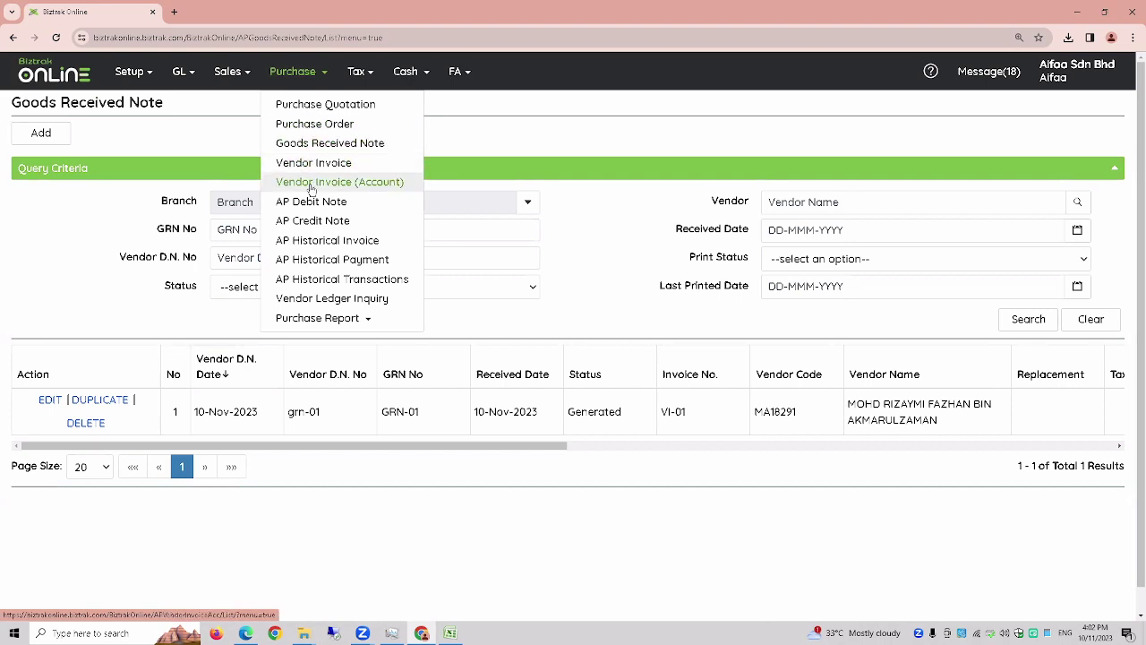
- Open the Vendor Invoice (Account) list showing PJ1 and PJ2 totalling 5,200.00
{"action": "left_click", "coordinate": [311, 186]}
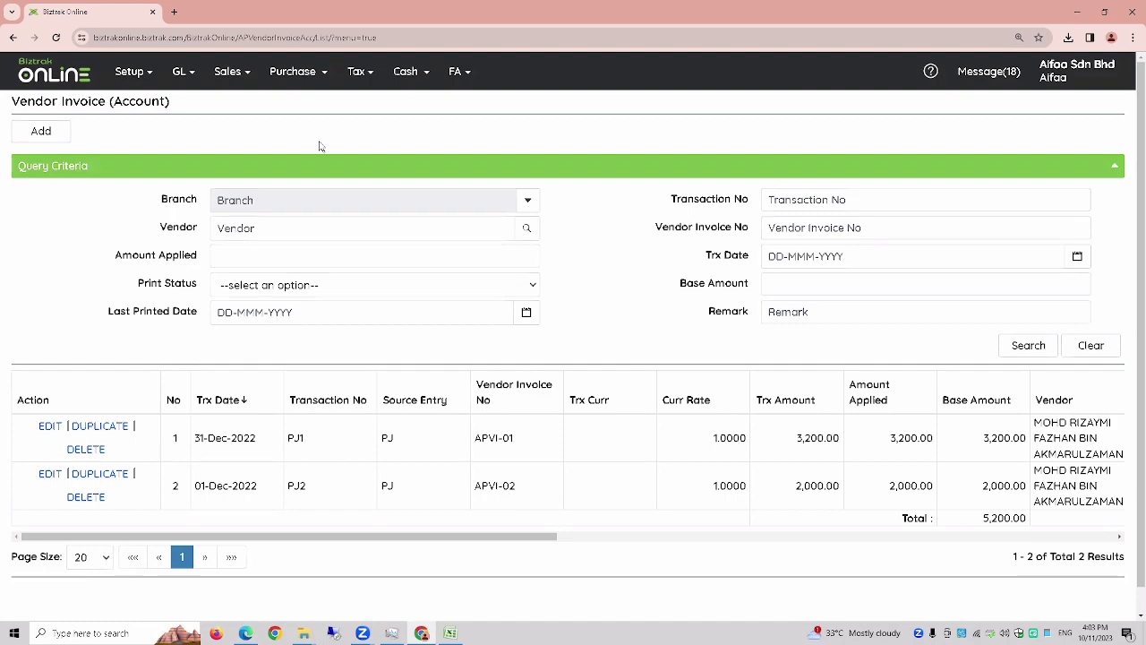
- Start an account invoice with a line charged to 12140-24 at unit price 400
{"action": "left_click", "coordinate": [50, 134]}
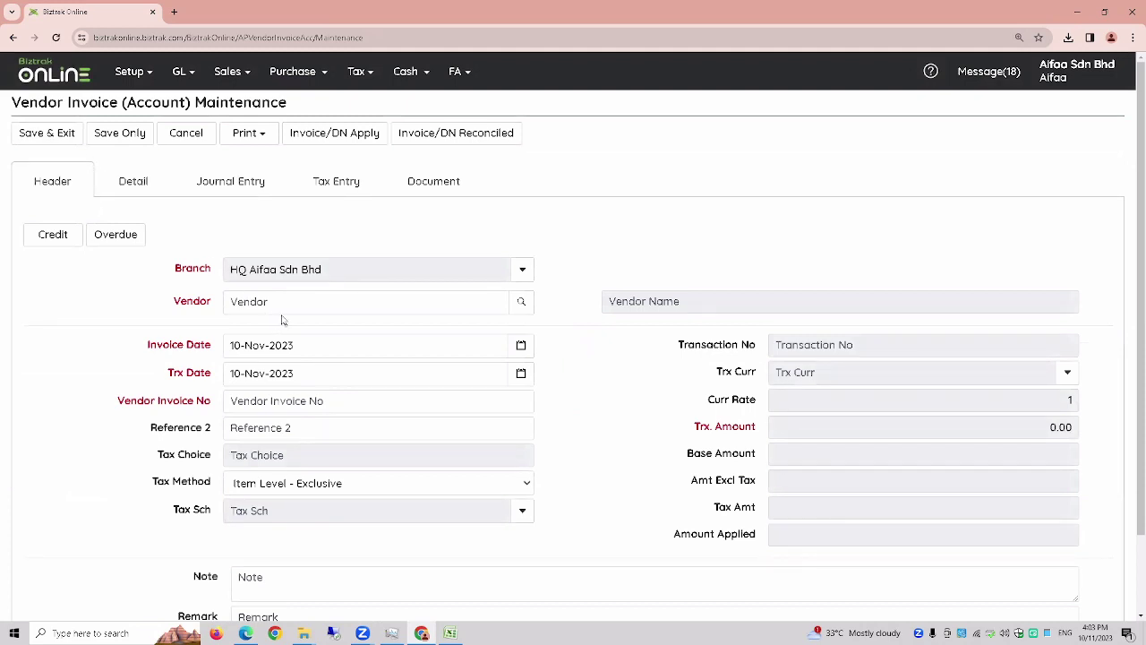
{"action": "scroll", "coordinate": [260, 309], "scroll_direction": "down", "scroll_amount": 2}
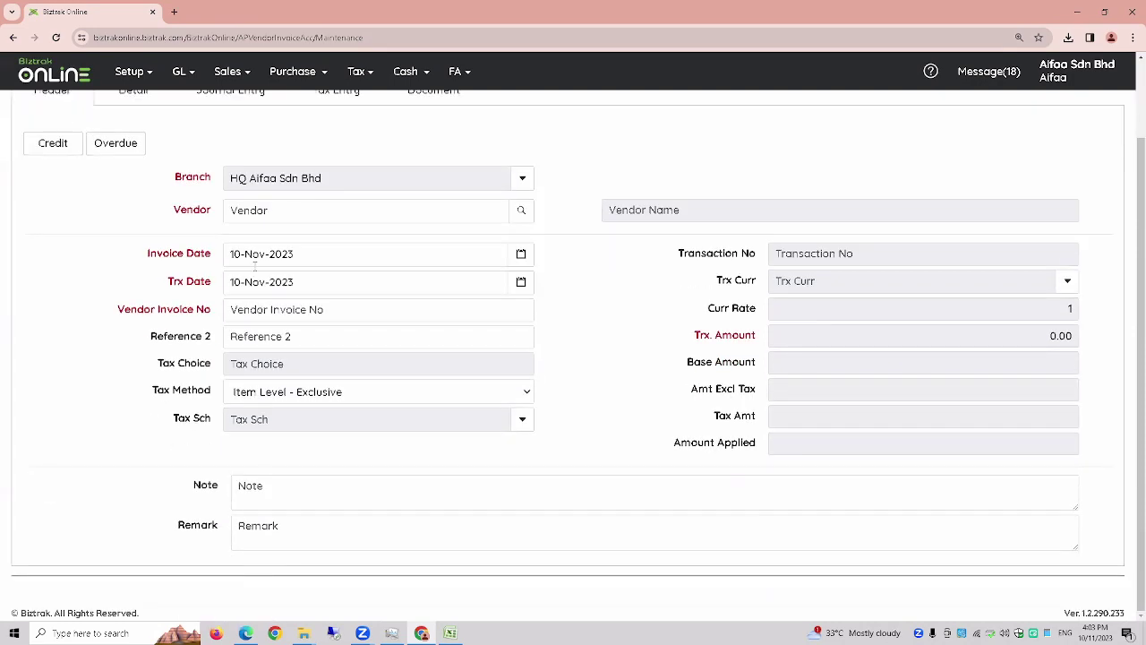
{"action": "scroll", "coordinate": [538, 281], "scroll_direction": "up", "scroll_amount": 1}
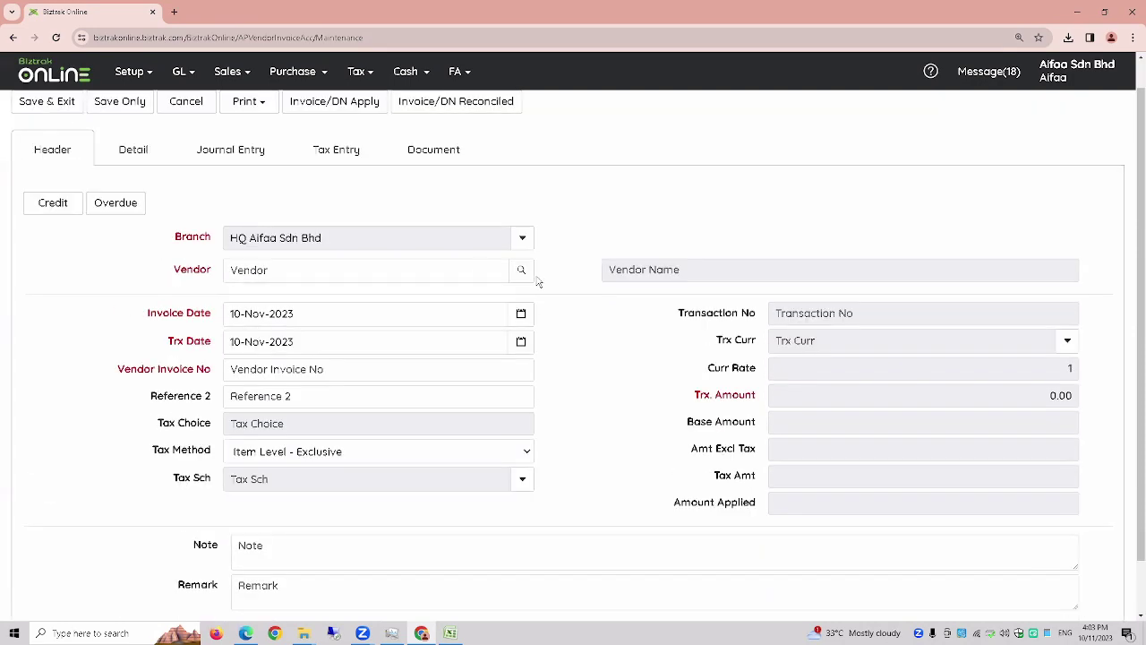
{"action": "left_click", "coordinate": [133, 150]}
{"action": "left_click", "coordinate": [54, 210]}
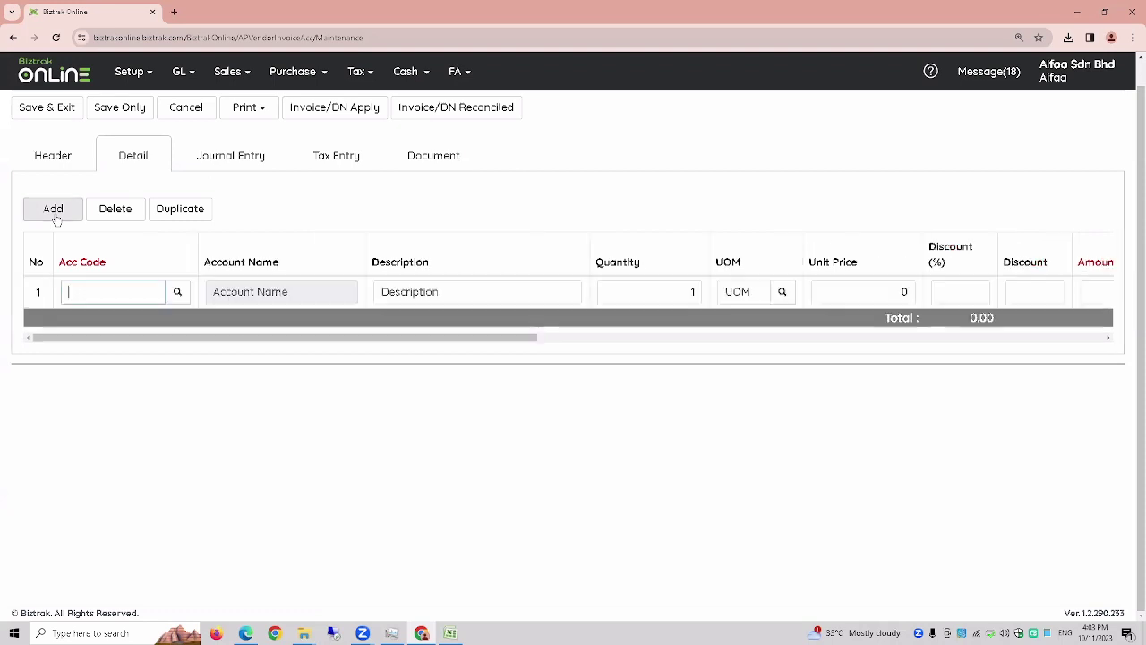
{"action": "left_click", "coordinate": [176, 291]}
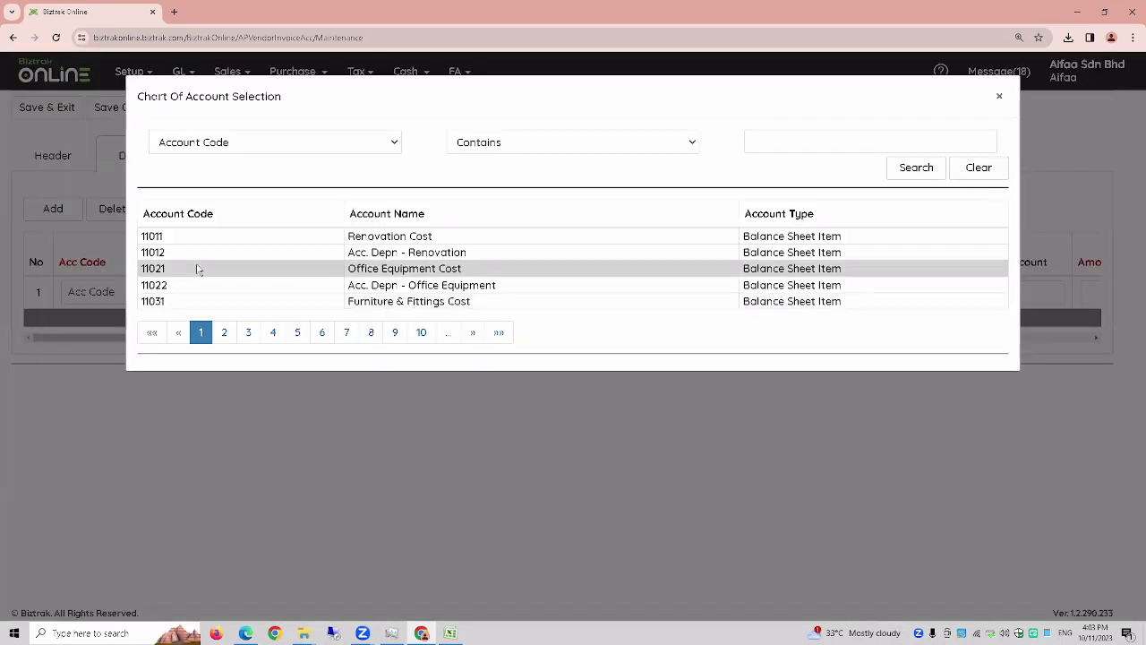
{"action": "left_click", "coordinate": [371, 332]}
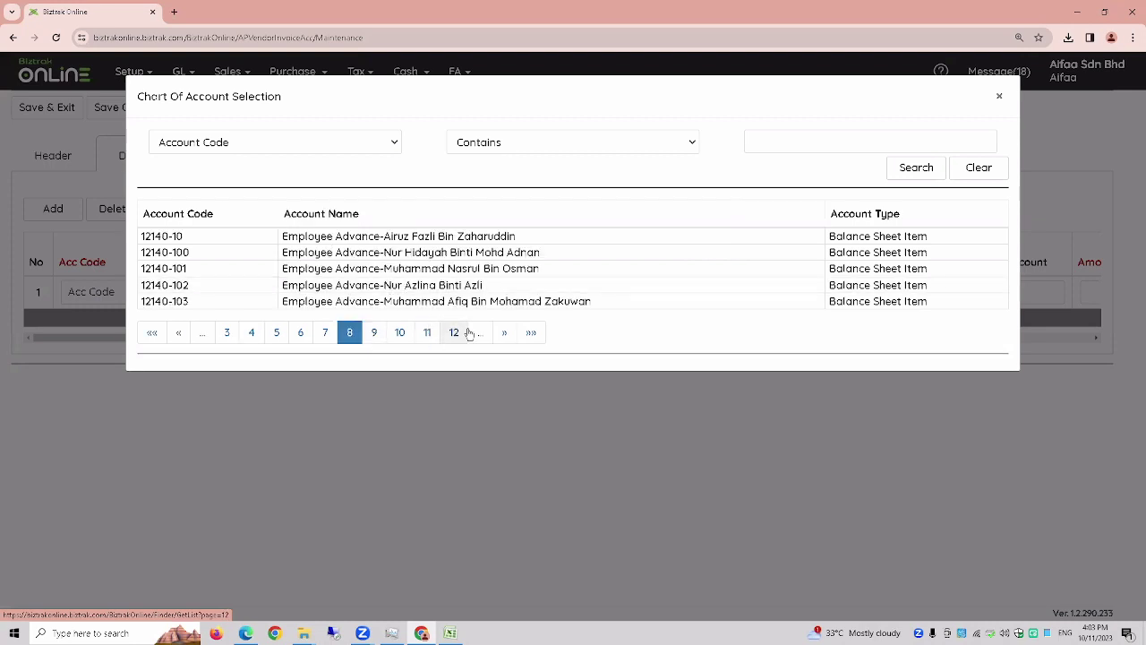
{"action": "left_click", "coordinate": [450, 340]}
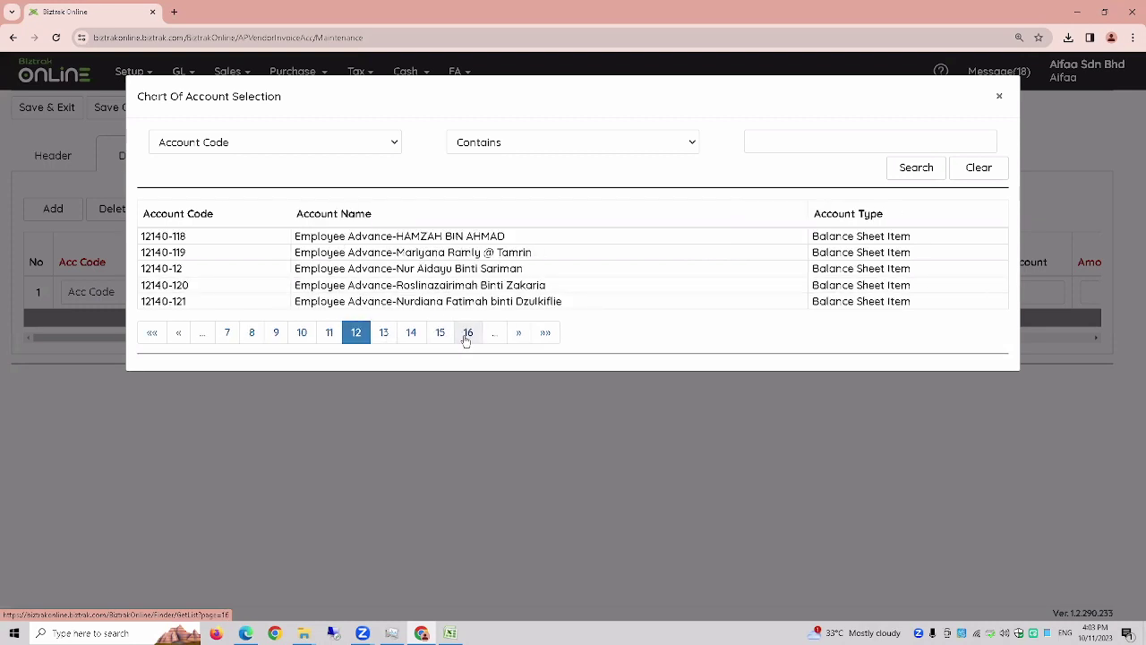
{"action": "left_click", "coordinate": [466, 338]}
{"action": "left_click", "coordinate": [477, 302]}
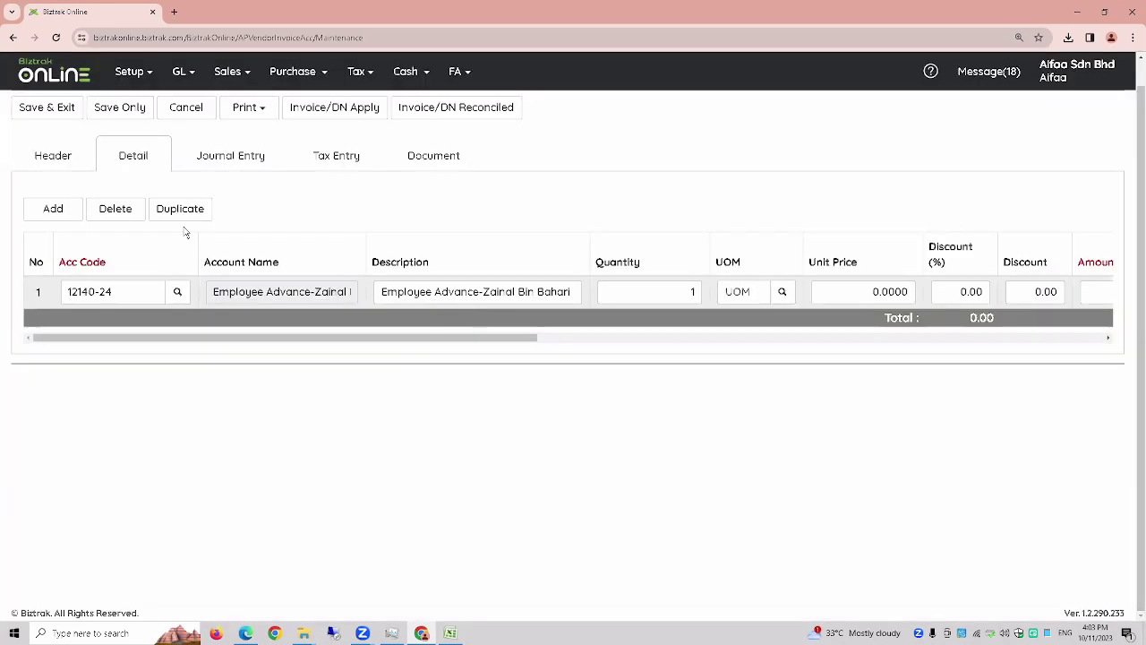
{"action": "left_click", "coordinate": [873, 291]}
{"action": "type", "text": "400"}
- Set the vendor and vendor invoice number VI-02, then save the invoice
{"action": "left_click", "coordinate": [49, 159]}
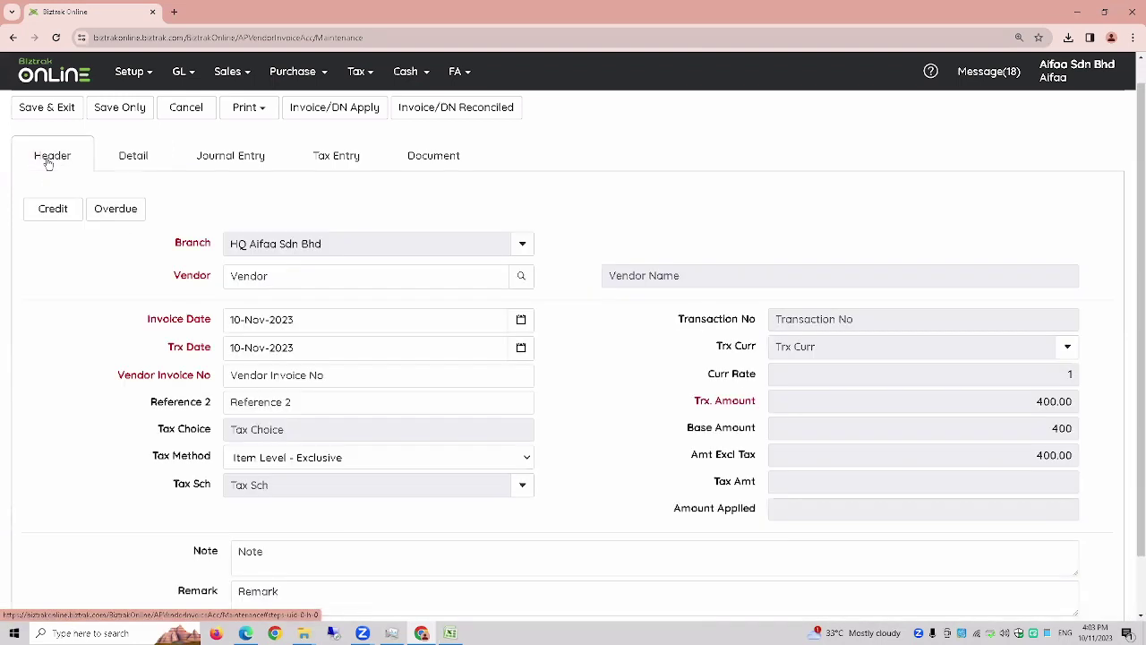
{"action": "left_click", "coordinate": [521, 276]}
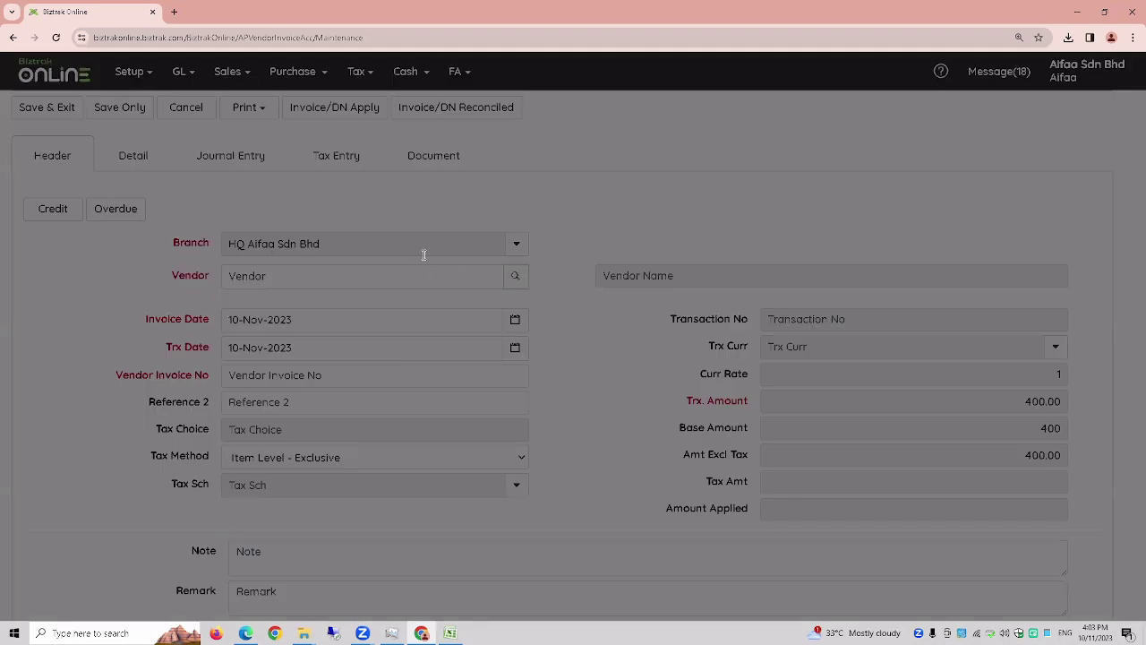
{"action": "left_click", "coordinate": [424, 251]}
{"action": "left_click", "coordinate": [380, 382]}
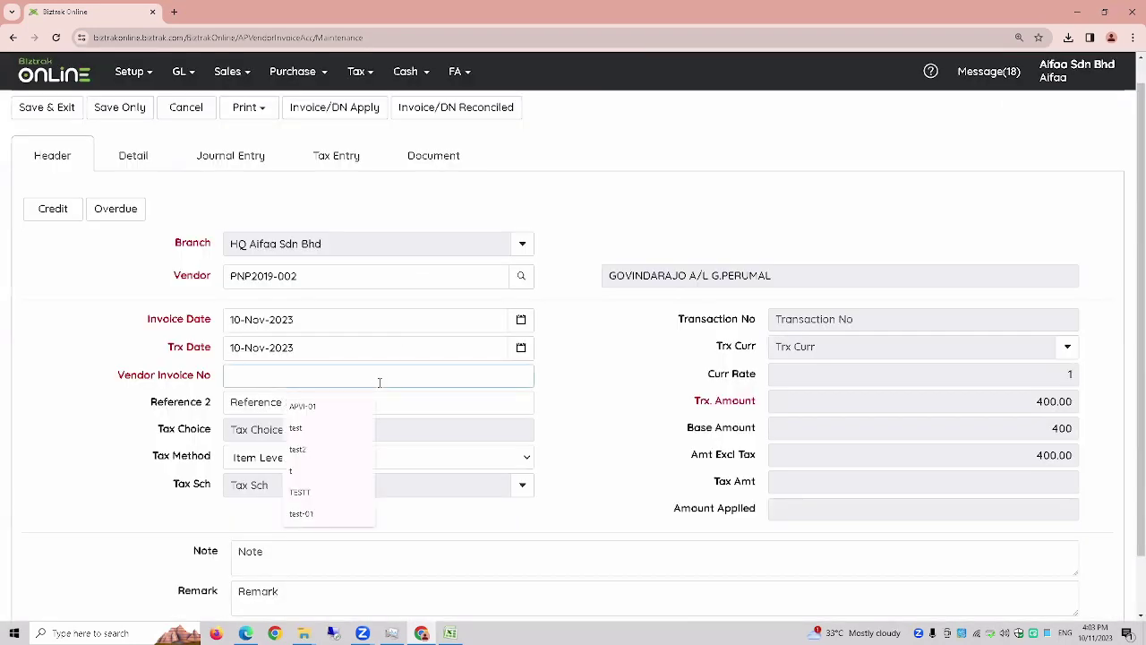
{"action": "type", "text": "V"}
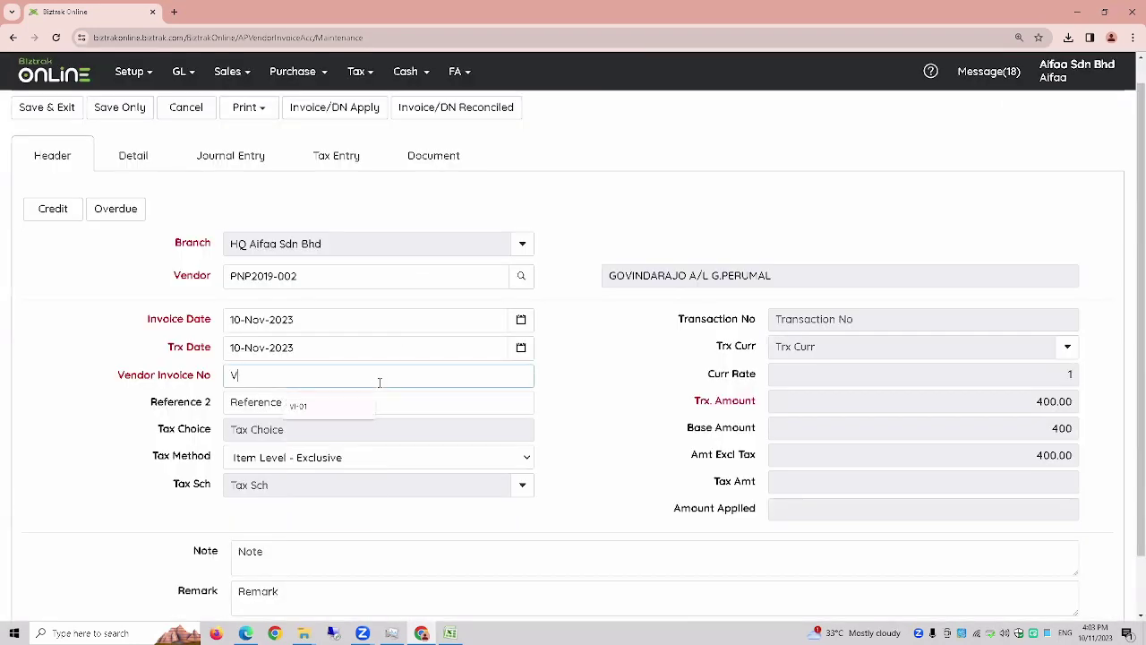
{"action": "type", "text": "I-02"}
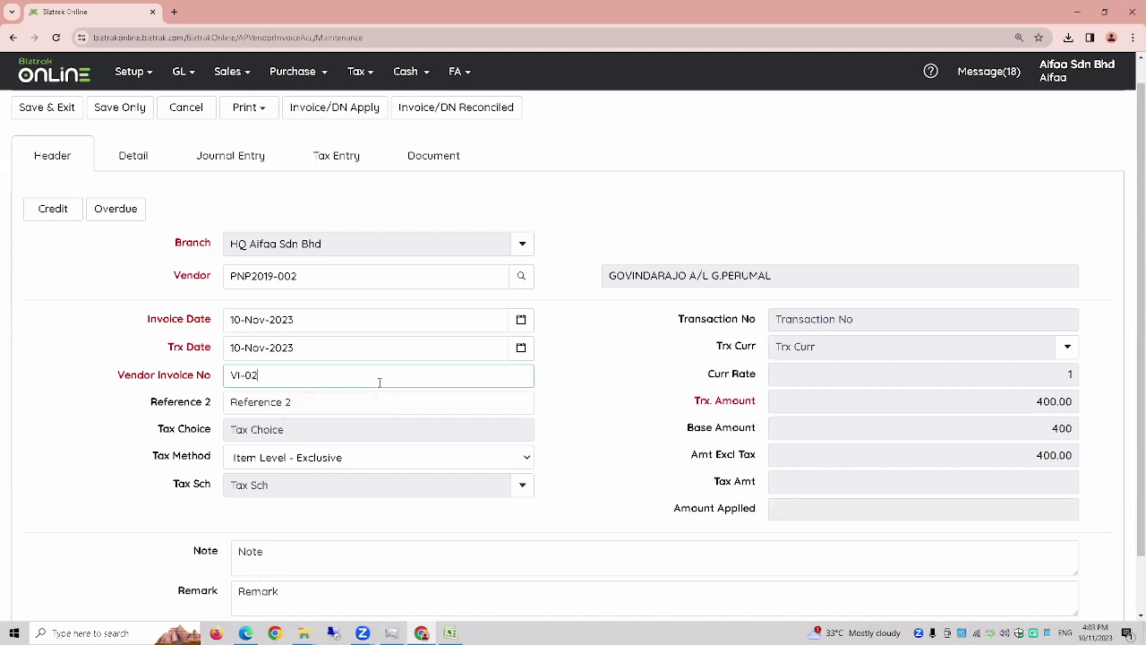
{"action": "left_click", "coordinate": [50, 106]}
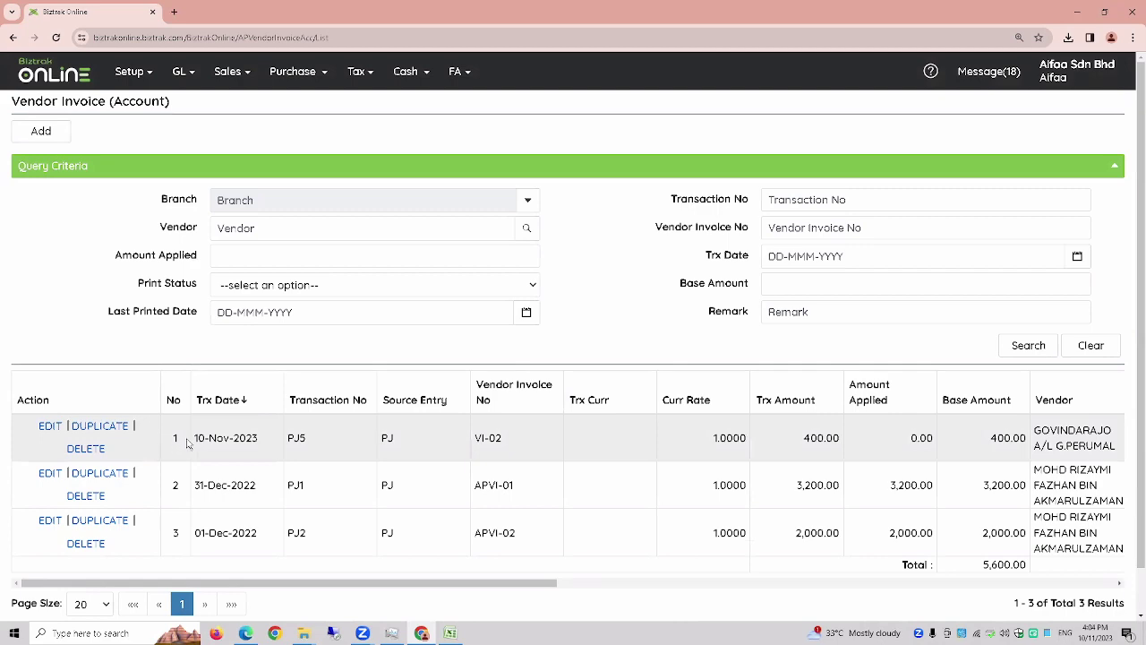
- Zoom the page out and duplicate invoice VI-02 into a new account invoice
{"action": "key", "text": "ctrl+plus"}
{"action": "key", "text": "ctrl+minus"}
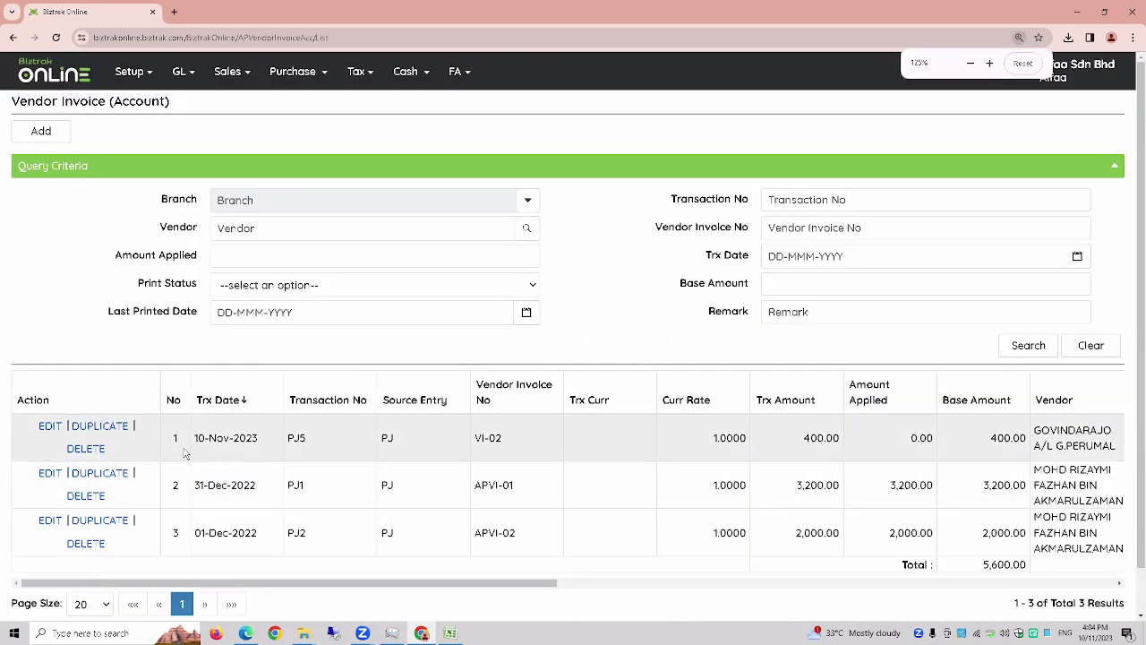
{"action": "key", "text": "ctrl+minus"}
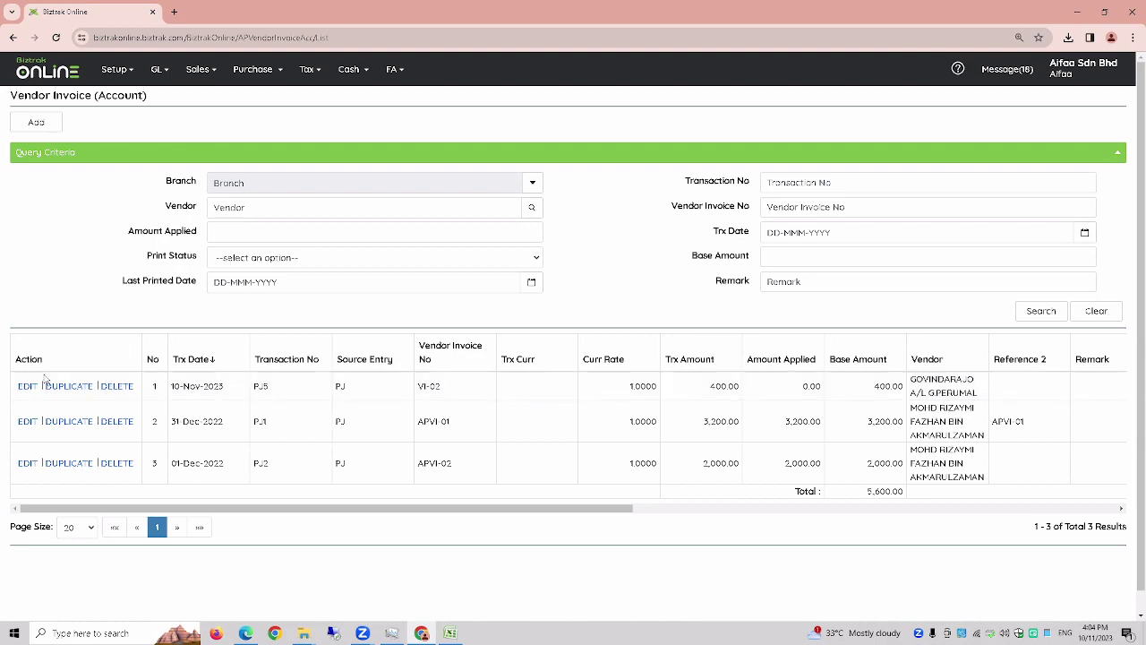
{"action": "left_click", "coordinate": [68, 388]}
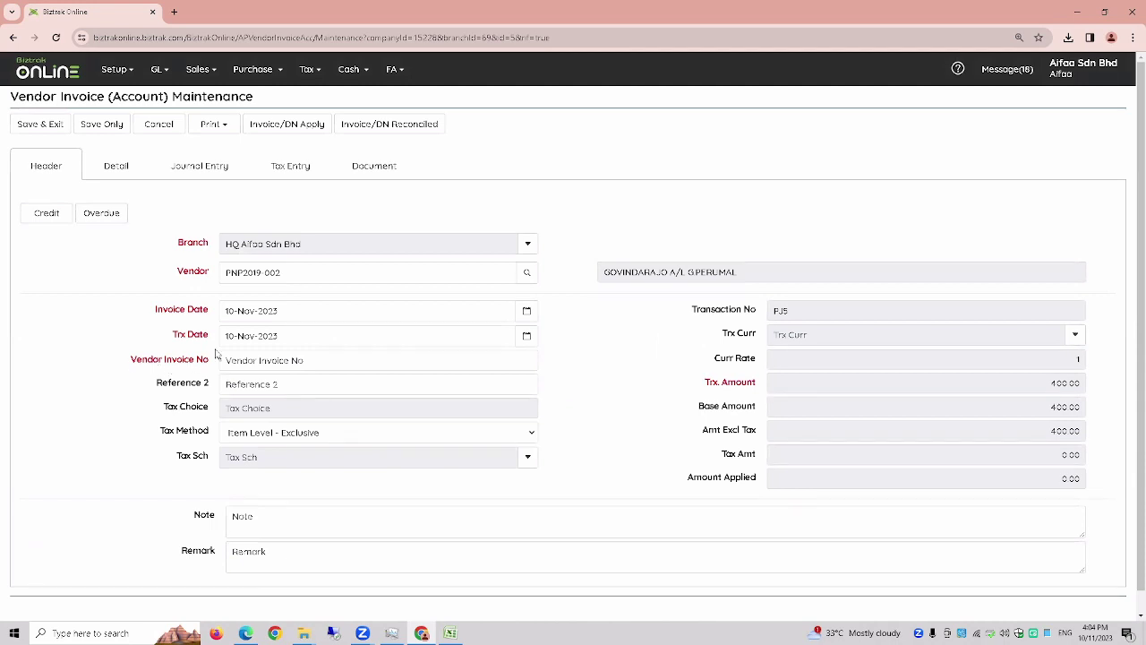
- Enter VI-02 as the vendor invoice number and save, dismissing the duplicate-number warning
{"action": "scroll", "coordinate": [218, 355], "scroll_direction": "down", "scroll_amount": 1}
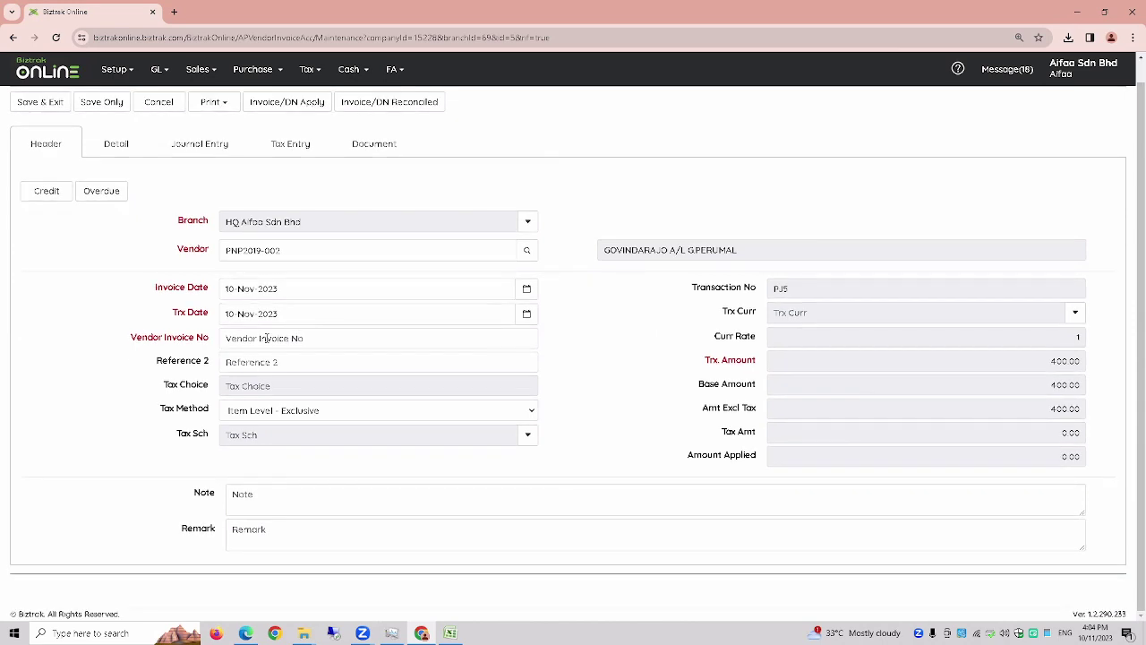
{"action": "left_click", "coordinate": [272, 339]}
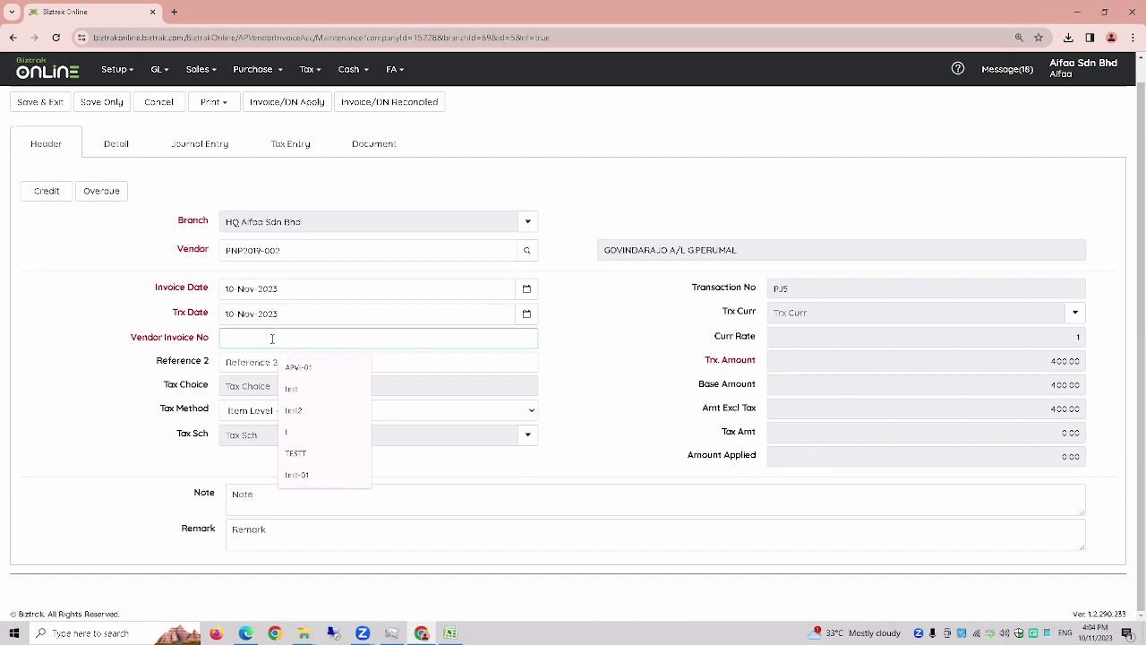
{"action": "type", "text": "VI"}
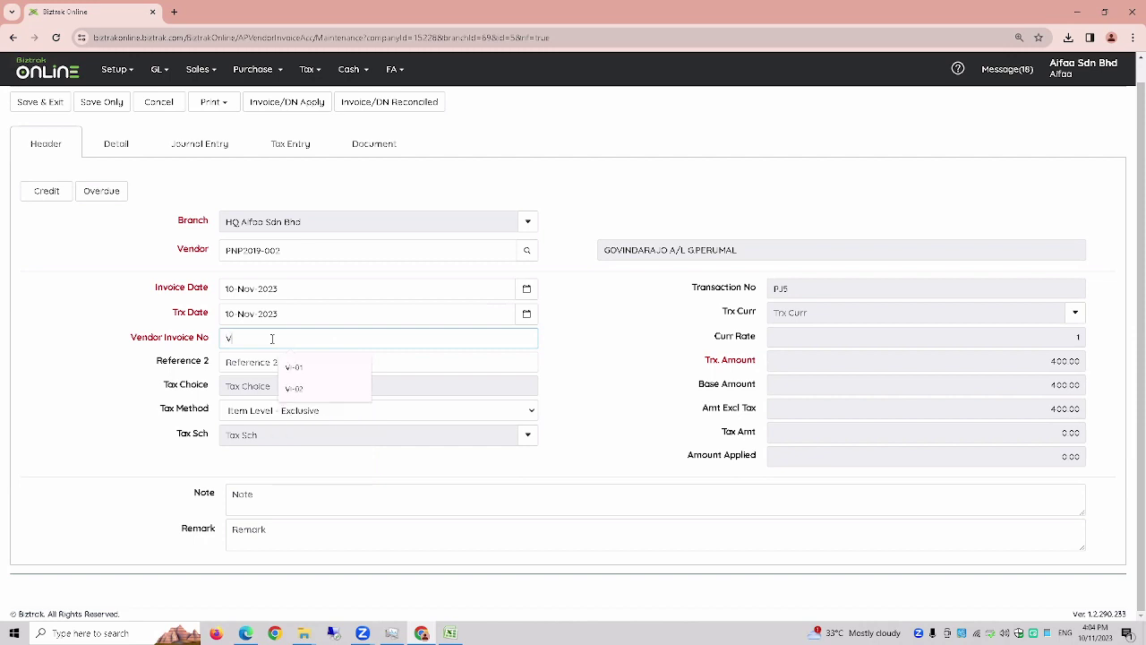
{"action": "type", "text": "-02"}
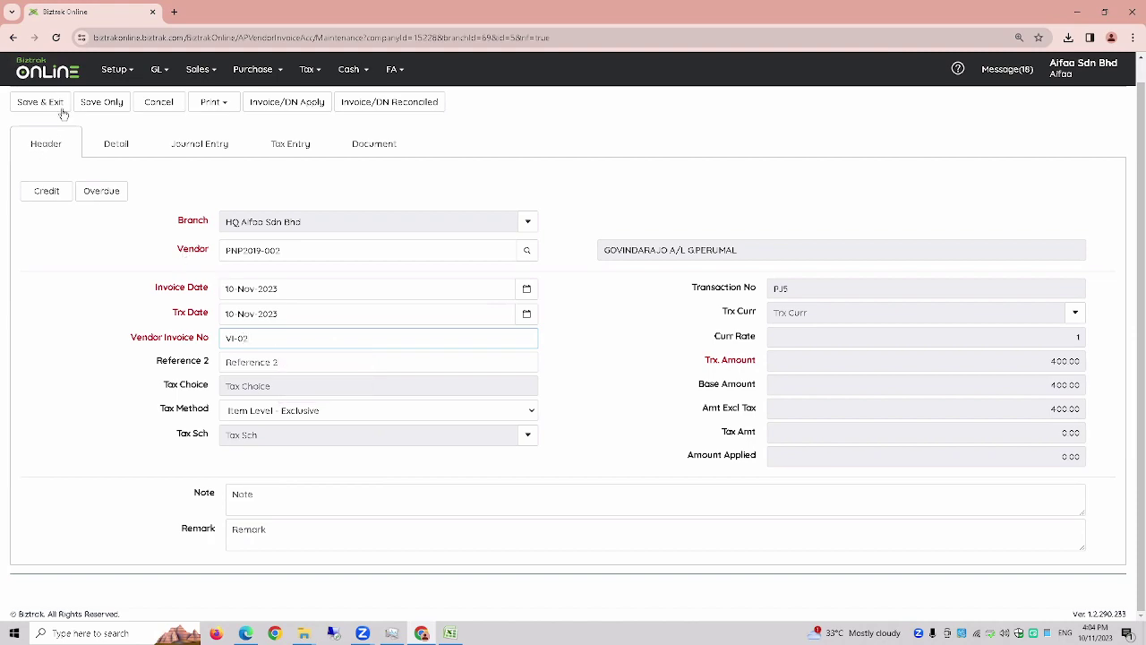
{"action": "left_click", "coordinate": [54, 103]}
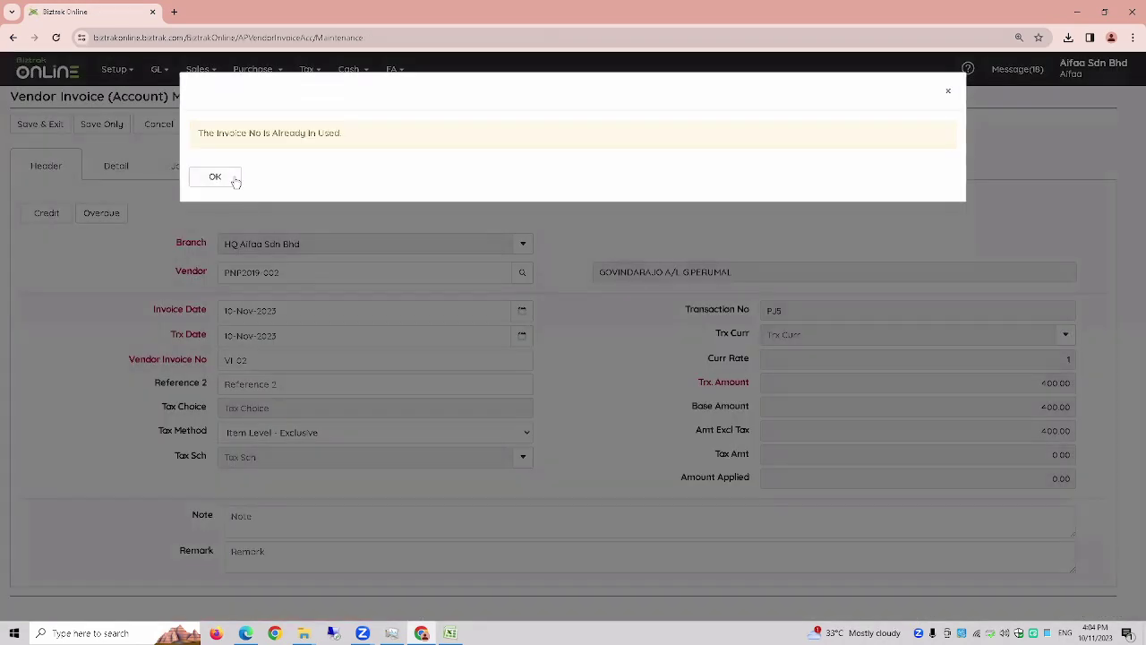
{"action": "left_click", "coordinate": [215, 177]}
- Change the vendor invoice number to VI-03 and save the invoice
{"action": "left_click", "coordinate": [282, 358]}
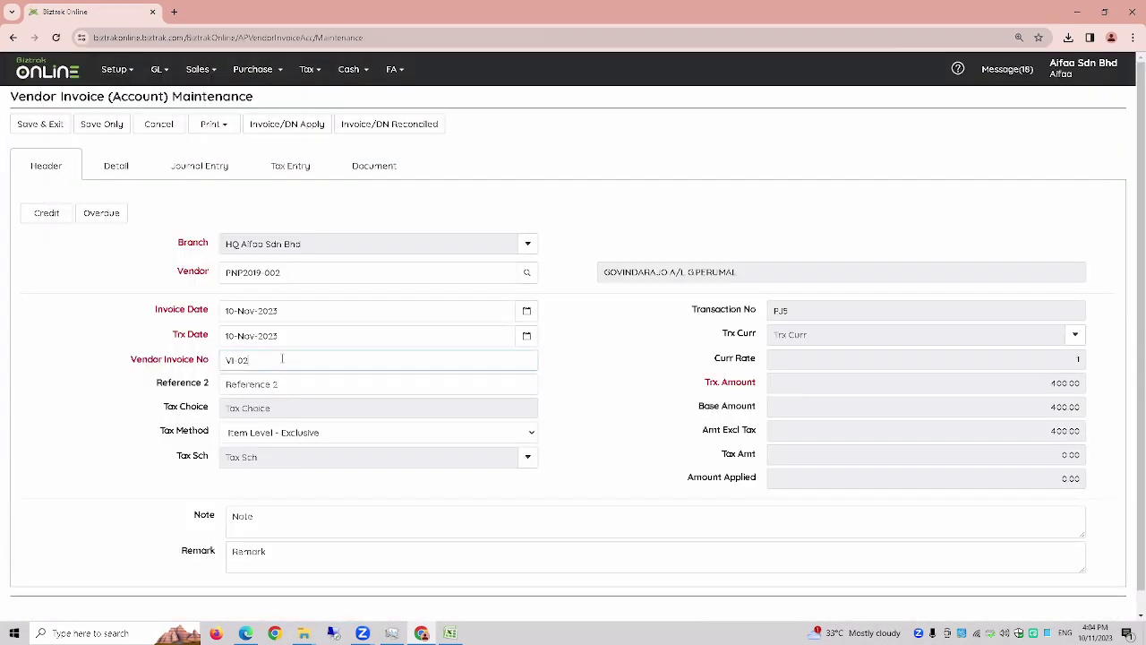
{"action": "key", "text": "BackSpace"}
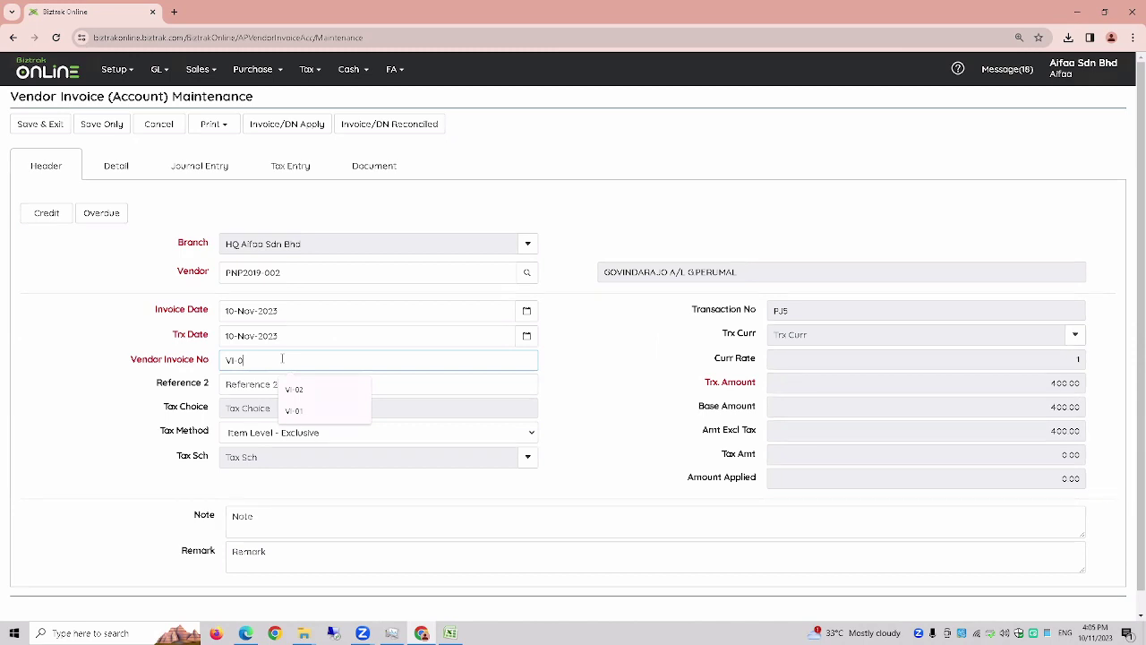
{"action": "type", "text": "3"}
{"action": "left_click", "coordinate": [28, 123]}
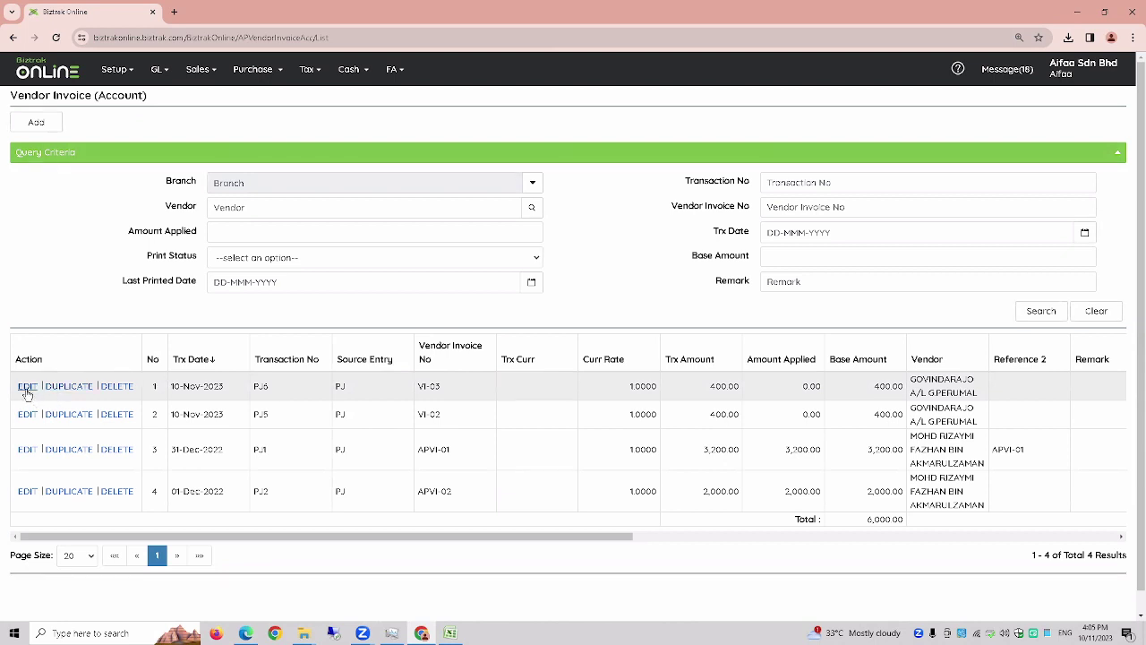
- Save and print vendor invoice VI-03 as a PDF, then close the PDF preview
{"action": "left_click", "coordinate": [27, 394]}
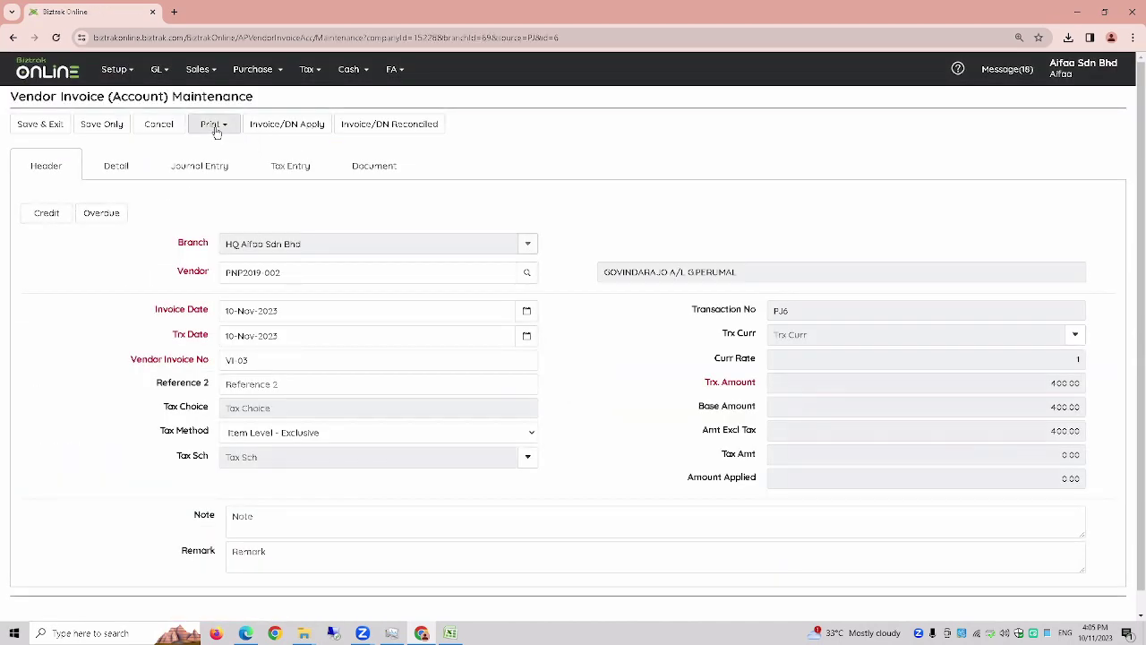
{"action": "left_click", "coordinate": [215, 128]}
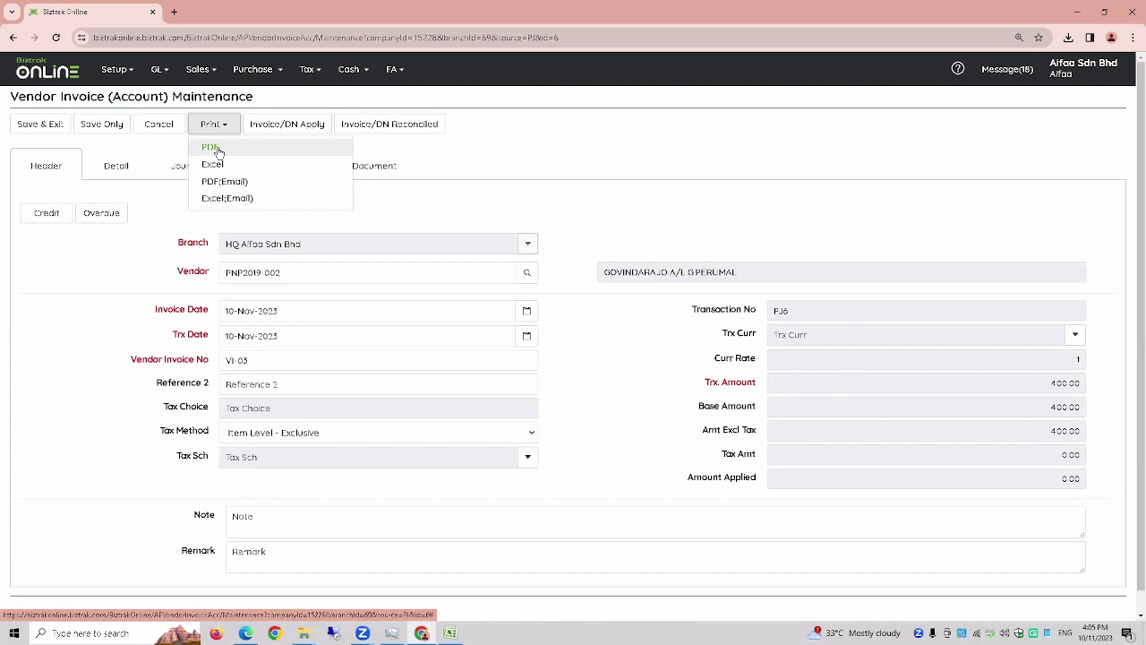
{"action": "left_click", "coordinate": [217, 149]}
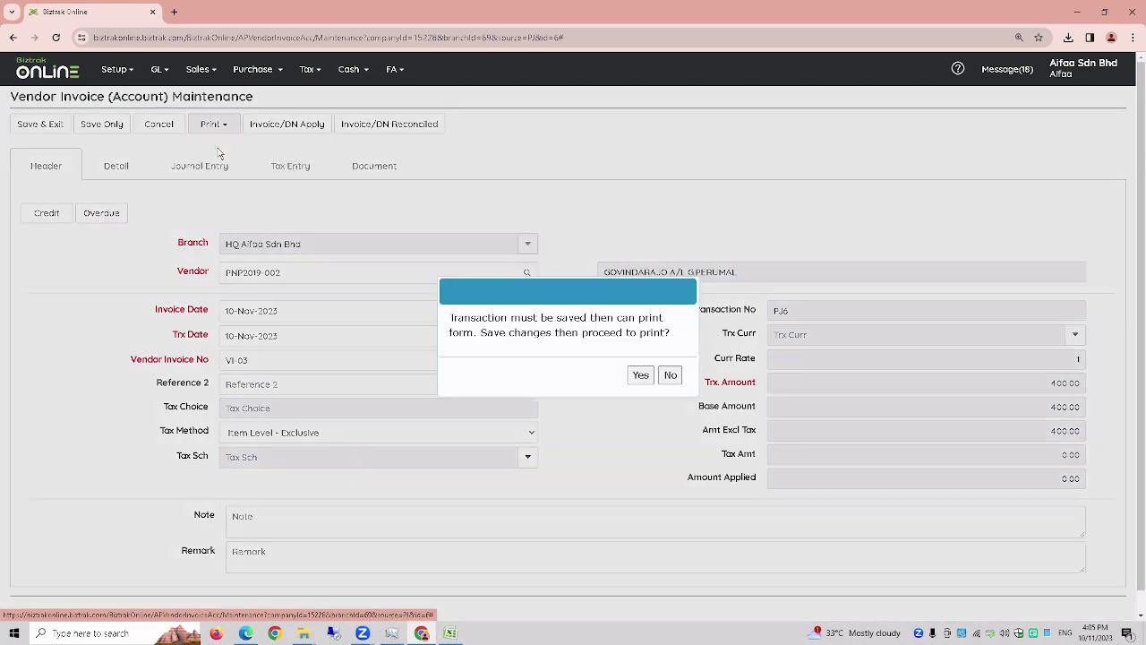
{"action": "left_click", "coordinate": [640, 376]}
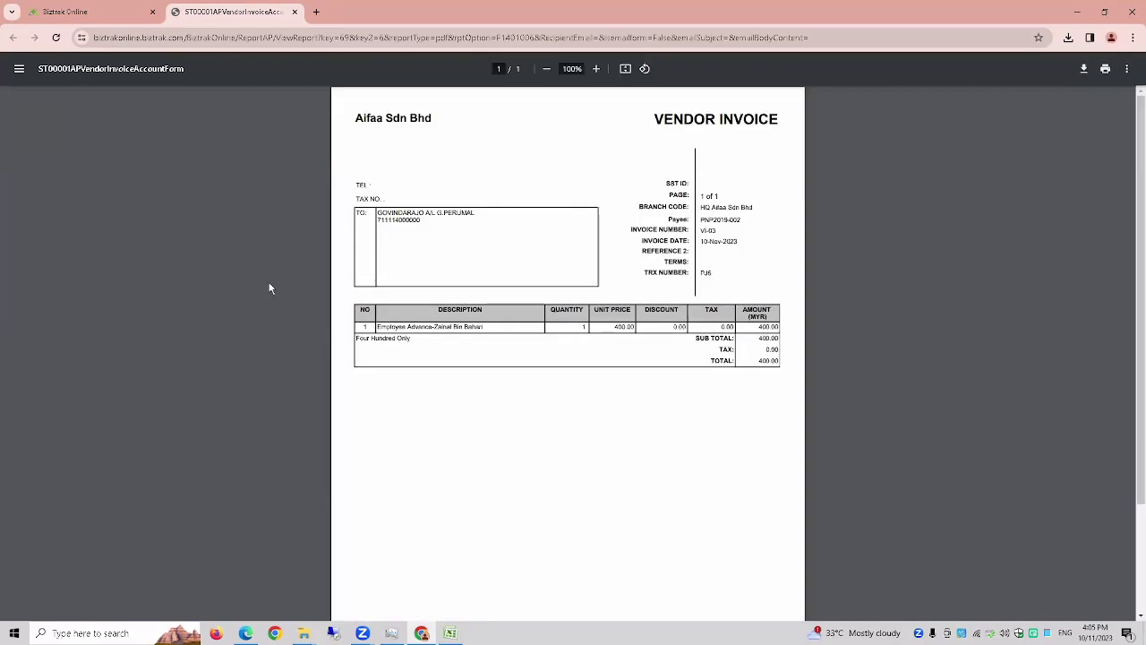
{"action": "scroll", "coordinate": [283, 322], "scroll_direction": "up", "scroll_amount": 5, "text": "ctrl"}
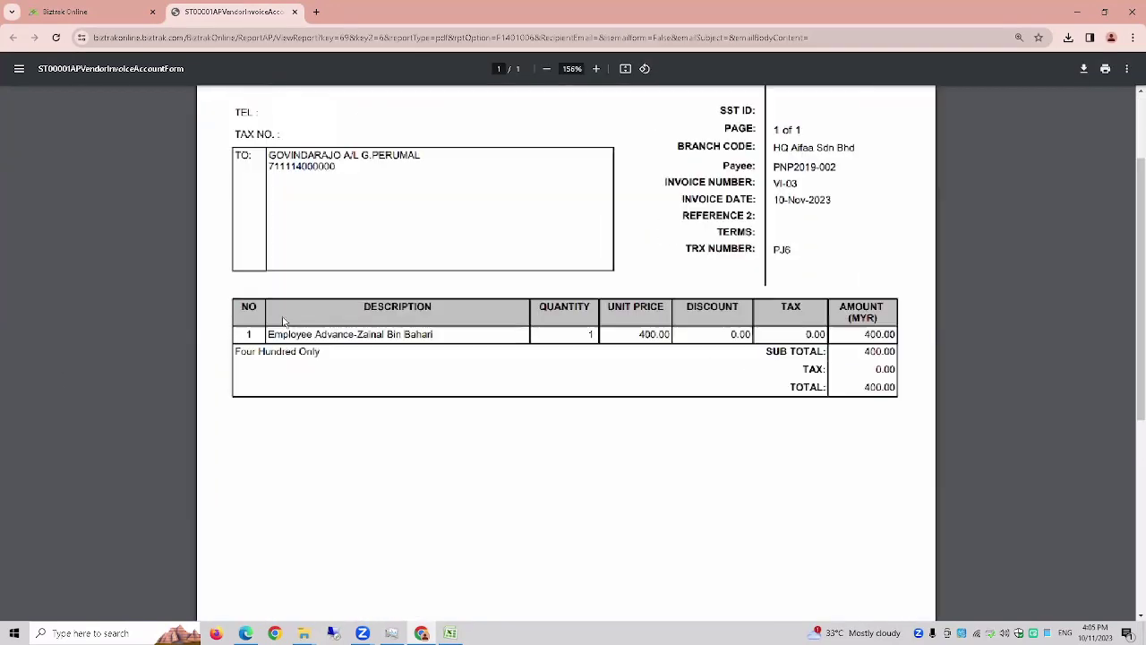
{"action": "left_click", "coordinate": [295, 11]}
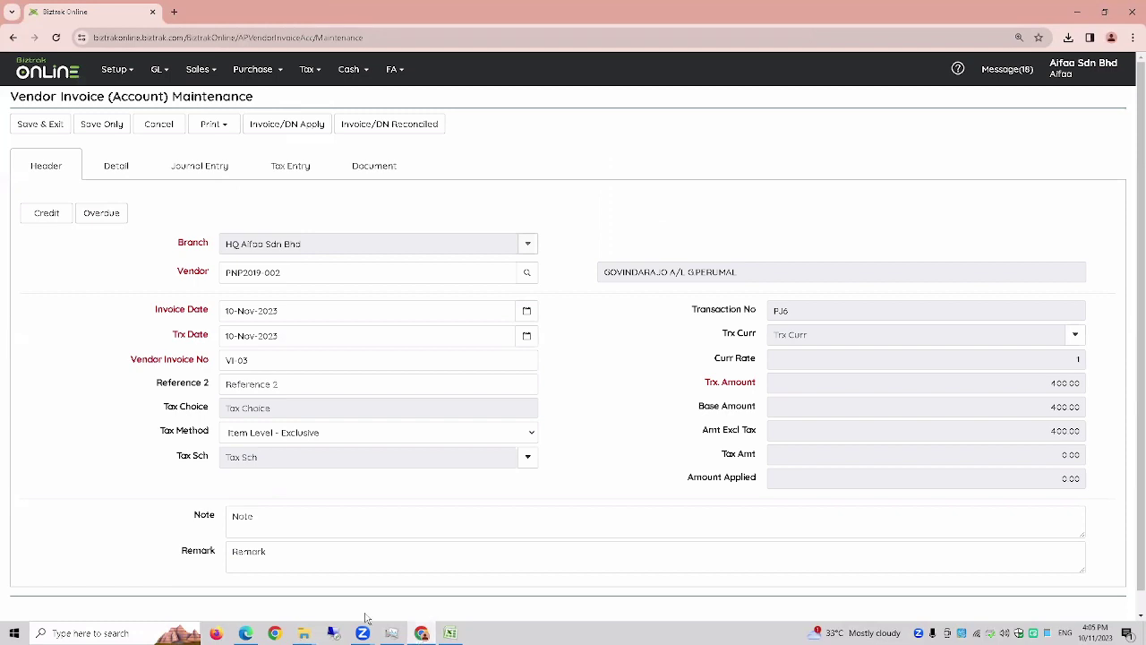
- Open the AP Credit Note list from the Purchase menu
{"action": "left_click", "coordinate": [253, 70]}
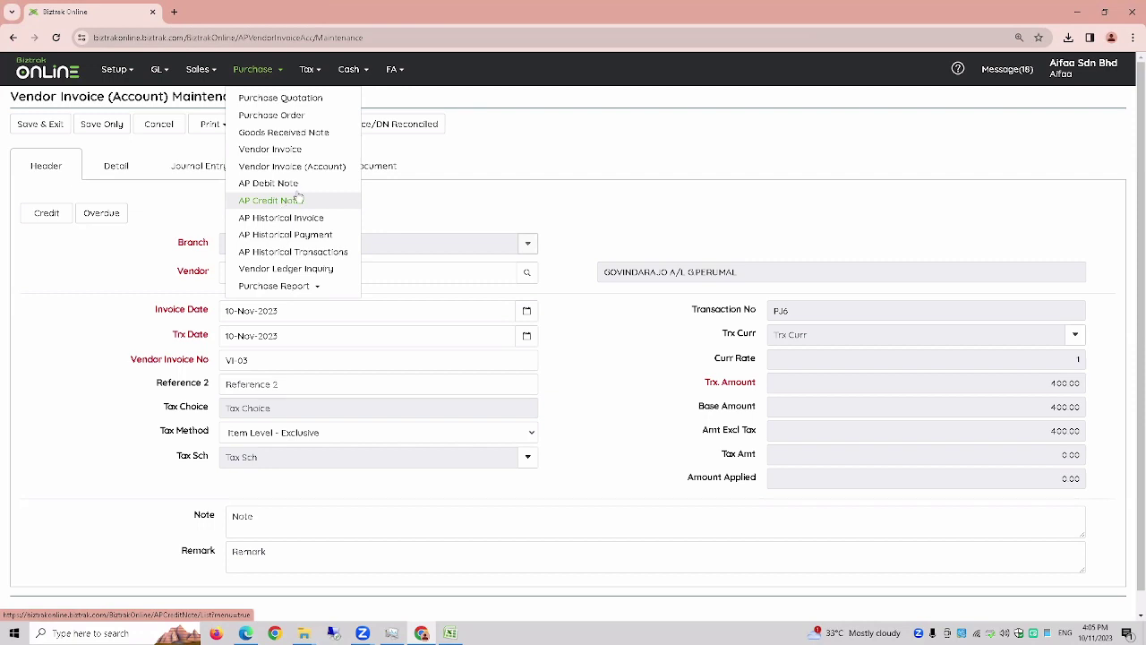
{"action": "left_click", "coordinate": [251, 75]}
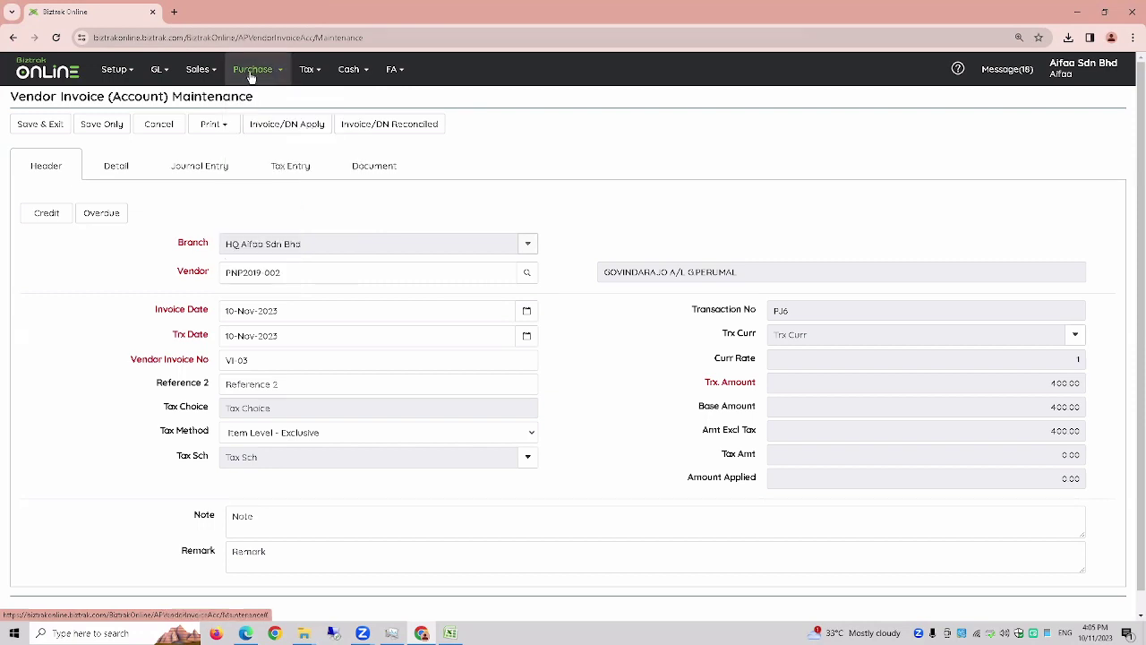
{"action": "left_click", "coordinate": [251, 75]}
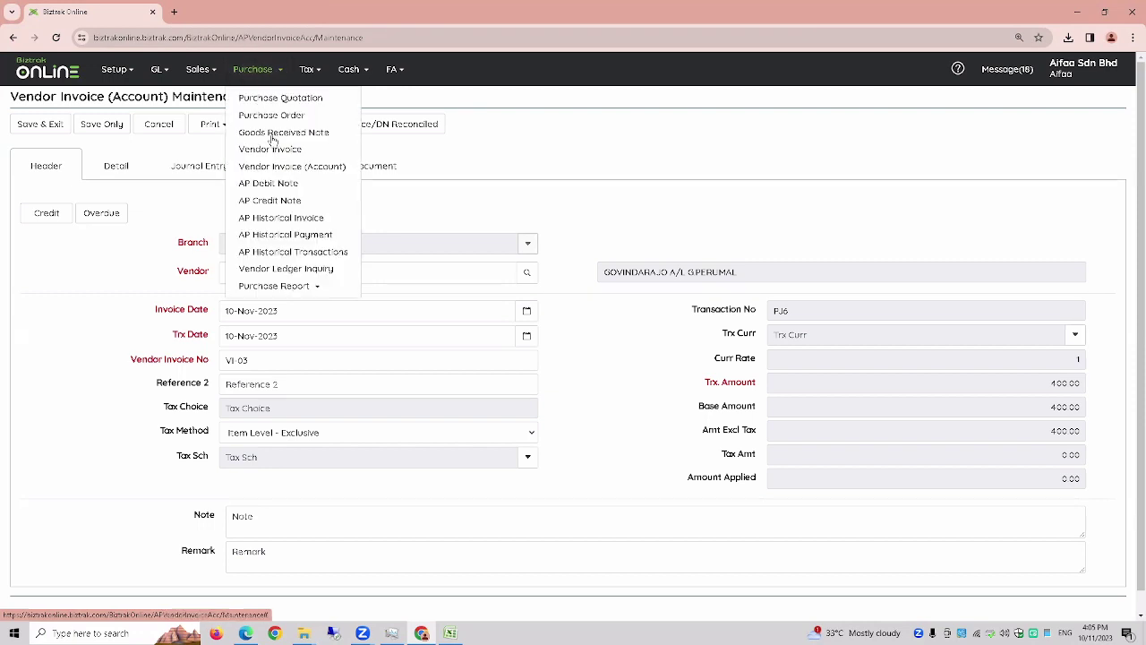
{"action": "left_click", "coordinate": [272, 200]}
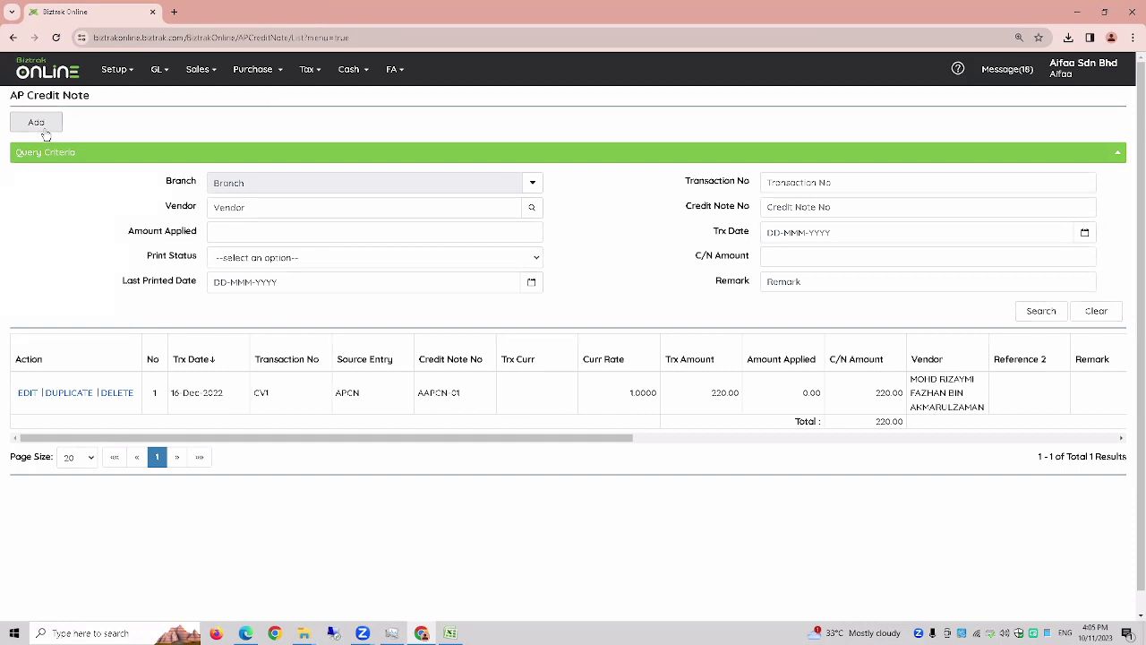
- Start a new AP credit note, view its Detail tab, then cancel it
{"action": "left_click", "coordinate": [43, 128]}
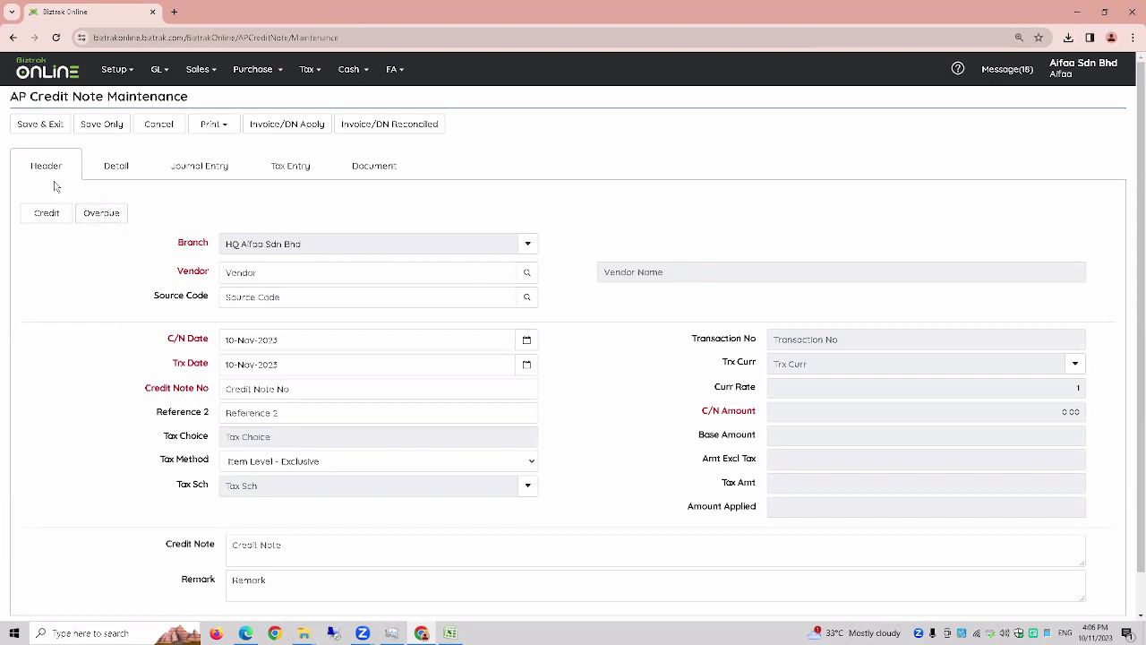
{"action": "left_click", "coordinate": [117, 168]}
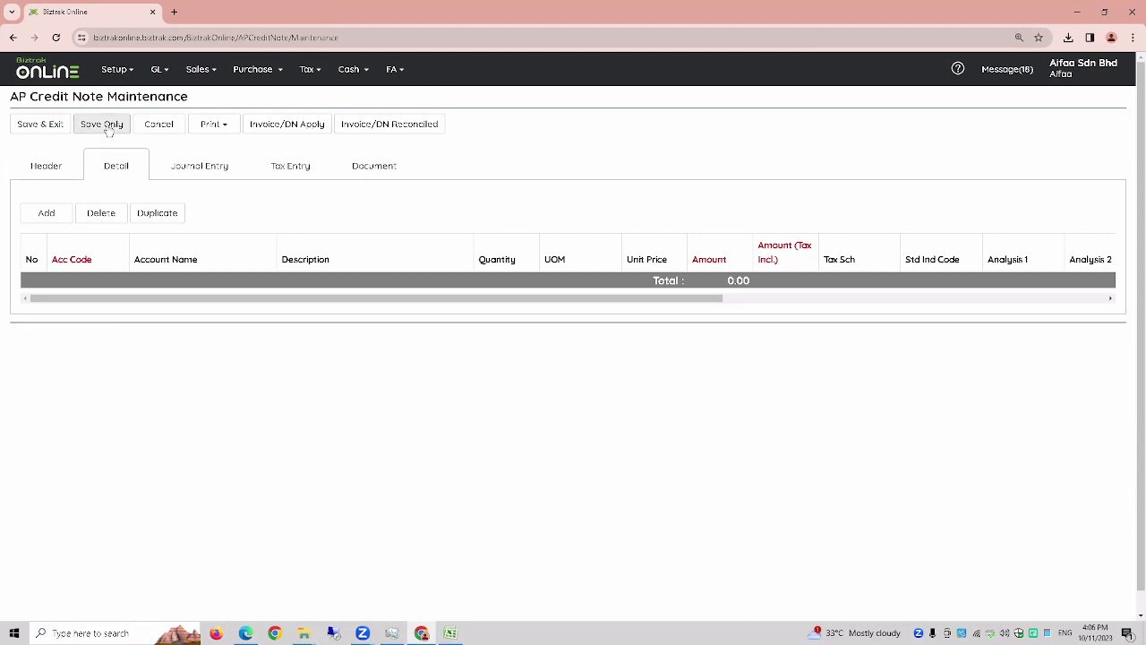
{"action": "left_click", "coordinate": [153, 127]}
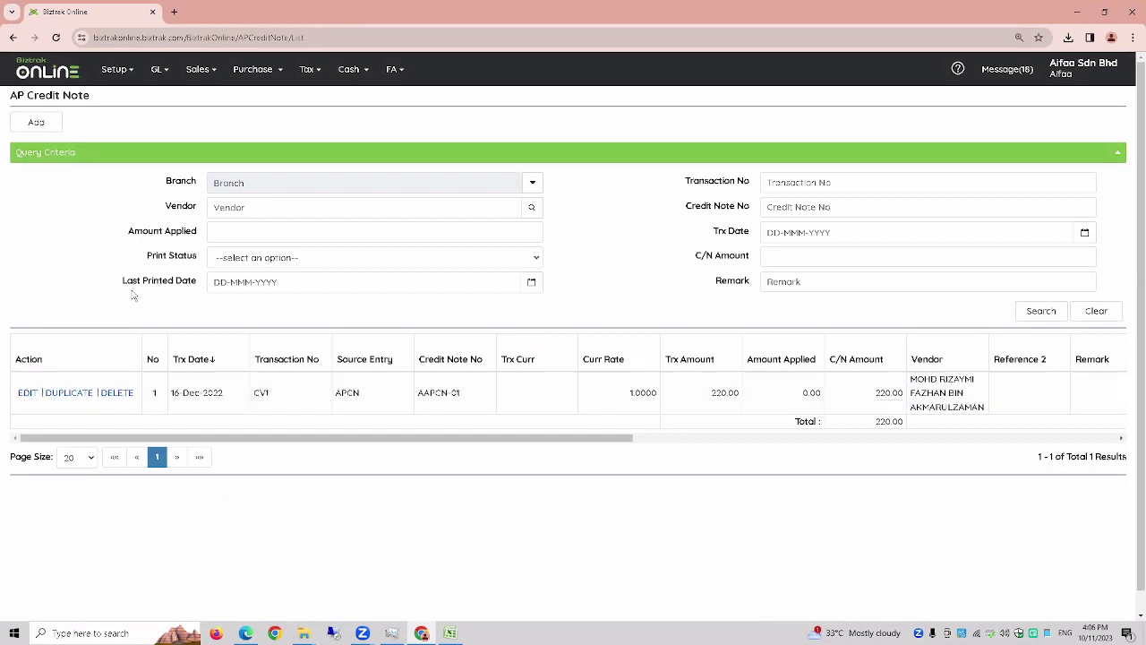
- Save and print credit note AAPCN-01 as a PDF, viewing it at 125%
{"action": "left_click", "coordinate": [24, 401]}
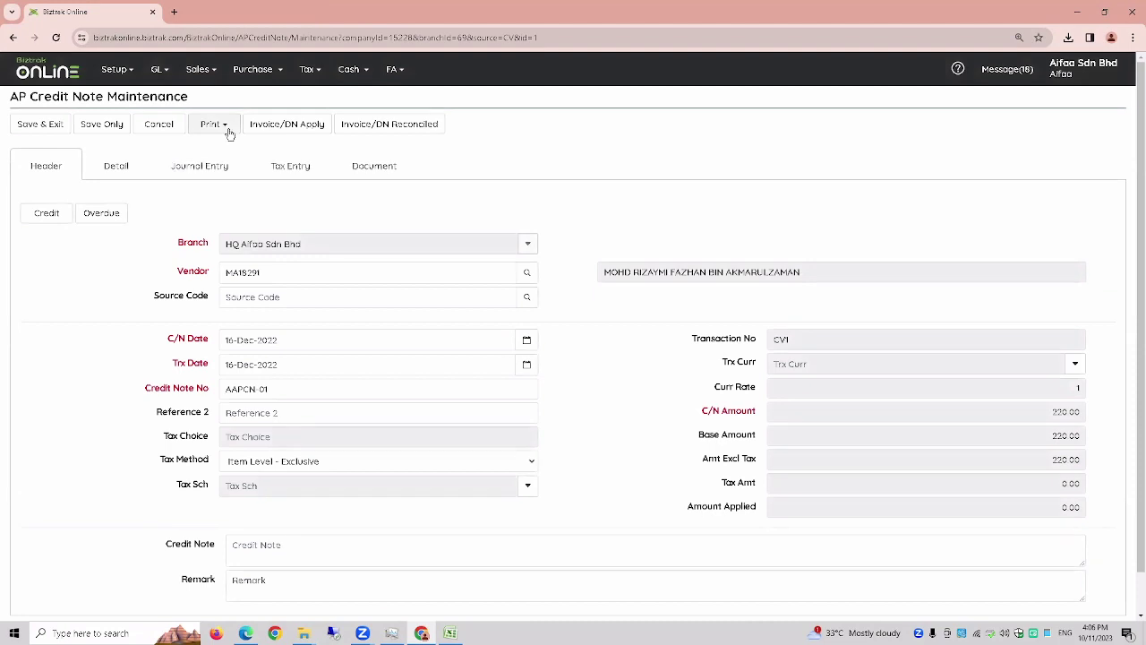
{"action": "left_click", "coordinate": [227, 131]}
{"action": "left_click", "coordinate": [222, 149]}
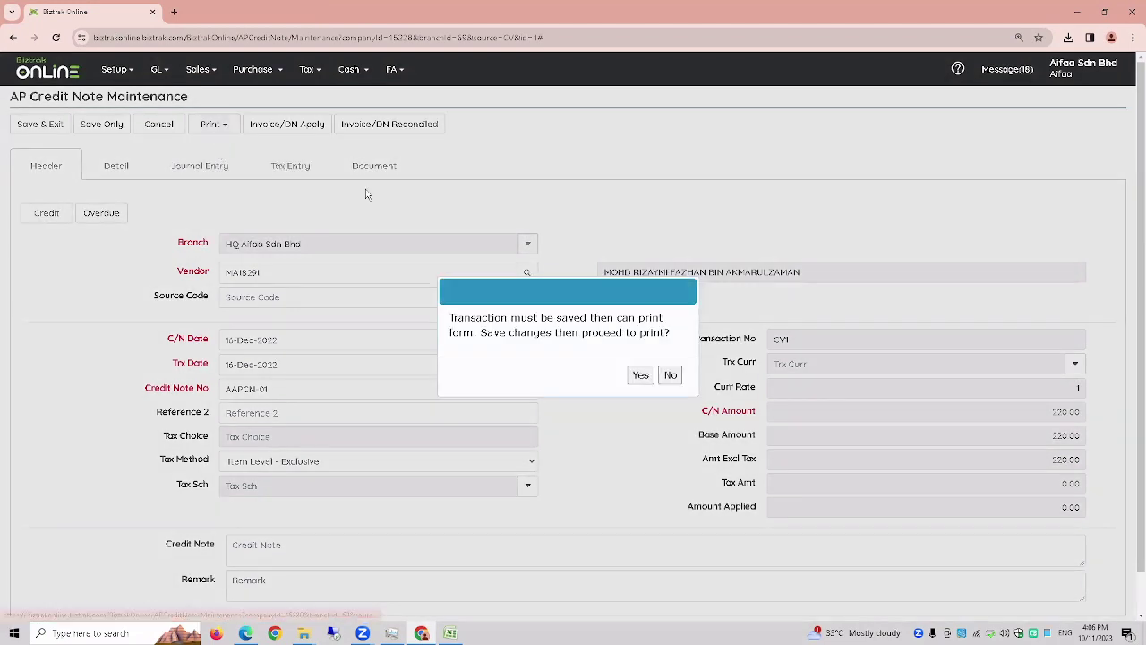
{"action": "left_click", "coordinate": [642, 377]}
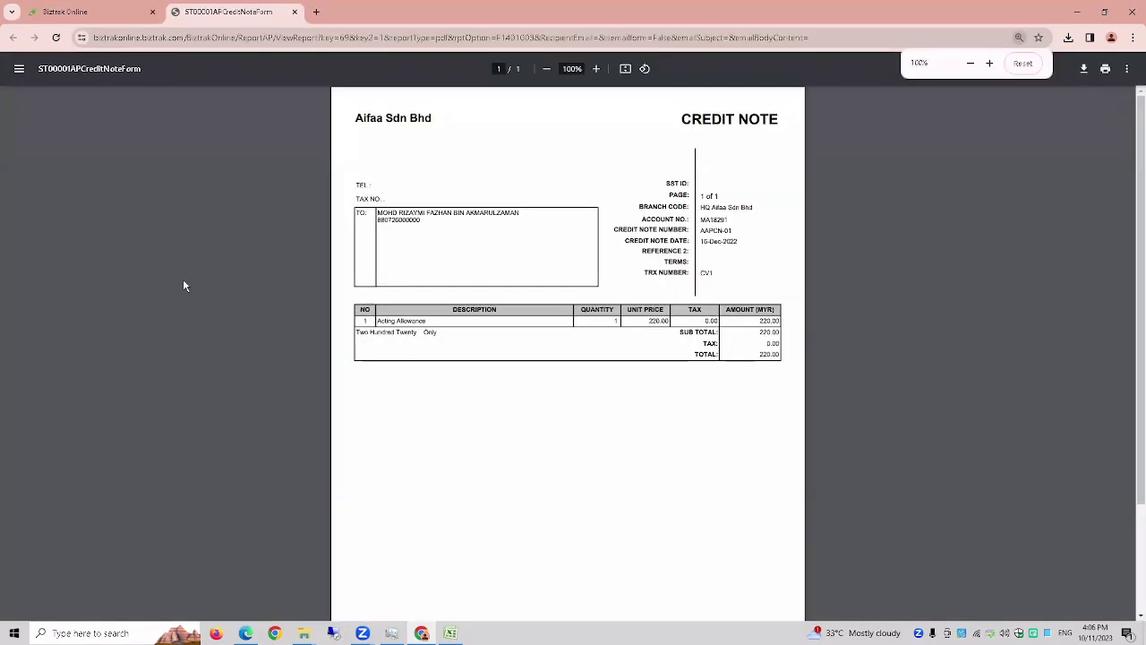
{"action": "key", "text": "ctrl+plus"}
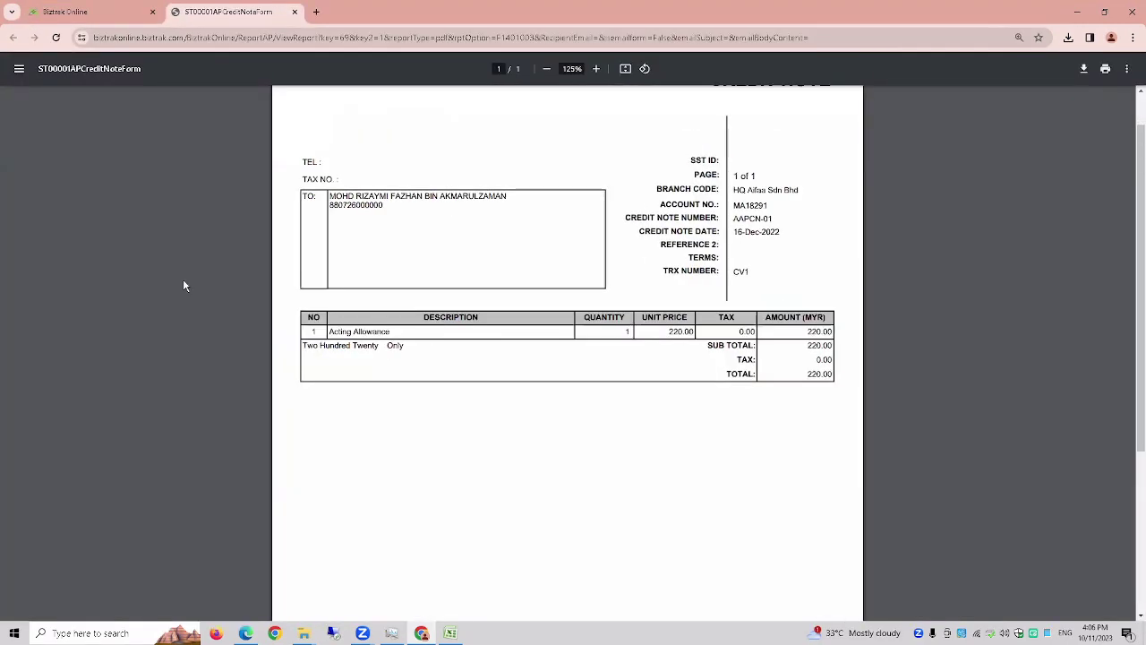
{"action": "scroll", "coordinate": [183, 278], "scroll_direction": "up", "scroll_amount": 2}
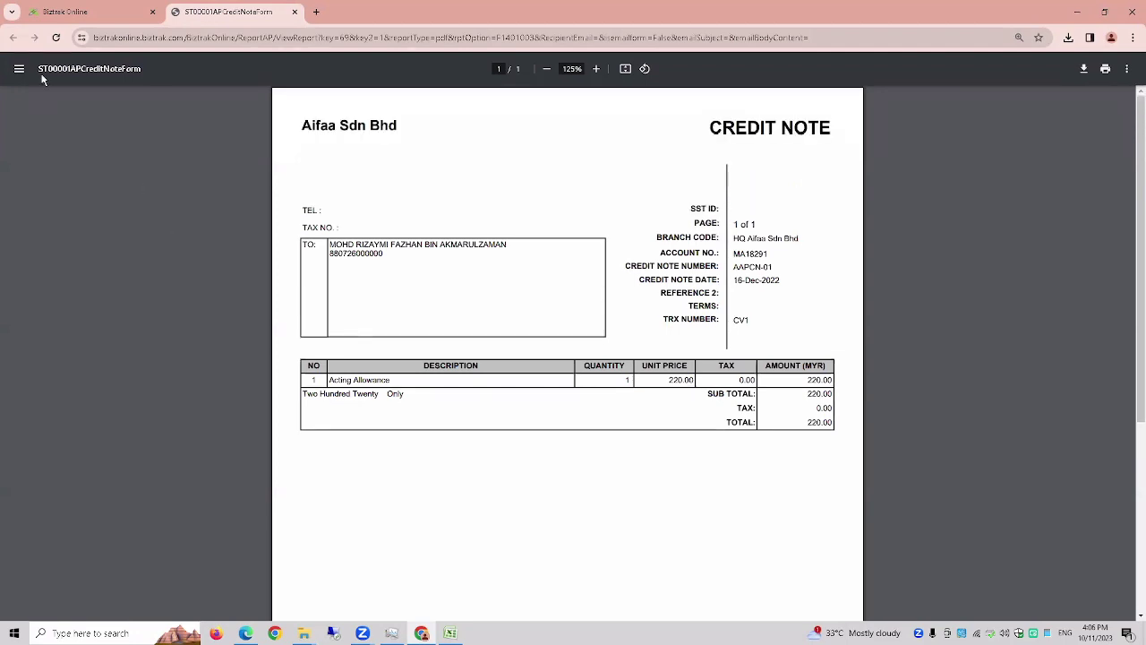
{"action": "left_click", "coordinate": [67, 13]}
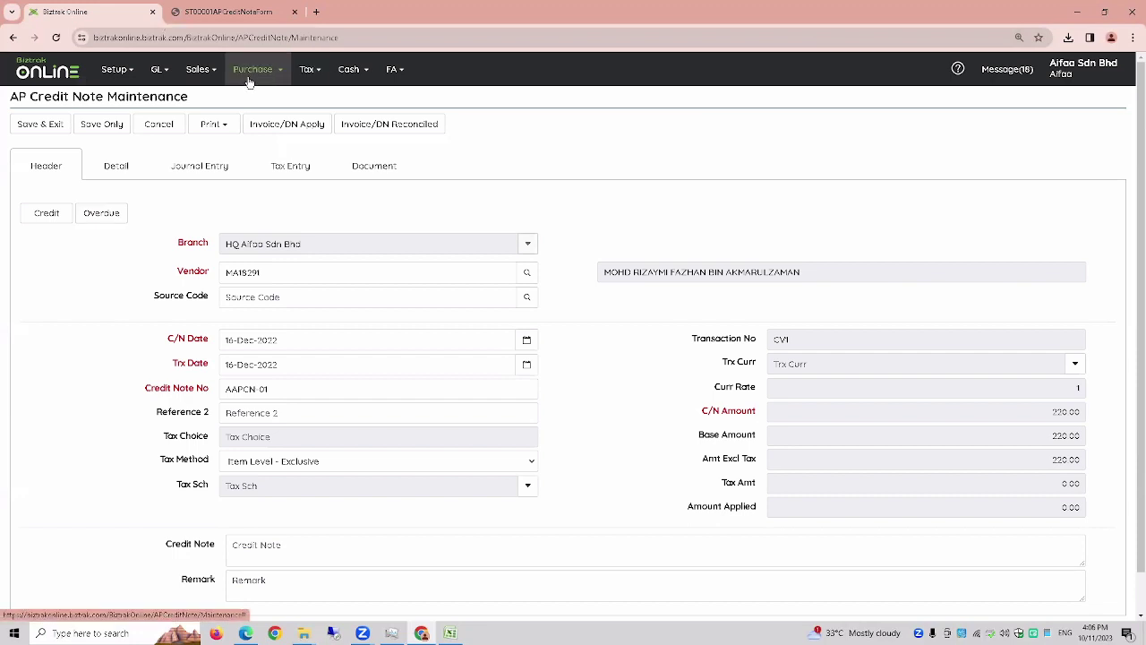
- Go to Purchase > Purchase Report > Vendor Ledger Report
{"action": "left_click", "coordinate": [252, 77]}
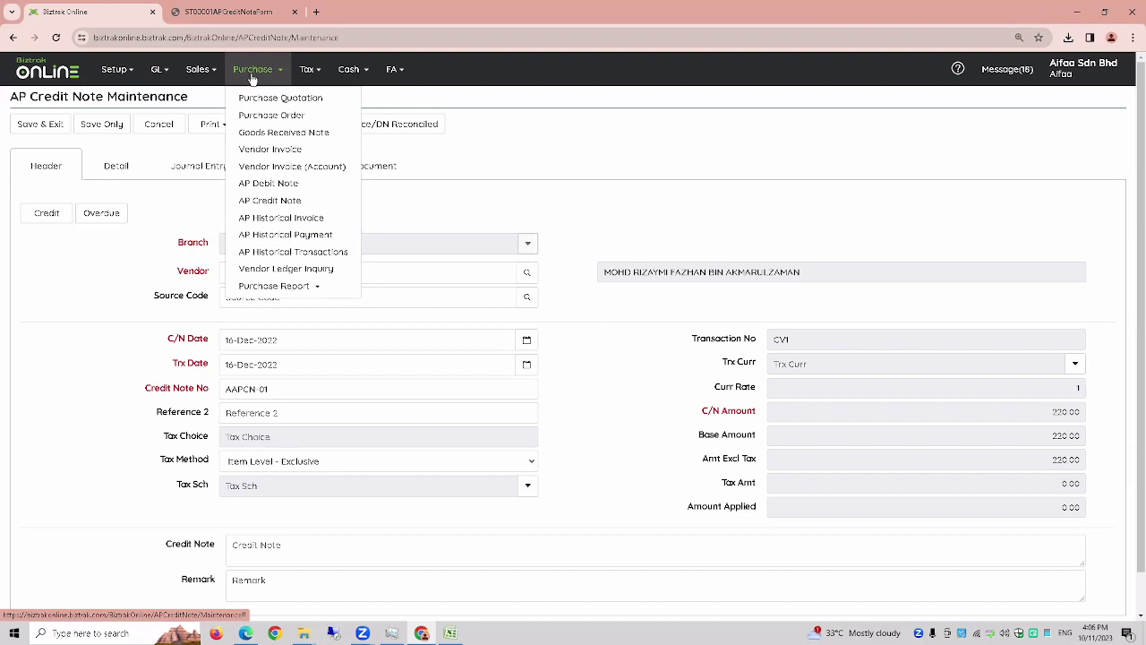
{"action": "mouse_move", "coordinate": [259, 291]}
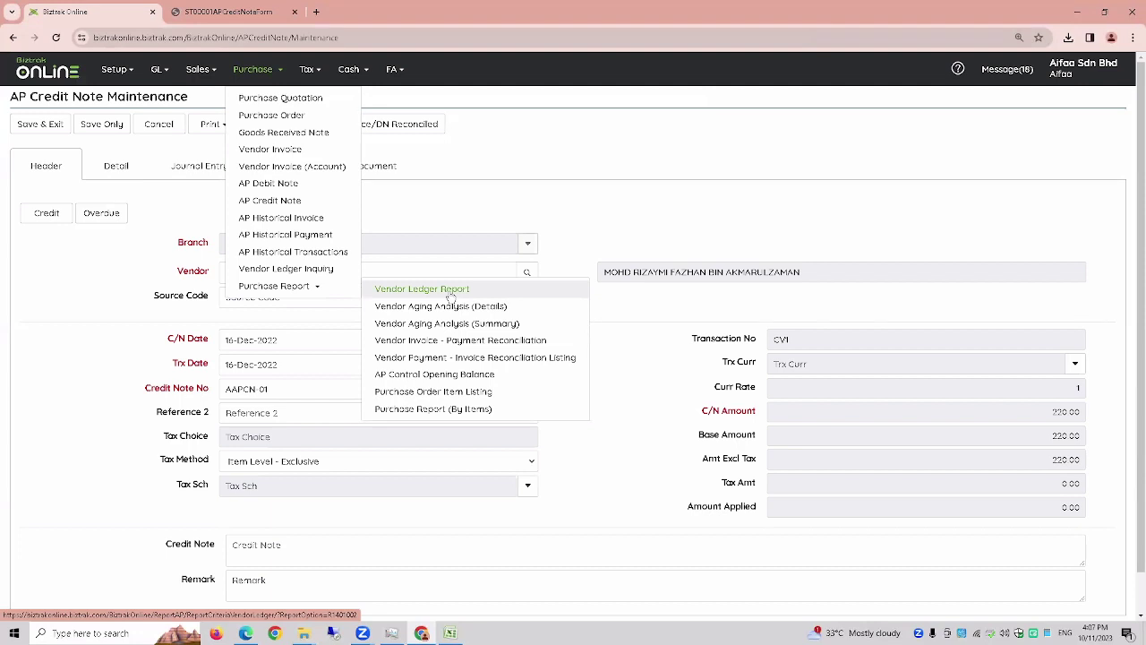
{"action": "left_click", "coordinate": [450, 290]}
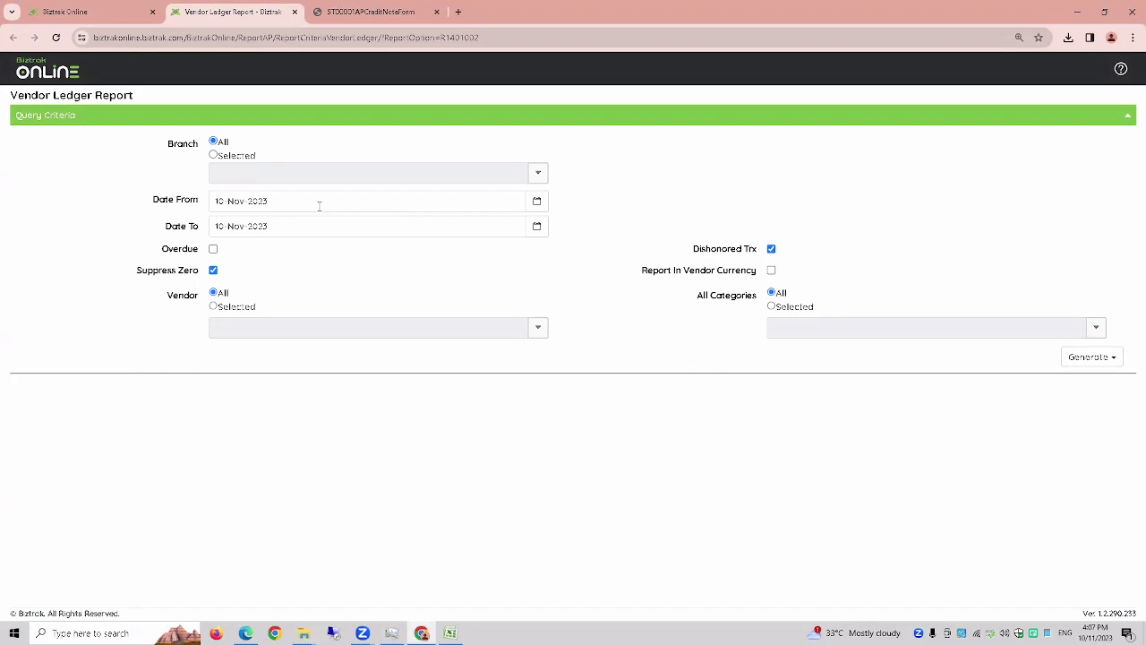
- Set the report dates from 01-Jan-2023 to 31-Dec-2023
{"action": "triple_click", "coordinate": [319, 206]}
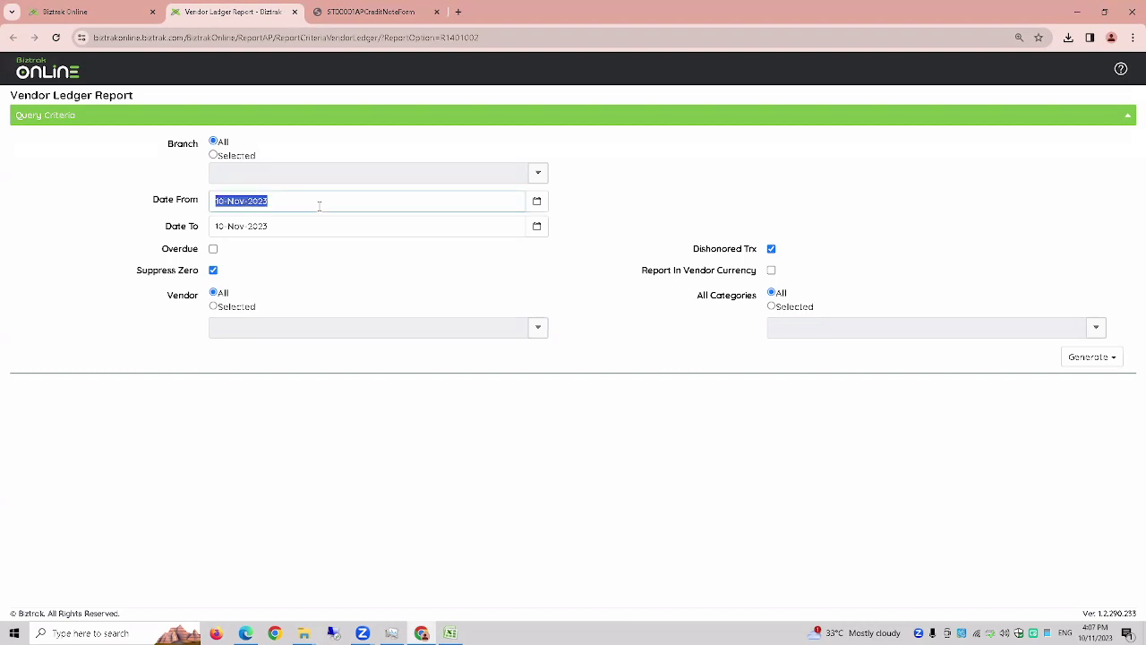
{"action": "type", "text": "01-JAN-2023"}
{"action": "key", "text": "Tab"}
{"action": "type", "text": "3"}
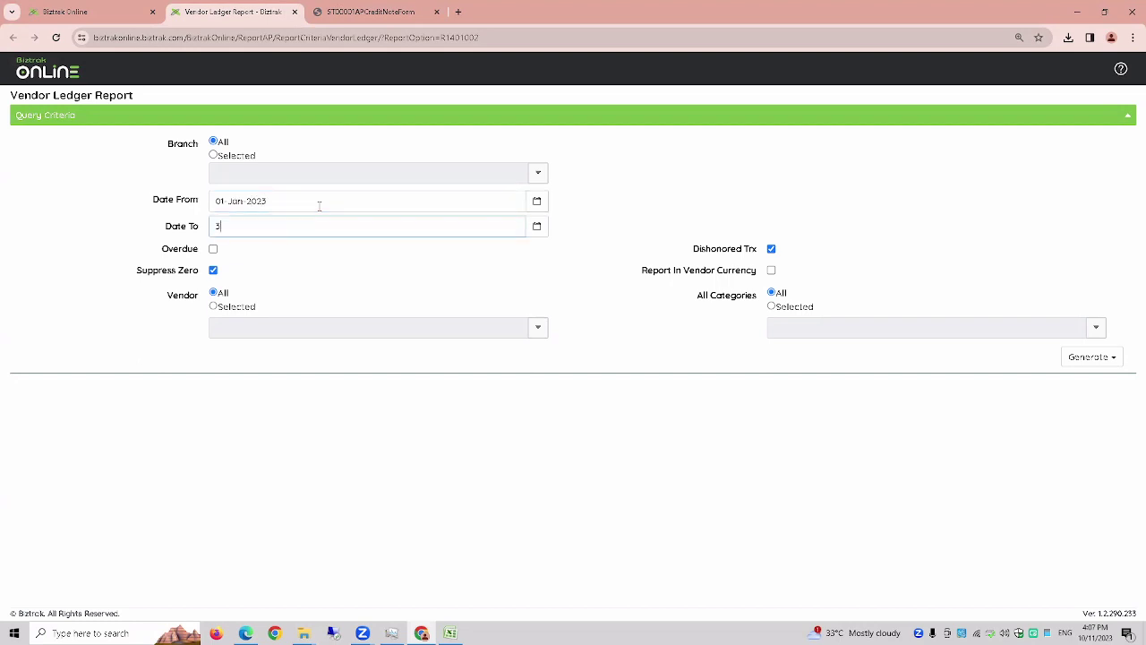
{"action": "type", "text": "1-DEC-2023"}
{"action": "key", "text": "Tab"}
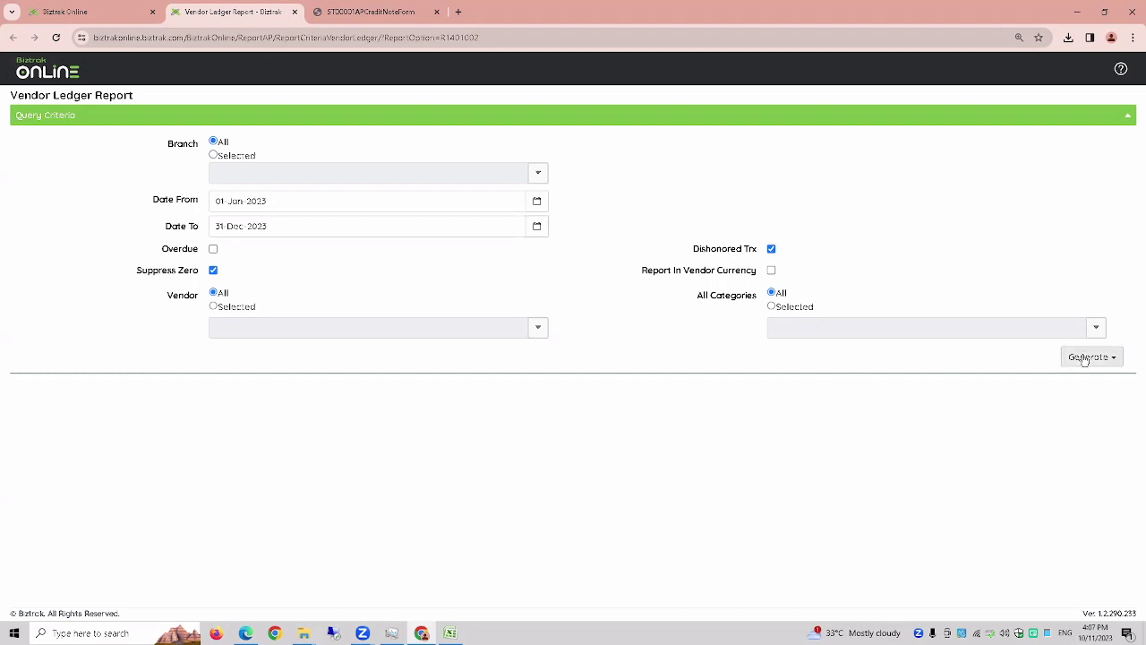
- Generate the vendor ledger report as a PDF and review it
{"action": "left_click", "coordinate": [1088, 358]}
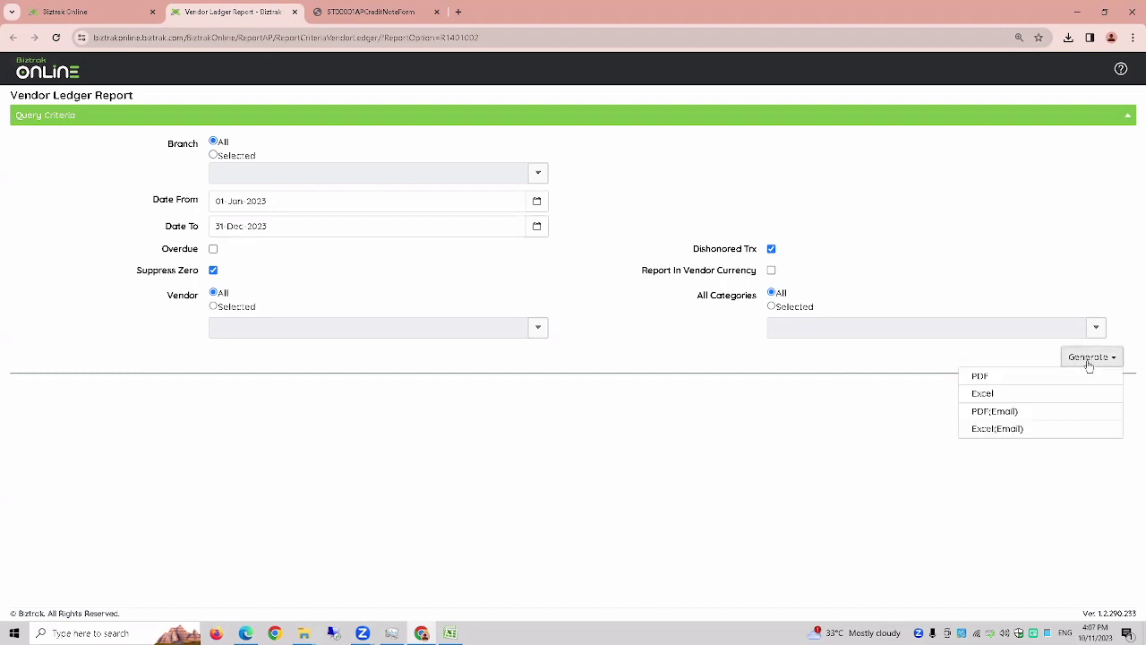
{"action": "left_click", "coordinate": [1039, 391]}
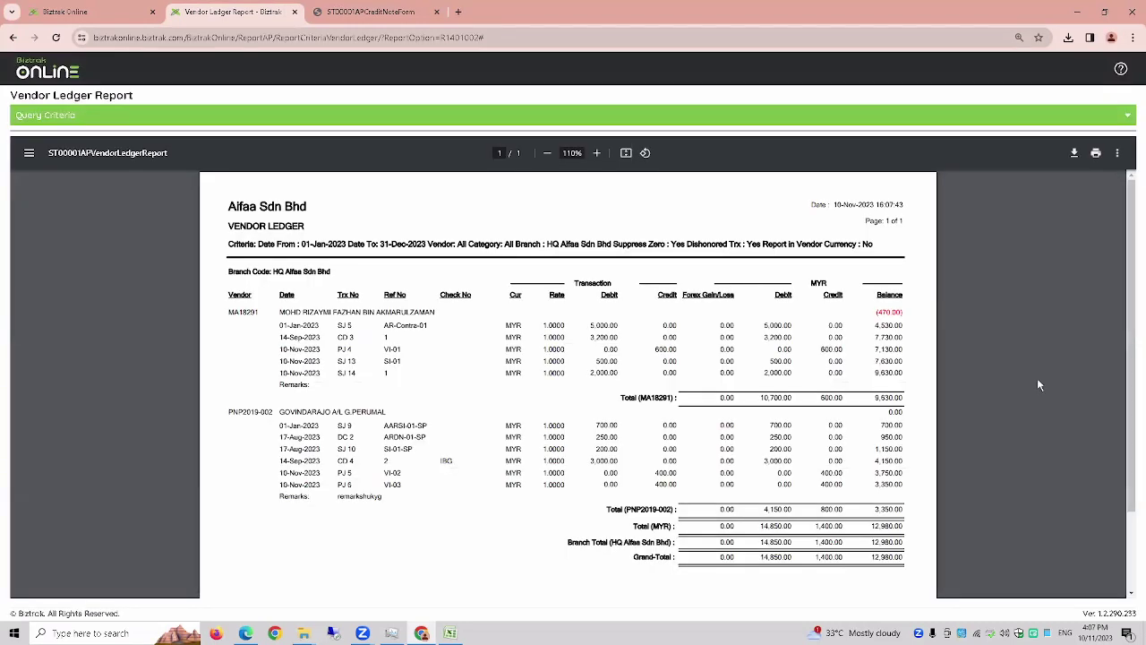
{"action": "scroll", "coordinate": [1038, 385], "scroll_direction": "up", "scroll_amount": 2, "text": "ctrl"}
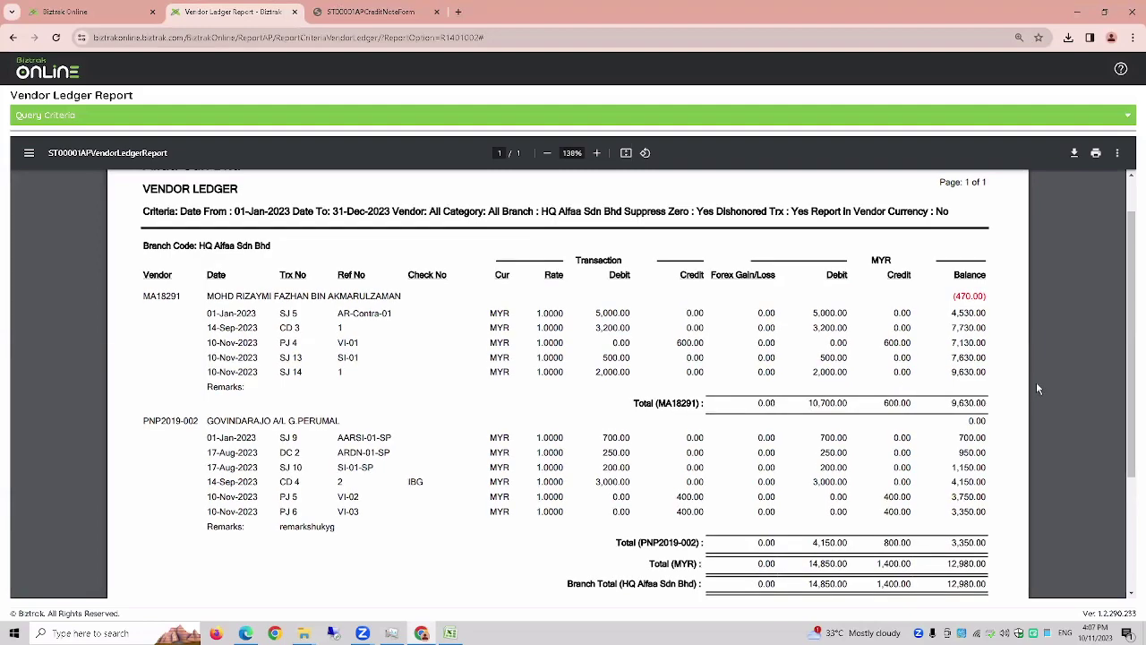
{"action": "scroll", "coordinate": [1036, 394], "scroll_direction": "down", "scroll_amount": 3}
{"action": "scroll", "coordinate": [1034, 415], "scroll_direction": "up", "scroll_amount": 4}
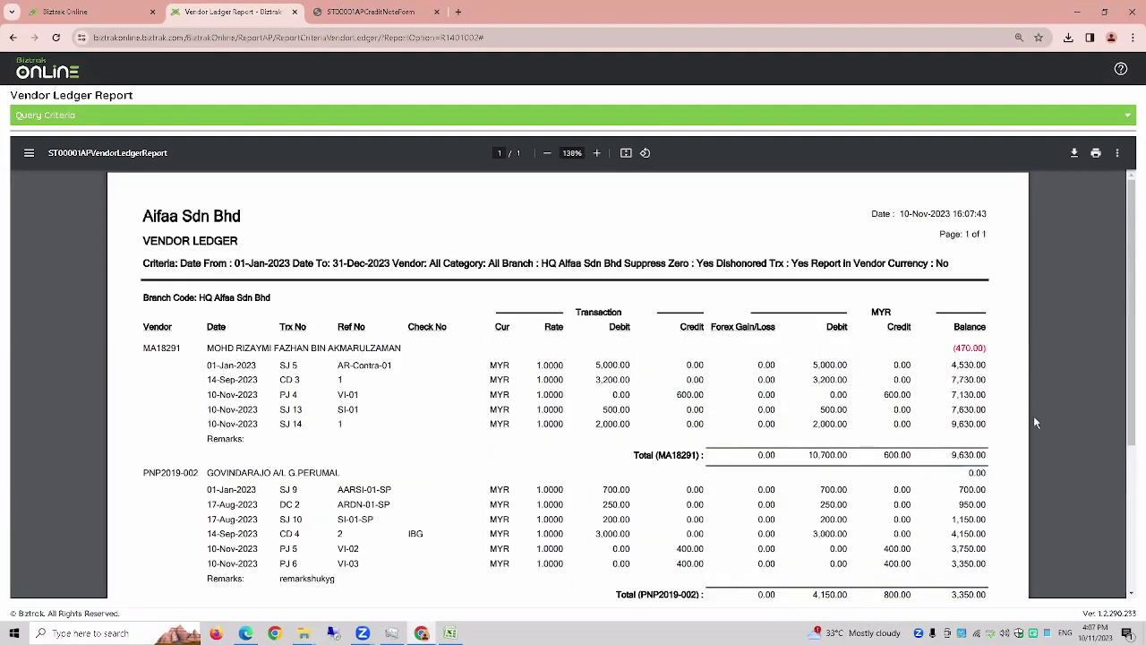
{"action": "scroll", "coordinate": [1033, 415], "scroll_direction": "down", "scroll_amount": 1}
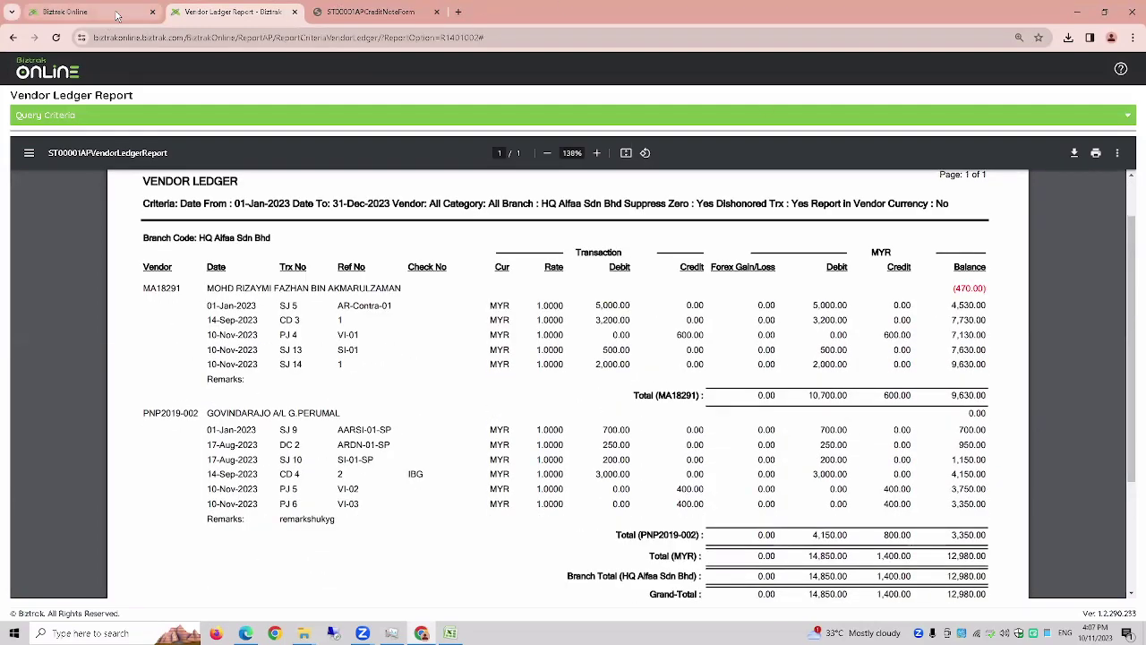
- Show the tutorial PDF full screen in Edge and advance to the Cash Management slide
{"action": "left_click", "coordinate": [250, 634]}
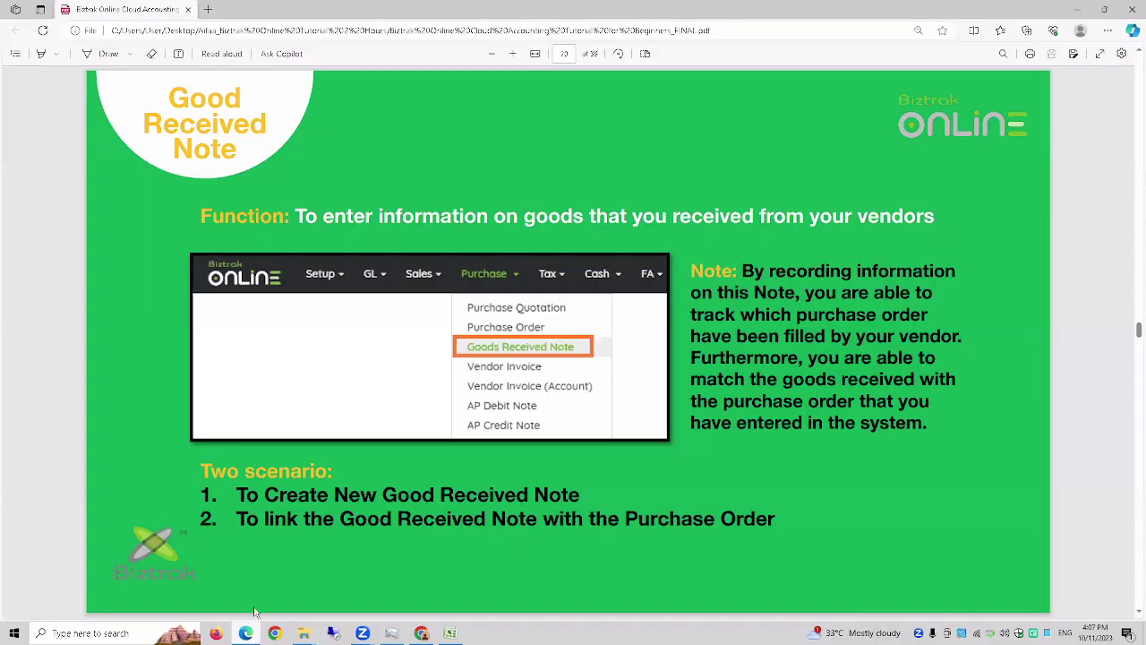
{"action": "left_click", "coordinate": [1100, 54]}
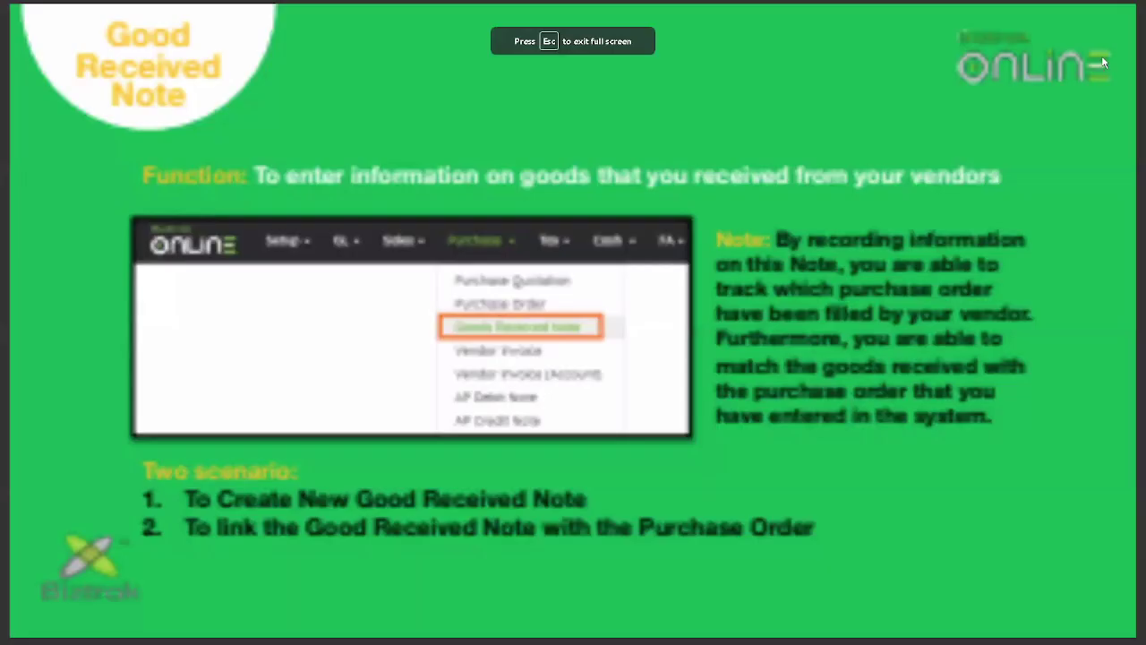
{"action": "key", "text": "Right"}
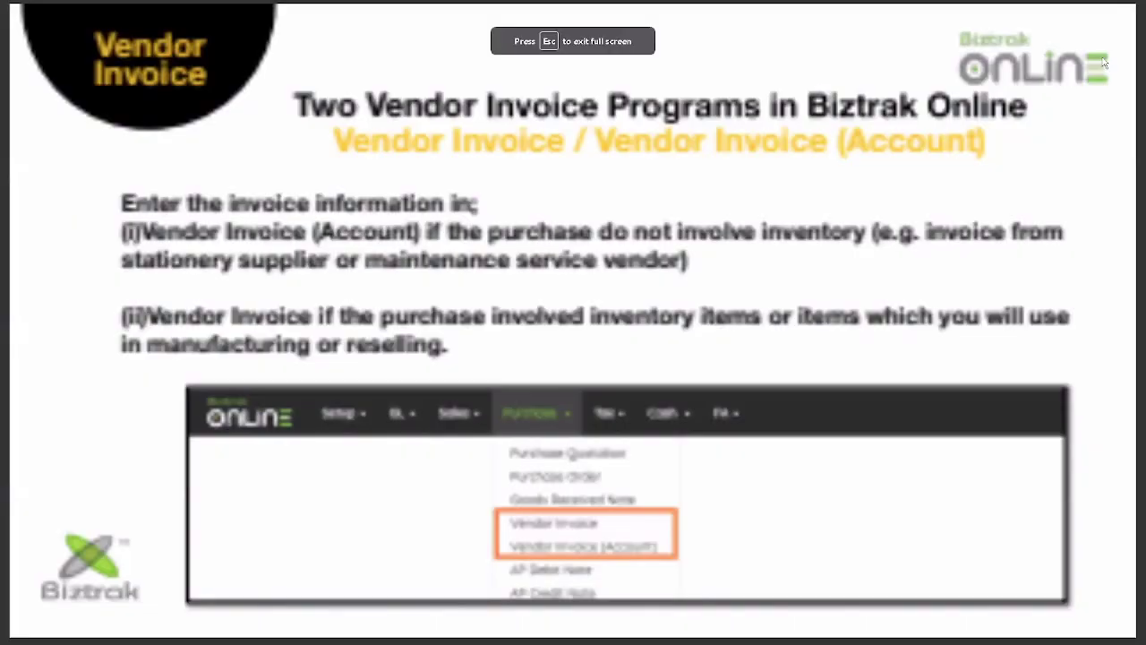
{"action": "key", "text": "Right"}
{"action": "key", "text": "Right"}
{"action": "key", "text": "Right"}
{"action": "key", "text": "Right"}
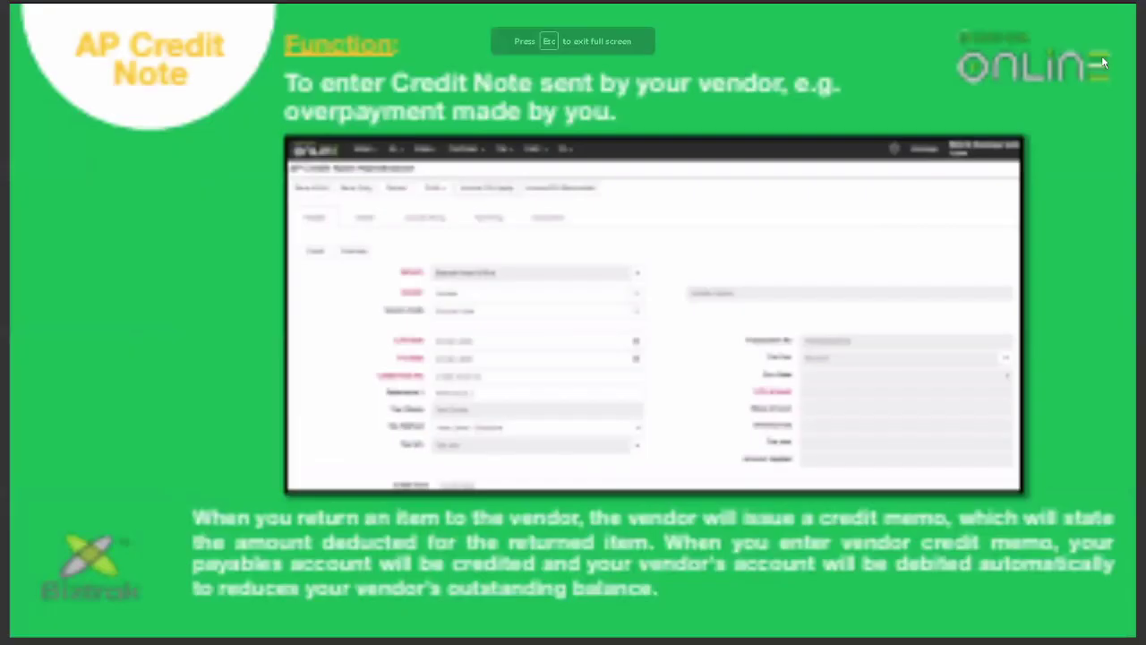
{"action": "key", "text": "Right"}
{"action": "key", "text": "Right"}
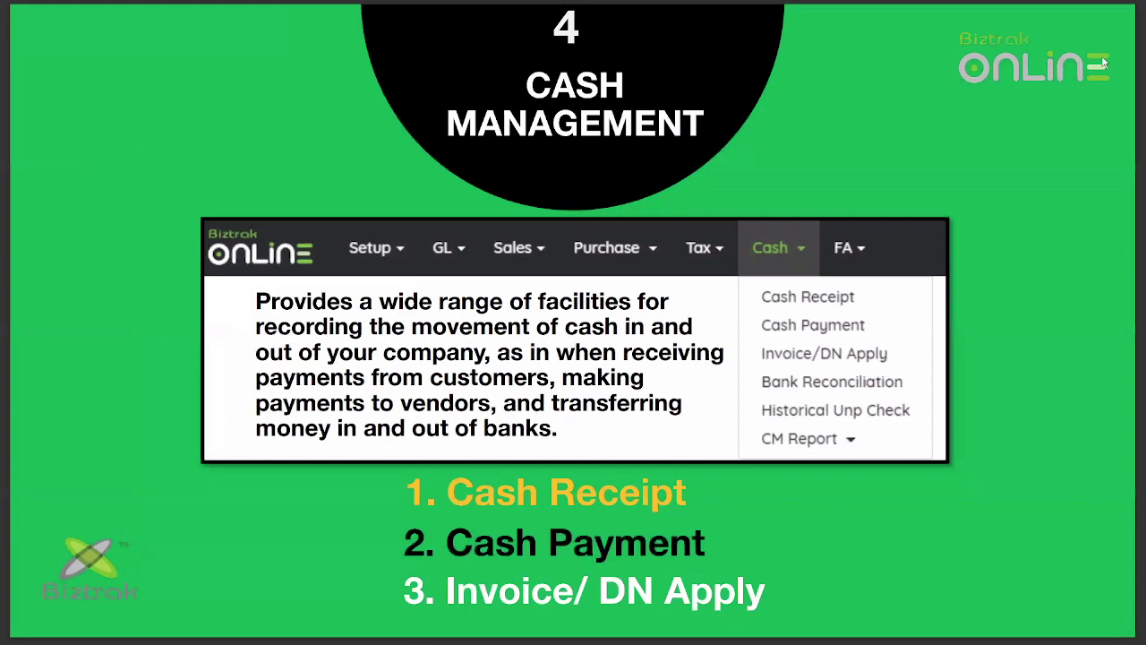
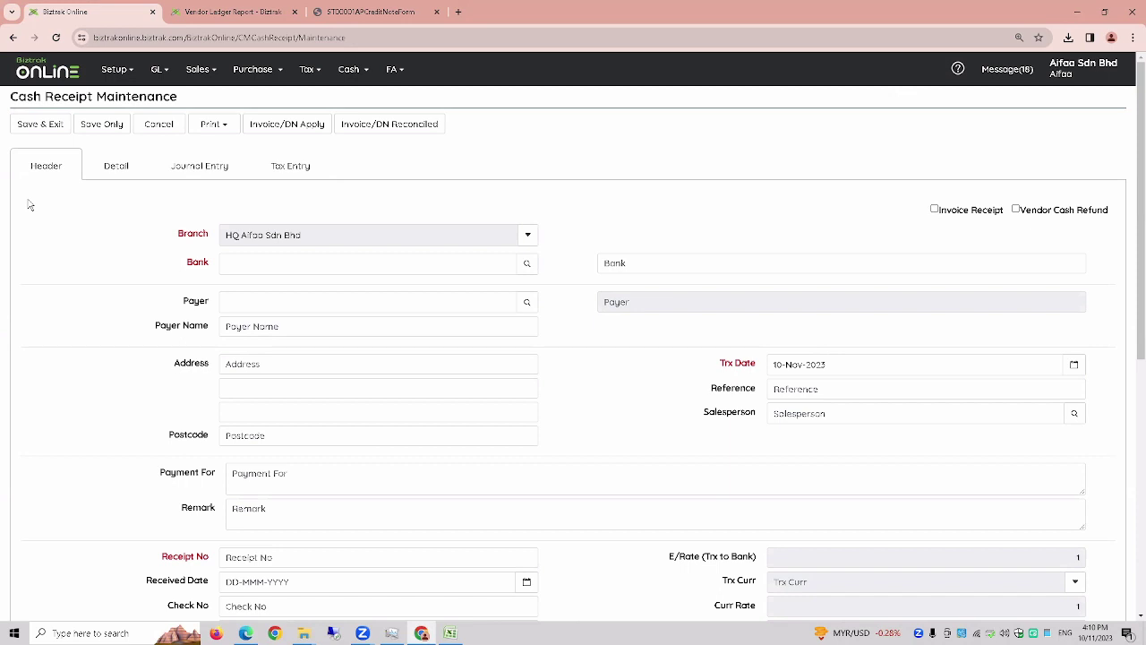
- Mark the receipt as an Invoice Receipt and select bank 12410, Bank Islam Malaysia Berhad
{"action": "left_click", "coordinate": [950, 216]}
{"action": "left_click", "coordinate": [529, 268]}
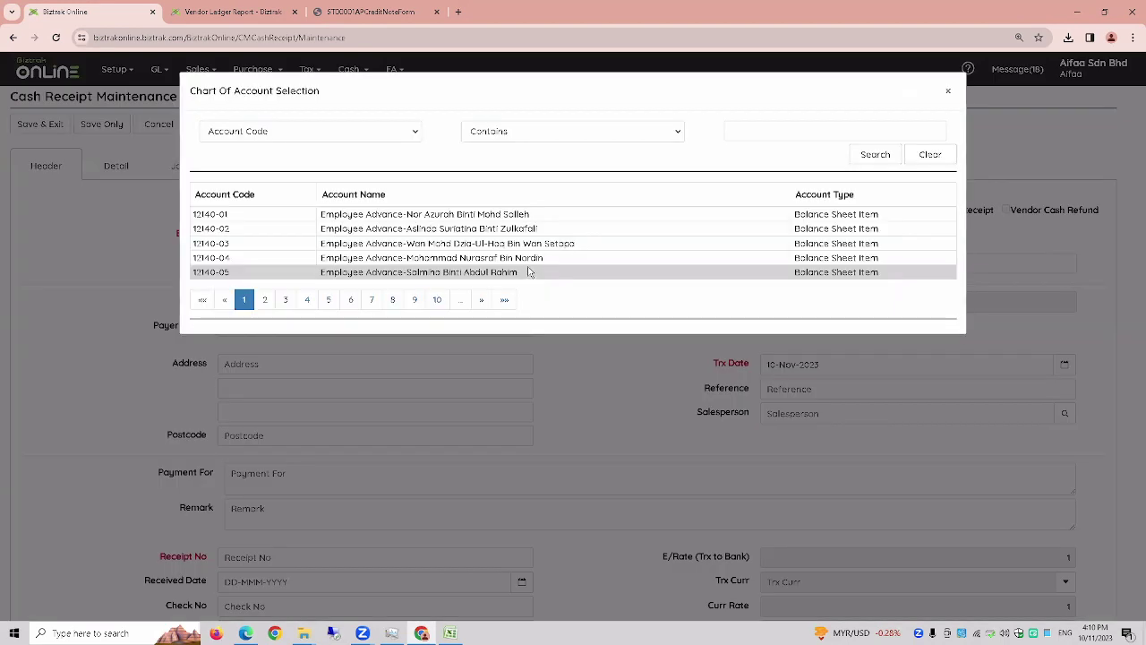
{"action": "left_click", "coordinate": [265, 300]}
{"action": "left_click", "coordinate": [307, 299]}
{"action": "left_click", "coordinate": [376, 133]}
{"action": "left_click", "coordinate": [367, 160]}
{"action": "left_click", "coordinate": [774, 132]}
{"action": "type", "text": "ISLAM"}
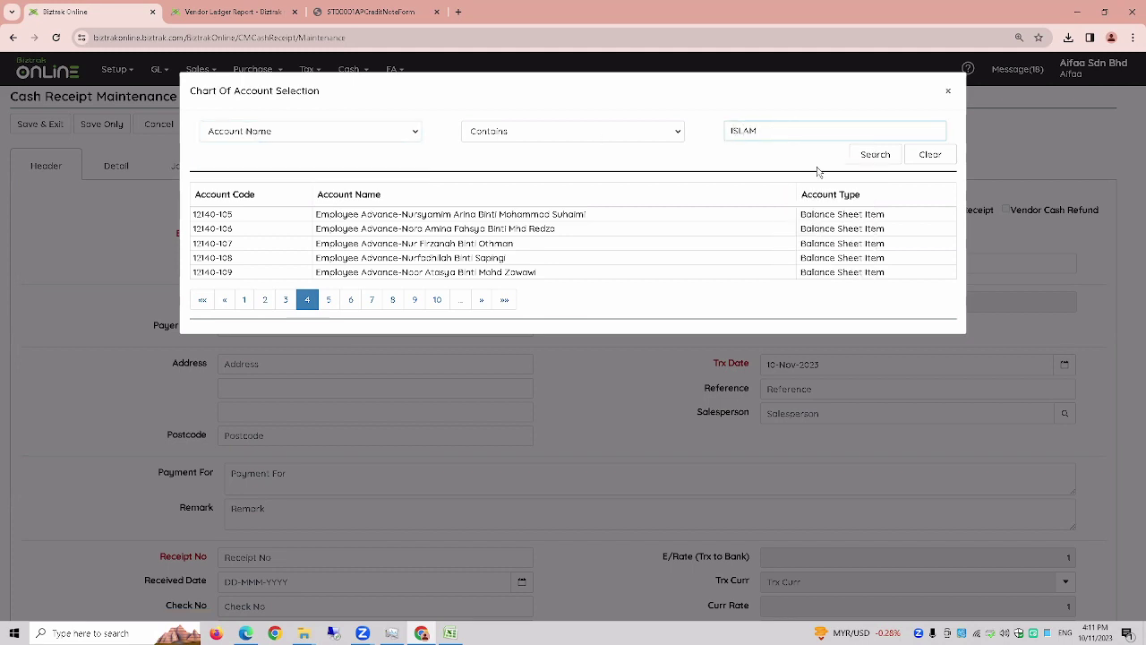
{"action": "left_click", "coordinate": [878, 154]}
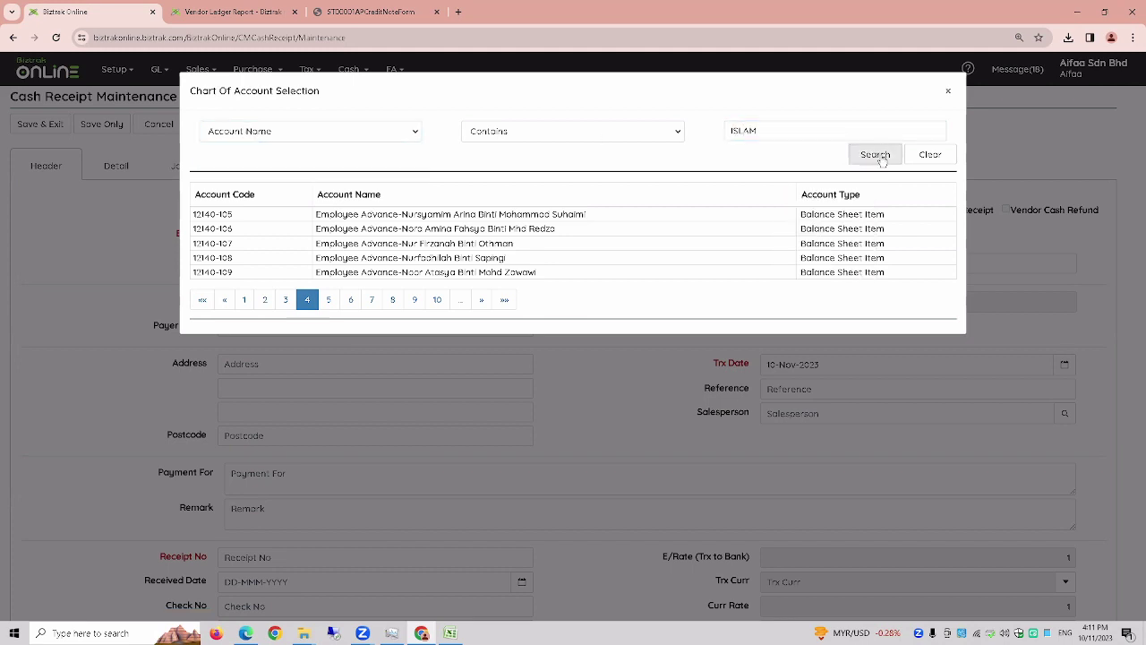
{"action": "left_click", "coordinate": [590, 219]}
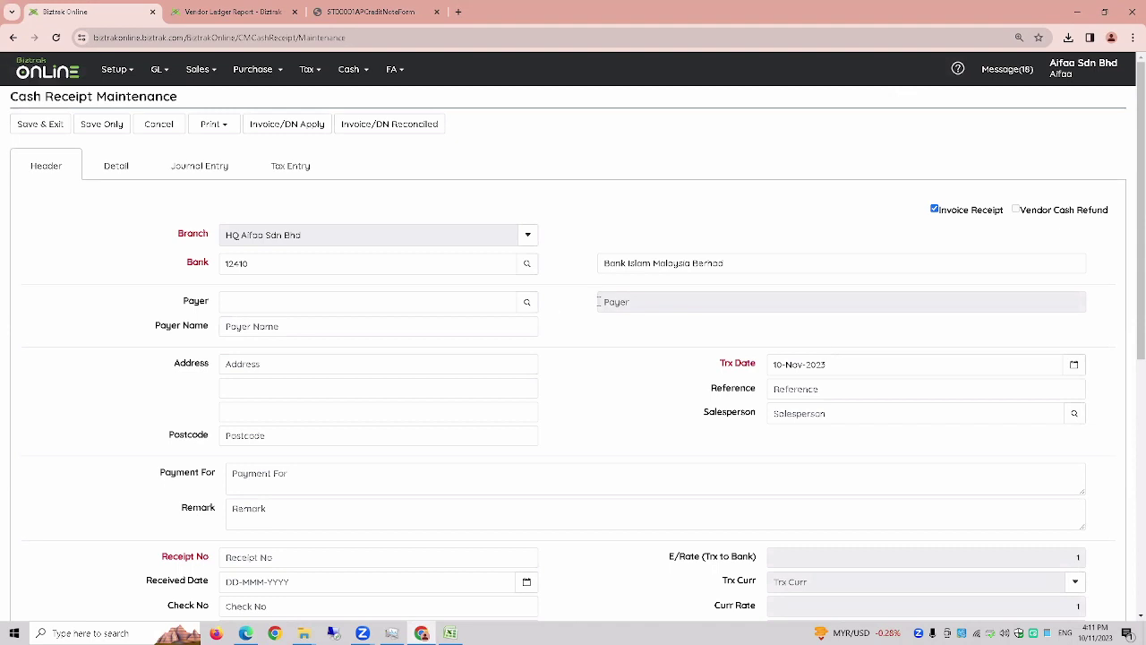
- Choose the customer as payer and enter receipt number OR-01
{"action": "left_click", "coordinate": [526, 302]}
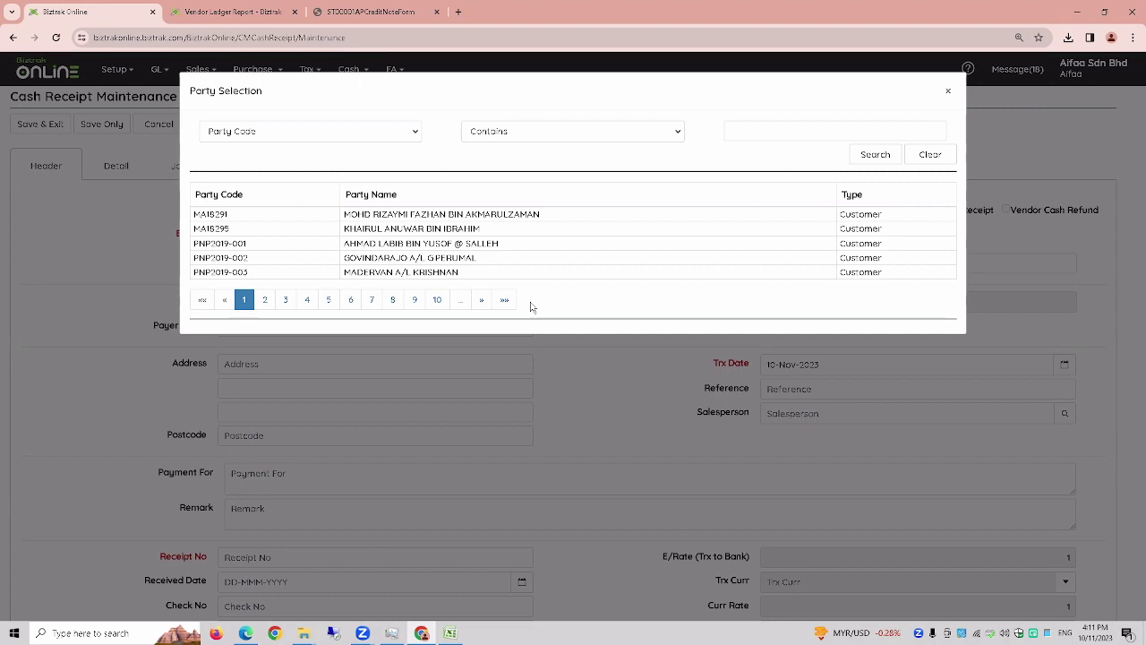
{"action": "left_click", "coordinate": [450, 216]}
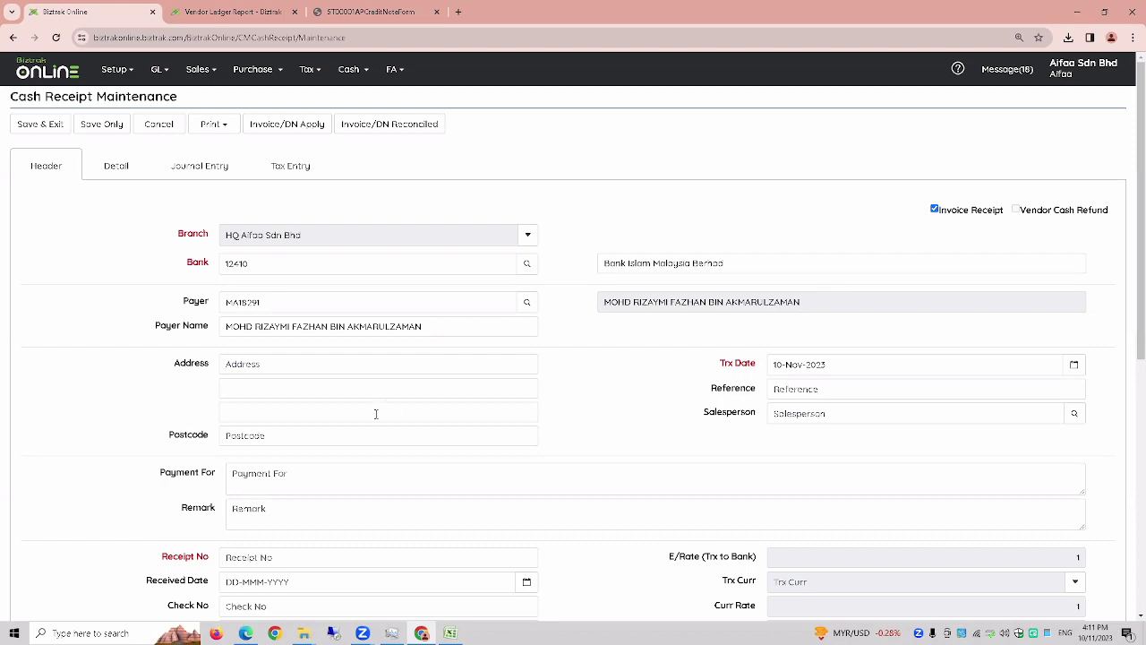
{"action": "scroll", "coordinate": [376, 412], "scroll_direction": "down", "scroll_amount": 3}
{"action": "scroll", "coordinate": [356, 433], "scroll_direction": "up", "scroll_amount": 1}
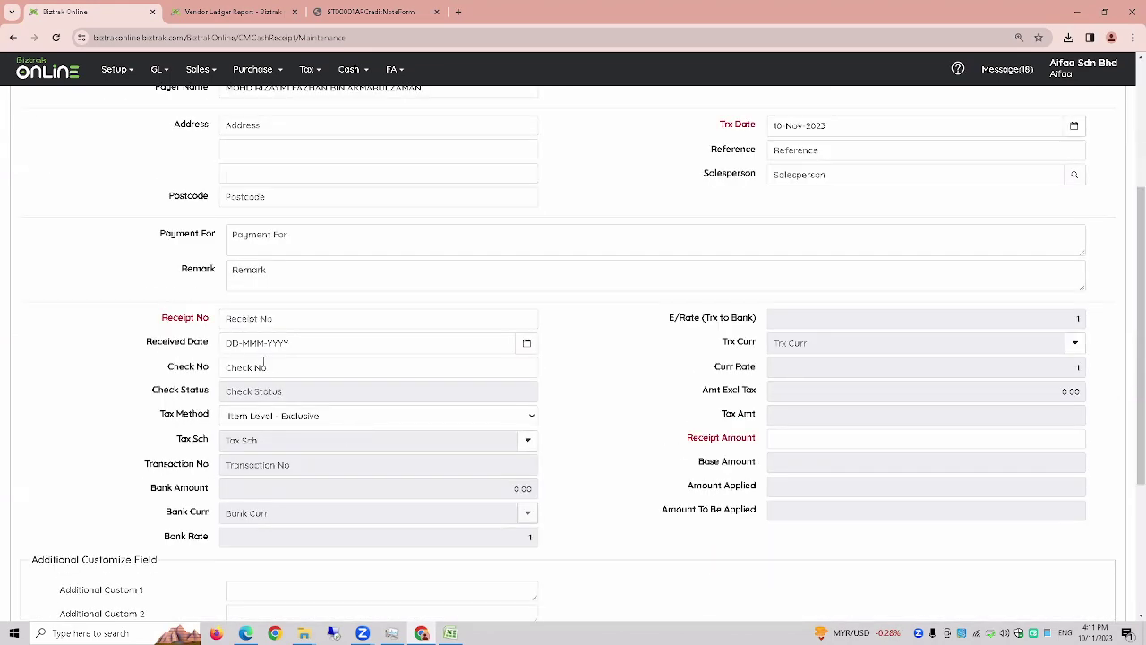
{"action": "left_click", "coordinate": [298, 321]}
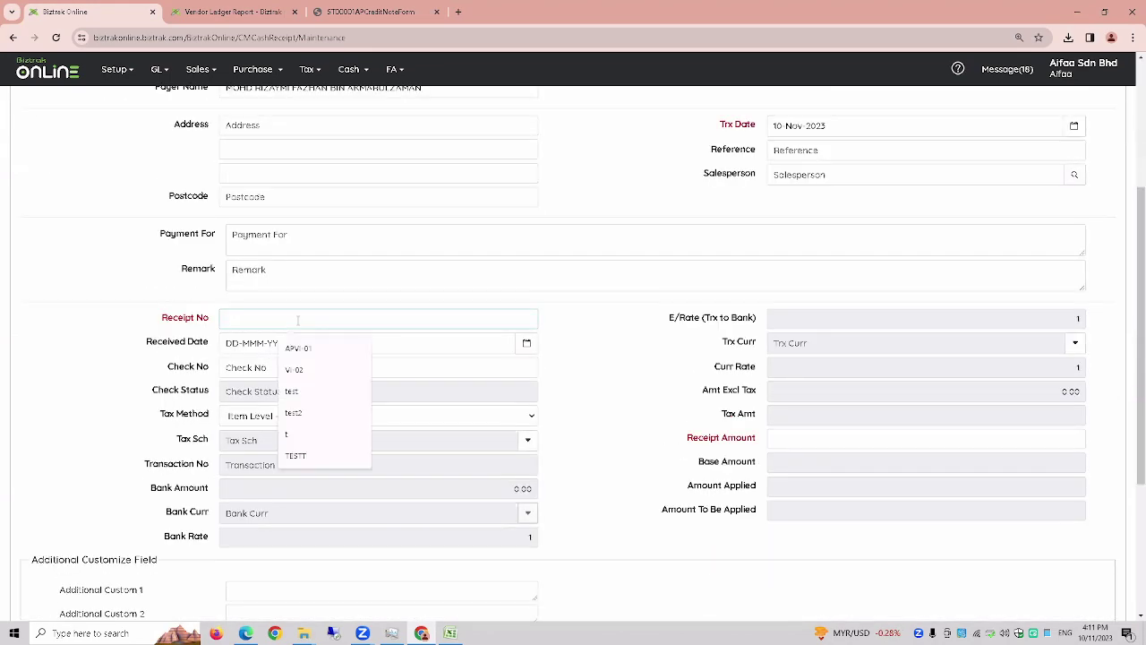
{"action": "key", "text": "Caps_Lock"}
{"action": "type", "text": "or"}
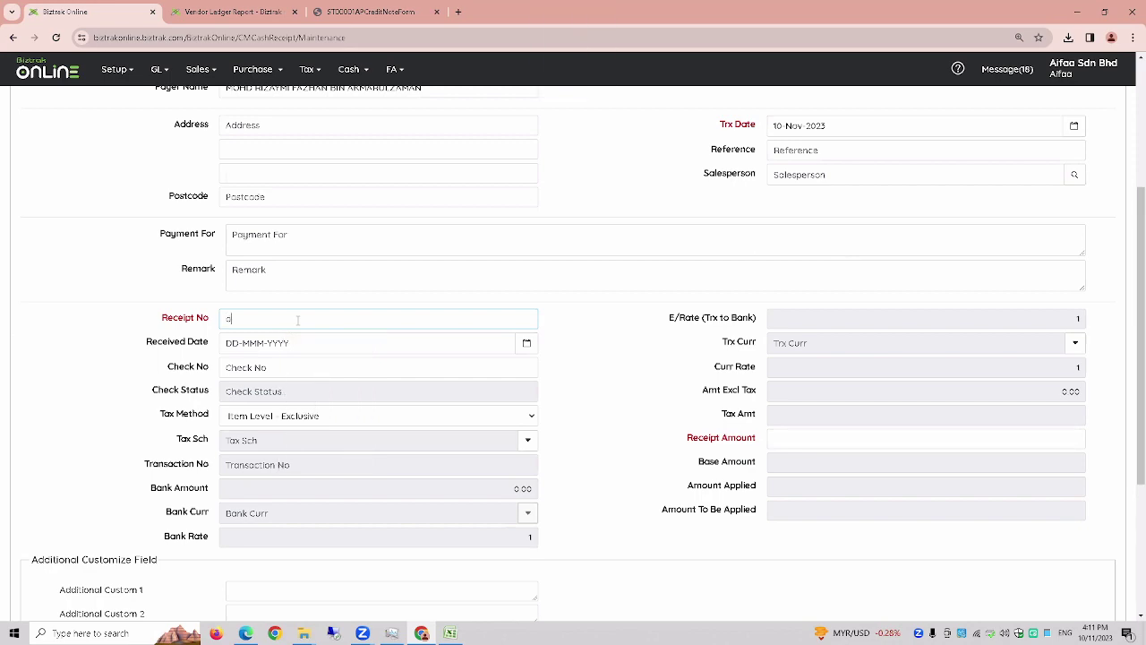
{"action": "key", "text": "BackSpace"}
{"action": "key", "text": "BackSpace"}
{"action": "key", "text": "Caps_Lock"}
{"action": "type", "text": "OR-01"}
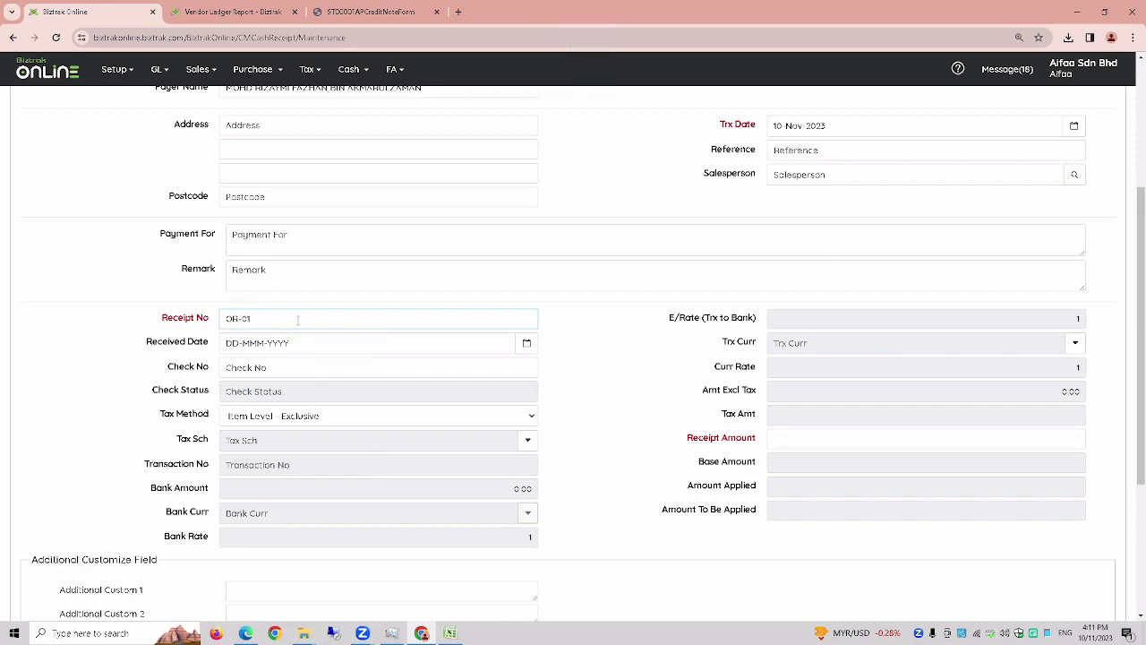
{"action": "scroll", "coordinate": [298, 320], "scroll_direction": "up", "scroll_amount": 3}
{"action": "scroll", "coordinate": [298, 320], "scroll_direction": "down", "scroll_amount": 2}
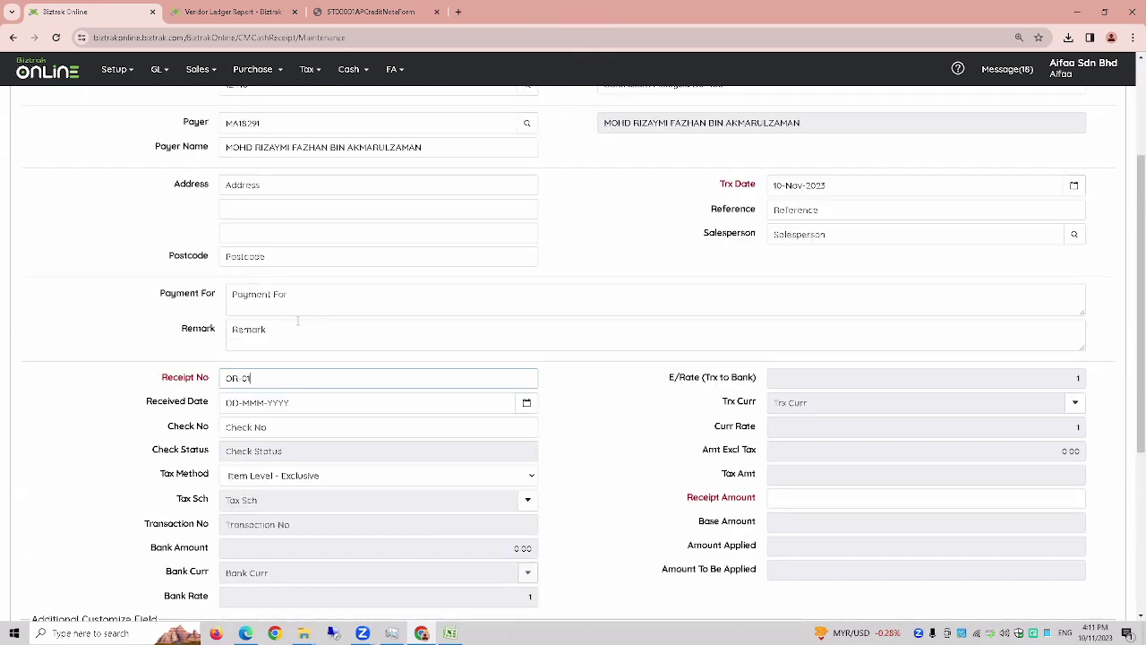
{"action": "scroll", "coordinate": [298, 320], "scroll_direction": "down", "scroll_amount": 2}
{"action": "scroll", "coordinate": [298, 321], "scroll_direction": "up", "scroll_amount": 5}
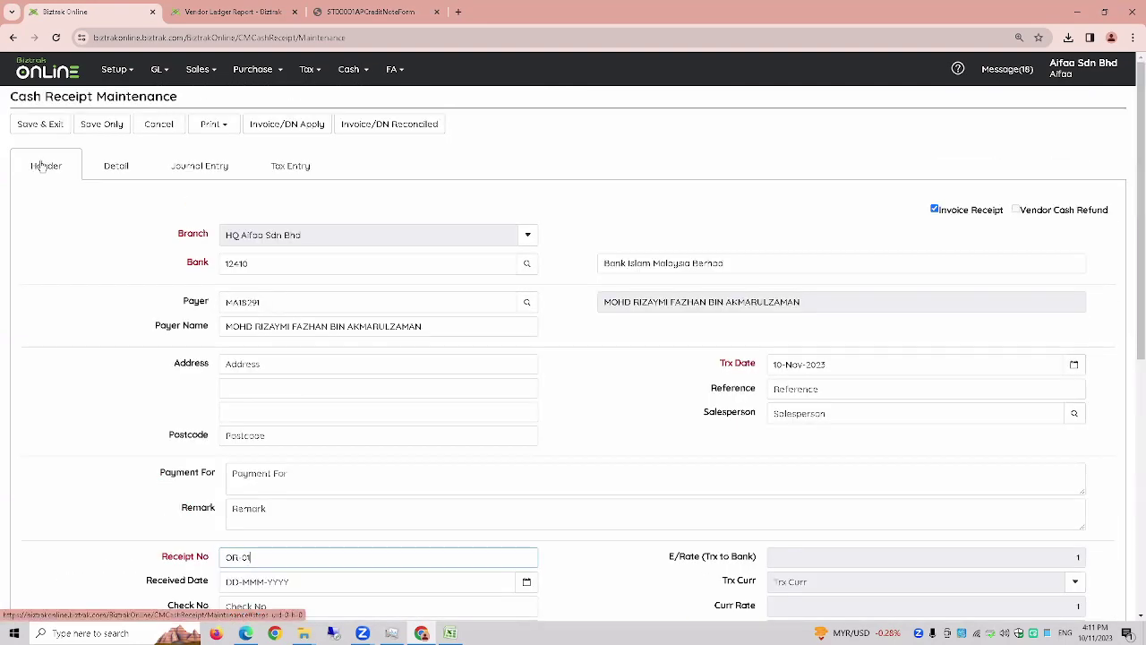
- Enter 2000 on the Trade Debtors-SC (12110-10) detail line and save the receipt
{"action": "left_click", "coordinate": [118, 167]}
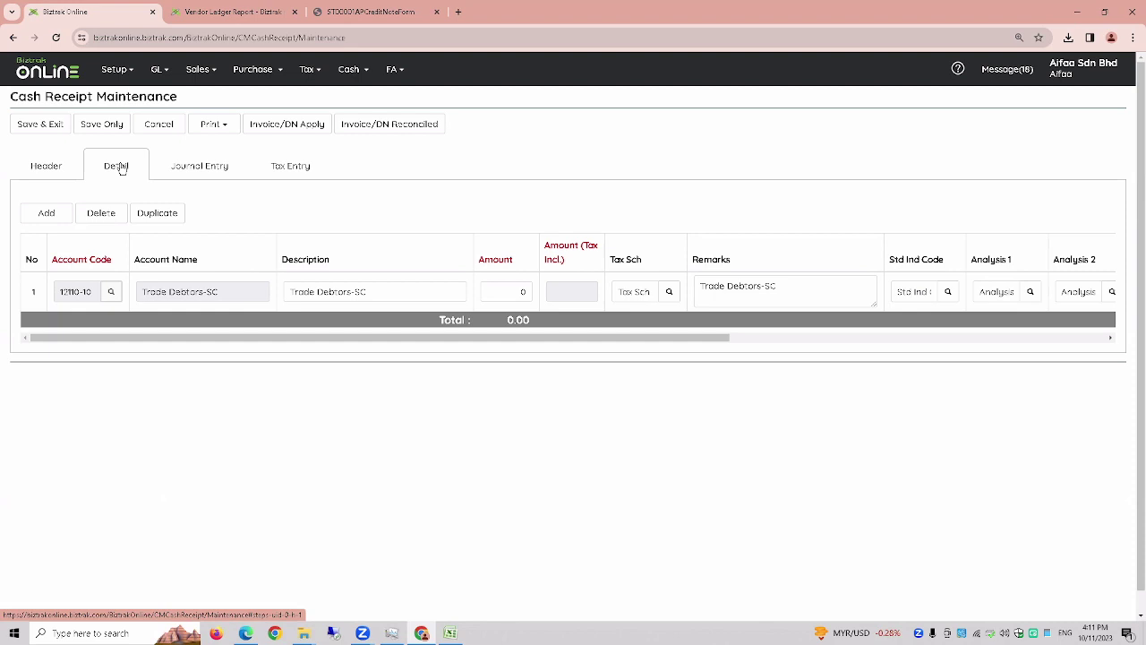
{"action": "left_click", "coordinate": [73, 175]}
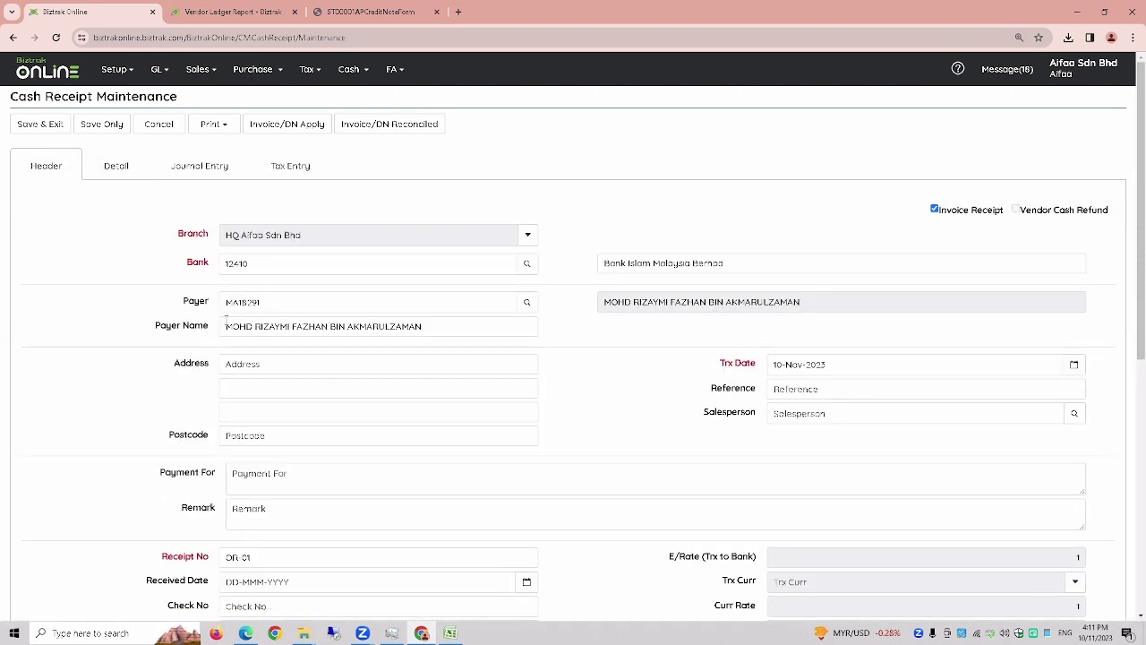
{"action": "left_click", "coordinate": [116, 165]}
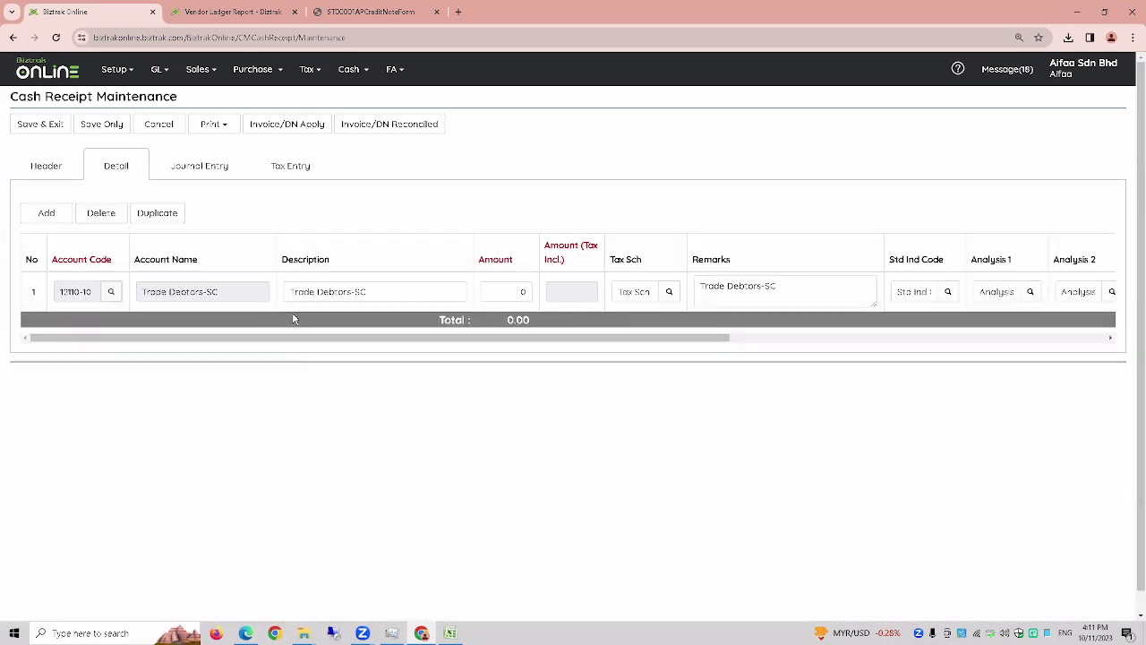
{"action": "left_click", "coordinate": [222, 291]}
{"action": "left_click_drag", "start_coordinate": [222, 291], "coordinate": [107, 289]}
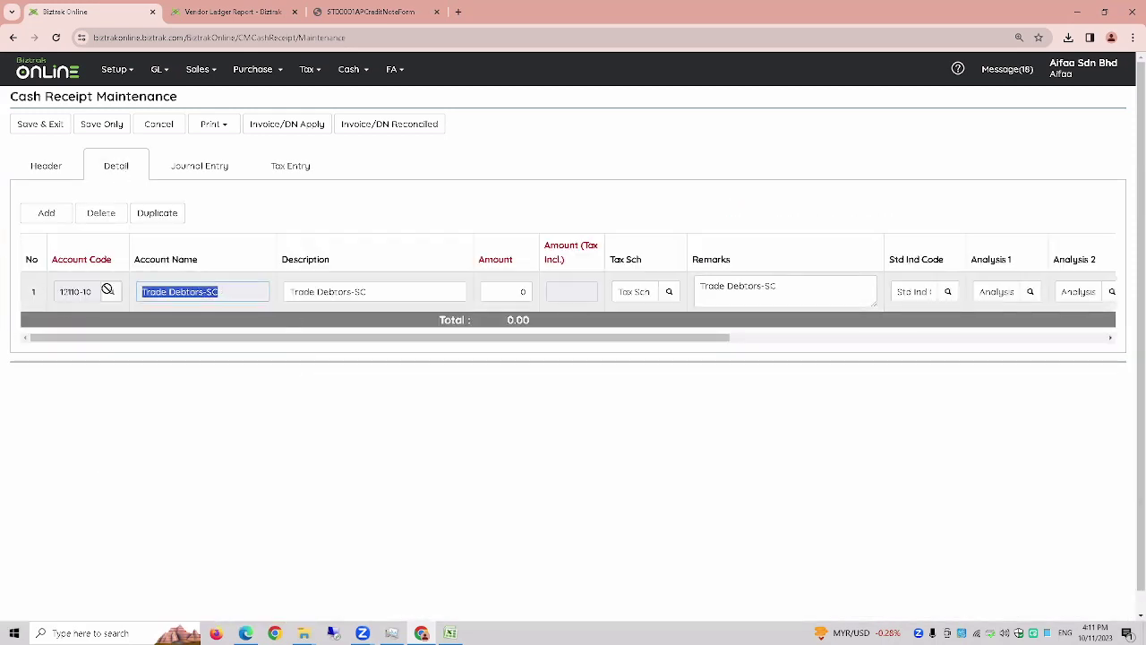
{"action": "left_click", "coordinate": [96, 284]}
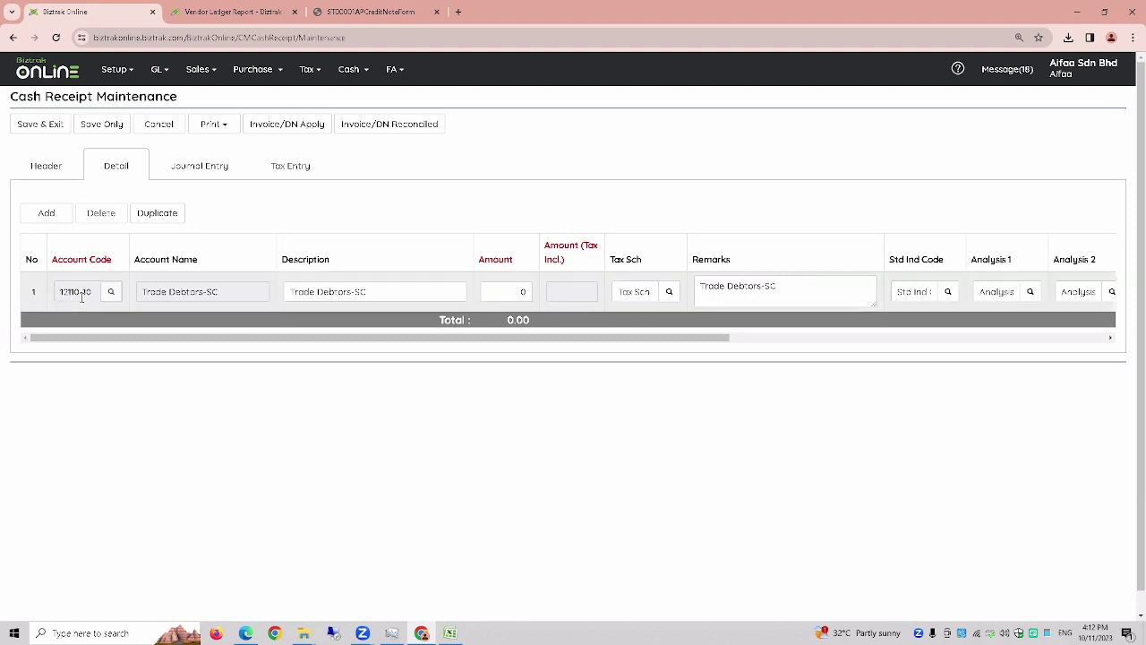
{"action": "left_click", "coordinate": [503, 292]}
{"action": "type", "text": "2000"}
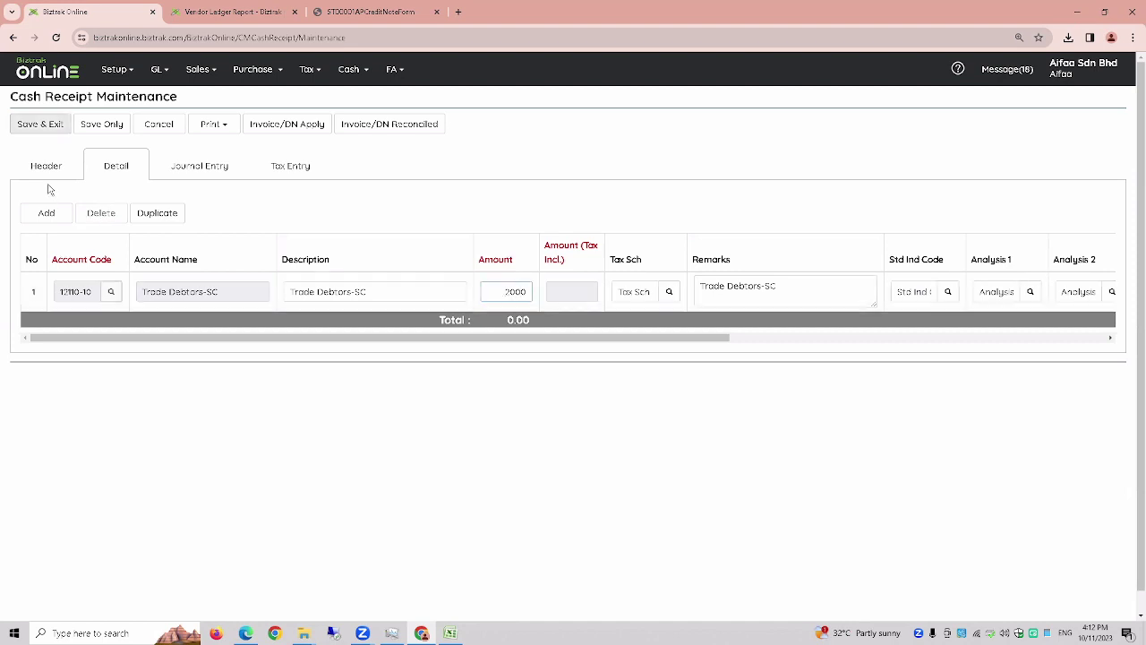
{"action": "left_click", "coordinate": [43, 125]}
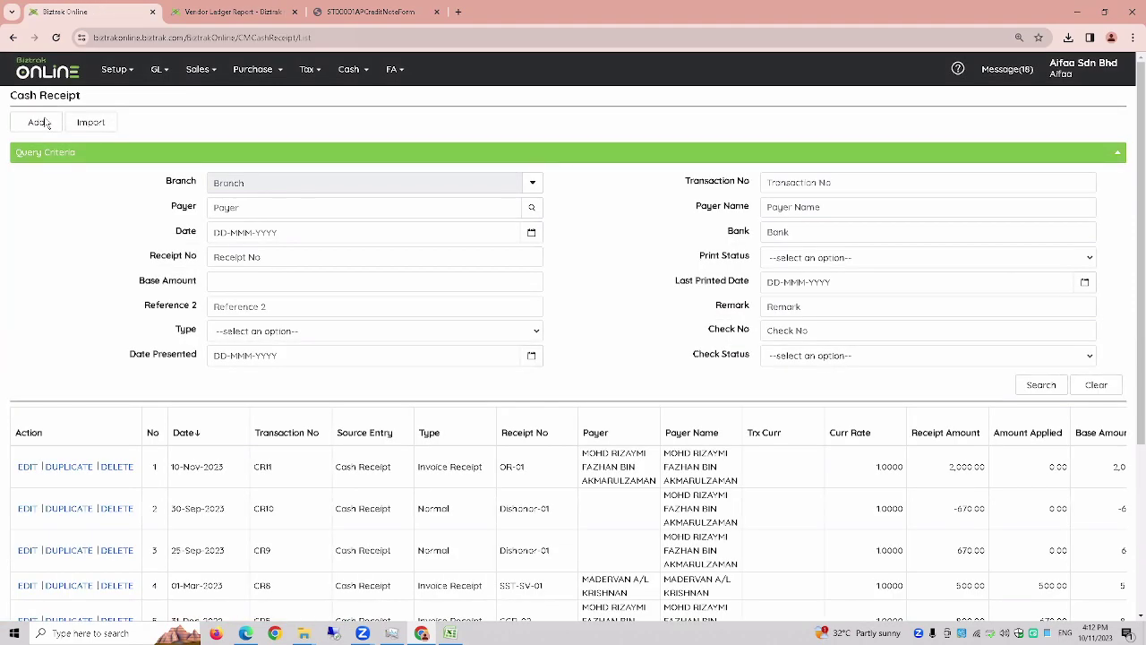
- Zoom in to review the OR-01 Invoice Receipt and Normal rows, then add a new receipt
{"action": "scroll", "coordinate": [45, 461], "scroll_direction": "down", "scroll_amount": 1}
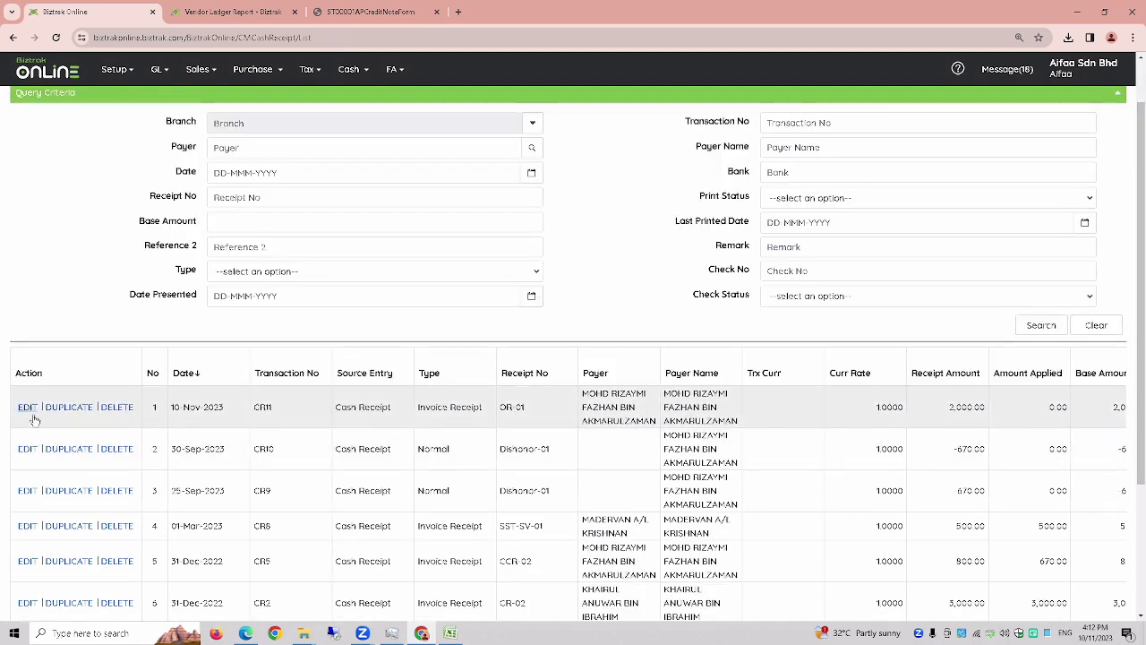
{"action": "key", "text": "ctrl+plus"}
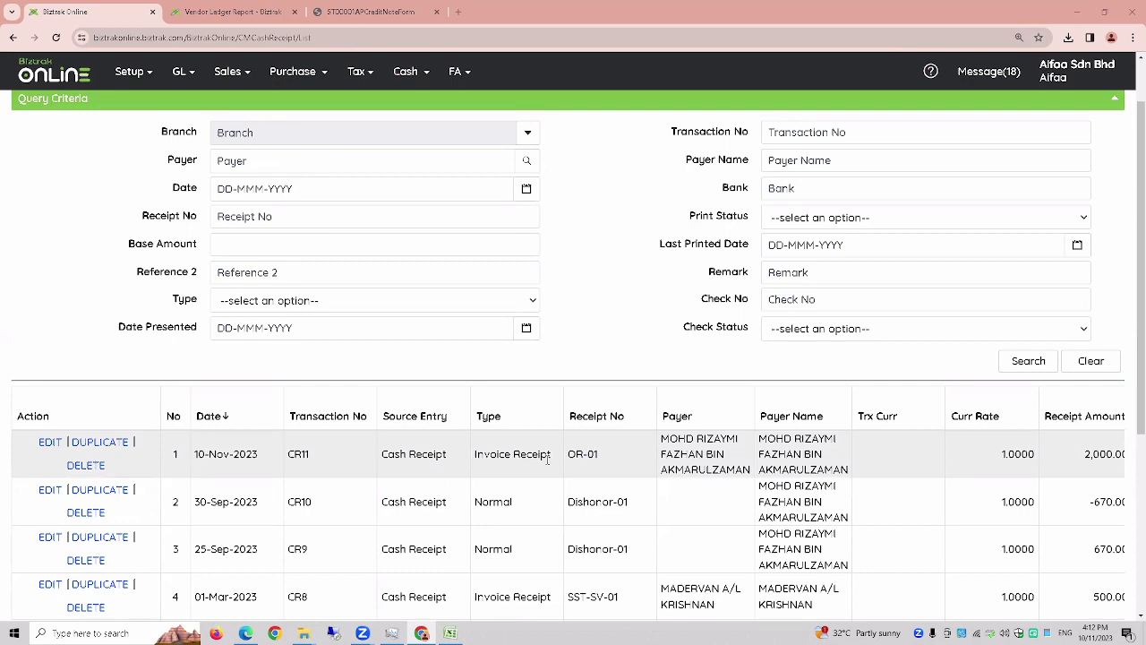
{"action": "left_click_drag", "start_coordinate": [552, 456], "coordinate": [472, 456]}
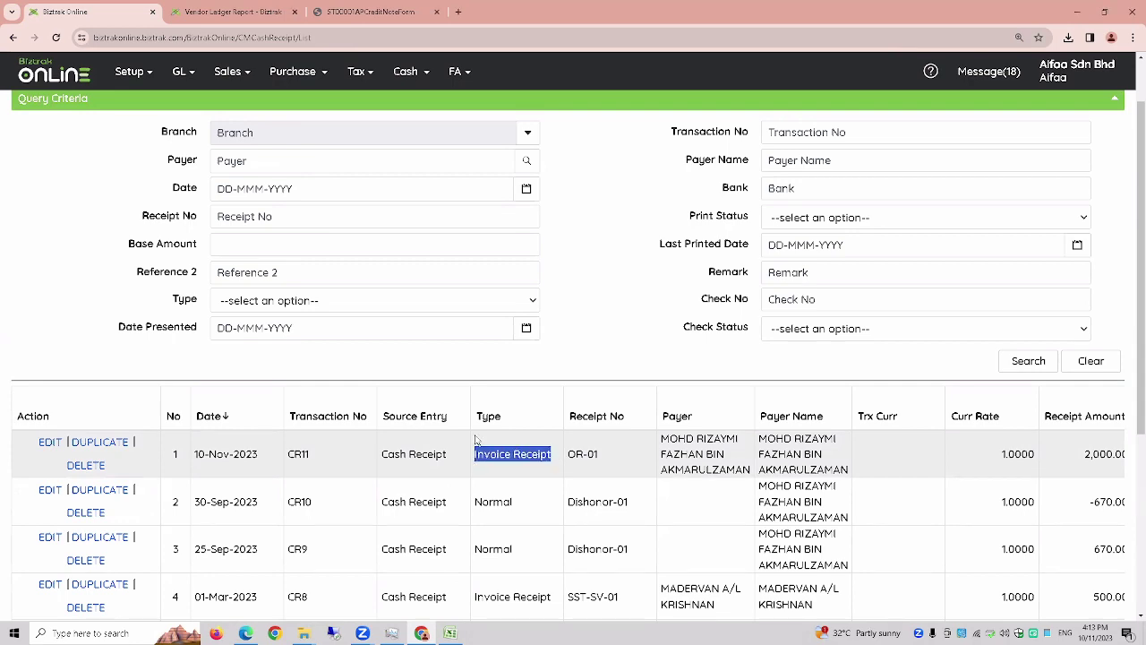
{"action": "scroll", "coordinate": [484, 435], "scroll_direction": "down", "scroll_amount": 1}
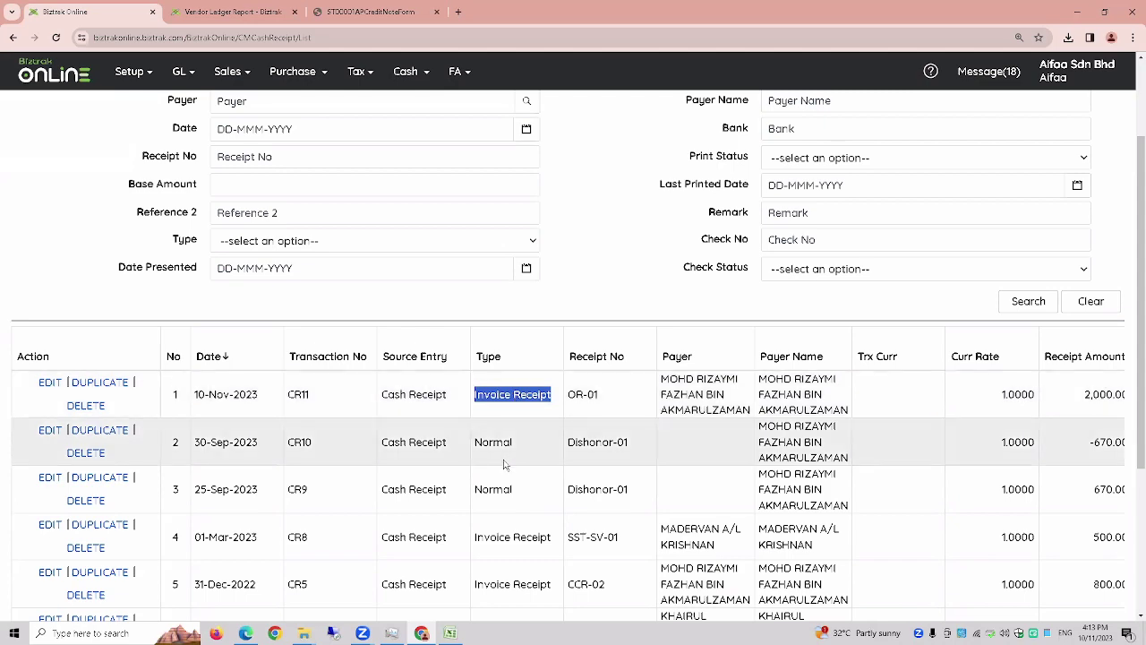
{"action": "scroll", "coordinate": [512, 463], "scroll_direction": "up", "scroll_amount": 3}
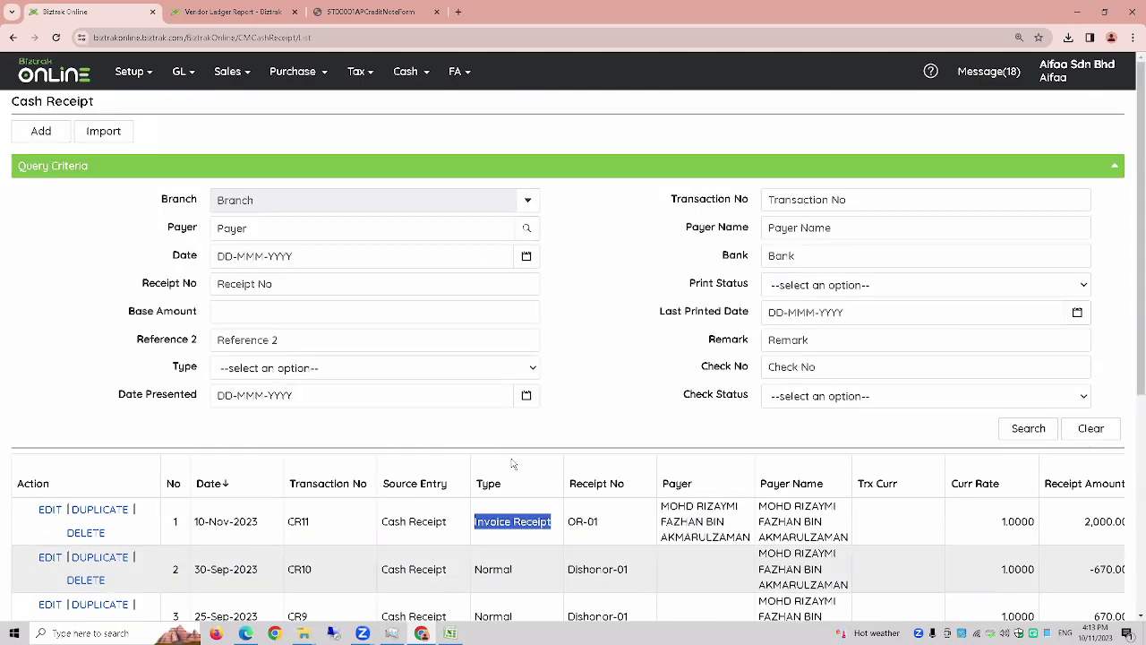
{"action": "scroll", "coordinate": [515, 464], "scroll_direction": "down", "scroll_amount": 4}
{"action": "left_click_drag", "start_coordinate": [528, 399], "coordinate": [483, 392]}
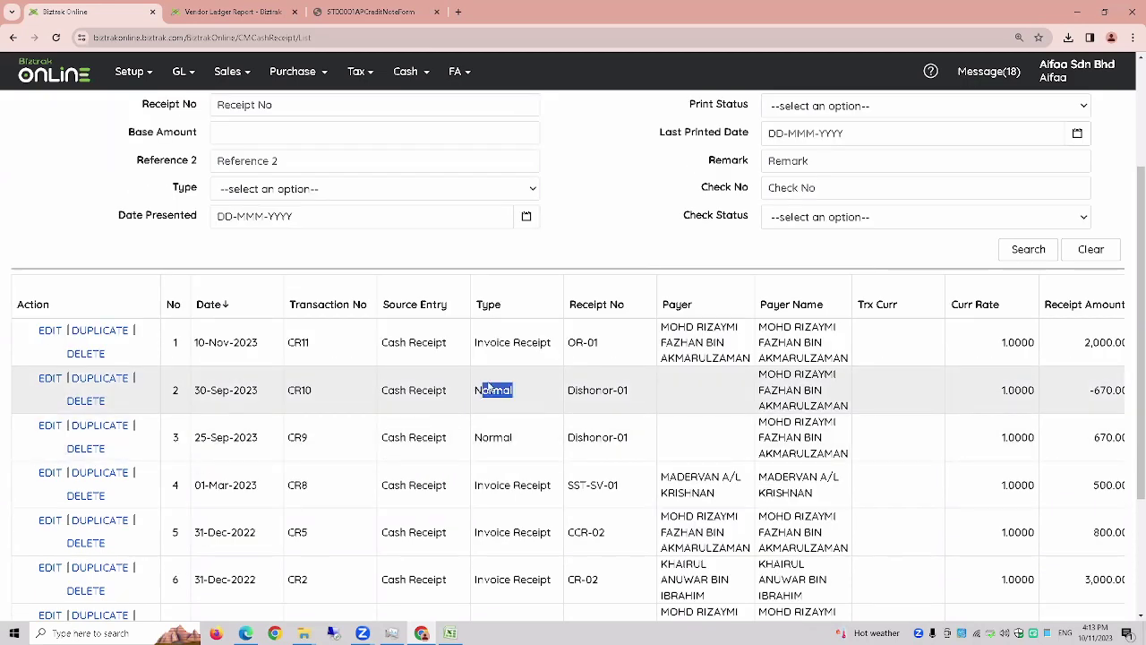
{"action": "scroll", "coordinate": [488, 387], "scroll_direction": "up", "scroll_amount": 2}
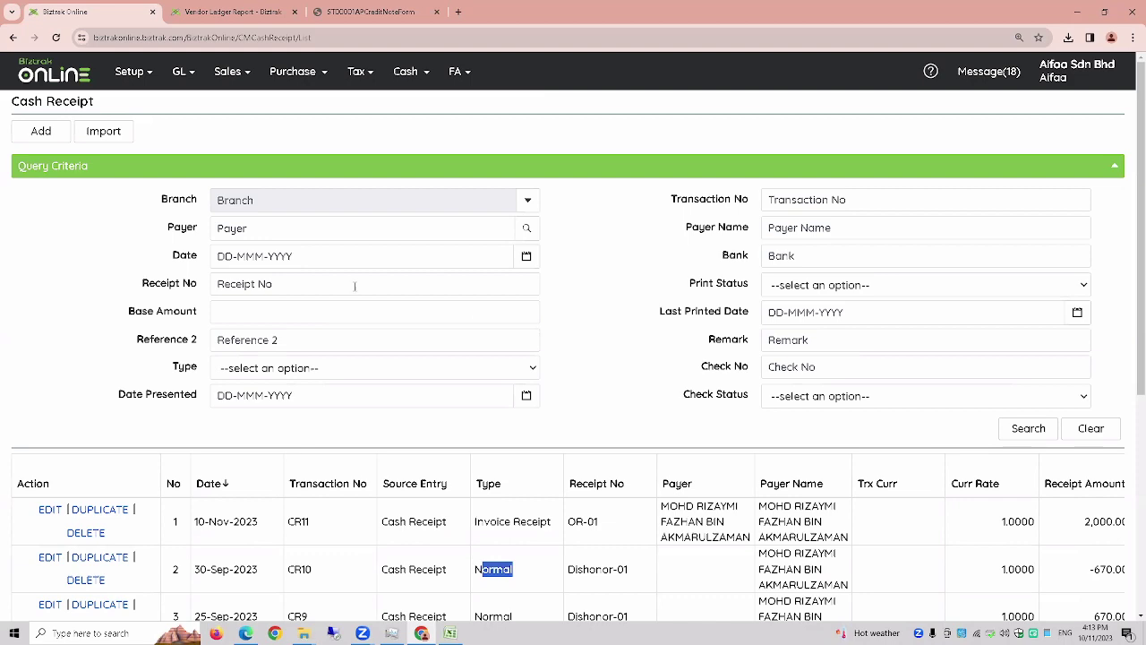
{"action": "left_click", "coordinate": [42, 139]}
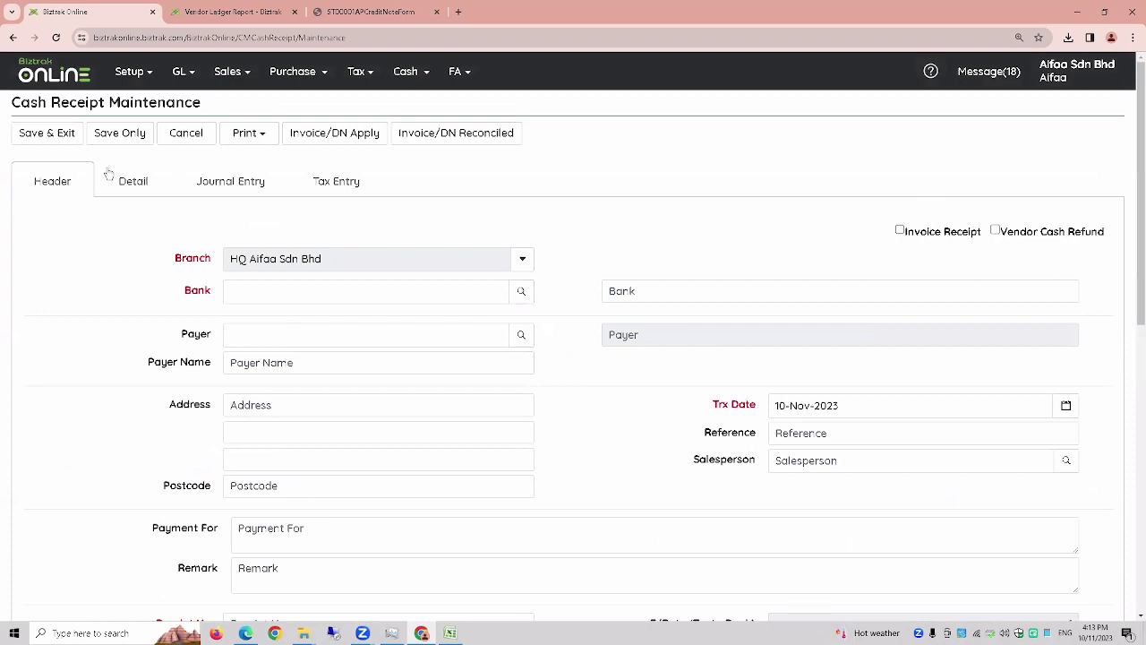
- Search accounts by name for ISLAM and select bank 12410, Bank Islam Malaysia Berhad
{"action": "left_click", "coordinate": [521, 291]}
{"action": "left_click", "coordinate": [348, 144]}
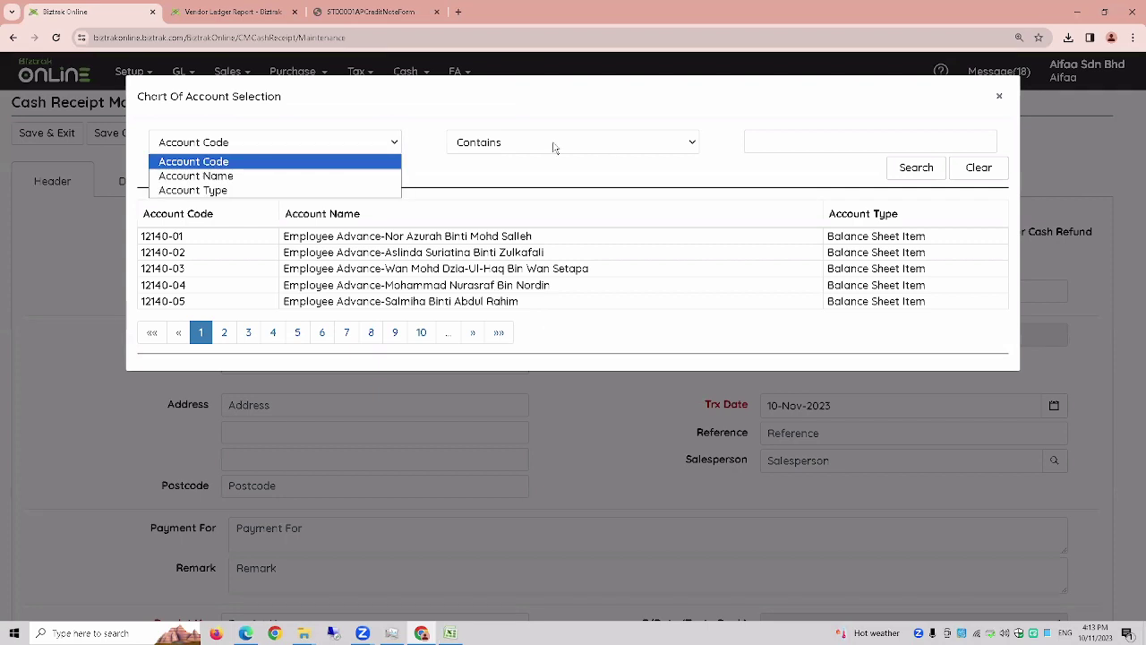
{"action": "left_click", "coordinate": [261, 176]}
{"action": "left_click", "coordinate": [773, 139]}
{"action": "type", "text": "ISLAM"}
{"action": "key", "text": "Return"}
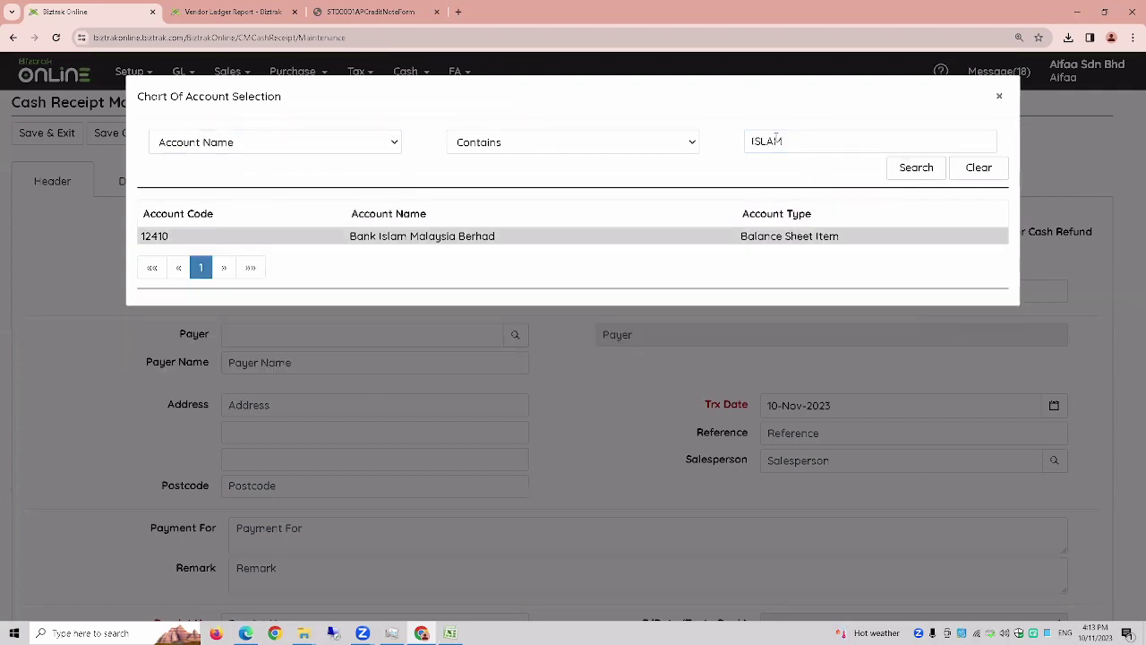
{"action": "left_click", "coordinate": [900, 236]}
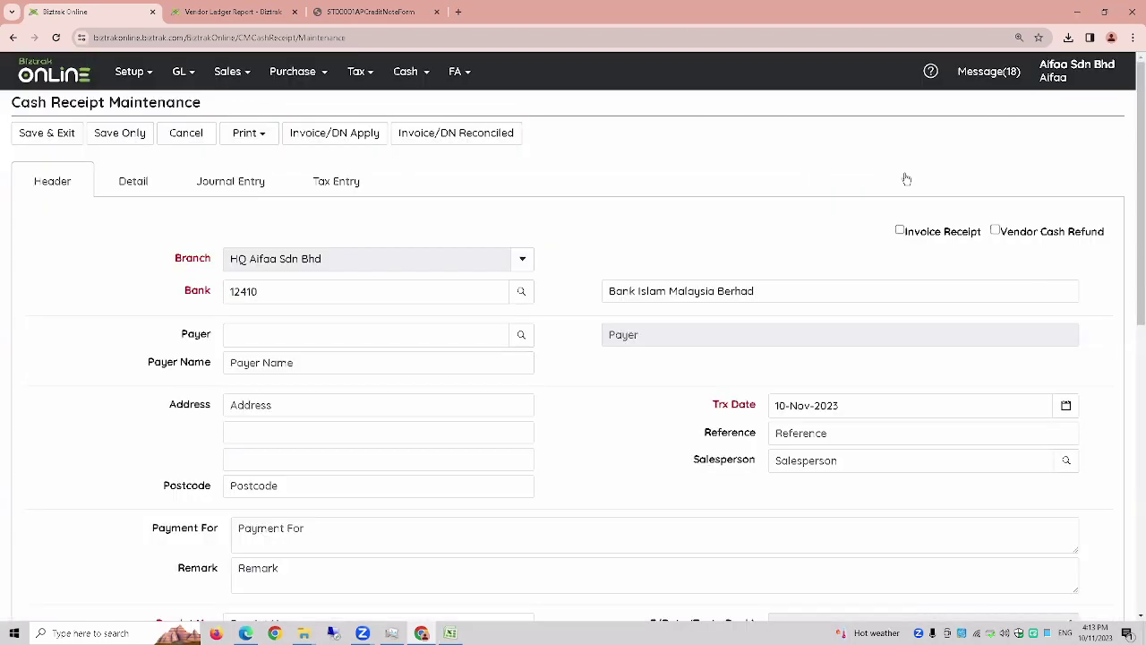
- Pick the individual customer as payer and enter receipt number OR-02
{"action": "left_click", "coordinate": [476, 364]}
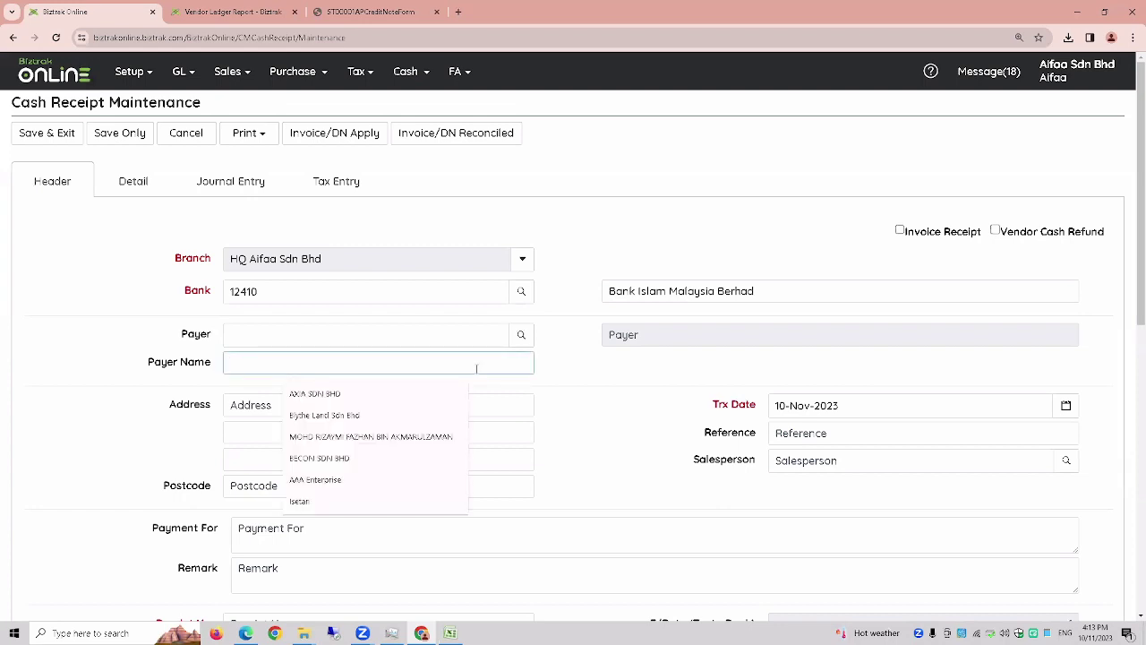
{"action": "type", "text": "ABC"}
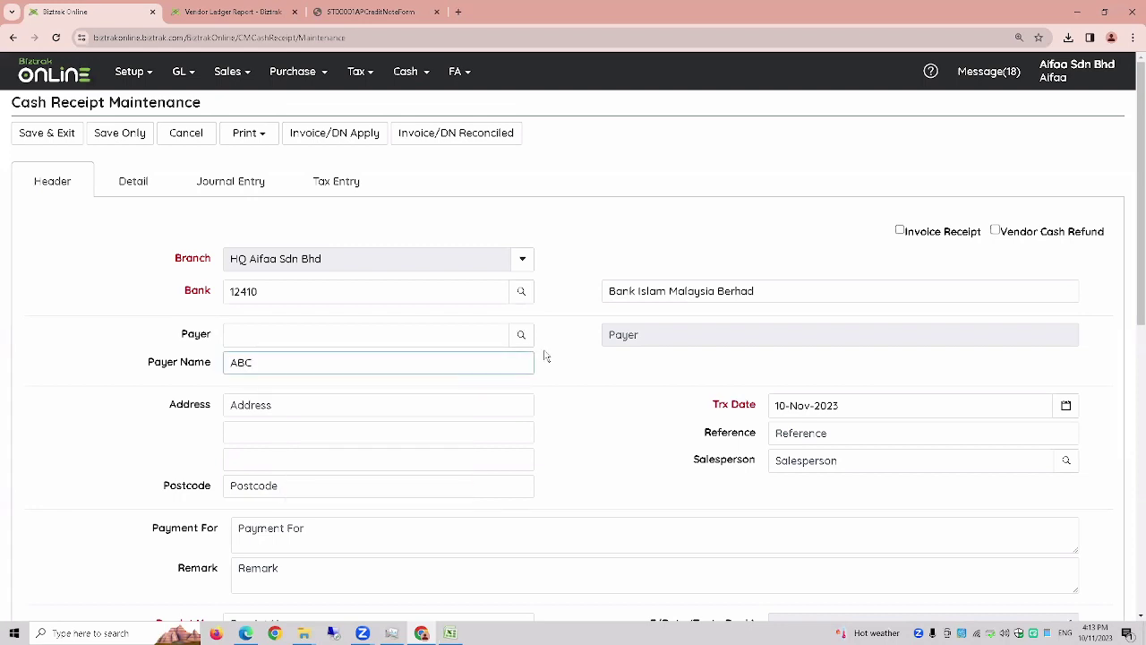
{"action": "left_click", "coordinate": [522, 334]}
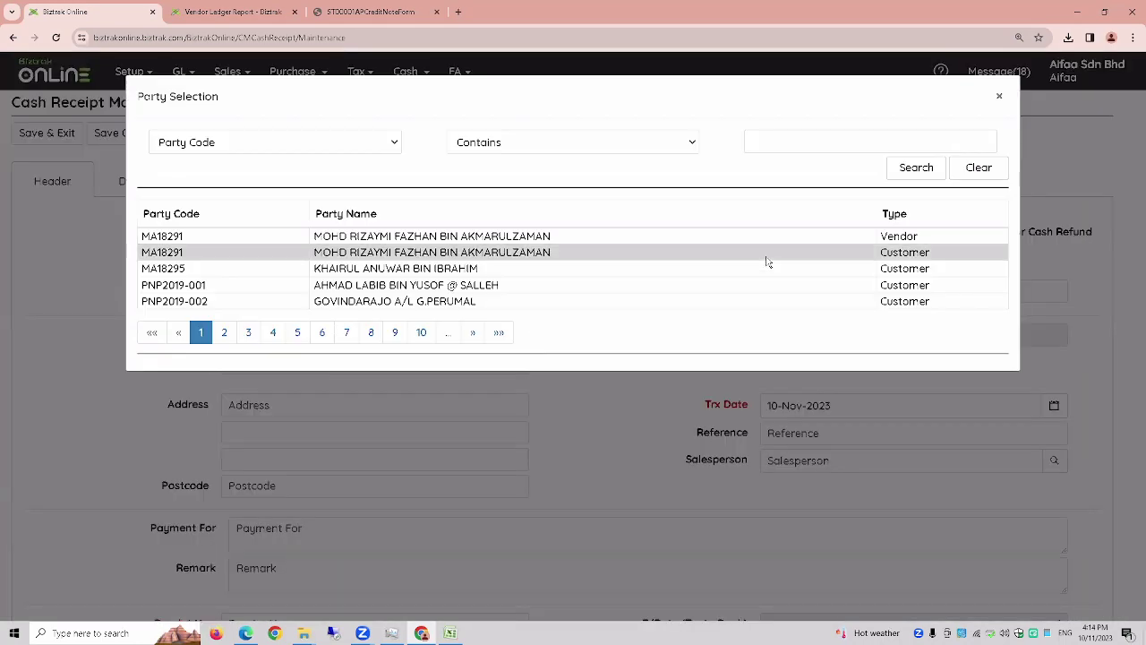
{"action": "left_click", "coordinate": [368, 268]}
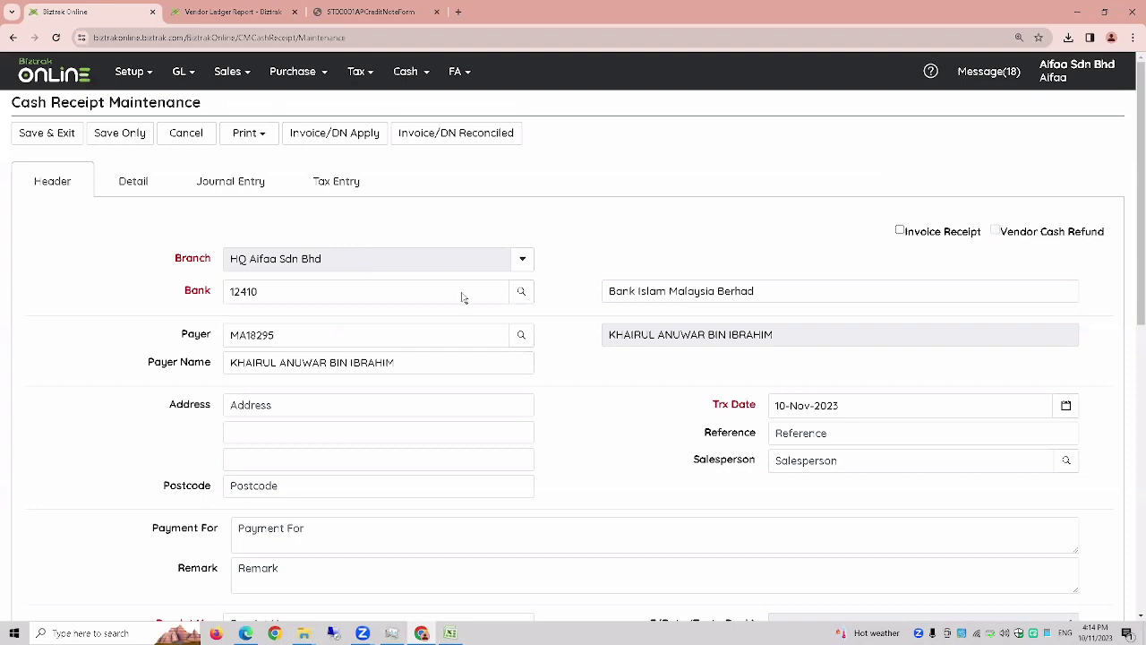
{"action": "left_click", "coordinate": [422, 362]}
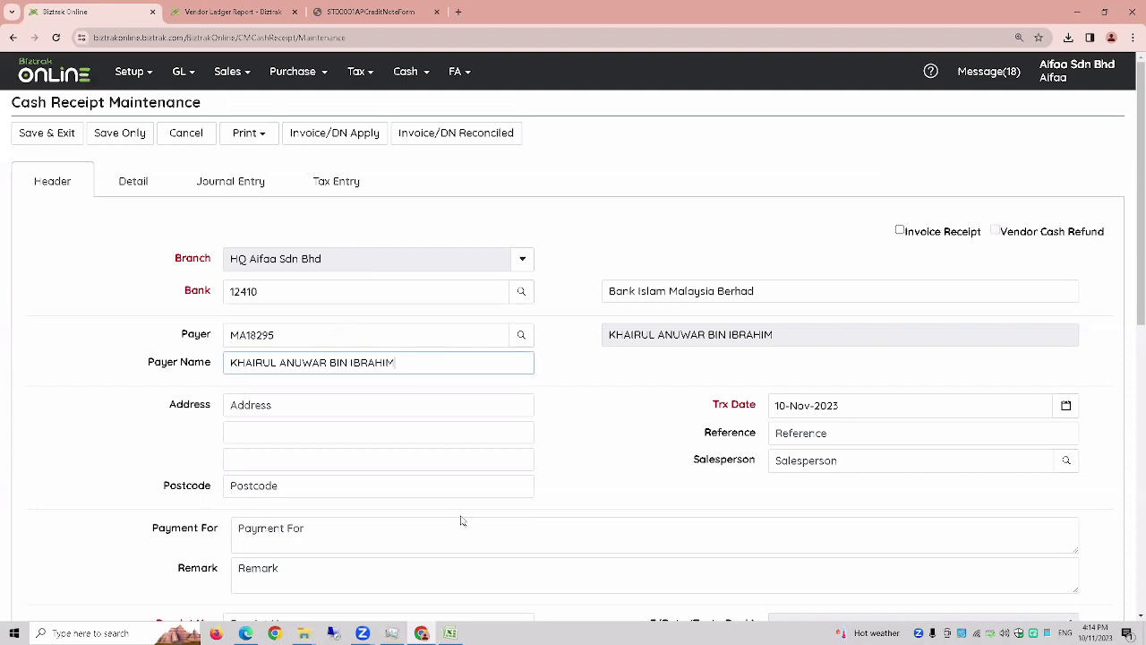
{"action": "scroll", "coordinate": [461, 520], "scroll_direction": "down", "scroll_amount": 2}
{"action": "left_click", "coordinate": [275, 439]}
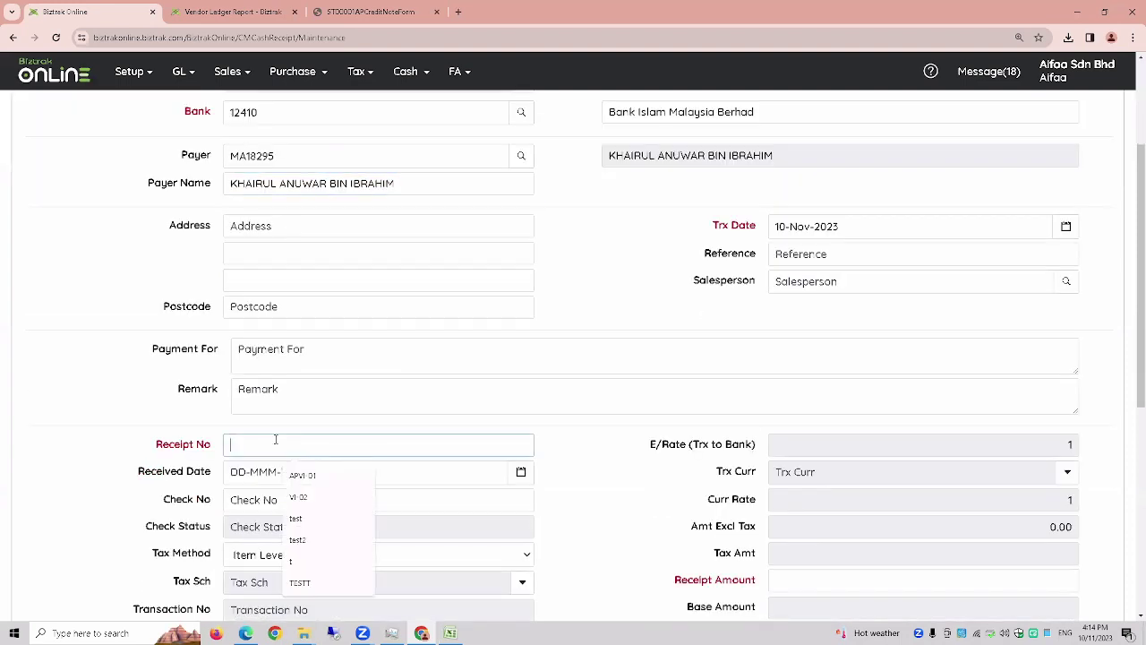
{"action": "type", "text": "OR-"}
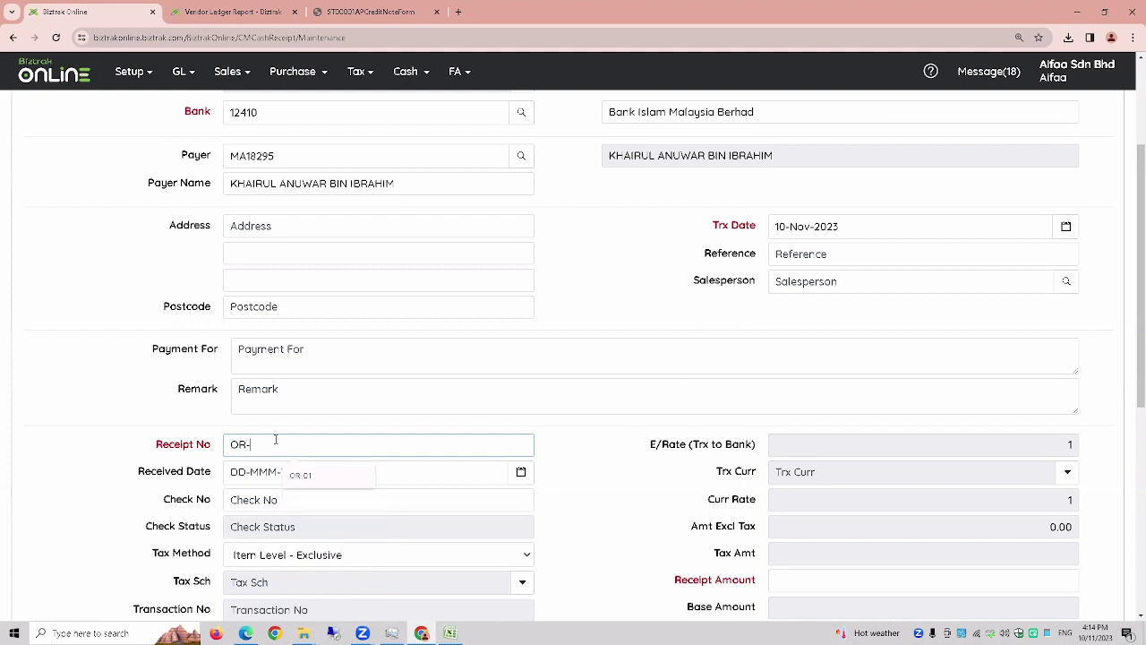
{"action": "type", "text": "02"}
{"action": "scroll", "coordinate": [275, 439], "scroll_direction": "up", "scroll_amount": 2}
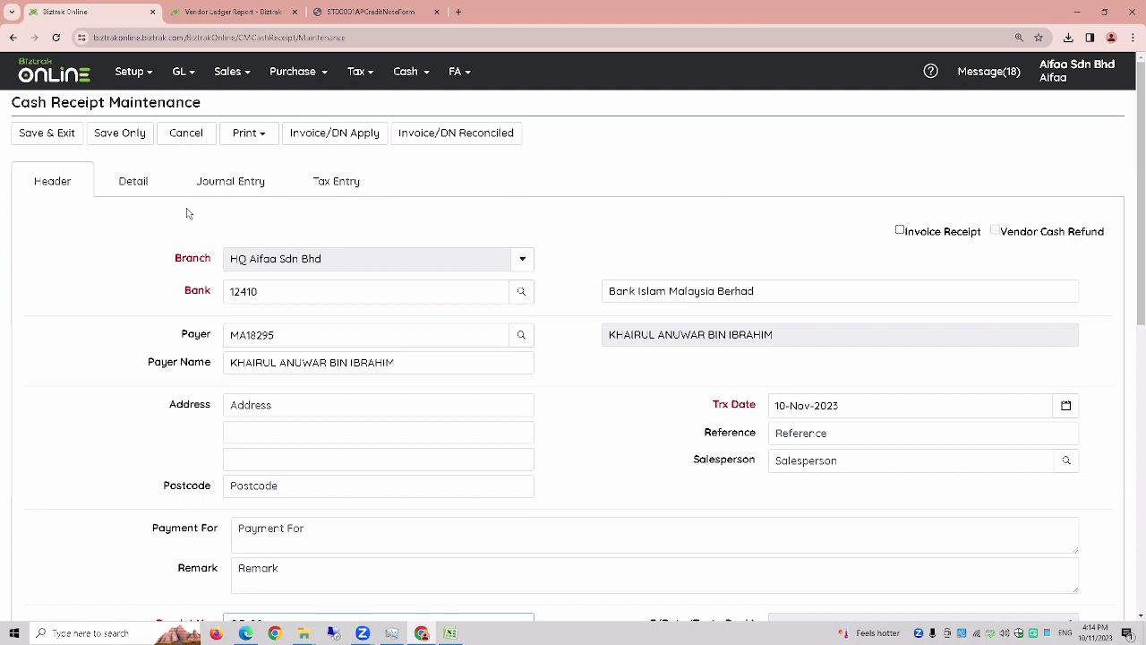
- Add a detail line using account 51130 Other Income, found by searching INCOME
{"action": "left_click", "coordinate": [129, 190]}
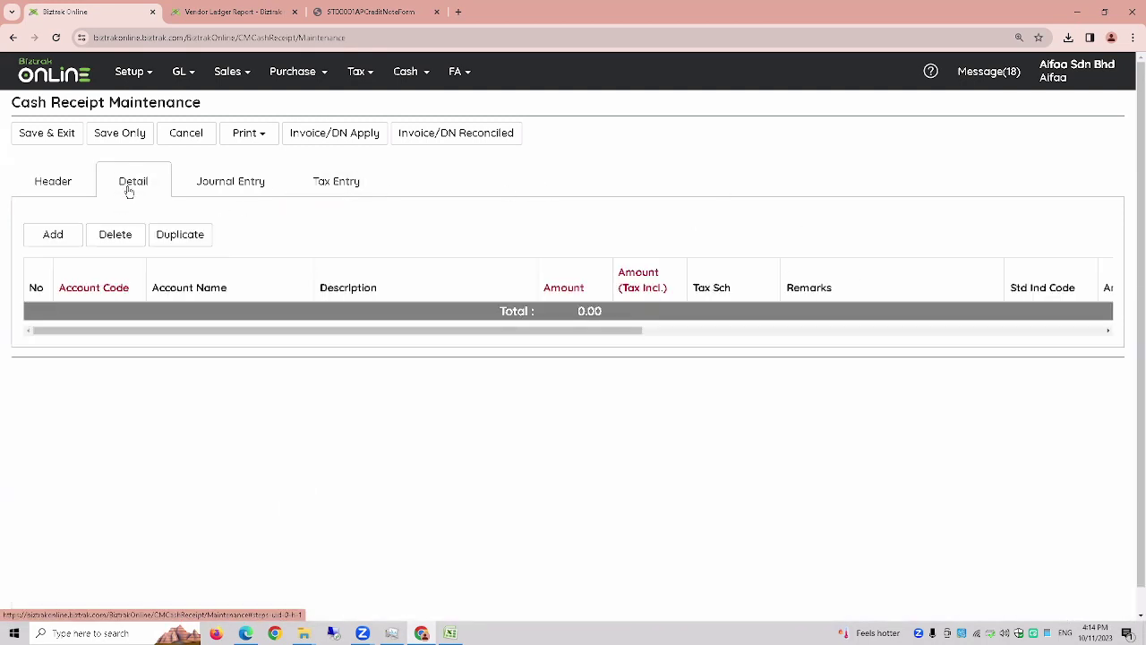
{"action": "left_click", "coordinate": [53, 235]}
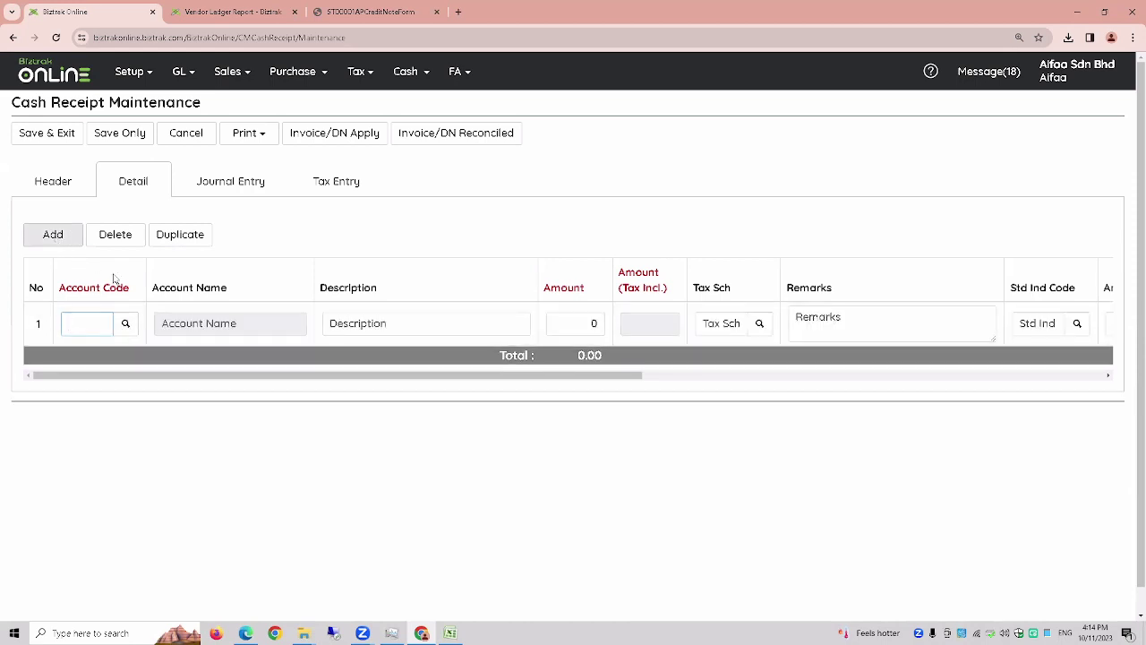
{"action": "left_click", "coordinate": [125, 323]}
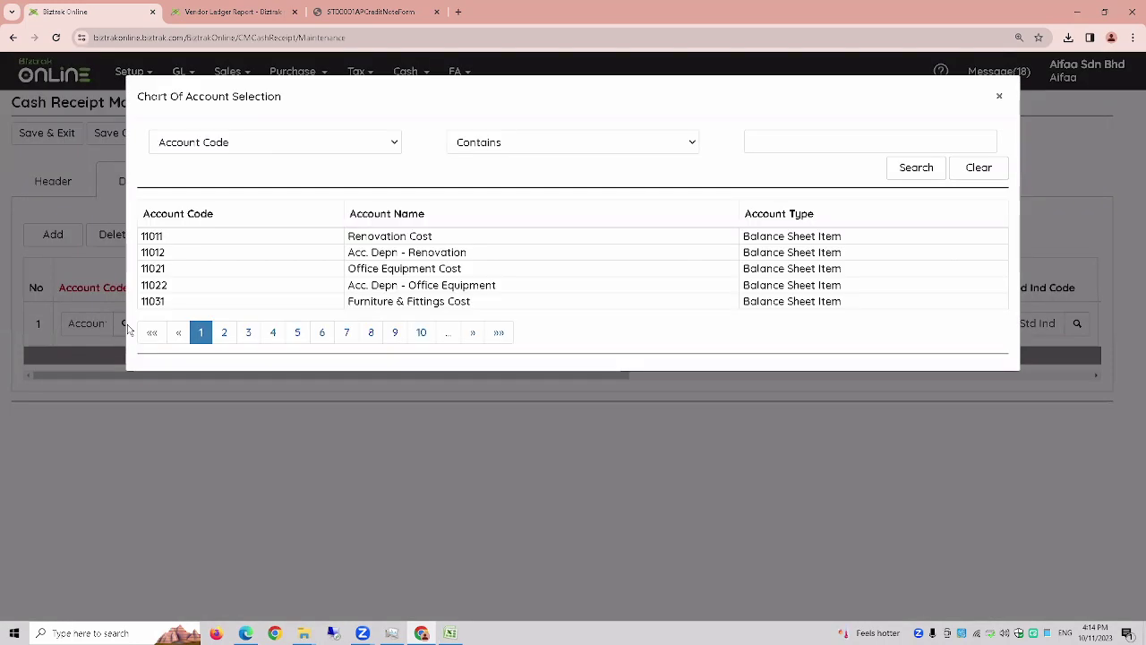
{"action": "left_click", "coordinate": [324, 147]}
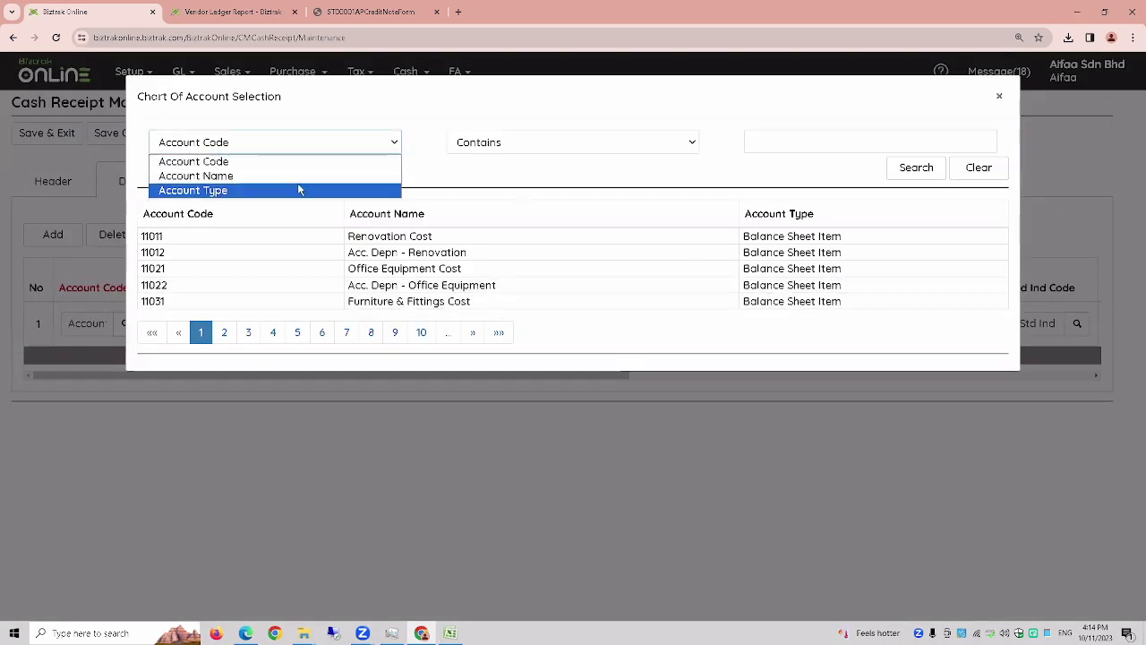
{"action": "left_click", "coordinate": [300, 176]}
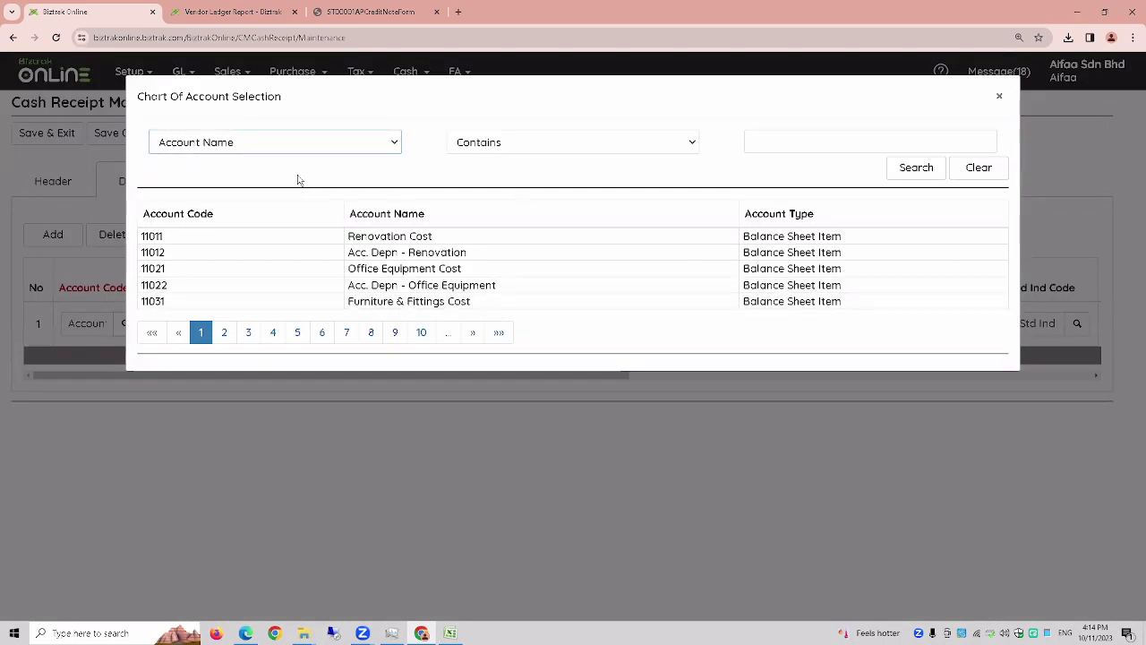
{"action": "left_click", "coordinate": [799, 139]}
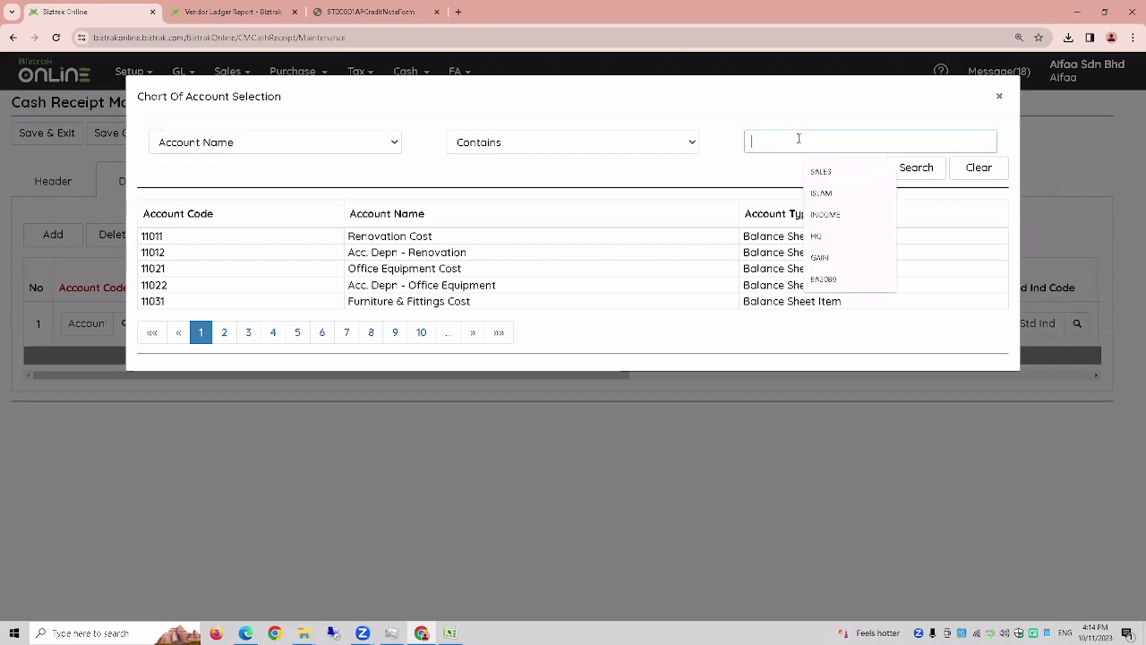
{"action": "type", "text": "INCOME"}
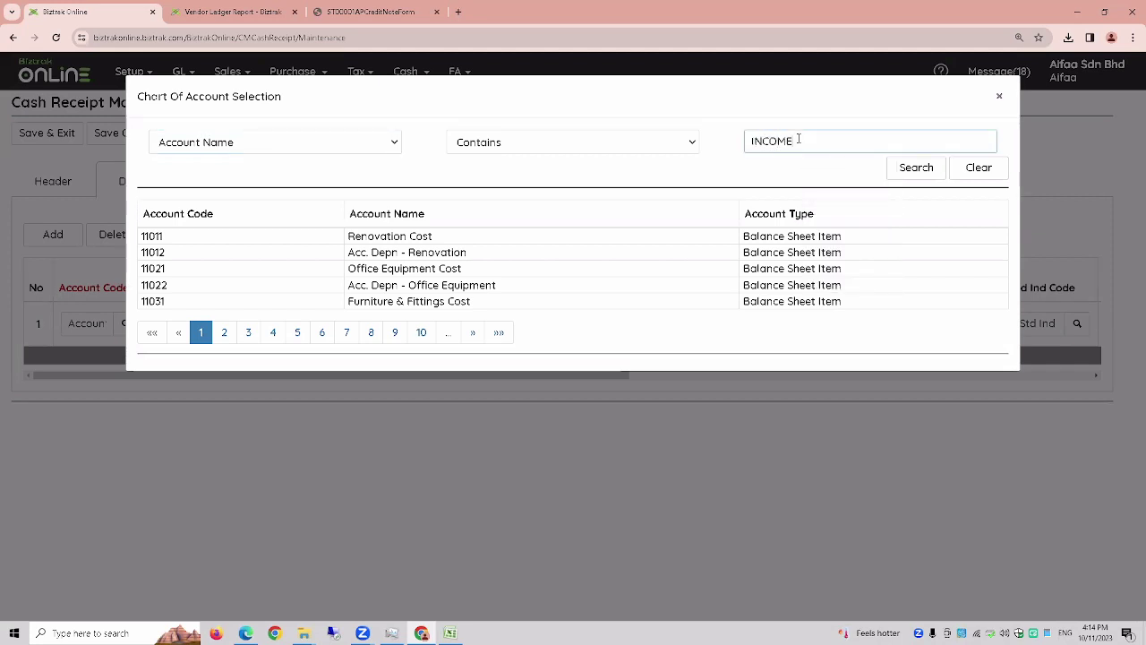
{"action": "left_click", "coordinate": [926, 175]}
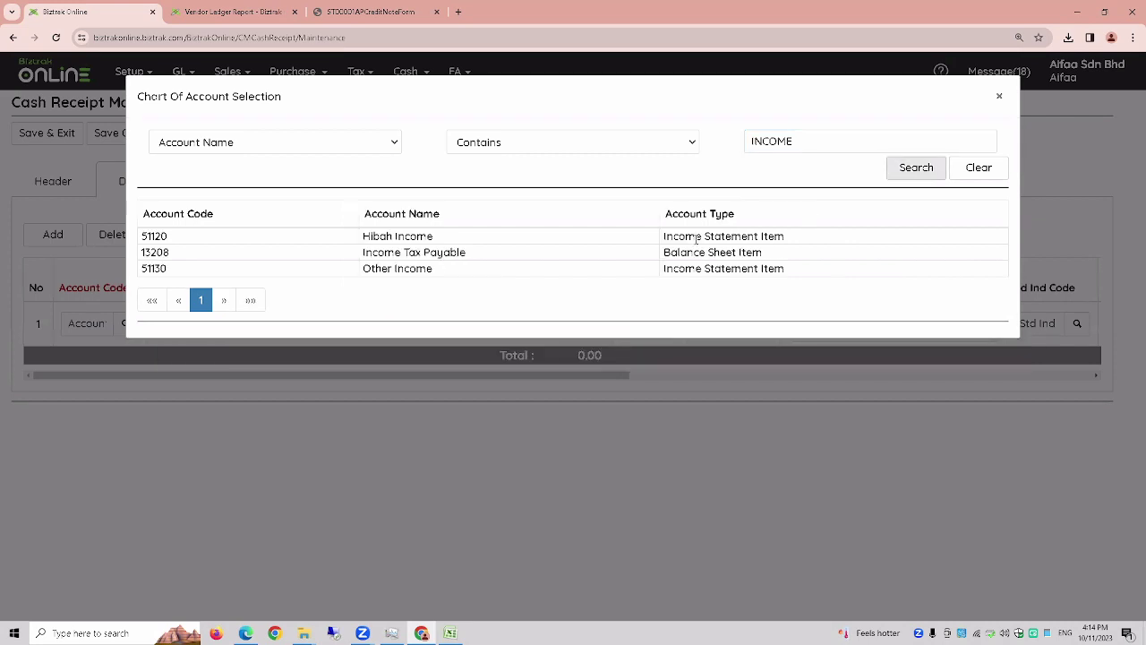
{"action": "left_click", "coordinate": [460, 276]}
- Set the line amount to 3000 and save the receipt
{"action": "left_click", "coordinate": [594, 323]}
{"action": "type", "text": "3000"}
{"action": "left_click", "coordinate": [476, 328]}
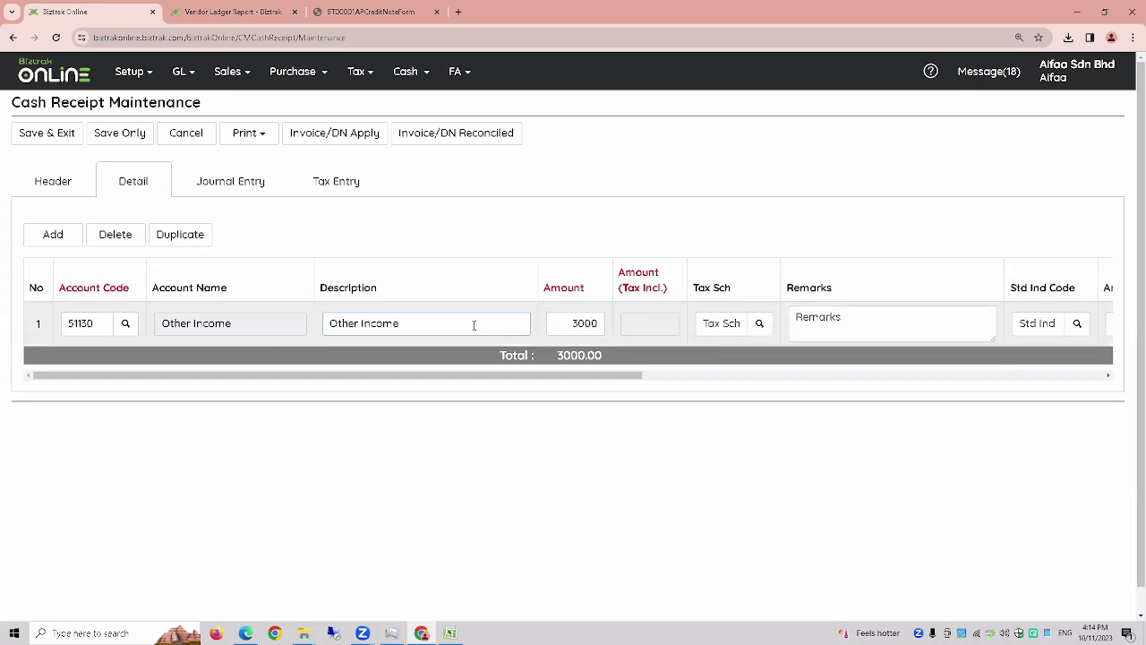
{"action": "left_click", "coordinate": [35, 181]}
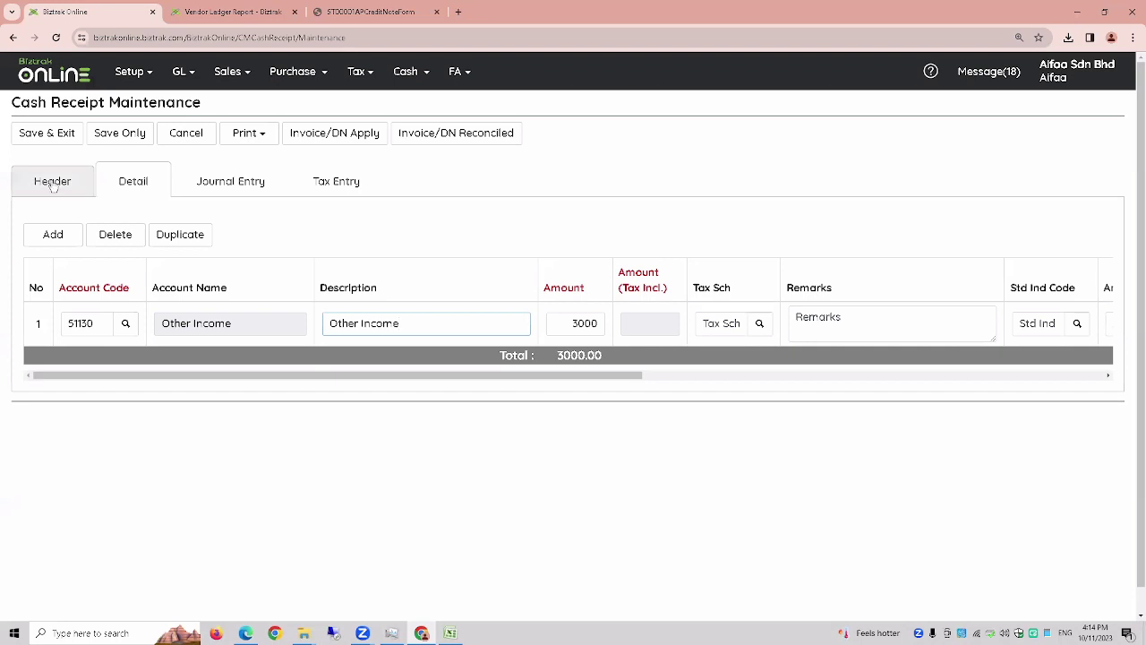
{"action": "left_click", "coordinate": [125, 133]}
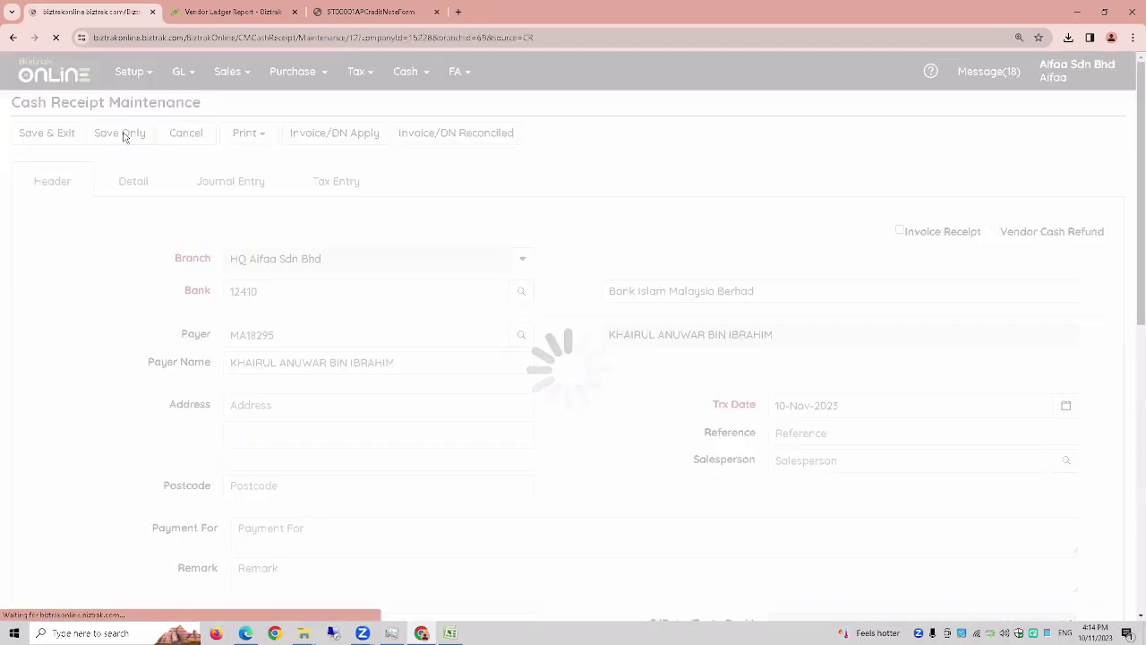
- Check the journal entry balances at 3,000.00, then cancel back to the receipt list
{"action": "left_click", "coordinate": [240, 187]}
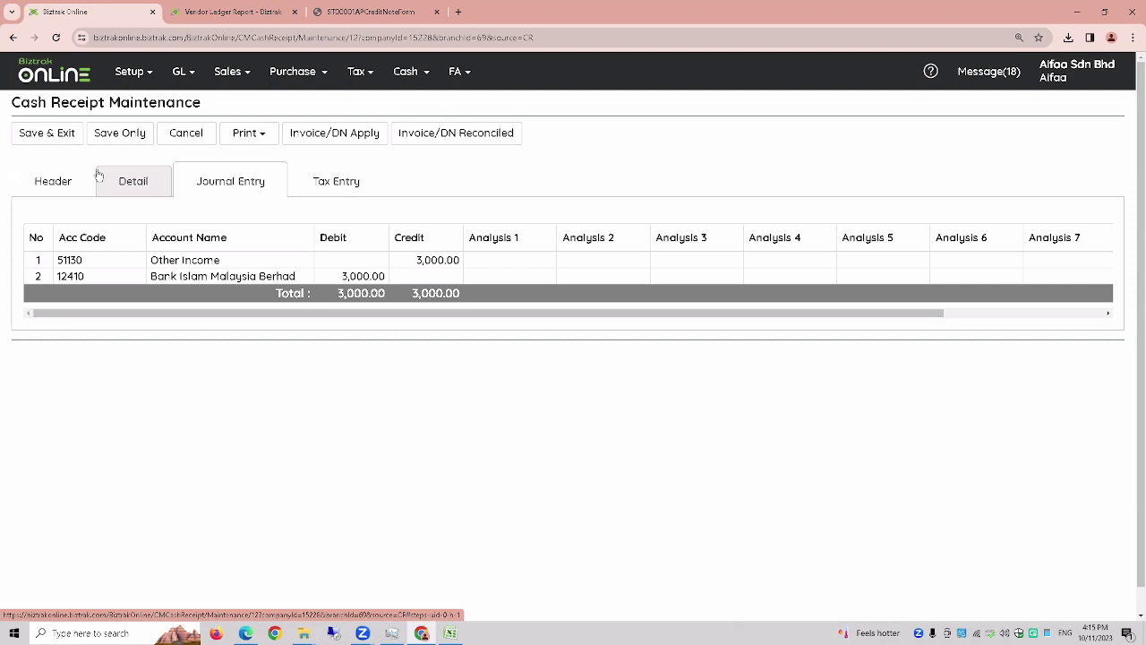
{"action": "left_click", "coordinate": [249, 134]}
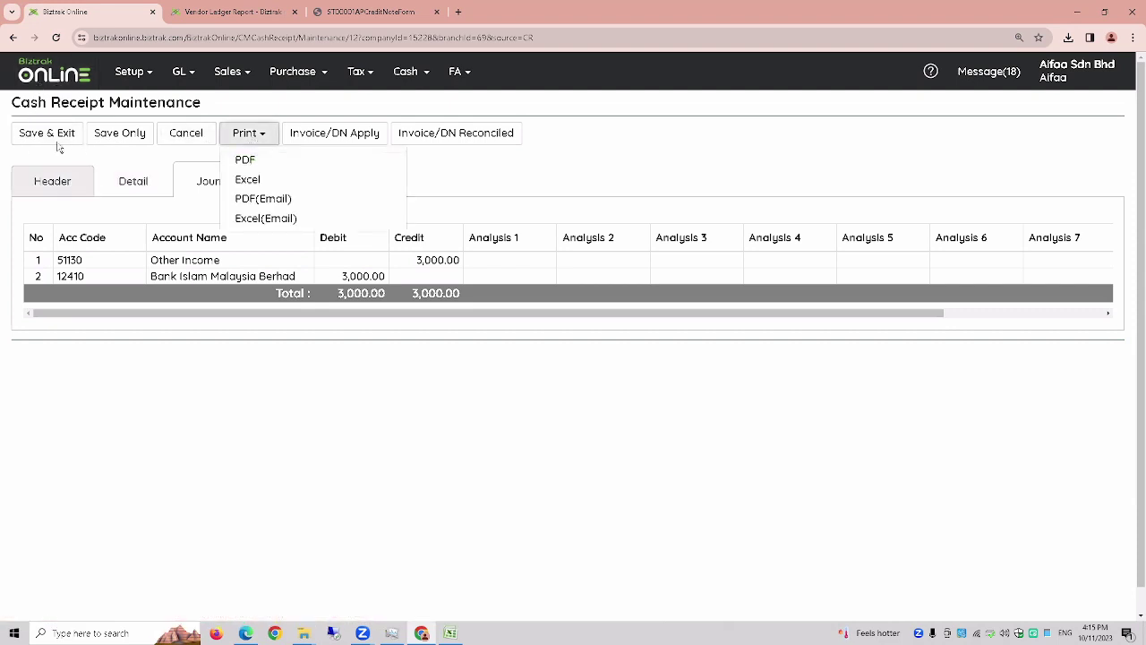
{"action": "left_click", "coordinate": [181, 136]}
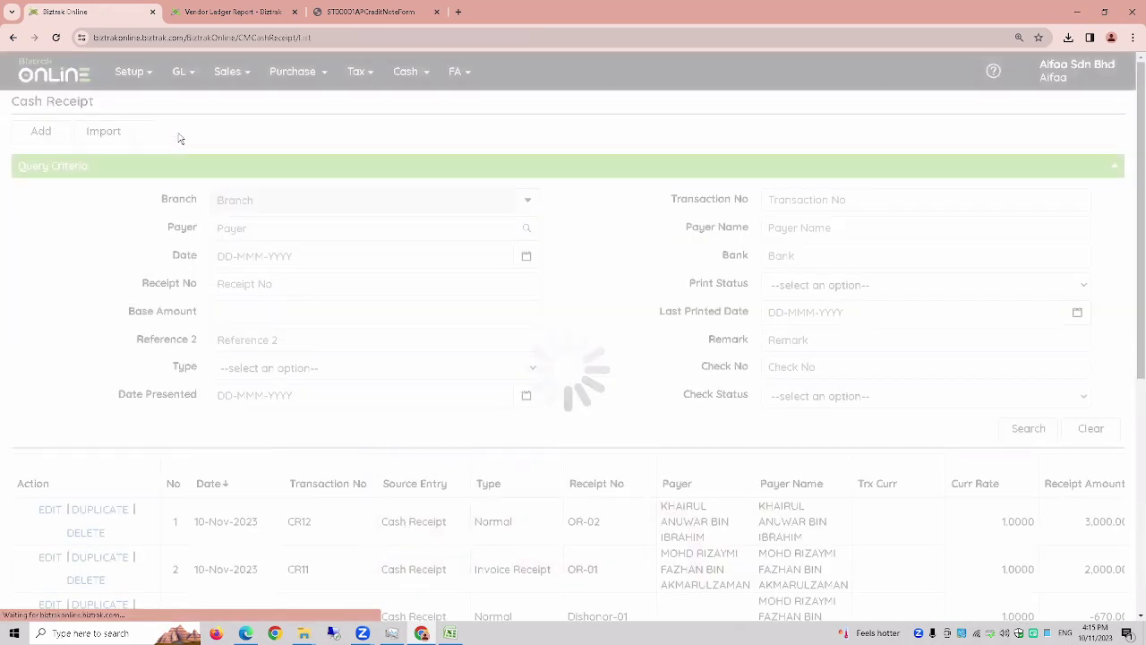
- Start another blank cash receipt from the Cash Receipt list
{"action": "left_click", "coordinate": [52, 137]}
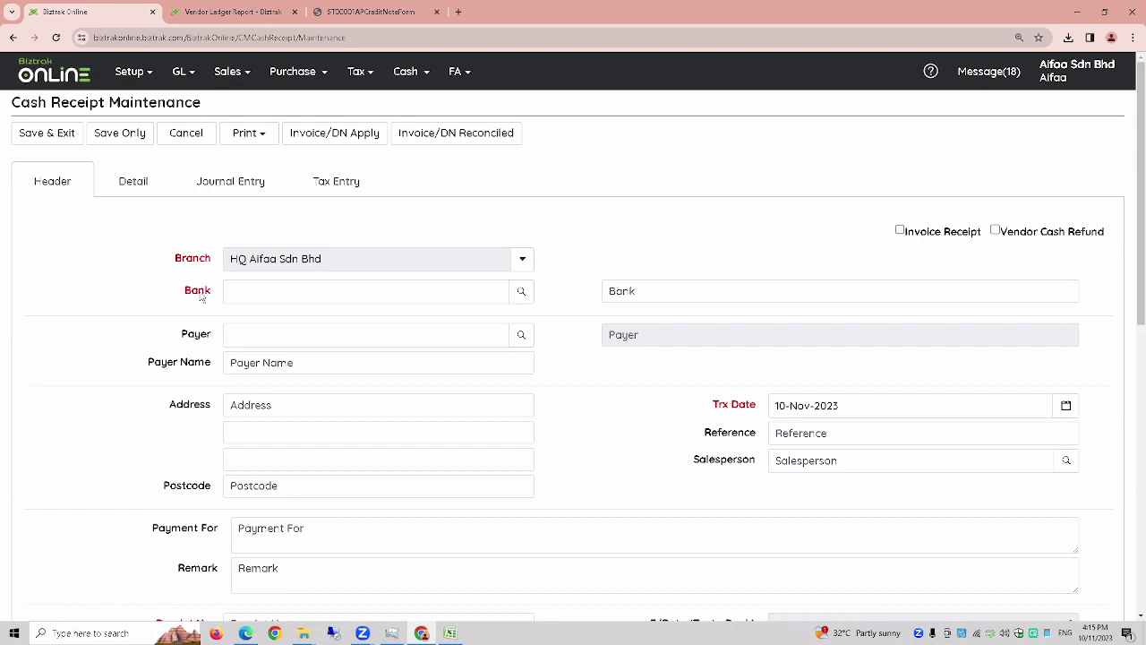
- Make the receipt a Vendor Cash Refund into bank 12410, Bank Islam Malaysia Berhad
{"action": "left_click", "coordinate": [996, 231]}
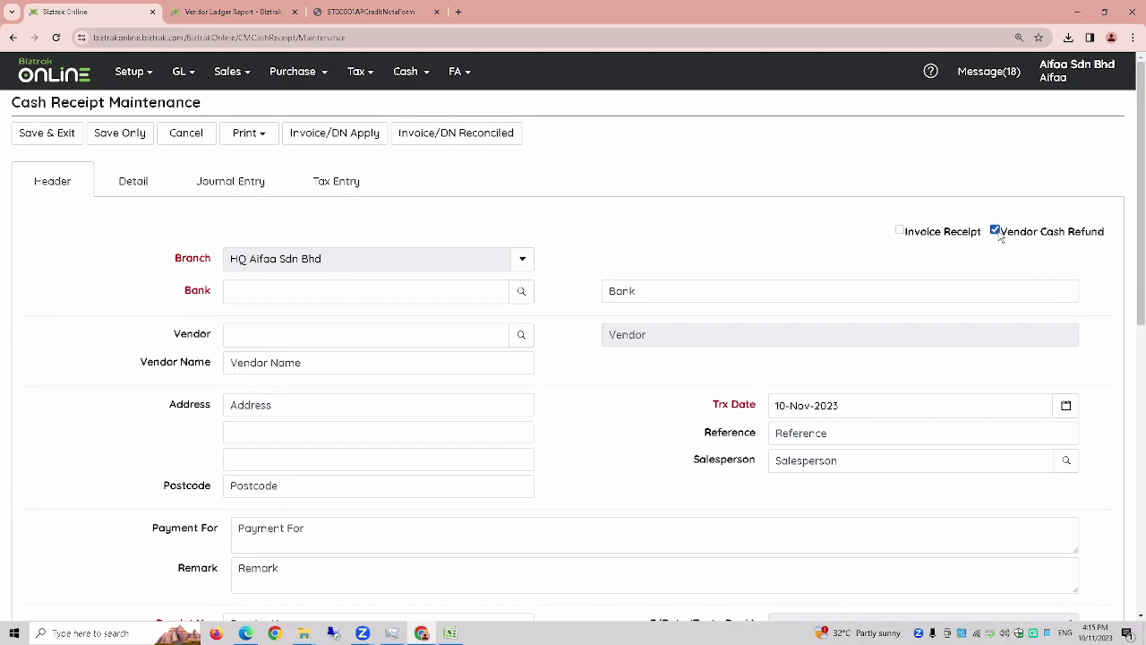
{"action": "left_click", "coordinate": [522, 292]}
{"action": "left_click", "coordinate": [335, 144]}
{"action": "left_click", "coordinate": [317, 174]}
{"action": "left_click", "coordinate": [767, 143]}
{"action": "type", "text": "S"}
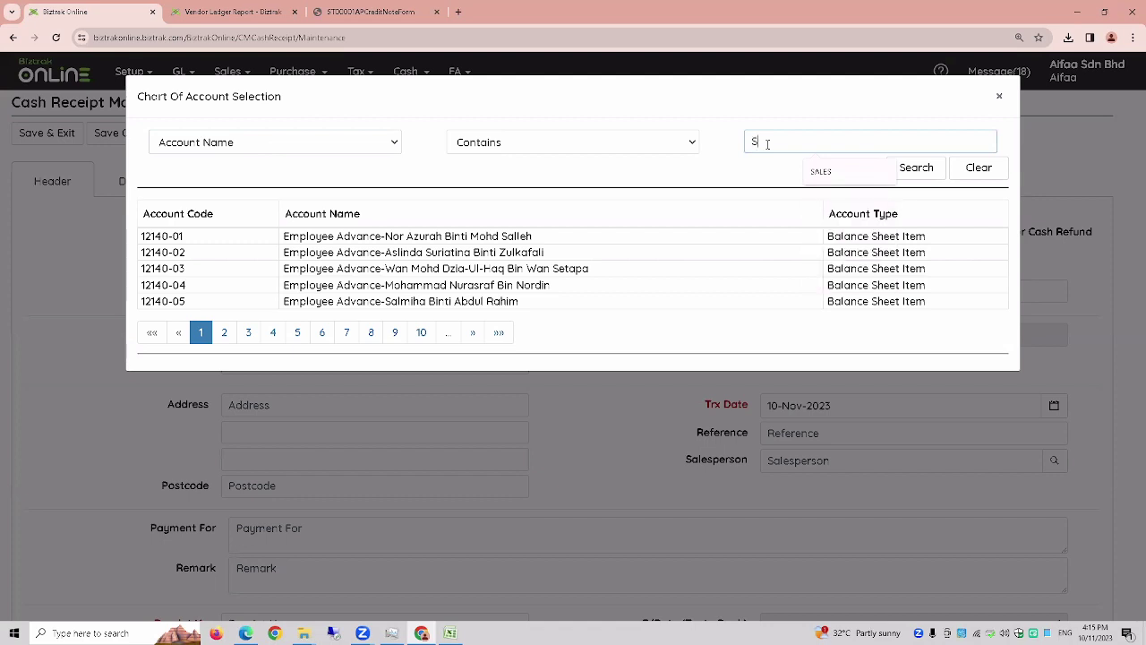
{"action": "key", "text": "BackSpace"}
{"action": "type", "text": "O"}
{"action": "key", "text": "BackSpace"}
{"action": "type", "text": "ISLAM"}
{"action": "left_click", "coordinate": [909, 170]}
{"action": "left_click", "coordinate": [350, 242]}
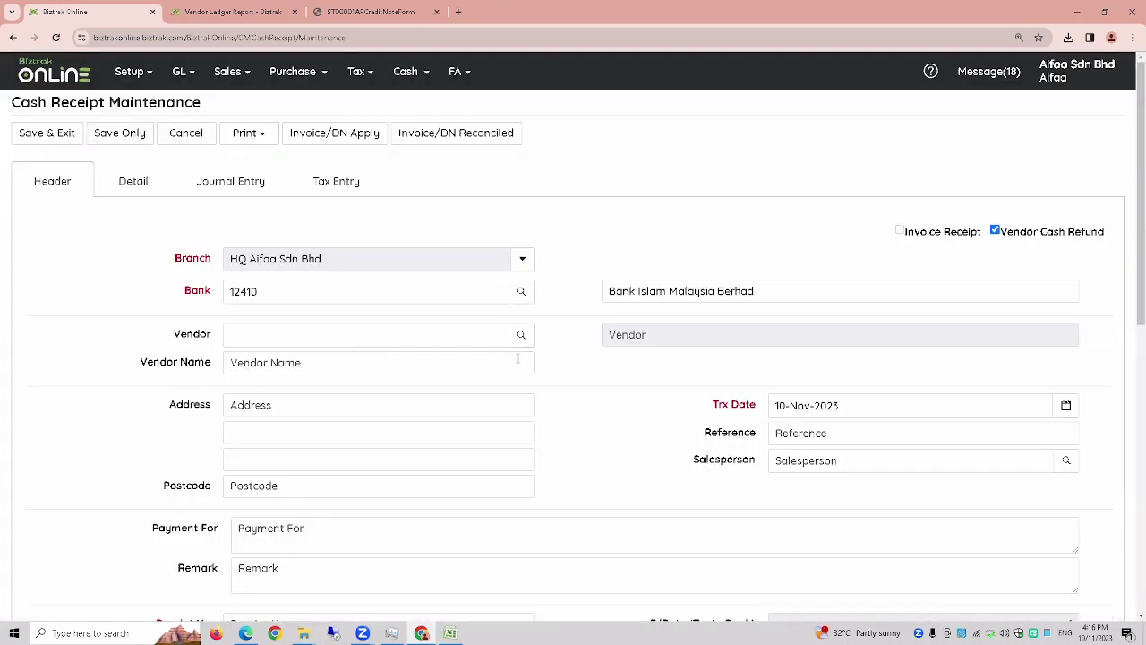
- Choose the second listed vendor and enter receipt number OR-03
{"action": "left_click", "coordinate": [518, 334]}
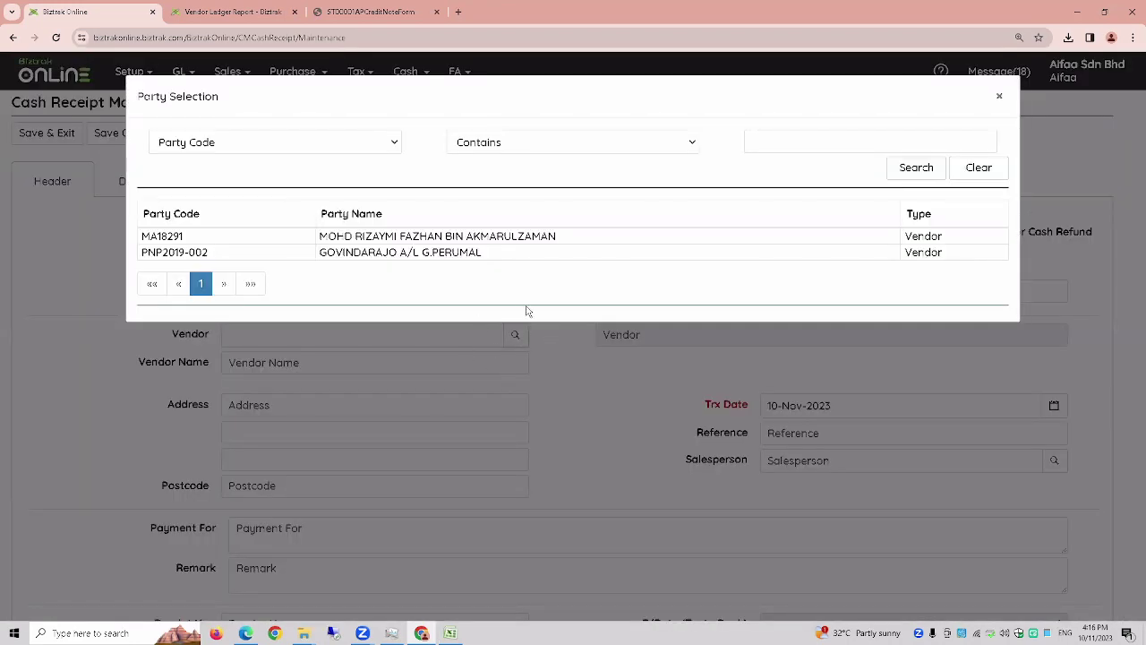
{"action": "left_click", "coordinate": [515, 260]}
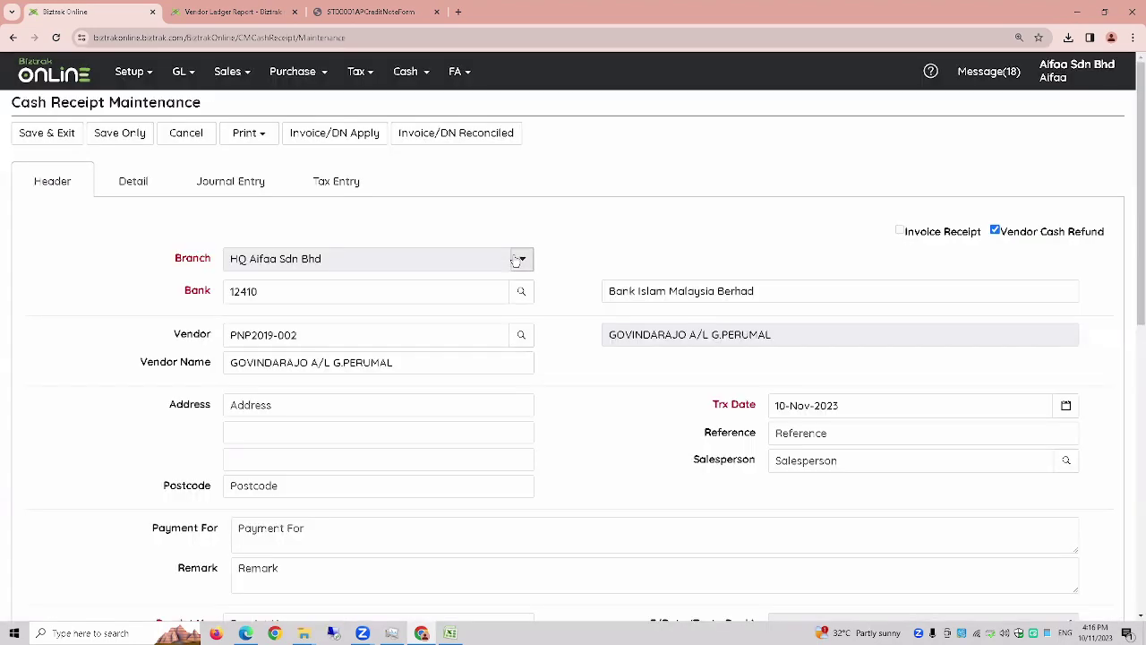
{"action": "scroll", "coordinate": [624, 475], "scroll_direction": "down", "scroll_amount": 2}
{"action": "left_click", "coordinate": [372, 451]}
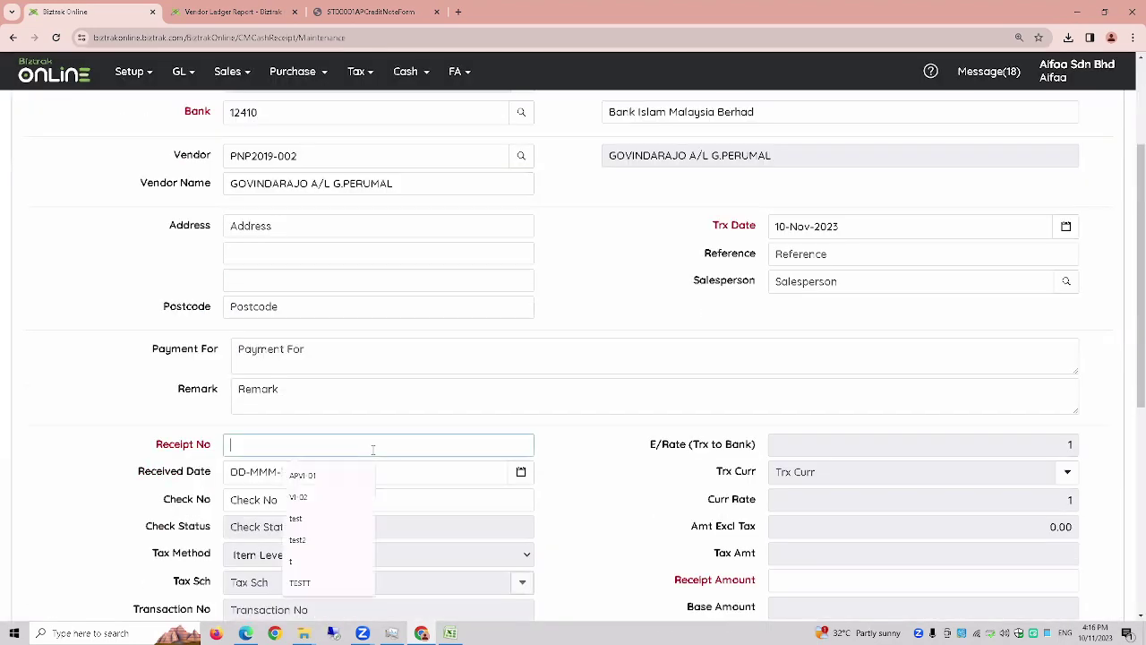
{"action": "type", "text": "OR"}
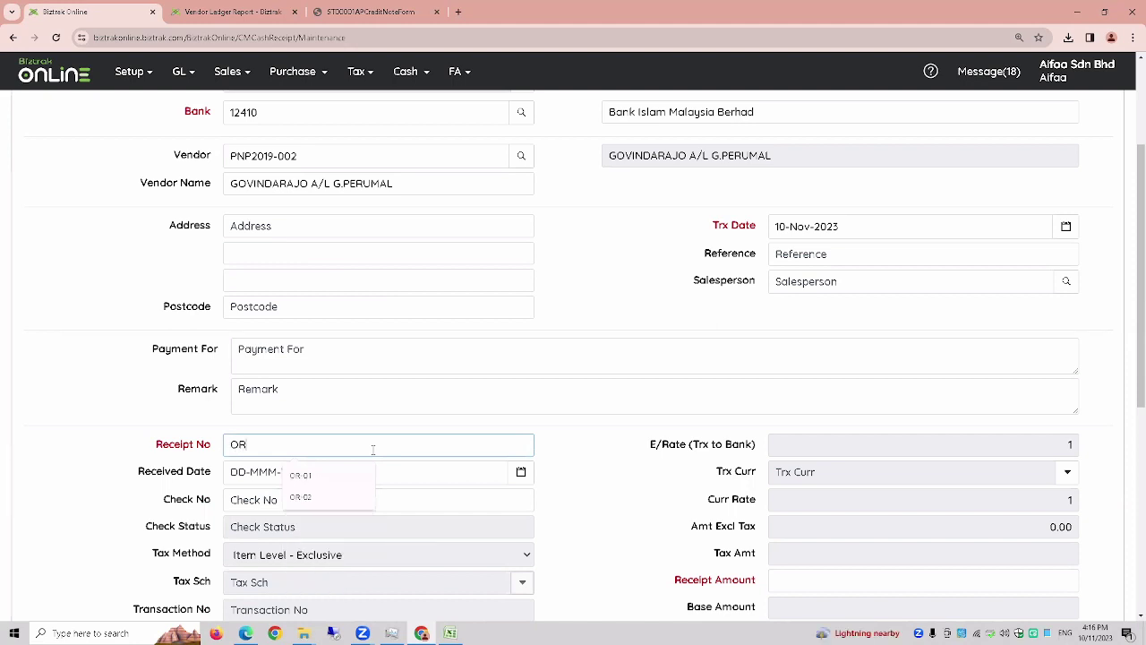
{"action": "type", "text": "-05"}
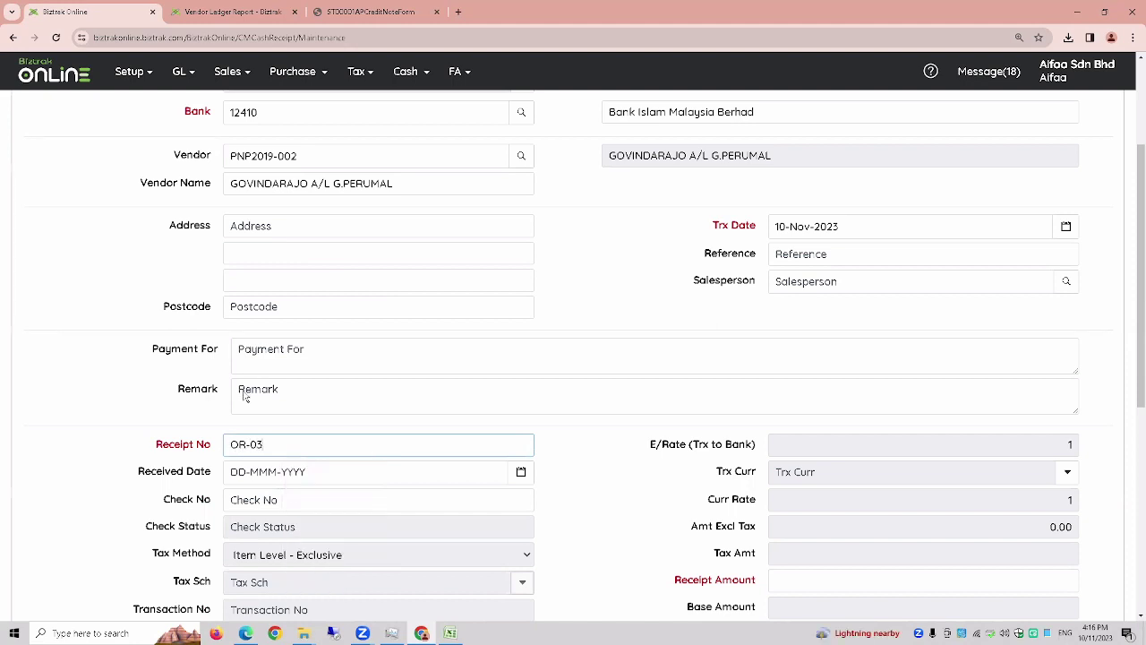
{"action": "scroll", "coordinate": [210, 339], "scroll_direction": "up", "scroll_amount": 2}
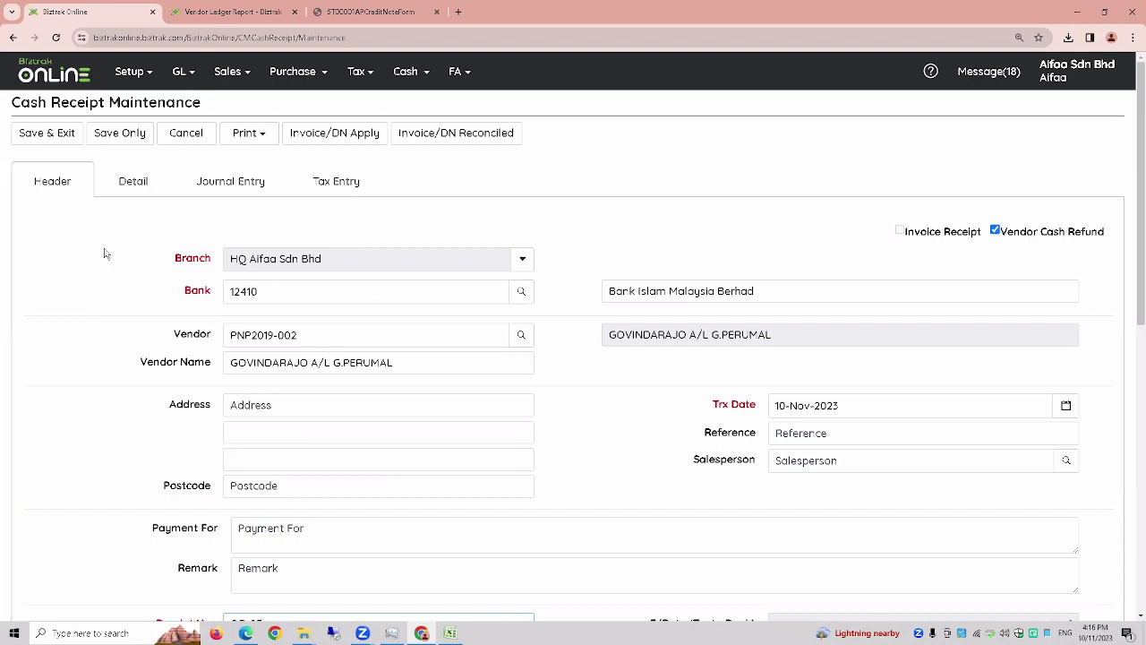
{"action": "left_click", "coordinate": [128, 186]}
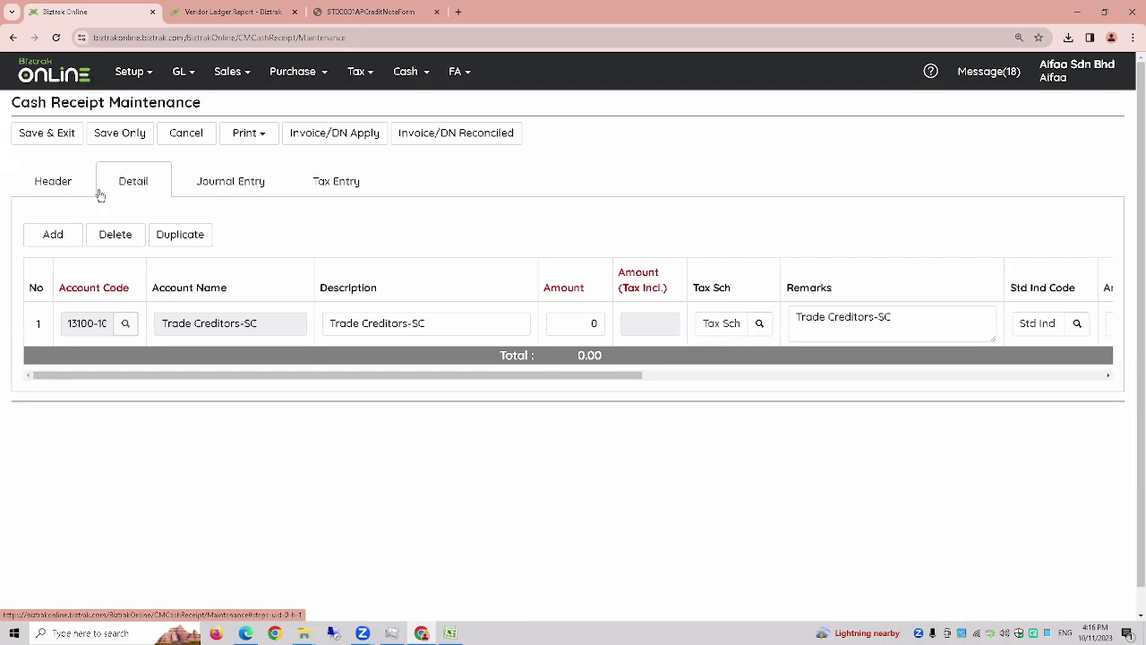
- Record 500 on the Trade Creditors-SC line, save, and reopen OR-03 to check its journal entry
{"action": "left_click", "coordinate": [85, 325]}
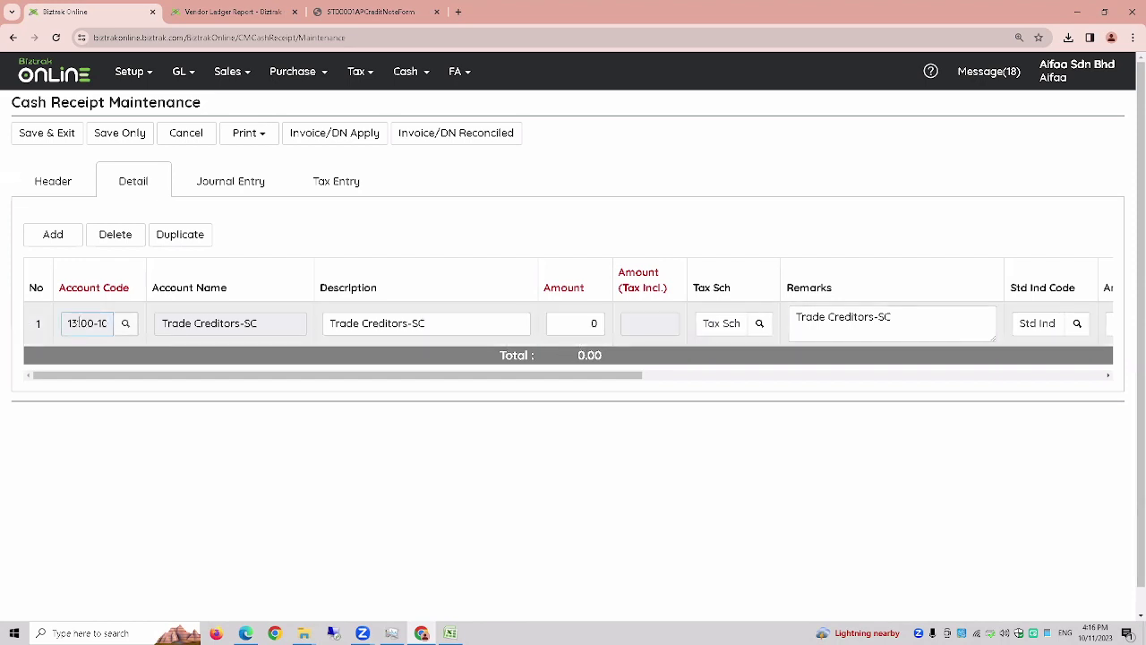
{"action": "left_click", "coordinate": [224, 325]}
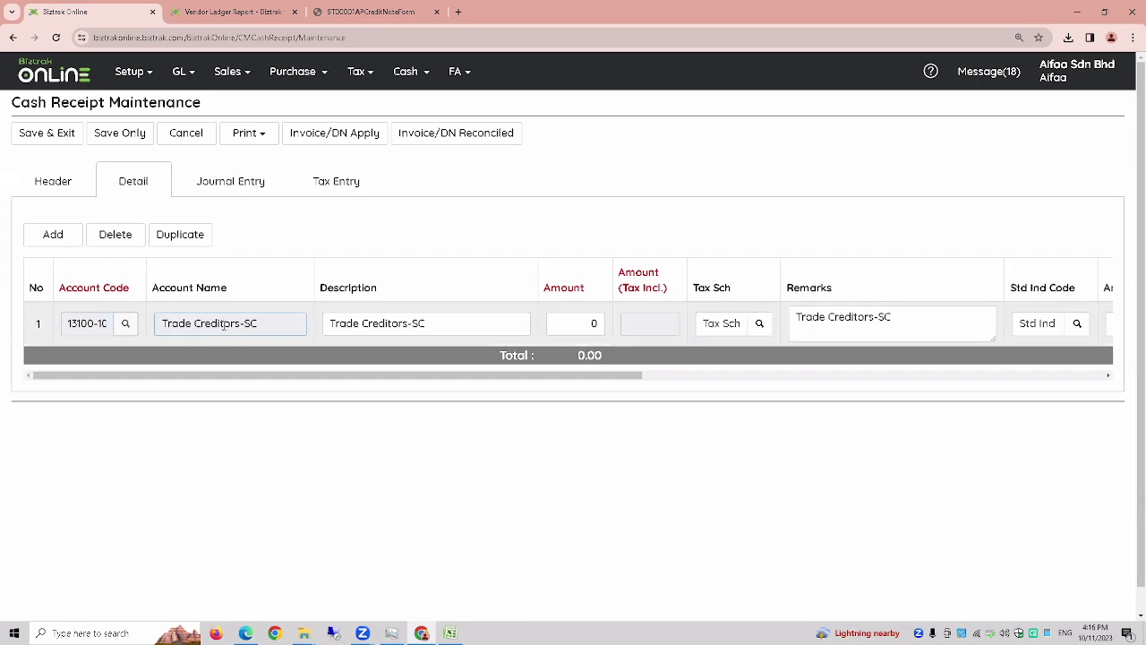
{"action": "left_click", "coordinate": [578, 325]}
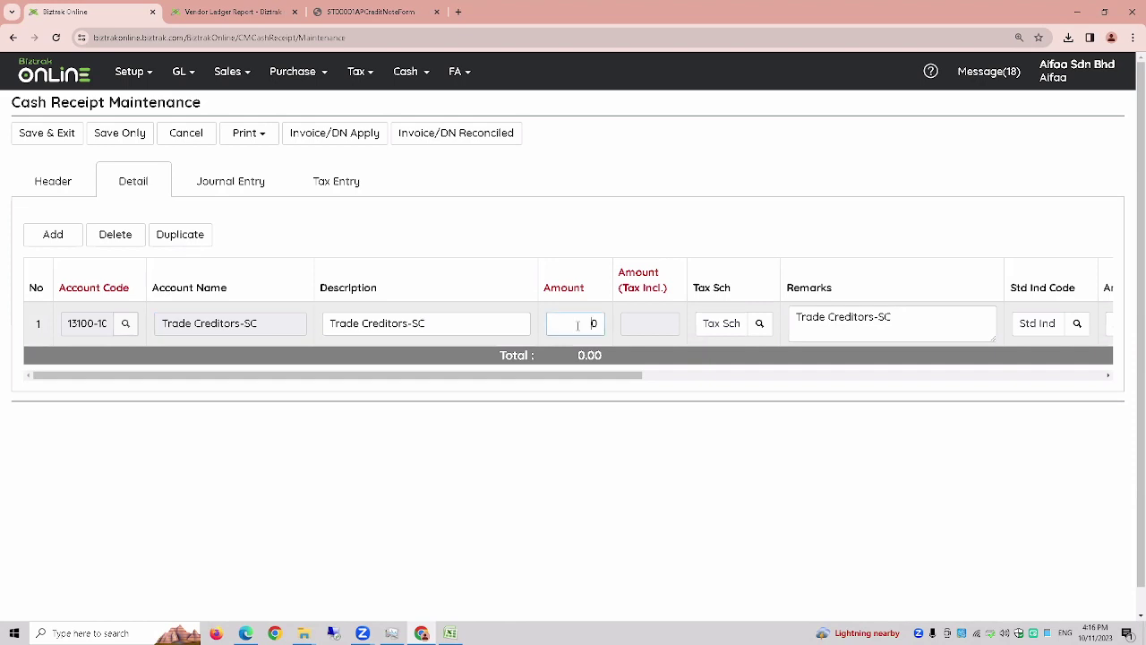
{"action": "type", "text": "500"}
{"action": "key", "text": "BackSpace"}
{"action": "left_click", "coordinate": [63, 139]}
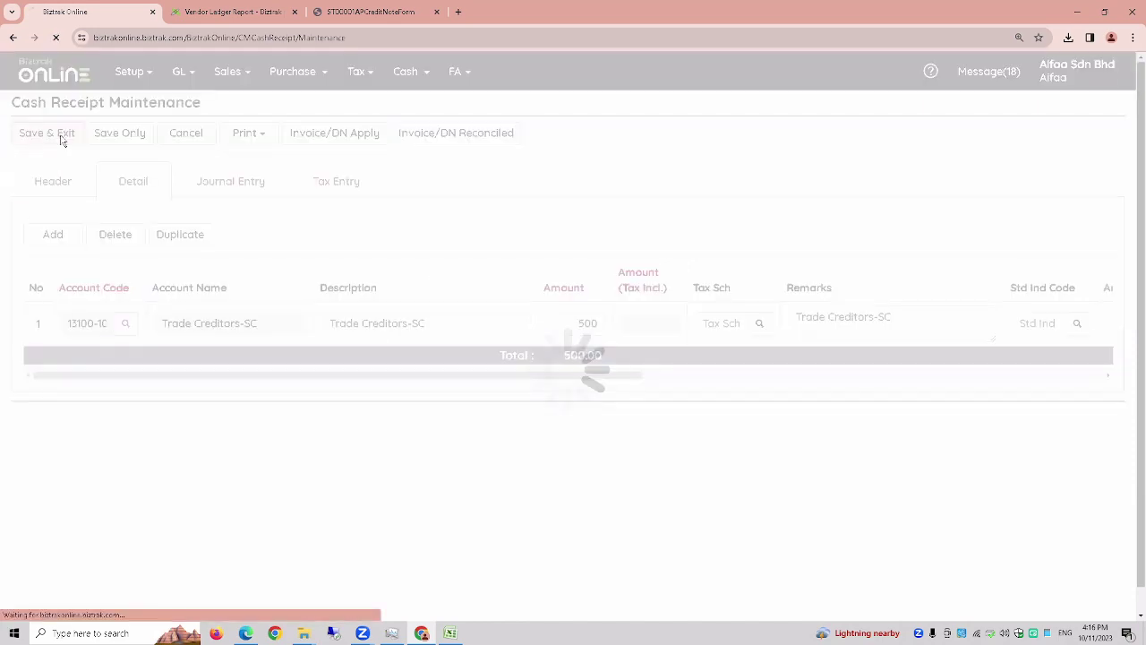
{"action": "left_click", "coordinate": [47, 508]}
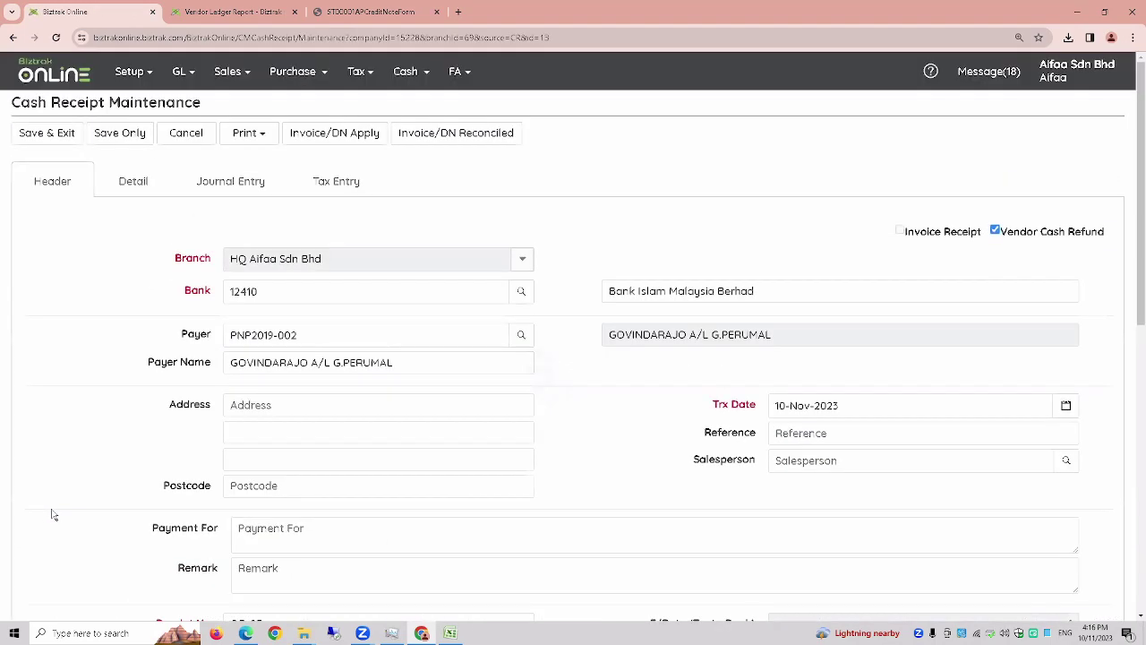
{"action": "left_click", "coordinate": [249, 193]}
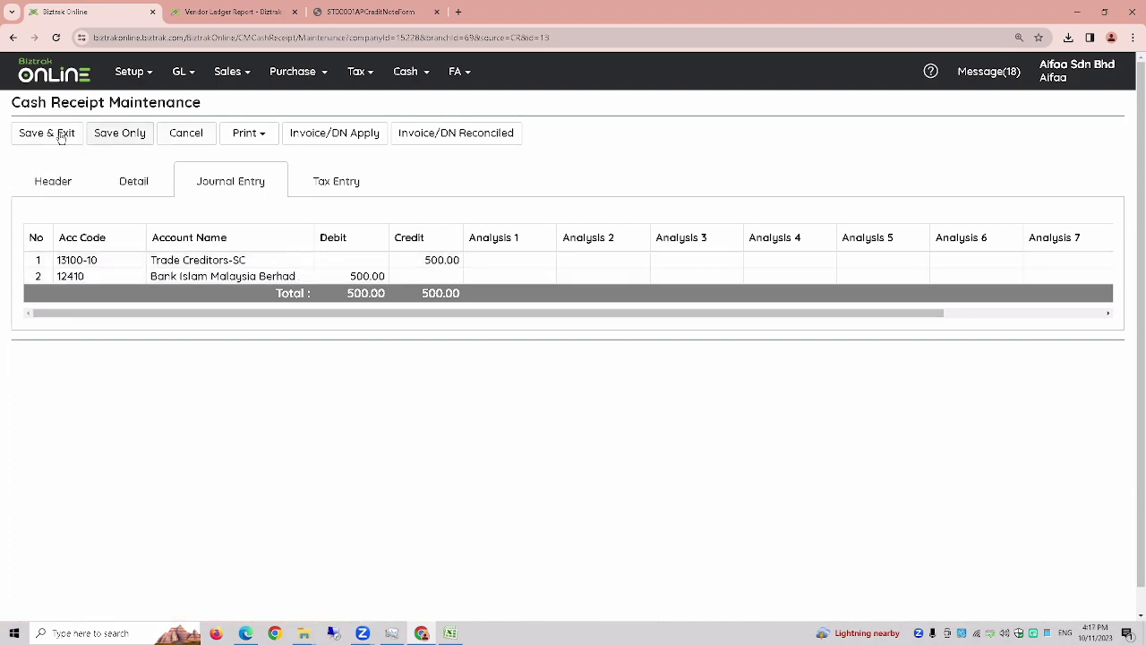
- Close the refund receipt and switch to the Cash Payment list
{"action": "left_click", "coordinate": [211, 140]}
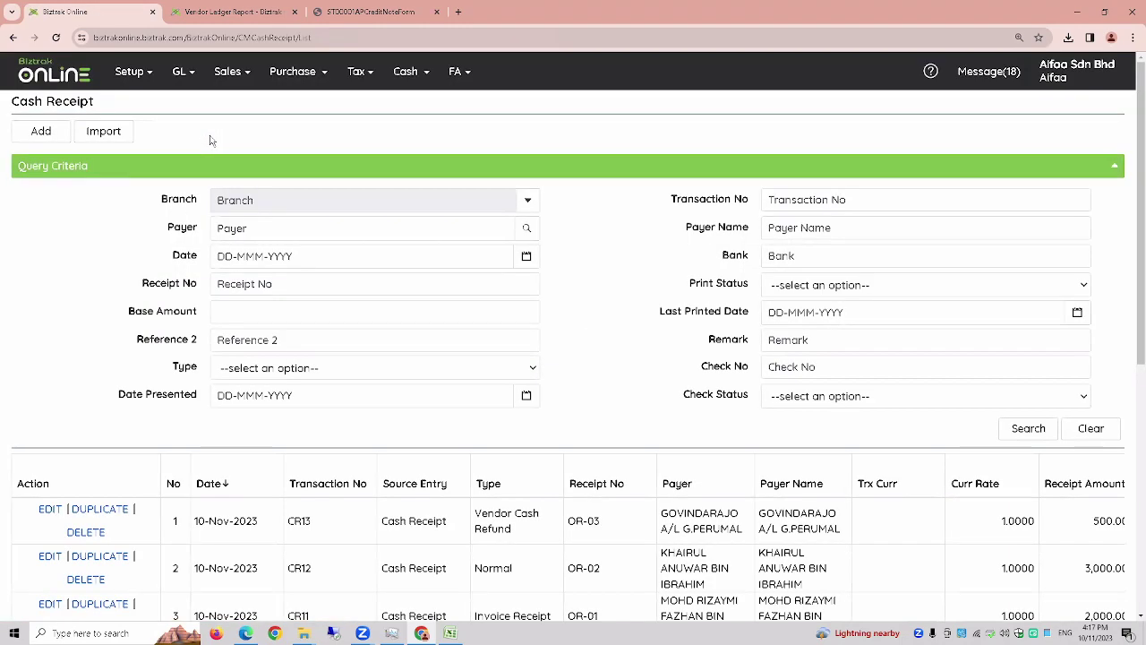
{"action": "left_click", "coordinate": [413, 79]}
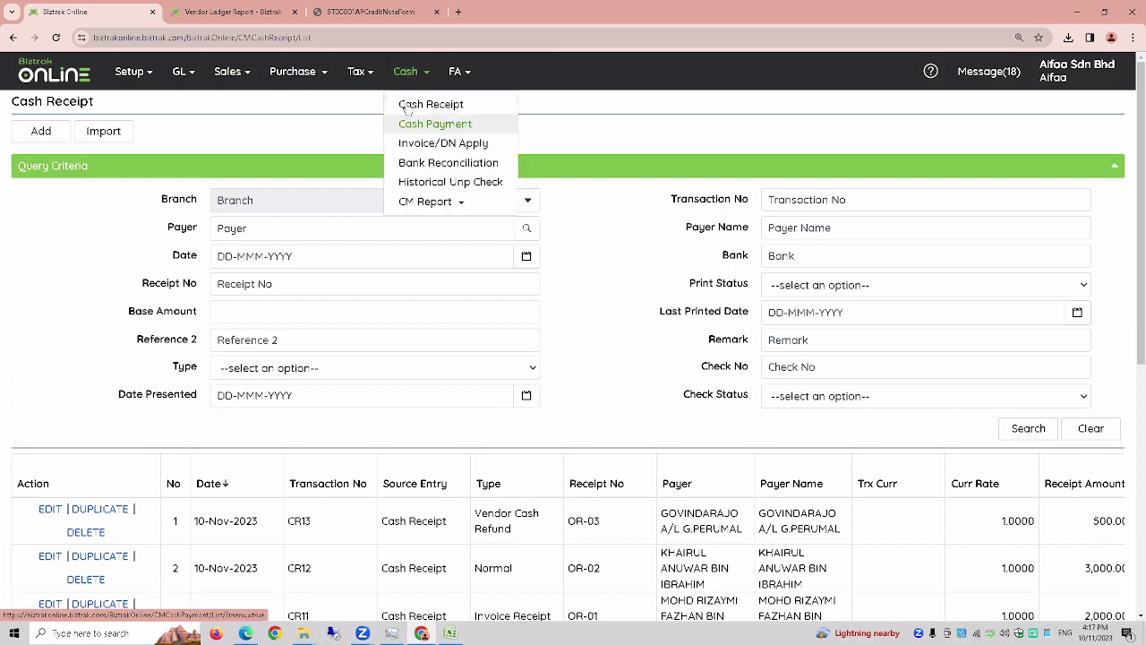
{"action": "left_click", "coordinate": [413, 78]}
{"action": "left_click", "coordinate": [412, 79]}
{"action": "left_click", "coordinate": [417, 130]}
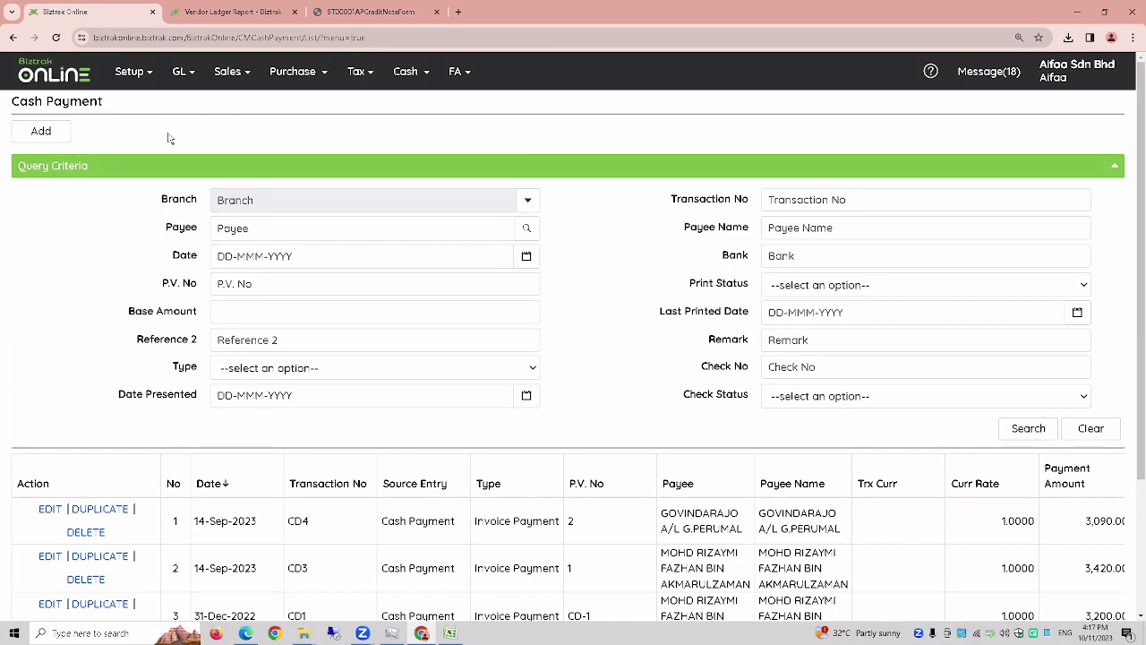
- Add a new cash payment, giving a blank form with branch HQ and date 10-Nov-2023
{"action": "left_click", "coordinate": [53, 136]}
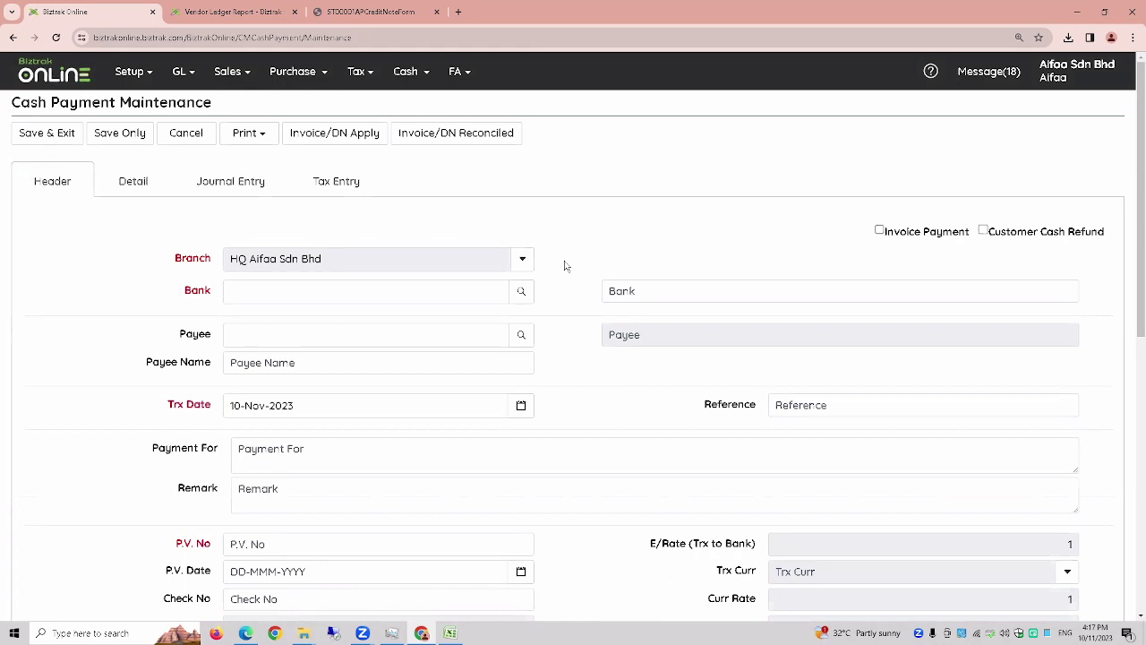
- Set the bank to 12410 Bank Islam Malaysia Berhad by searching account names for ISLAM
{"action": "left_click", "coordinate": [523, 297]}
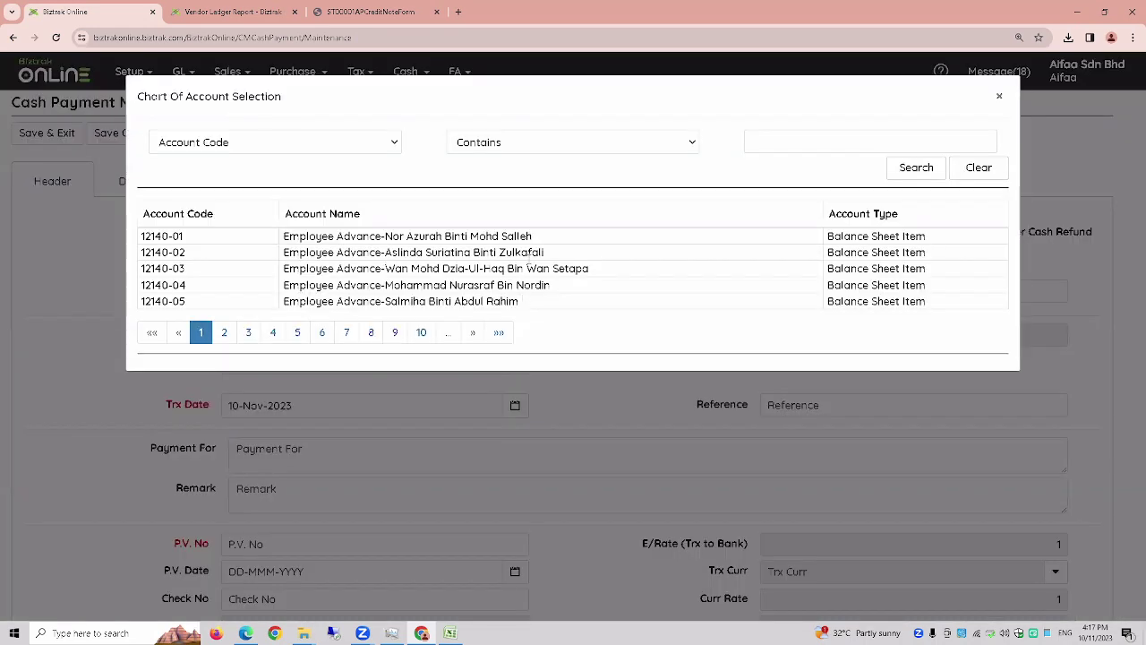
{"action": "left_click_drag", "start_coordinate": [874, 97], "coordinate": [1028, 117]}
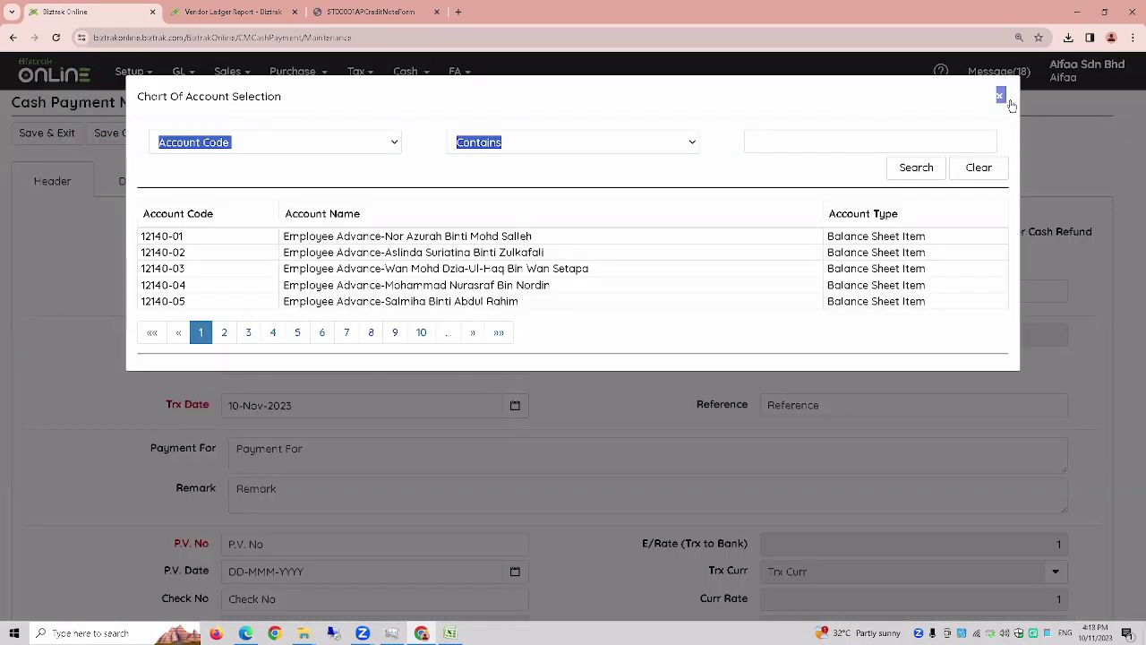
{"action": "left_click", "coordinate": [1000, 95]}
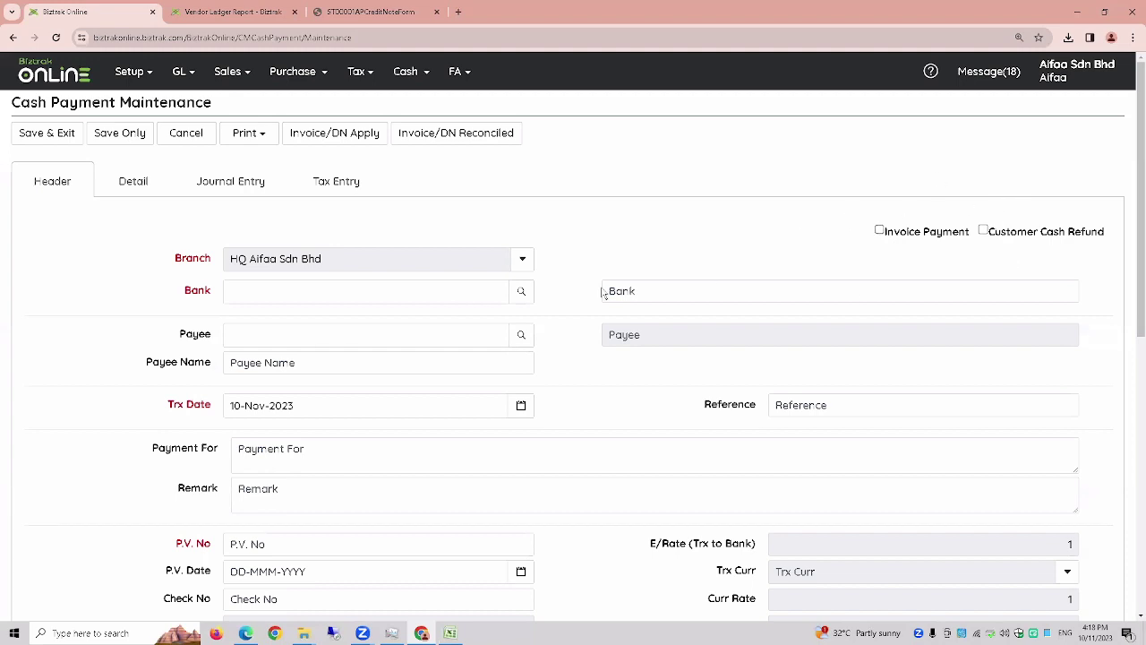
{"action": "left_click", "coordinate": [523, 291]}
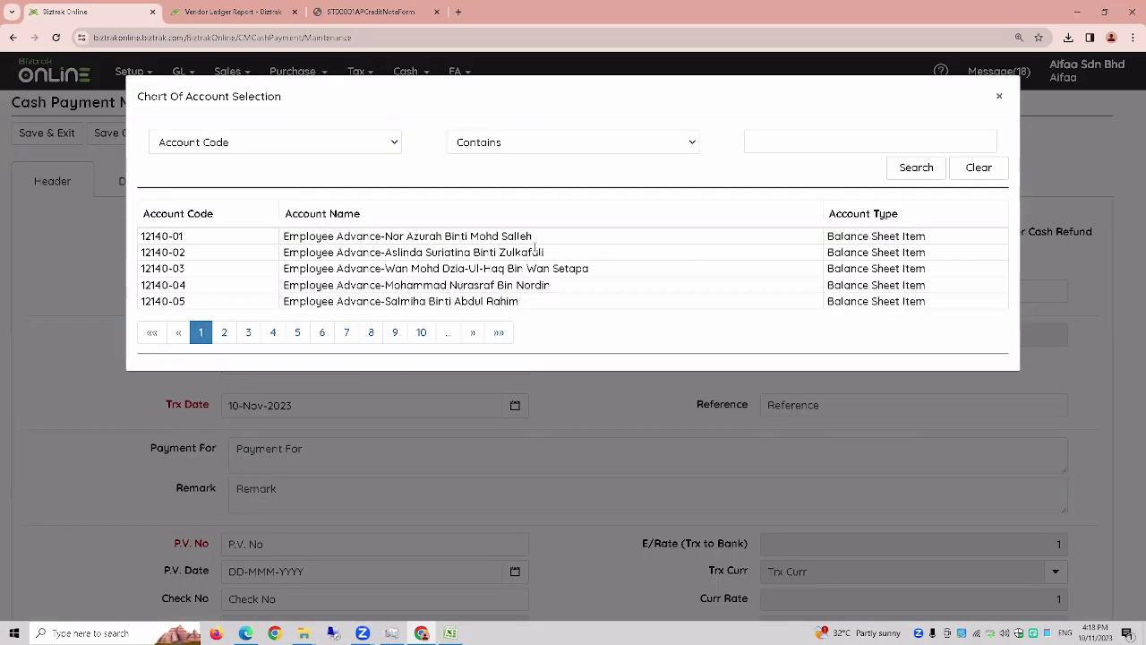
{"action": "left_click", "coordinate": [329, 148]}
{"action": "left_click", "coordinate": [313, 177]}
{"action": "left_click", "coordinate": [803, 141]}
{"action": "type", "text": "ISLAM"}
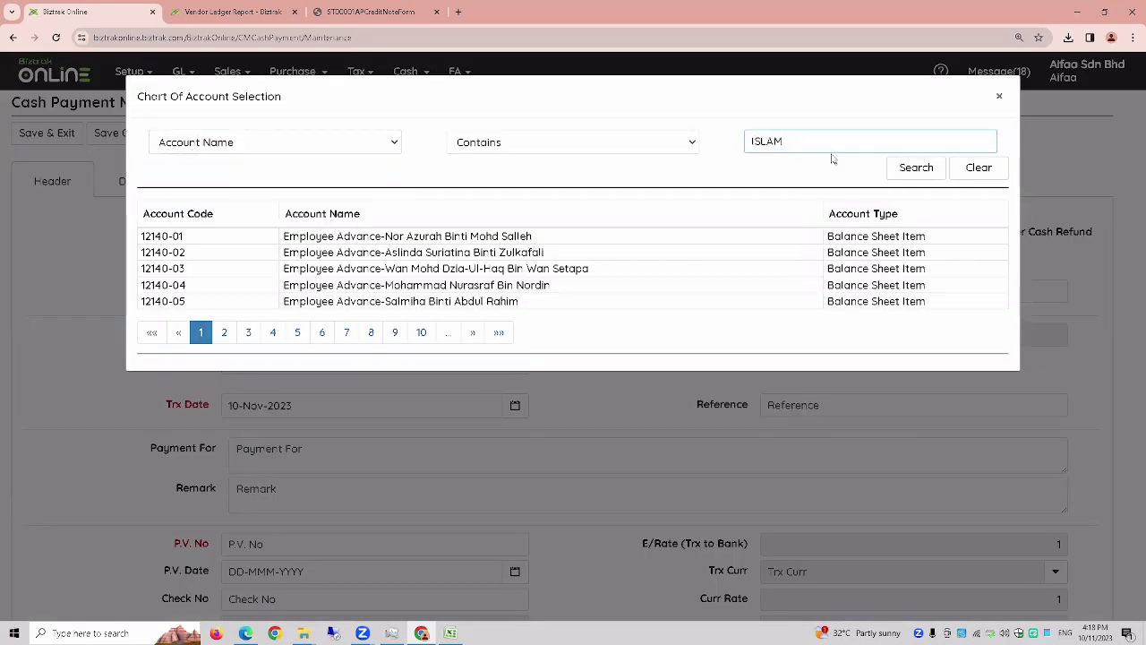
{"action": "left_click", "coordinate": [915, 169]}
{"action": "left_click", "coordinate": [461, 236]}
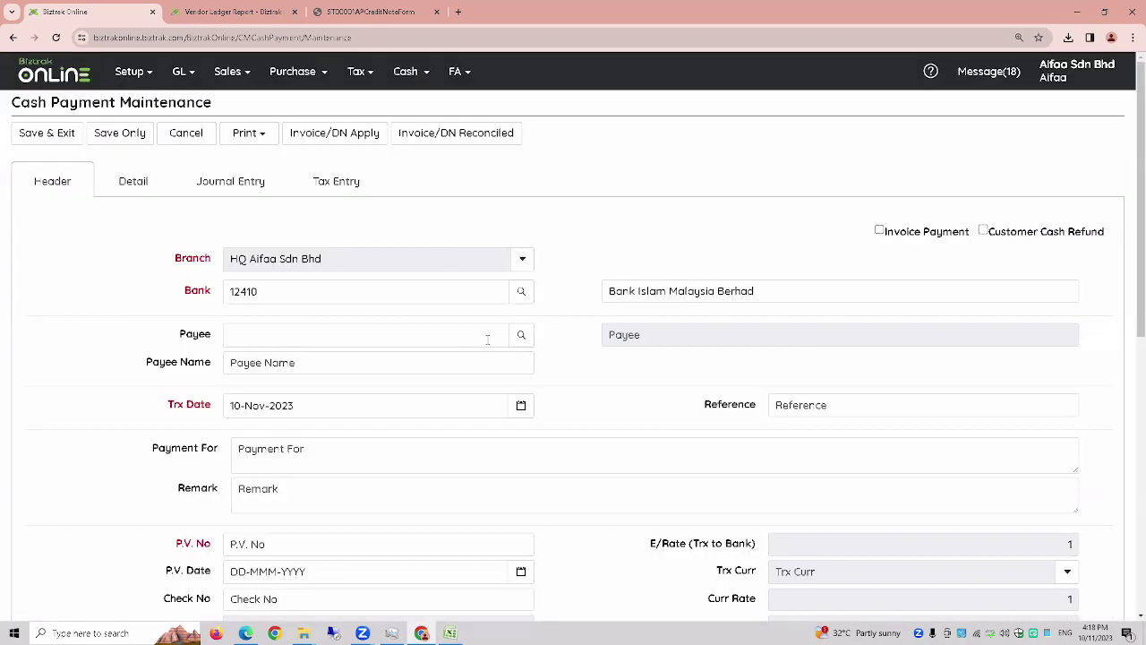
- Choose the vendor as payee and enter P.V. No pv-01
{"action": "left_click", "coordinate": [521, 334]}
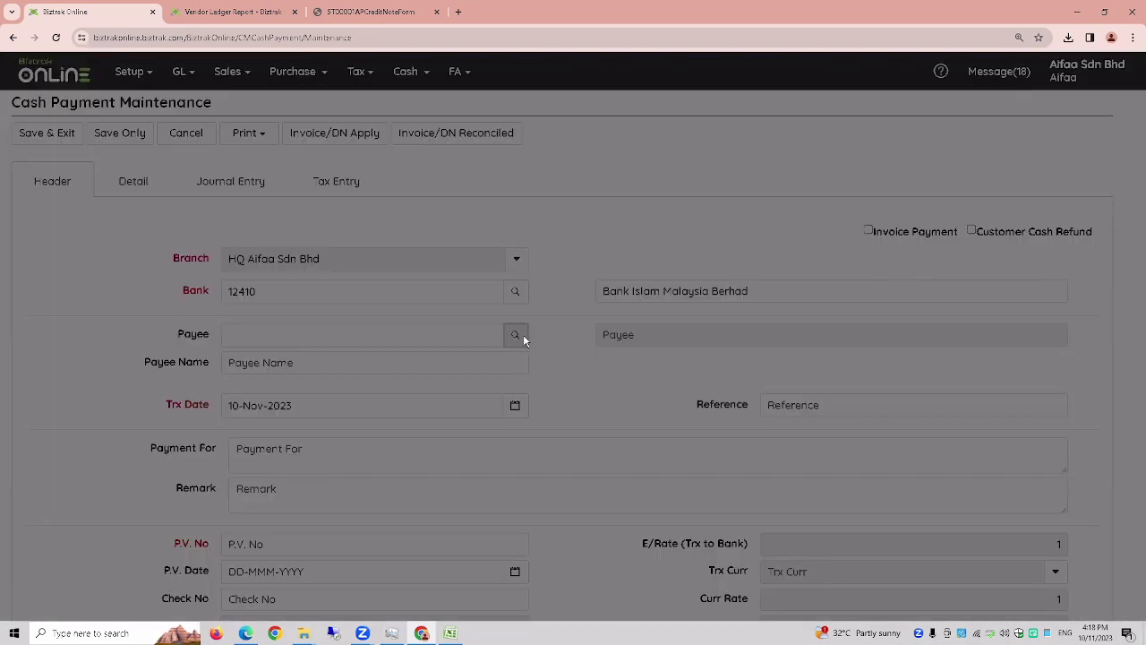
{"action": "left_click", "coordinate": [449, 301]}
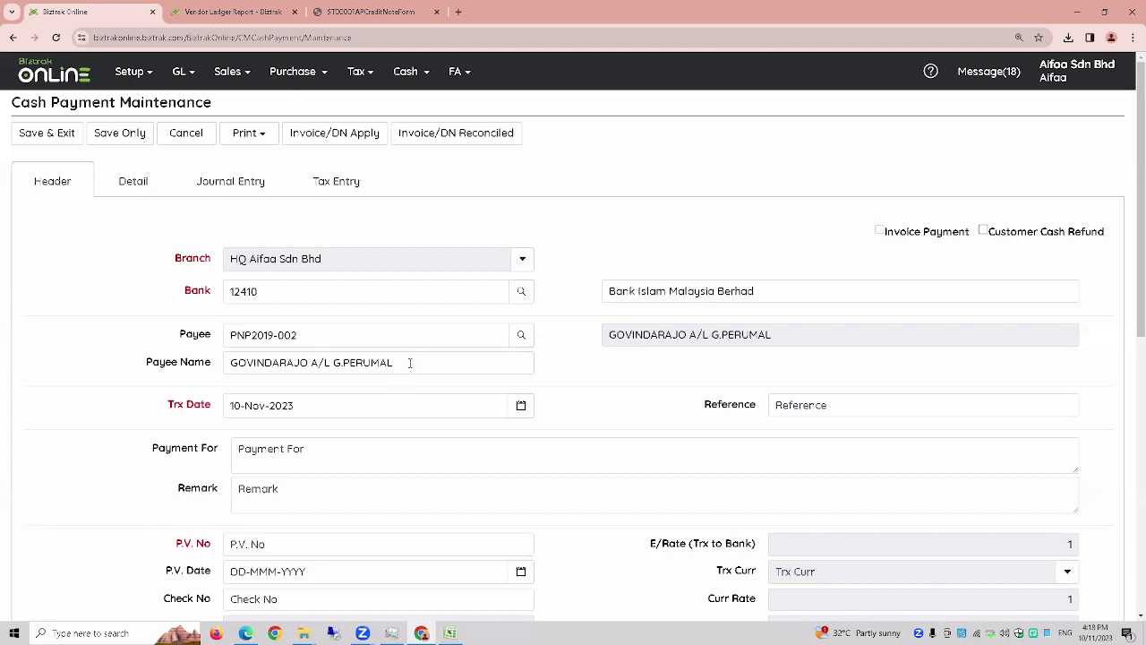
{"action": "left_click", "coordinate": [212, 372]}
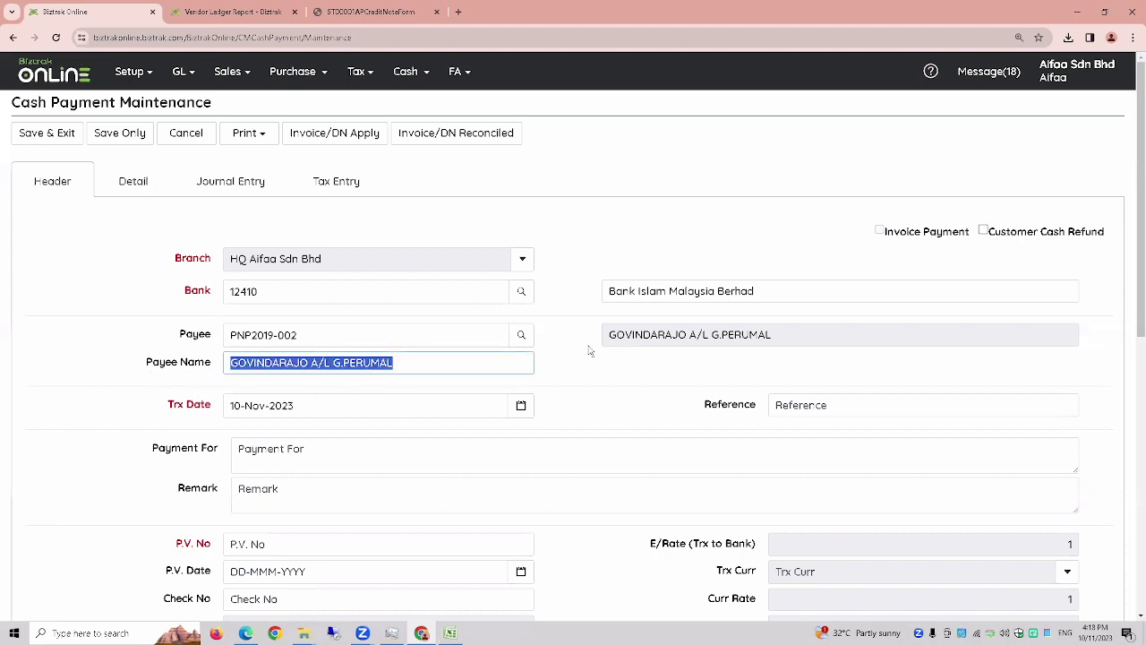
{"action": "scroll", "coordinate": [299, 501], "scroll_direction": "down", "scroll_amount": 1}
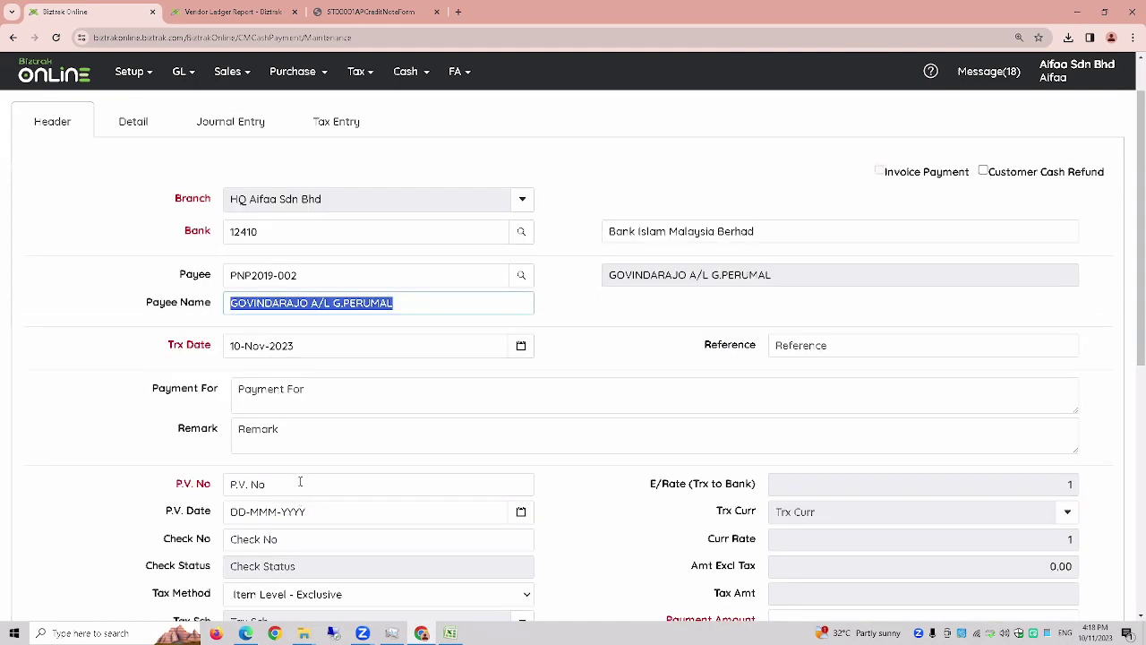
{"action": "left_click", "coordinate": [302, 485]}
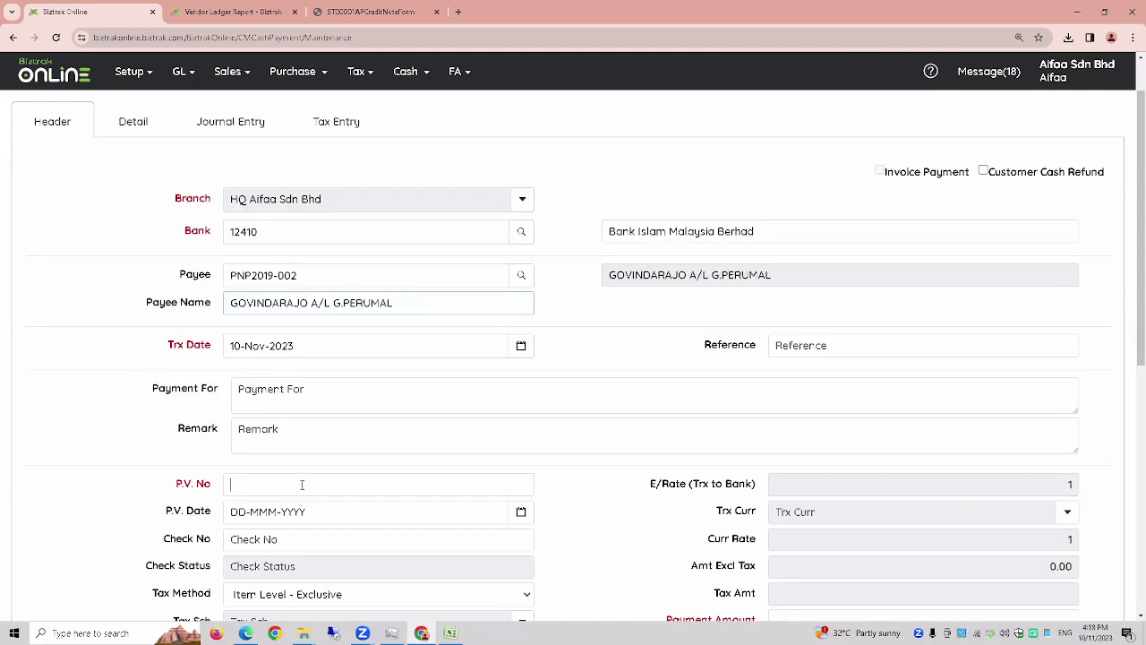
{"action": "type", "text": "pv-01"}
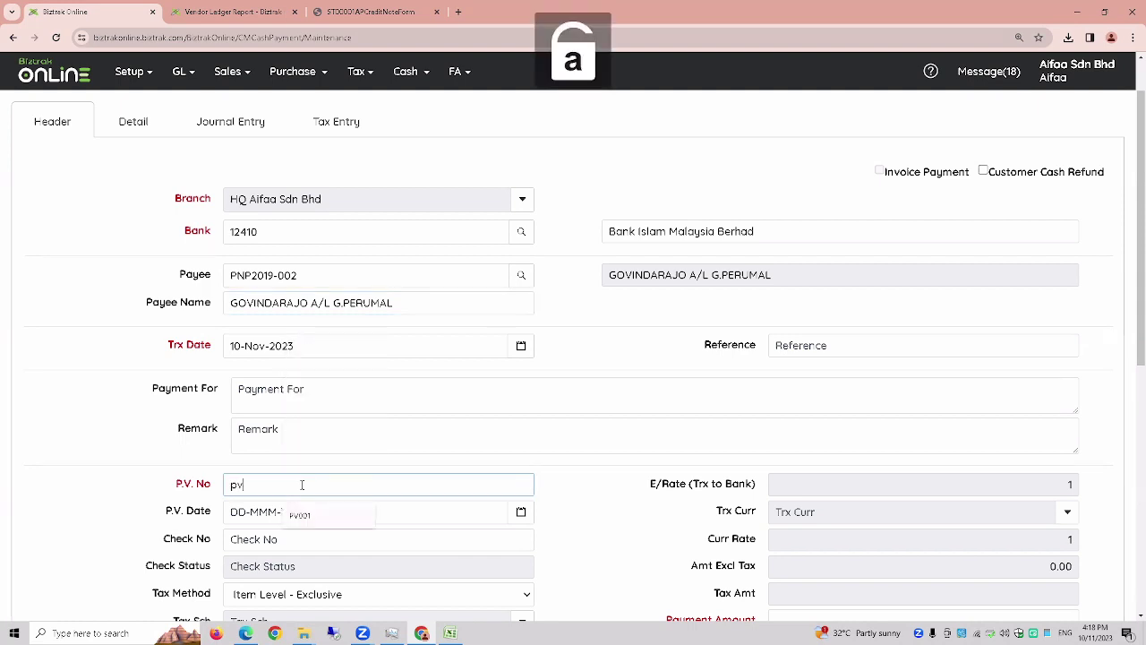
{"action": "key", "text": "Caps_Lock"}
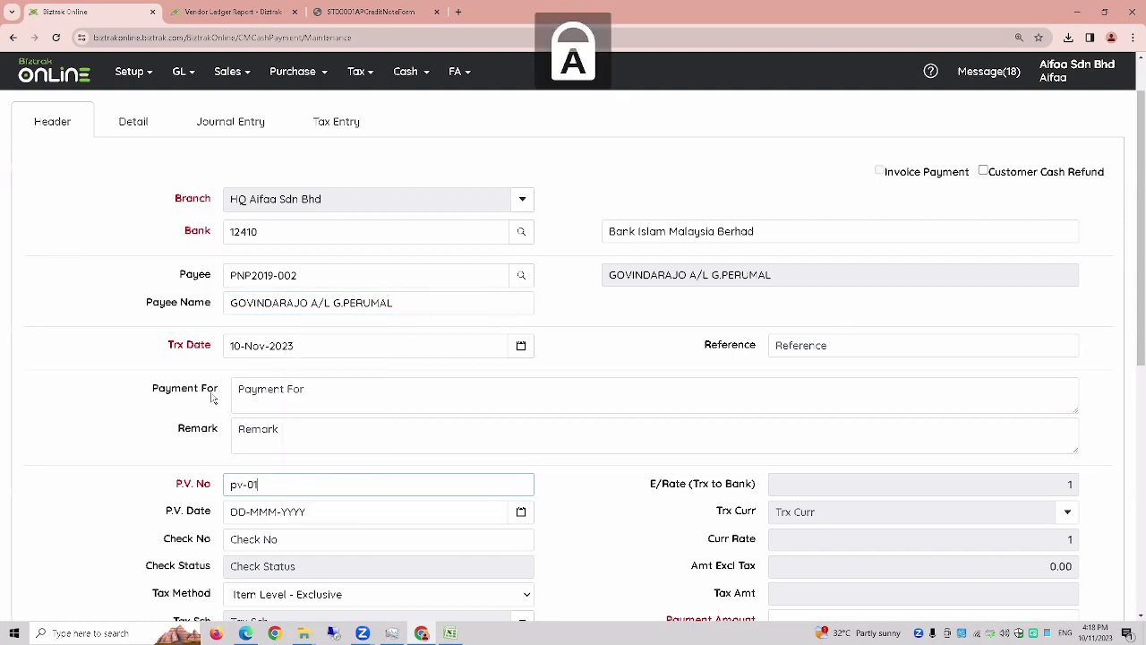
{"action": "scroll", "coordinate": [212, 397], "scroll_direction": "up", "scroll_amount": 1}
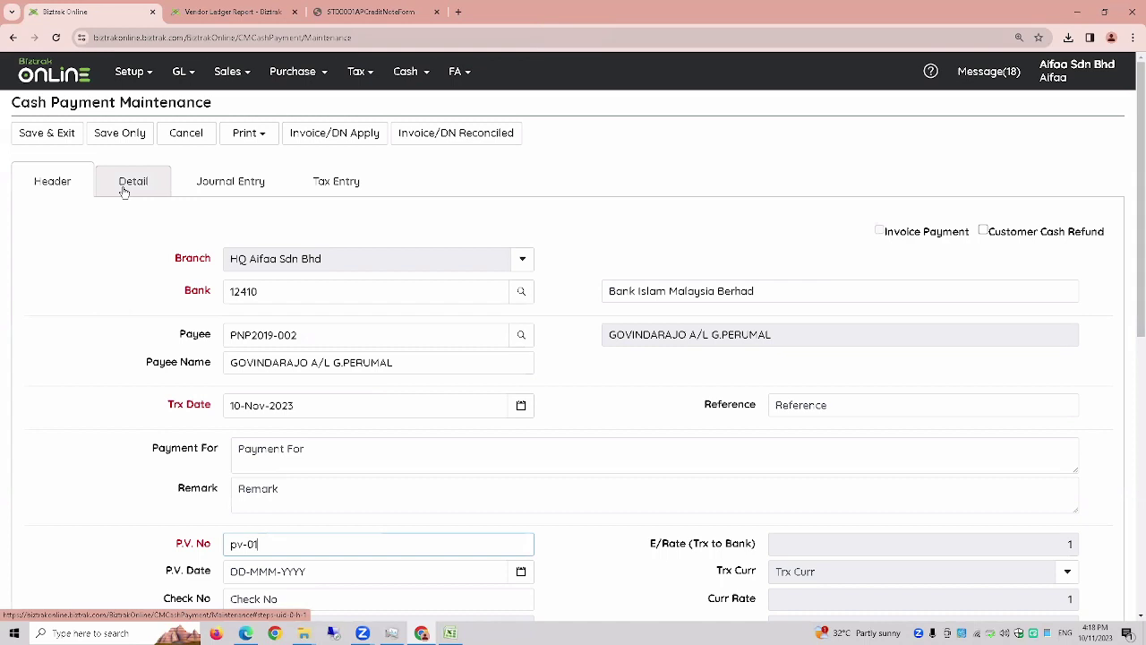
- Add a payment line for account 62030 Convocation Expenses, found by searching names for EXPENSES
{"action": "left_click", "coordinate": [124, 191]}
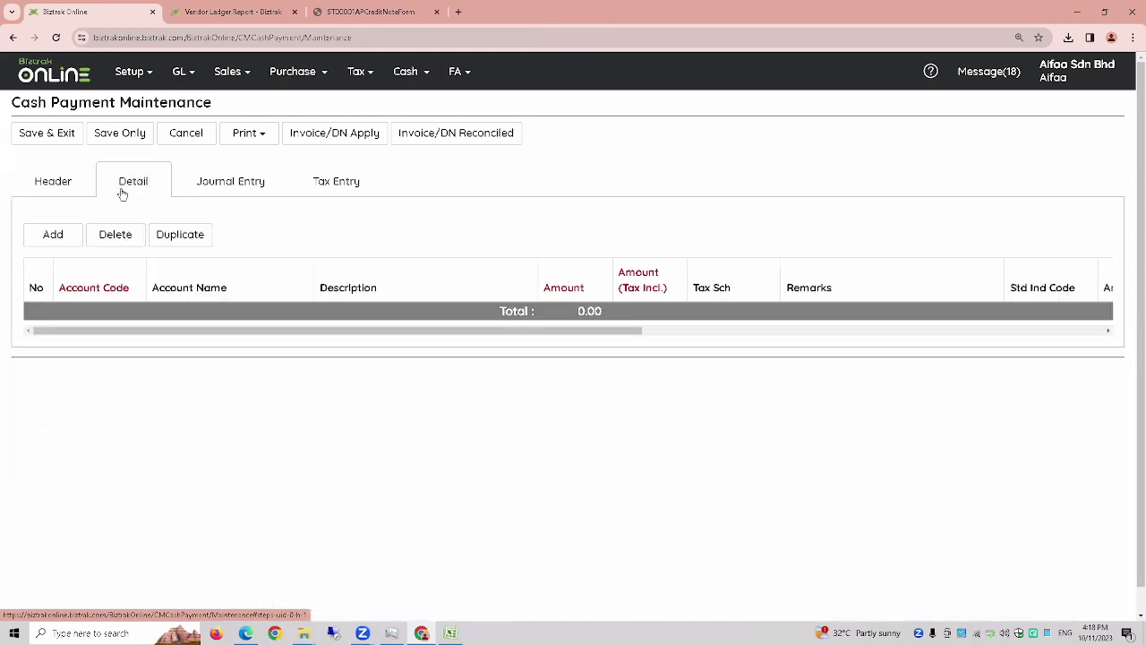
{"action": "left_click", "coordinate": [53, 234]}
{"action": "left_click", "coordinate": [120, 319]}
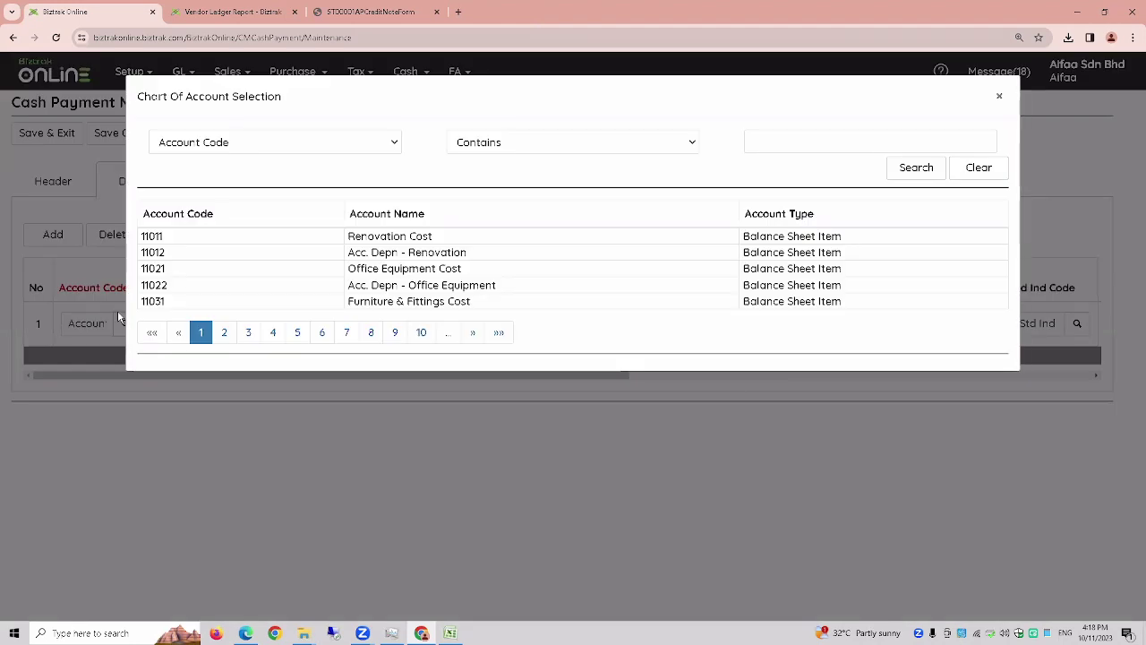
{"action": "left_click", "coordinate": [363, 149]}
{"action": "left_click", "coordinate": [343, 177]}
{"action": "left_click", "coordinate": [850, 144]}
{"action": "type", "text": "EXPENSES"}
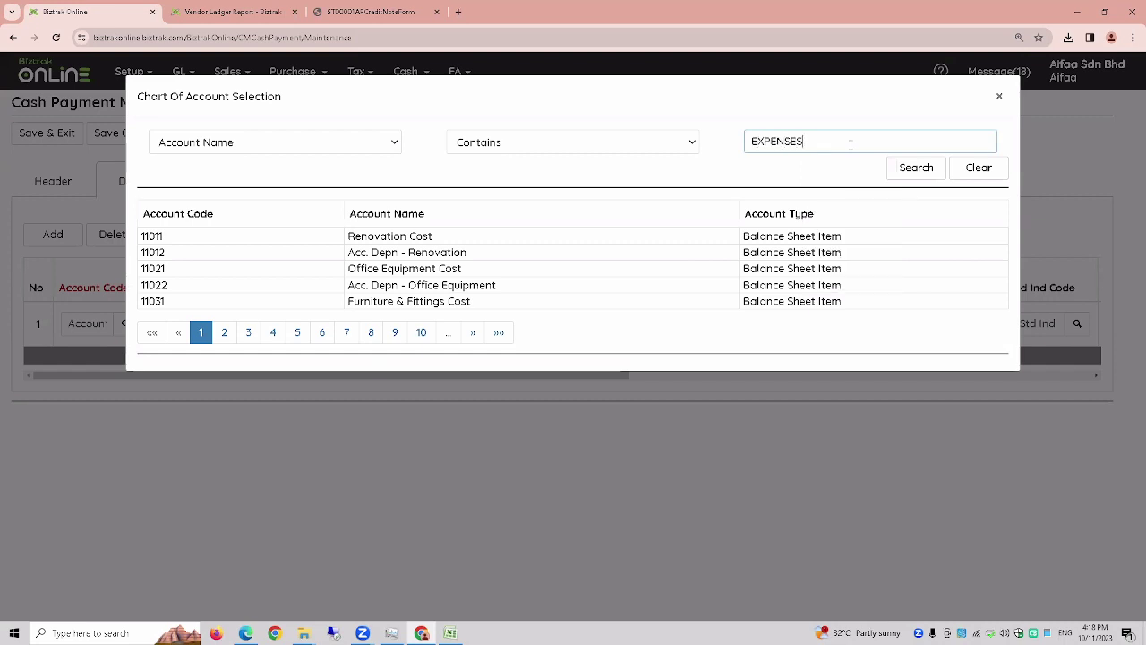
{"action": "left_click", "coordinate": [903, 172]}
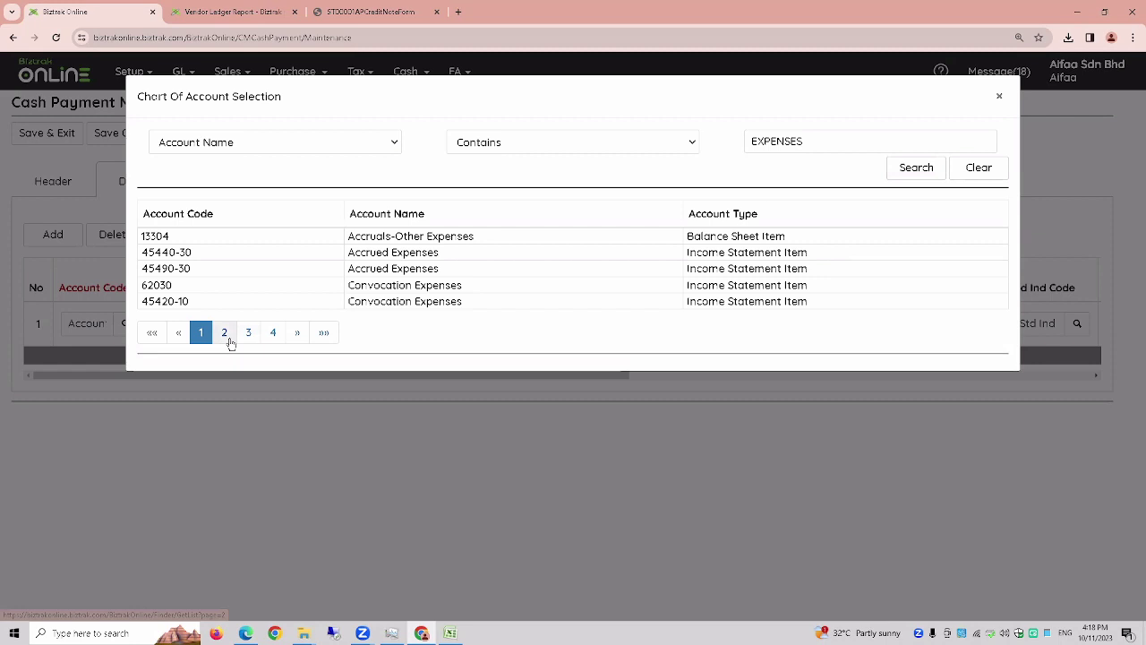
{"action": "left_click", "coordinate": [228, 339]}
{"action": "left_click", "coordinate": [206, 337]}
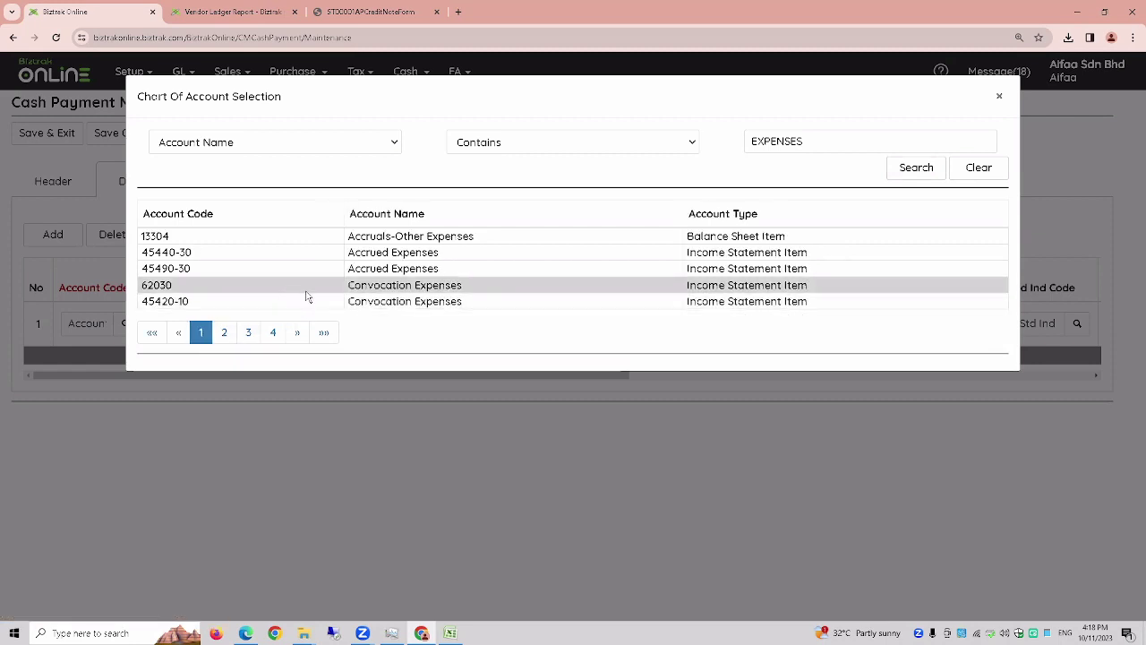
{"action": "left_click", "coordinate": [306, 285]}
- Enter 1000 as the line amount and save the cash payment
{"action": "left_click", "coordinate": [588, 325]}
{"action": "type", "text": "1000"}
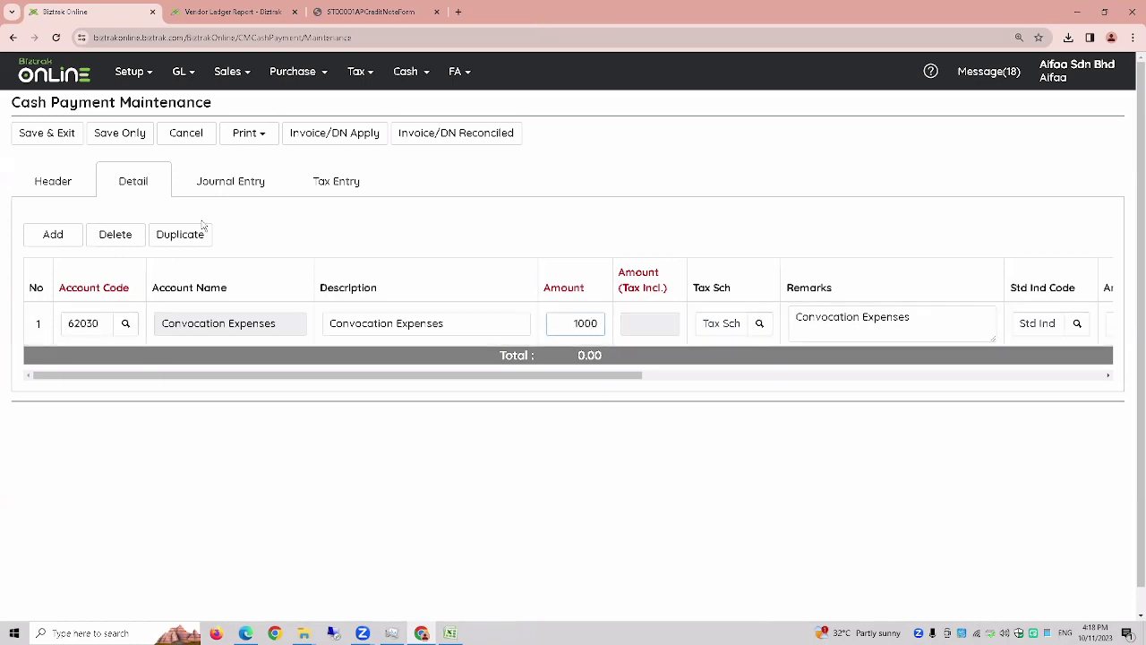
{"action": "left_click", "coordinate": [105, 135]}
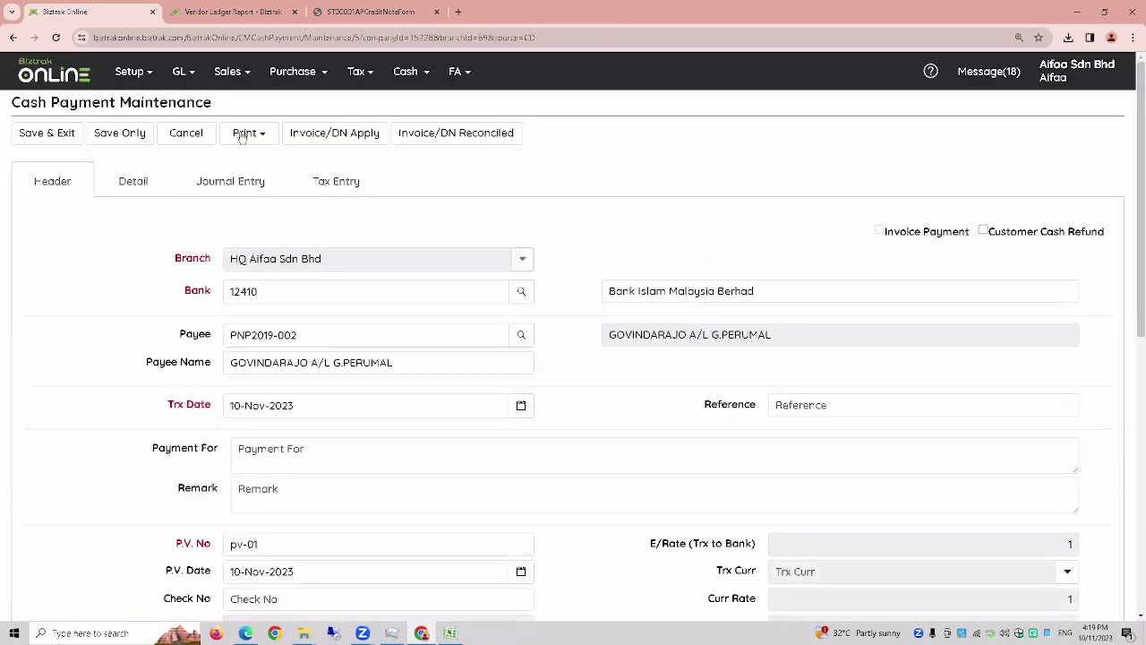
- Check the journal: Convocation Expenses debited, bank credited 1,000.00; then begin a blank payment
{"action": "left_click", "coordinate": [243, 195]}
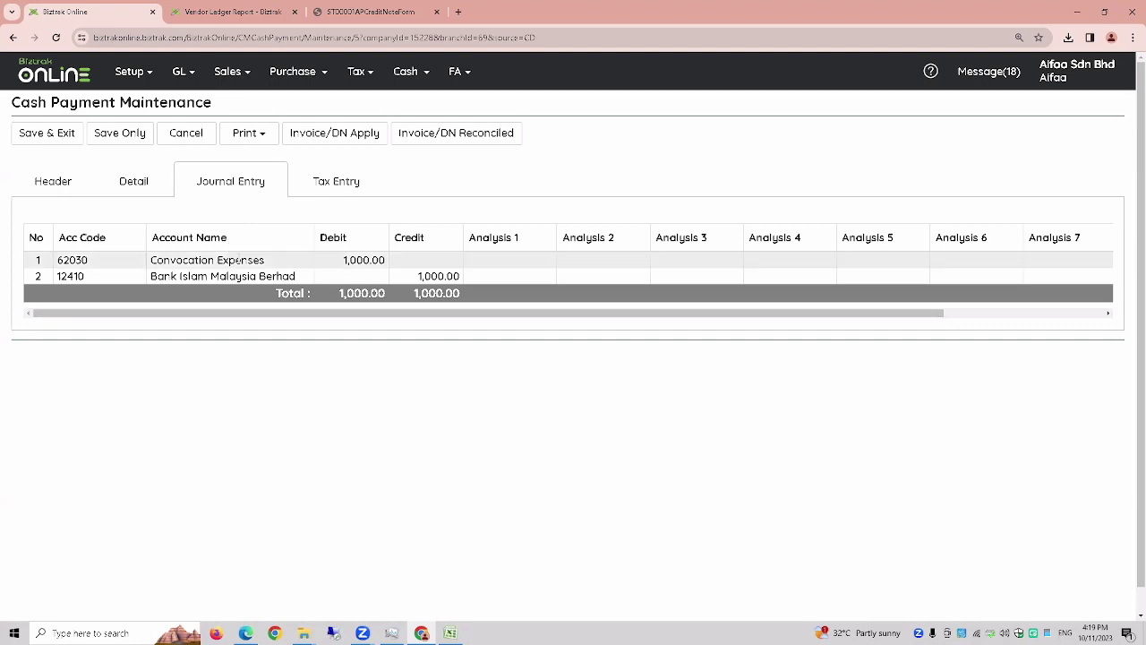
{"action": "double_click", "coordinate": [253, 261]}
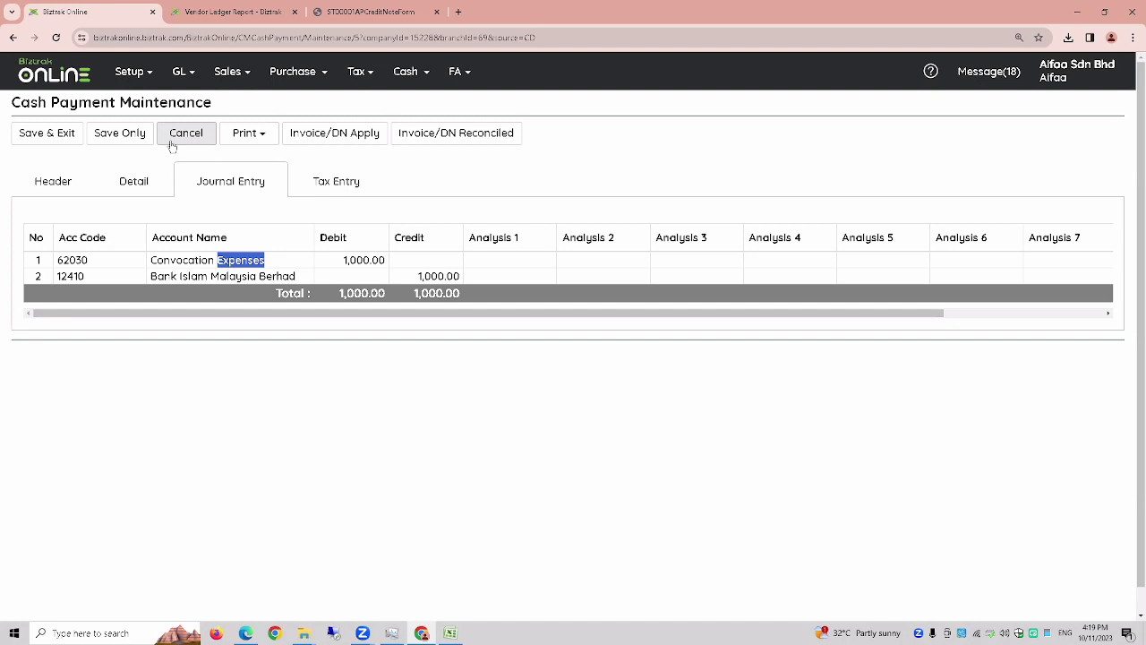
{"action": "left_click", "coordinate": [48, 134]}
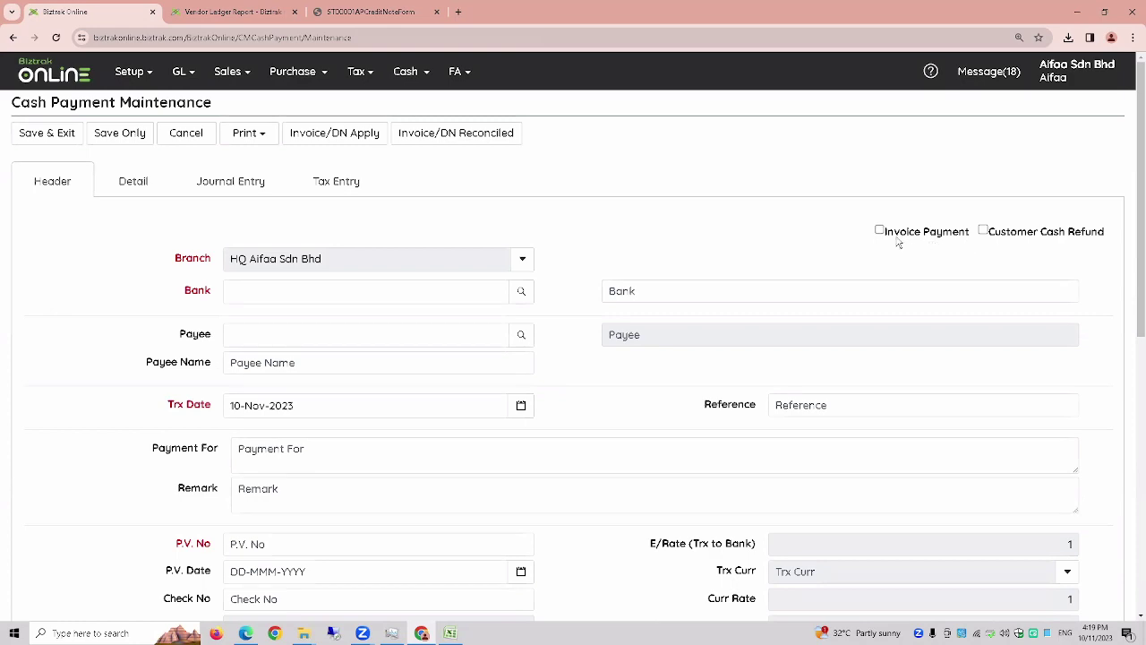
- Switch the payment from Invoice Payment to Customer Cash Refund, confirming the cleared details
{"action": "left_click", "coordinate": [880, 232]}
{"action": "scroll", "coordinate": [451, 492], "scroll_direction": "down", "scroll_amount": 4}
{"action": "scroll", "coordinate": [385, 480], "scroll_direction": "up", "scroll_amount": 4}
{"action": "left_click", "coordinate": [145, 194]}
{"action": "left_click", "coordinate": [46, 183]}
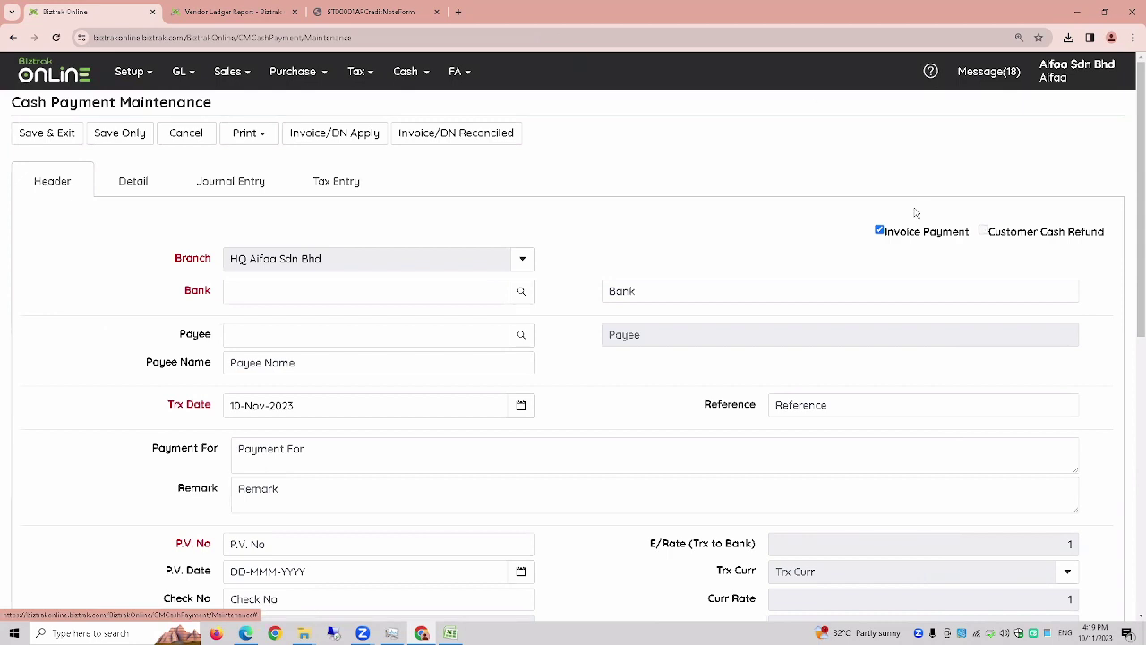
{"action": "left_click", "coordinate": [879, 231]}
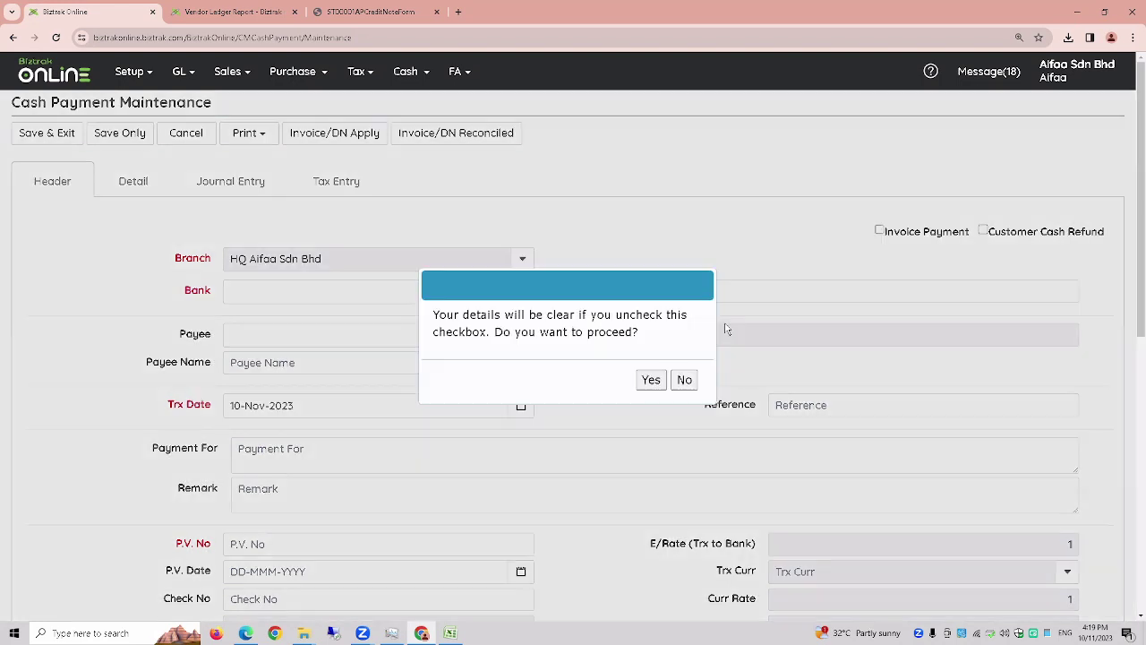
{"action": "left_click", "coordinate": [652, 381]}
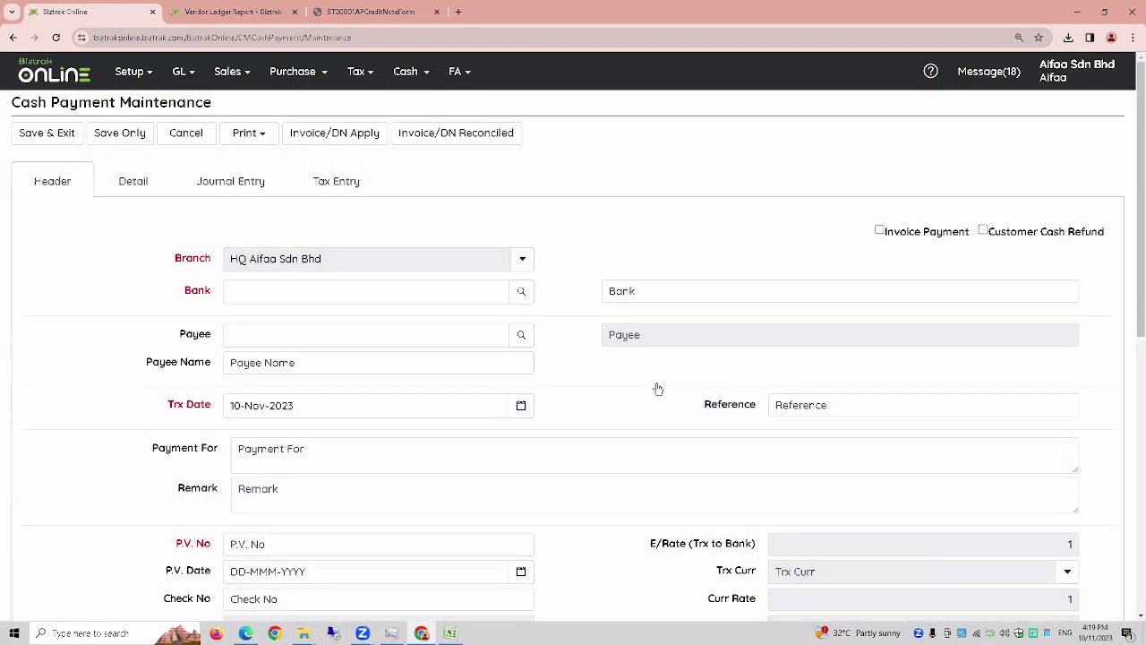
{"action": "left_click", "coordinate": [1017, 235]}
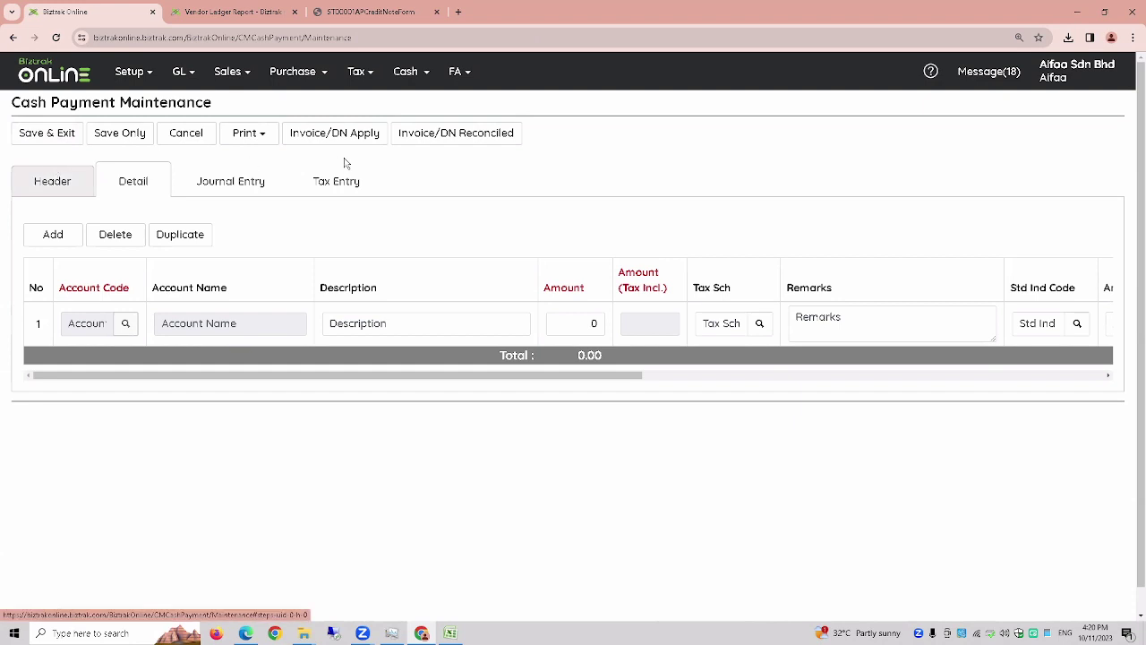
{"action": "left_click", "coordinate": [405, 73]}
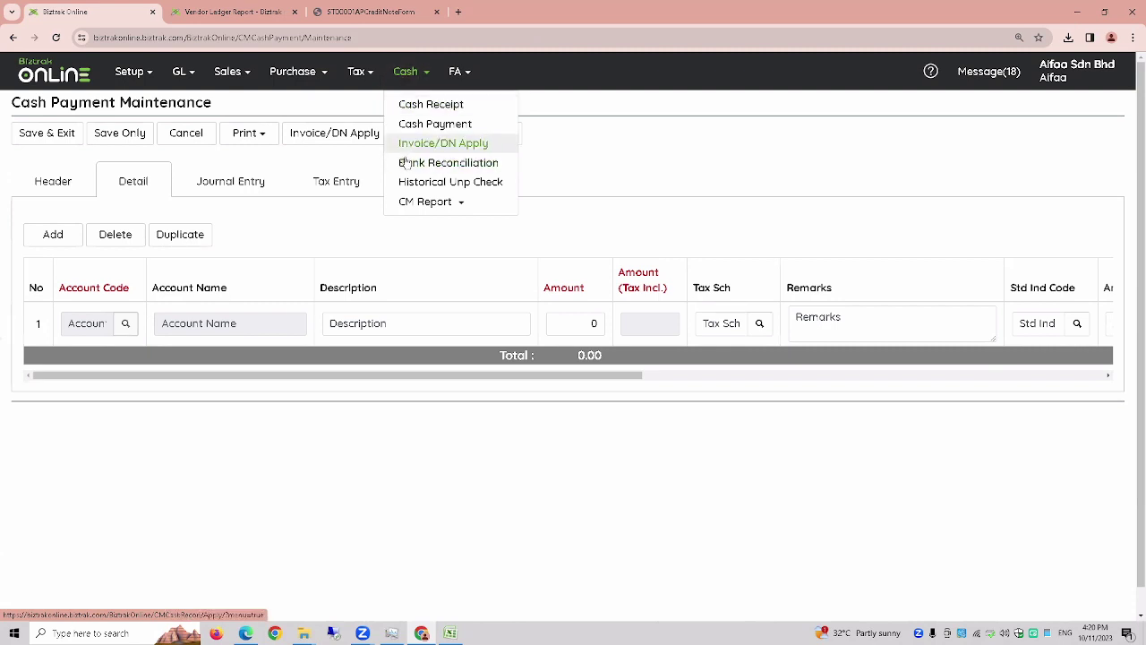
- Show the Cash Receipt list and highlight receipt OR-01 (2,000.00) in the Receipt No column
{"action": "left_click", "coordinate": [410, 147]}
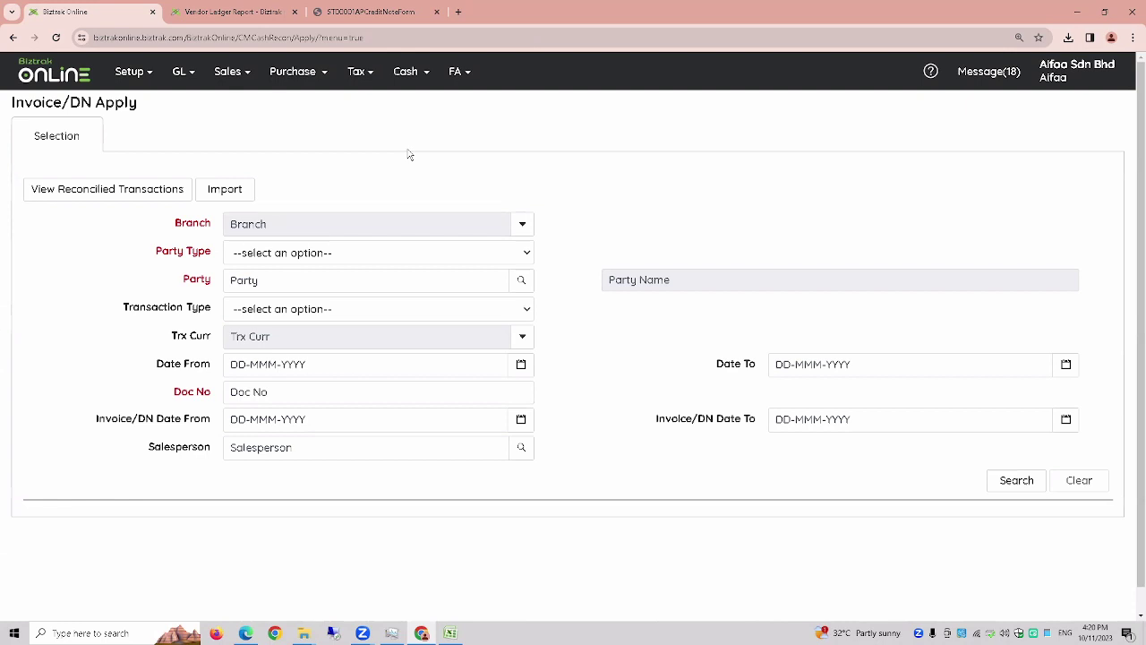
{"action": "left_click", "coordinate": [425, 79]}
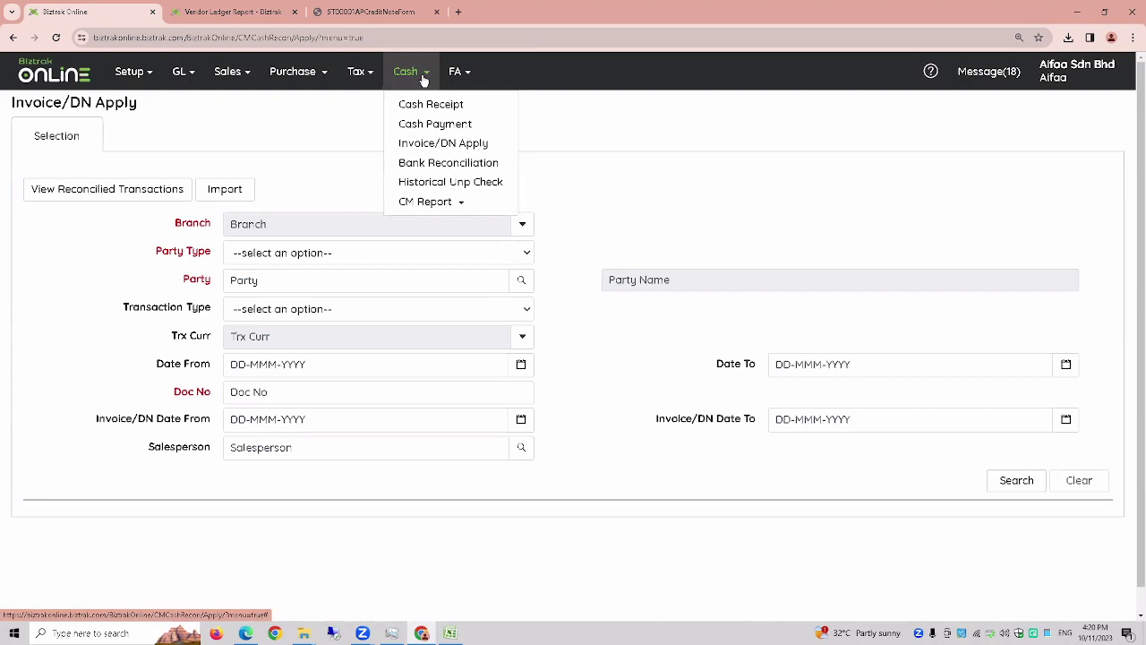
{"action": "left_click", "coordinate": [417, 107]}
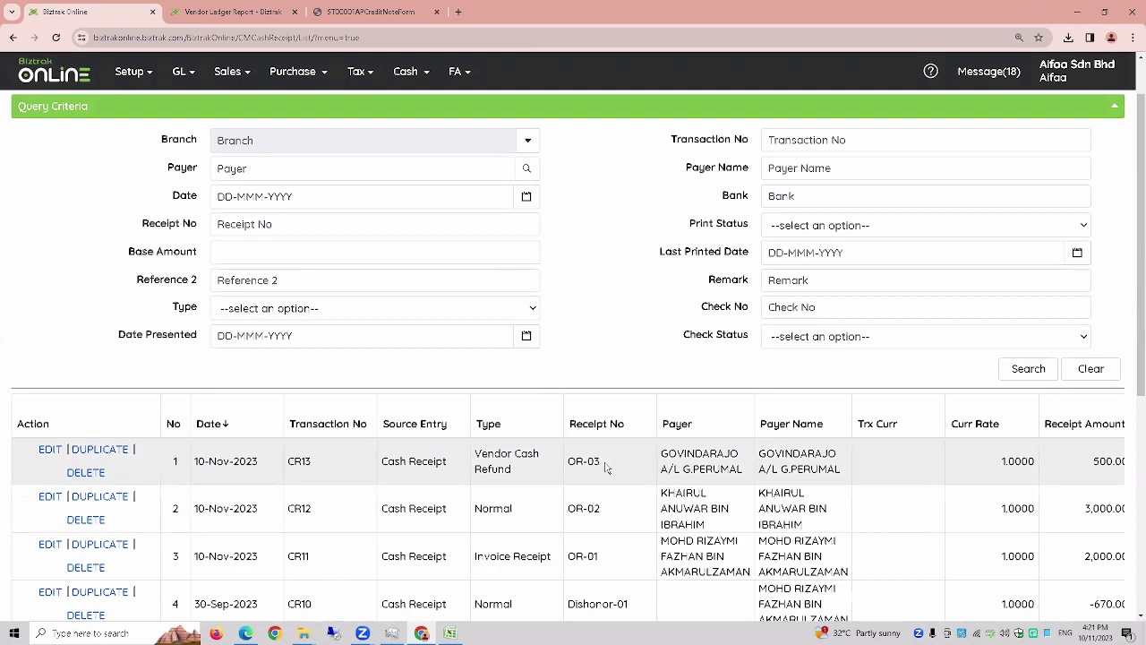
{"action": "scroll", "coordinate": [611, 468], "scroll_direction": "down", "scroll_amount": 1}
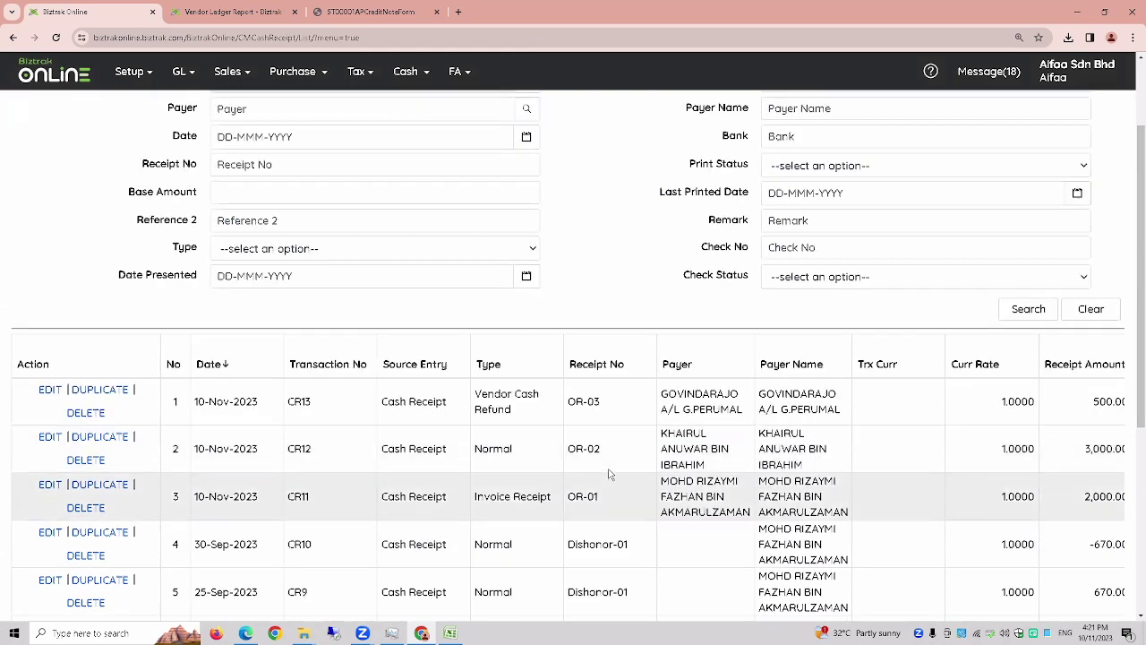
{"action": "left_click_drag", "start_coordinate": [612, 501], "coordinate": [563, 502]}
{"action": "key", "text": "ctrl+c"}
{"action": "left_click", "coordinate": [408, 77]}
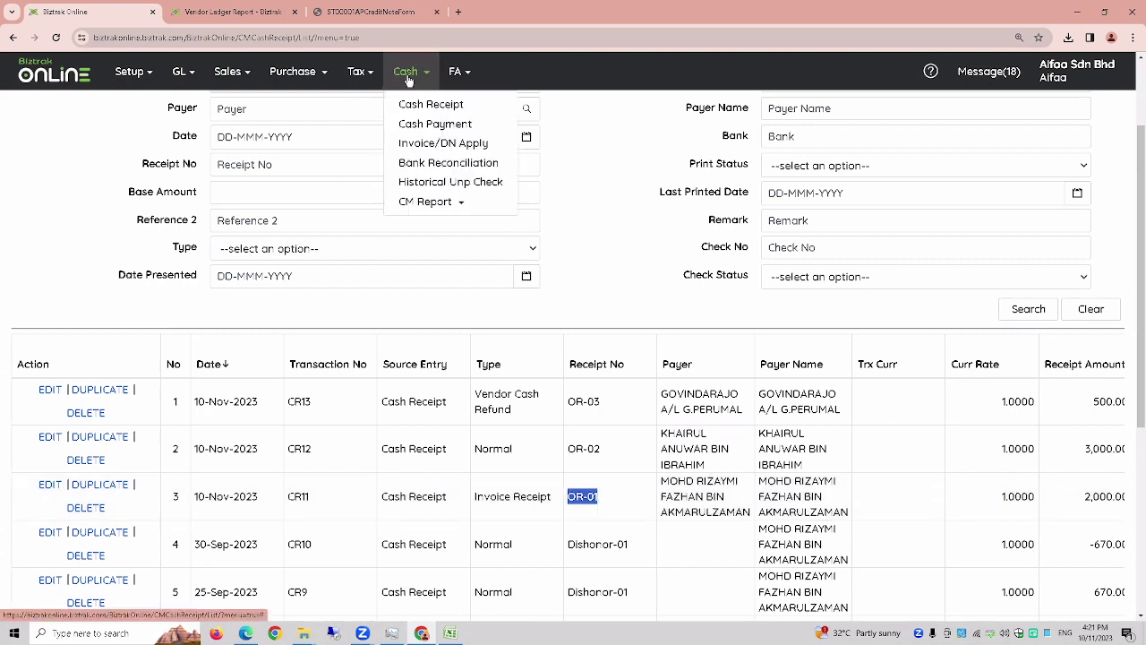
- In Invoice/DN Apply, set branch HQ Aifaa Sdn Bhd and pick the first listed party
{"action": "left_click", "coordinate": [436, 148]}
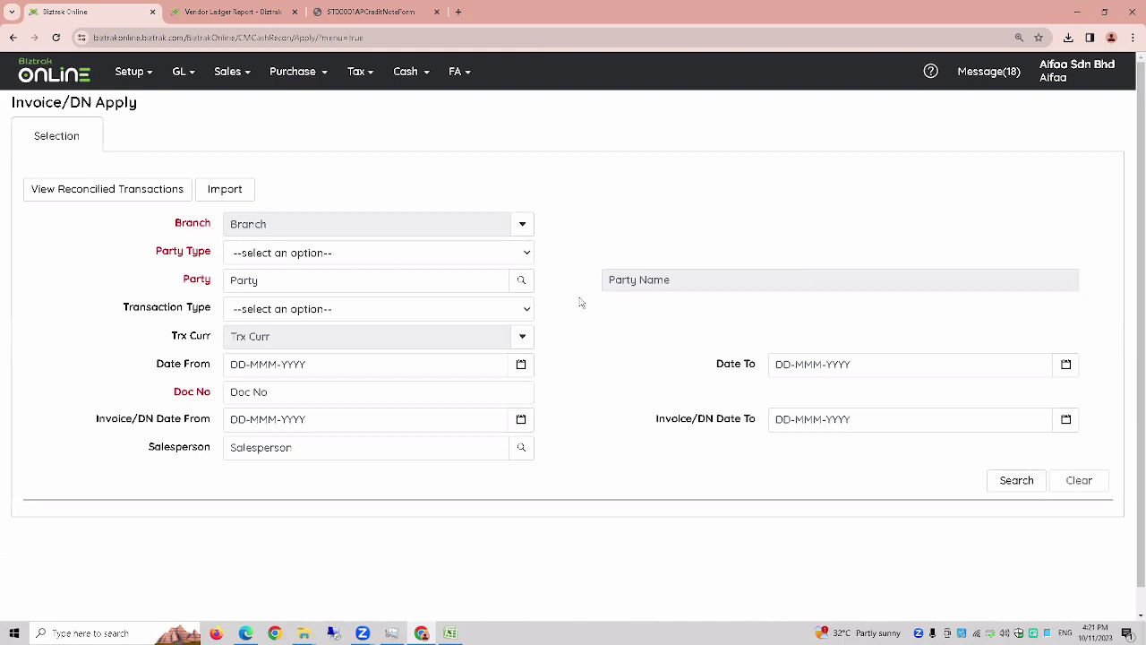
{"action": "left_click", "coordinate": [523, 225]}
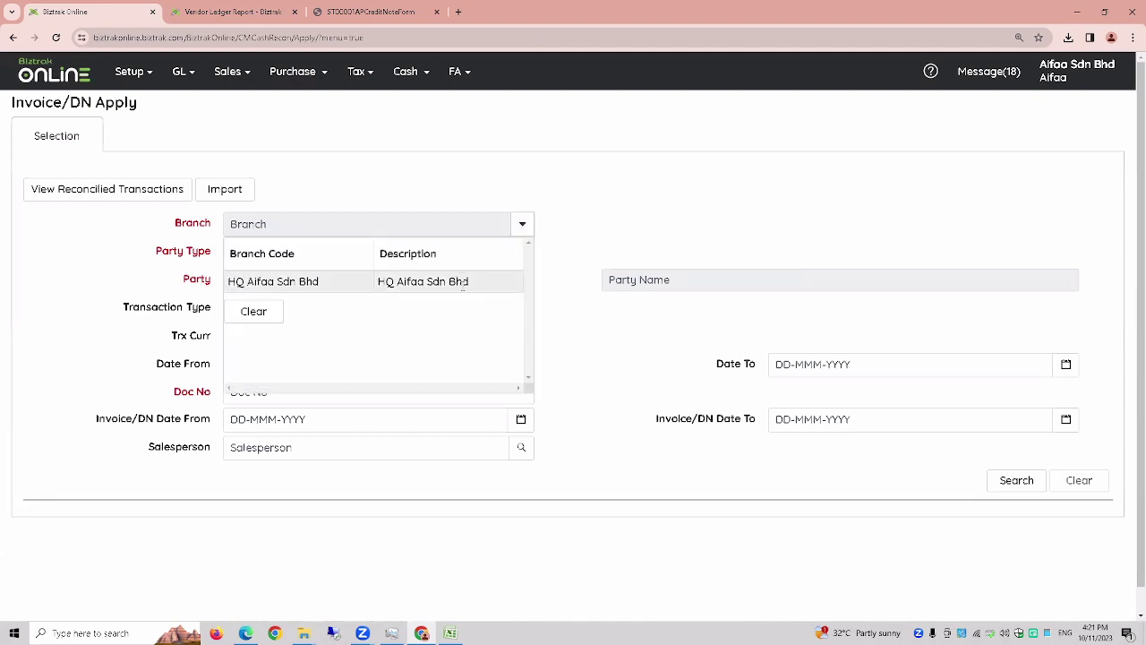
{"action": "left_click", "coordinate": [462, 283]}
{"action": "left_click", "coordinate": [532, 256]}
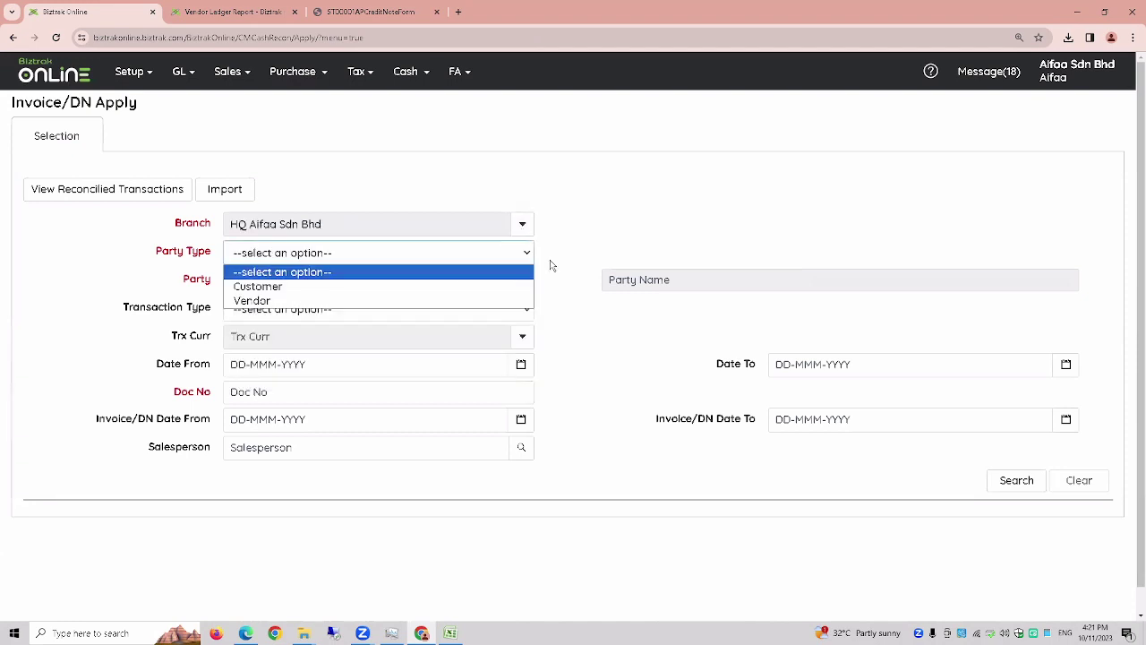
{"action": "left_click", "coordinate": [474, 302]}
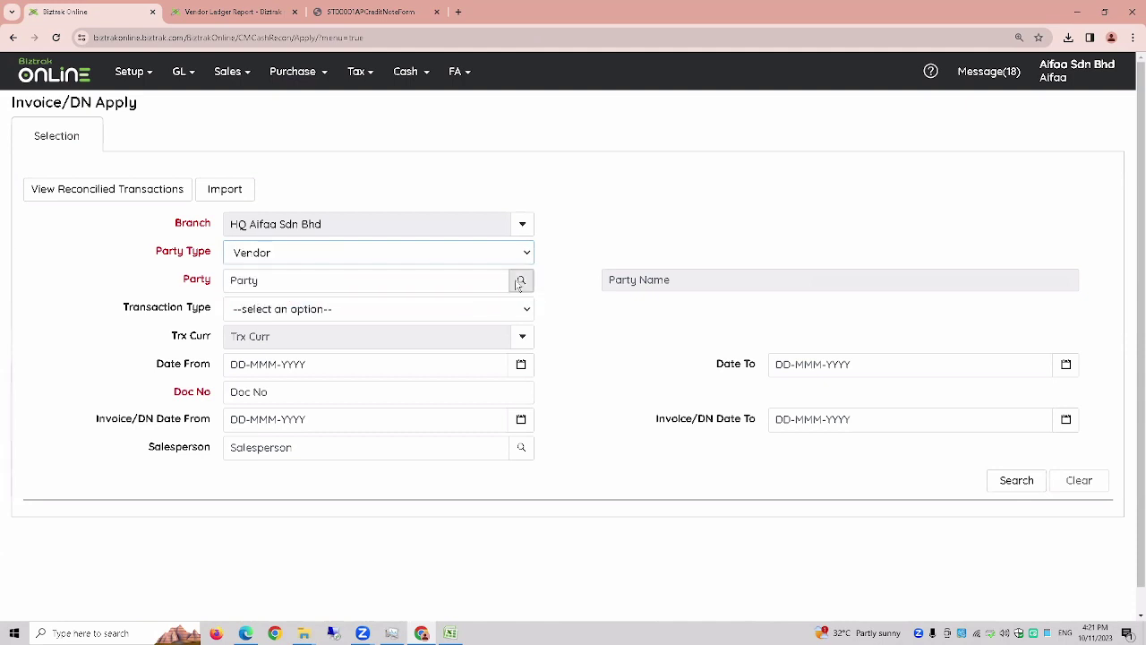
{"action": "left_click", "coordinate": [522, 281]}
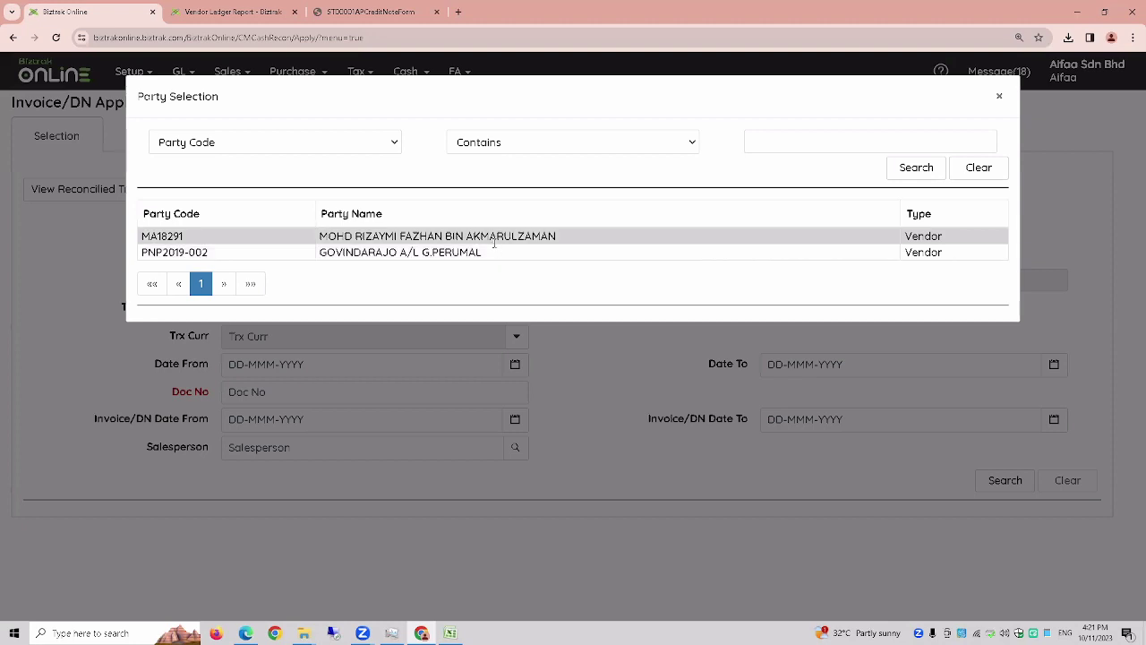
{"action": "left_click", "coordinate": [496, 238]}
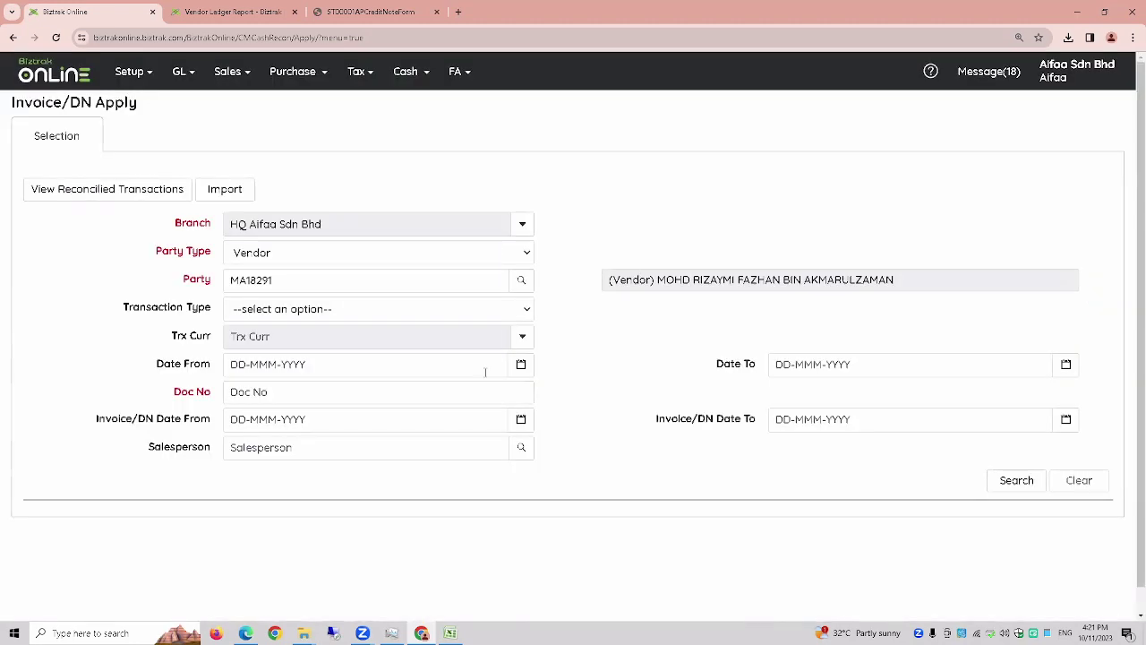
- Fill Doc No OR-01, change party type to Customer, and search for its open items
{"action": "left_click", "coordinate": [266, 391]}
{"action": "key", "text": "ctrl+v"}
{"action": "left_click", "coordinate": [256, 392]}
{"action": "key", "text": "BackSpace"}
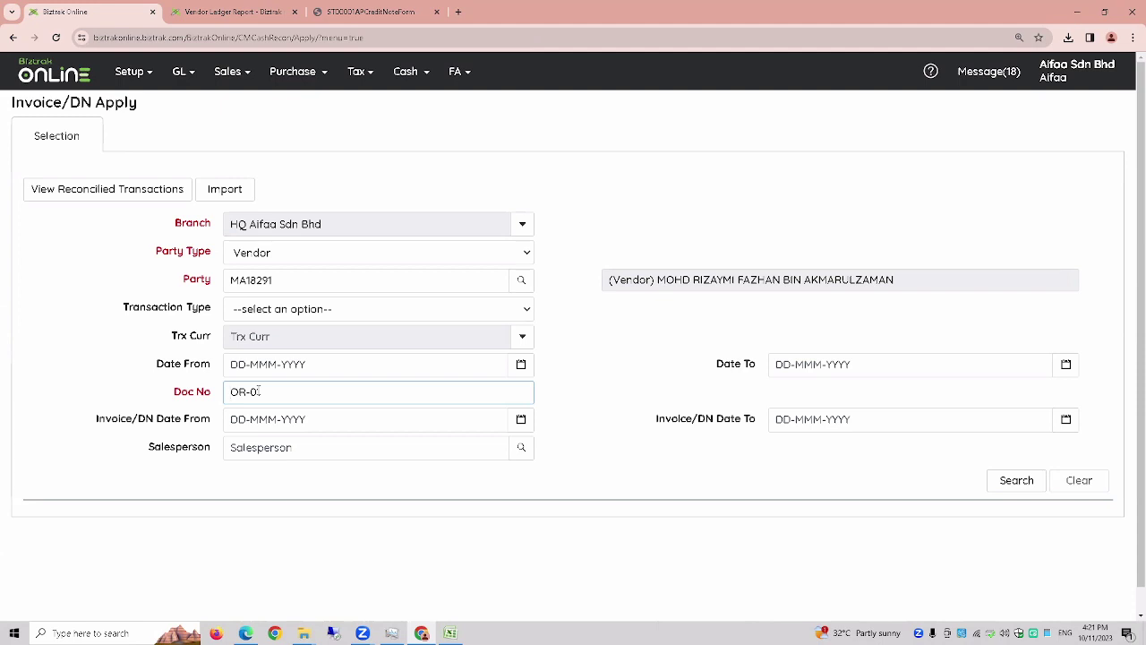
{"action": "left_click", "coordinate": [275, 260]}
{"action": "left_click", "coordinate": [274, 285]}
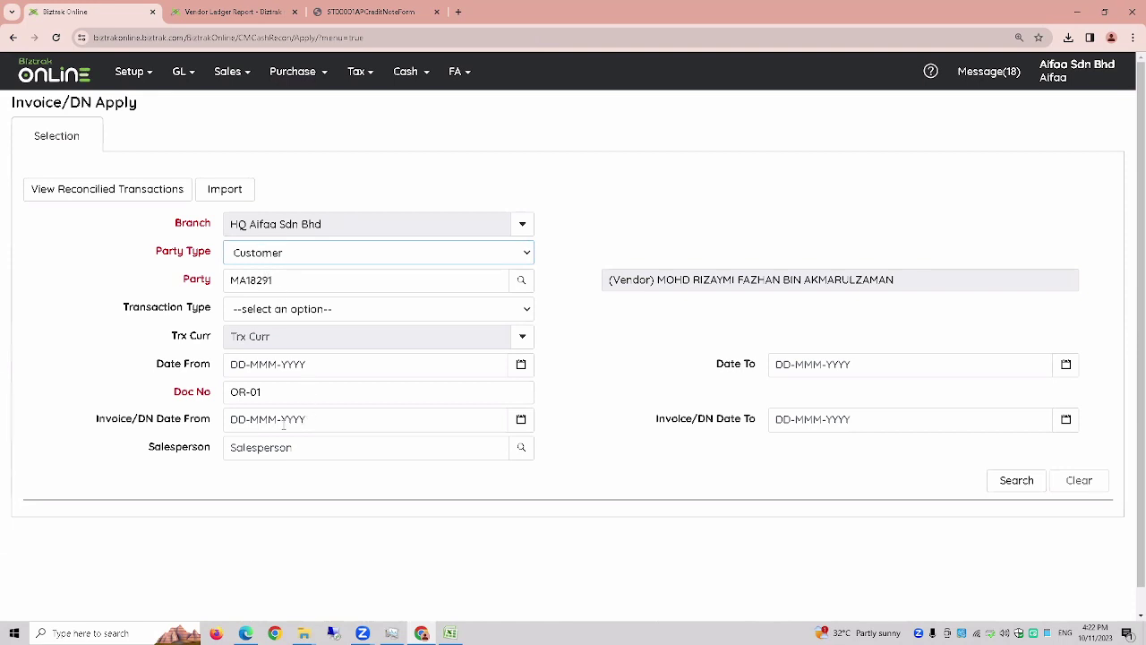
{"action": "left_click_drag", "start_coordinate": [272, 392], "coordinate": [232, 398]}
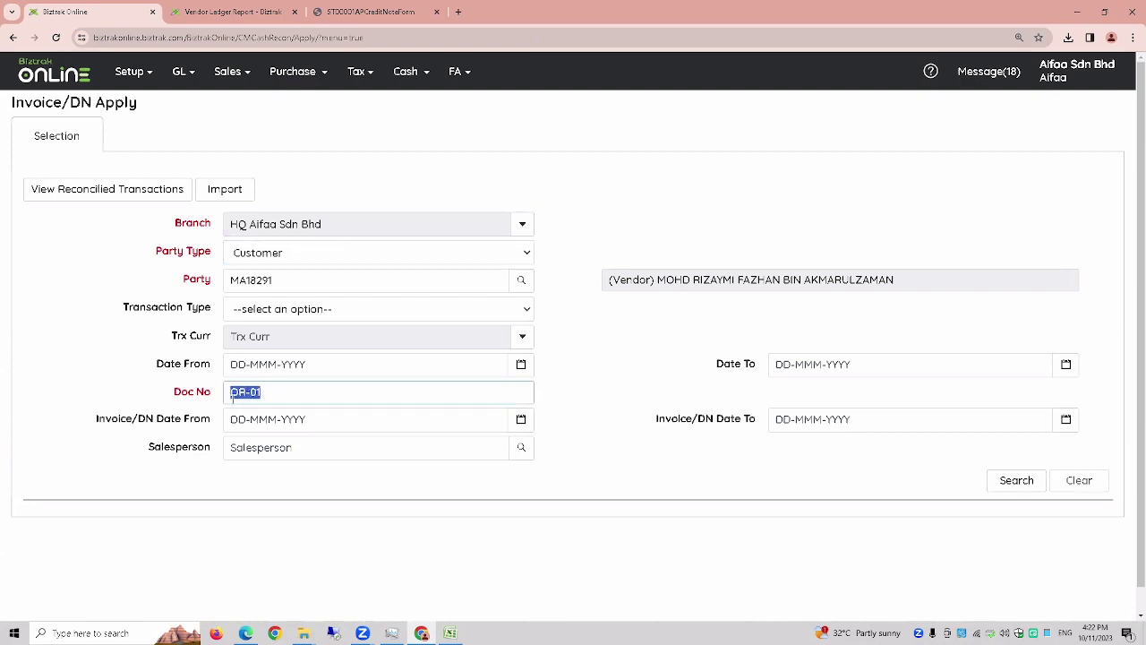
{"action": "left_click", "coordinate": [1014, 480]}
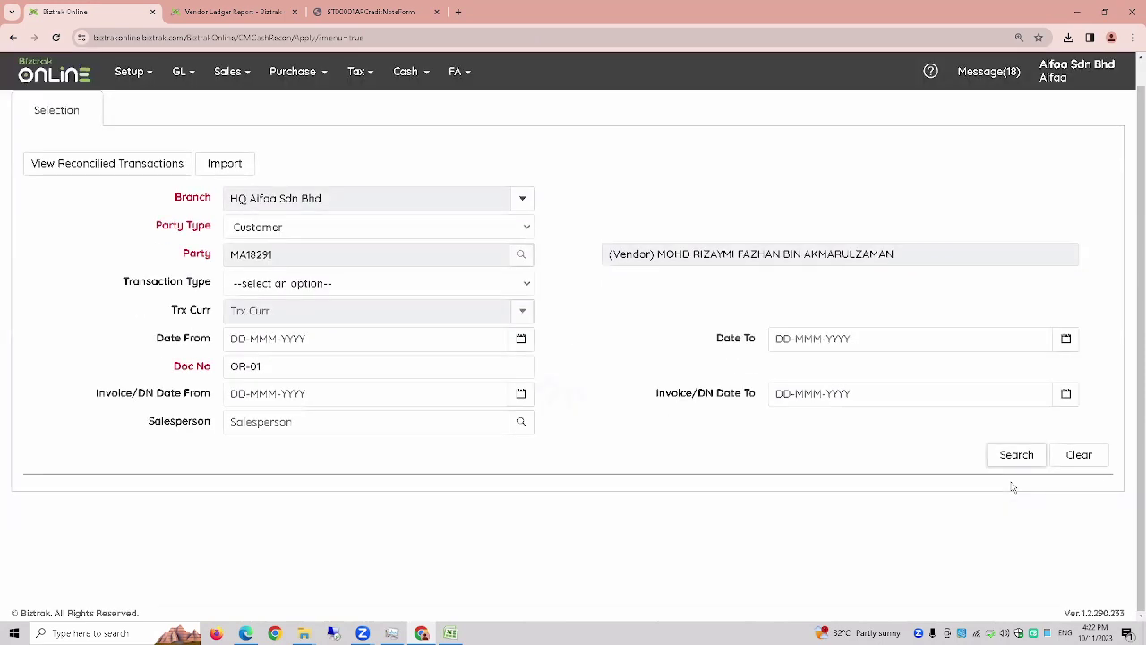
{"action": "scroll", "coordinate": [546, 485], "scroll_direction": "up", "scroll_amount": 2}
- At 100% zoom, review OR-01's 2000.00 and the DC1 300.00 and SJ5 5000.00 applied amounts
{"action": "scroll", "coordinate": [546, 485], "scroll_direction": "down", "scroll_amount": 2}
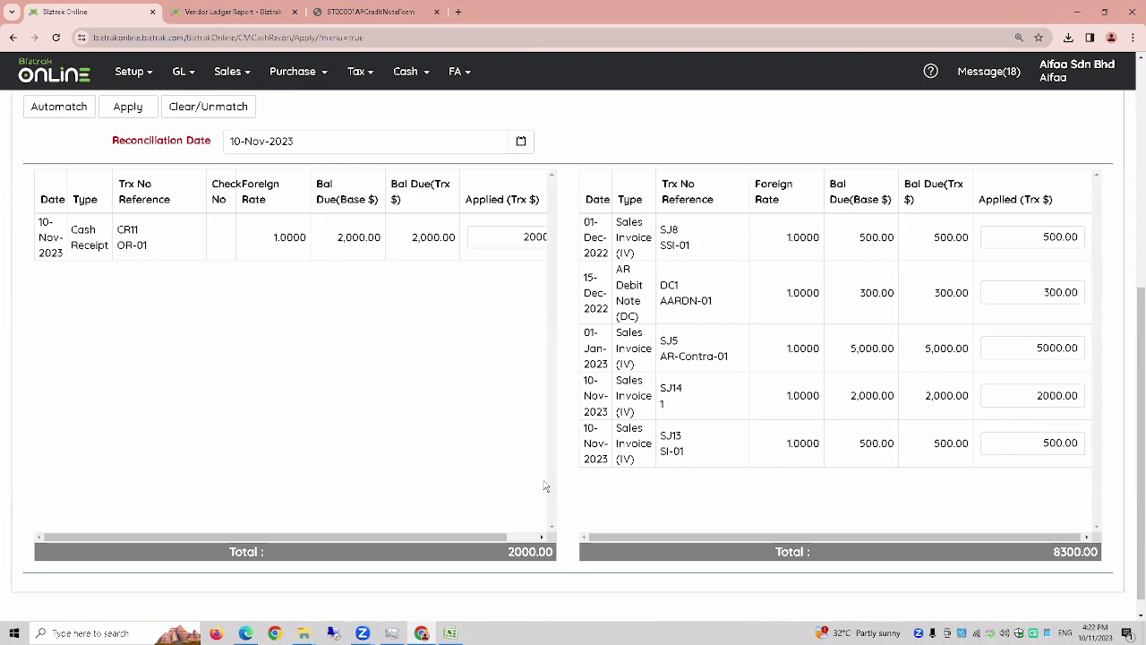
{"action": "scroll", "coordinate": [545, 486], "scroll_direction": "up", "scroll_amount": 5}
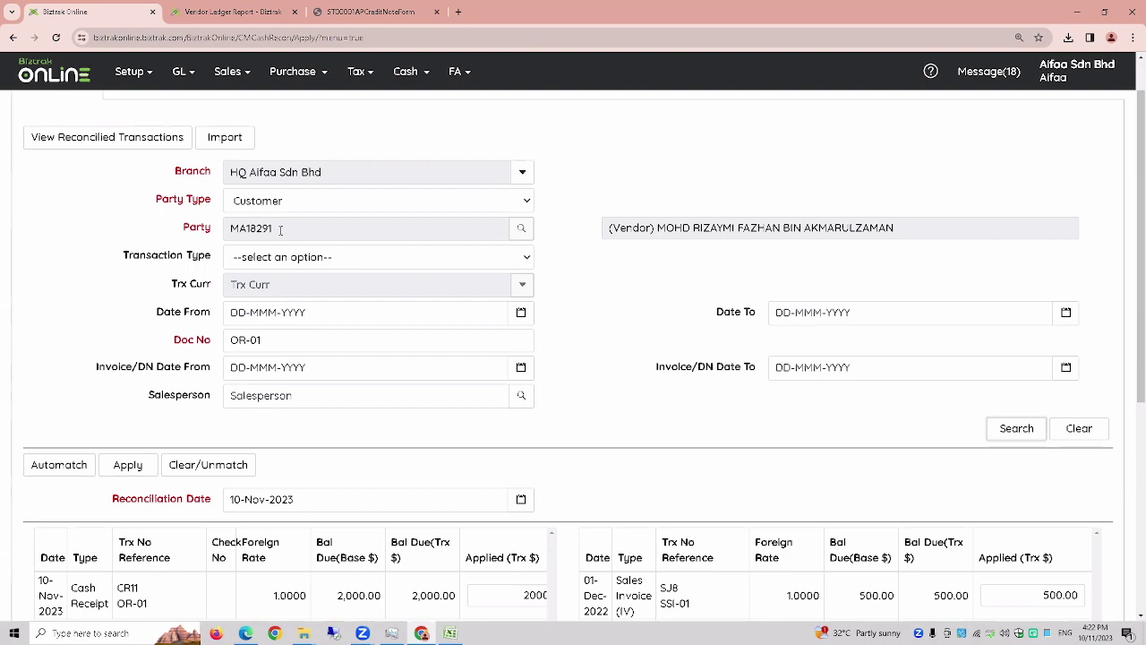
{"action": "scroll", "coordinate": [281, 229], "scroll_direction": "down", "scroll_amount": 5}
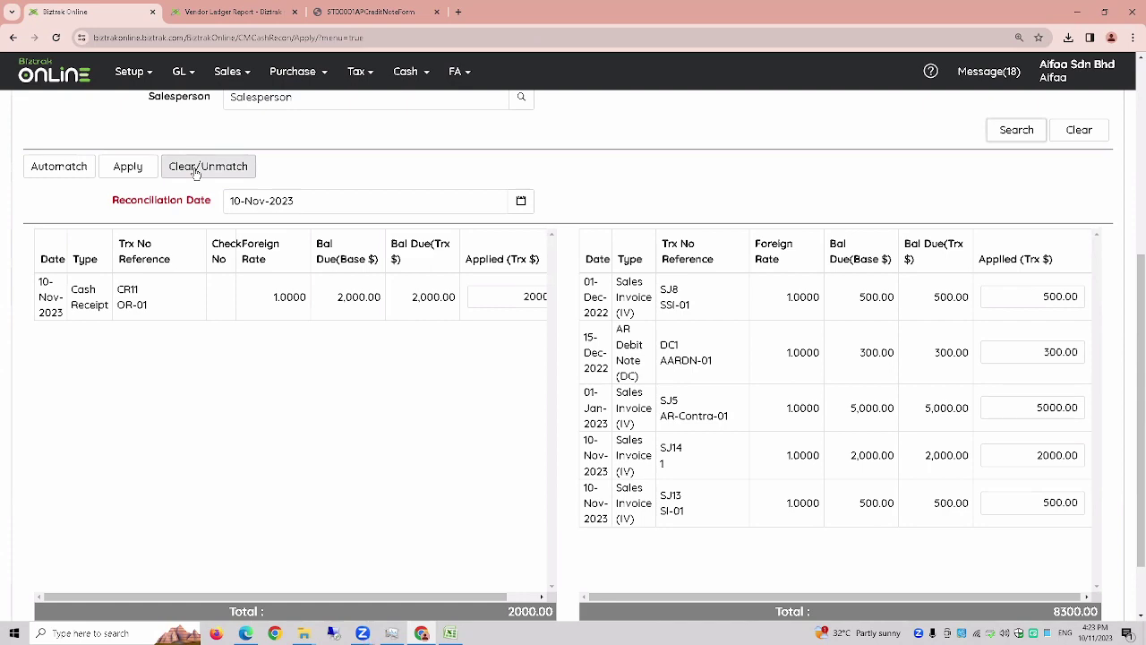
{"action": "key", "text": "ctrl+0"}
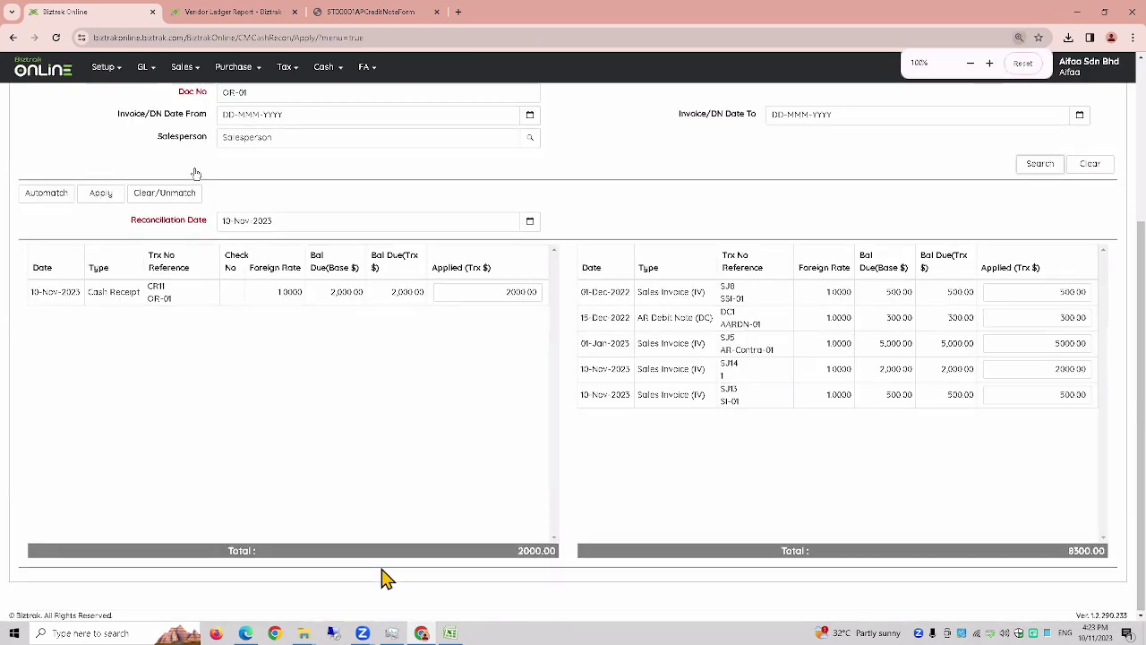
{"action": "scroll", "coordinate": [381, 578], "scroll_direction": "up", "scroll_amount": 1}
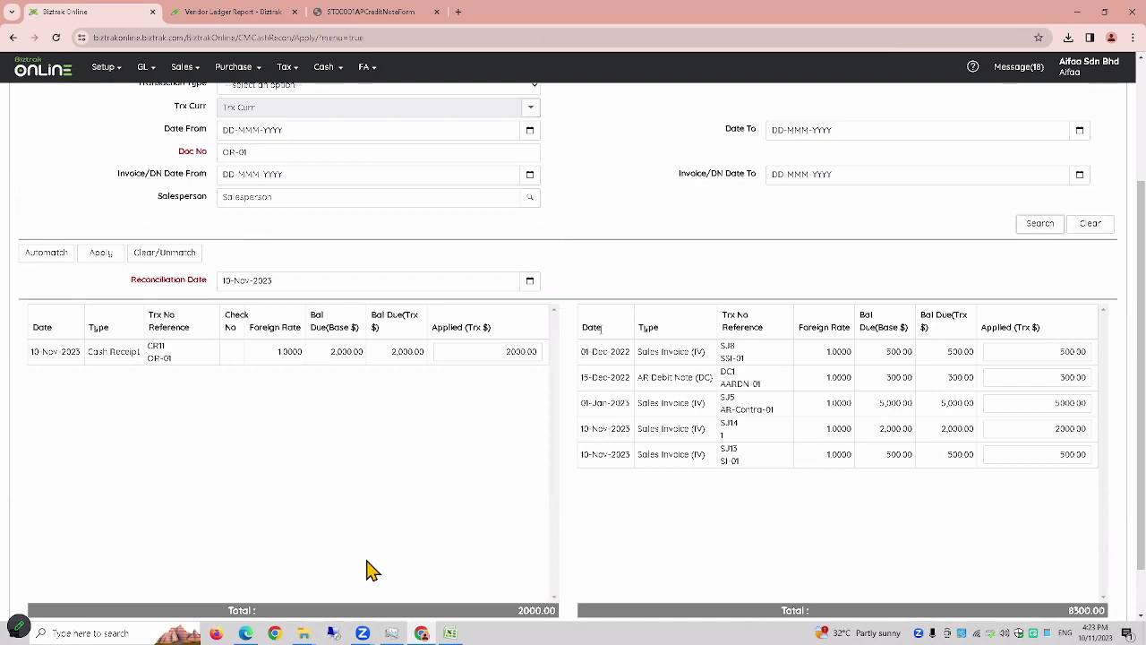
{"action": "double_click", "coordinate": [524, 351]}
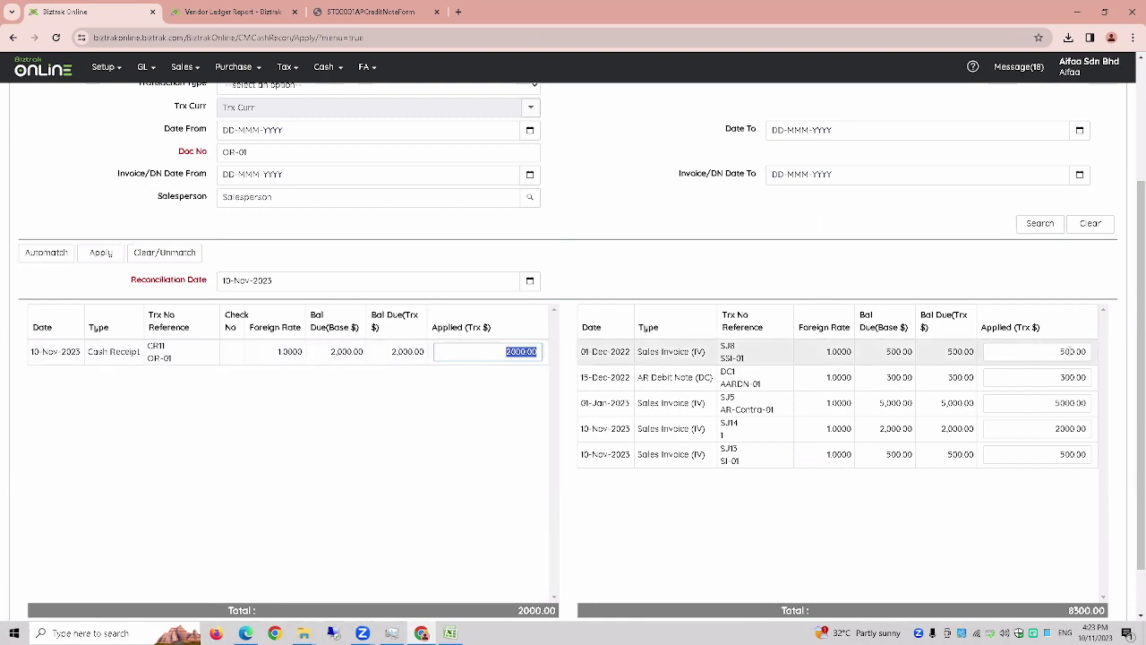
{"action": "scroll", "coordinate": [1049, 352], "scroll_direction": "down", "scroll_amount": 1}
{"action": "double_click", "coordinate": [1084, 315]}
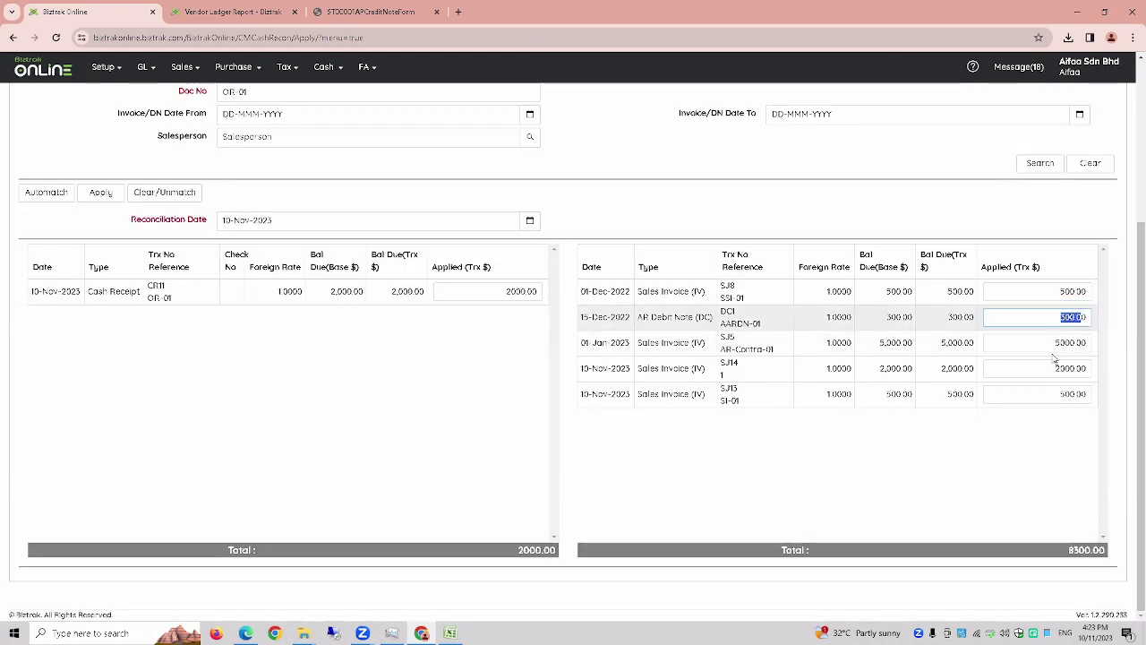
{"action": "double_click", "coordinate": [1067, 342]}
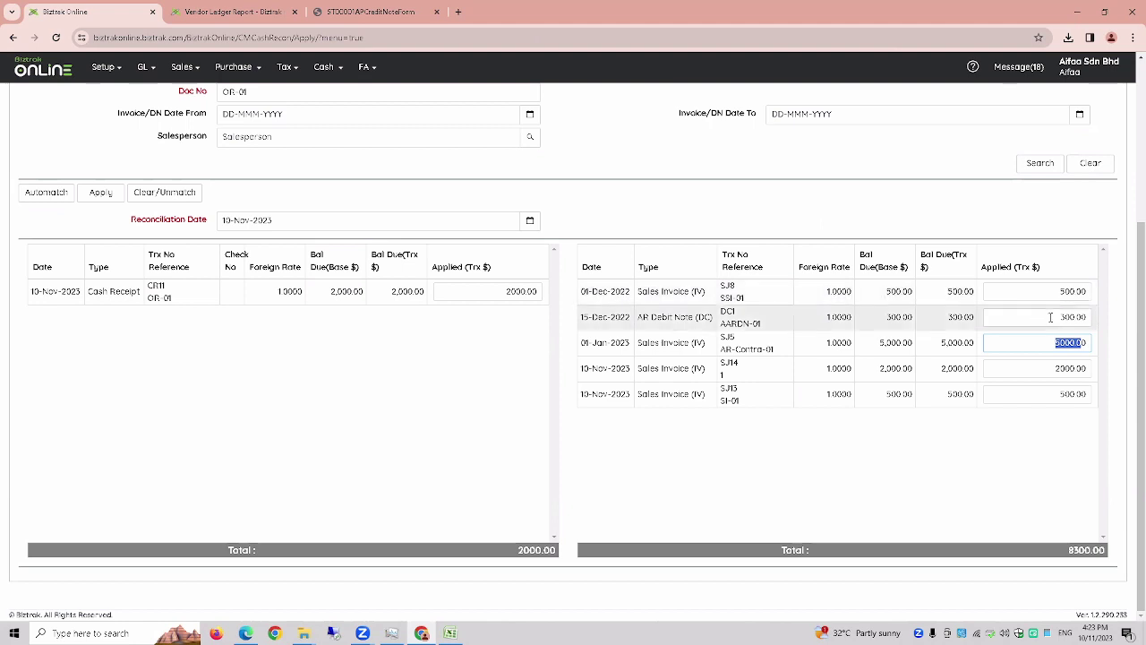
- Delete the applied amounts on invoices SJ14 (2000.00) and SJ13 (500.00)
{"action": "left_click", "coordinate": [1090, 317]}
{"action": "left_click", "coordinate": [1079, 342]}
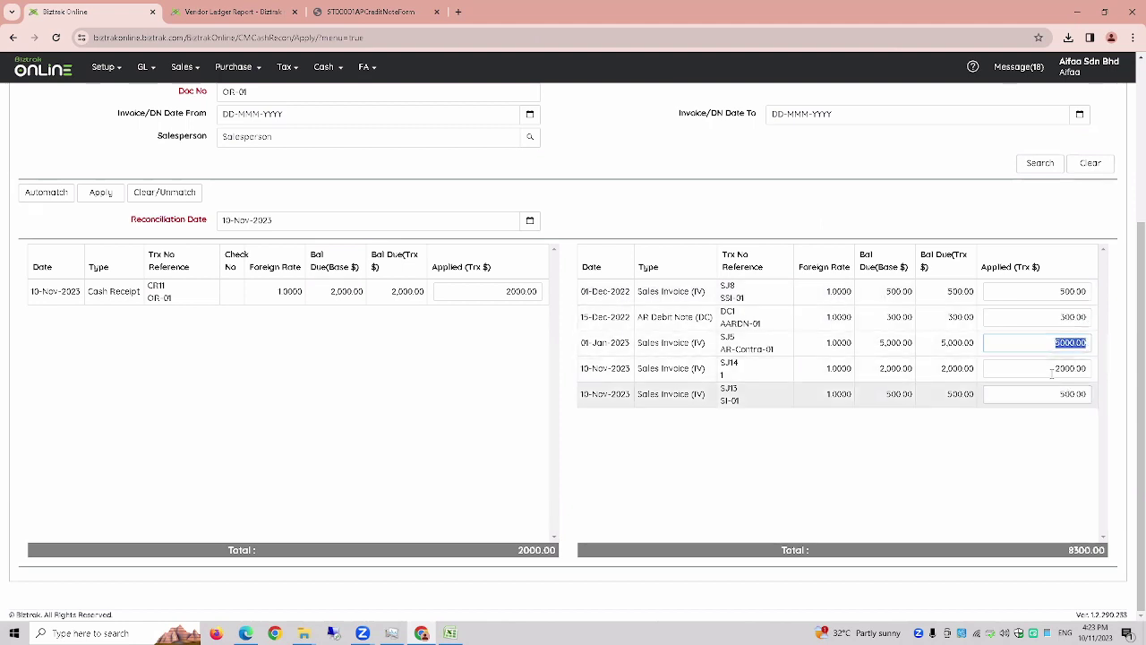
{"action": "left_click", "coordinate": [1075, 367]}
{"action": "left_click", "coordinate": [1074, 367]}
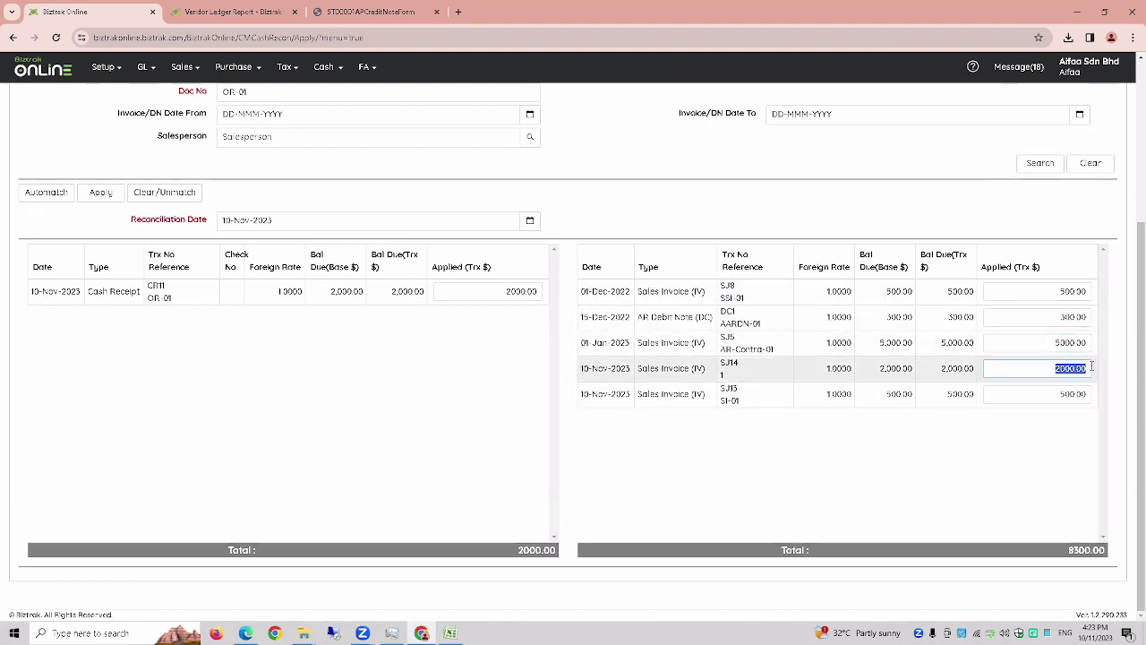
{"action": "key", "text": "BackSpace"}
{"action": "left_click", "coordinate": [1074, 394]}
{"action": "key", "text": "BackSpace"}
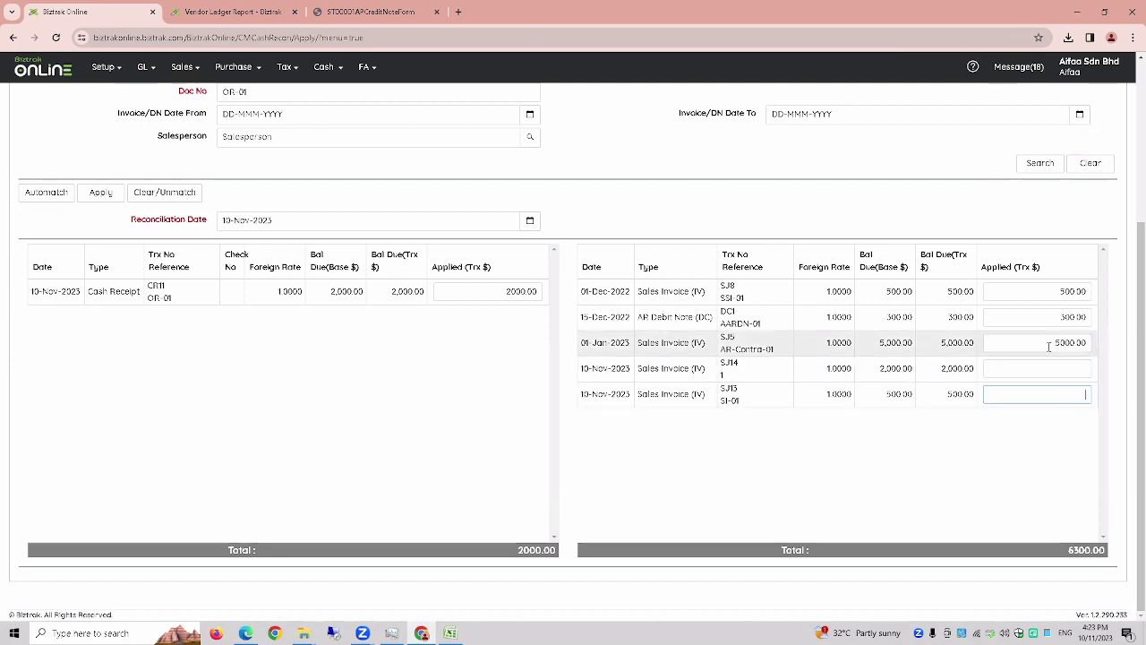
- Clear/Unmatch all amounts, then enter 500 as applied for the receipt and invoice SJ8
{"action": "left_click", "coordinate": [187, 203]}
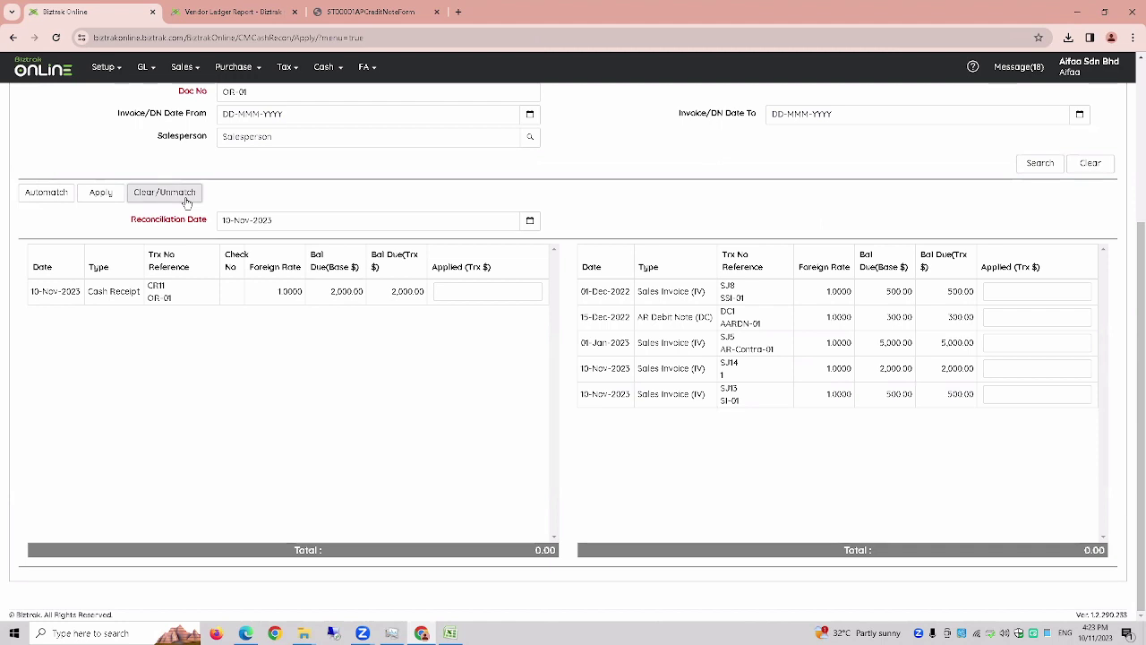
{"action": "left_click", "coordinate": [504, 290]}
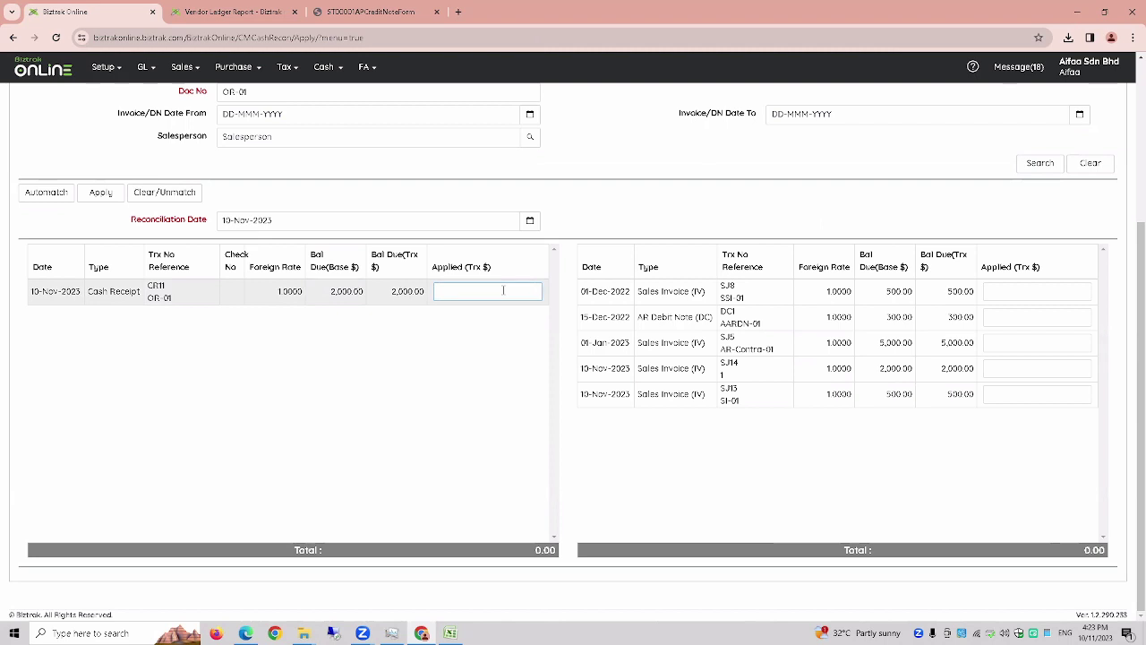
{"action": "type", "text": "500"}
{"action": "left_click", "coordinate": [1067, 290]}
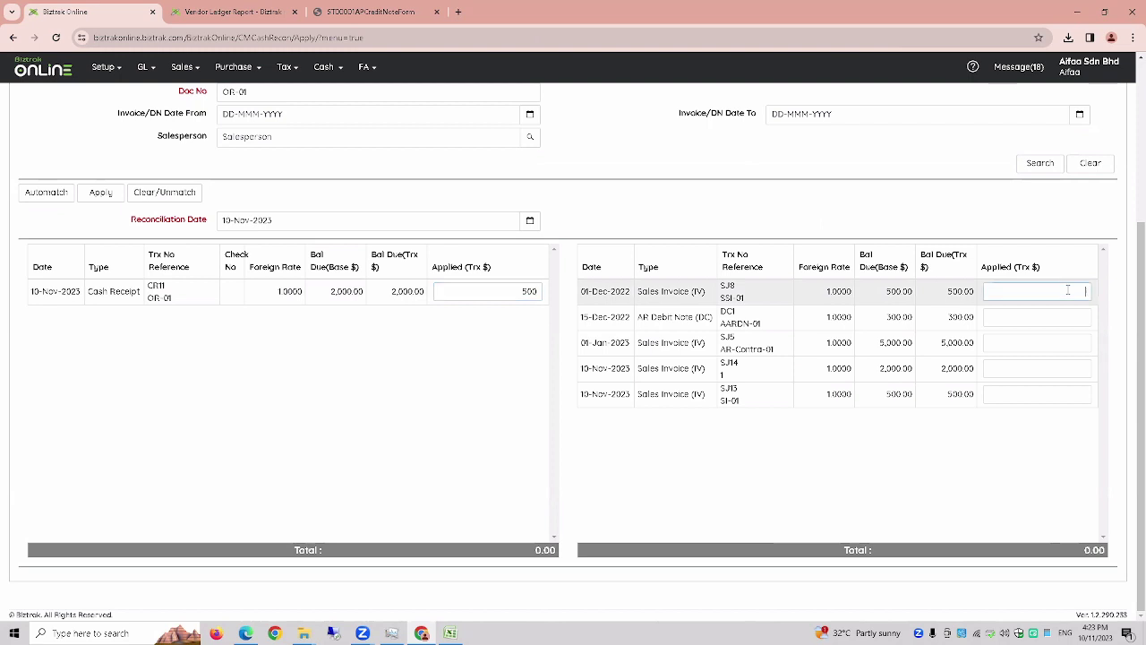
{"action": "type", "text": "500"}
{"action": "key", "text": "Tab"}
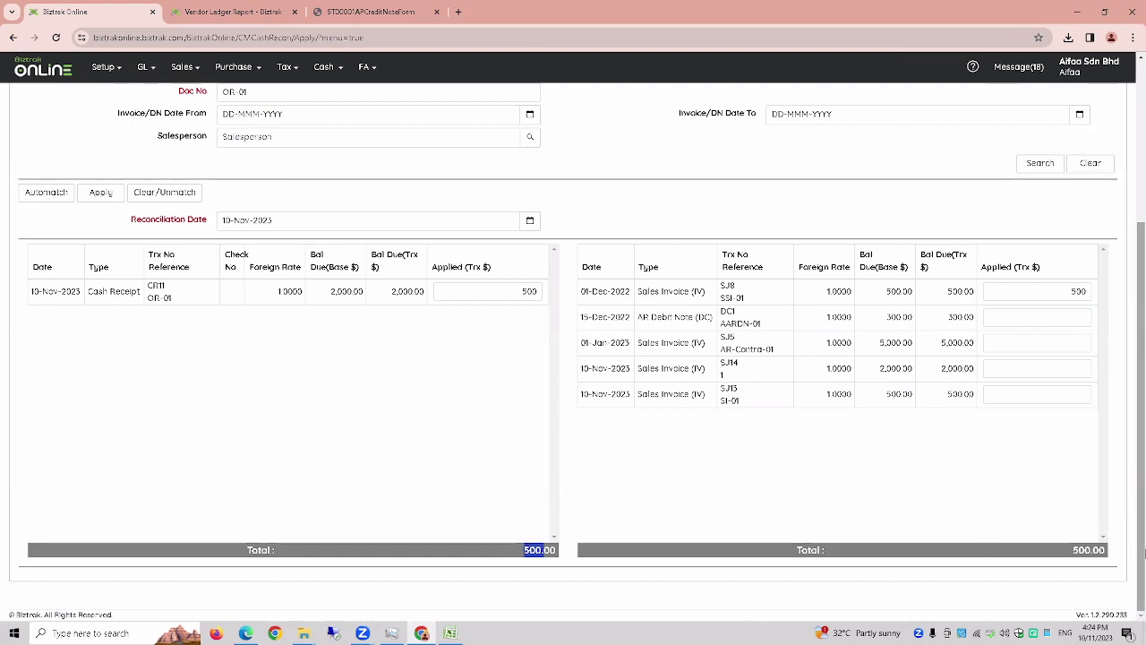
{"action": "left_click_drag", "start_coordinate": [1073, 550], "coordinate": [1105, 550]}
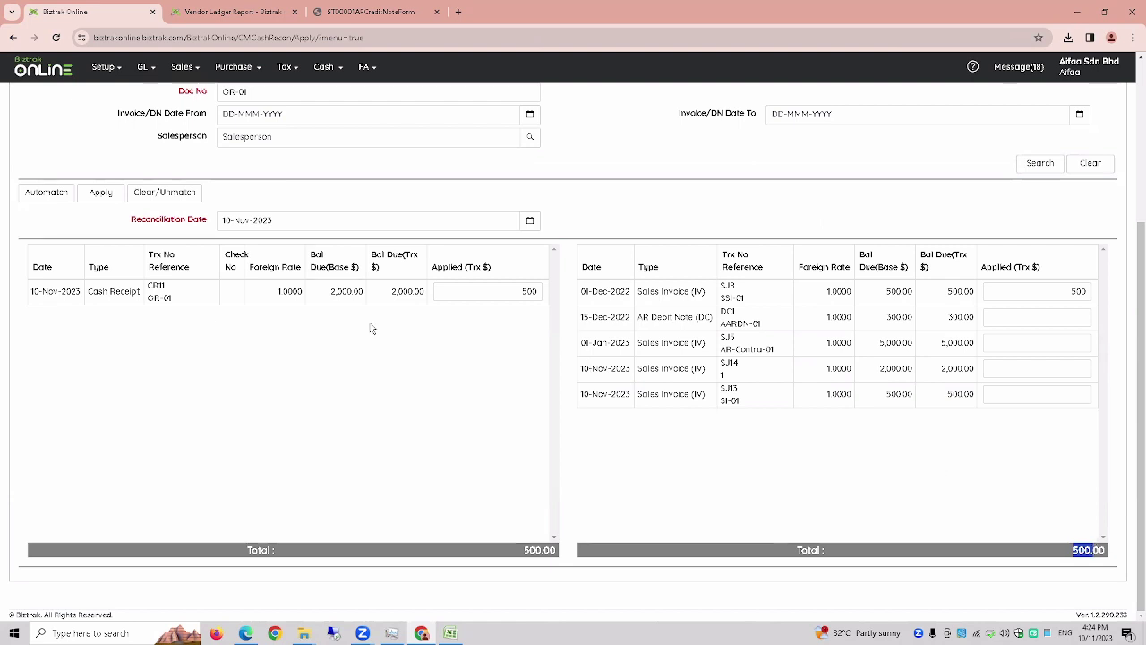
- Try Automatch, reset, re-enter 300 for the receipt and 500 for SJ8, and apply
{"action": "left_click", "coordinate": [46, 192]}
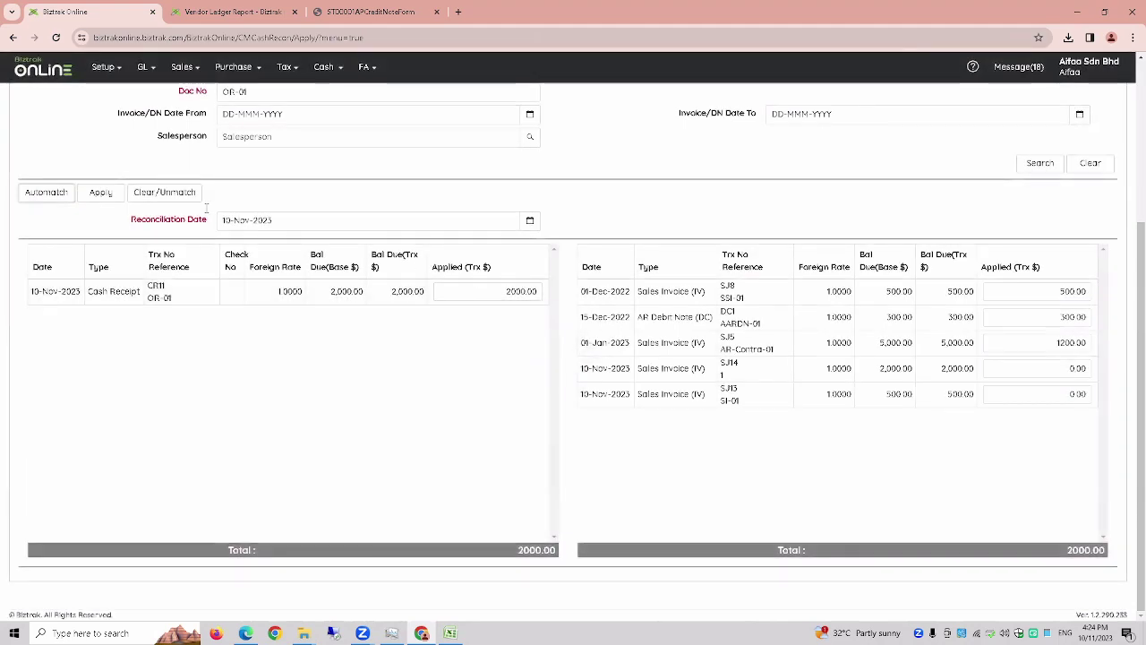
{"action": "left_click", "coordinate": [117, 192]}
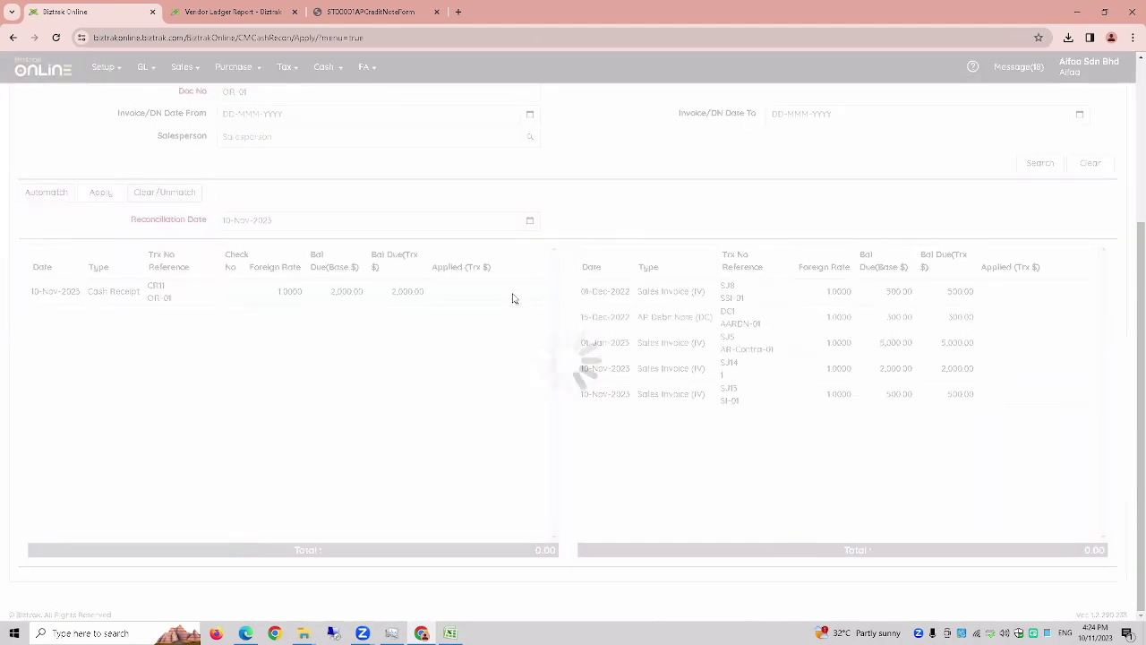
{"action": "left_click", "coordinate": [514, 291]}
{"action": "type", "text": "300"}
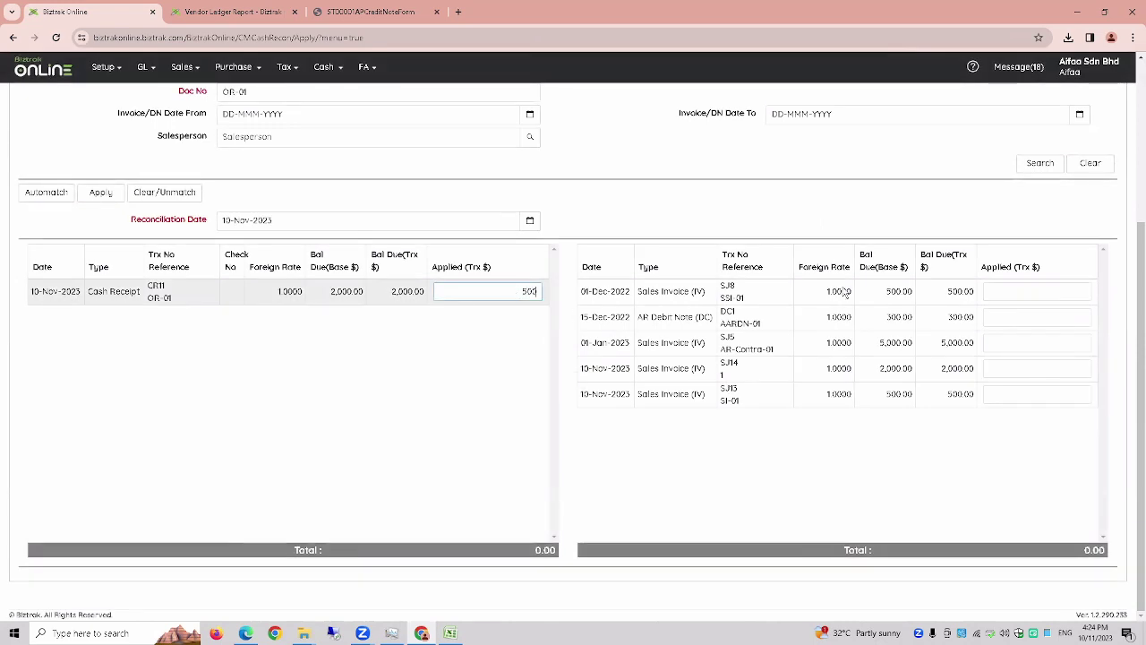
{"action": "left_click", "coordinate": [1005, 290]}
{"action": "type", "text": "500"}
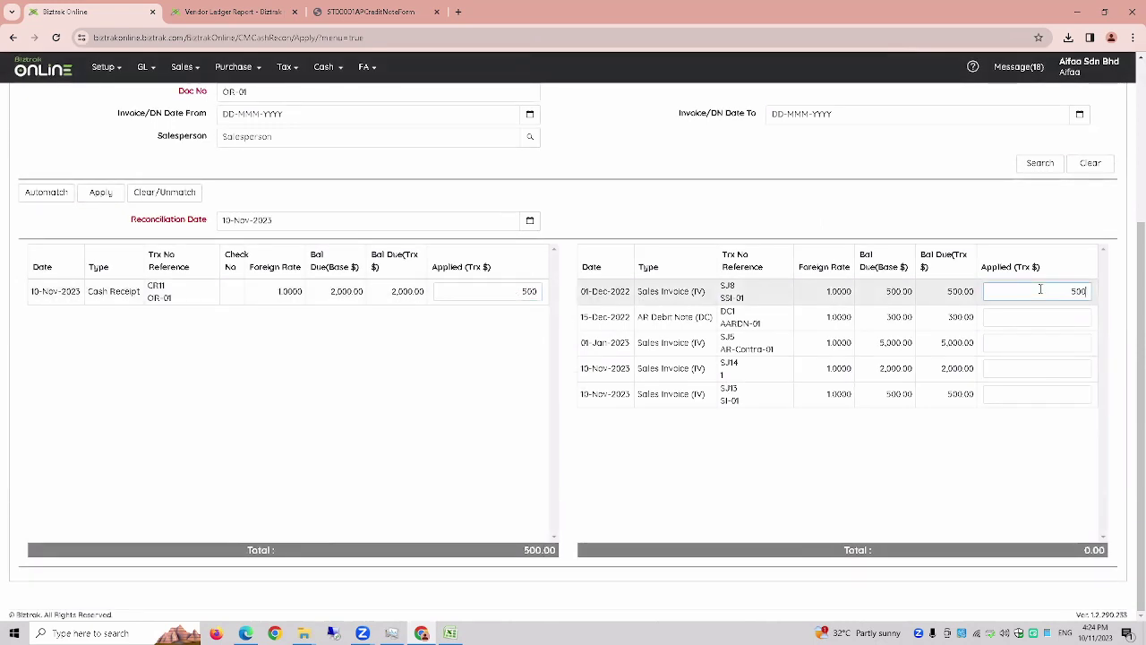
{"action": "key", "text": "Tab"}
{"action": "left_click", "coordinate": [101, 194]}
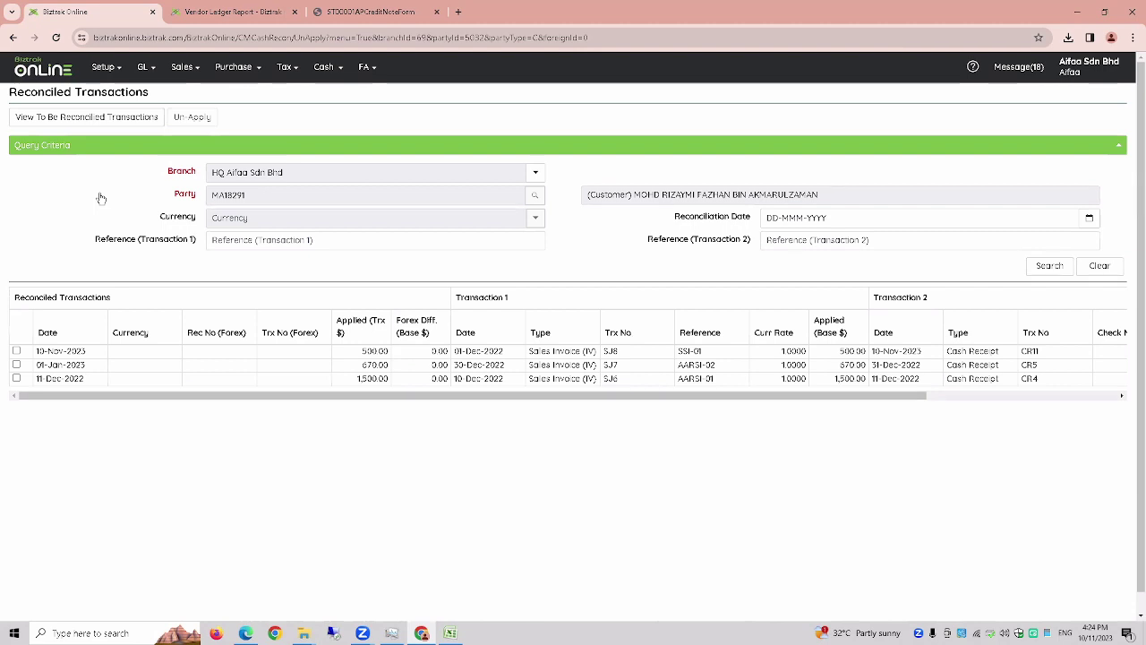
- At 110% zoom, inspect the SJ8–OR-01 reconciled row: Cash Receipt, Sales Invoice, SSI-01, 500.00
{"action": "left_click_drag", "start_coordinate": [296, 398], "coordinate": [537, 397]}
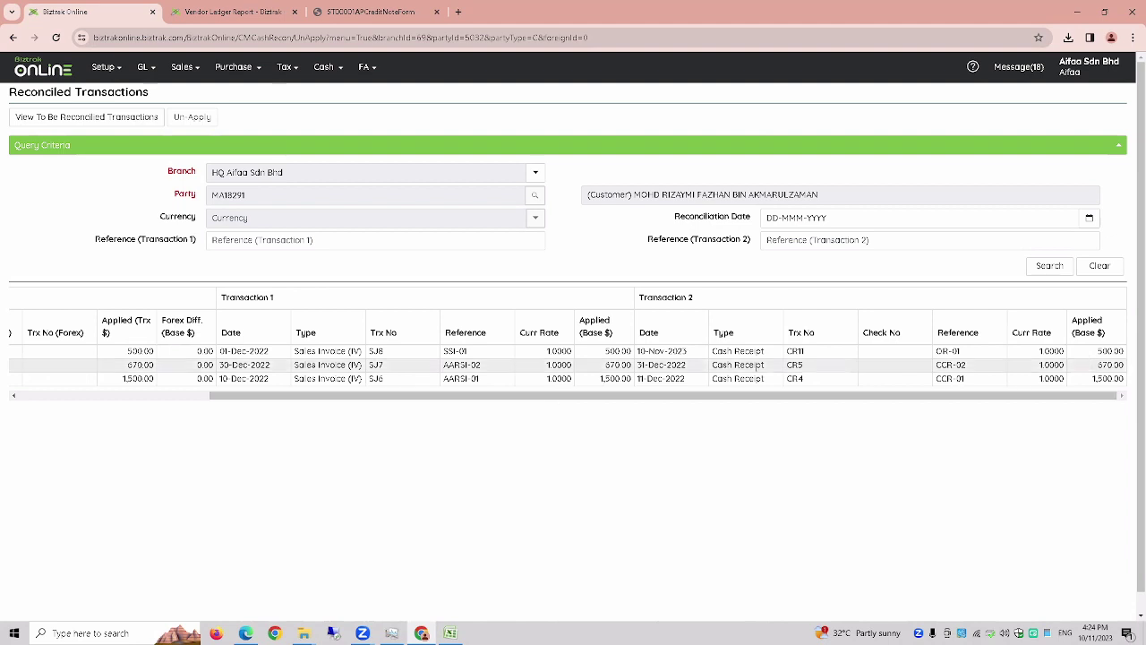
{"action": "left_click_drag", "start_coordinate": [768, 353], "coordinate": [713, 362]}
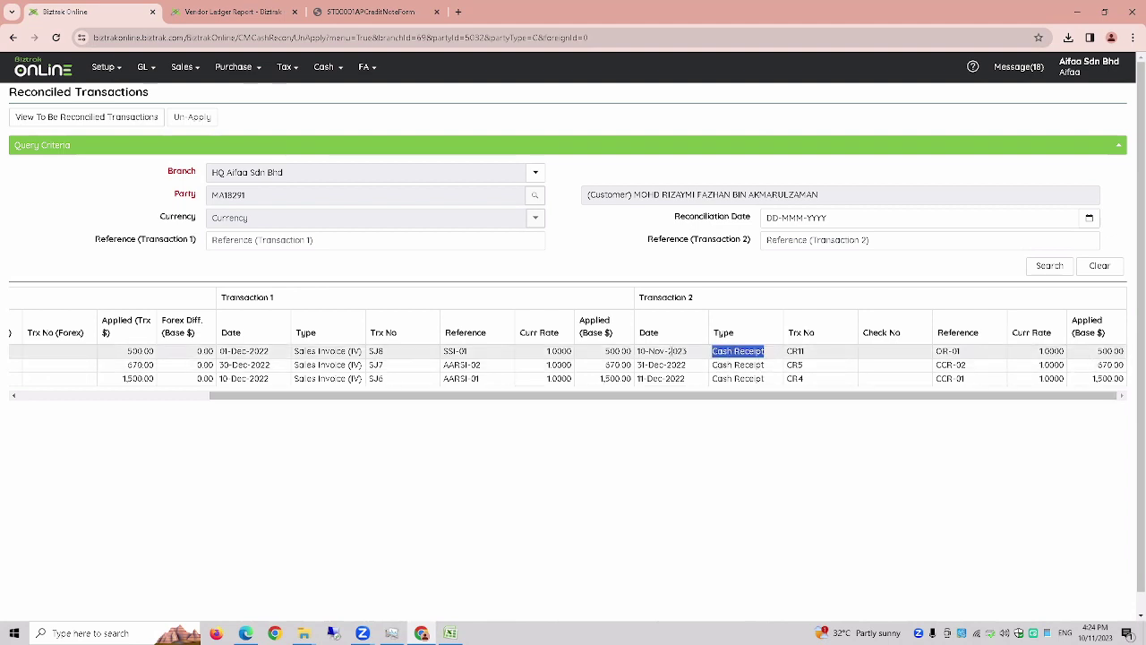
{"action": "left_click_drag", "start_coordinate": [563, 403], "coordinate": [600, 400]}
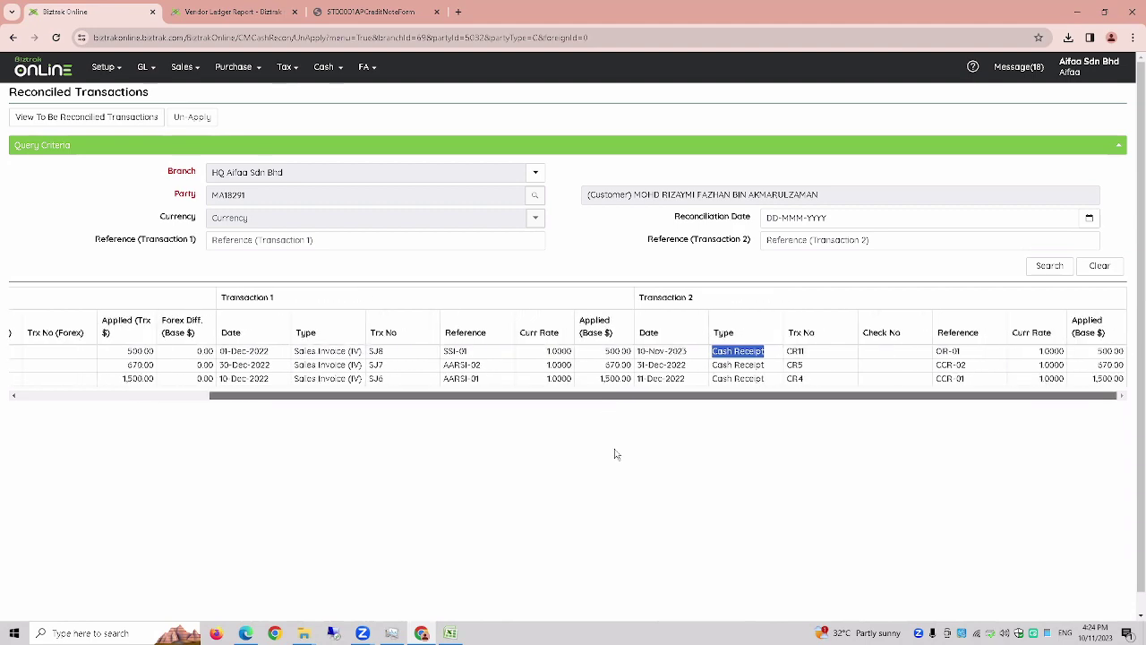
{"action": "key", "text": "ctrl+plus"}
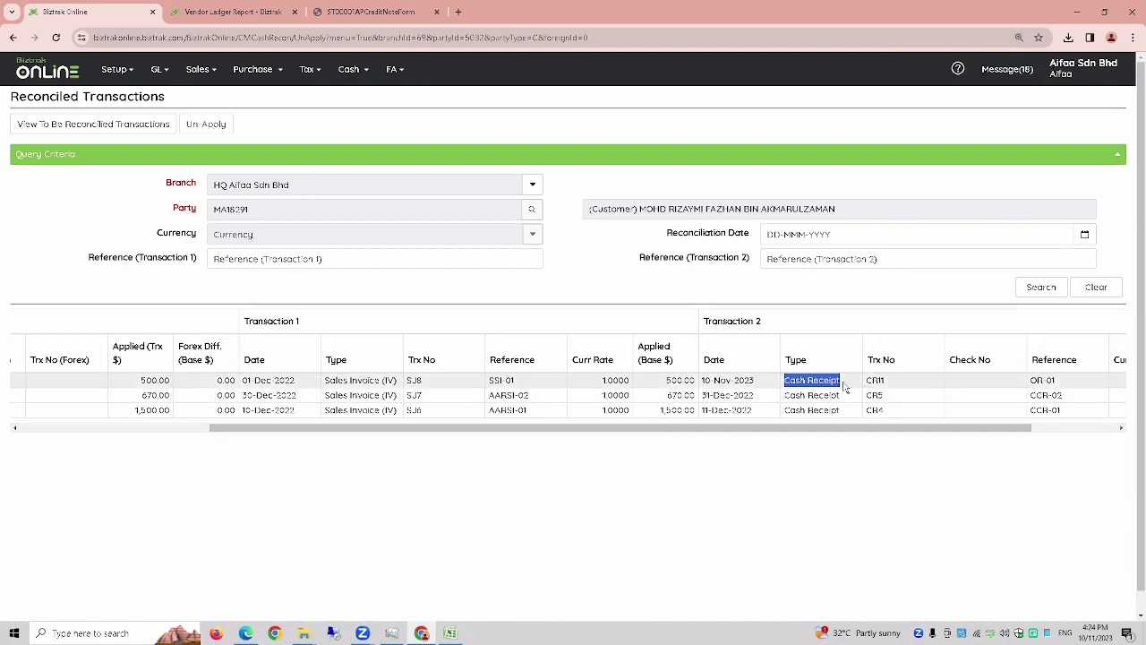
{"action": "left_click_drag", "start_coordinate": [1066, 382], "coordinate": [1032, 382]}
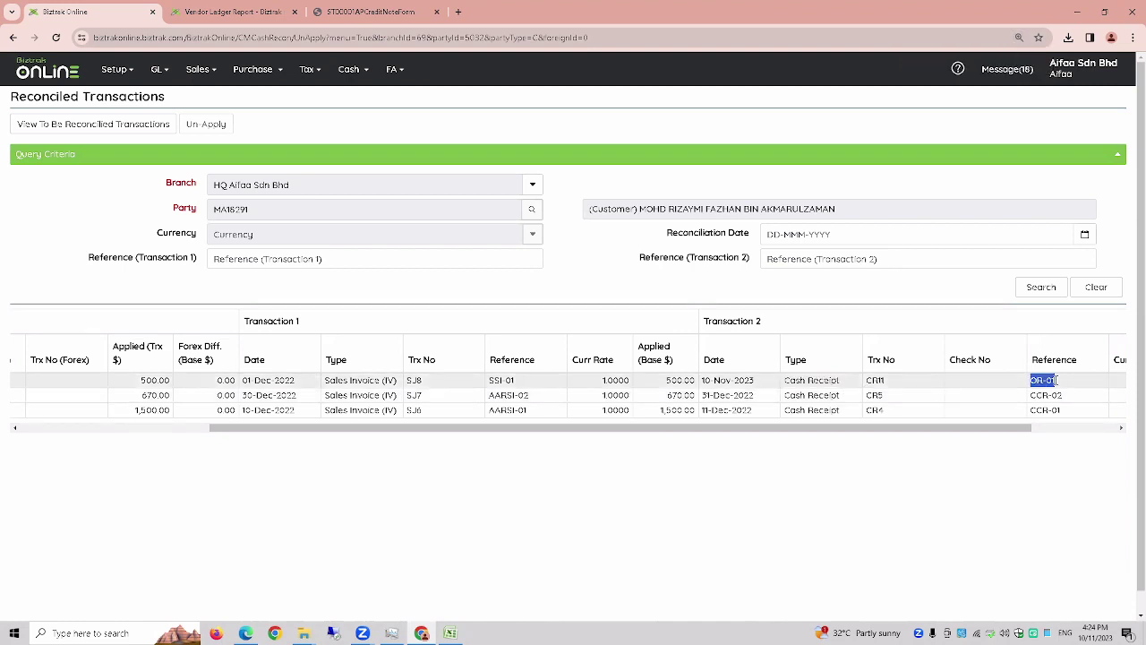
{"action": "left_click_drag", "start_coordinate": [400, 381], "coordinate": [323, 381]}
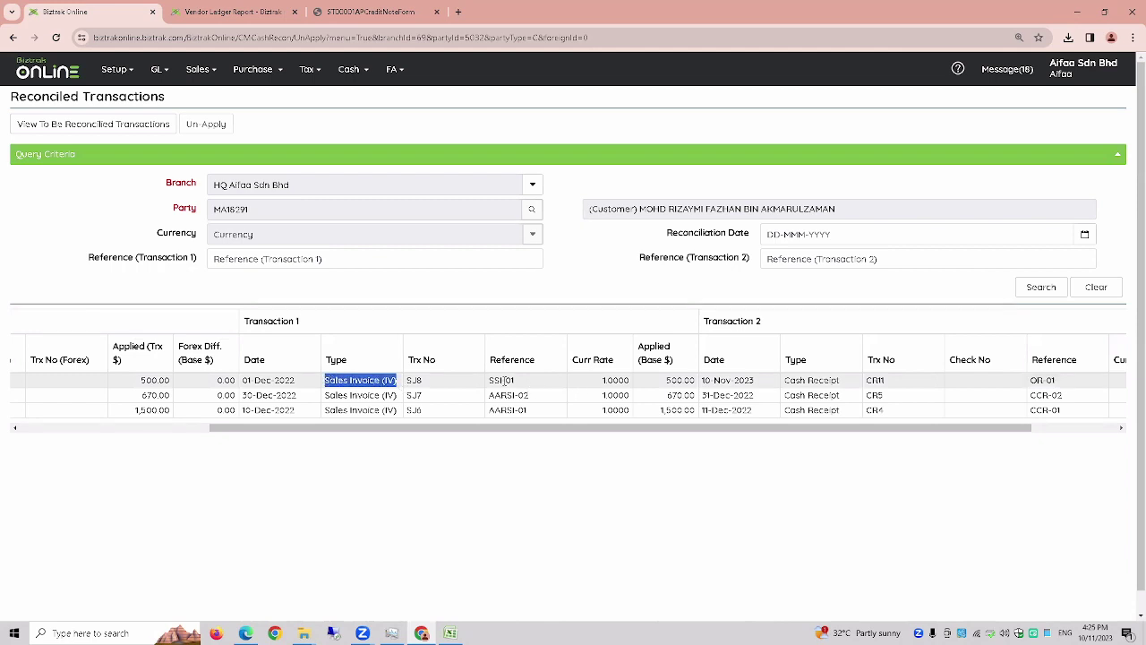
{"action": "left_click", "coordinate": [517, 386]}
{"action": "left_click_drag", "start_coordinate": [516, 385], "coordinate": [488, 386]}
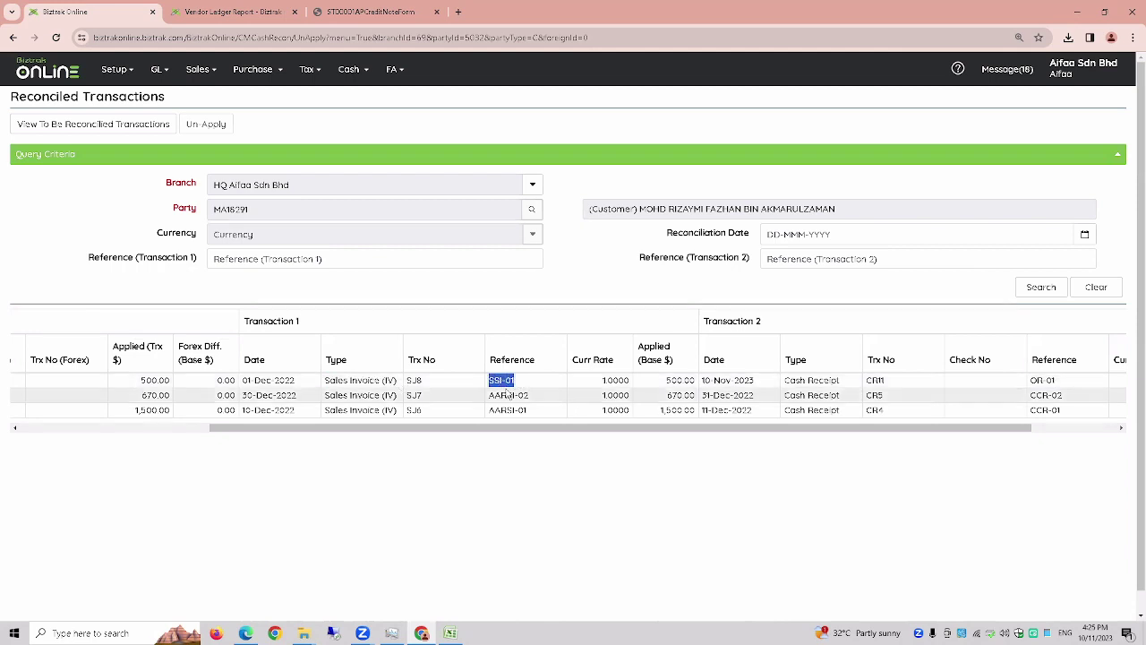
{"action": "left_click", "coordinate": [345, 76]}
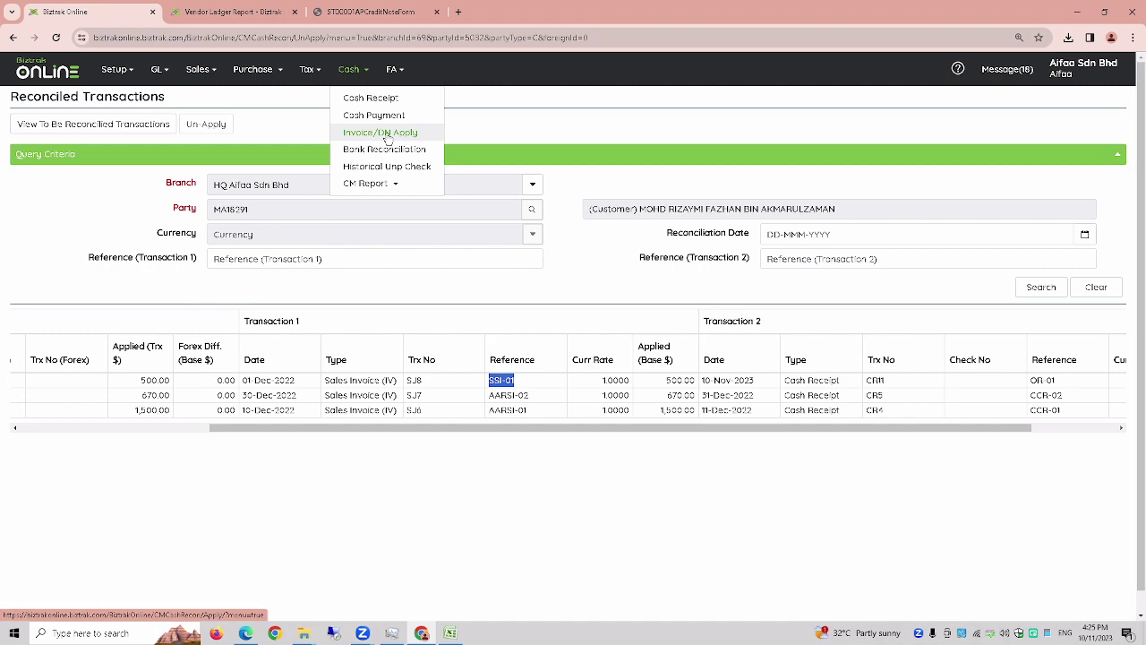
- Start a new invoice cash receipt with bank 12140-01 and the first customer as payer
{"action": "left_click", "coordinate": [394, 100]}
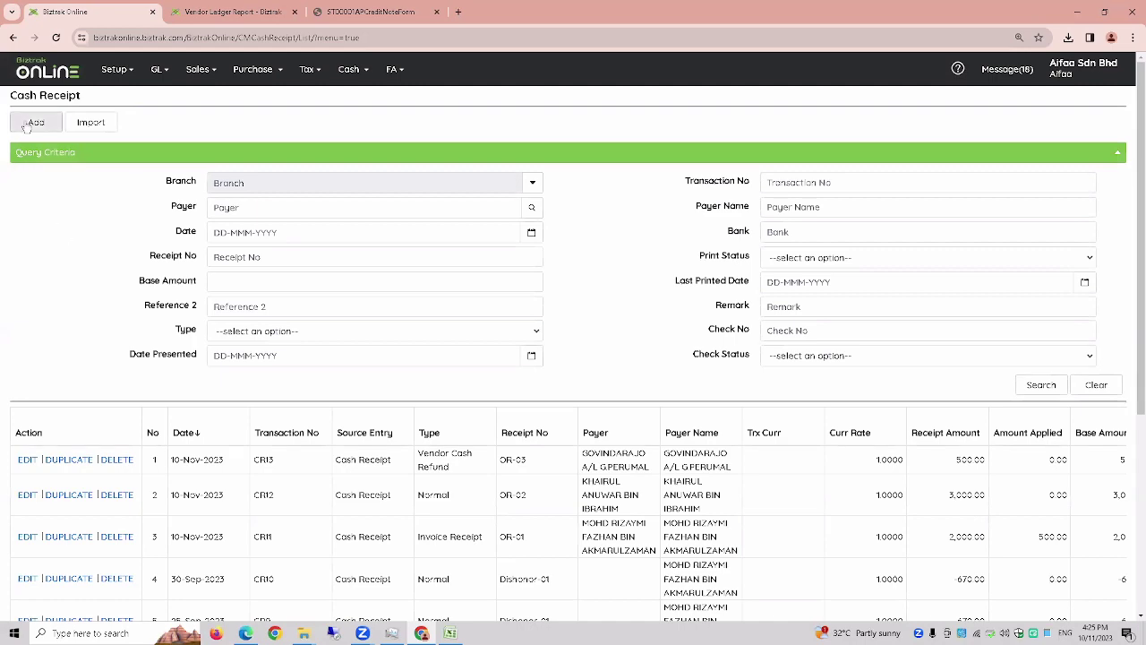
{"action": "left_click", "coordinate": [28, 122]}
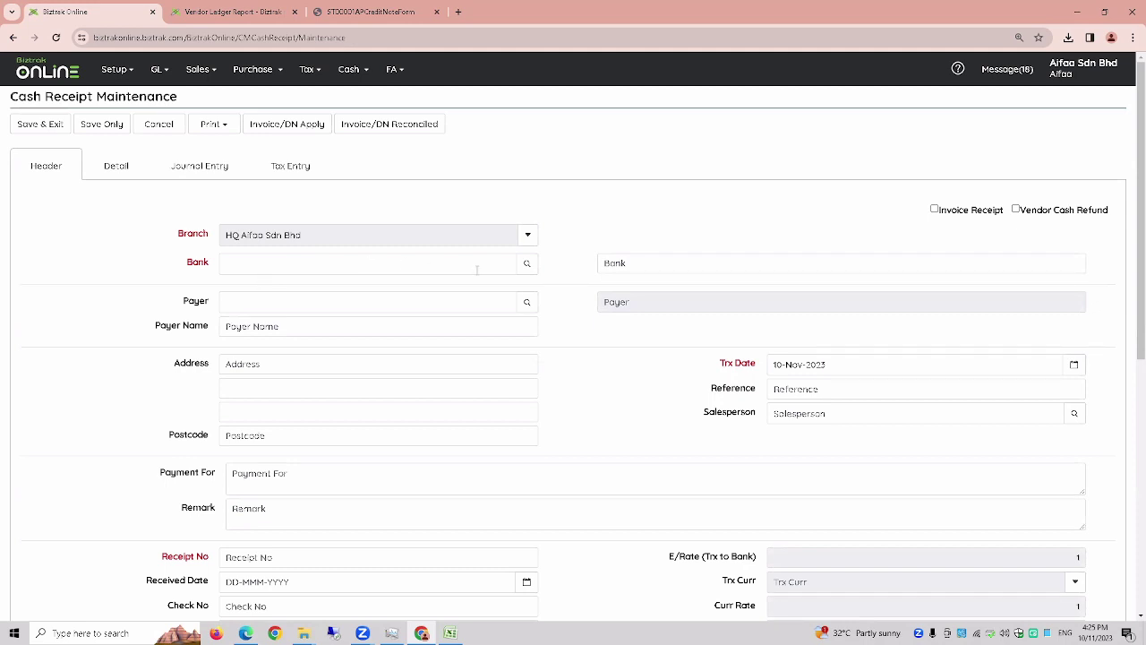
{"action": "left_click", "coordinate": [526, 264]}
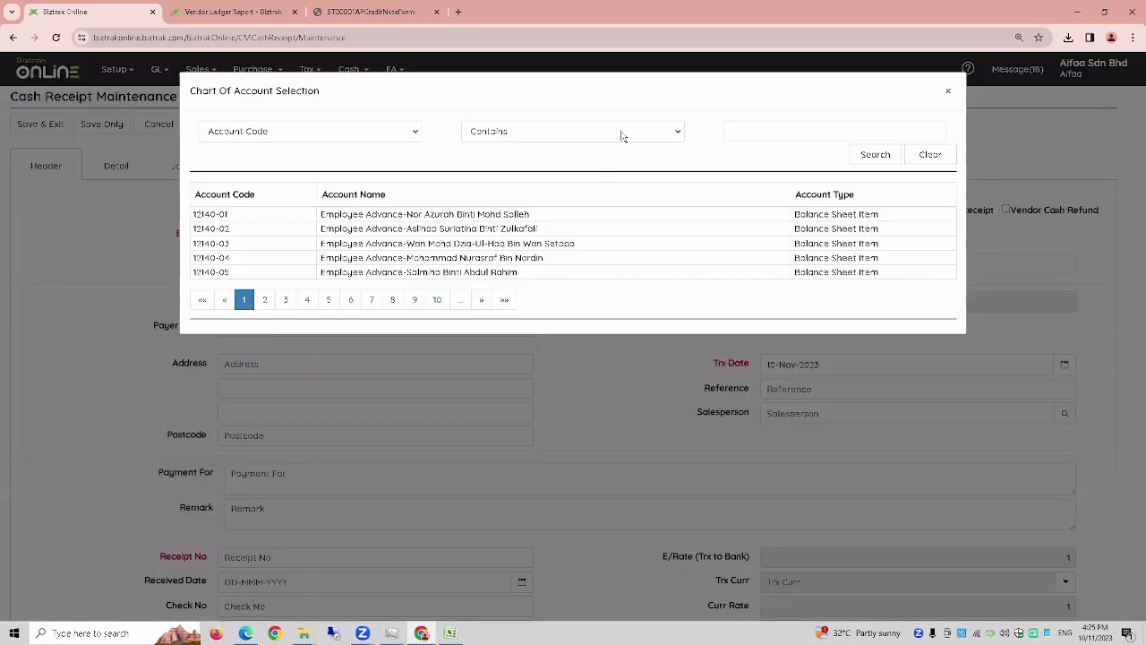
{"action": "left_click", "coordinate": [500, 218]}
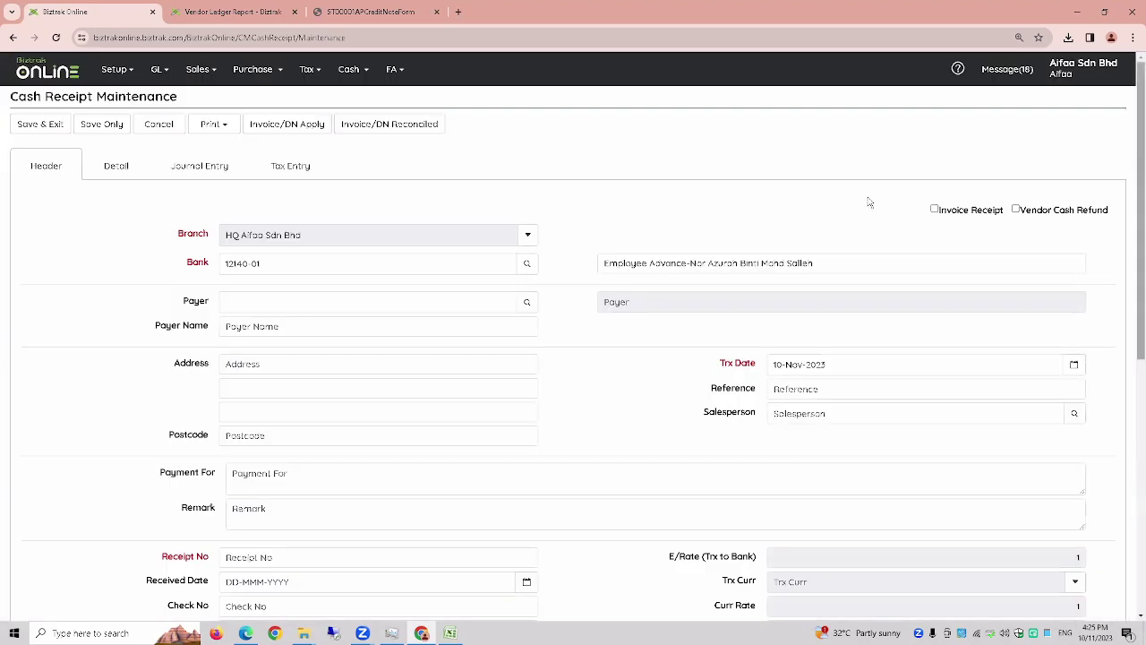
{"action": "left_click", "coordinate": [934, 209]}
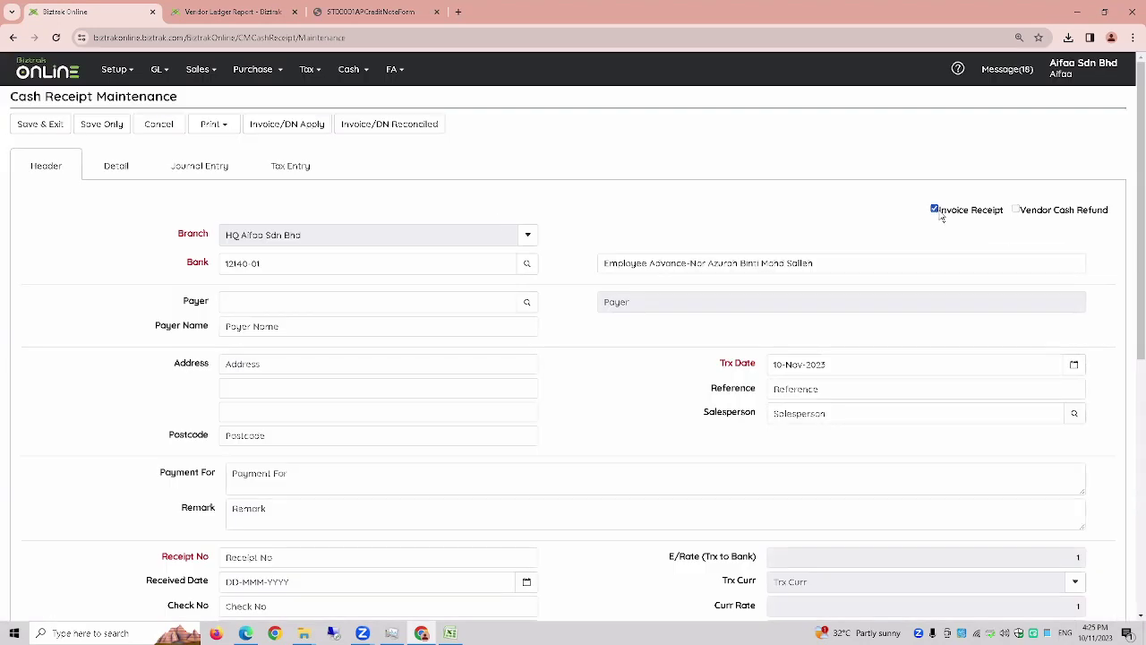
{"action": "left_click", "coordinate": [527, 307]}
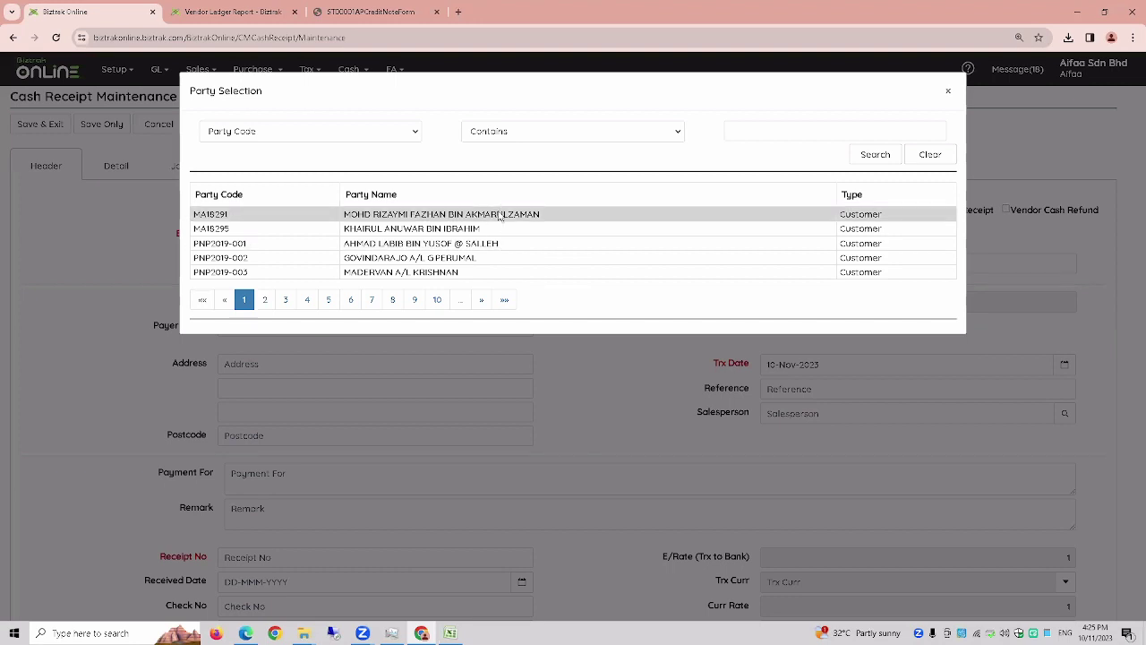
{"action": "left_click", "coordinate": [500, 215]}
- Enter receipt number OR-04 with received date 10-Nov-2023
{"action": "scroll", "coordinate": [393, 508], "scroll_direction": "down", "scroll_amount": 1}
{"action": "left_click", "coordinate": [294, 496]}
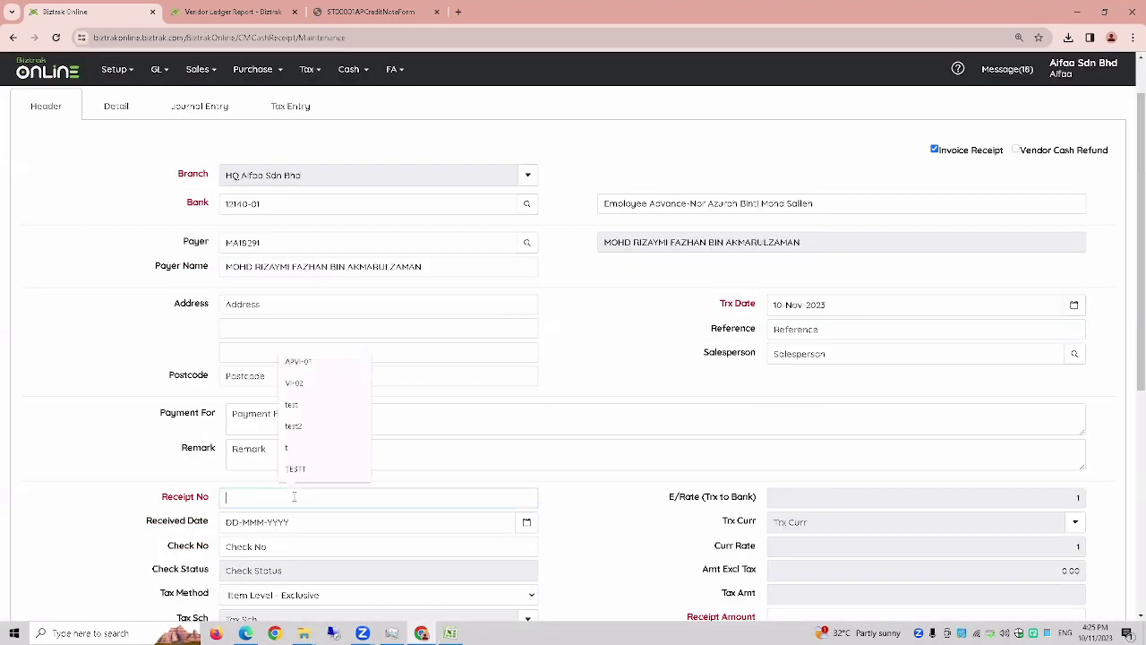
{"action": "type", "text": "OR-04"}
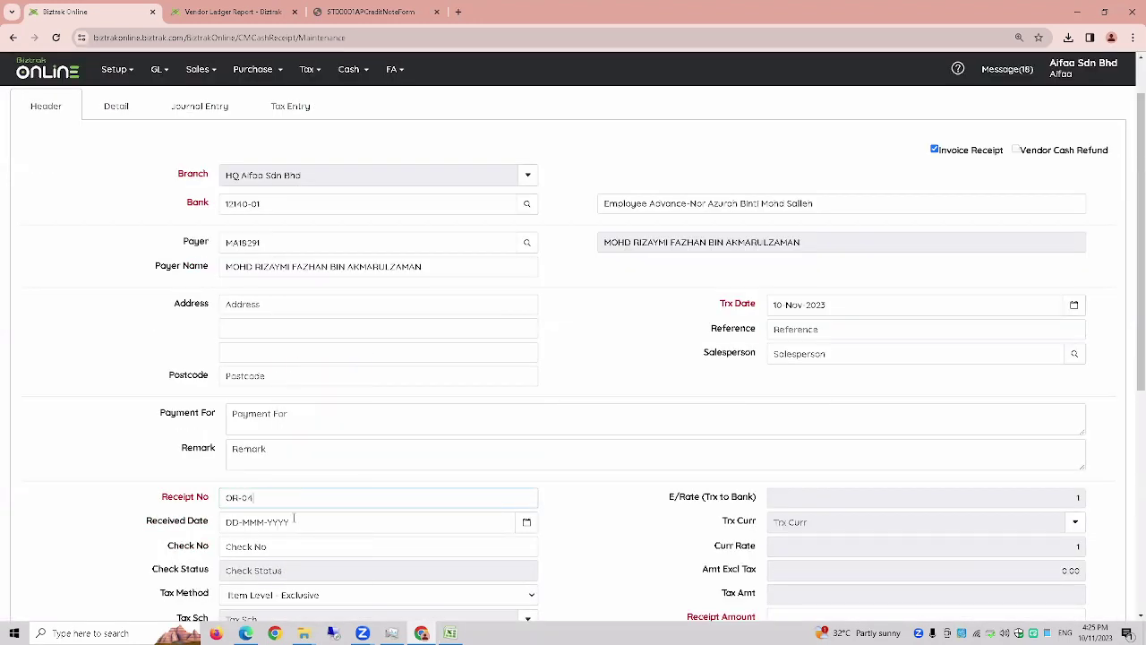
{"action": "scroll", "coordinate": [304, 511], "scroll_direction": "down", "scroll_amount": 2}
{"action": "left_click", "coordinate": [527, 405]}
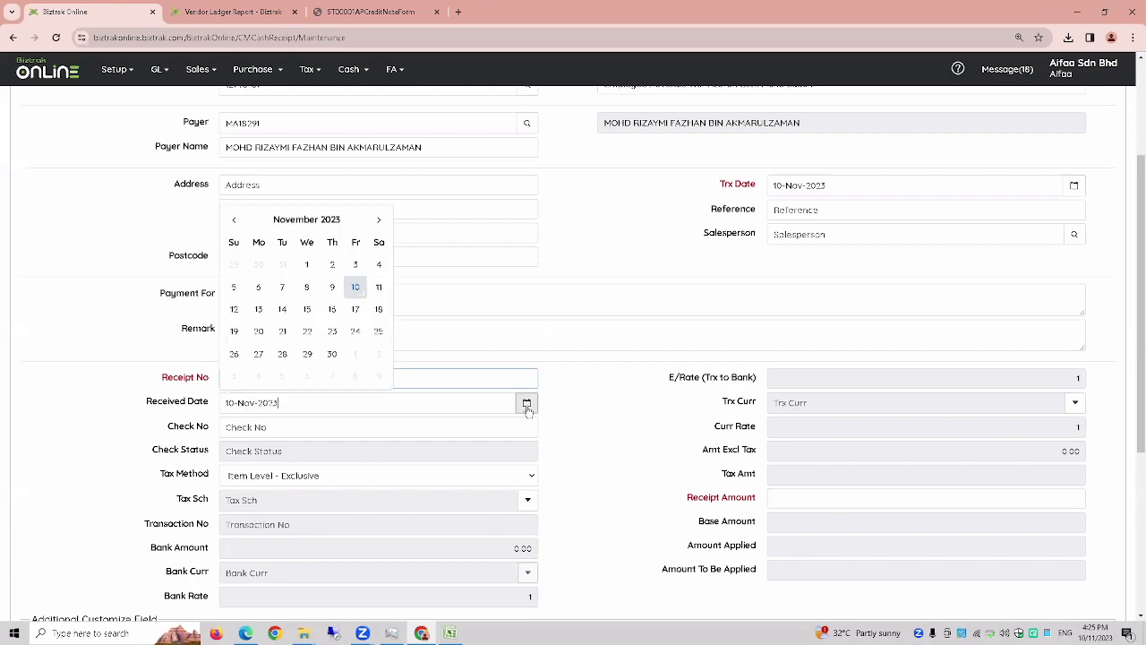
{"action": "left_click", "coordinate": [355, 287]}
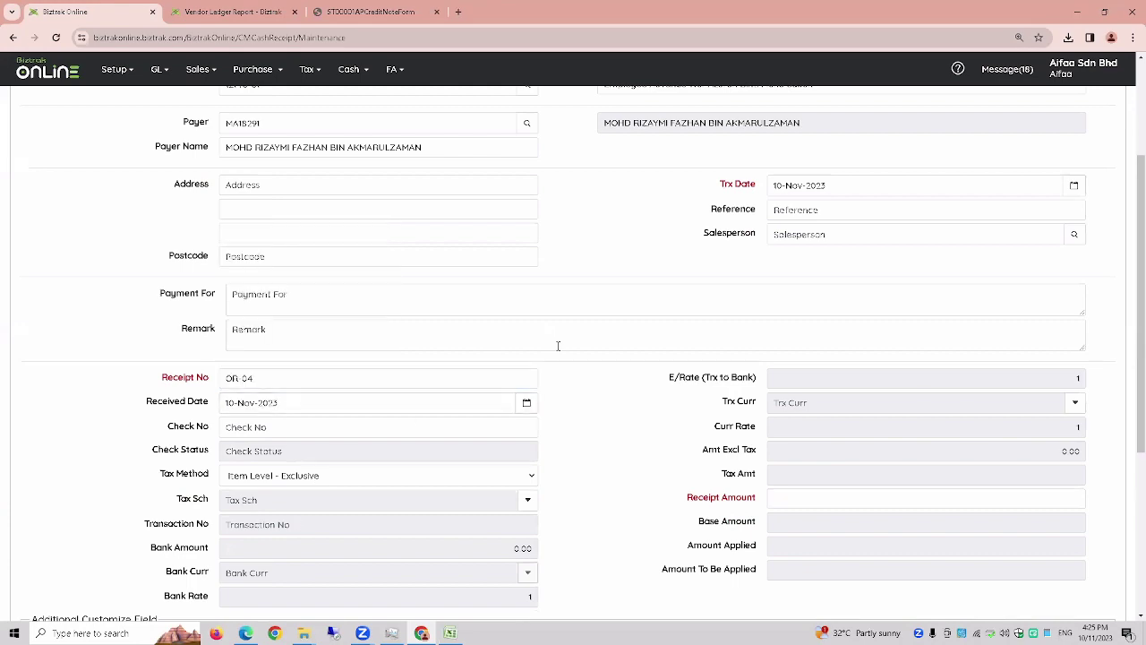
{"action": "scroll", "coordinate": [558, 343], "scroll_direction": "up", "scroll_amount": 3}
- Add a 1000 Trade Debtors-SC detail line and save the receipt
{"action": "left_click", "coordinate": [118, 175]}
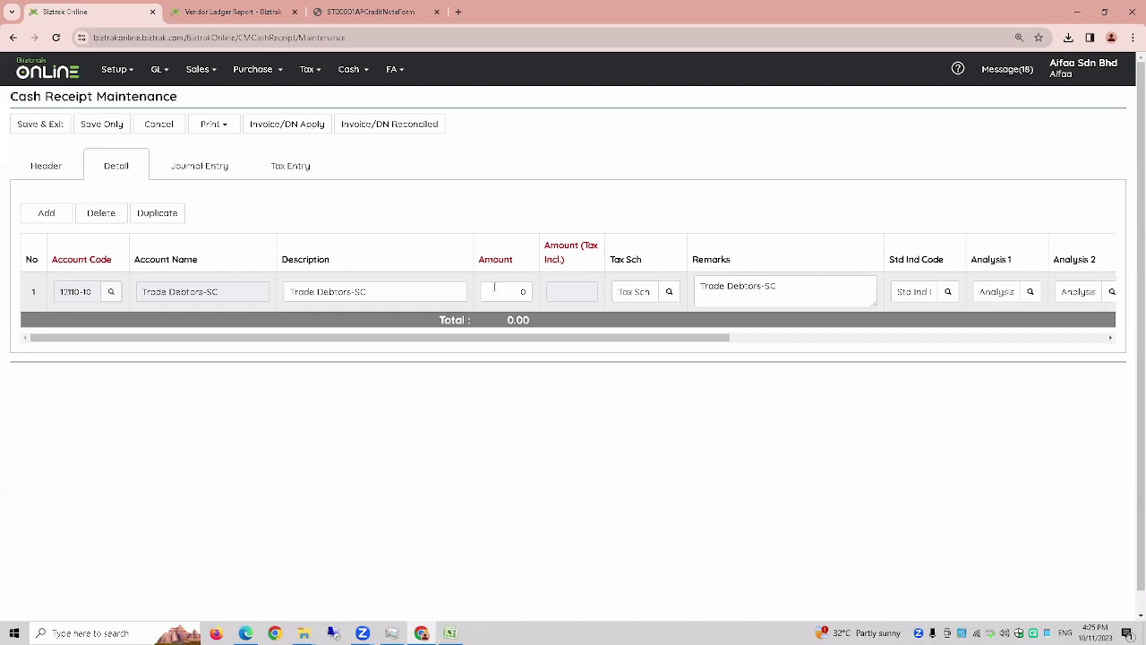
{"action": "type", "text": "1000"}
{"action": "key", "text": "Tab"}
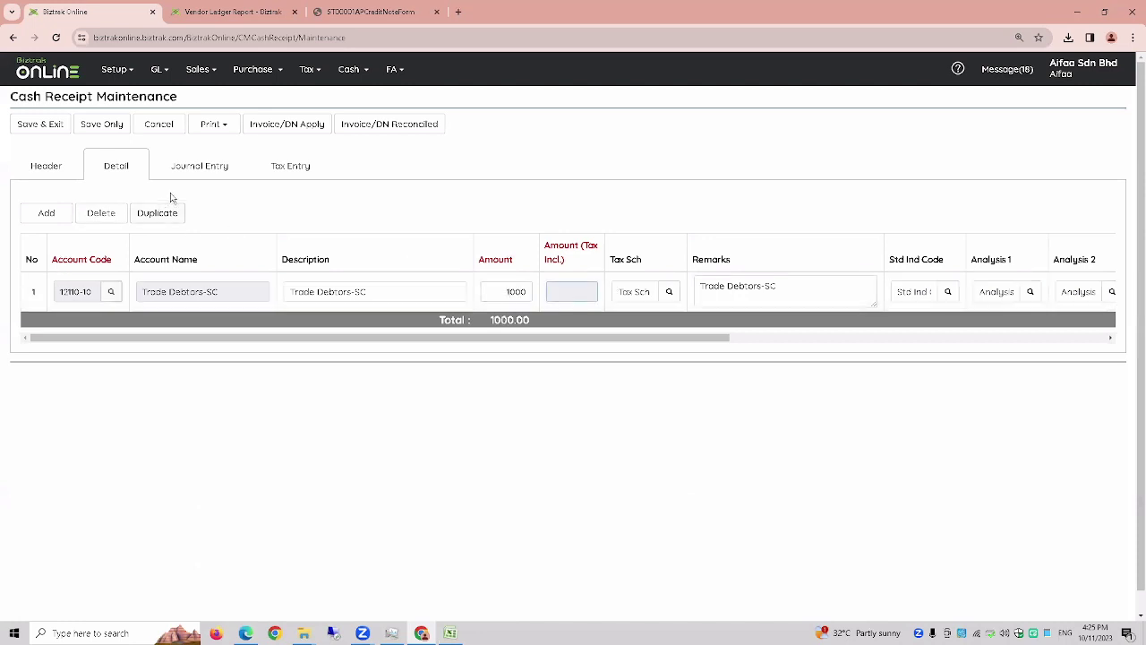
{"action": "left_click", "coordinate": [45, 169]}
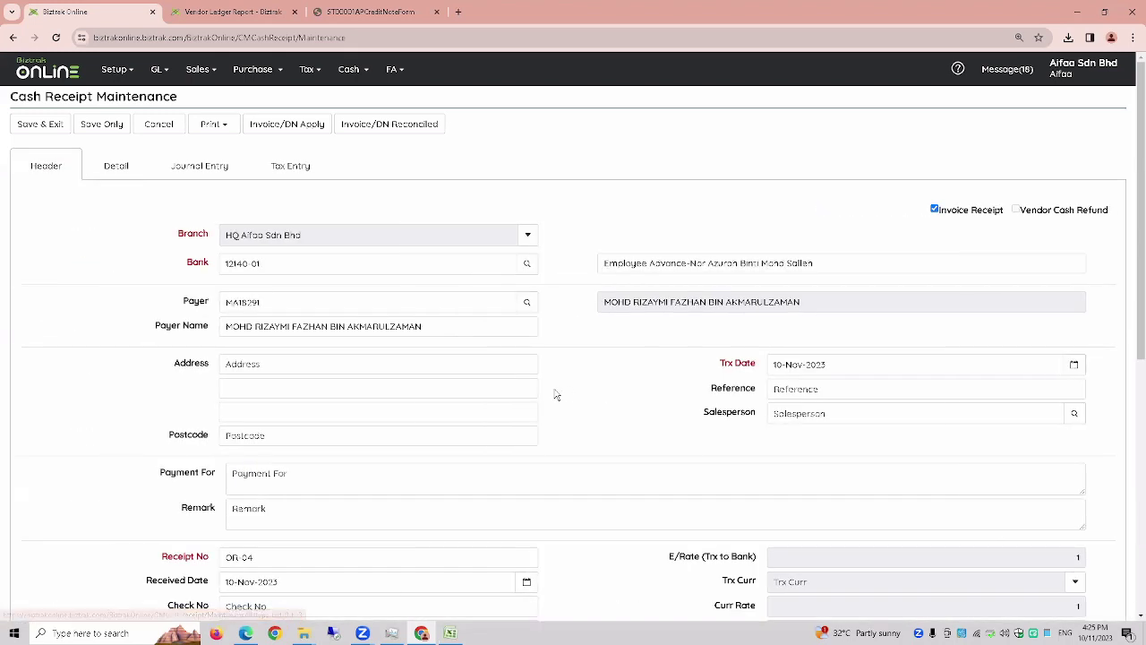
{"action": "left_click", "coordinate": [102, 125]}
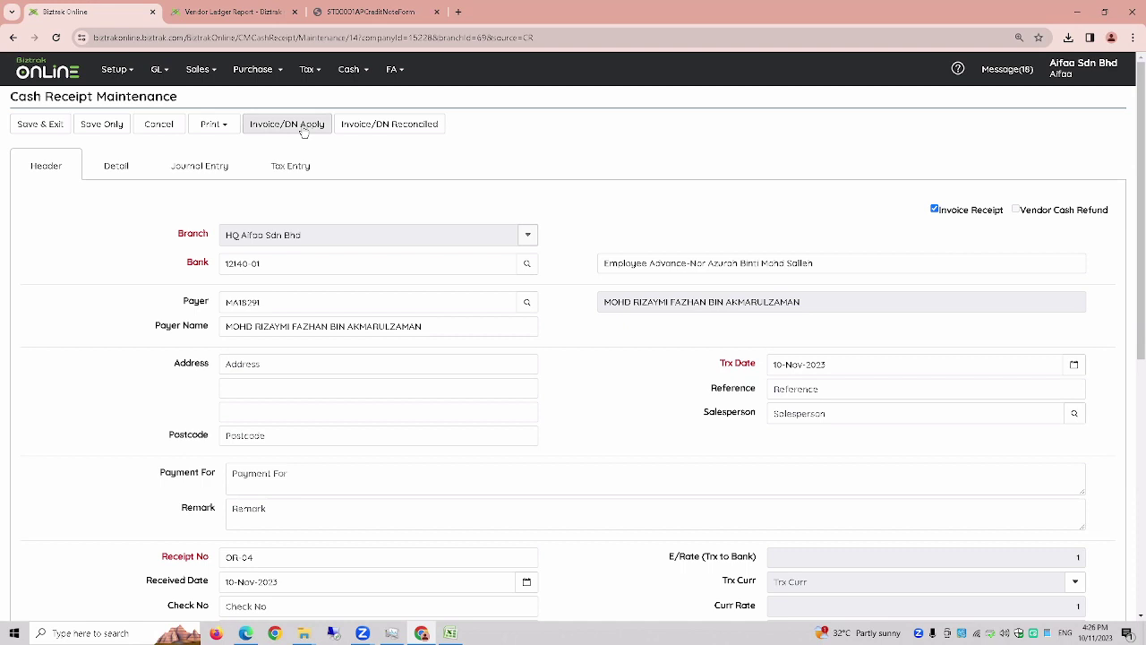
- Clear the suggested amounts and apply 1,000 from OR-04 against invoice SJ5
{"action": "left_click", "coordinate": [305, 127]}
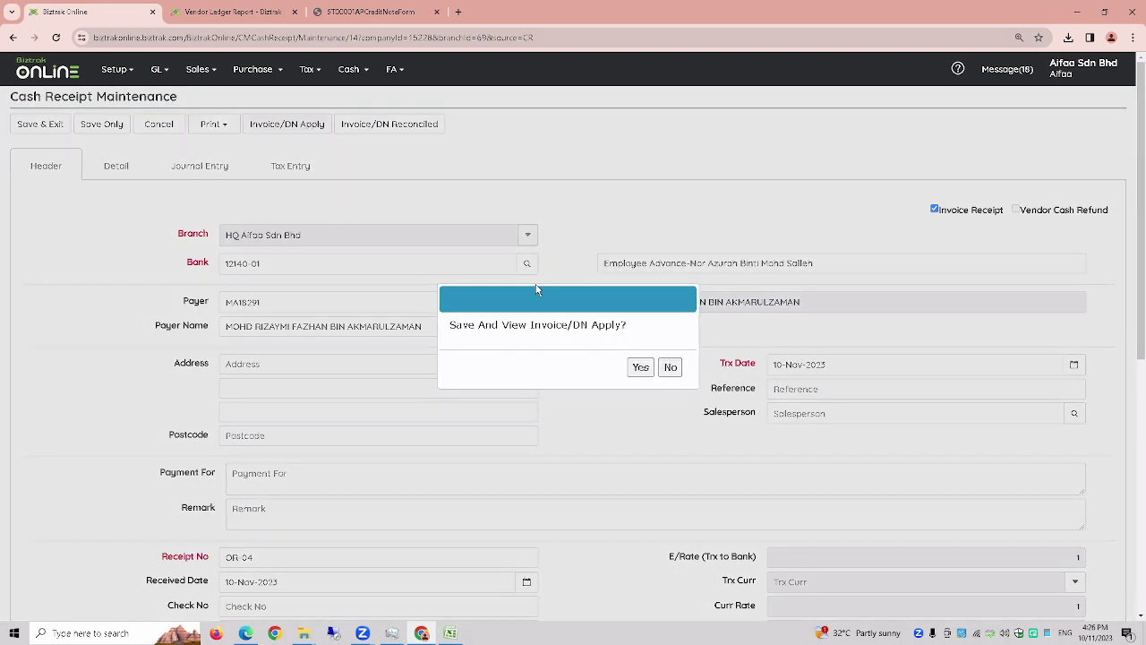
{"action": "left_click", "coordinate": [642, 368]}
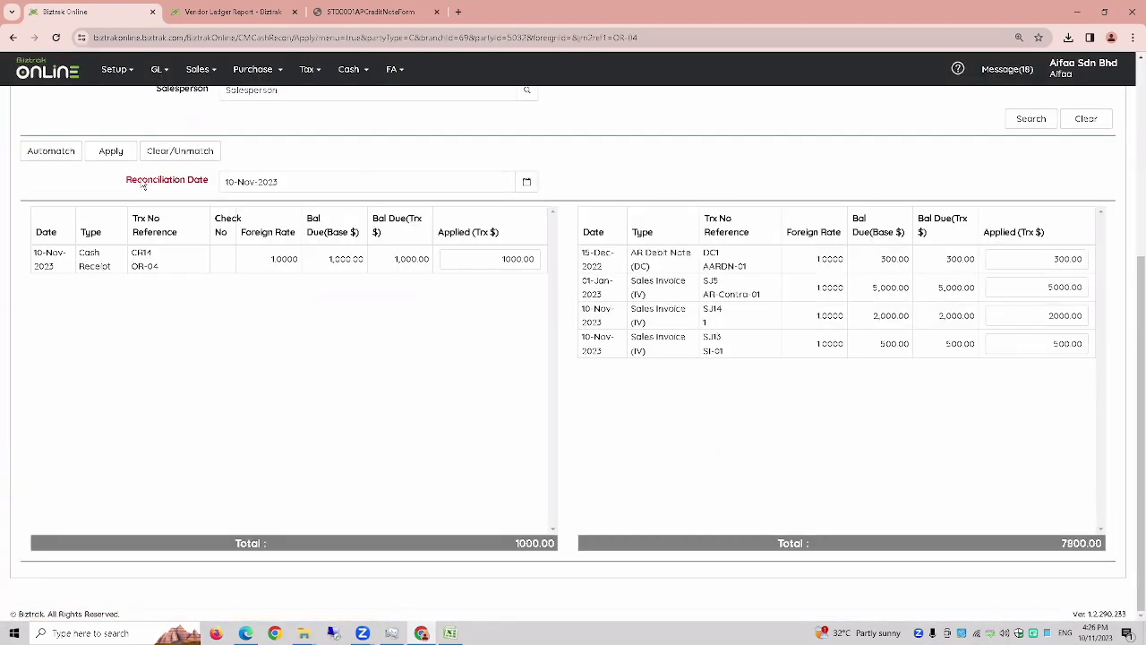
{"action": "left_click", "coordinate": [180, 151]}
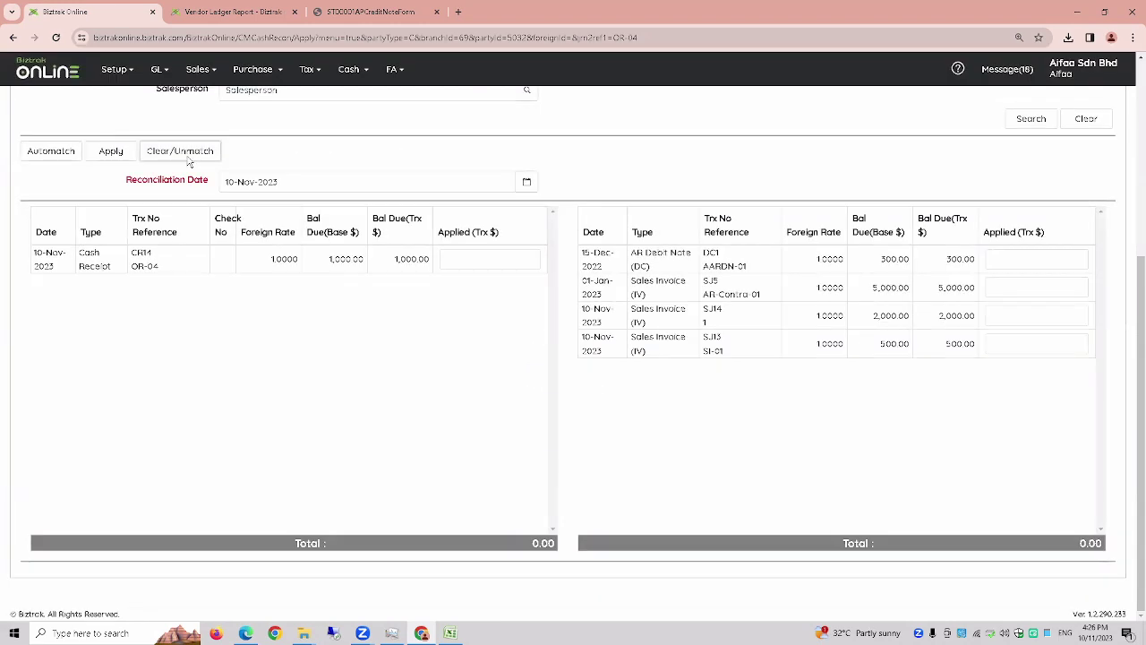
{"action": "left_click", "coordinate": [504, 258]}
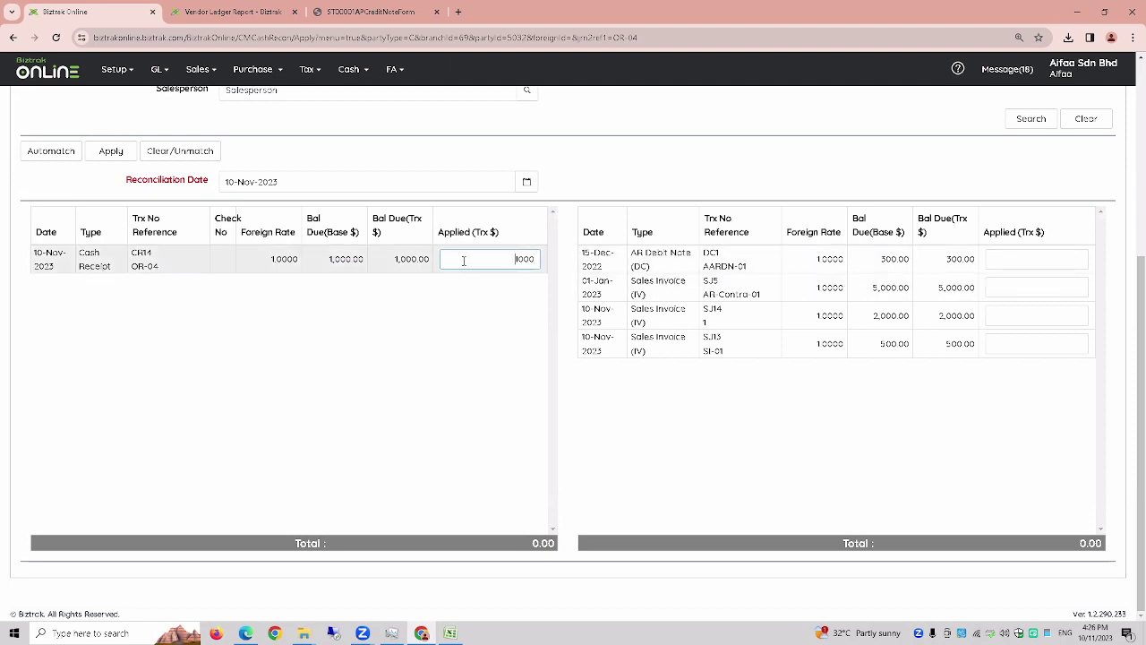
{"action": "left_click", "coordinate": [1029, 285]}
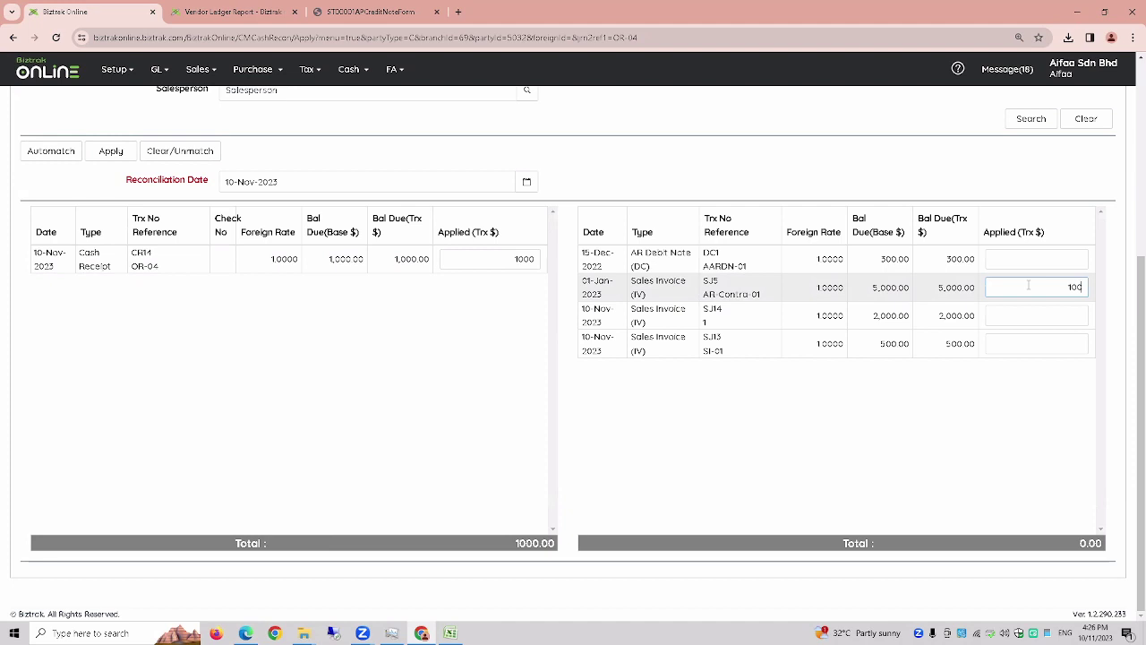
{"action": "left_click", "coordinate": [1019, 258]}
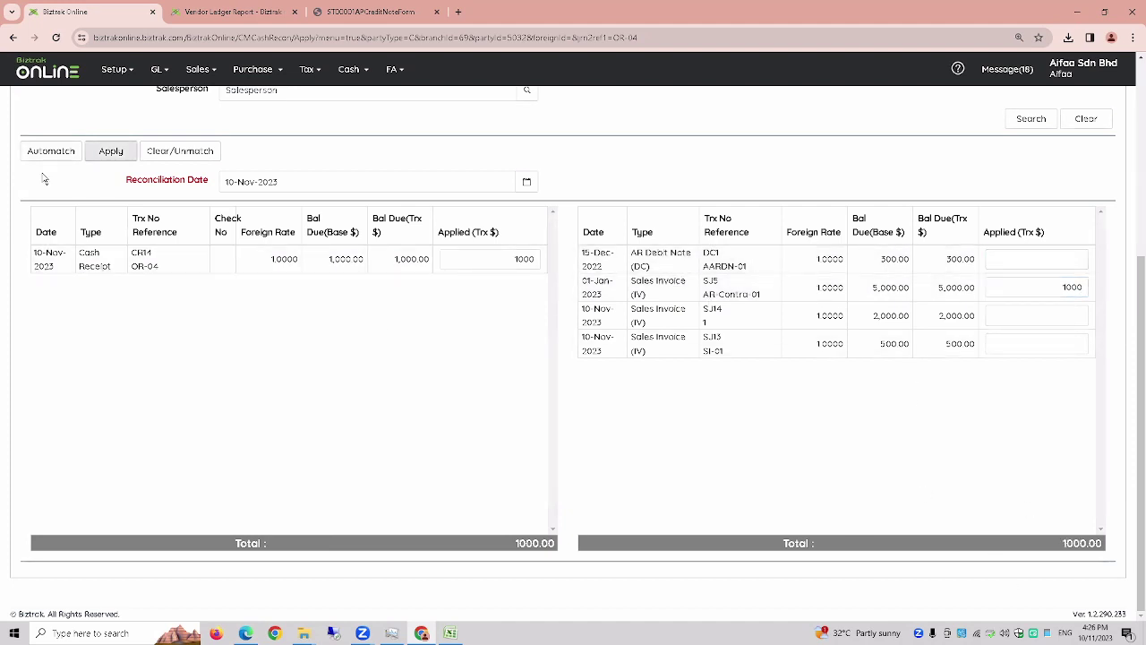
{"action": "left_click", "coordinate": [111, 150]}
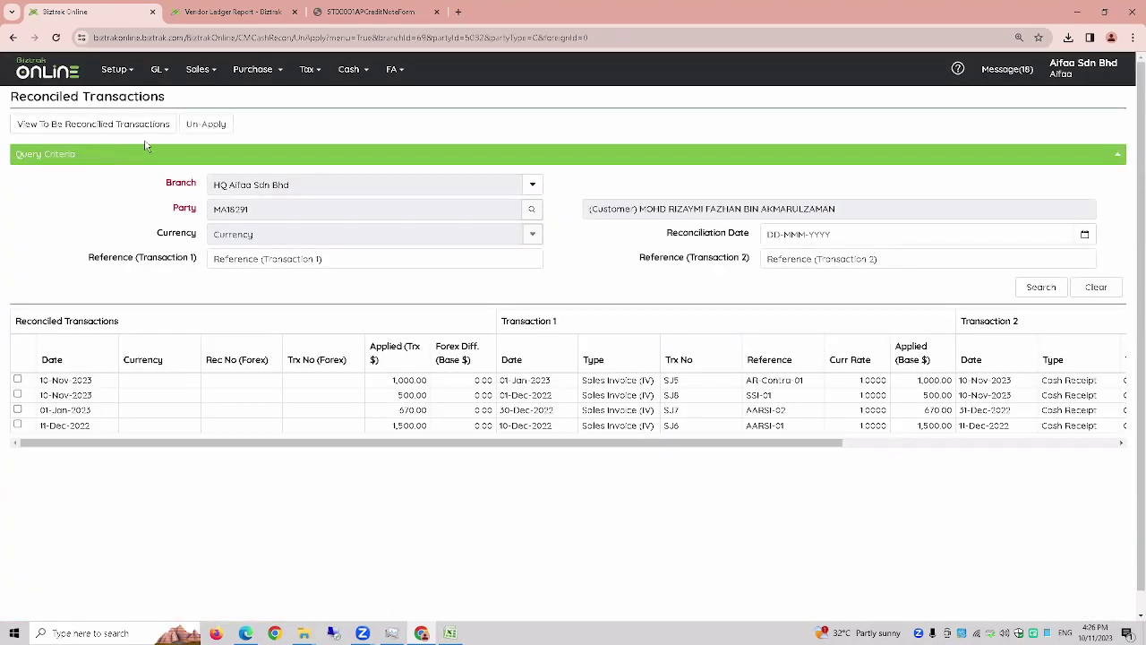
- Choose Bank Balance Summary from the Cash menu's CM Report submenu
{"action": "left_click", "coordinate": [357, 82]}
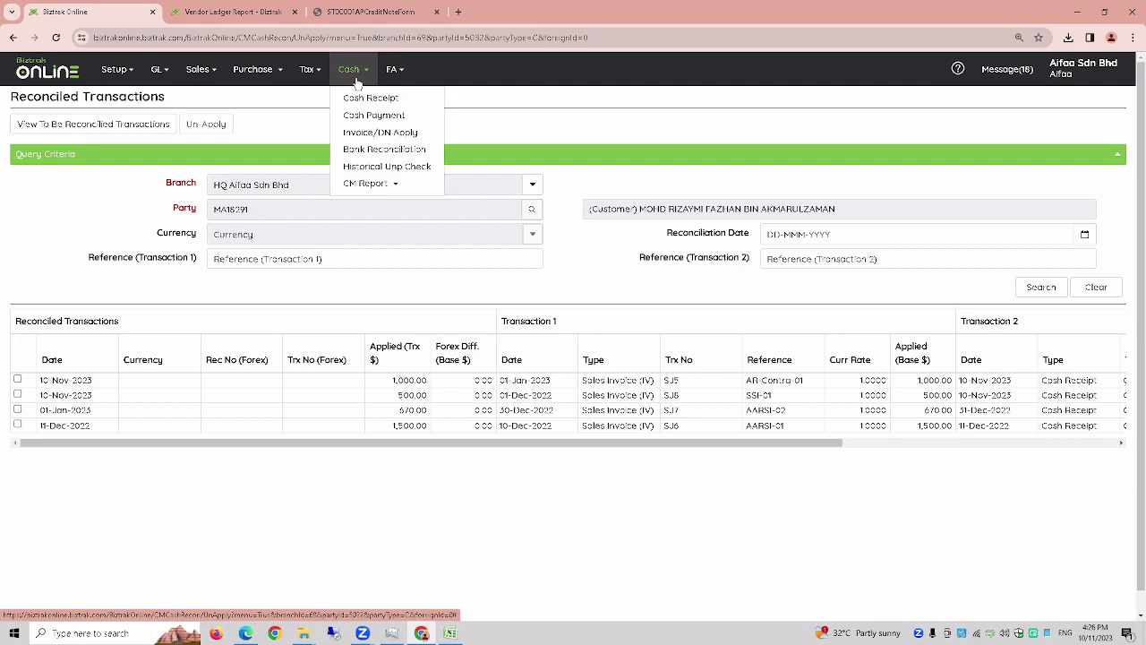
{"action": "mouse_move", "coordinate": [366, 186]}
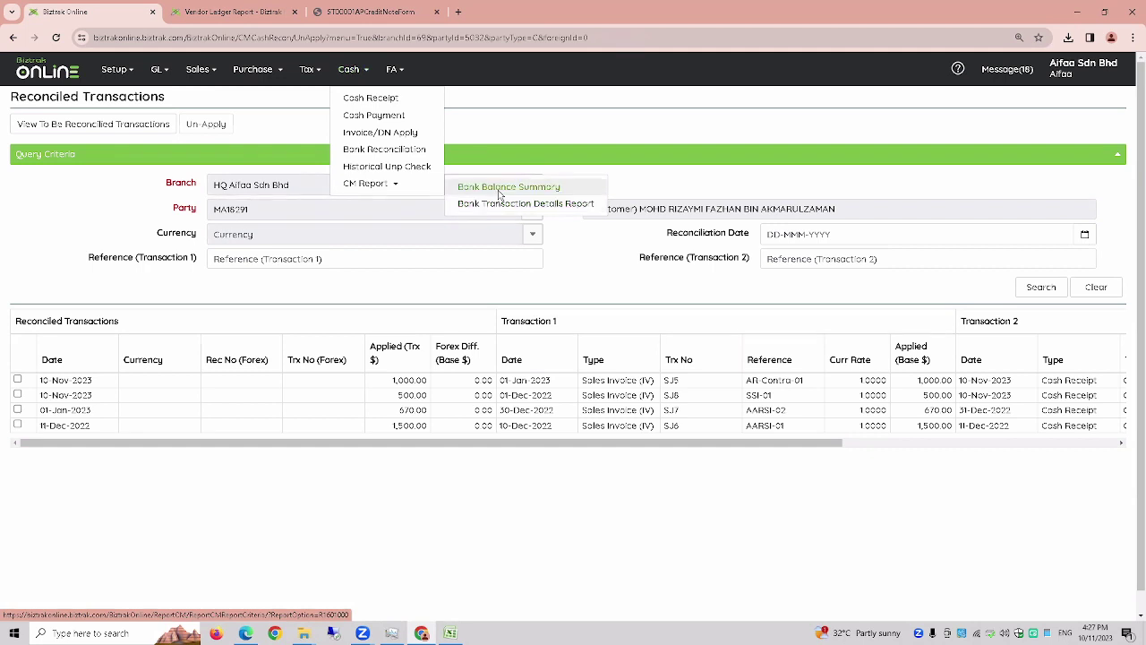
{"action": "left_click", "coordinate": [499, 196]}
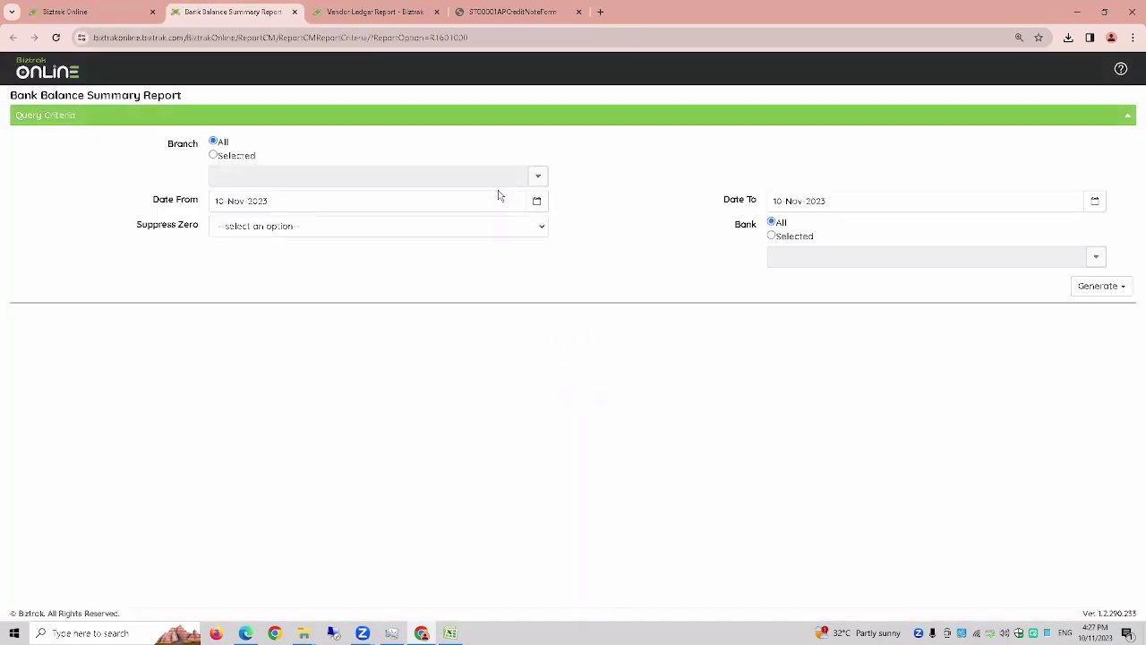
- Generate the 10-Nov-2023 Bank Balance Summary PDF for Bank Islam Malaysia Berhad only, then return to the slides
{"action": "left_click", "coordinate": [299, 199]}
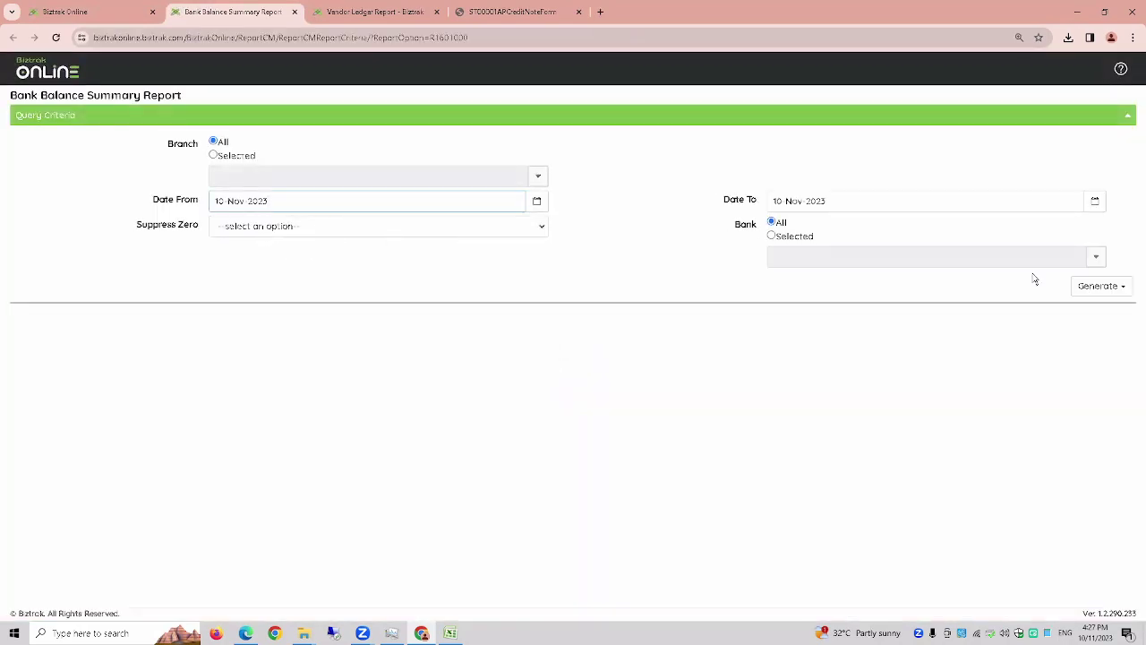
{"action": "left_click", "coordinate": [772, 236]}
{"action": "left_click", "coordinate": [1096, 257]}
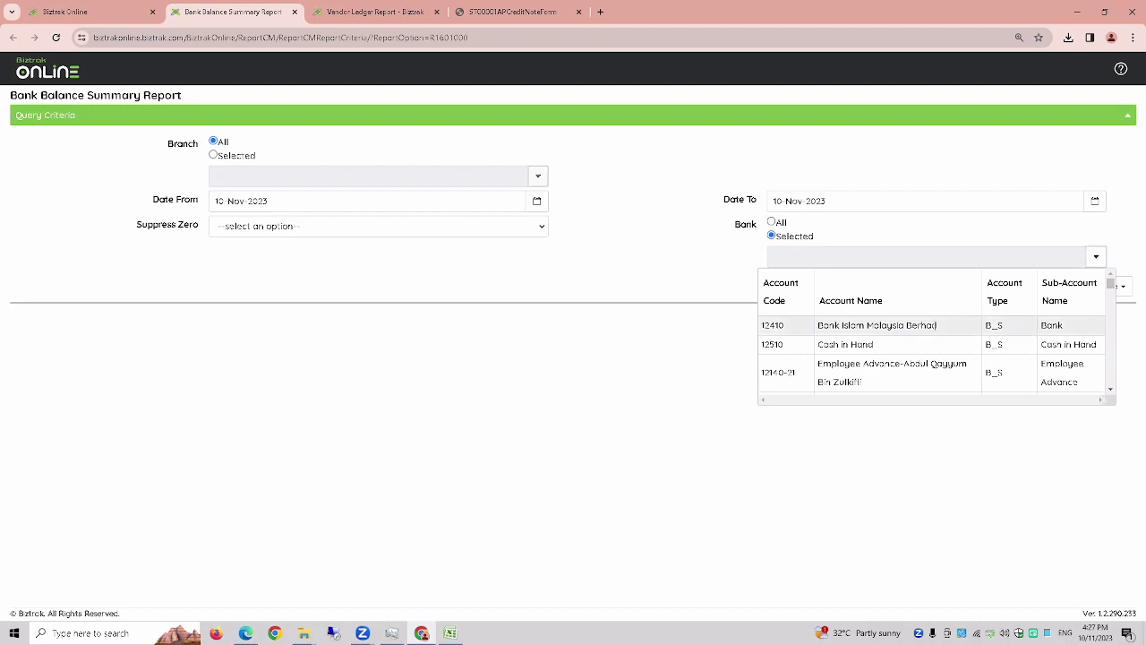
{"action": "left_click", "coordinate": [940, 326]}
{"action": "left_click", "coordinate": [1119, 290]}
{"action": "left_click", "coordinate": [1035, 304]}
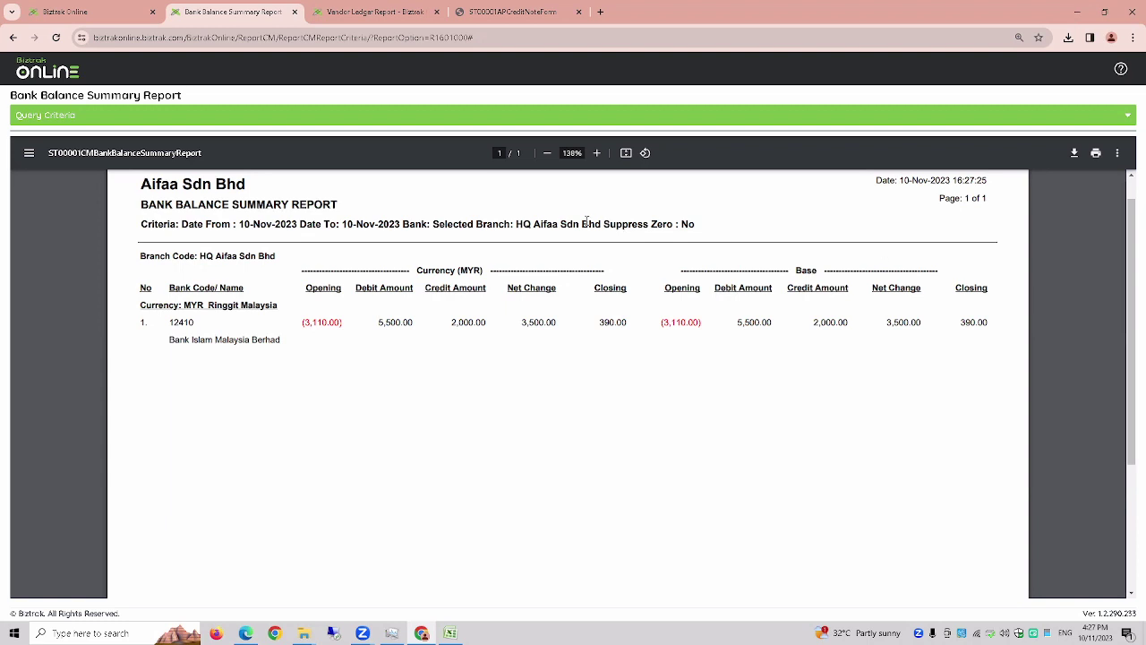
{"action": "left_click", "coordinate": [246, 633]}
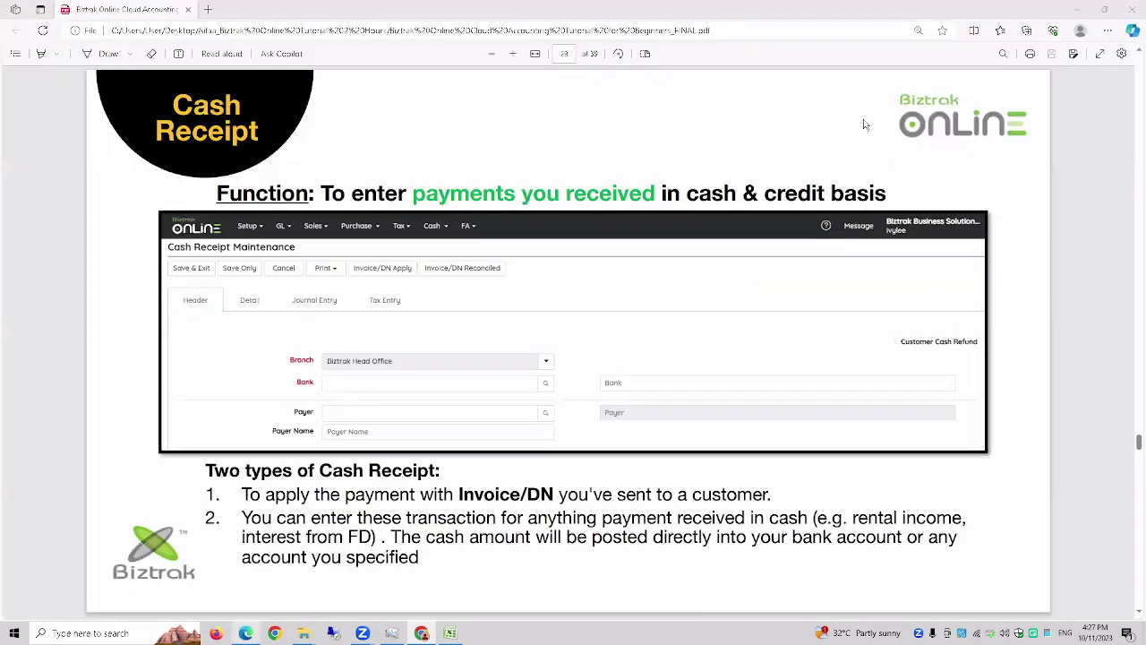
- Show the slides full screen and advance two slides to the Sample Generated Bank Transaction Report
{"action": "left_click", "coordinate": [1101, 55]}
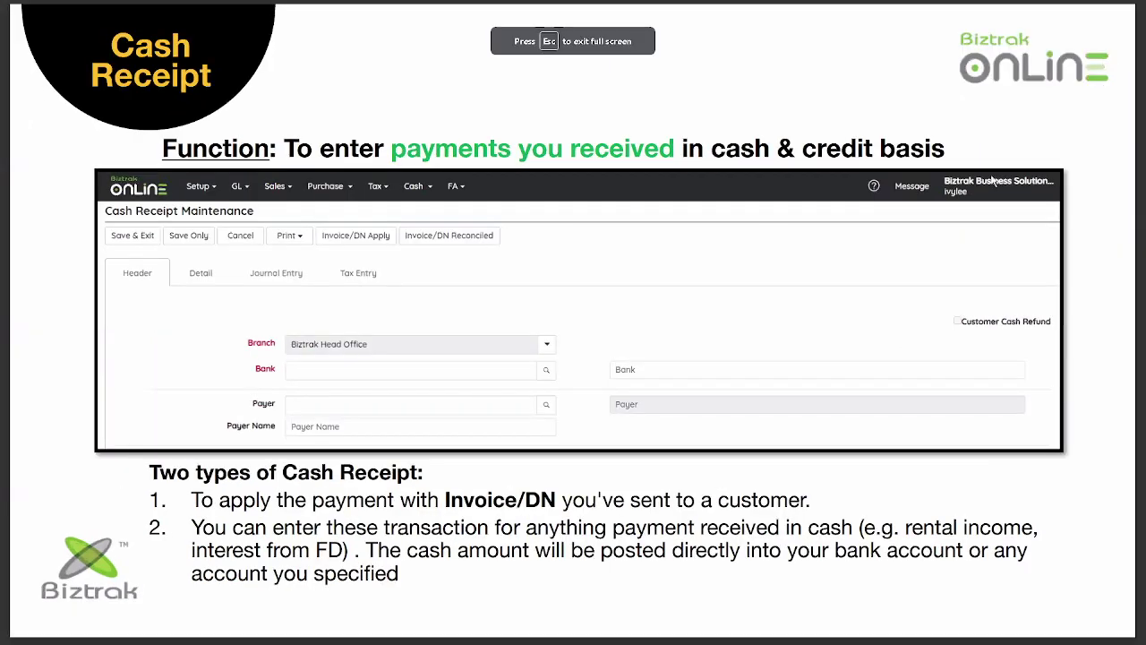
{"action": "key", "text": "Right"}
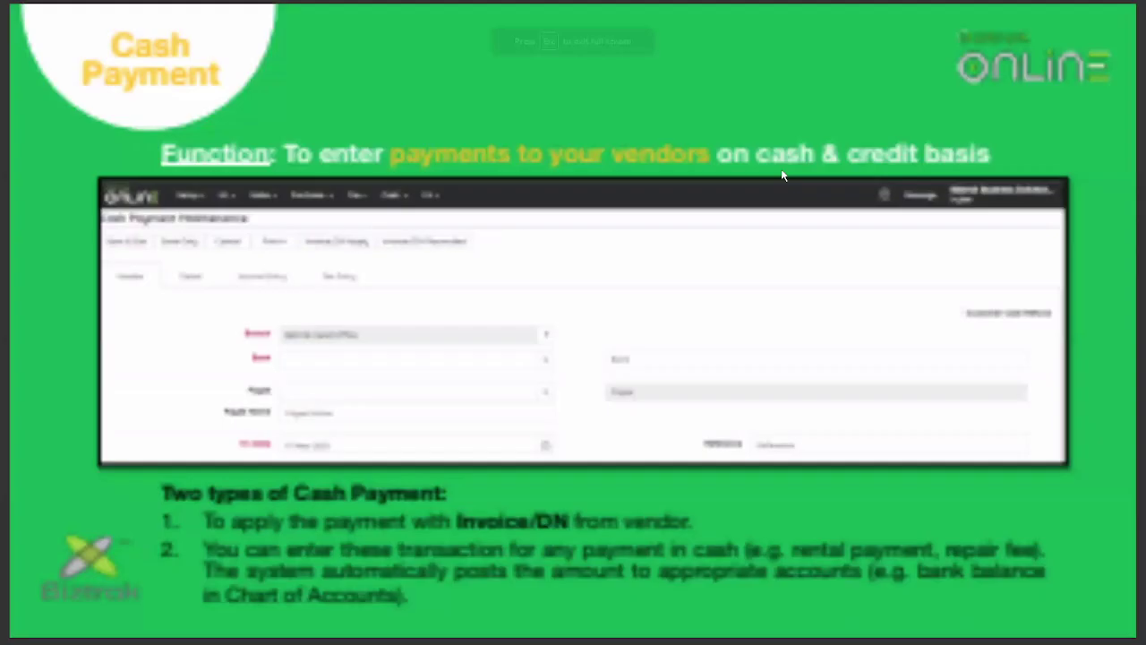
{"action": "key", "text": "Right"}
{"action": "key", "text": "Right"}
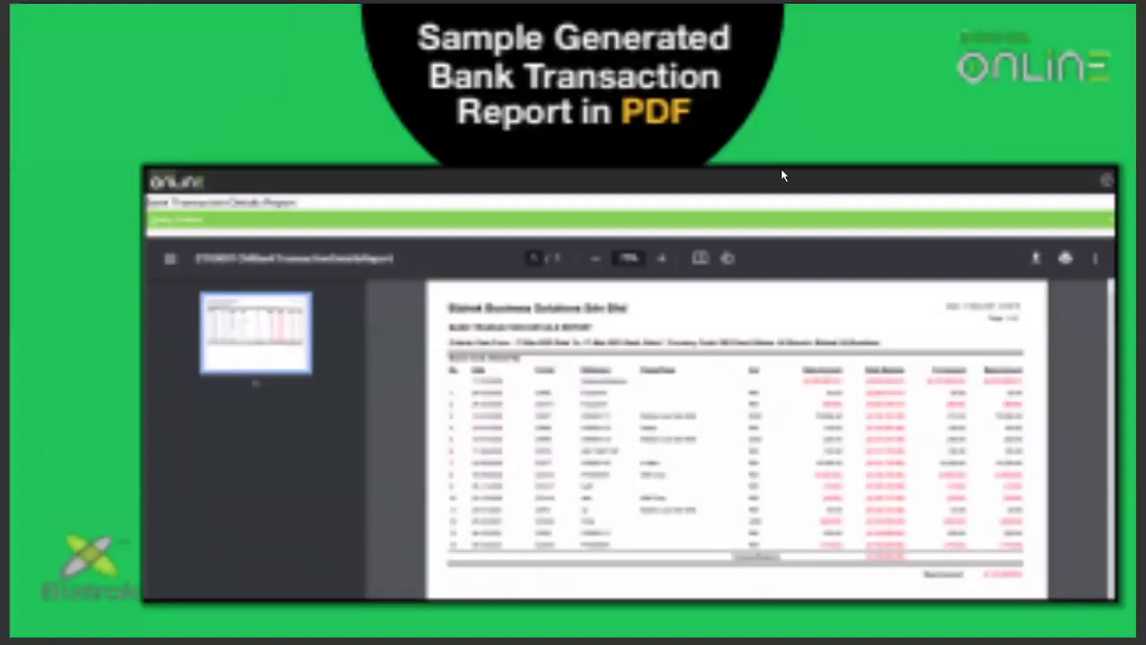
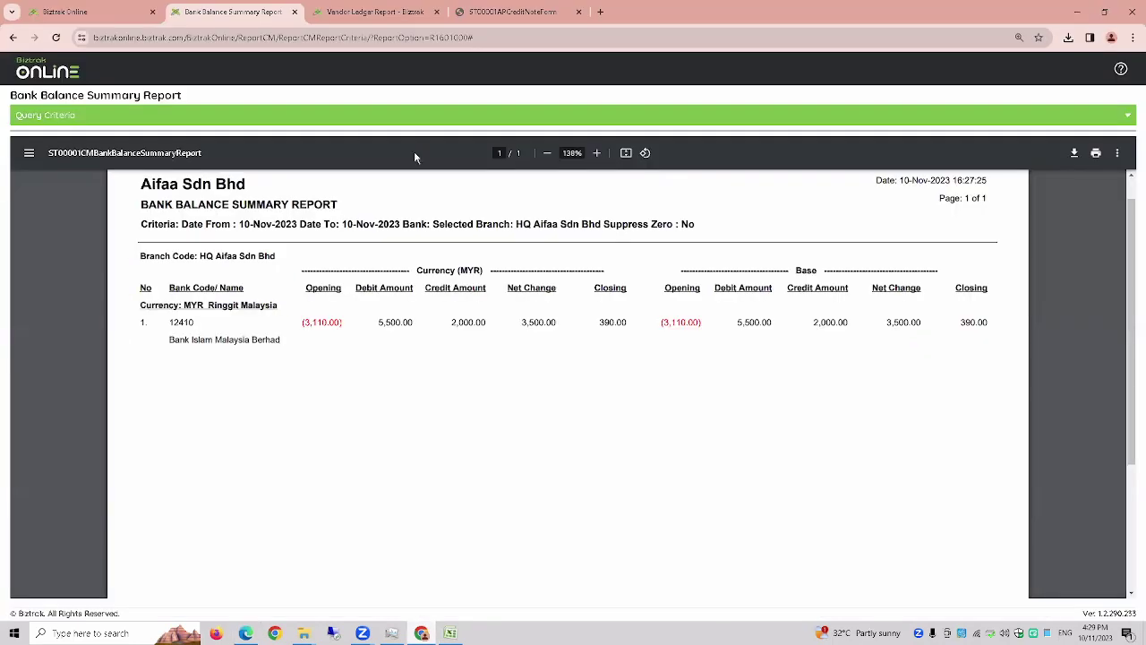
- Close both report tabs and open FA > Purchase New Fixed Asset (Cash), which shows 0 results
{"action": "left_click", "coordinate": [294, 12]}
{"action": "left_click", "coordinate": [293, 13]}
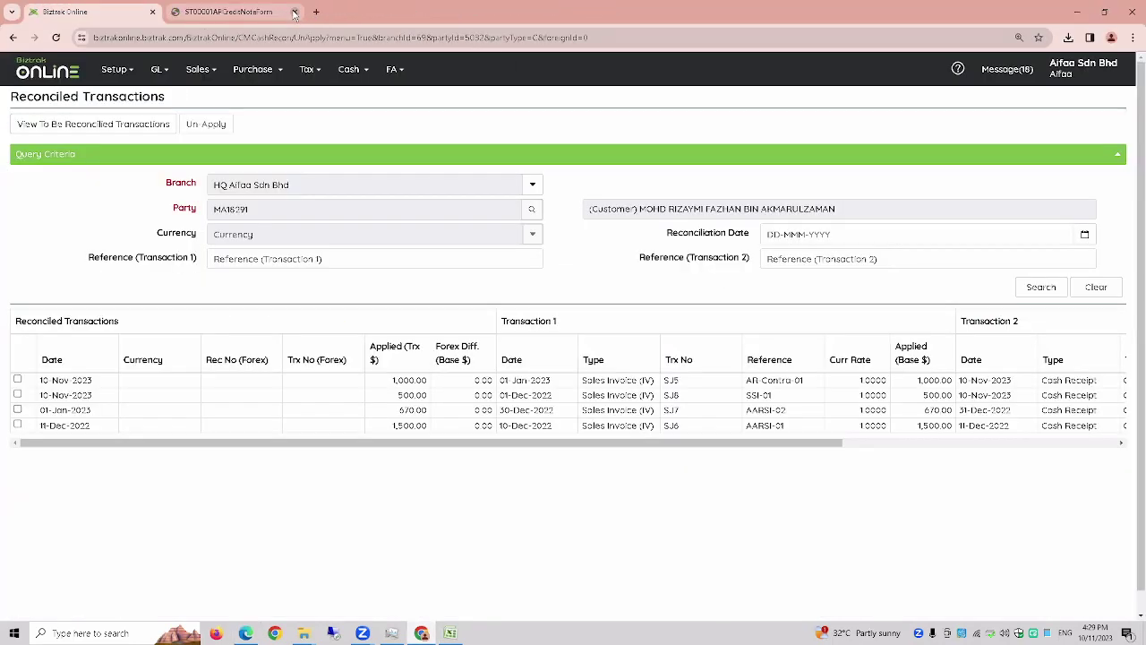
{"action": "left_click", "coordinate": [294, 12]}
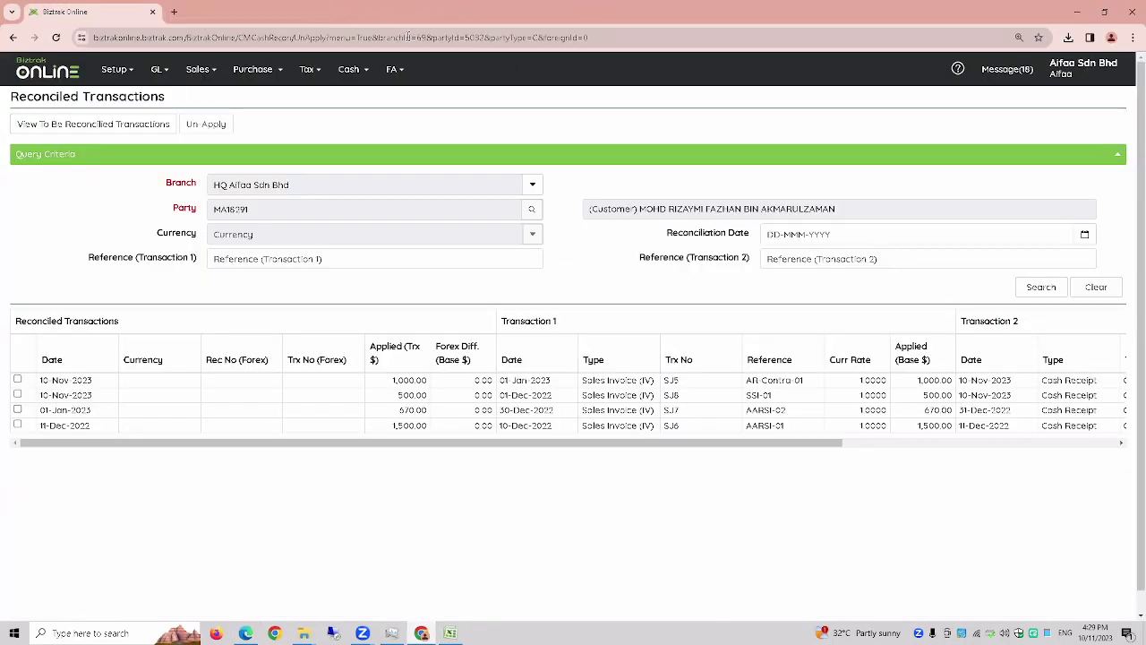
{"action": "left_click", "coordinate": [398, 79]}
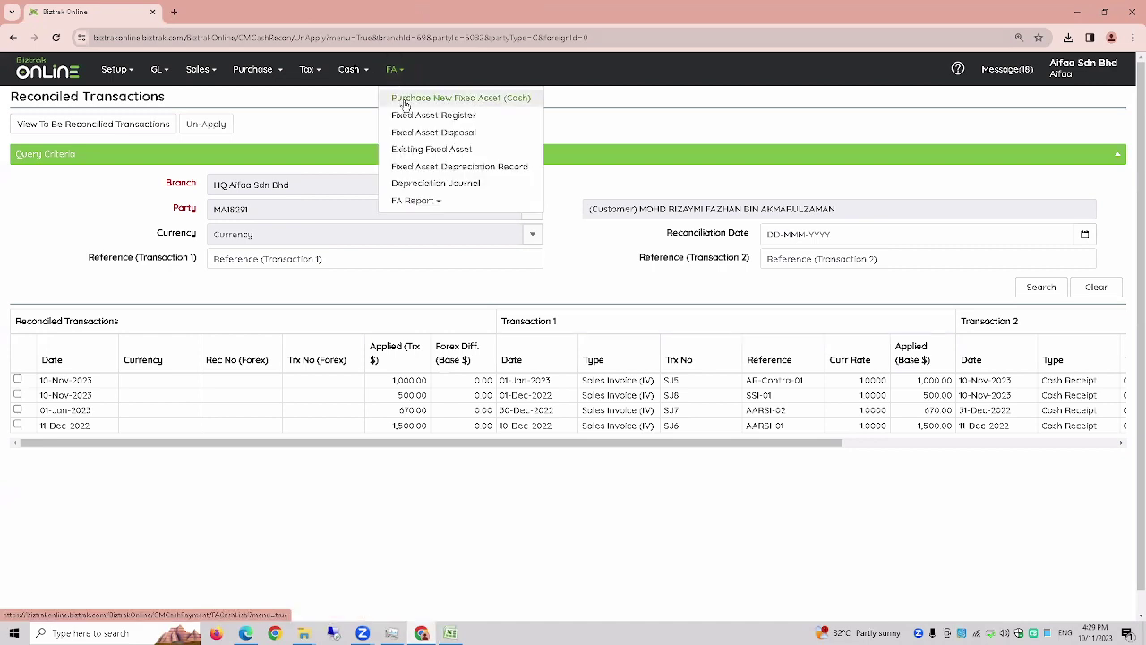
{"action": "left_click", "coordinate": [404, 99]}
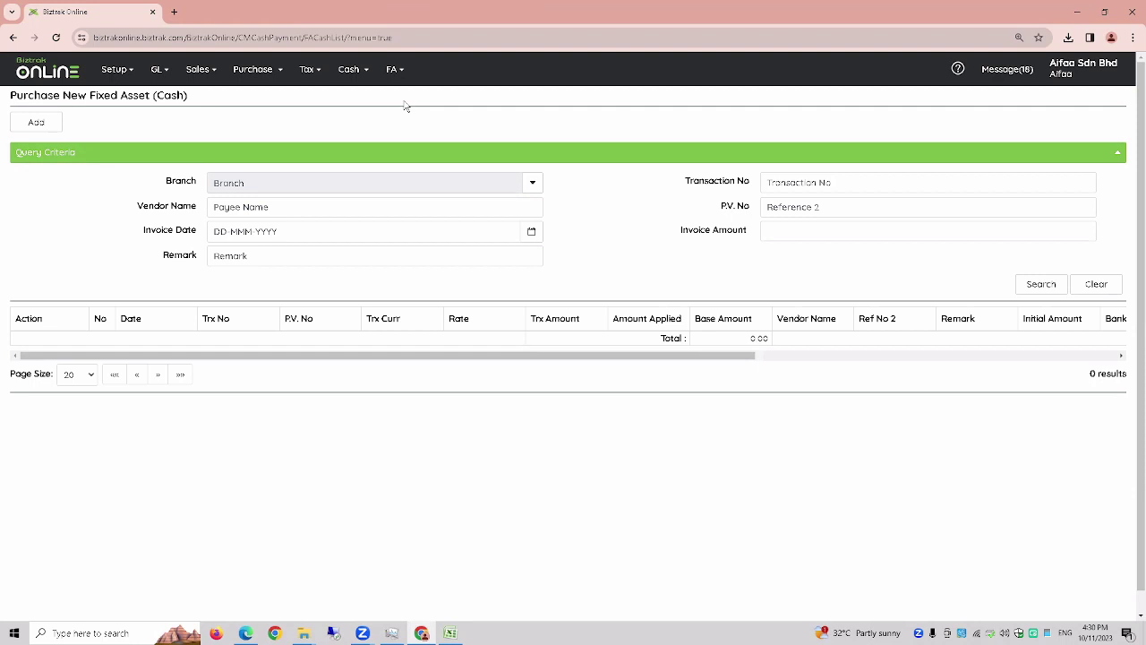
{"action": "left_click", "coordinate": [107, 78]}
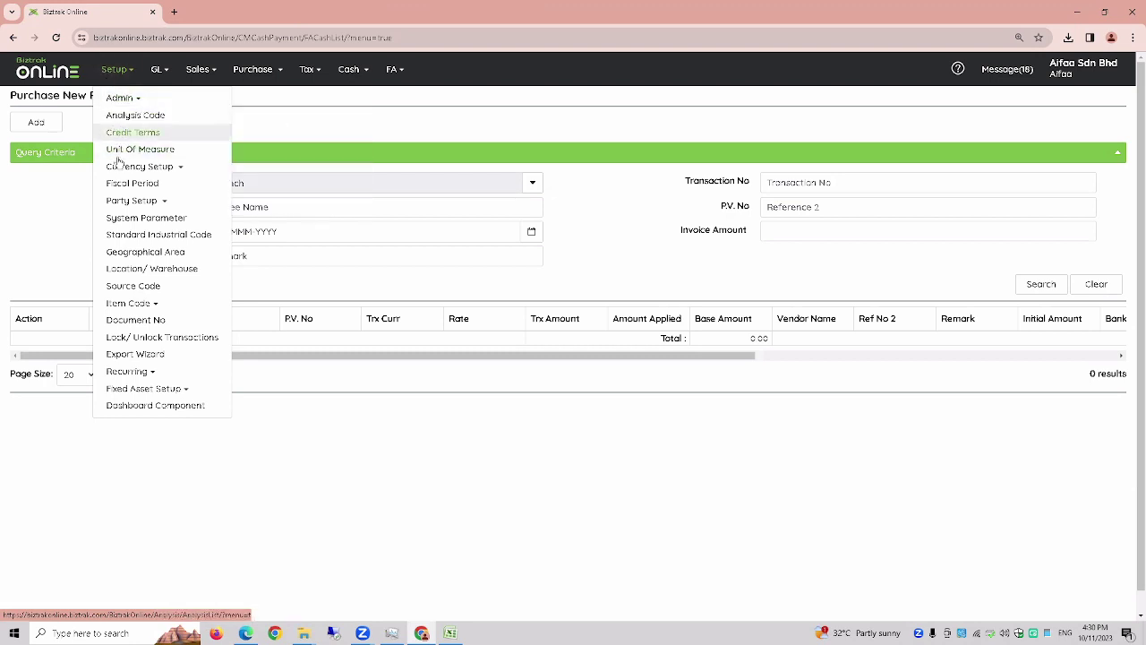
- Open the Item Category list and start a new category with code FA
{"action": "mouse_move", "coordinate": [218, 305]}
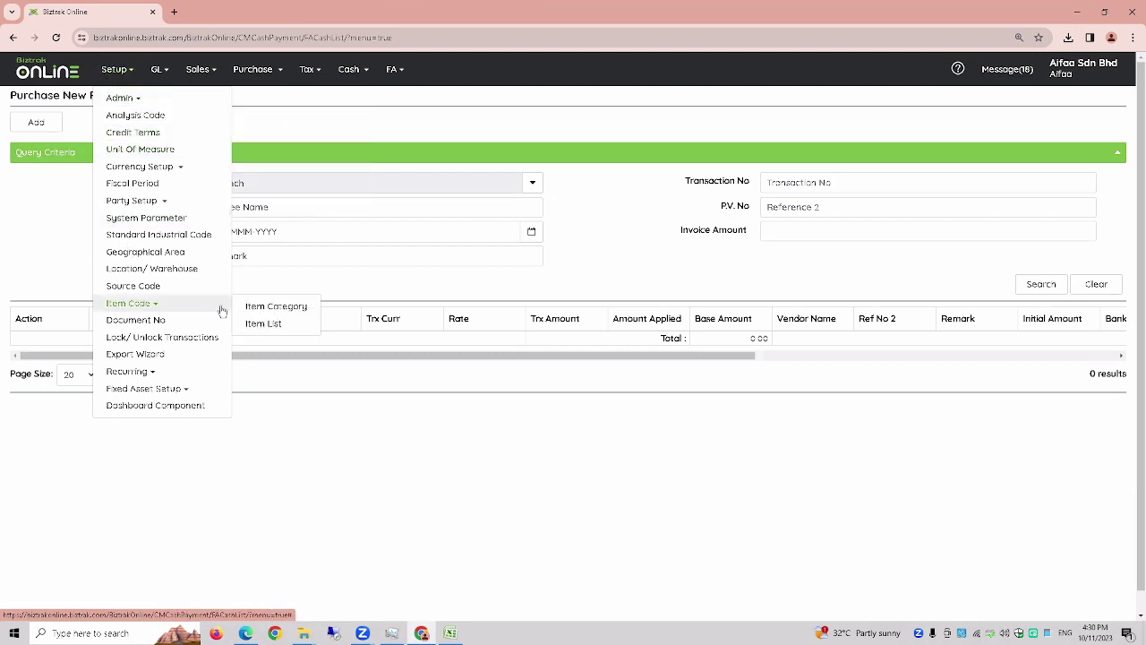
{"action": "left_click", "coordinate": [266, 309]}
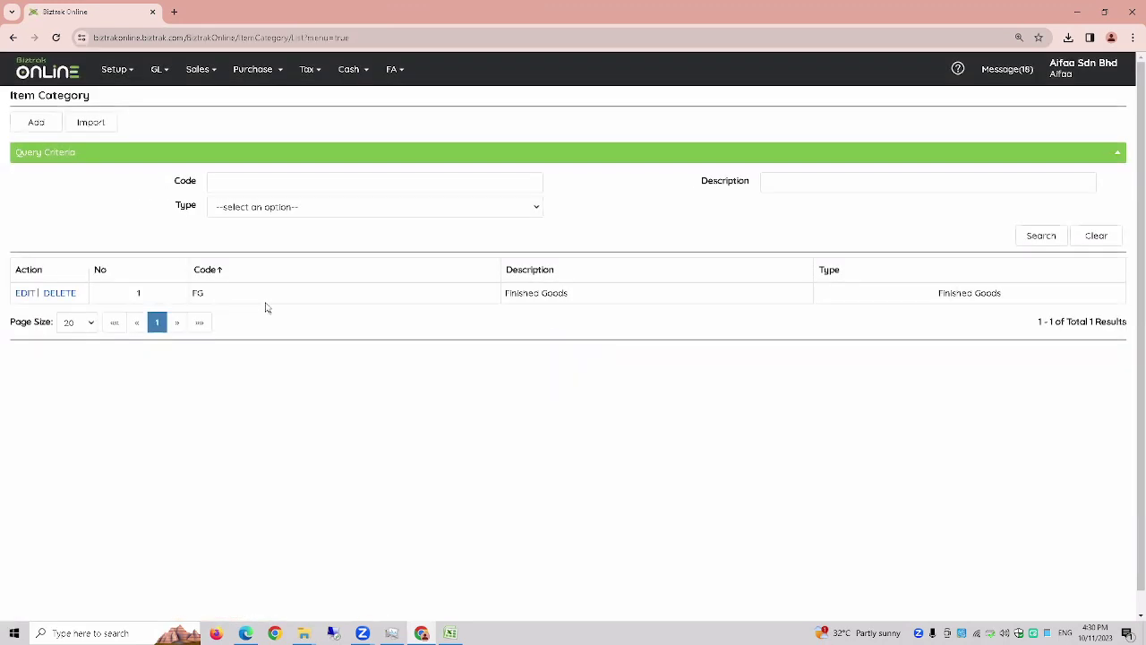
{"action": "left_click", "coordinate": [36, 121]}
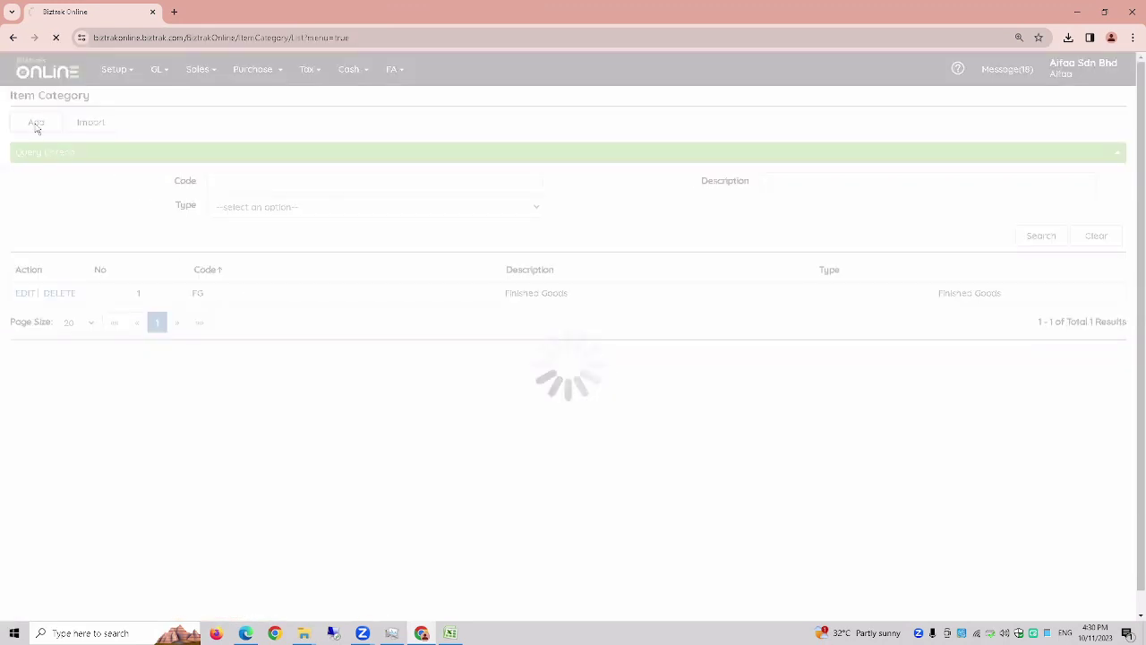
{"action": "left_click", "coordinate": [397, 162]}
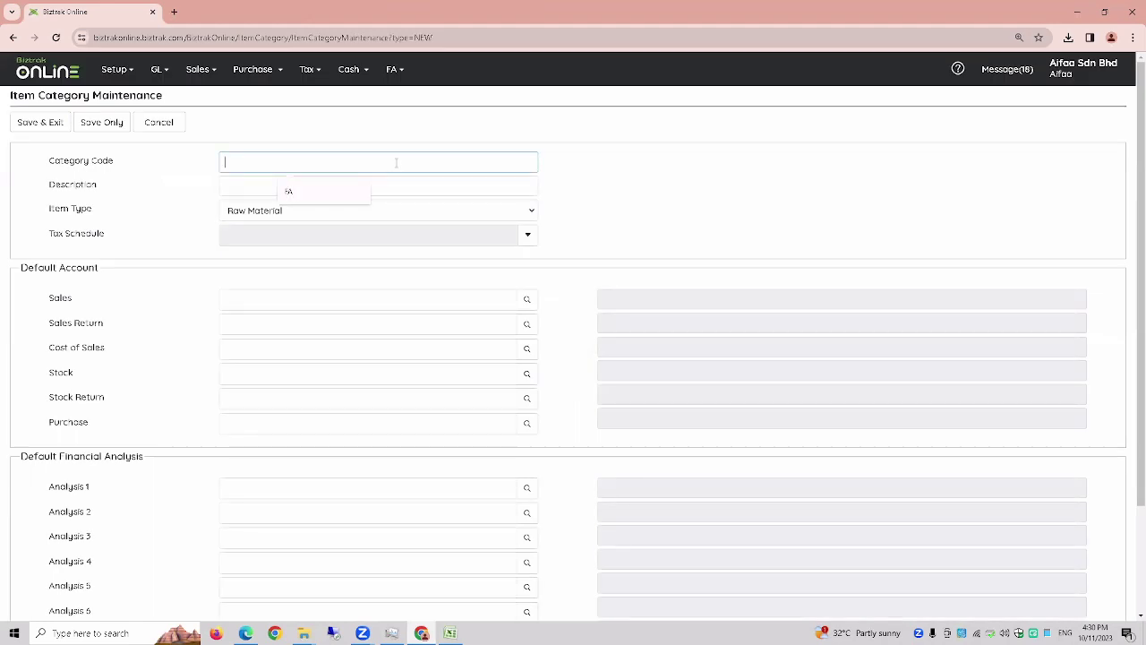
{"action": "key", "text": "Caps_Lock"}
{"action": "type", "text": "f"}
{"action": "key", "text": "BackSpace"}
{"action": "key", "text": "Caps_Lock"}
{"action": "type", "text": "FA"}
- Give it description FA and item type Service Type, then save and exit
{"action": "key", "text": "Tab"}
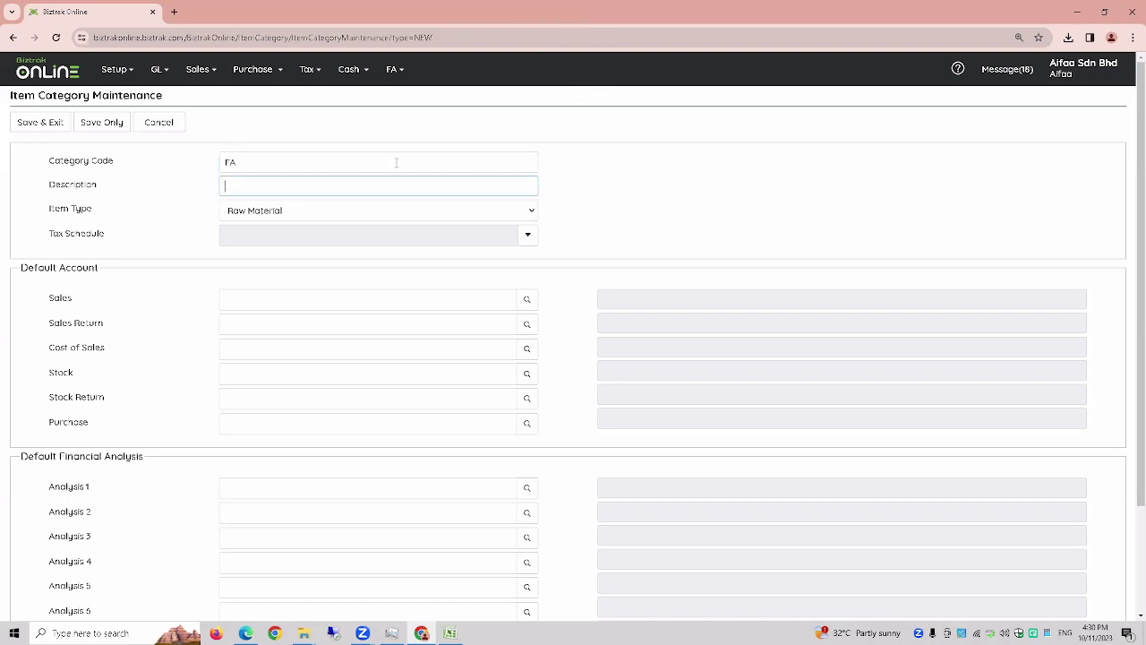
{"action": "type", "text": "FA"}
{"action": "left_click", "coordinate": [261, 213]}
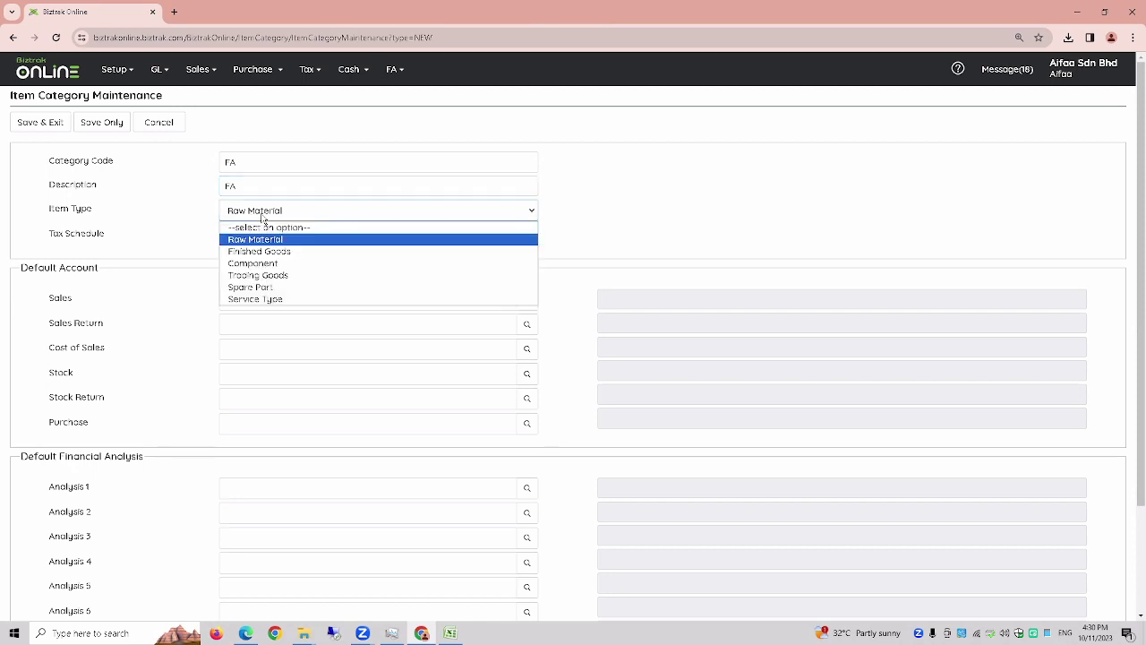
{"action": "left_click", "coordinate": [246, 299]}
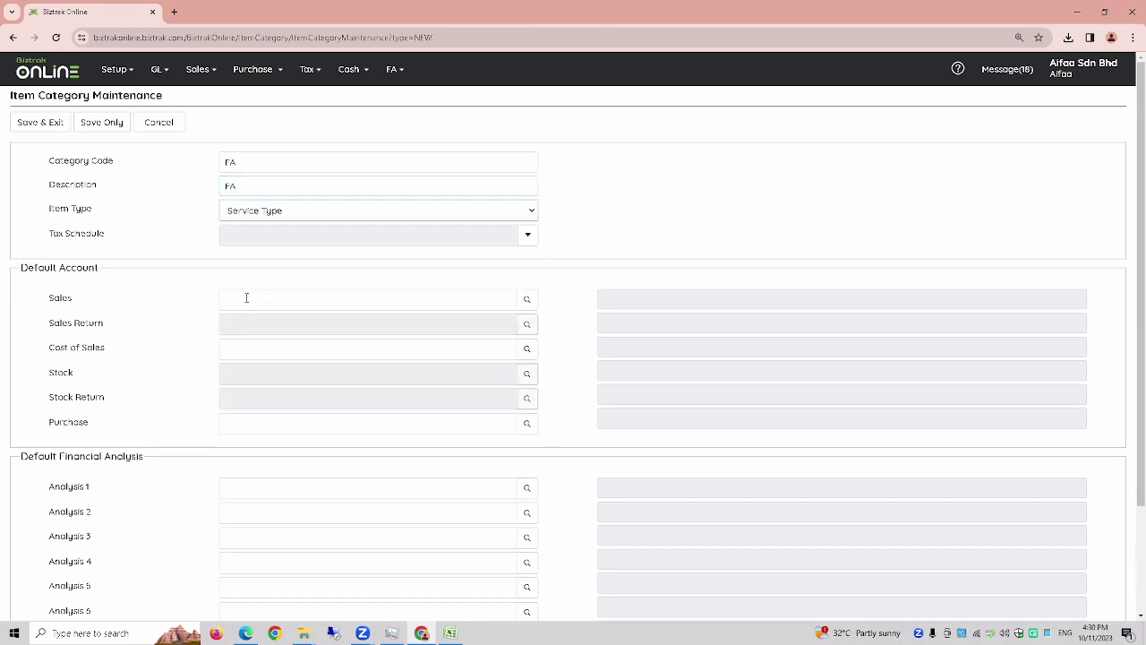
{"action": "left_click", "coordinate": [47, 129]}
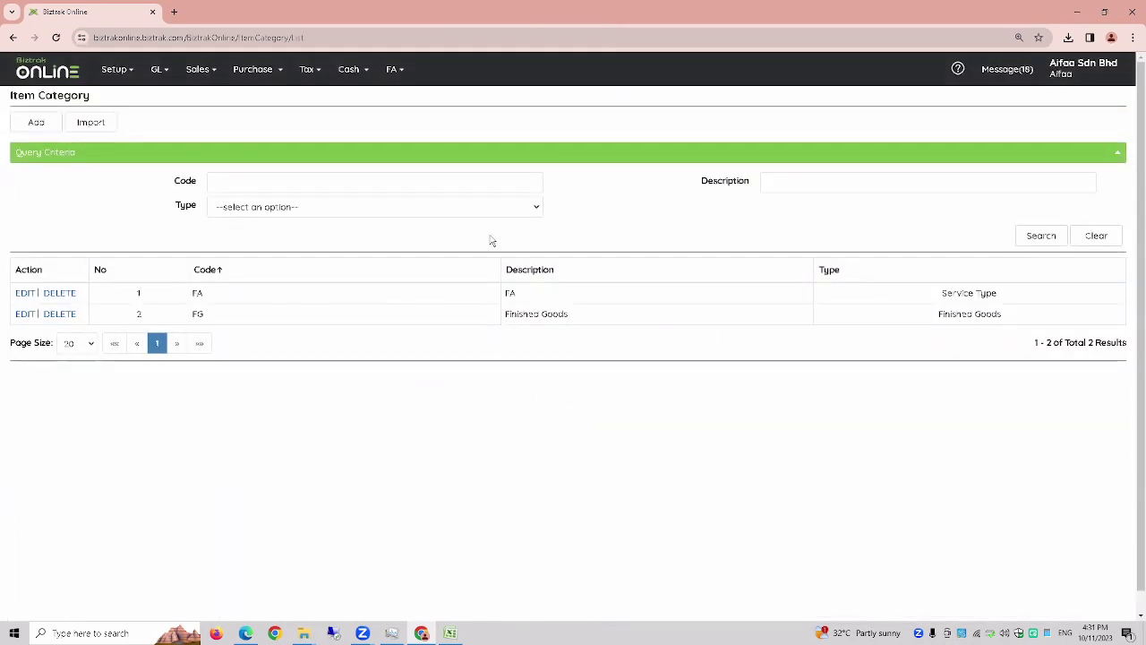
- Open Setup > Fixed Asset Setup > Fixed Asset Category and add a new category
{"action": "left_click", "coordinate": [124, 77]}
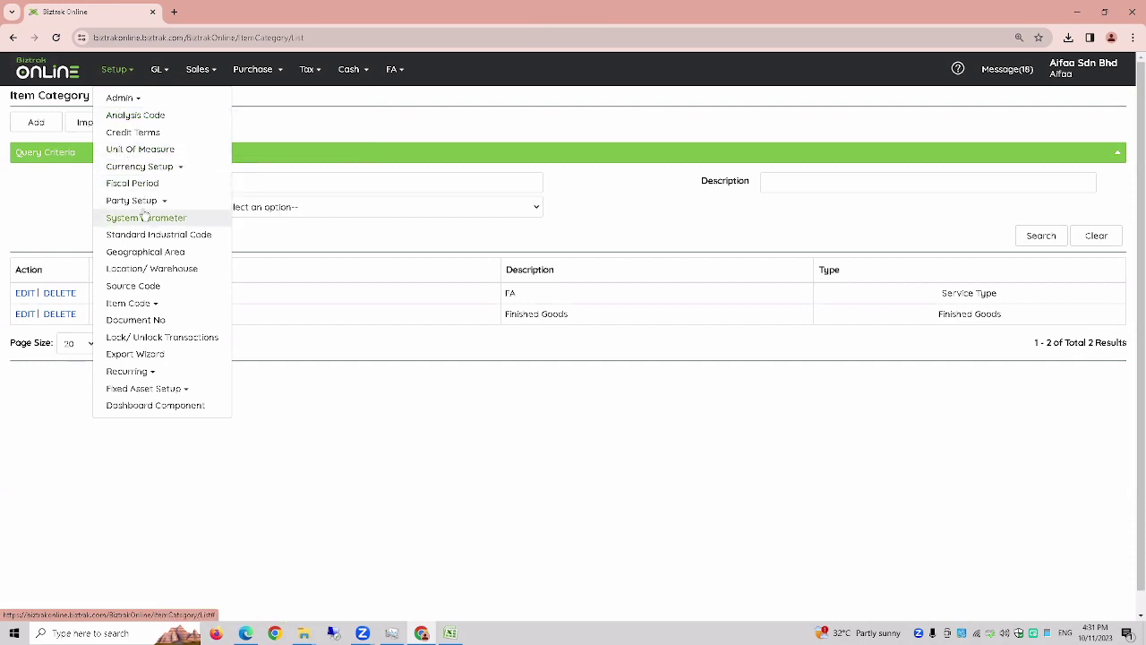
{"action": "mouse_move", "coordinate": [177, 394]}
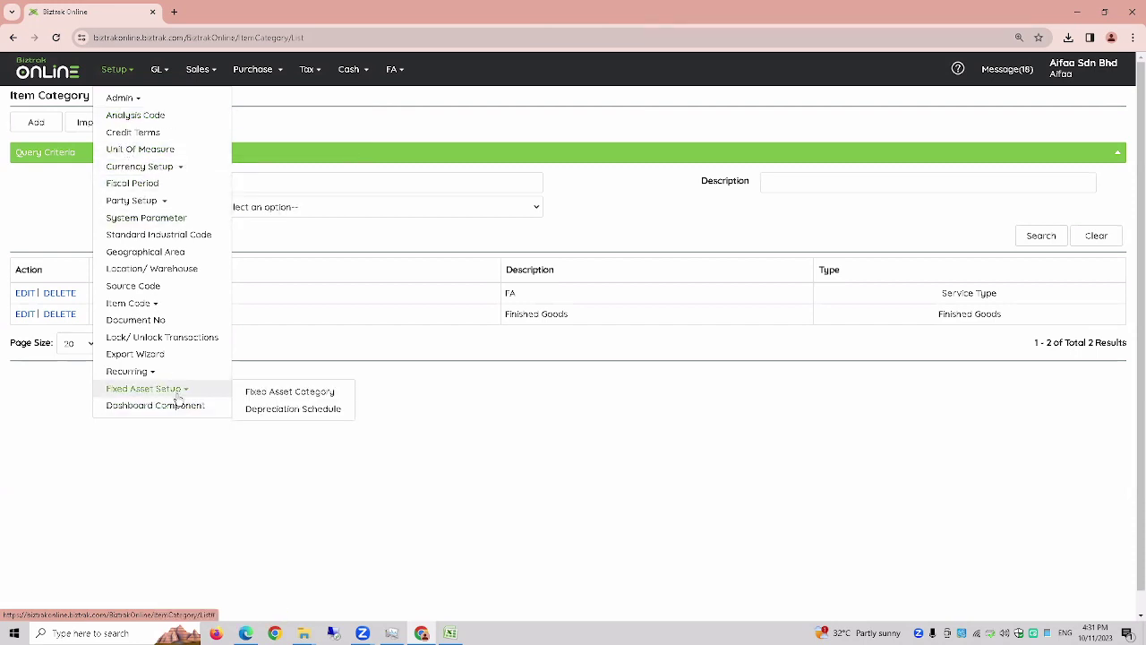
{"action": "left_click", "coordinate": [265, 395]}
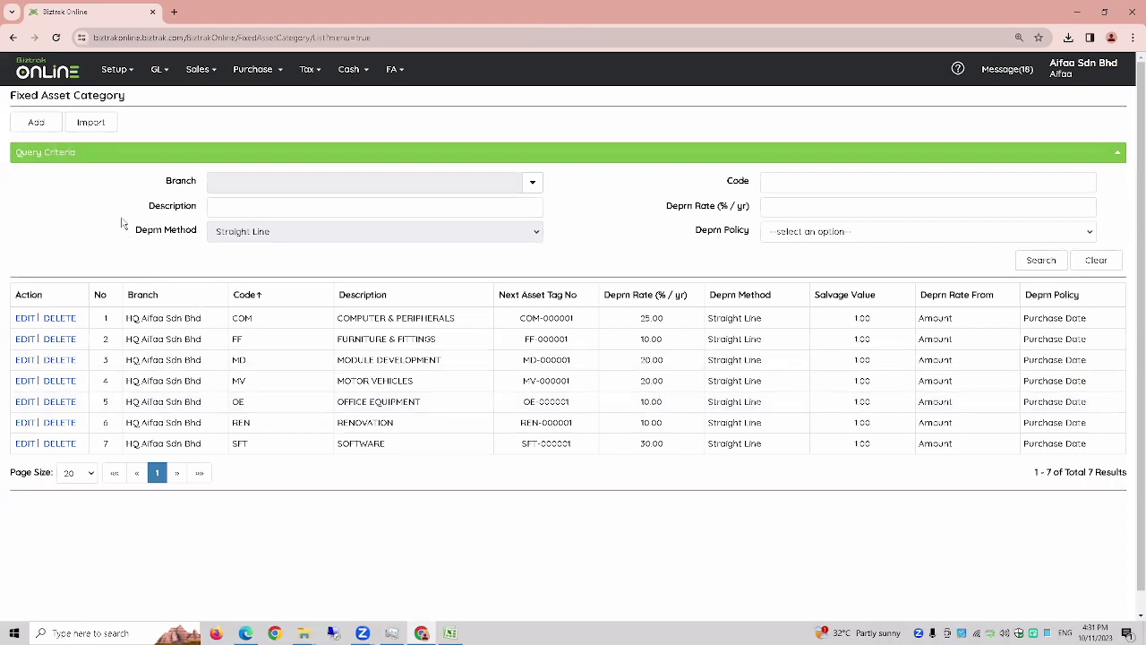
{"action": "left_click", "coordinate": [40, 124]}
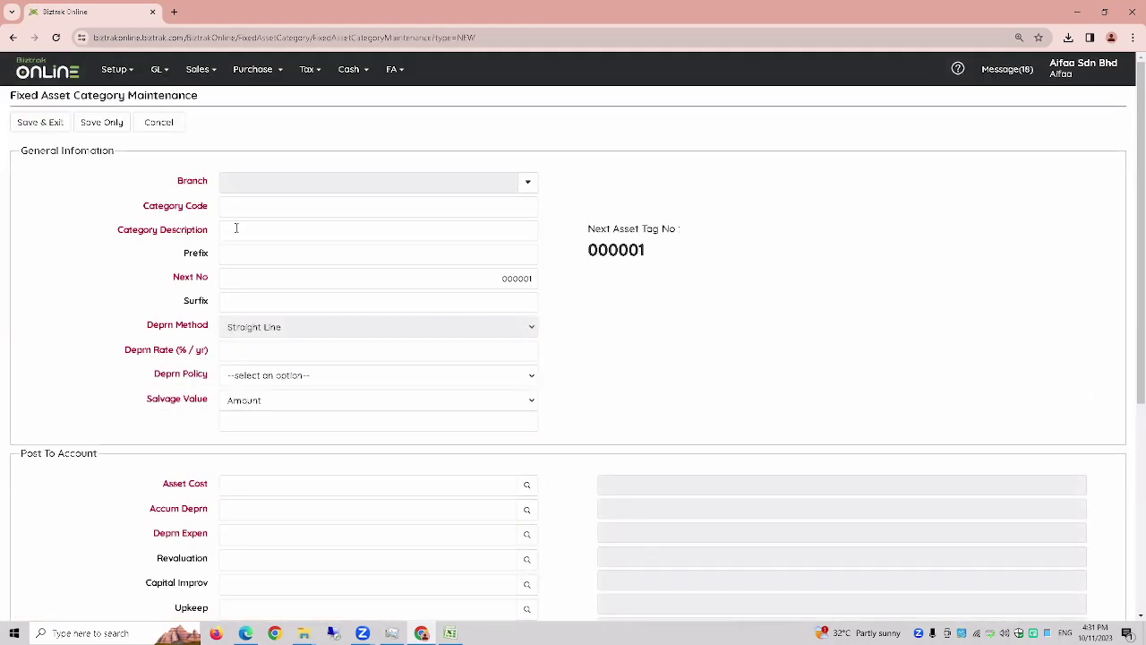
- Set branch HQ Aifaa Sdn Bhd, category code FF1 and description Furniture and Fittings
{"action": "left_click", "coordinate": [529, 185]}
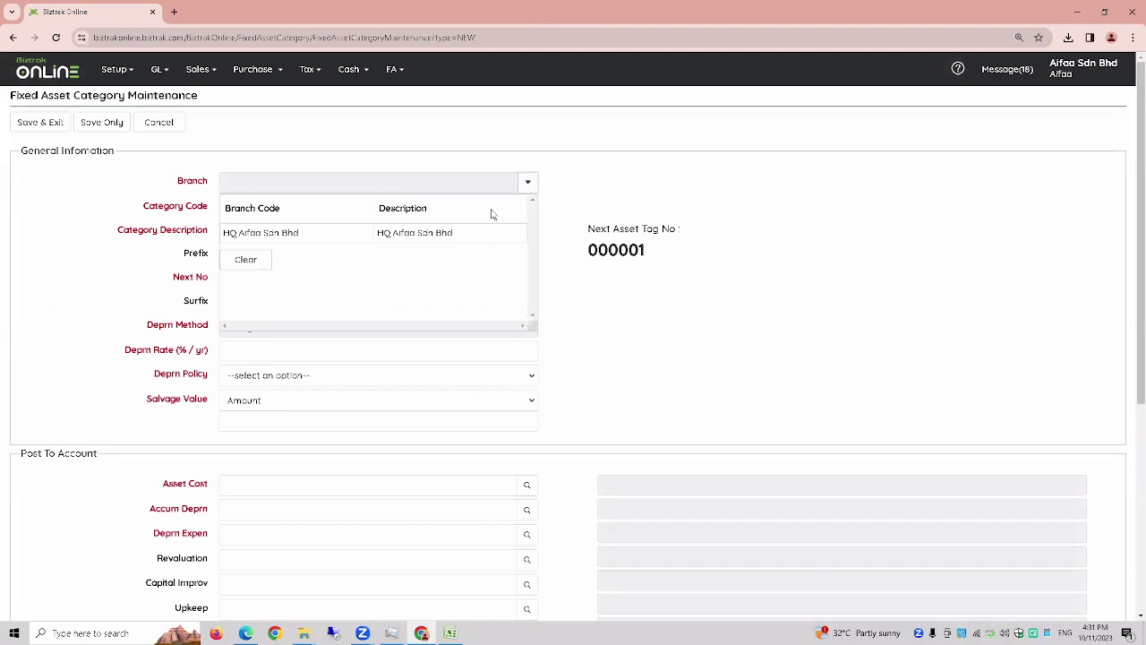
{"action": "left_click", "coordinate": [481, 232]}
{"action": "left_click", "coordinate": [280, 206]}
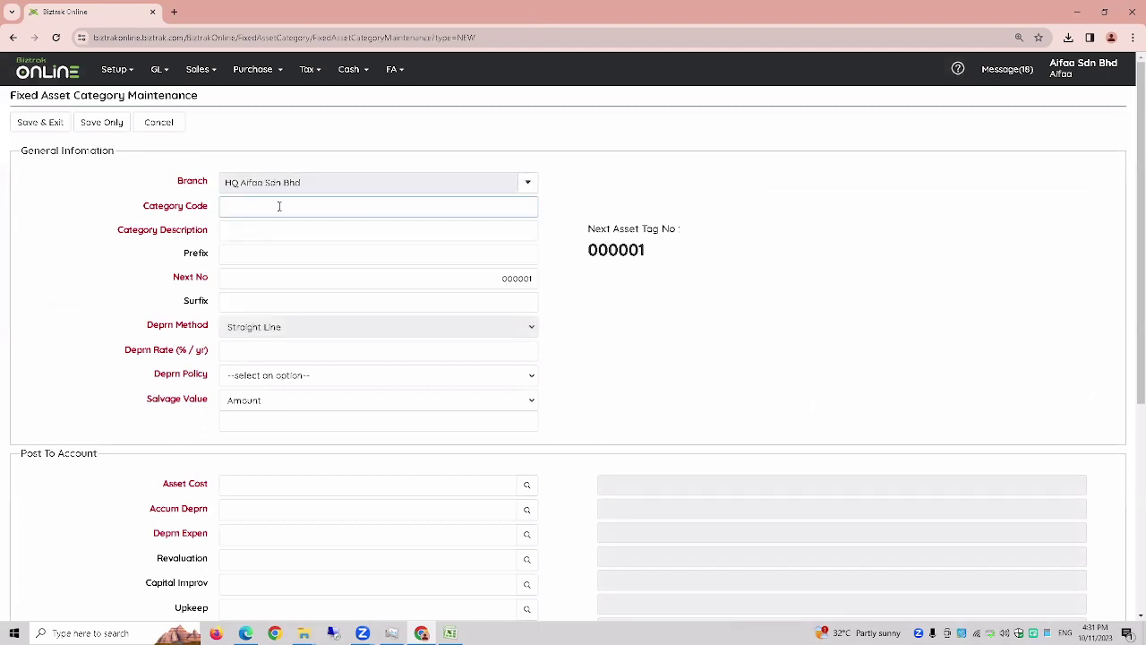
{"action": "type", "text": "FF1"}
{"action": "key", "text": "Tab"}
{"action": "type", "text": "Fur"}
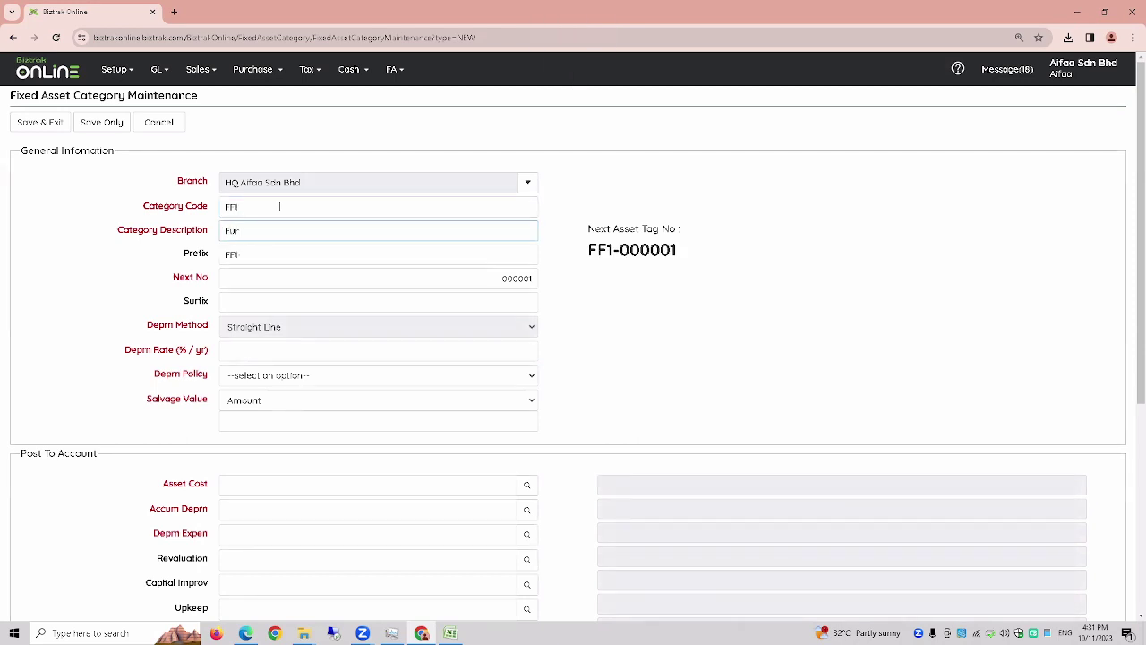
{"action": "type", "text": "niture and Fittings"}
{"action": "key", "text": "Tab"}
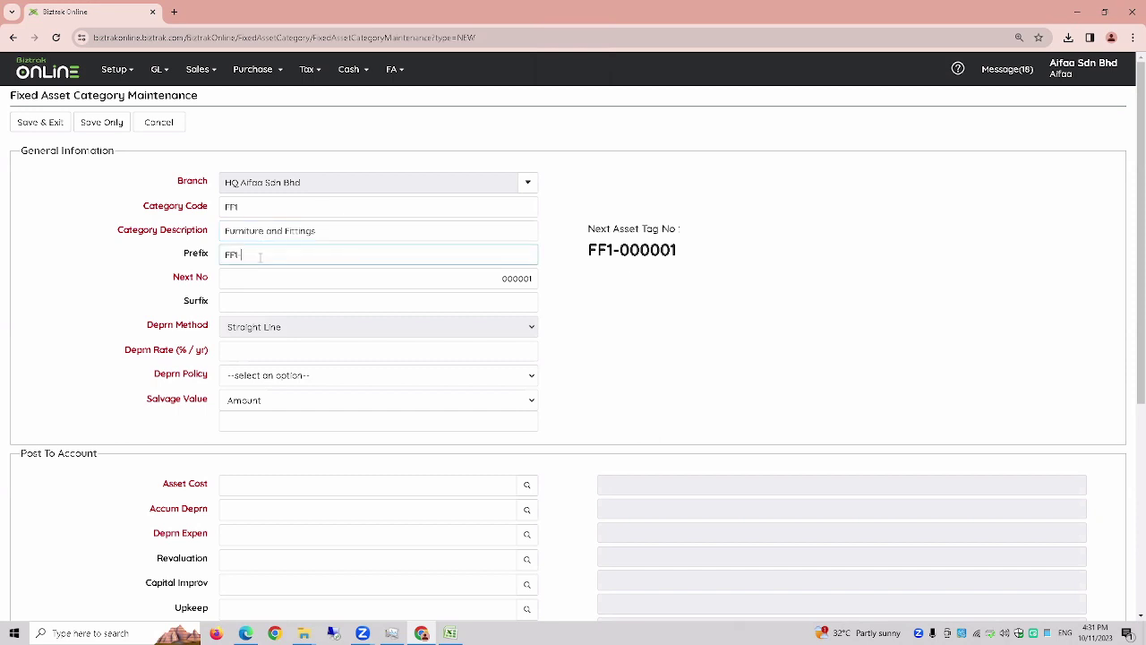
- Check the prefix, keep next asset number 000001, and set a 20% depreciation rate
{"action": "left_click", "coordinate": [502, 285]}
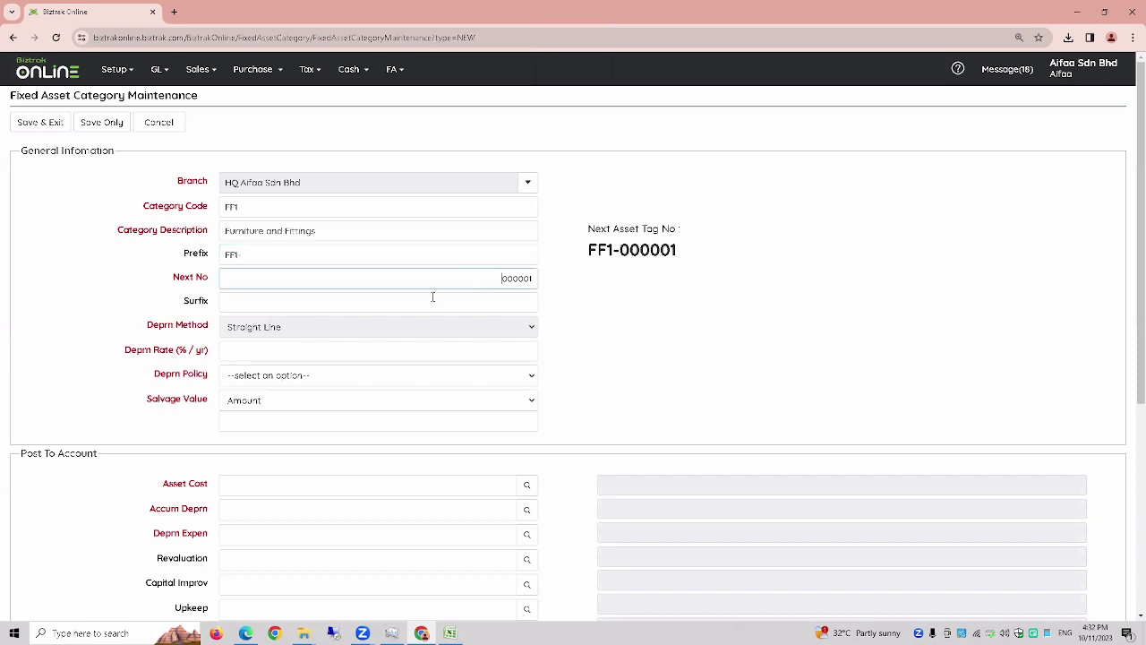
{"action": "left_click", "coordinate": [213, 331]}
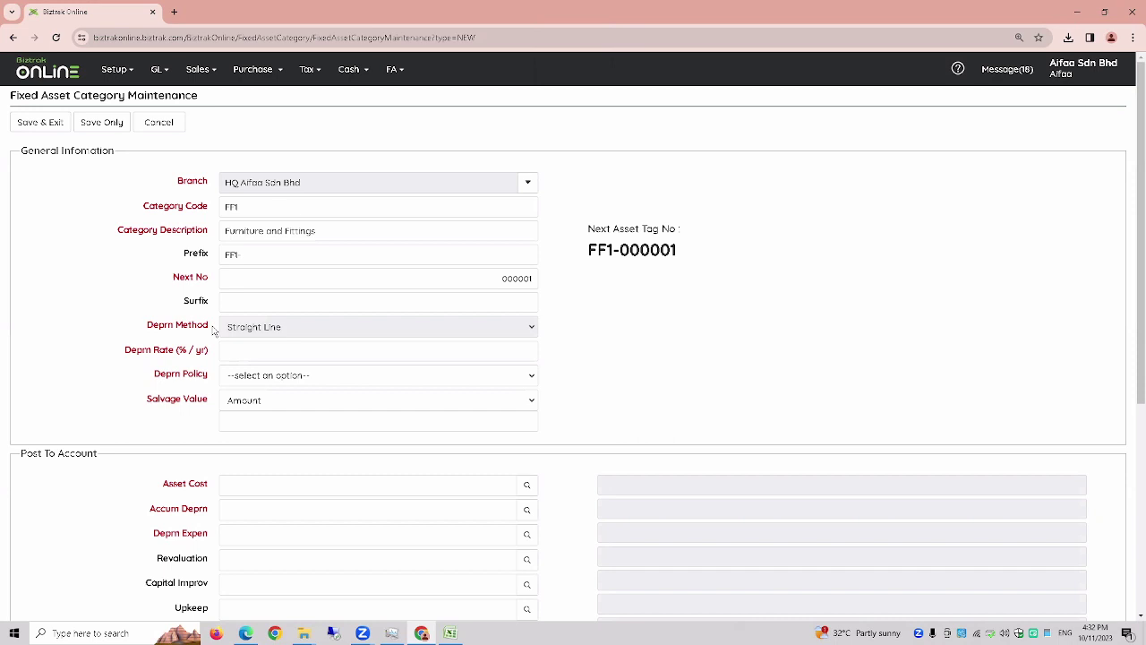
{"action": "left_click", "coordinate": [243, 355]}
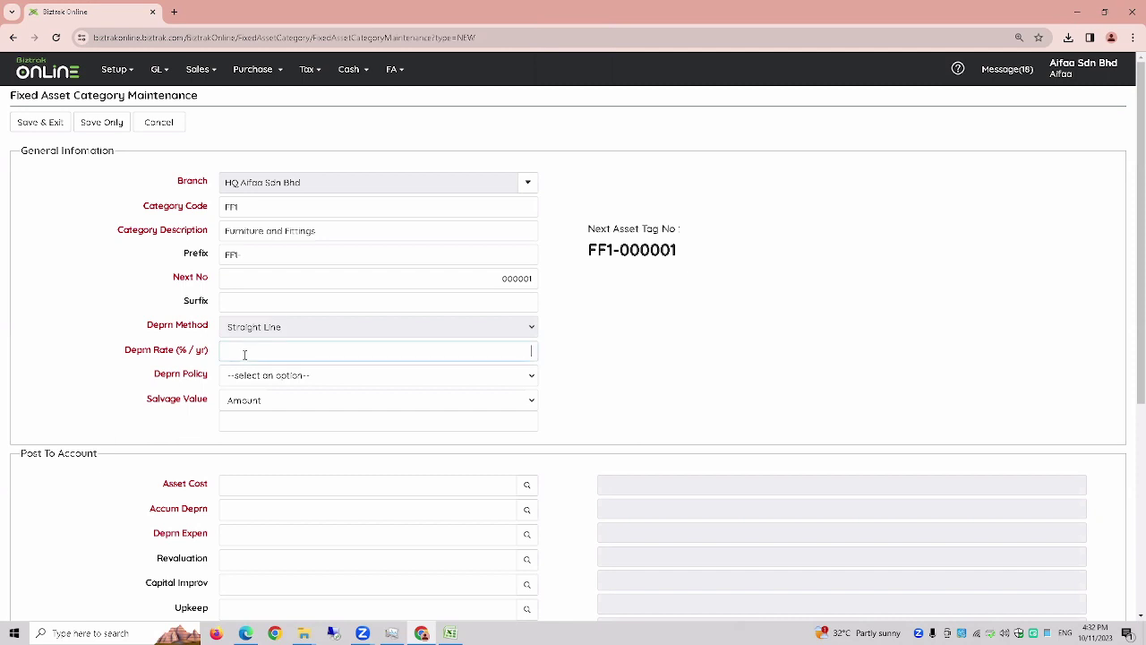
{"action": "type", "text": "20"}
{"action": "key", "text": "Tab"}
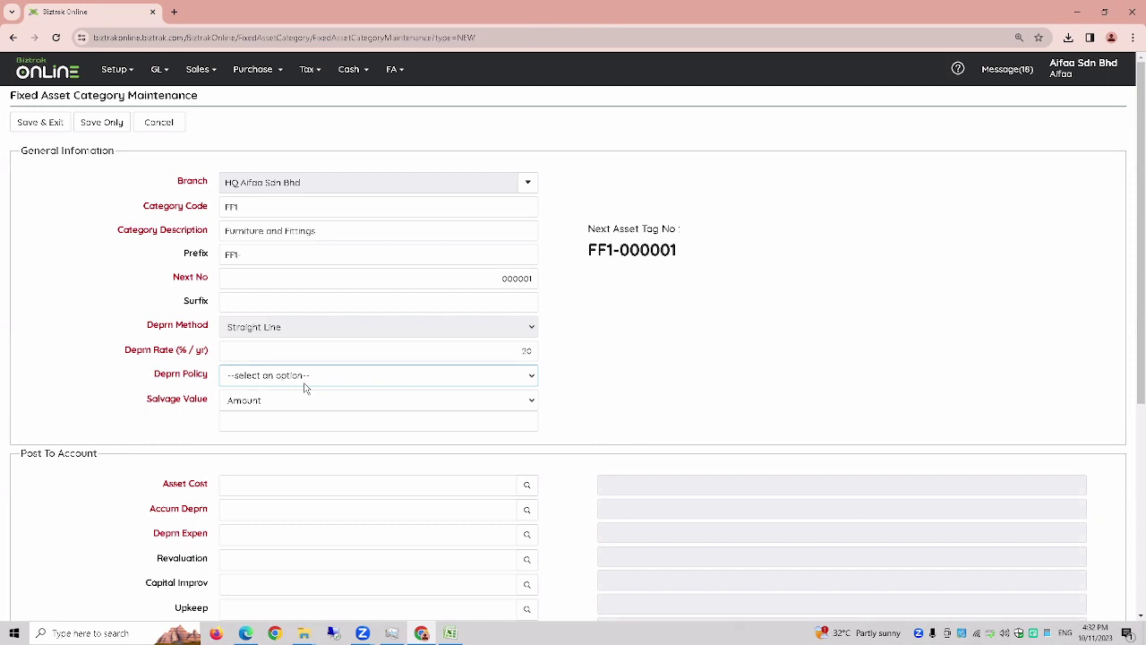
{"action": "left_click", "coordinate": [455, 635]}
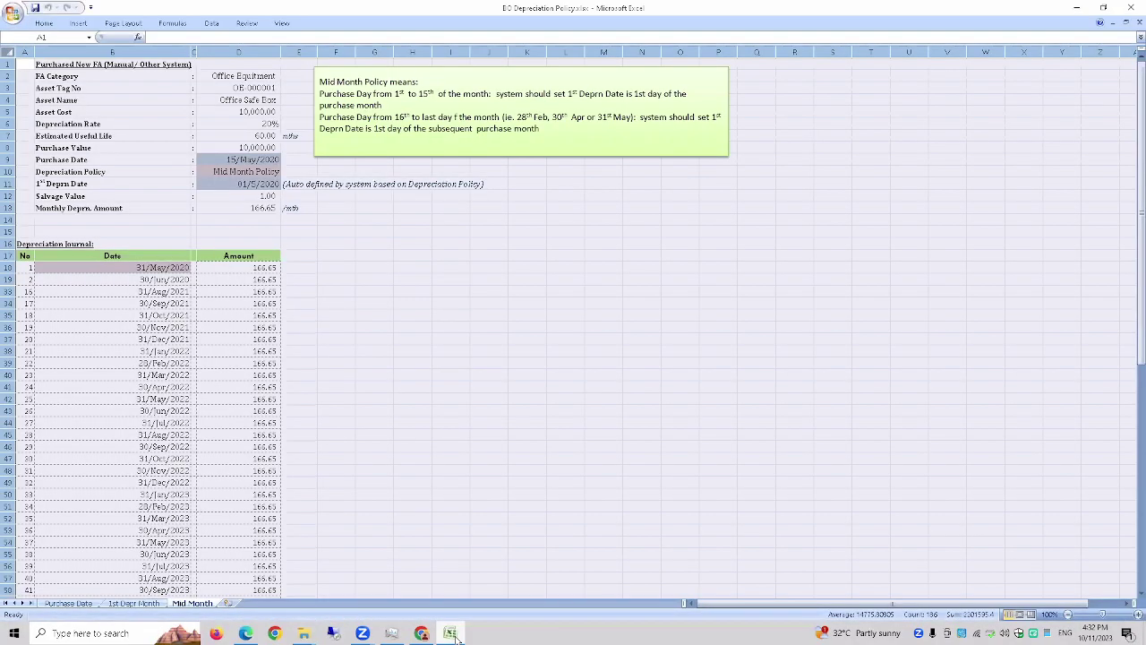
- Review the Purchase Date sheet's formulas and widen column L to show the 31 - 15 + 1 explanation
{"action": "left_click", "coordinate": [69, 605]}
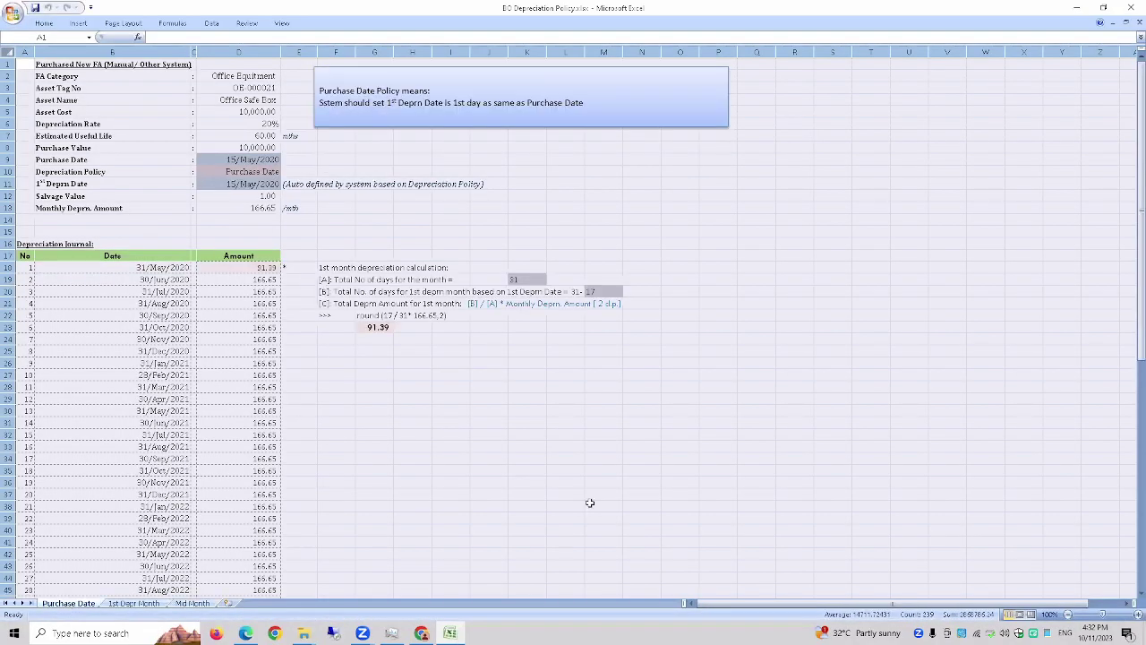
{"action": "scroll", "coordinate": [590, 503], "scroll_direction": "up", "scroll_amount": 2, "text": "ctrl"}
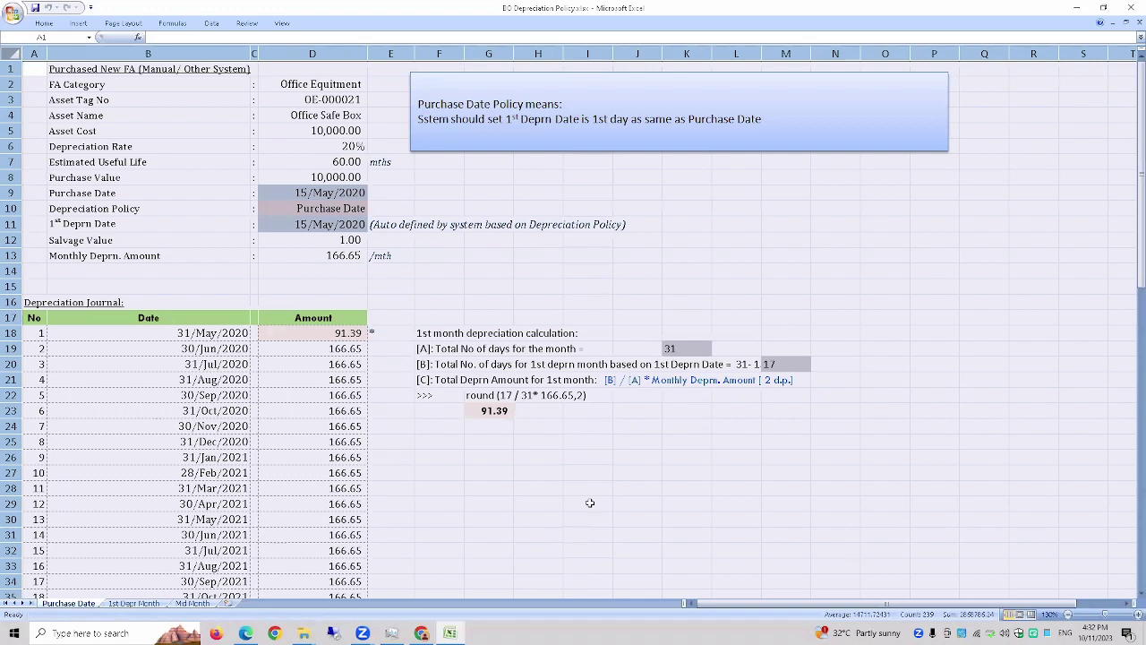
{"action": "scroll", "coordinate": [590, 508], "scroll_direction": "up", "scroll_amount": 1, "text": "ctrl"}
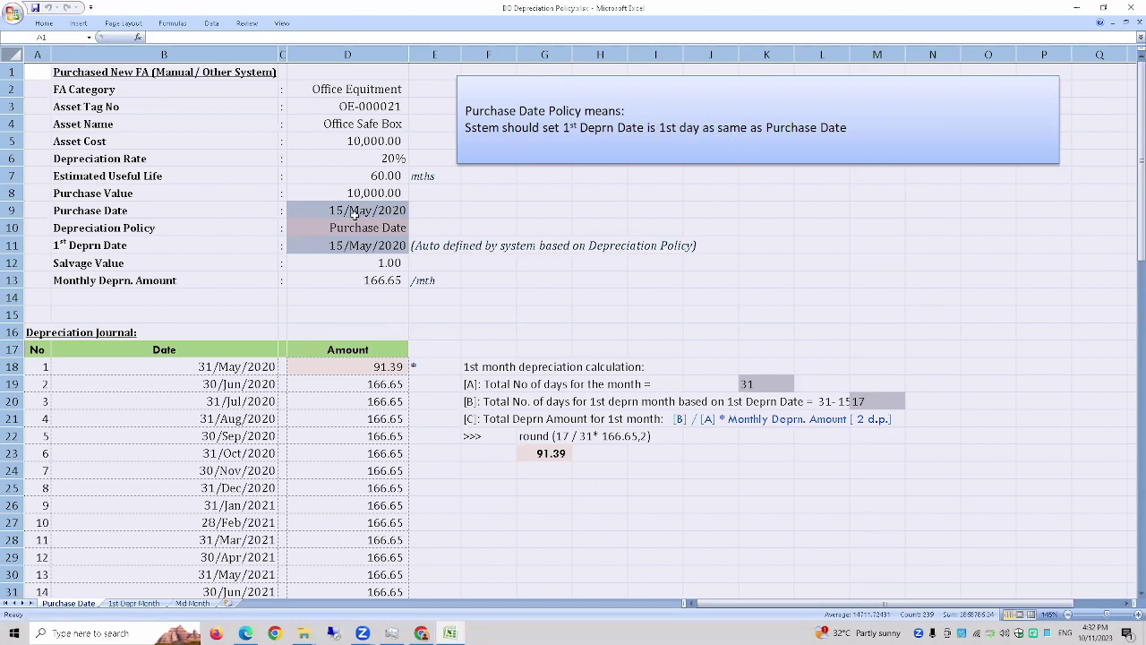
{"action": "left_click", "coordinate": [357, 211]}
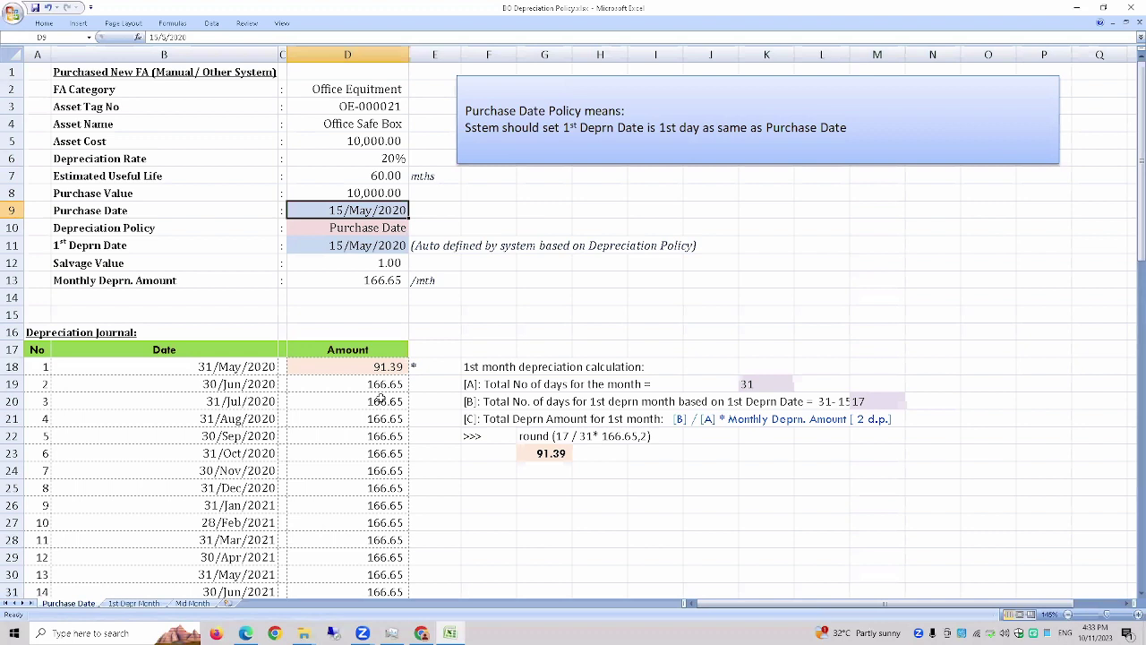
{"action": "left_click", "coordinate": [413, 371]}
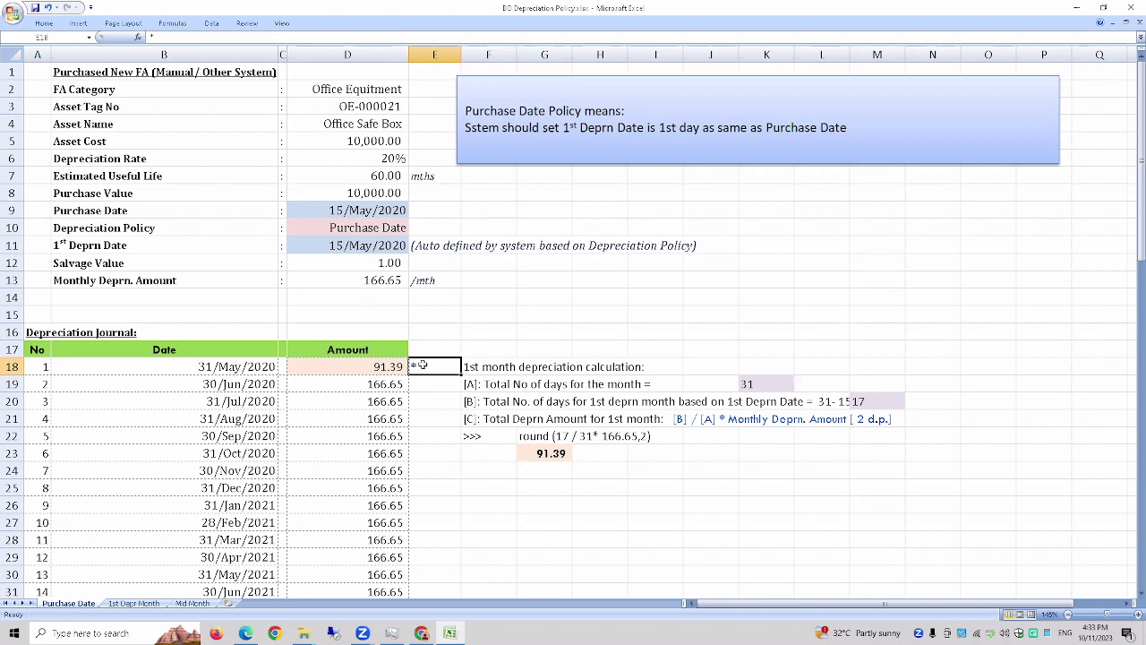
{"action": "left_click", "coordinate": [482, 382]}
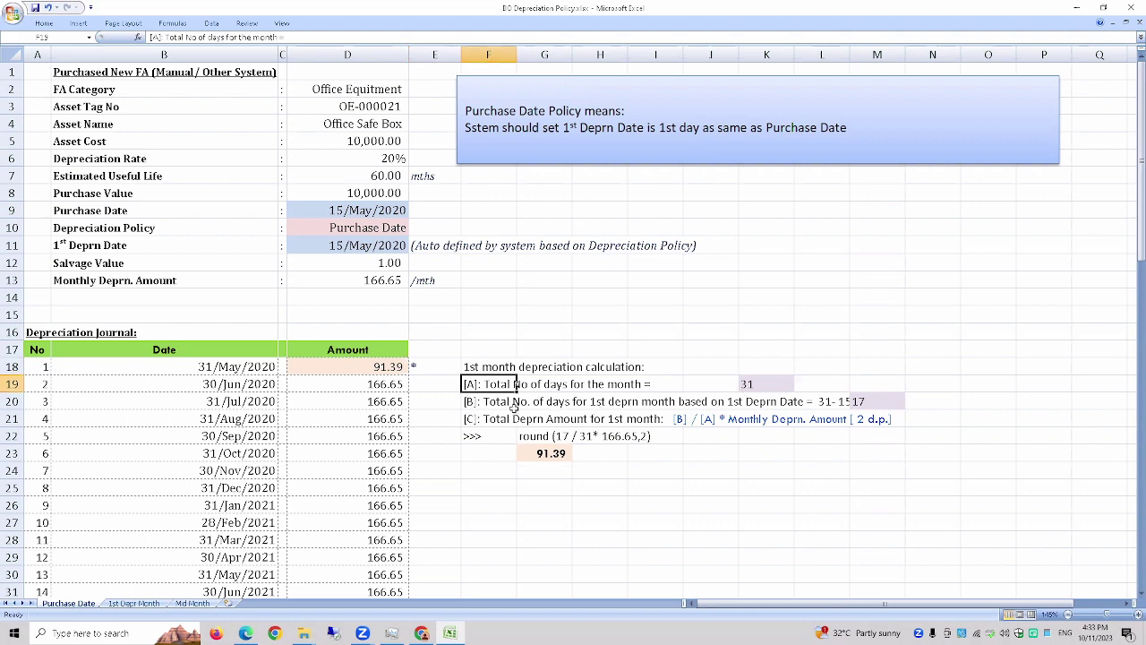
{"action": "key", "text": "ctrl+Right"}
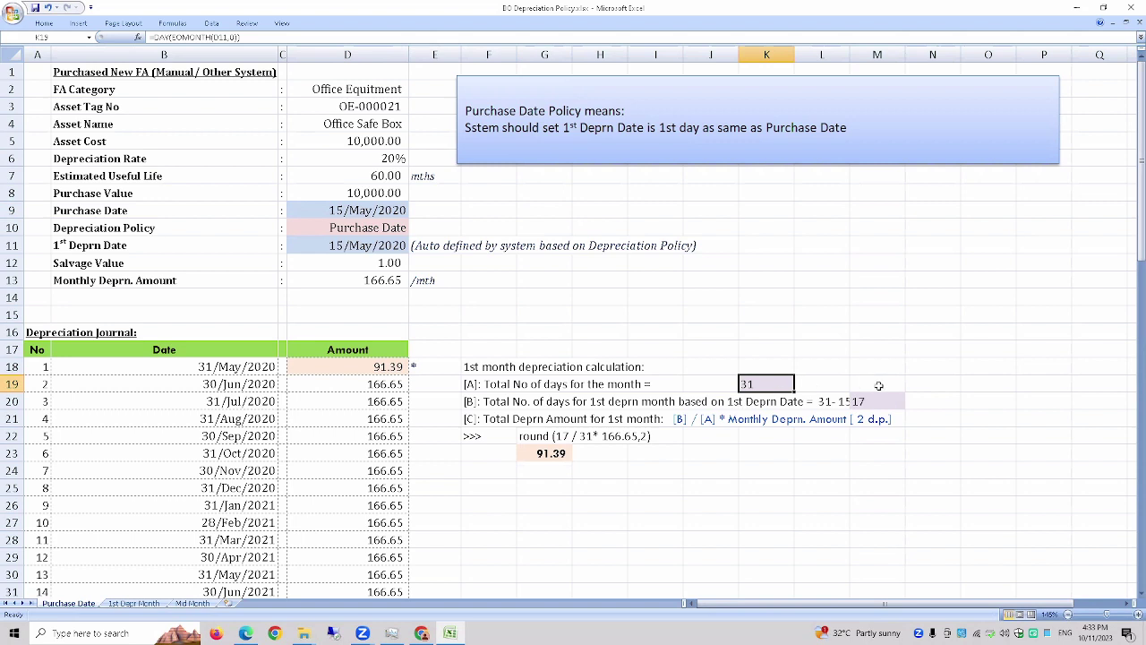
{"action": "left_click_drag", "start_coordinate": [849, 54], "coordinate": [893, 53]}
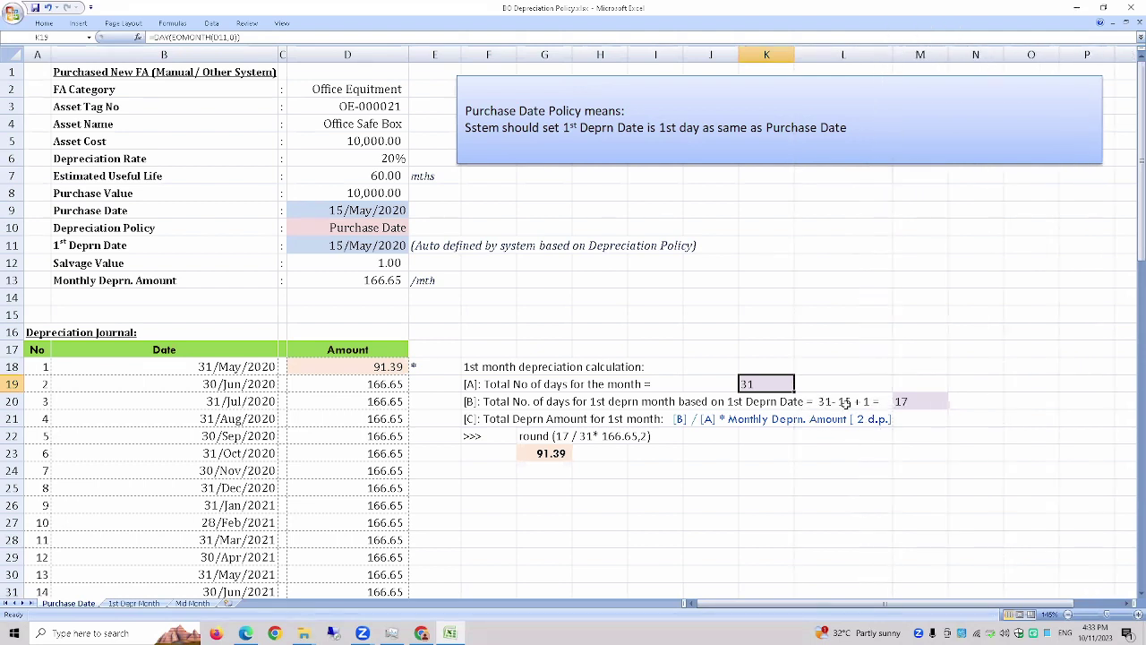
{"action": "double_click", "coordinate": [925, 402]}
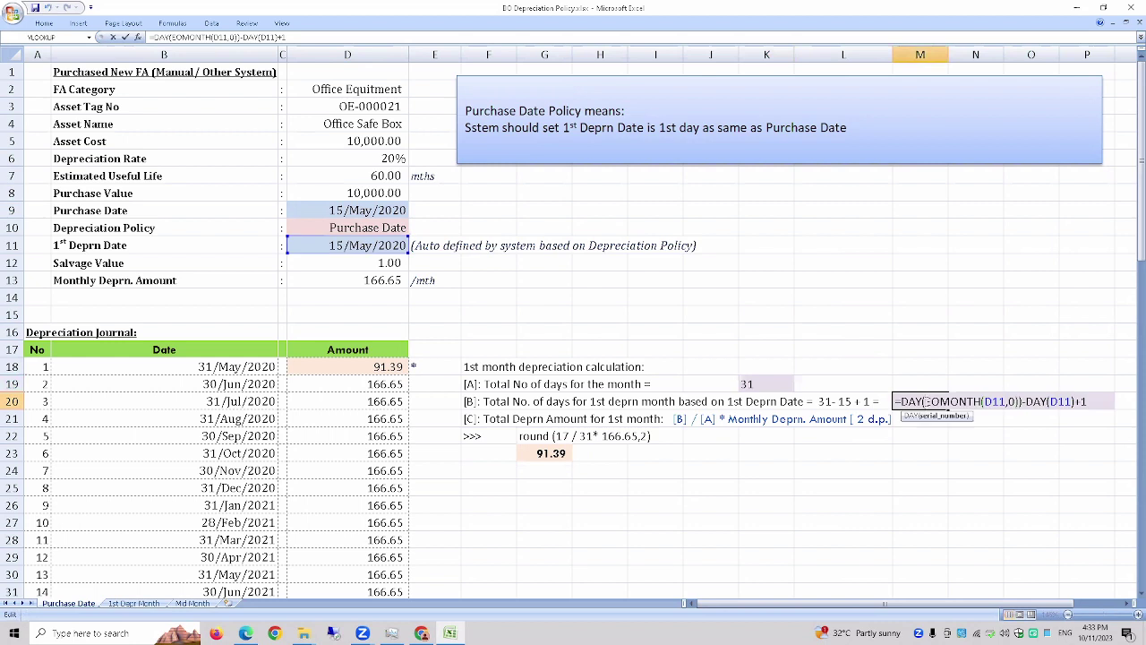
{"action": "key", "text": "Return"}
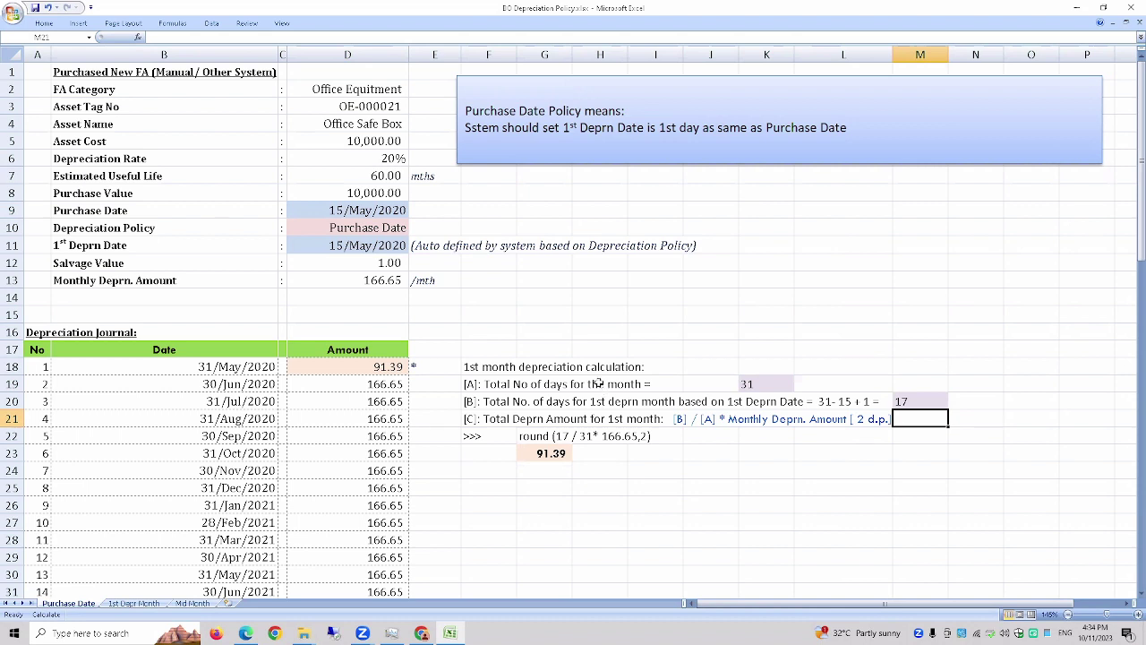
{"action": "left_click", "coordinate": [371, 369]}
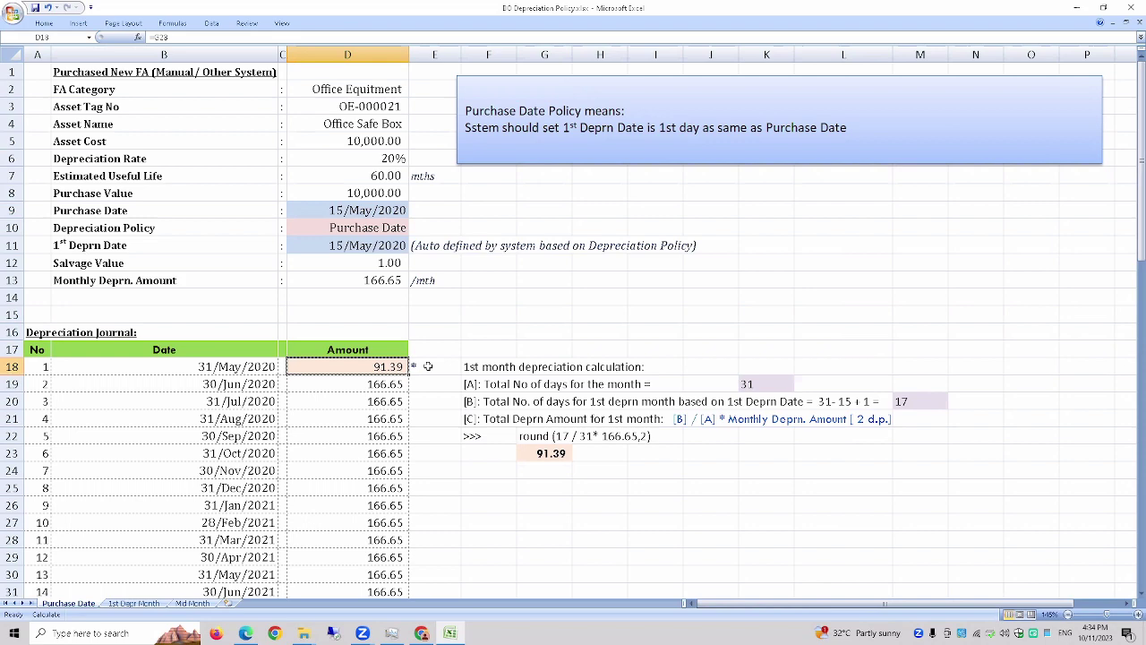
- Switch to the 1st Depr Month sheet and zoom in on its 166.65 first-journal example
{"action": "left_click", "coordinate": [143, 605]}
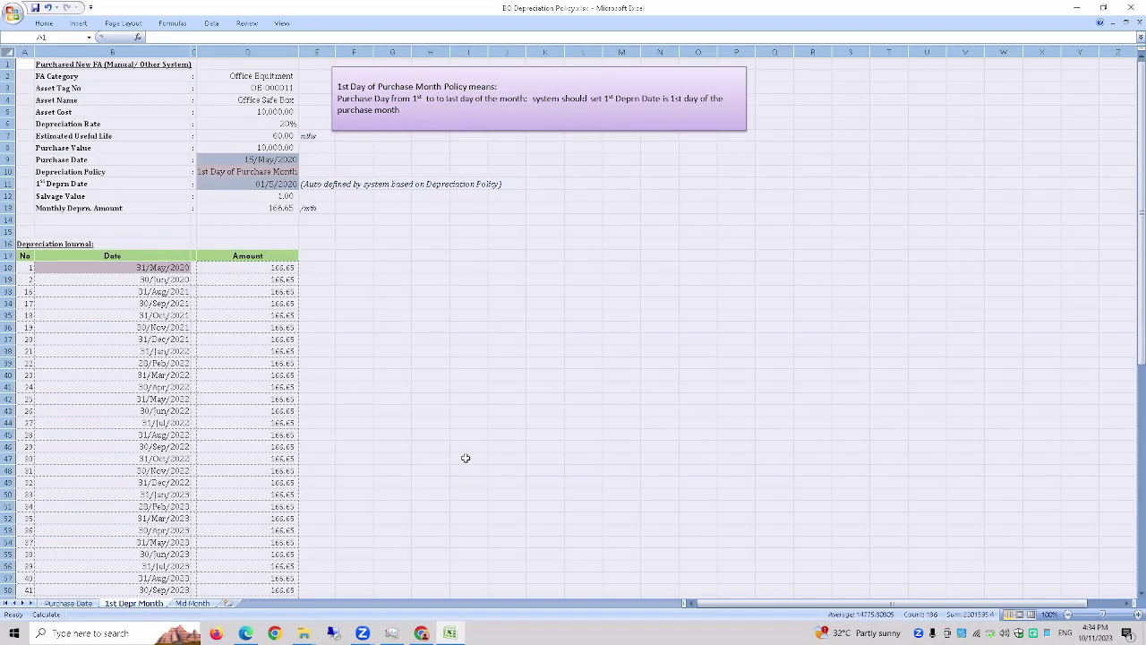
{"action": "scroll", "coordinate": [465, 458], "scroll_direction": "up", "scroll_amount": 2}
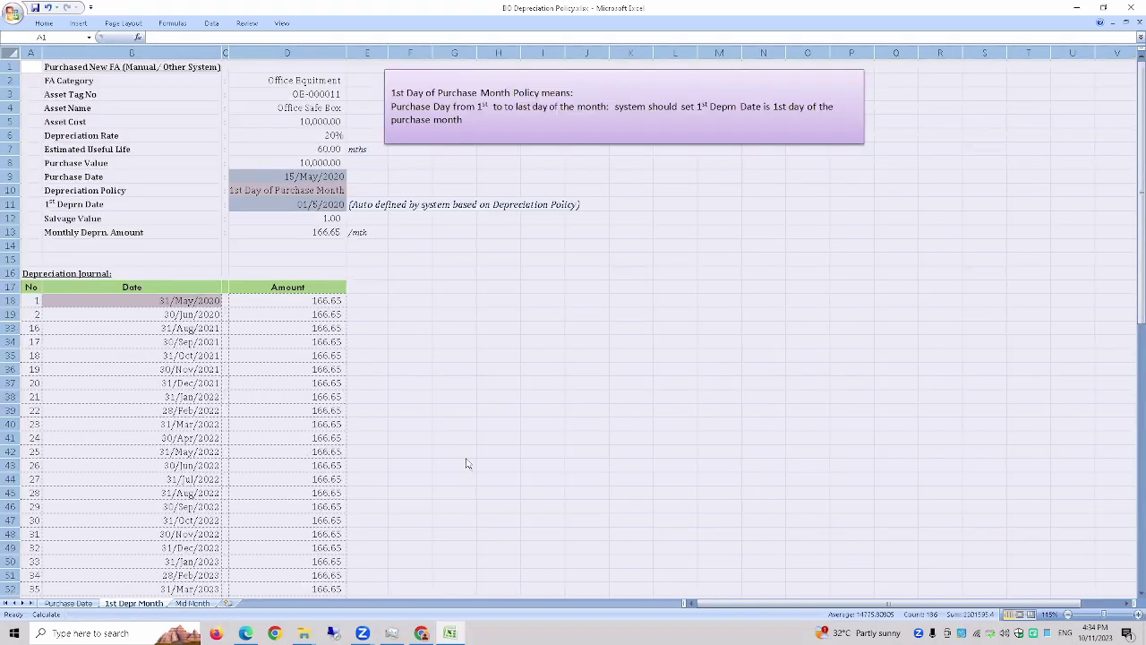
{"action": "scroll", "coordinate": [466, 457], "scroll_direction": "up", "scroll_amount": 1}
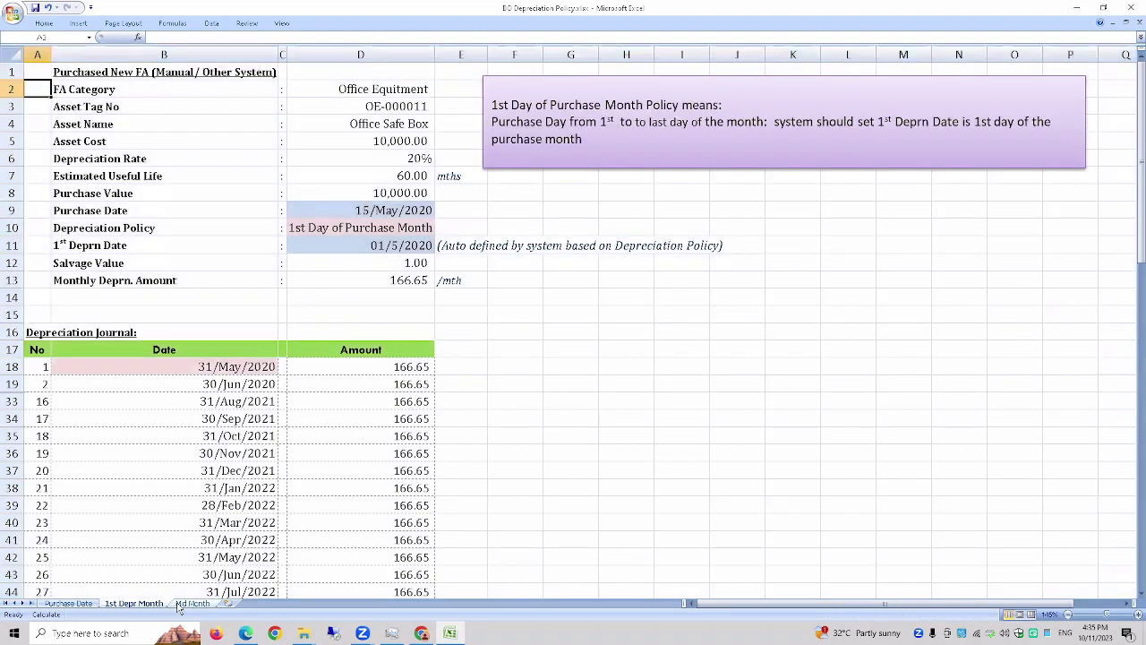
- Switch to the Mid Month sheet and zoom in on the Mid Month Policy example
{"action": "left_click", "coordinate": [192, 603]}
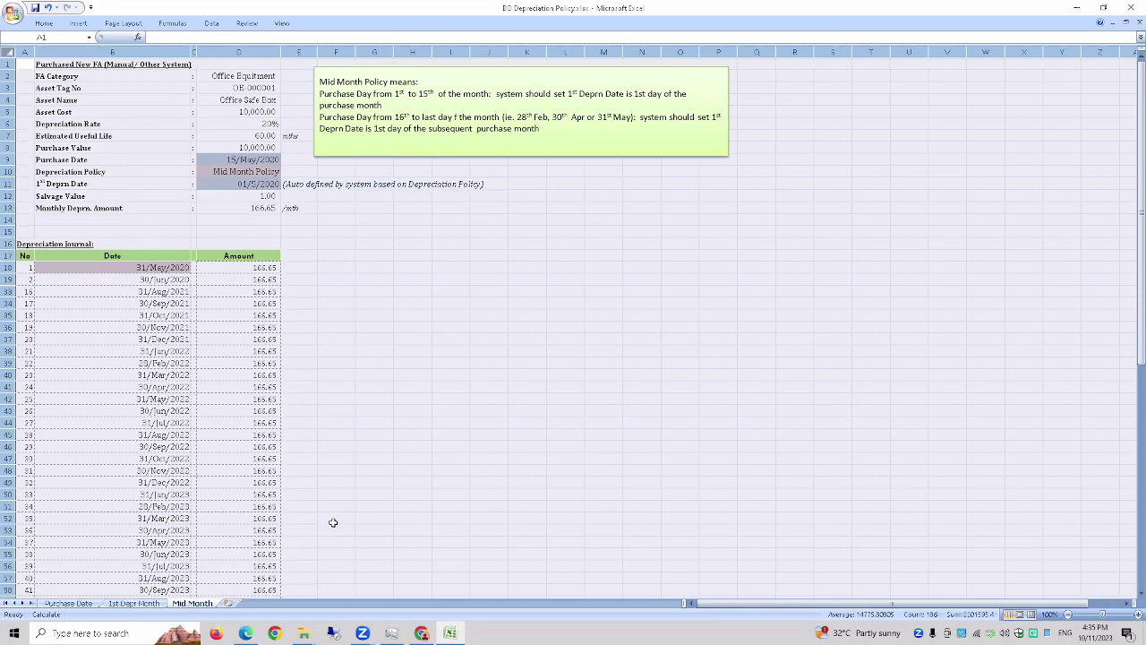
{"action": "scroll", "coordinate": [341, 522], "scroll_direction": "up", "scroll_amount": 3}
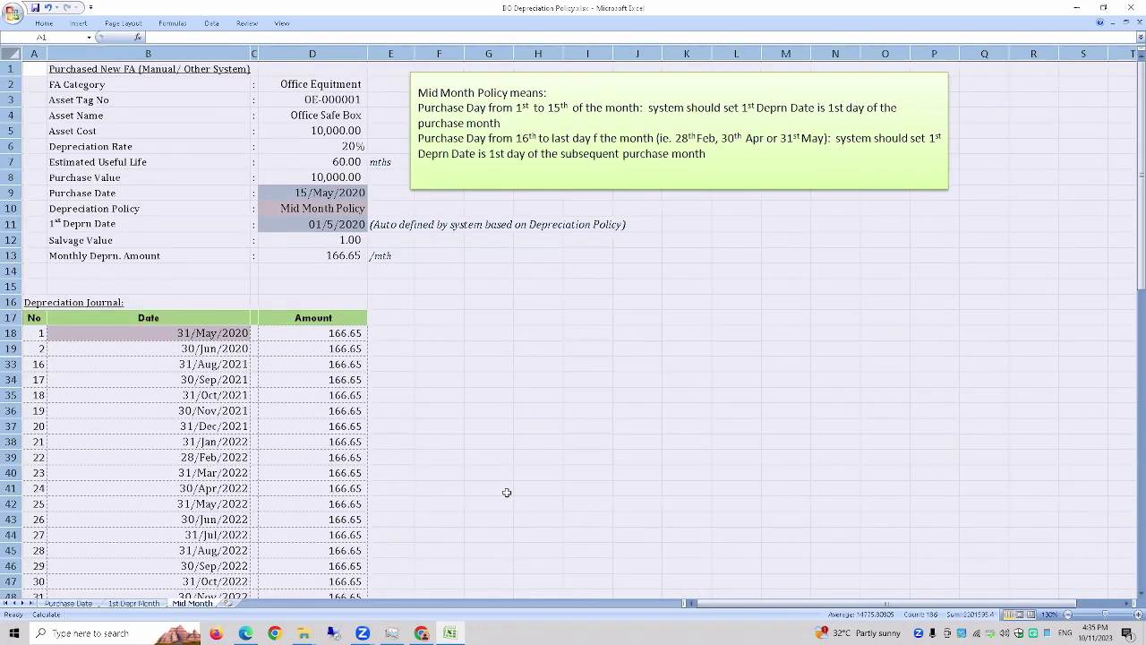
{"action": "scroll", "coordinate": [474, 498], "scroll_direction": "up", "scroll_amount": 1}
{"action": "left_click", "coordinate": [535, 484]}
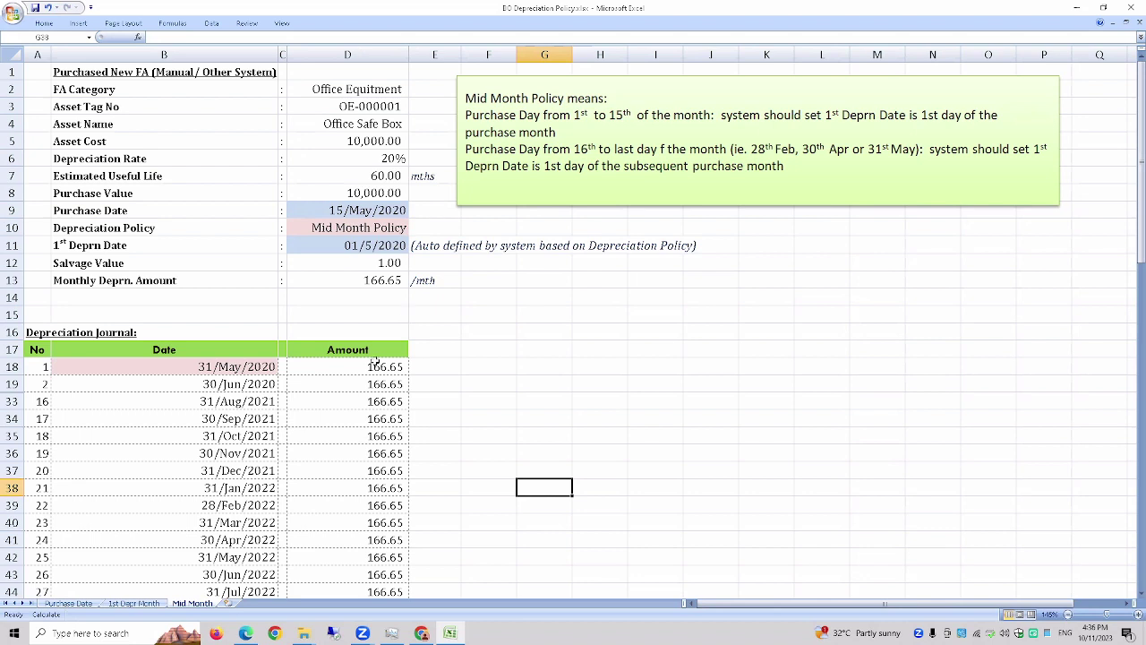
- Back in Biztrak, review the FF1 form's Deprn Policy choices and keep salvage value type Amount
{"action": "left_click", "coordinate": [422, 633]}
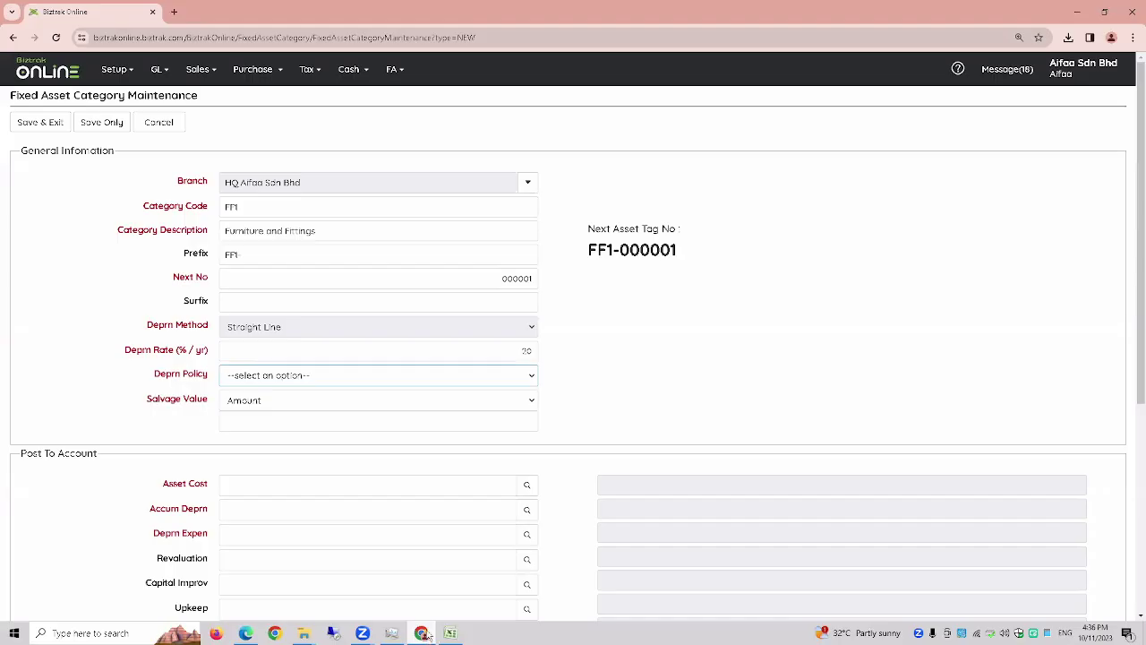
{"action": "left_click", "coordinate": [249, 376]}
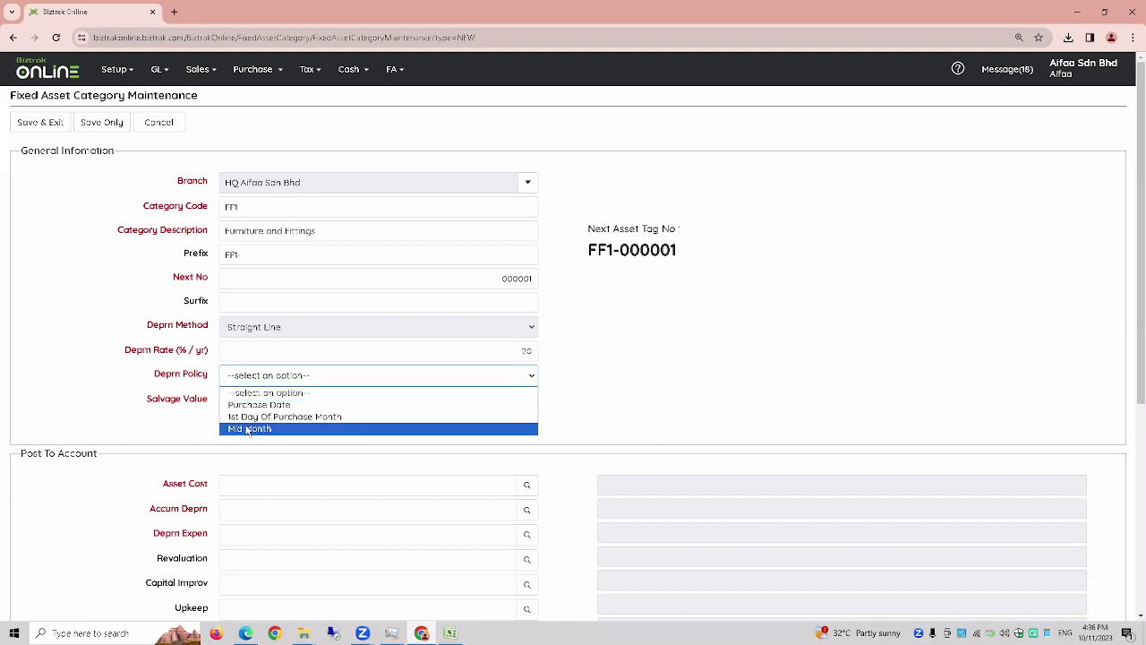
{"action": "left_click", "coordinate": [255, 393]}
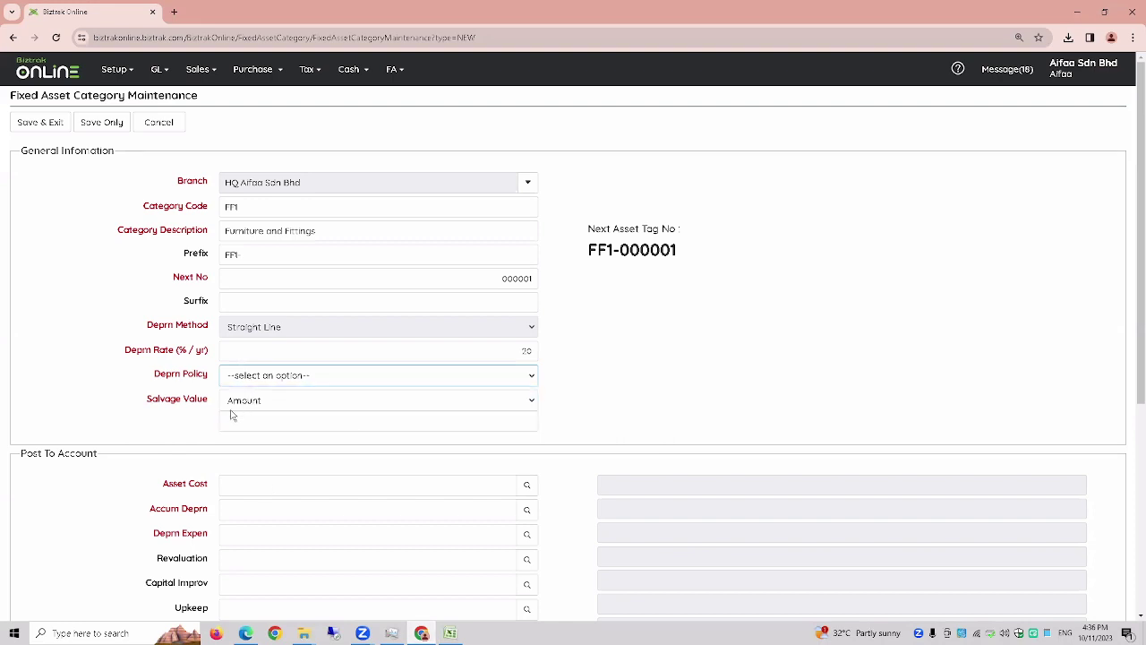
{"action": "left_click", "coordinate": [283, 403]}
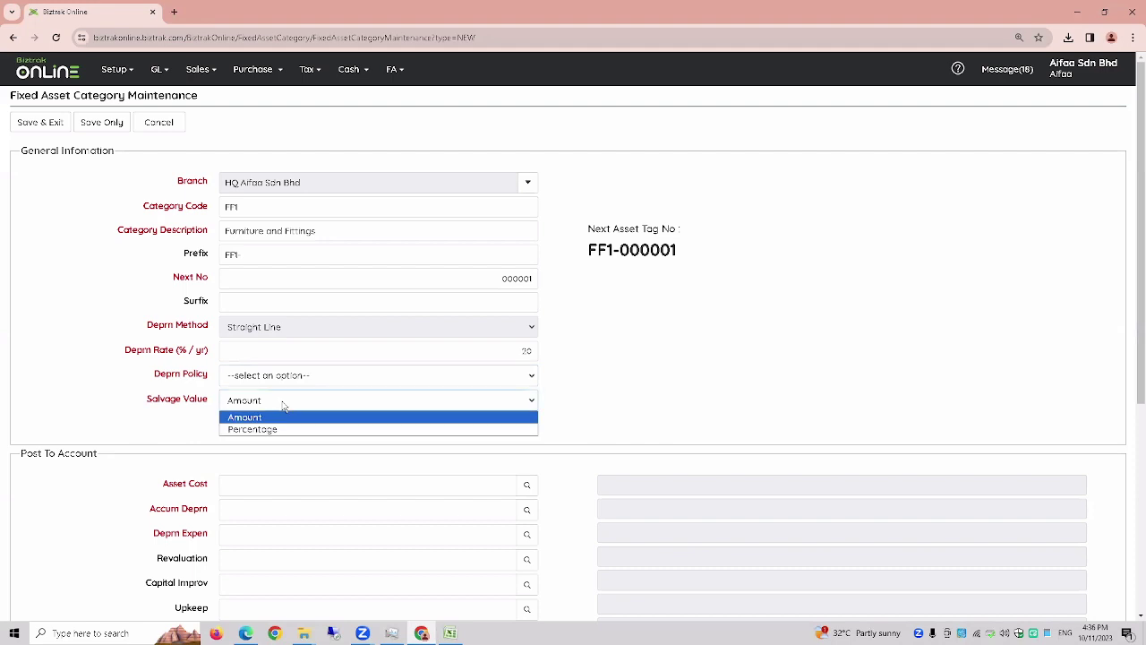
{"action": "left_click", "coordinate": [272, 418]}
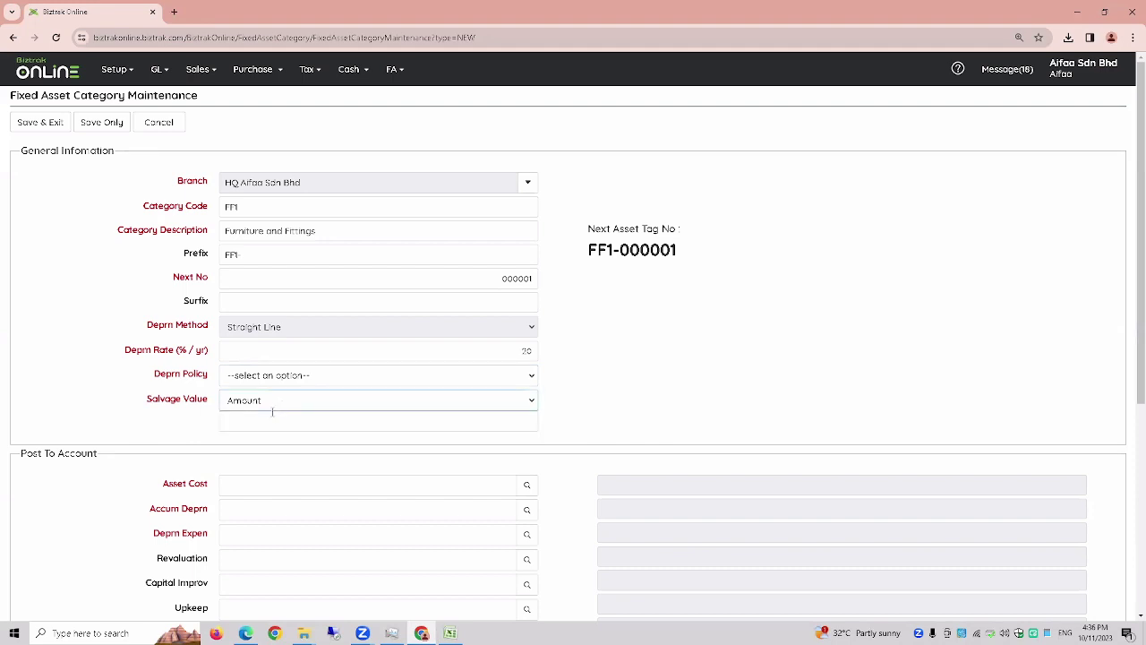
{"action": "left_click", "coordinate": [277, 413]}
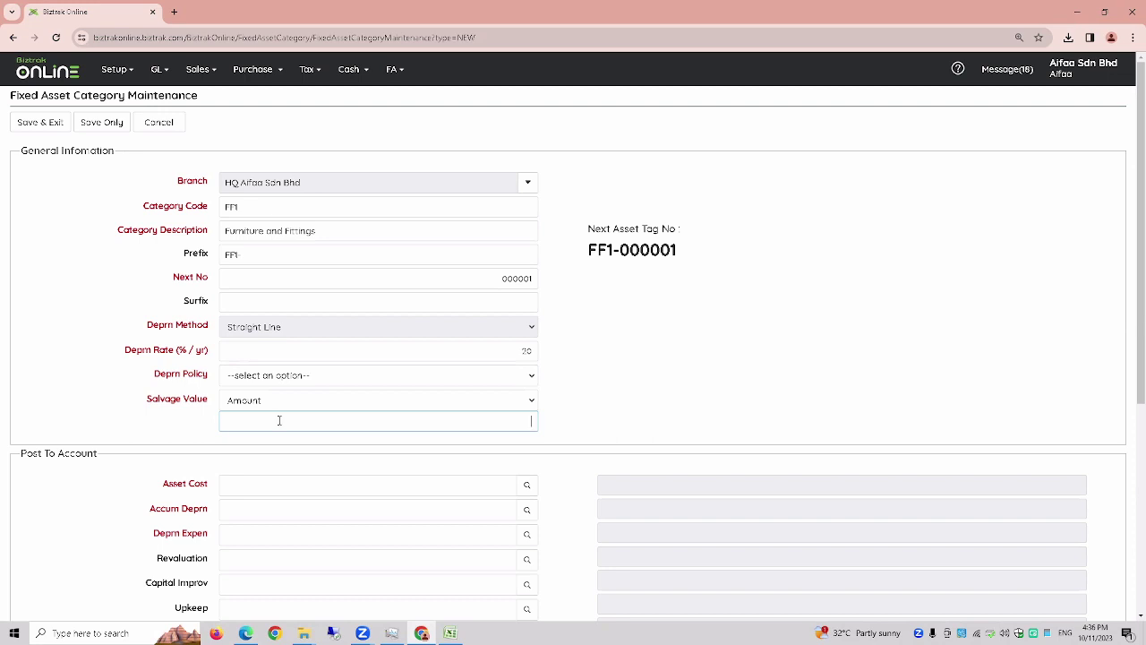
{"action": "scroll", "coordinate": [274, 439], "scroll_direction": "down", "scroll_amount": 1}
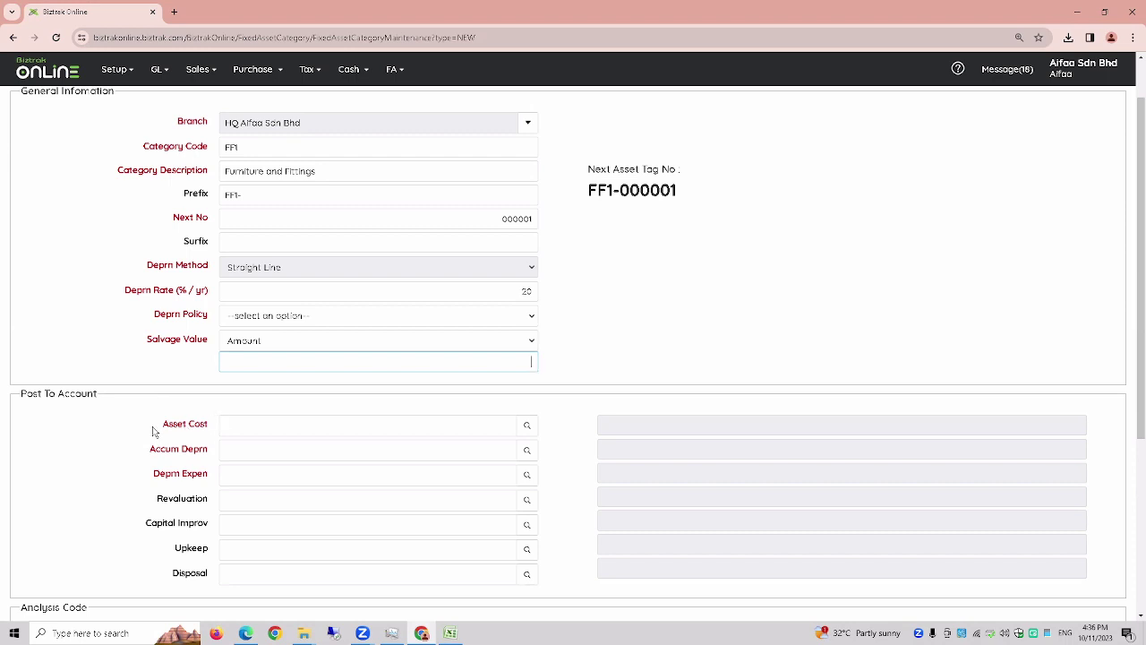
{"action": "scroll", "coordinate": [86, 351], "scroll_direction": "up", "scroll_amount": 1}
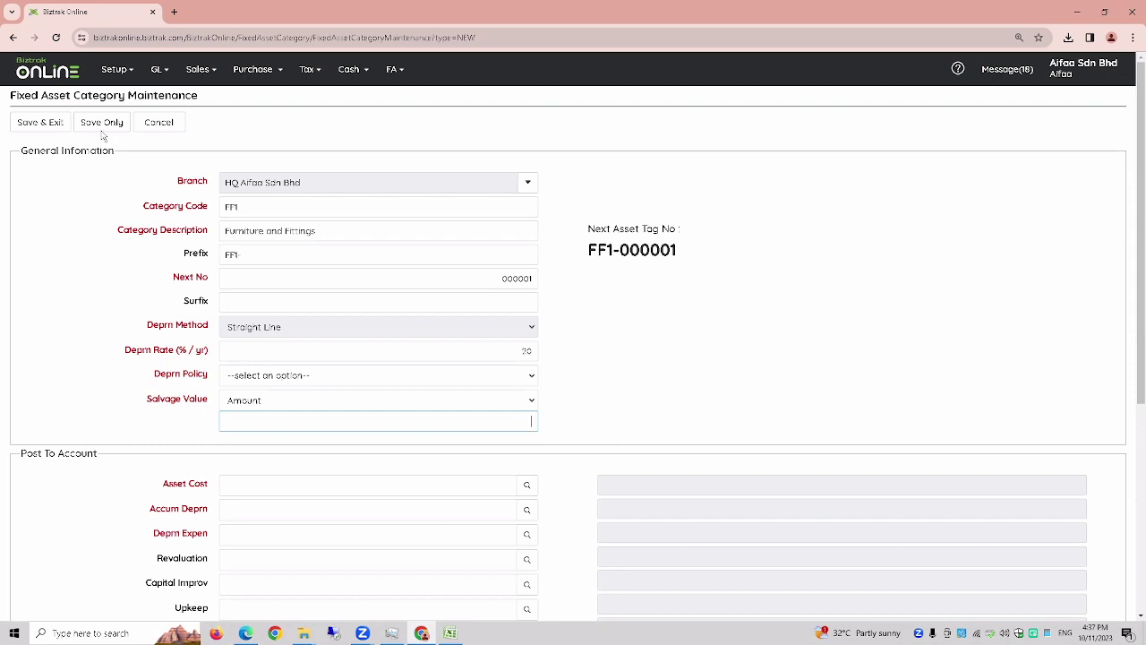
- Open the Setup item list and start a new item with code TABLE
{"action": "left_click", "coordinate": [117, 79]}
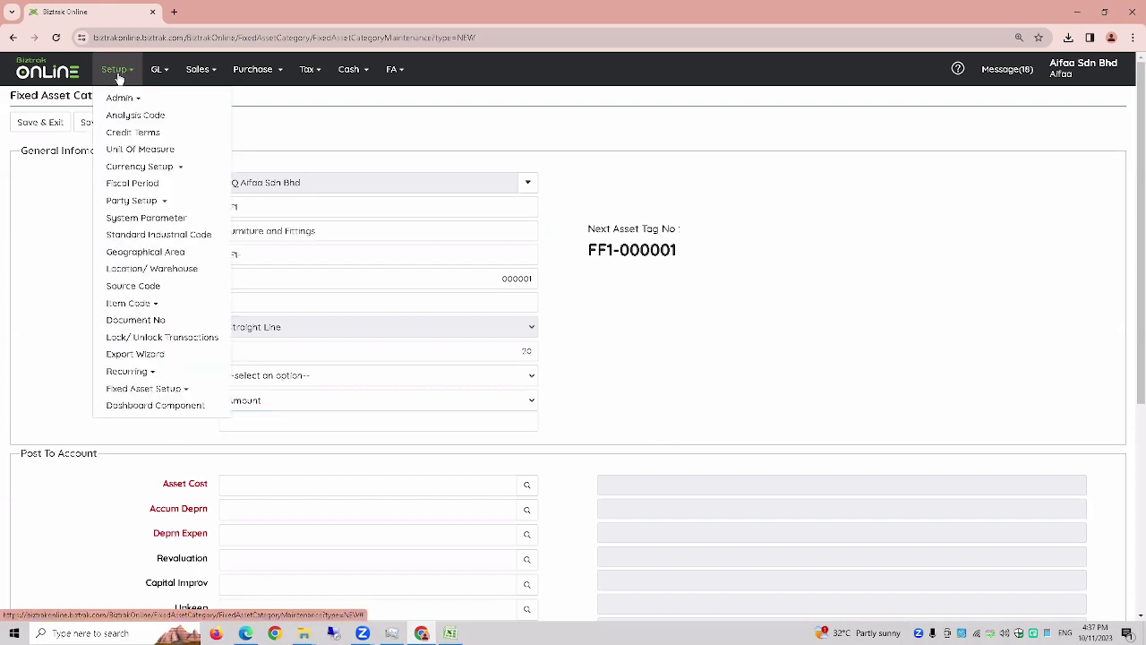
{"action": "mouse_move", "coordinate": [134, 303]}
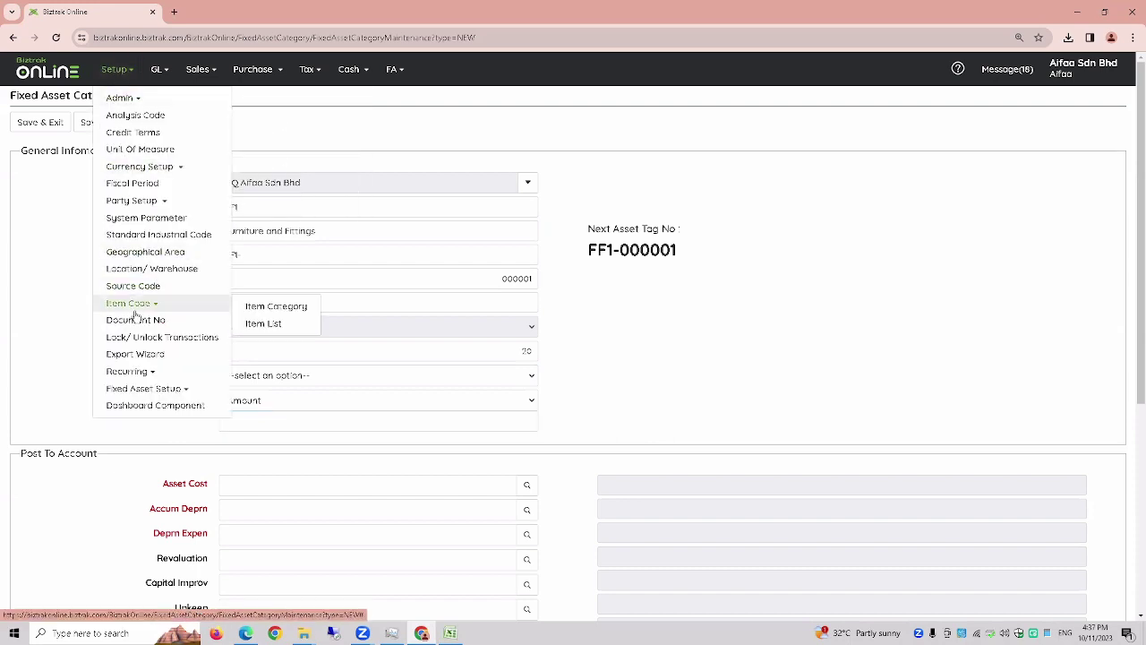
{"action": "left_click", "coordinate": [259, 323]}
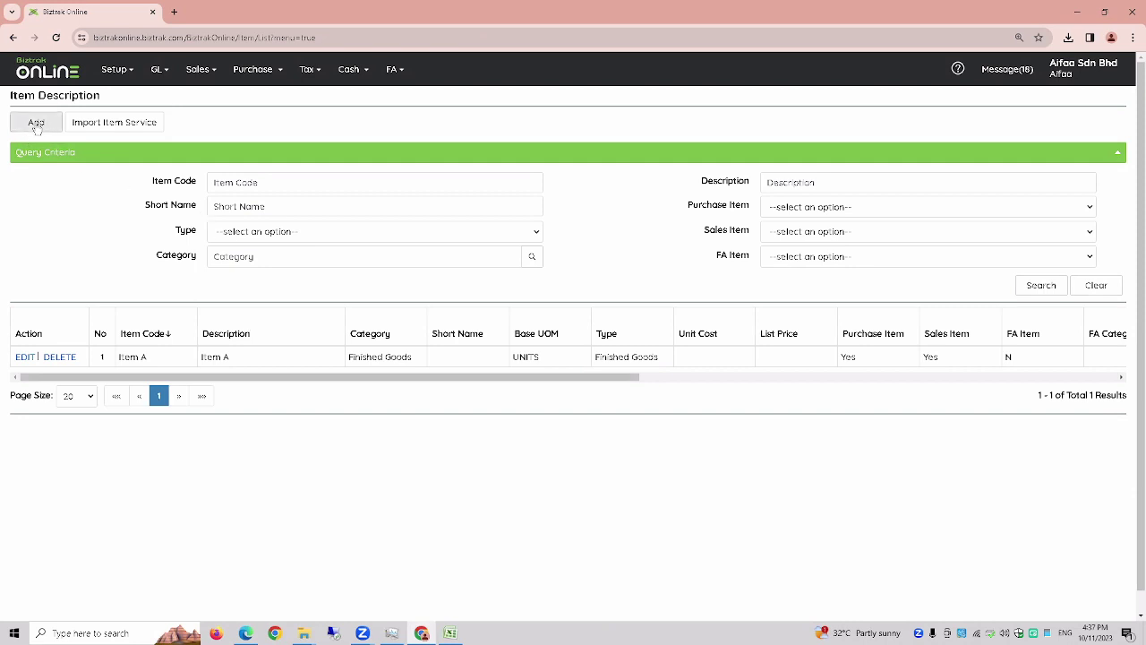
{"action": "left_click", "coordinate": [36, 123]}
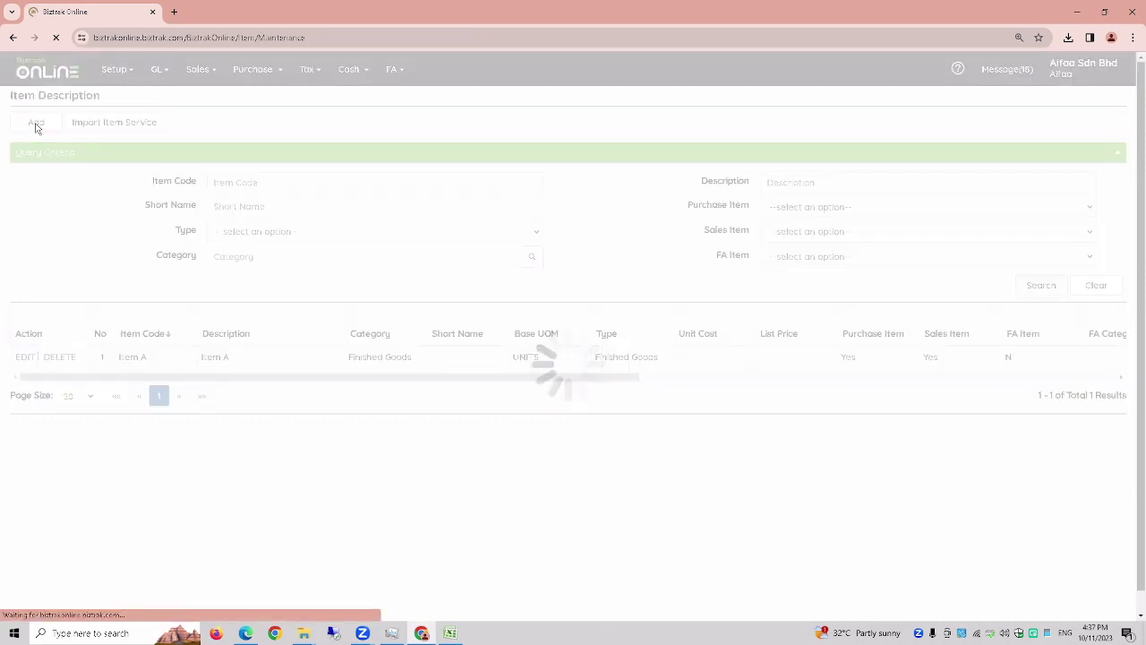
{"action": "left_click", "coordinate": [291, 211]}
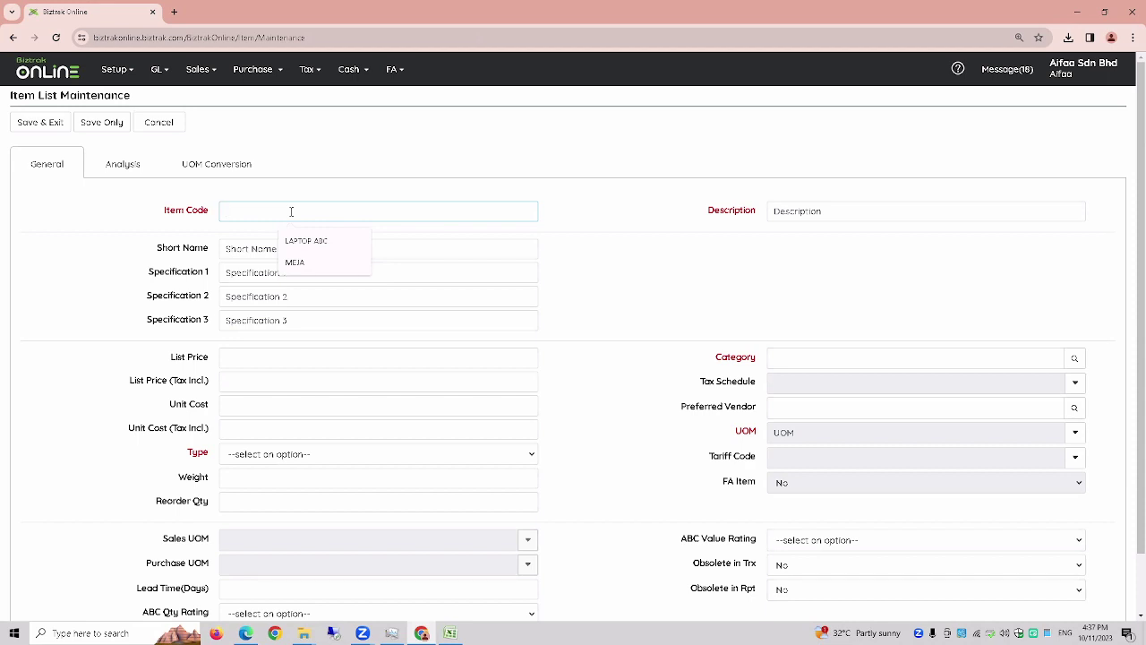
{"action": "key", "text": "Caps_Lock"}
{"action": "type", "text": "TABLE"}
{"action": "key", "text": "BackSpace"}
{"action": "type", "text": "LE"}
{"action": "key", "text": "Tab"}
{"action": "type", "text": "TABLE"}
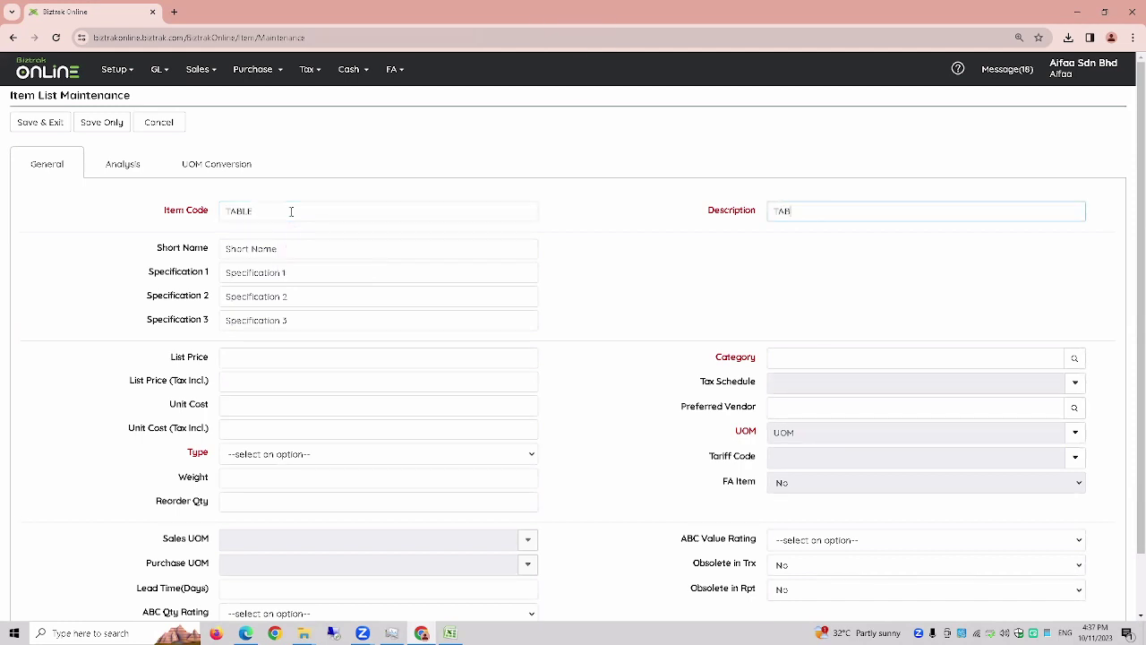
{"action": "scroll", "coordinate": [545, 376], "scroll_direction": "down", "scroll_amount": 1}
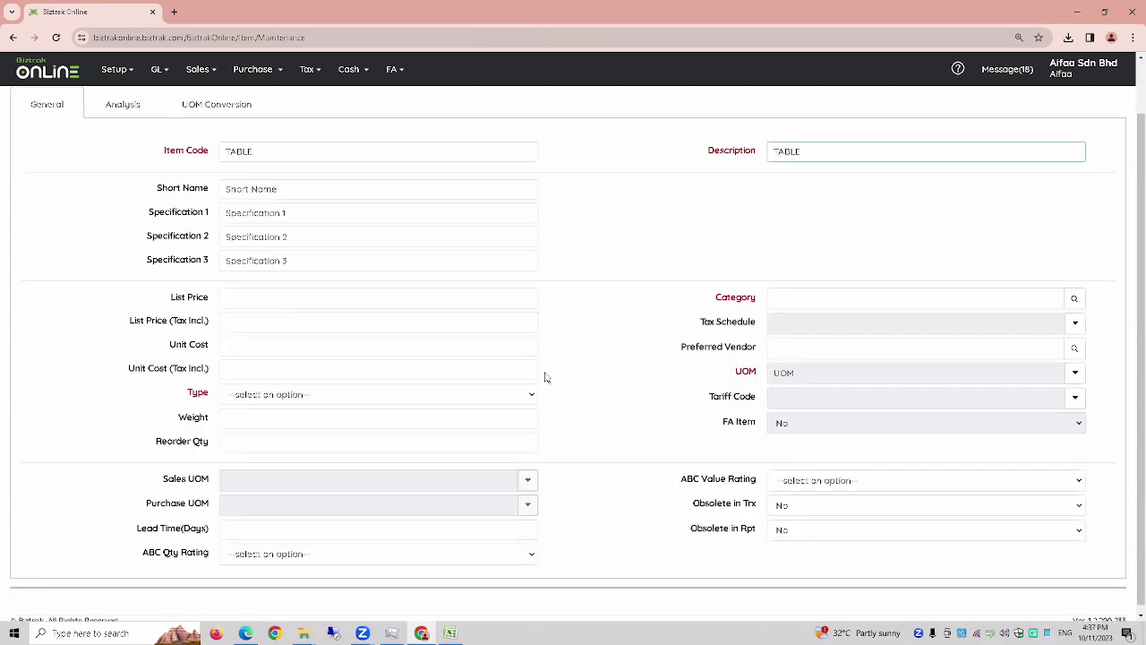
- Assign category FA, keep Service Type, and set the unit of measure to UNITS
{"action": "left_click", "coordinate": [1075, 299]}
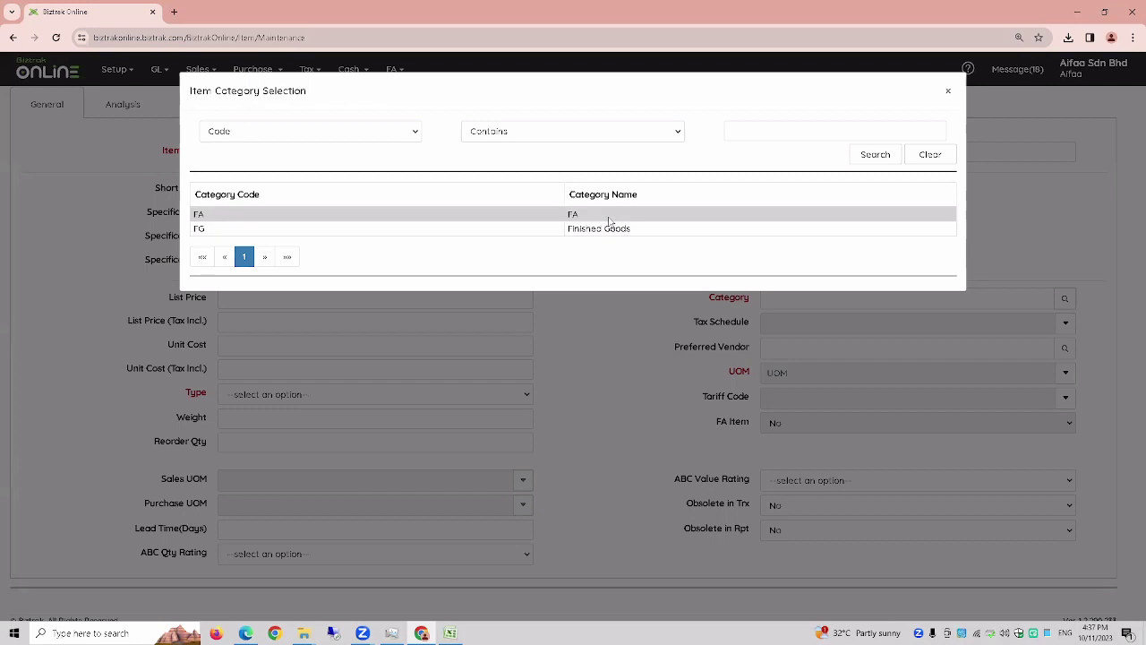
{"action": "left_click", "coordinate": [609, 222]}
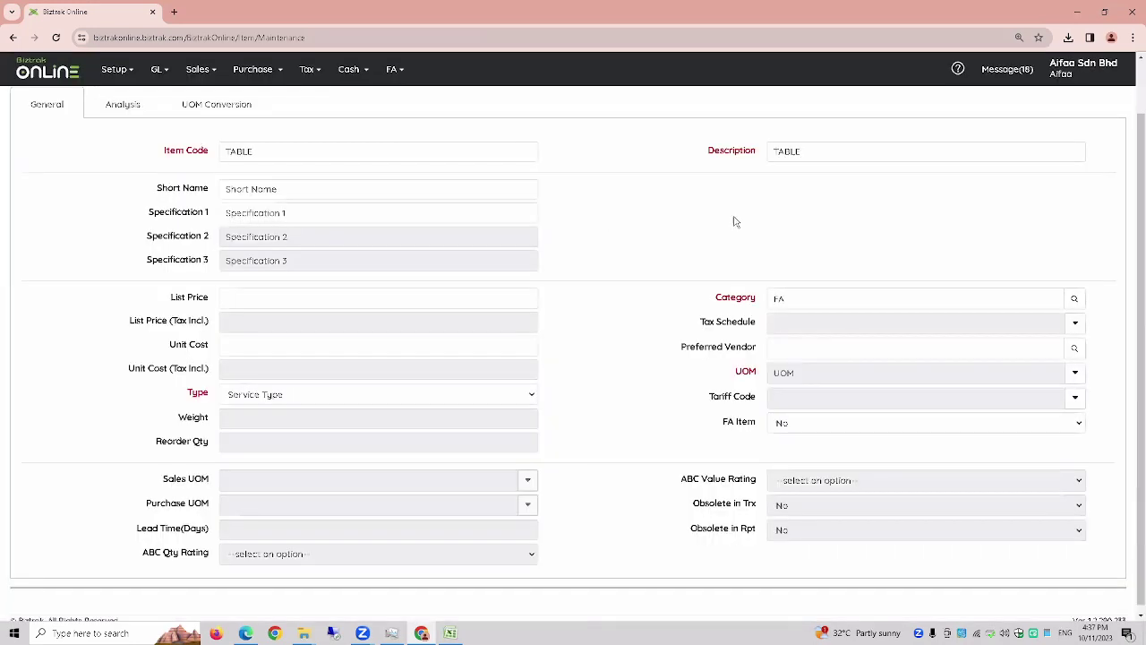
{"action": "left_click", "coordinate": [249, 401]}
{"action": "left_click", "coordinate": [248, 403]}
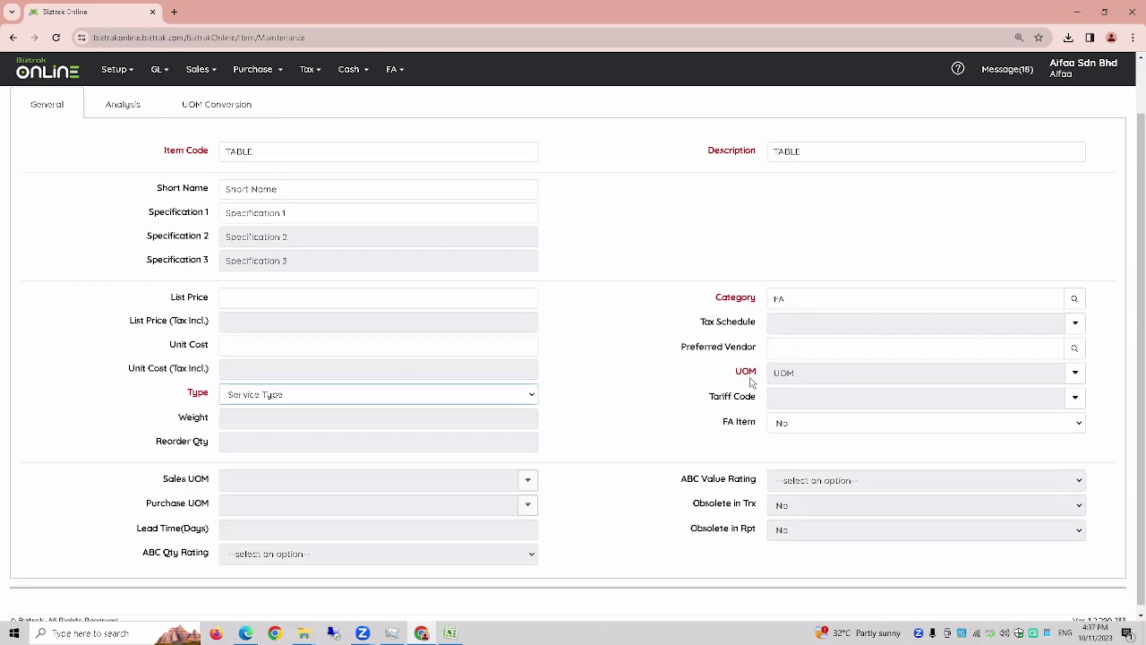
{"action": "left_click", "coordinate": [1075, 372]}
{"action": "left_click", "coordinate": [1041, 421]}
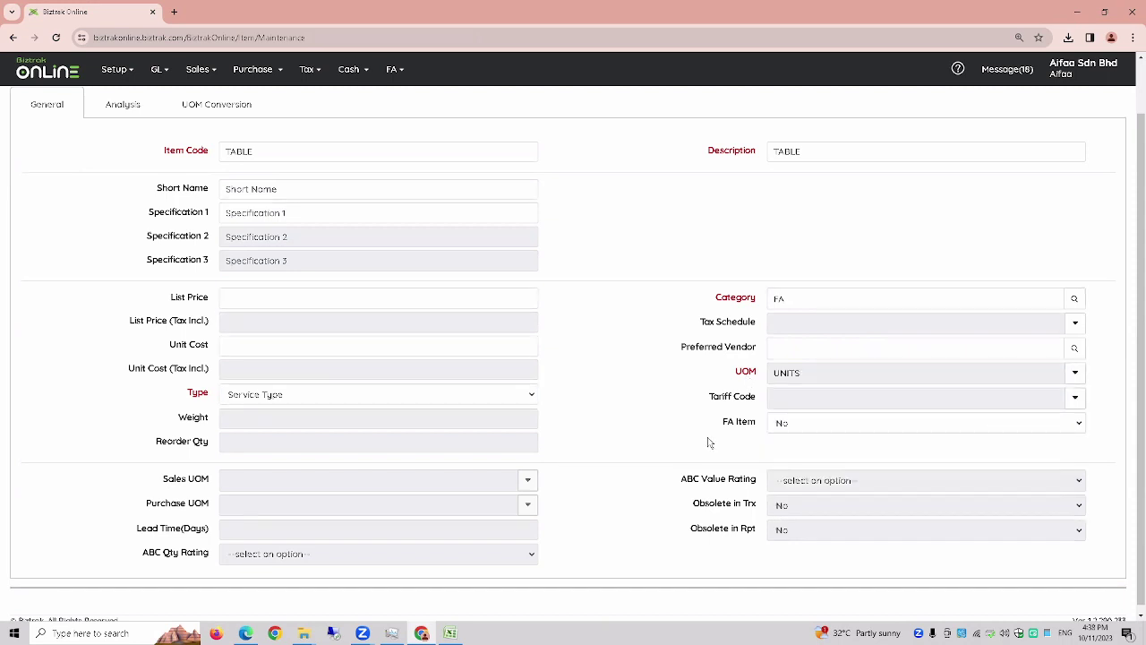
{"action": "key", "text": "ctrl+plus"}
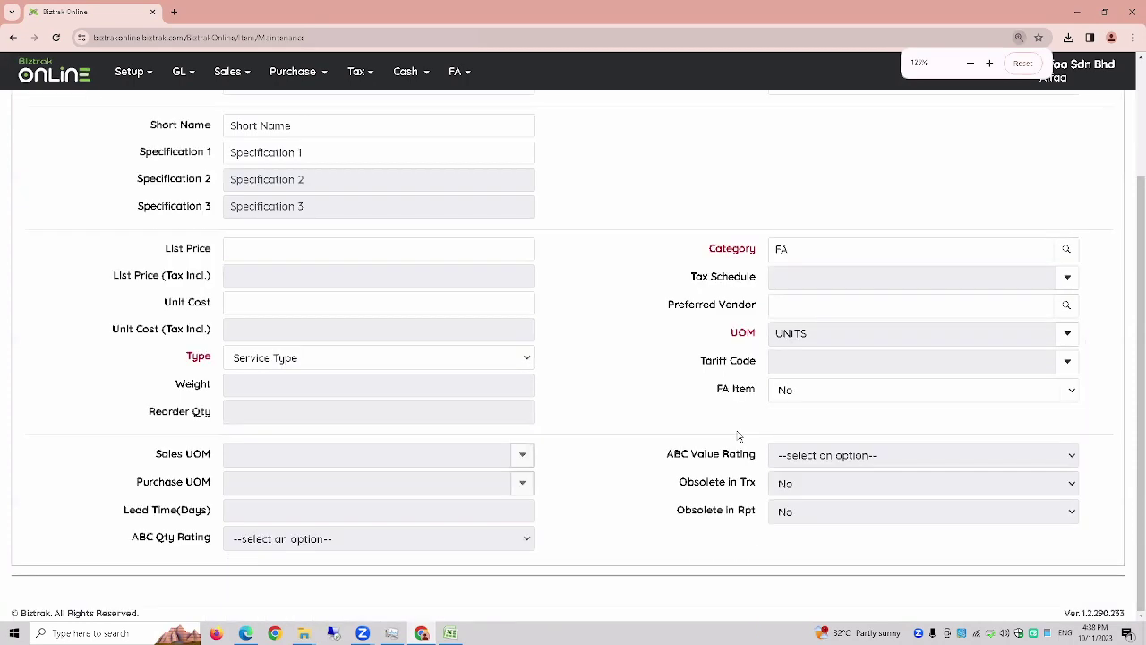
{"action": "key", "text": "ctrl+plus"}
{"action": "scroll", "coordinate": [739, 436], "scroll_direction": "down", "scroll_amount": 1}
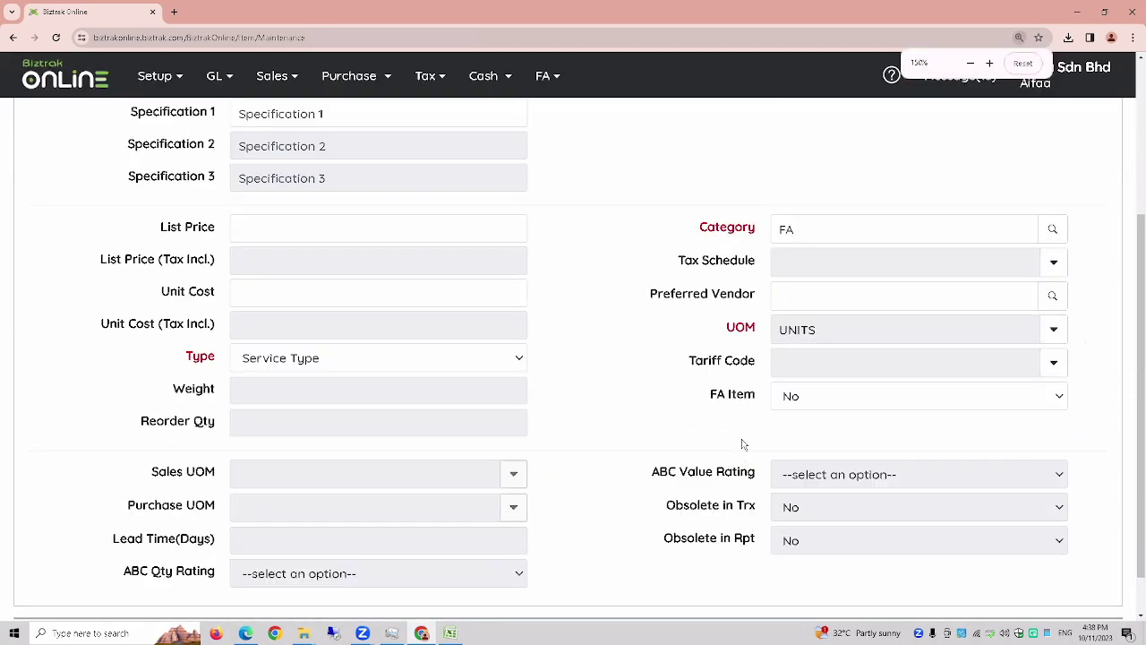
{"action": "scroll", "coordinate": [732, 406], "scroll_direction": "up", "scroll_amount": 2}
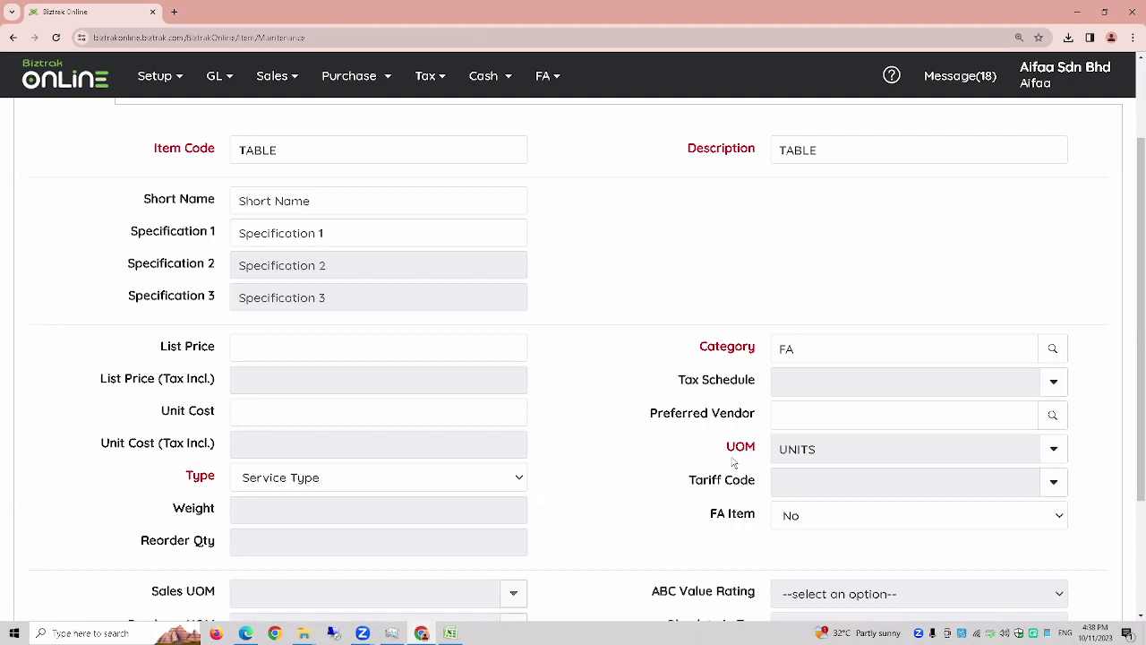
{"action": "scroll", "coordinate": [734, 461], "scroll_direction": "down", "scroll_amount": 2}
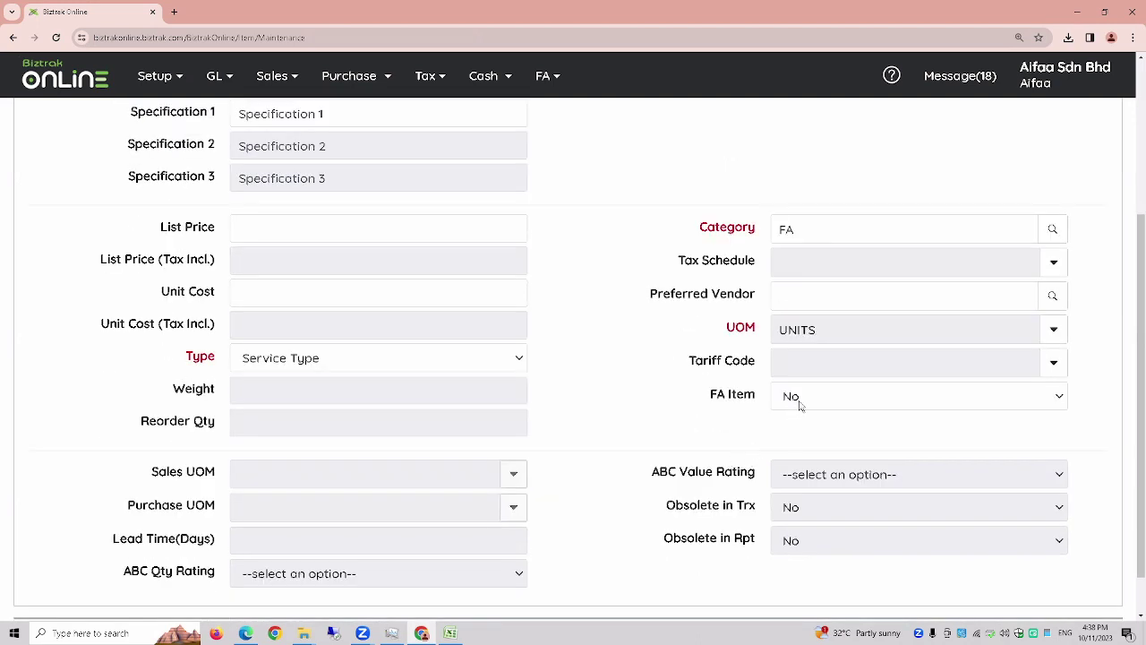
- Set FA Item to Yes with FURNITURE & FITTINGS category, save, and dismiss the account-code error
{"action": "left_click", "coordinate": [825, 398]}
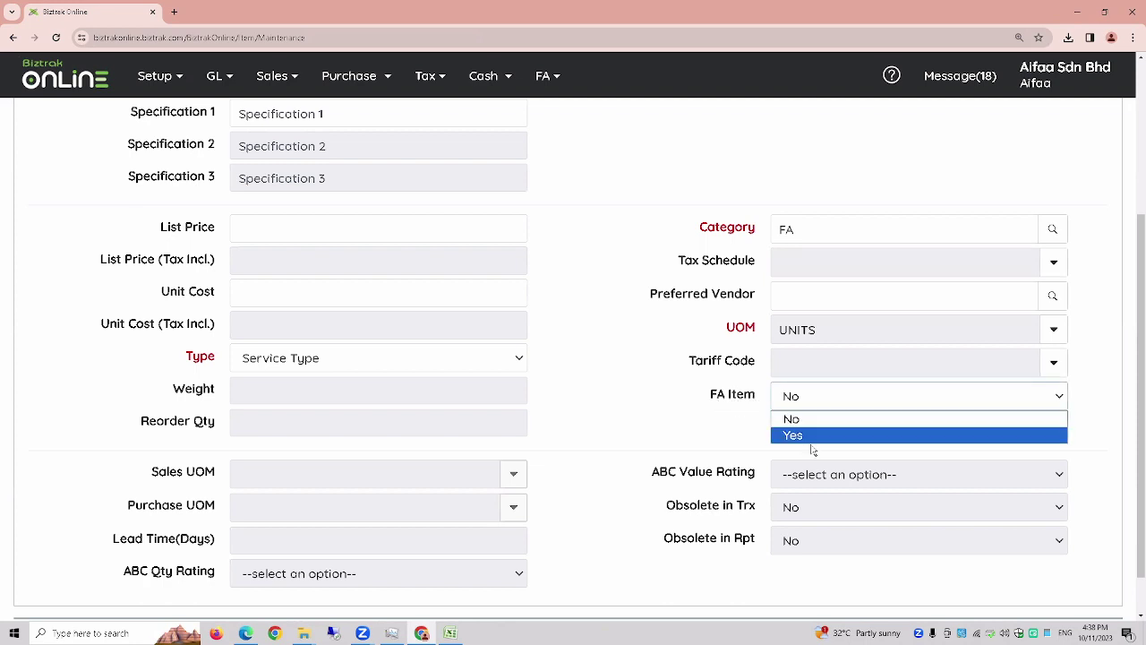
{"action": "left_click", "coordinate": [810, 439]}
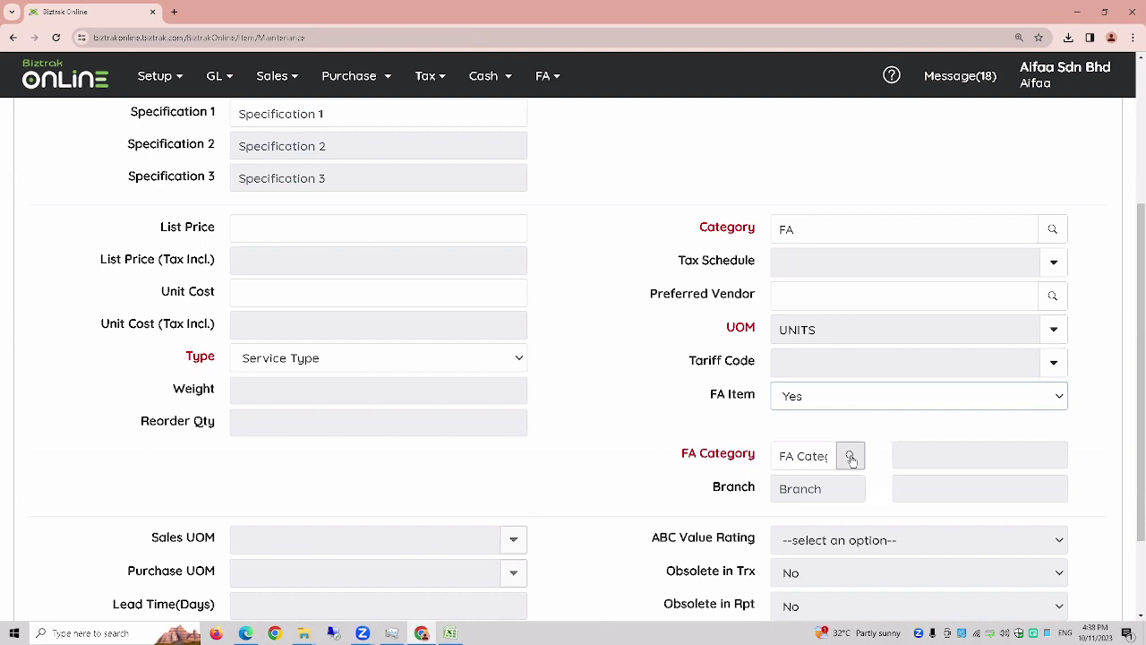
{"action": "left_click", "coordinate": [851, 457]}
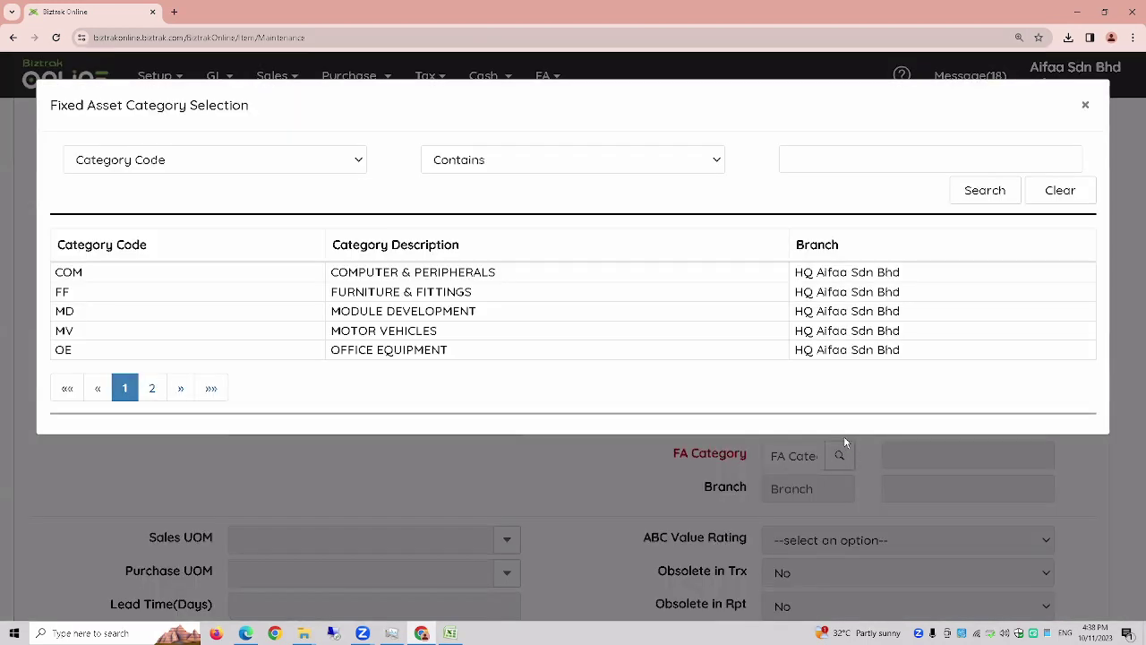
{"action": "left_click", "coordinate": [493, 292]}
{"action": "scroll", "coordinate": [685, 418], "scroll_direction": "up", "scroll_amount": 2}
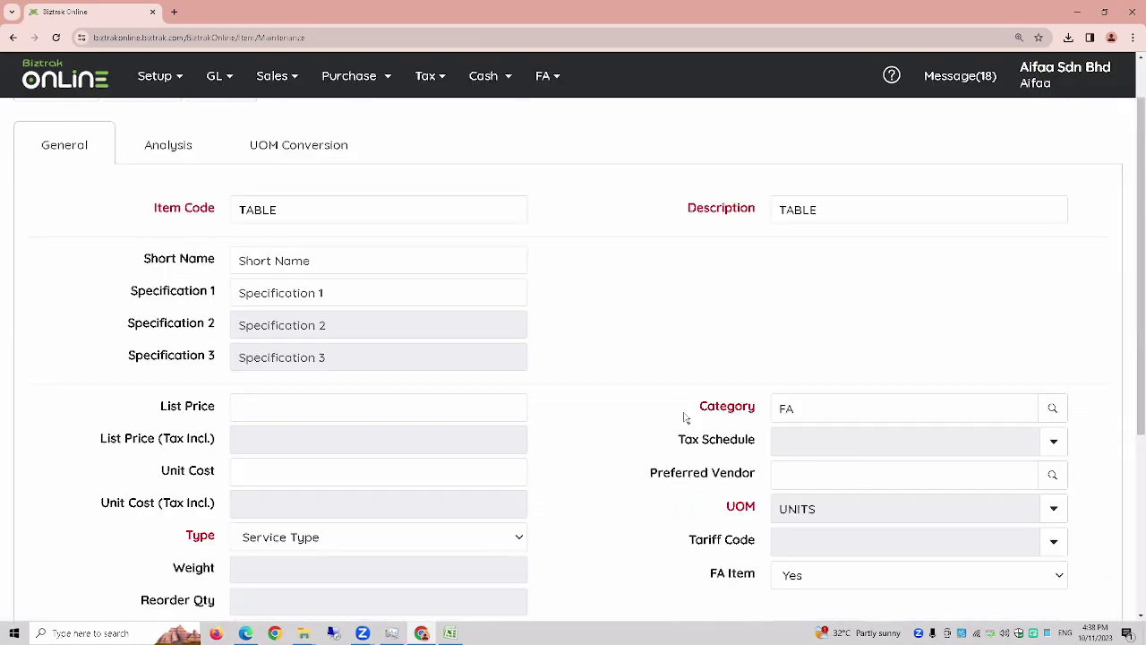
{"action": "scroll", "coordinate": [685, 417], "scroll_direction": "up", "scroll_amount": 1}
{"action": "left_click", "coordinate": [73, 152]}
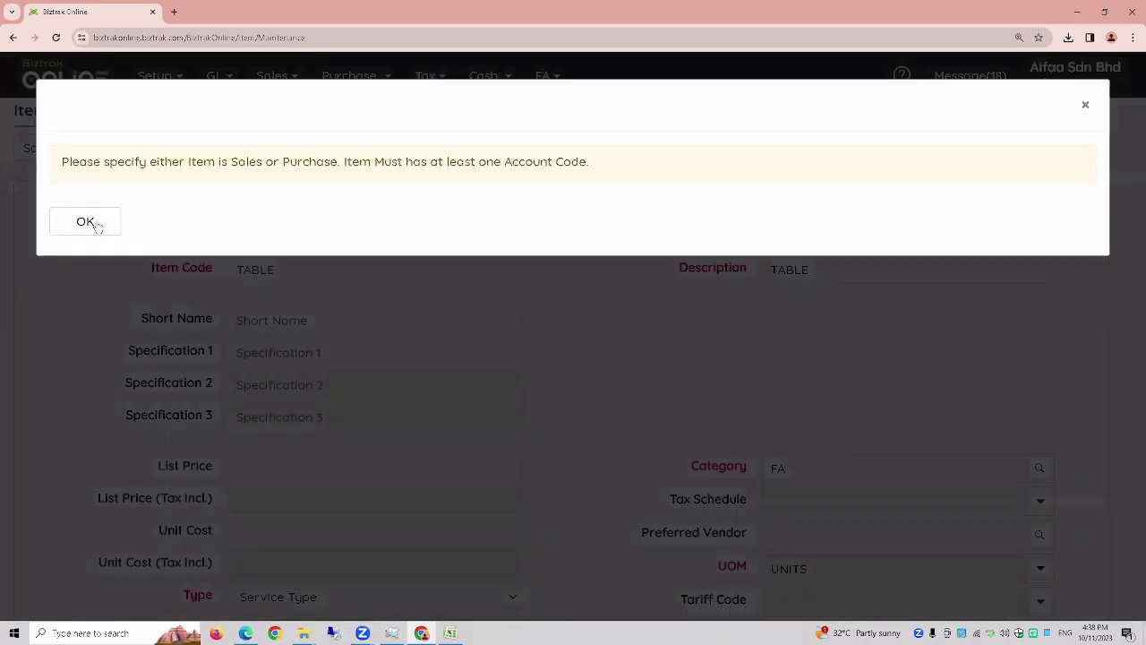
{"action": "left_click", "coordinate": [85, 222]}
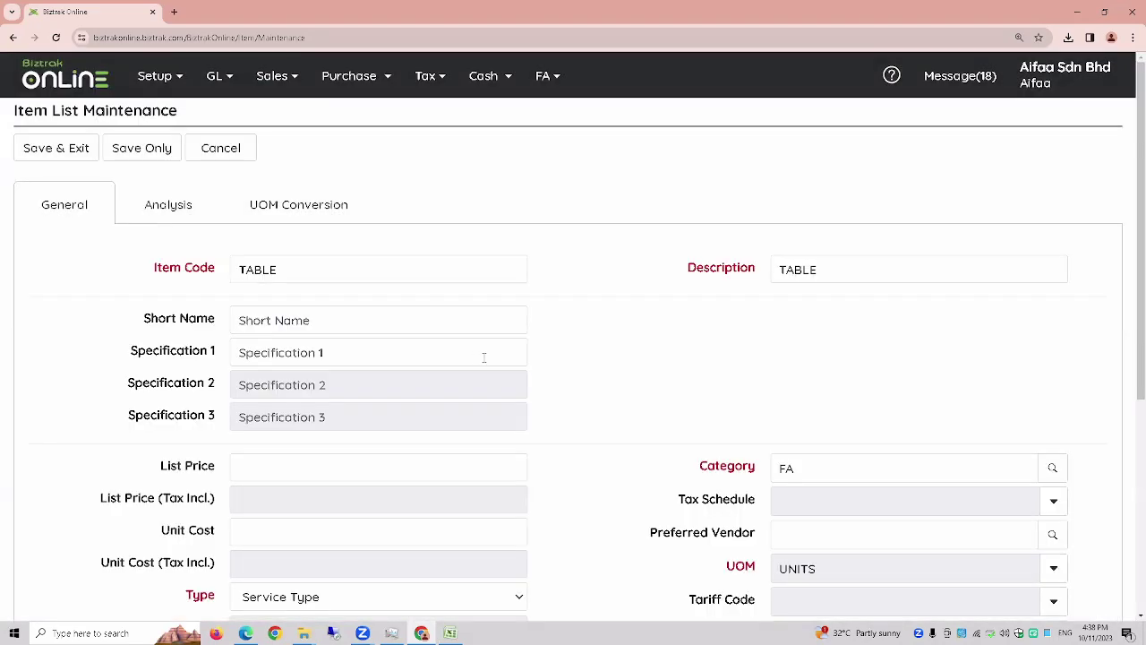
- Assign account 11031 Furniture & Fittings Cost to TABLE's Sales Acc. and Purchase Acc., then Save & Exit
{"action": "scroll", "coordinate": [486, 356], "scroll_direction": "down", "scroll_amount": 3}
{"action": "scroll", "coordinate": [487, 360], "scroll_direction": "up", "scroll_amount": 3}
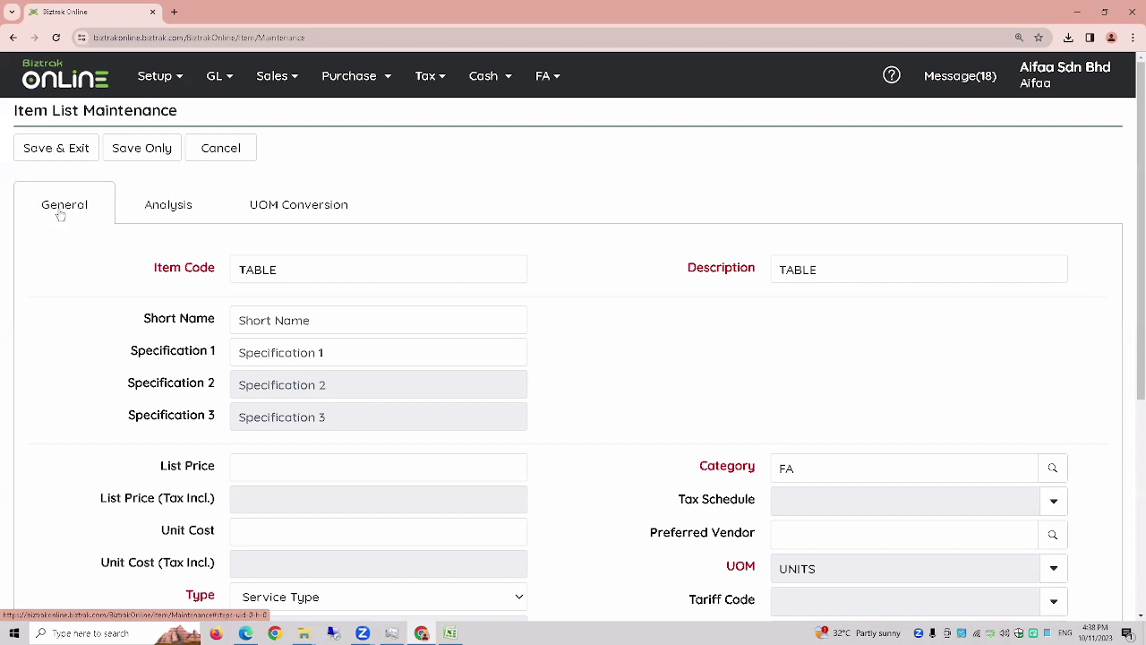
{"action": "left_click", "coordinate": [162, 215]}
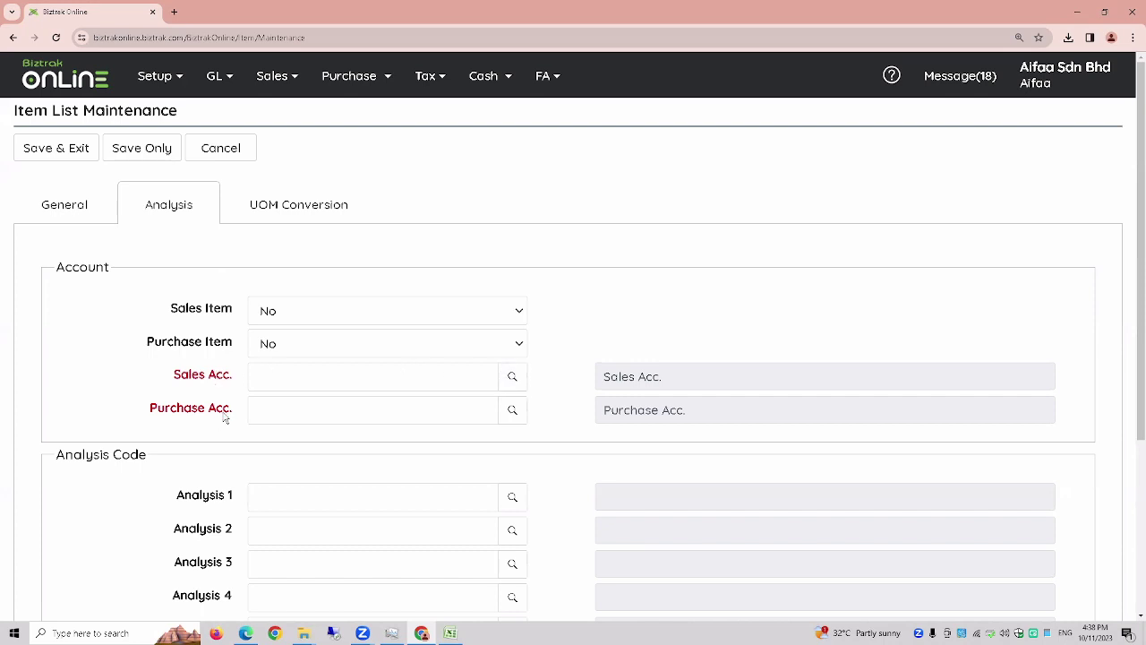
{"action": "left_click", "coordinate": [517, 377]}
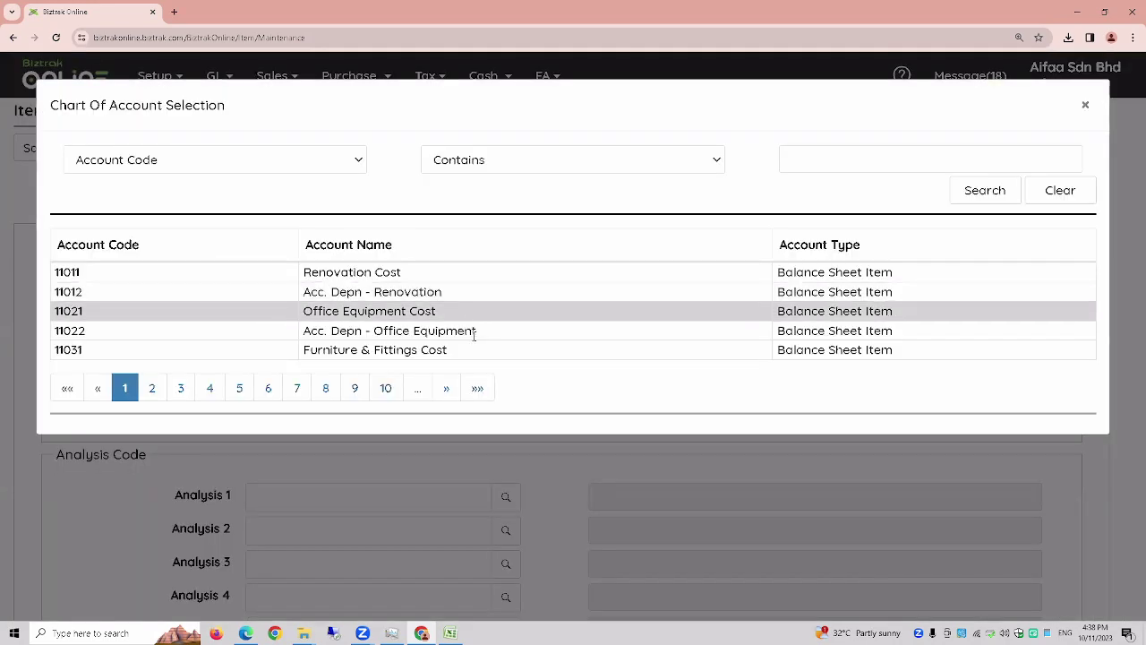
{"action": "left_click", "coordinate": [476, 353]}
{"action": "left_click", "coordinate": [517, 410]}
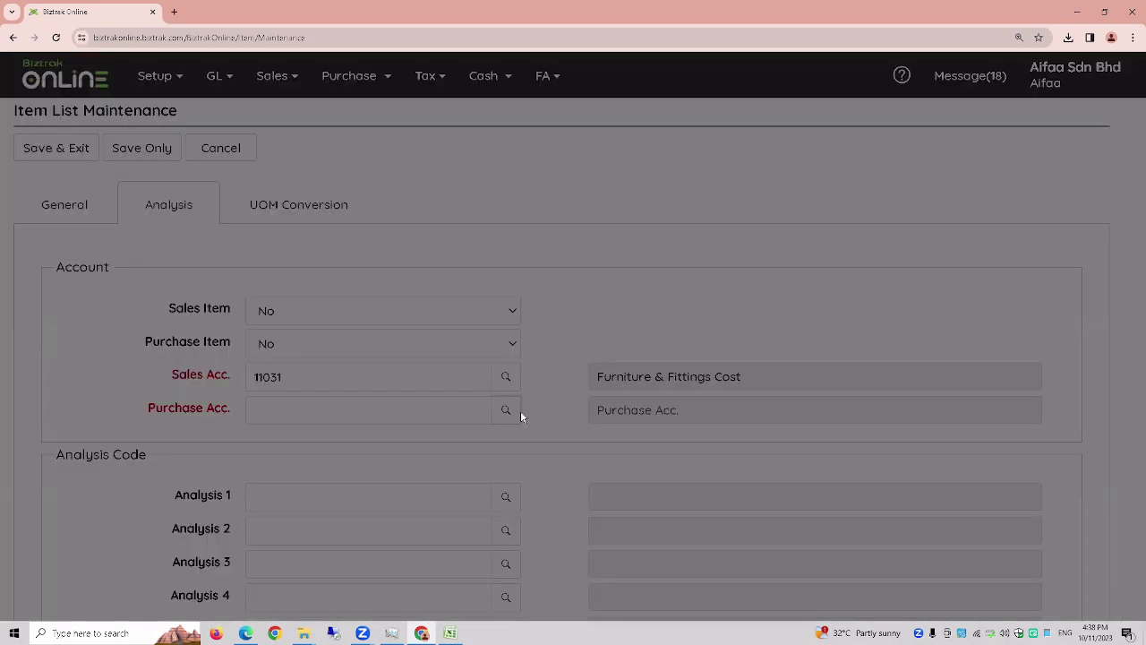
{"action": "left_click", "coordinate": [493, 349]}
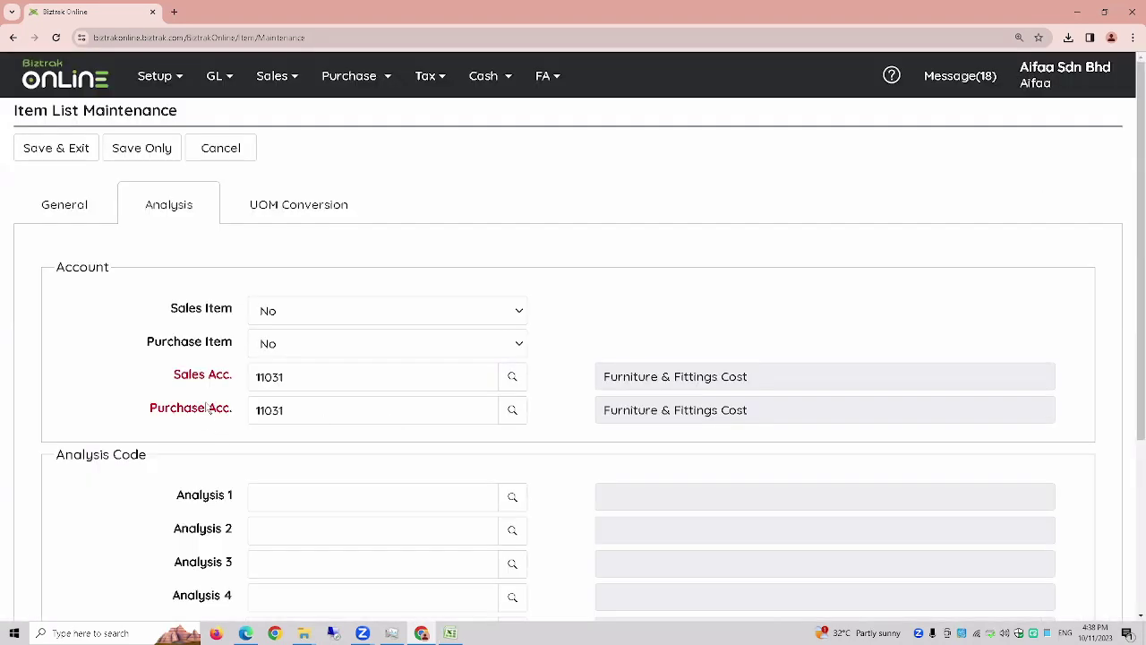
{"action": "left_click", "coordinate": [61, 149]}
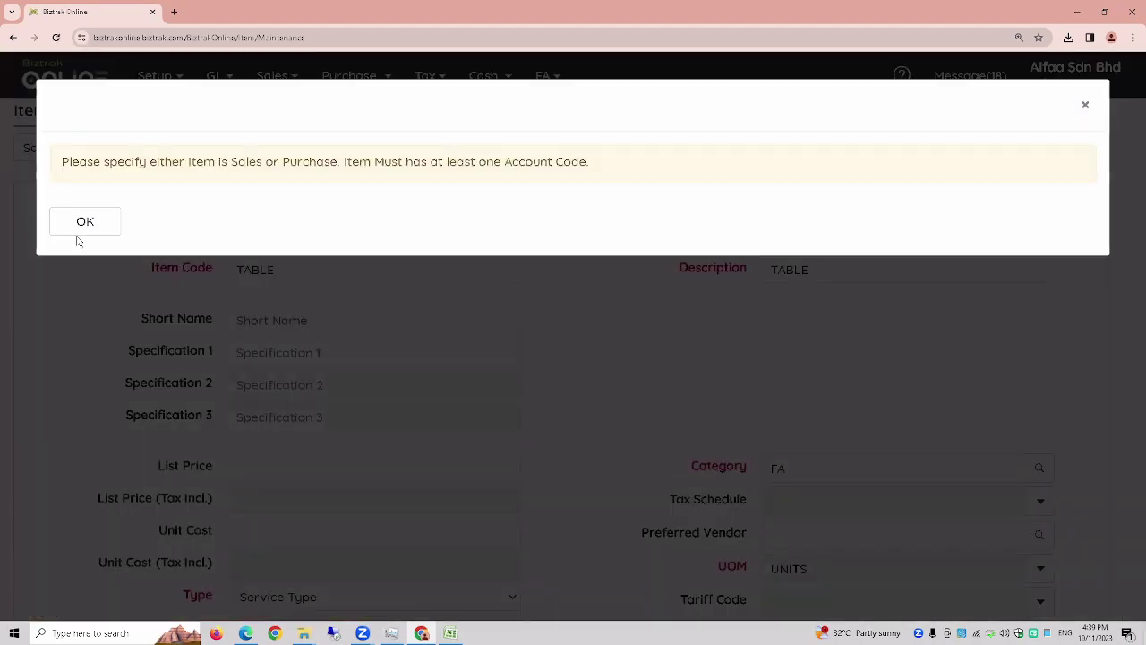
- Dismiss the error and set TABLE's Sales Item and Purchase Item both to Yes
{"action": "left_click", "coordinate": [112, 226]}
{"action": "left_click", "coordinate": [148, 215]}
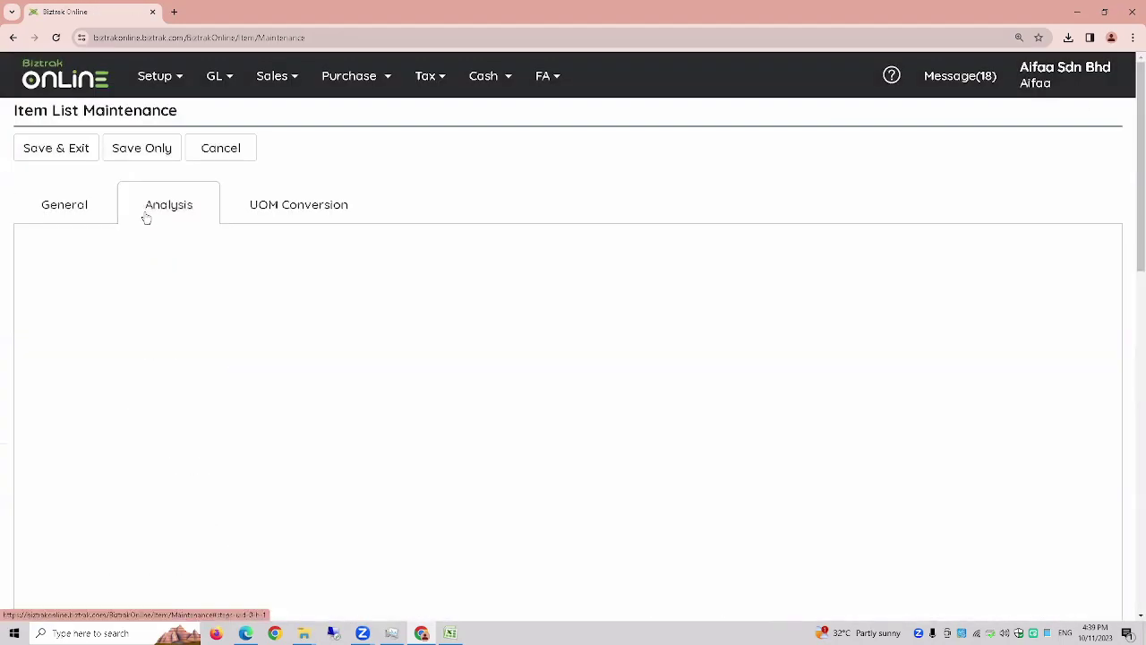
{"action": "left_click", "coordinate": [384, 343]}
{"action": "left_click", "coordinate": [352, 366]}
{"action": "left_click", "coordinate": [340, 313]}
{"action": "left_click", "coordinate": [332, 333]}
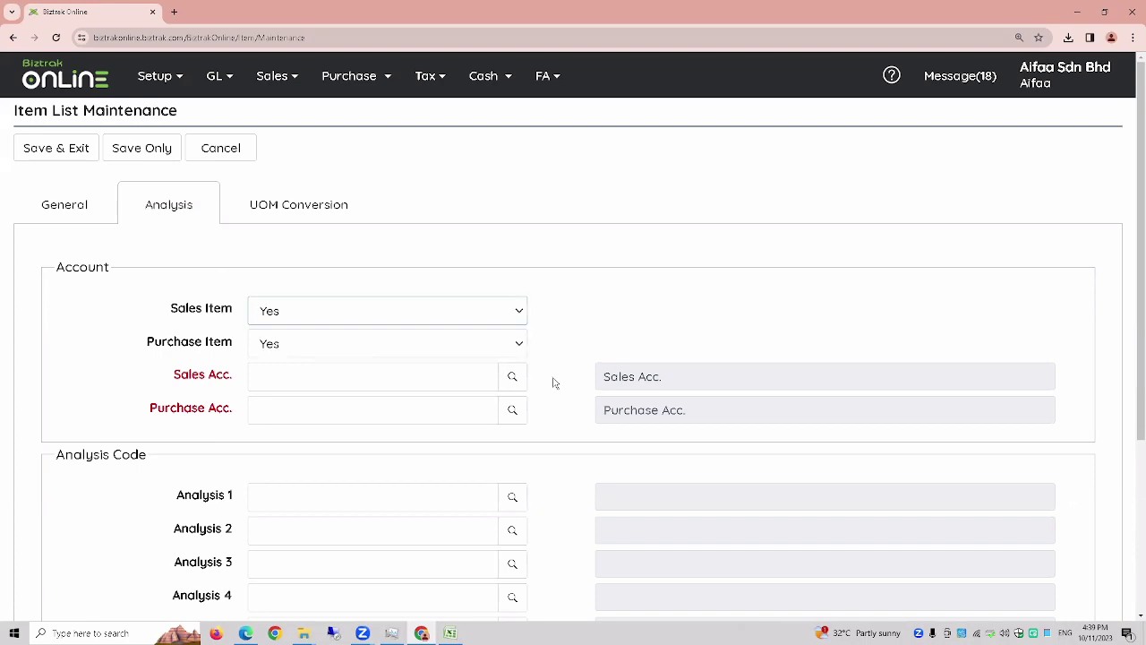
- Pick account 11031 for both sales and purchases and save TABLE to the item list
{"action": "left_click", "coordinate": [512, 377]}
{"action": "left_click", "coordinate": [346, 347]}
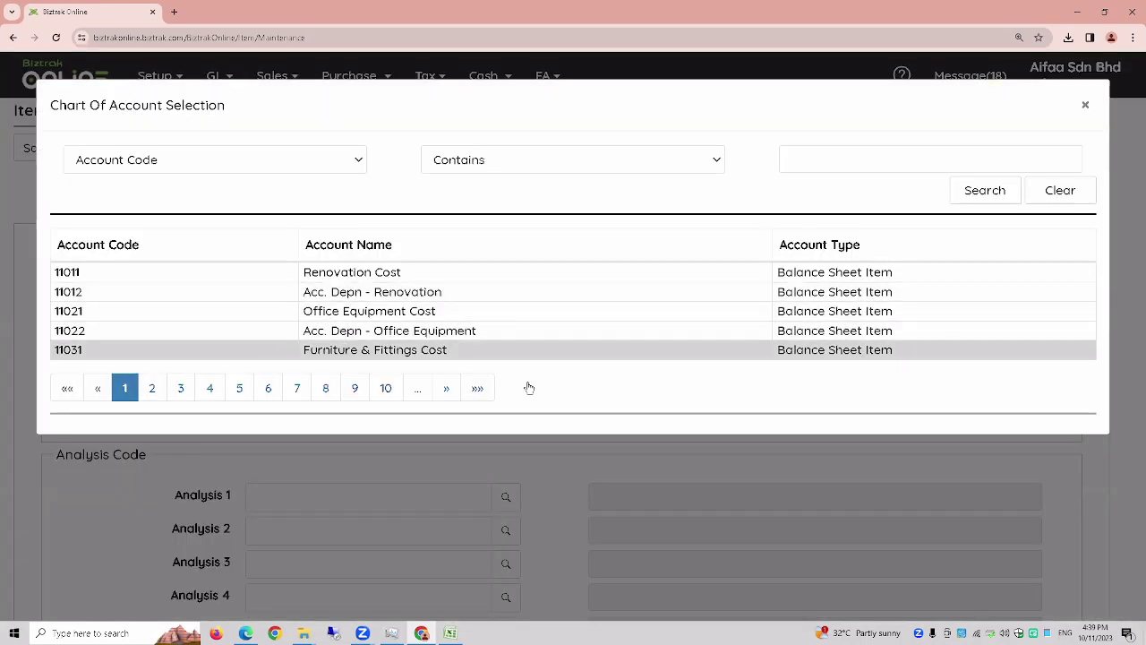
{"action": "left_click", "coordinate": [511, 411]}
{"action": "left_click", "coordinate": [352, 348]}
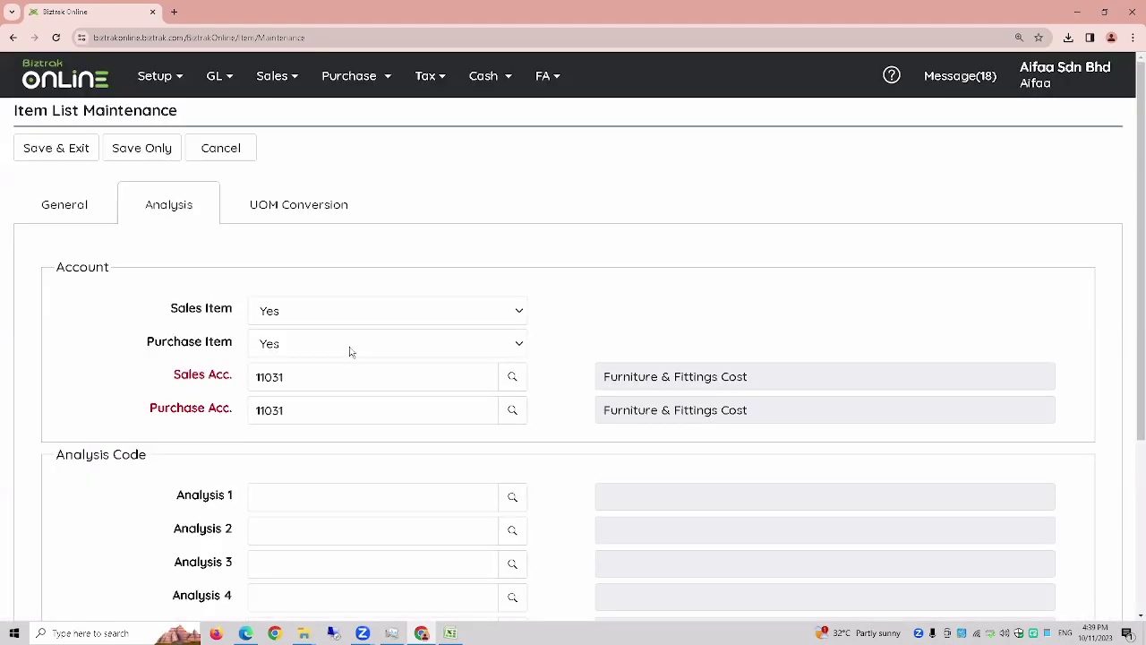
{"action": "left_click", "coordinate": [45, 153]}
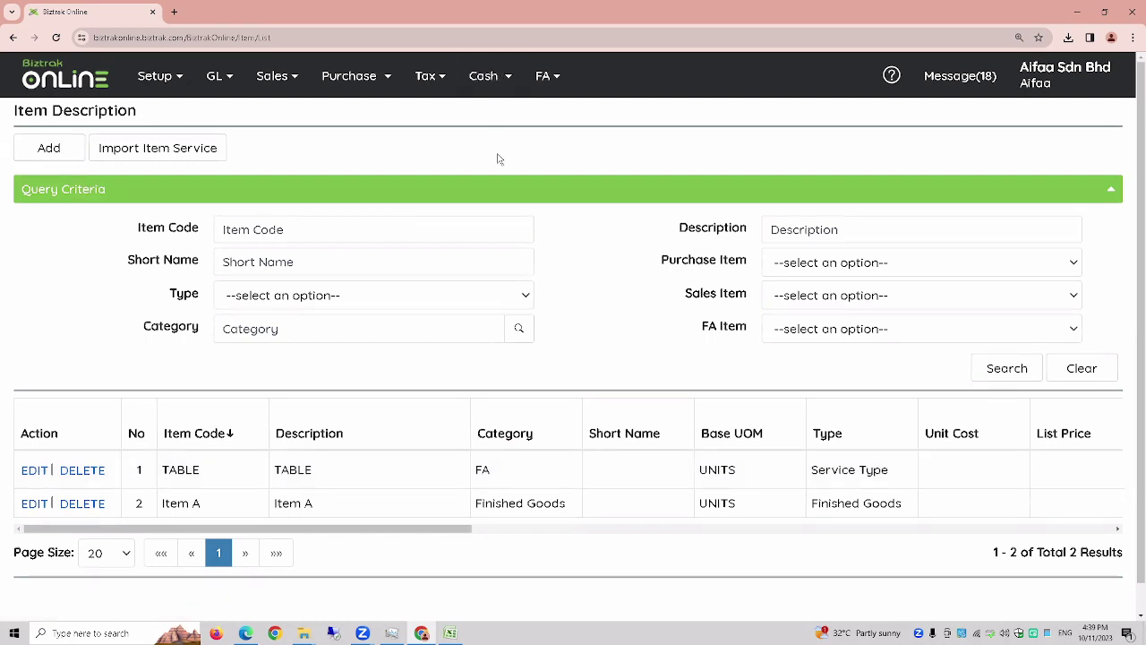
- Start a new cash purchase of a new fixed asset
{"action": "left_click", "coordinate": [553, 82]}
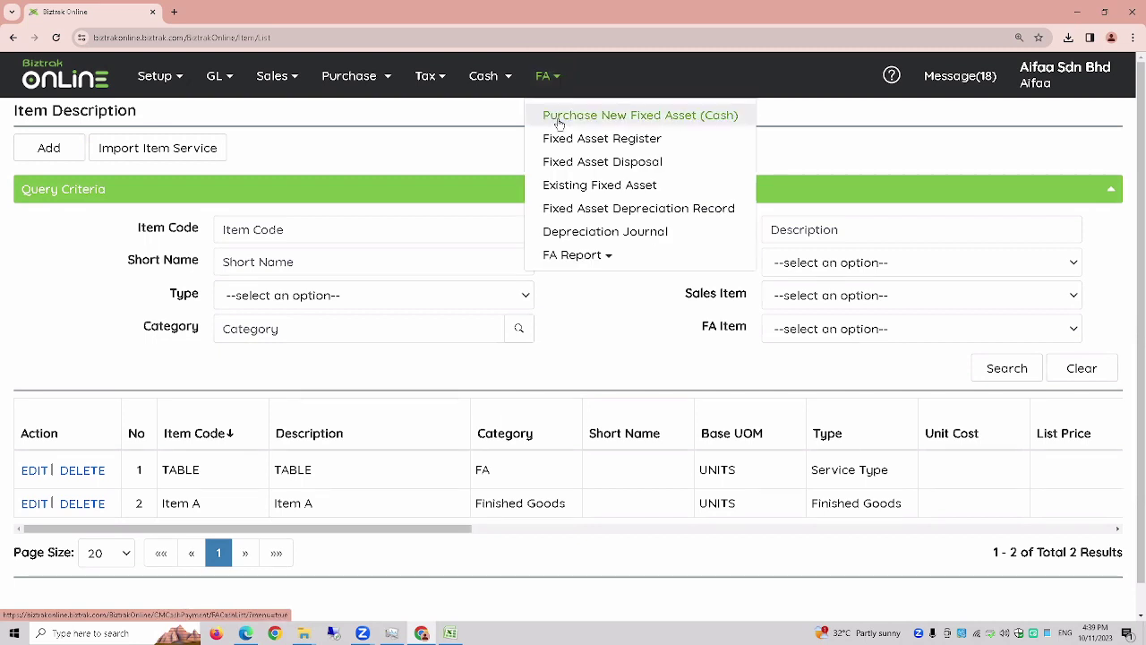
{"action": "left_click", "coordinate": [560, 124]}
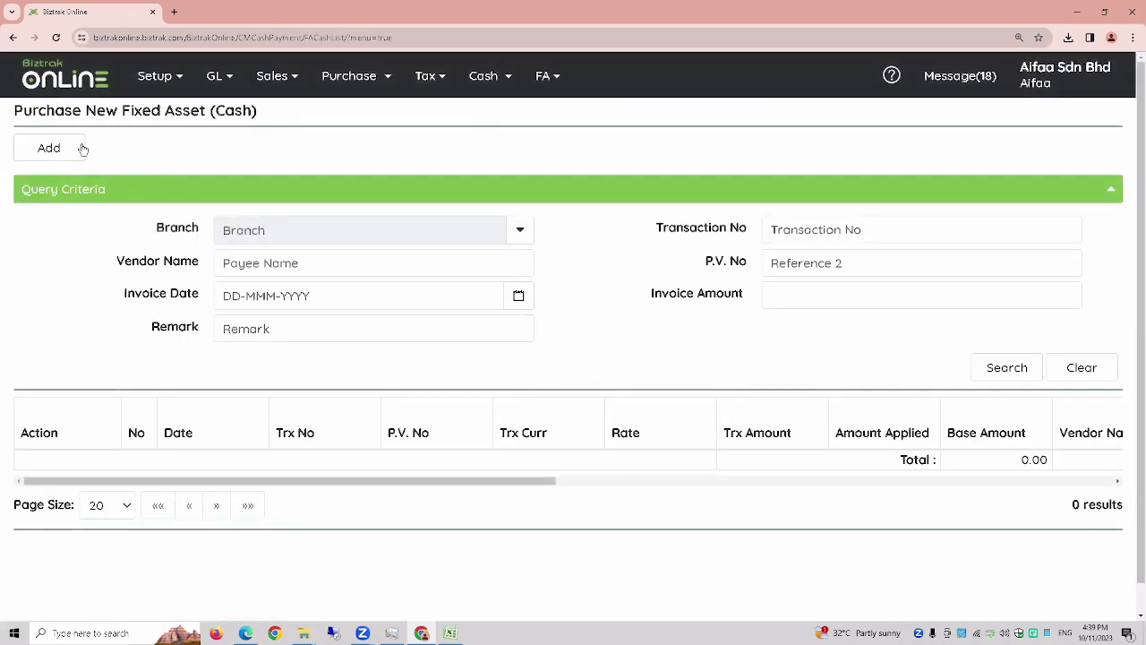
{"action": "left_click", "coordinate": [50, 151]}
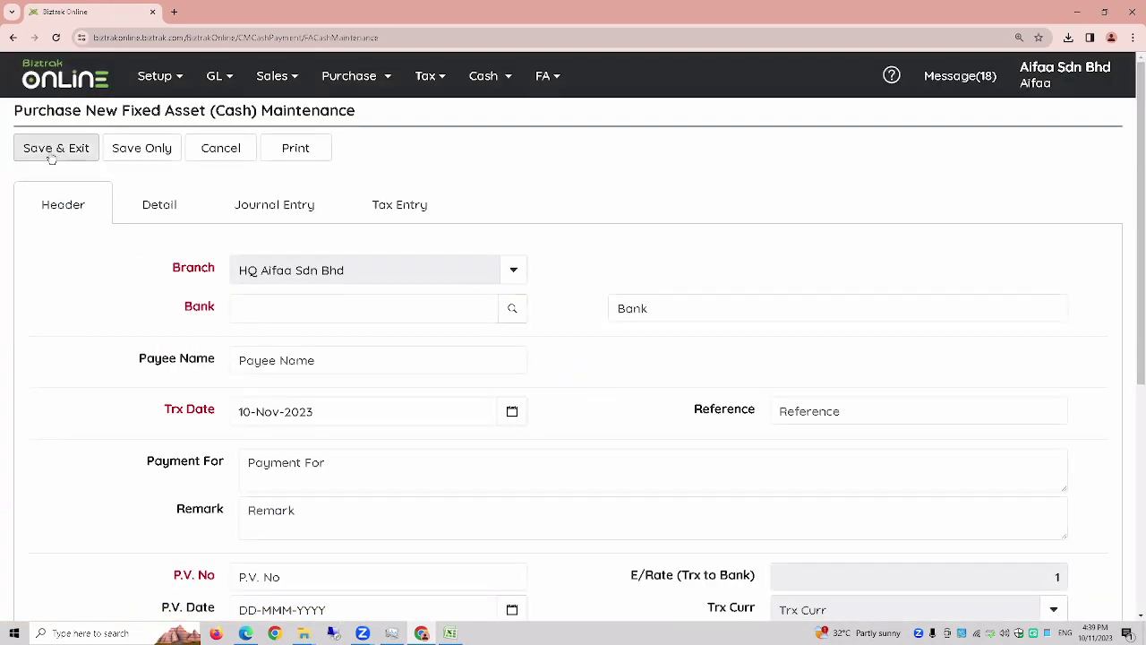
- Set bank account 12140-01 and P.V. No PV-10, then show the detail lines
{"action": "left_click", "coordinate": [512, 309]}
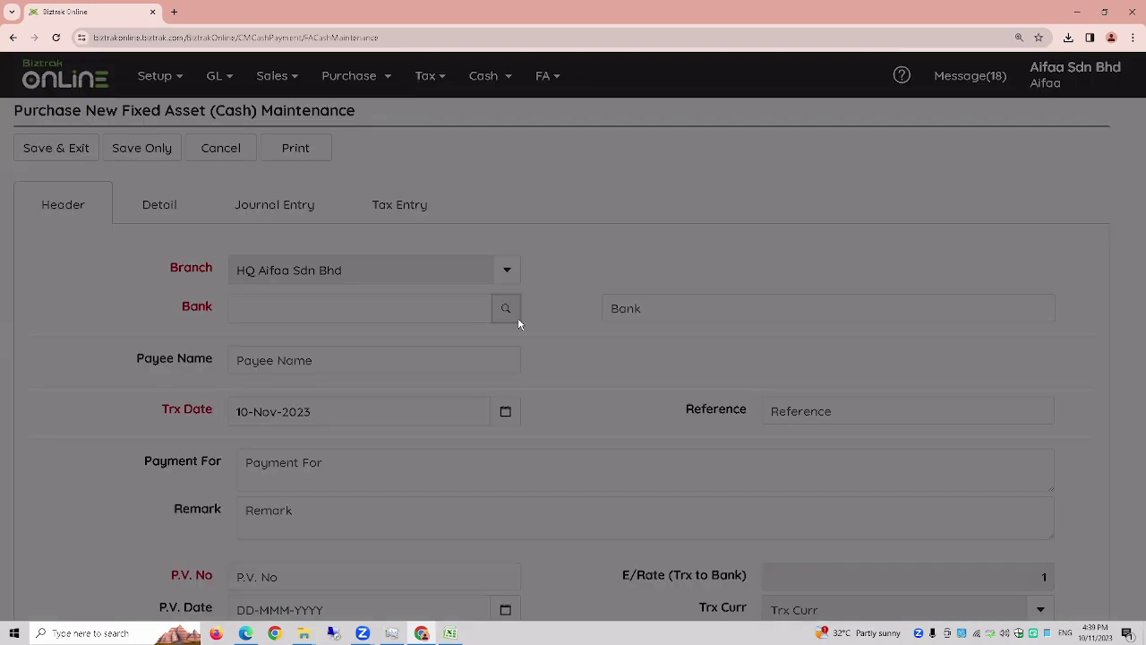
{"action": "left_click", "coordinate": [517, 281]}
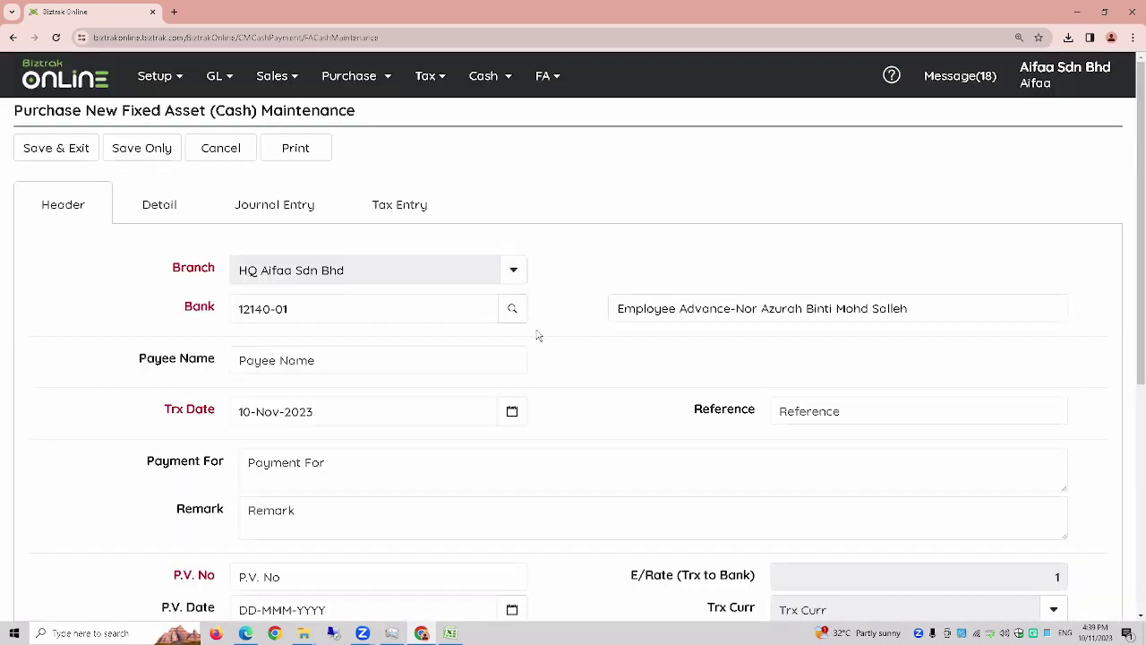
{"action": "scroll", "coordinate": [559, 340], "scroll_direction": "down", "scroll_amount": 1}
{"action": "left_click", "coordinate": [472, 506]}
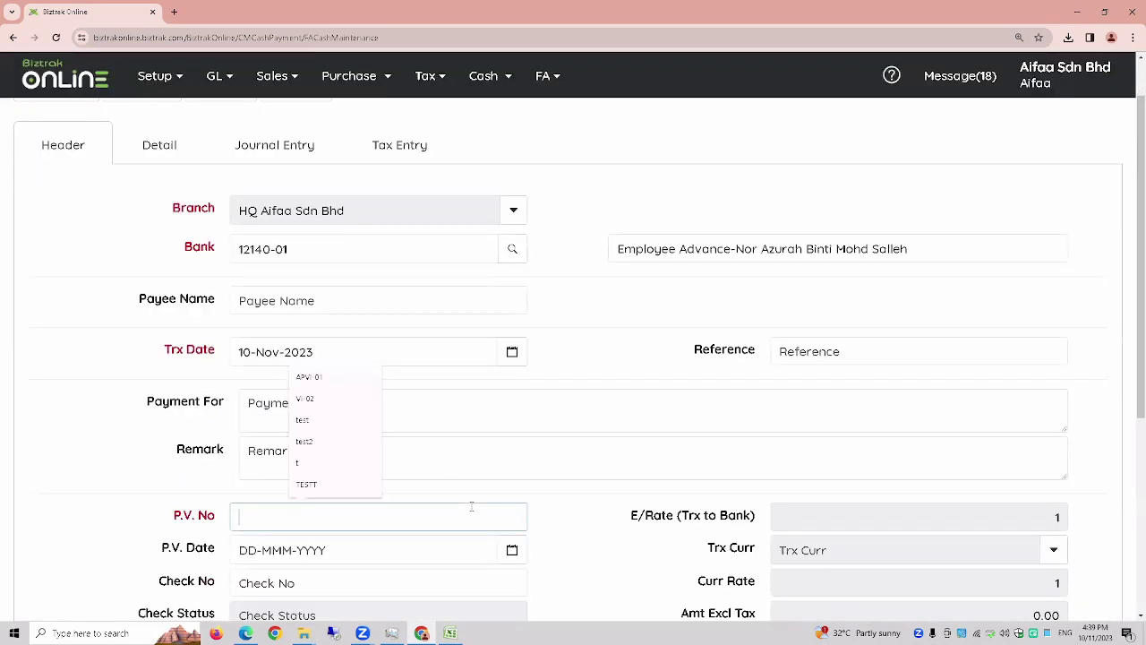
{"action": "type", "text": "PV-1"}
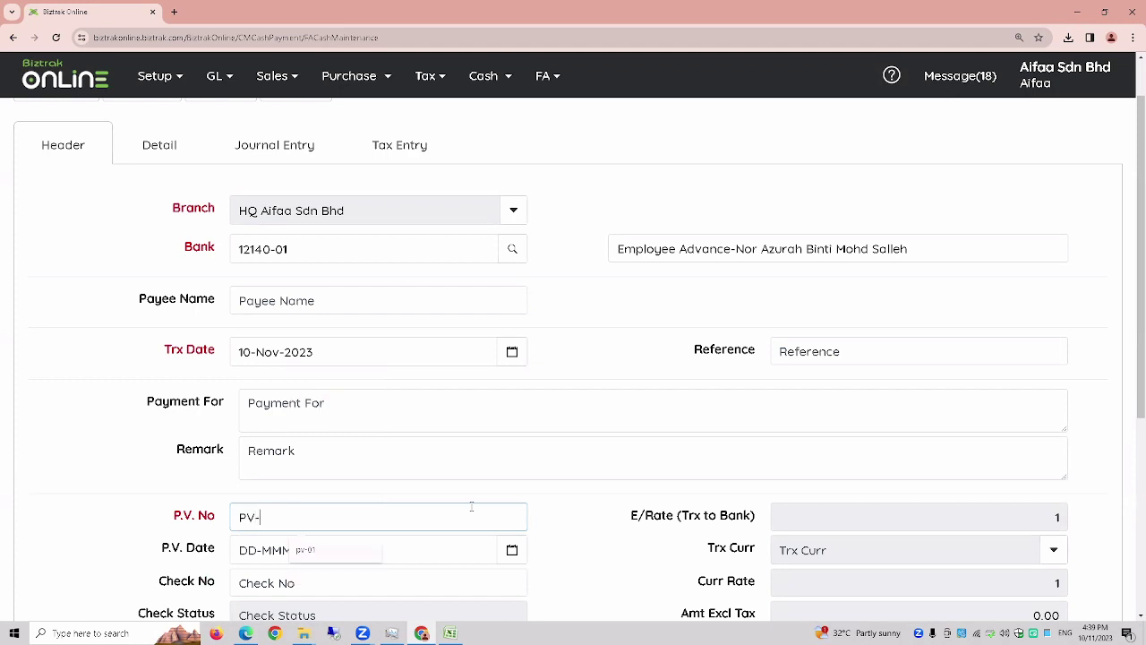
{"action": "type", "text": "0"}
{"action": "key", "text": "Tab"}
{"action": "left_click", "coordinate": [182, 154]}
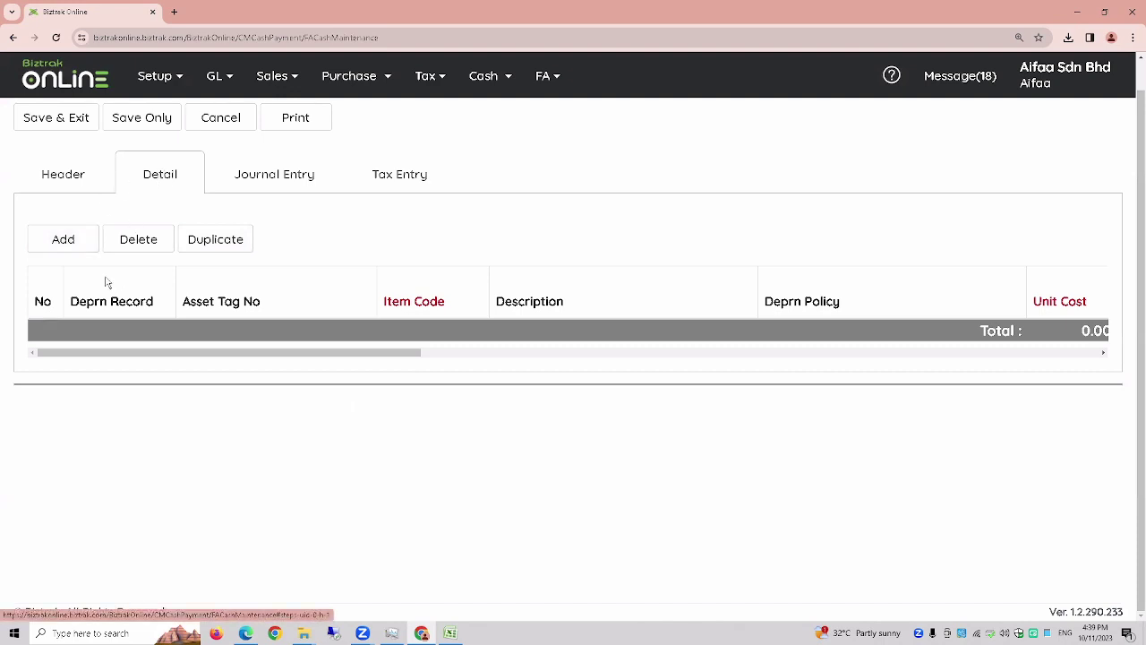
- Add a detail line for item TABLE with unit cost 600
{"action": "left_click", "coordinate": [74, 245]}
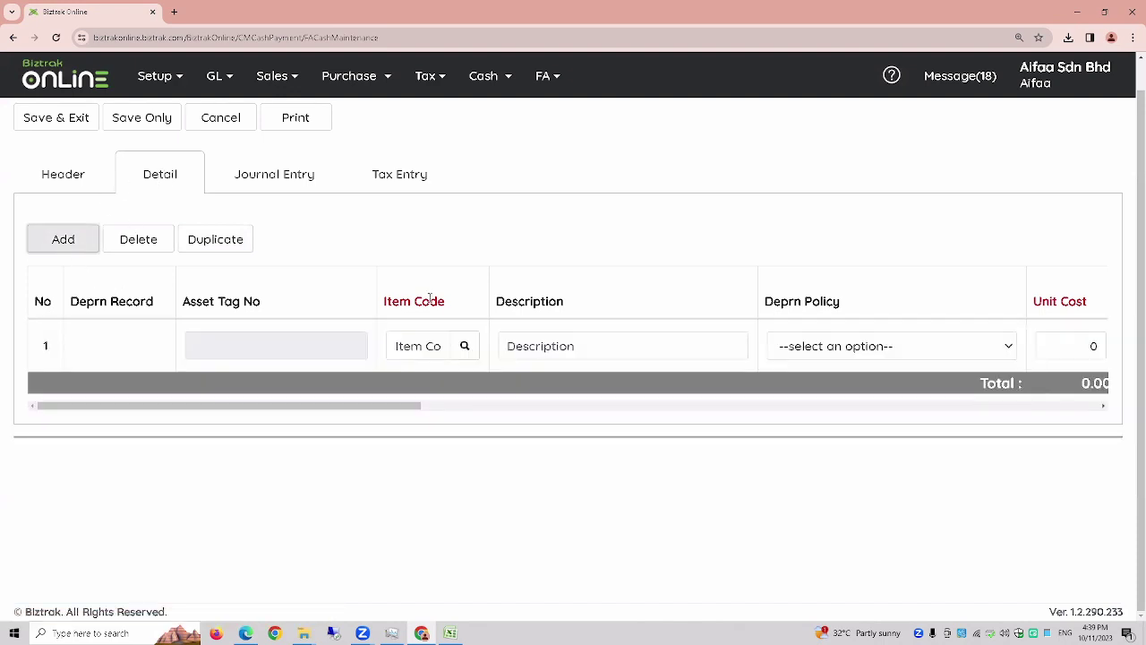
{"action": "left_click", "coordinate": [466, 349]}
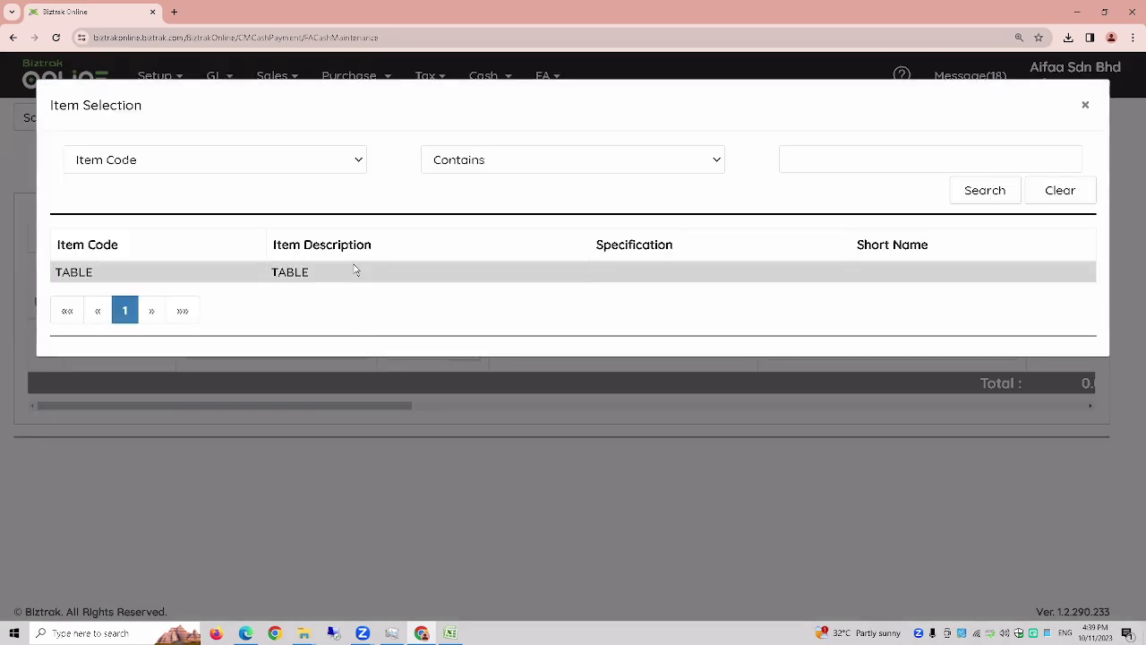
{"action": "left_click", "coordinate": [354, 269]}
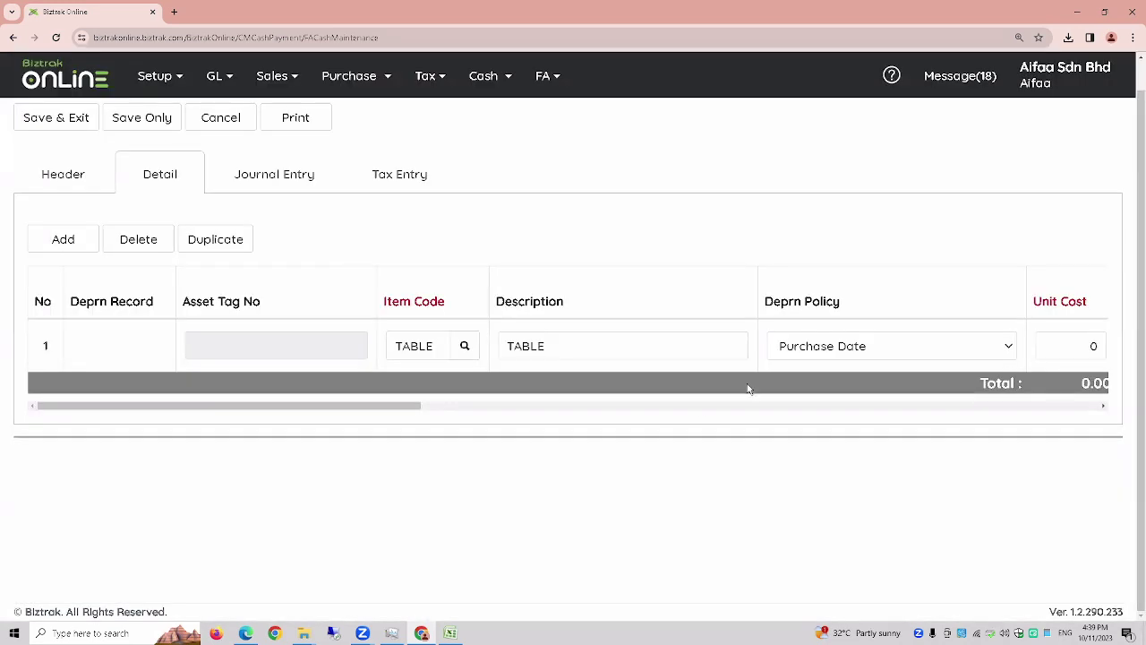
{"action": "left_click_drag", "start_coordinate": [384, 405], "coordinate": [431, 410]}
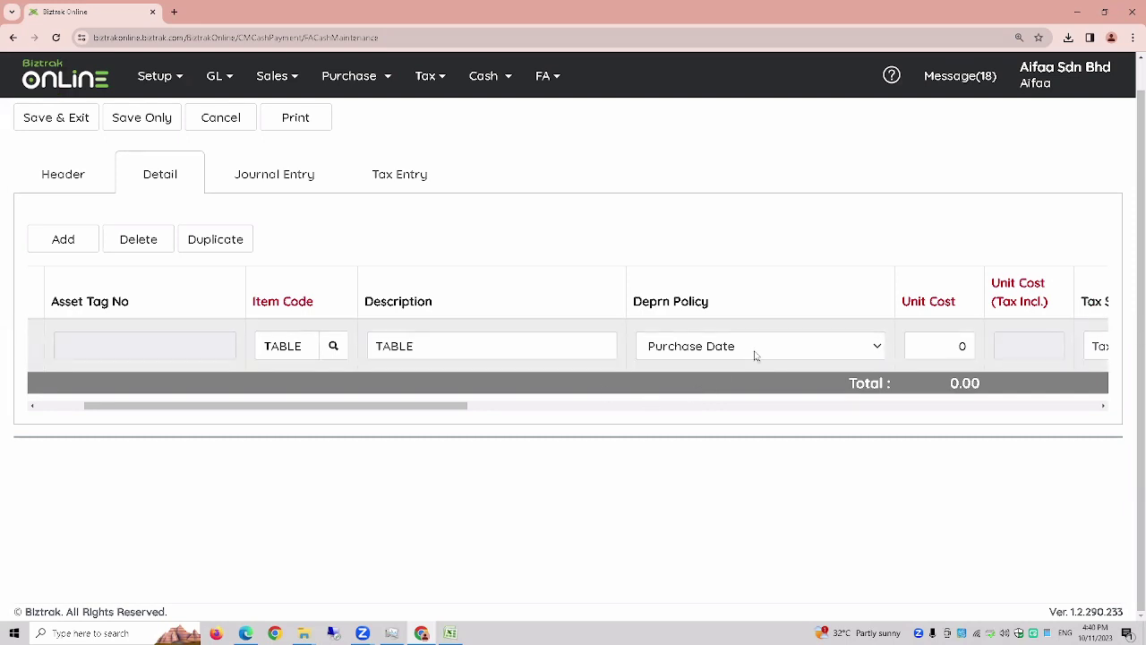
{"action": "left_click_drag", "start_coordinate": [439, 407], "coordinate": [524, 401]}
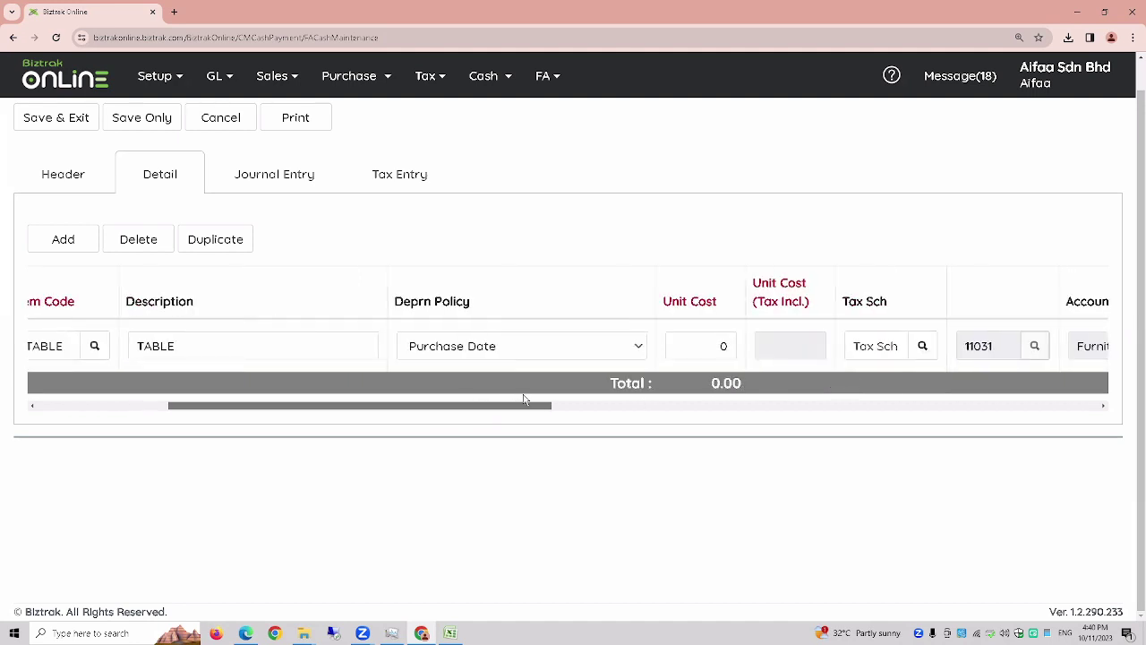
{"action": "left_click", "coordinate": [694, 342]}
{"action": "type", "text": "600"}
{"action": "key", "text": "Tab"}
- Save the purchase without exiting and return to its detail lines
{"action": "left_click_drag", "start_coordinate": [492, 408], "coordinate": [361, 407]}
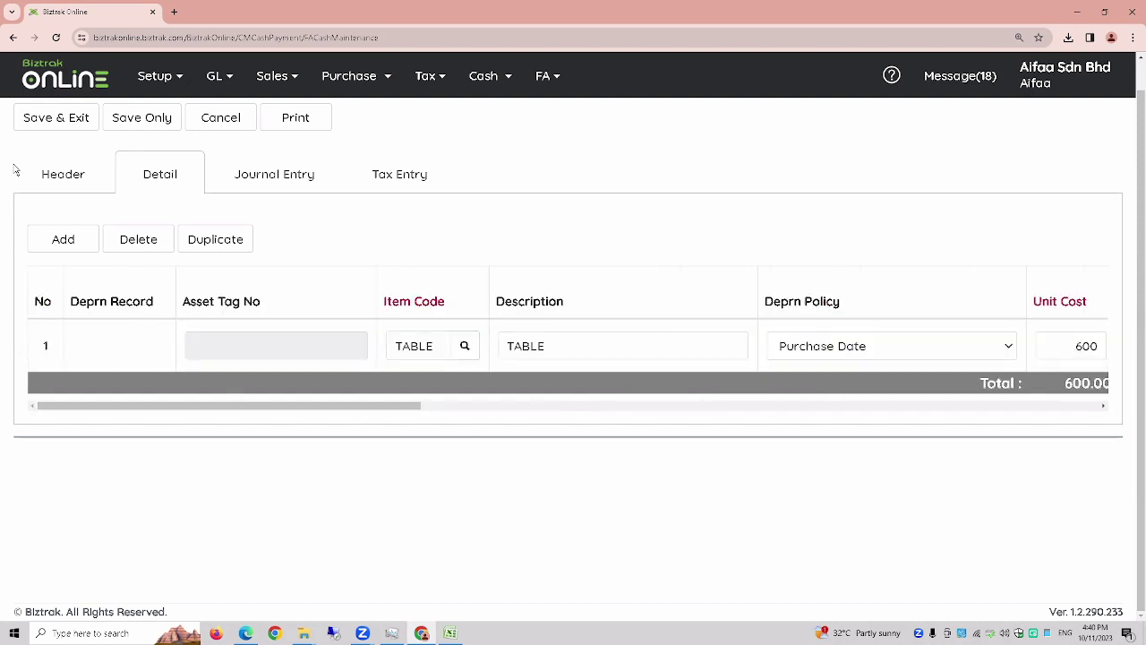
{"action": "scroll", "coordinate": [121, 165], "scroll_direction": "up", "scroll_amount": 1}
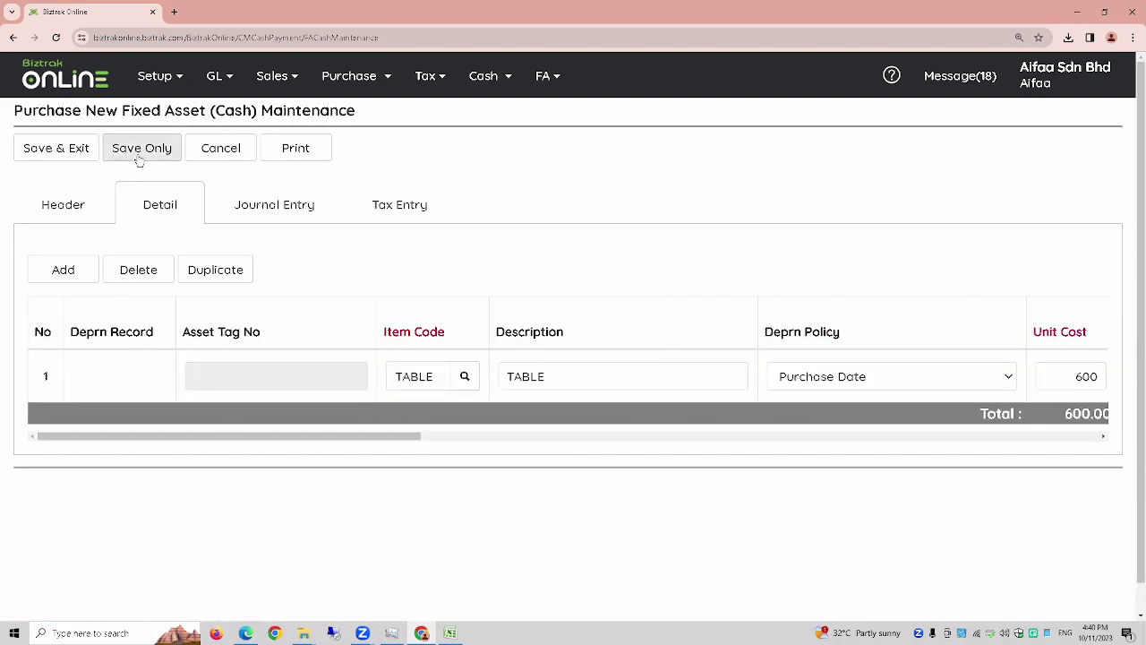
{"action": "left_click", "coordinate": [139, 160]}
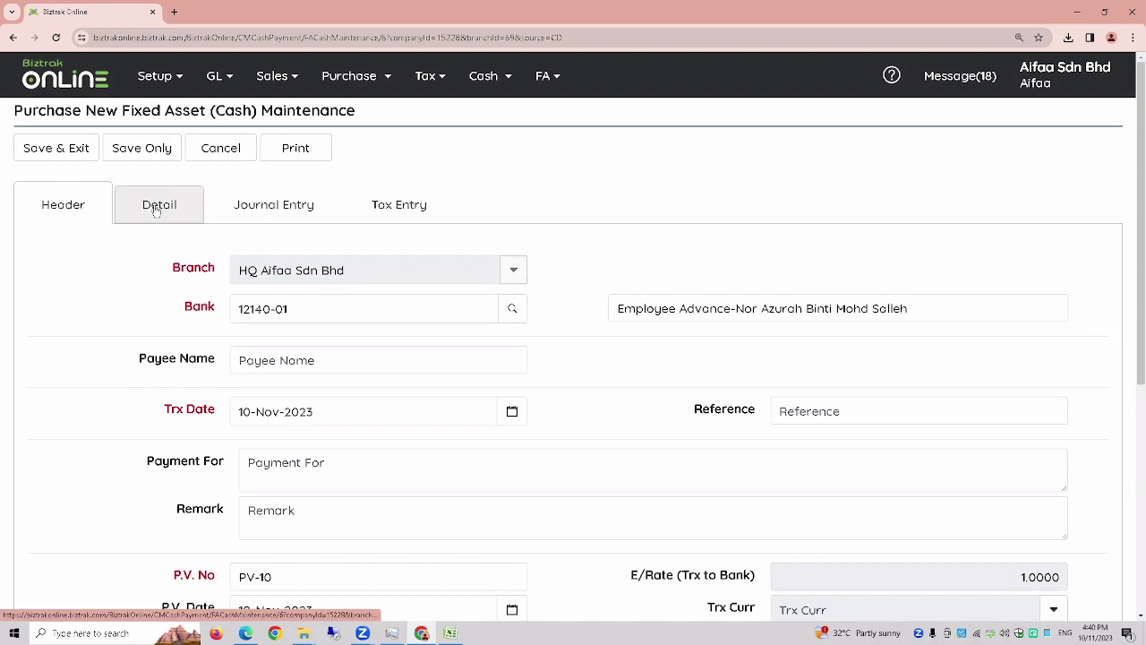
{"action": "left_click", "coordinate": [157, 209]}
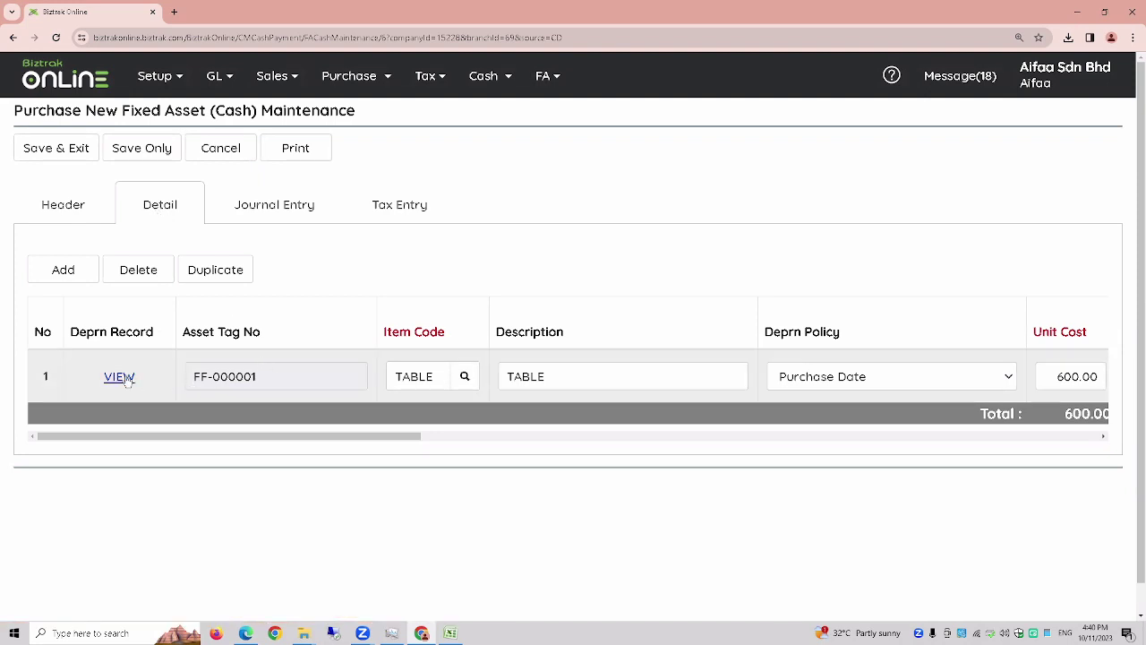
- Review asset FF-000001's depreciation record, close it, and open the Purchase menu
{"action": "left_click", "coordinate": [121, 376]}
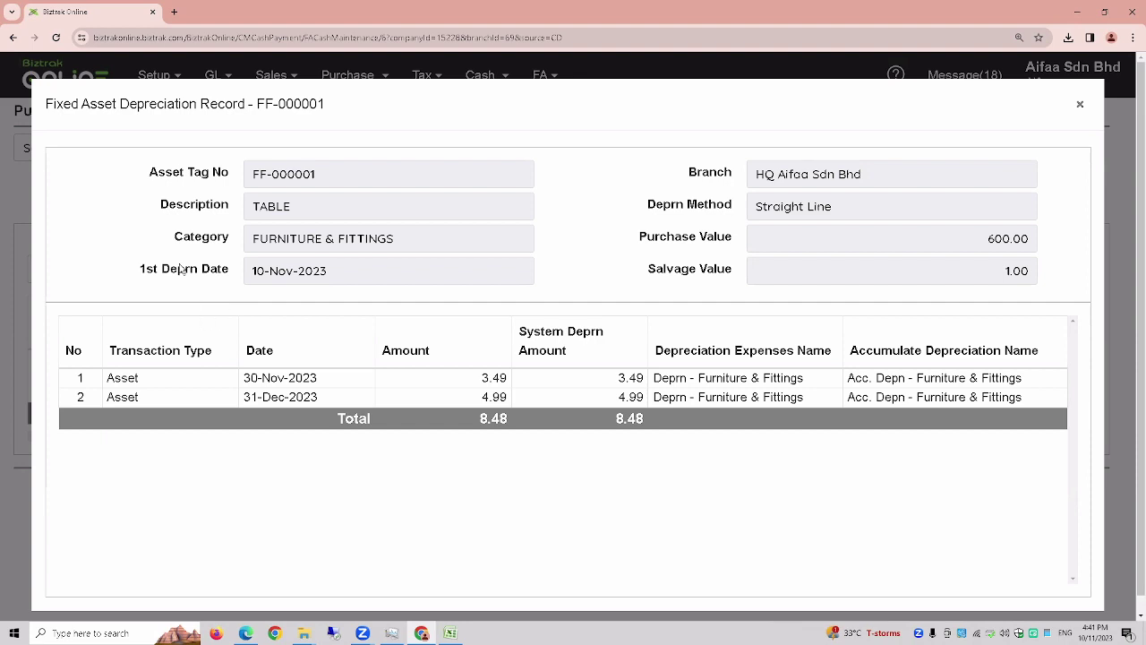
{"action": "left_click", "coordinate": [1079, 105]}
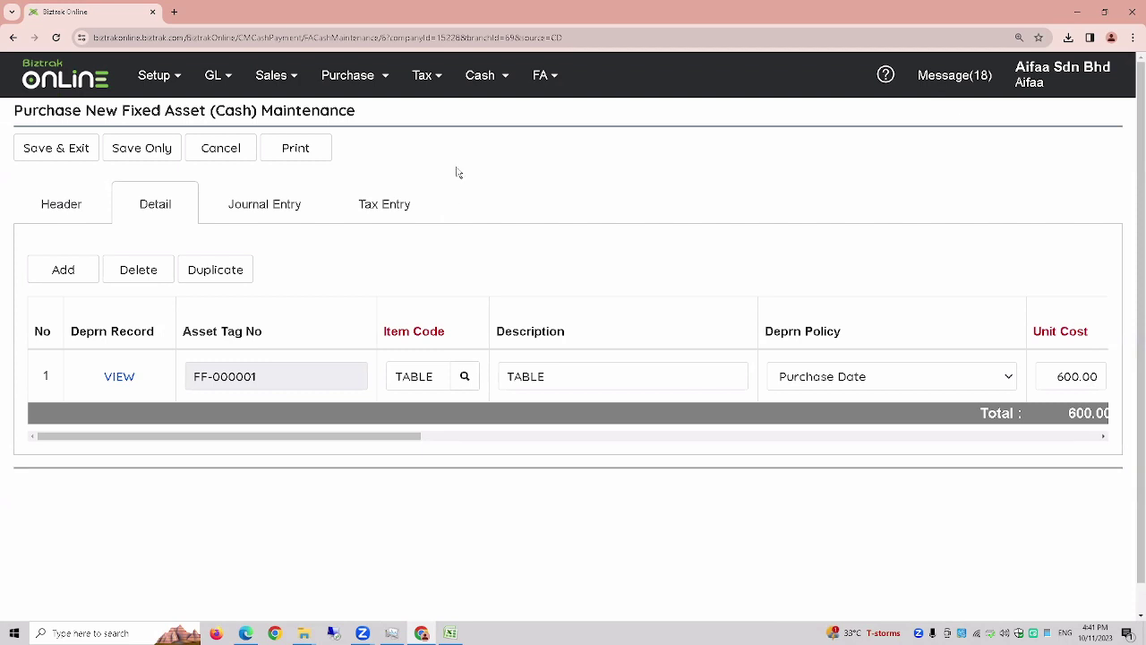
{"action": "left_click", "coordinate": [340, 85]}
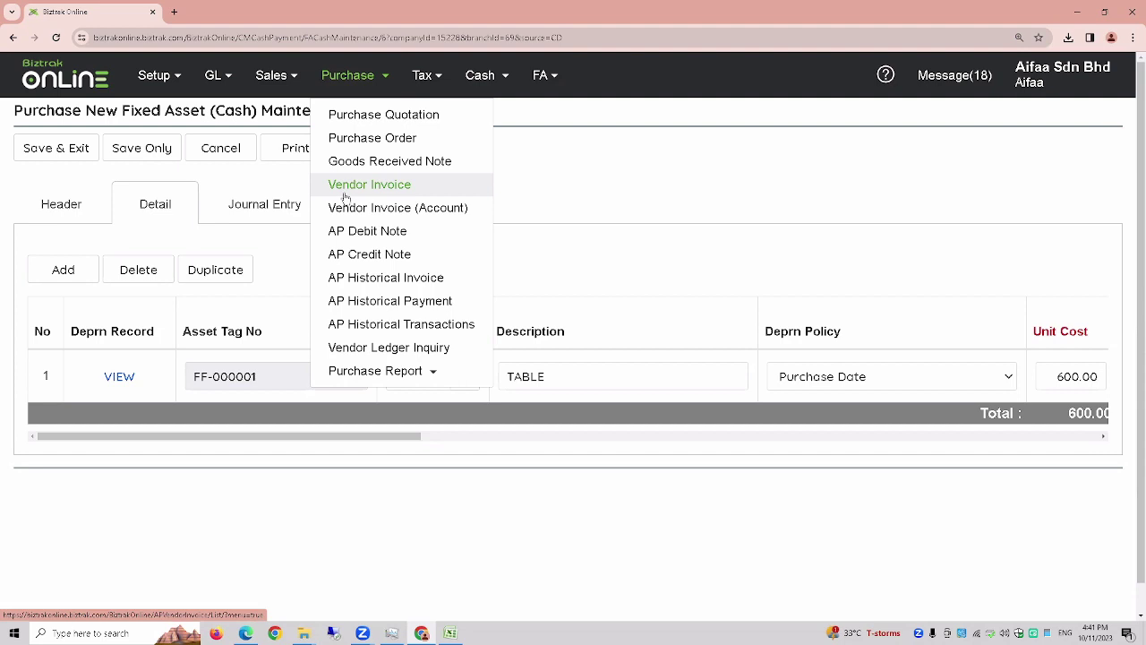
- Go to the Vendor Invoice list and start a new vendor invoice
{"action": "left_click", "coordinate": [345, 193]}
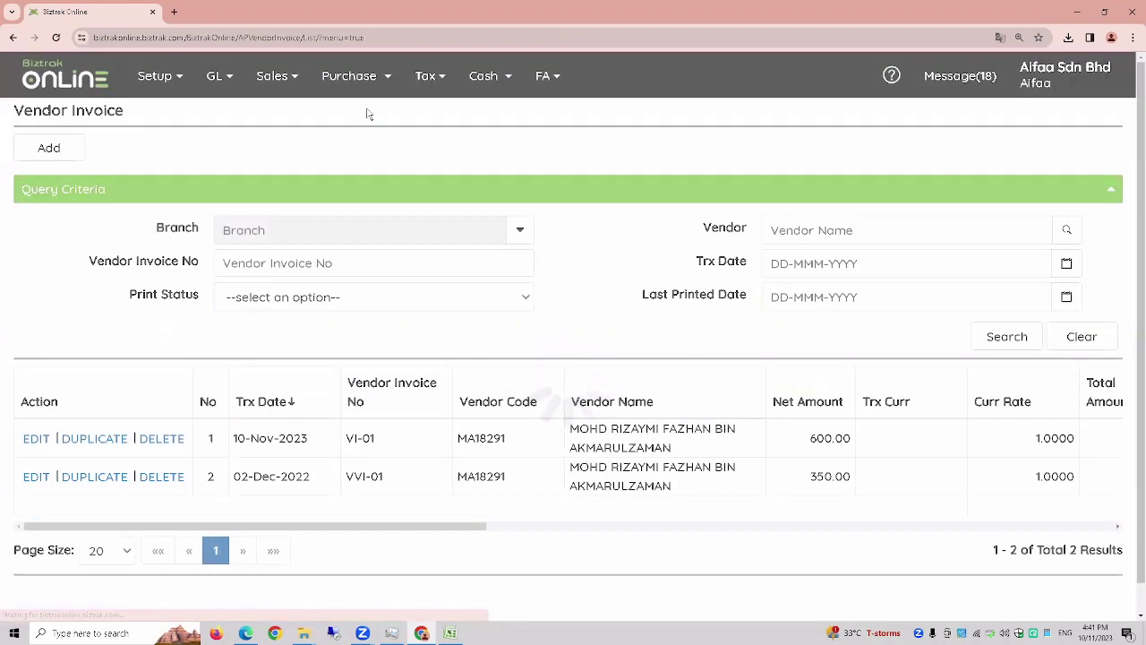
{"action": "left_click", "coordinate": [371, 79]}
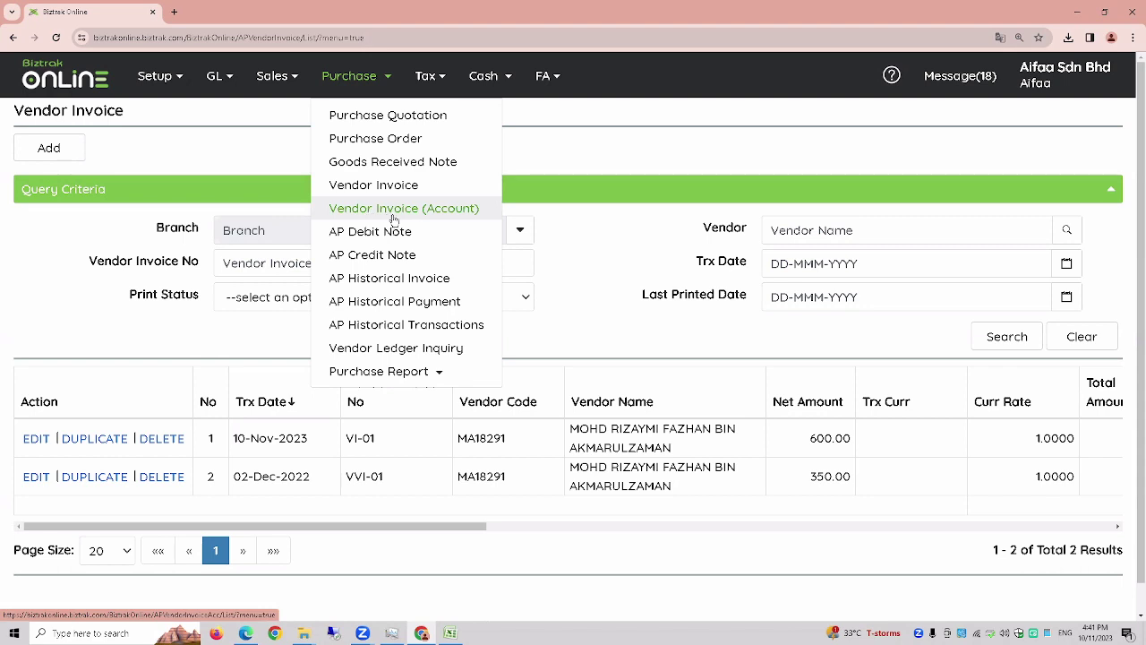
{"action": "left_click", "coordinate": [398, 188]}
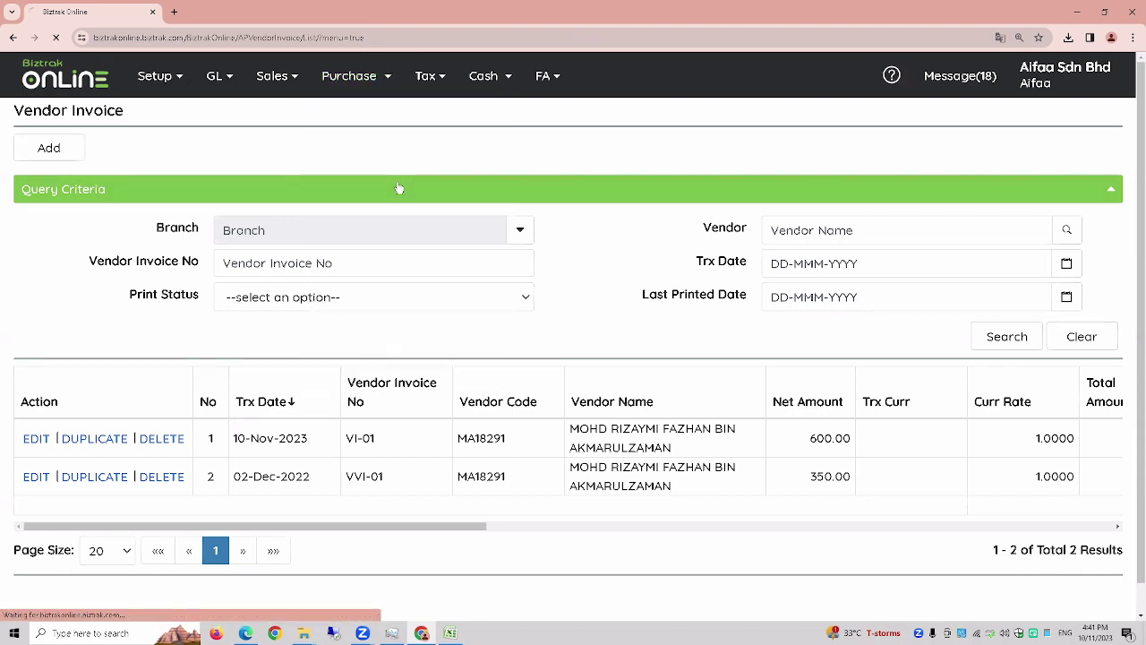
{"action": "left_click", "coordinate": [64, 153]}
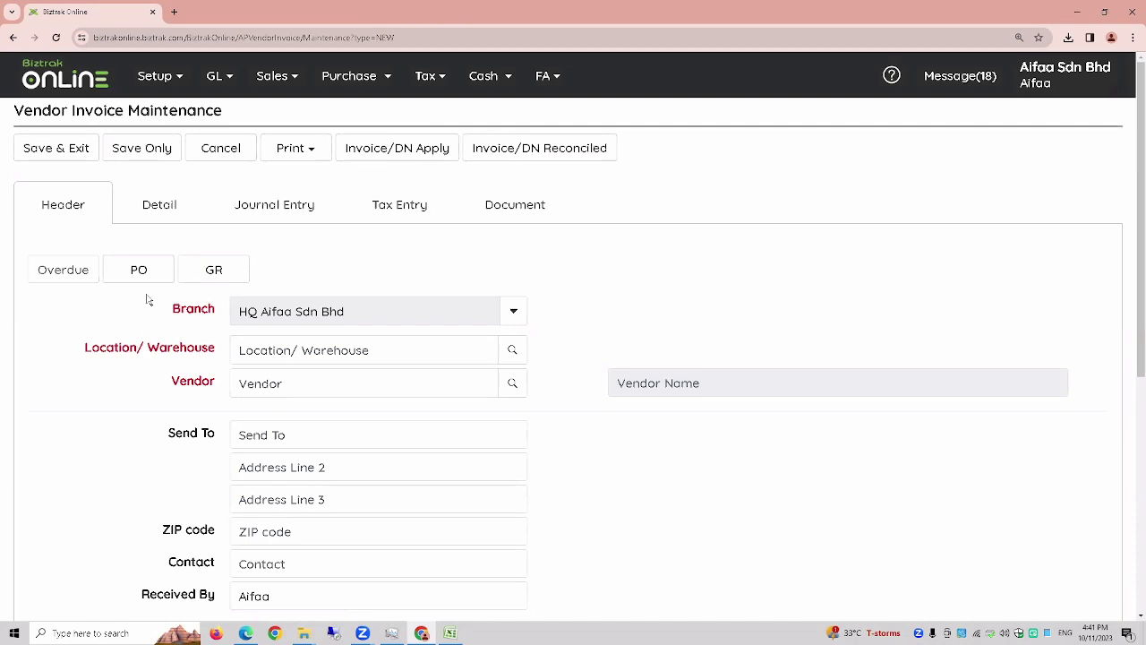
{"action": "key", "text": "ctrl+minus"}
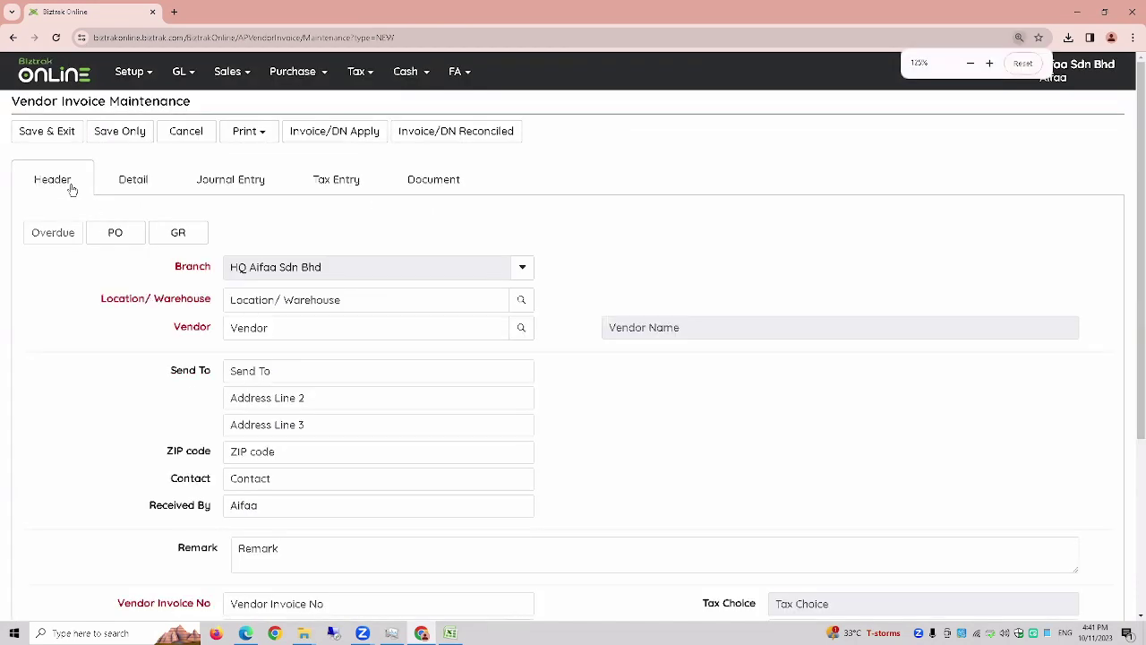
{"action": "left_click", "coordinate": [52, 179]}
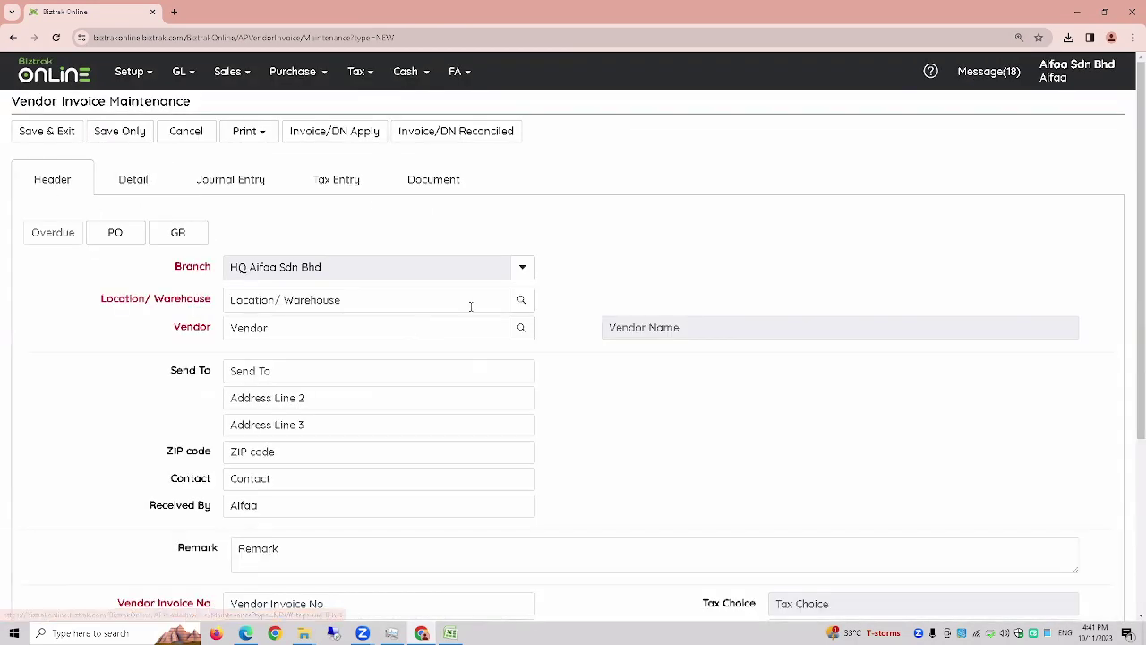
- Set location HQ, the first listed vendor, and vendor invoice number VI-10
{"action": "left_click", "coordinate": [516, 303]}
{"action": "left_click", "coordinate": [475, 236]}
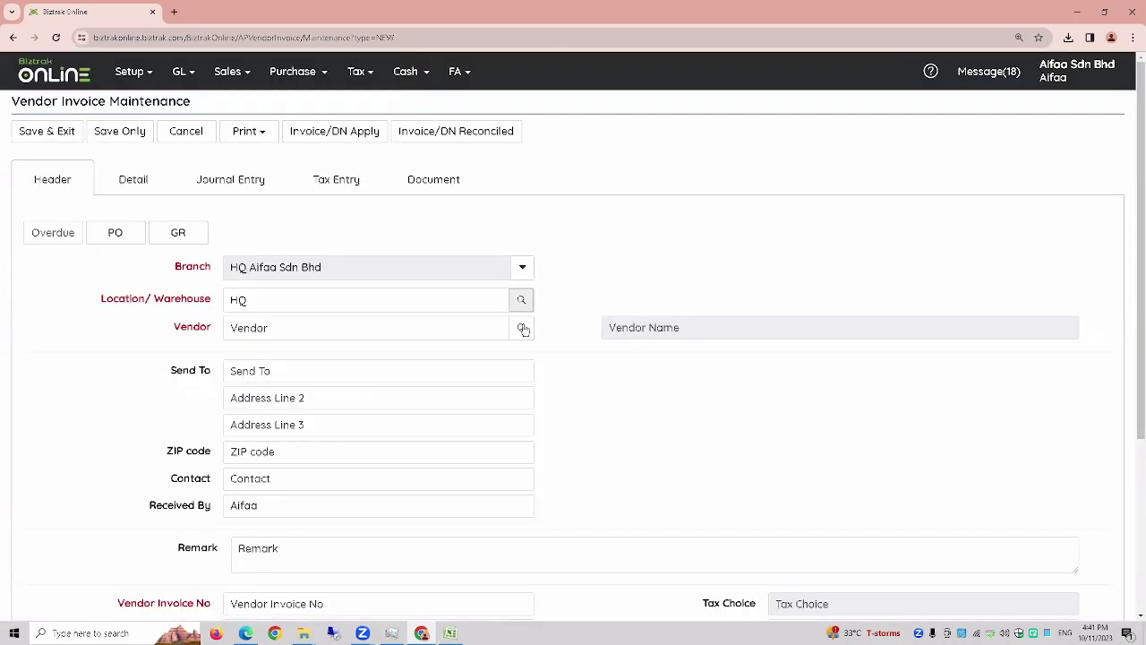
{"action": "left_click", "coordinate": [517, 329]}
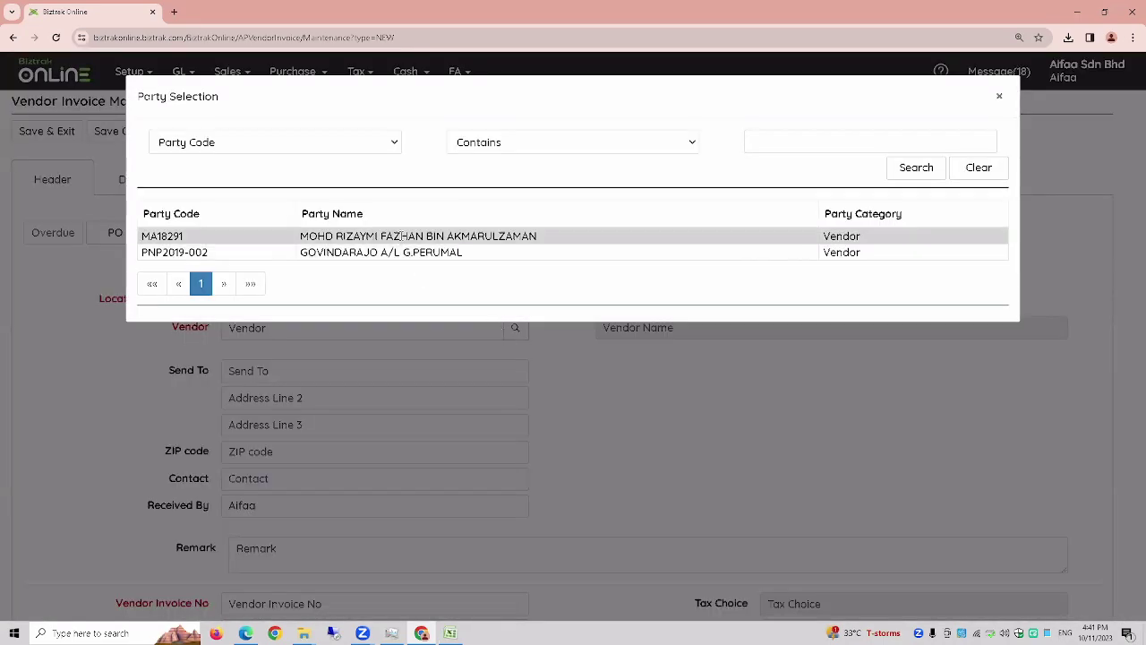
{"action": "left_click", "coordinate": [401, 237]}
{"action": "scroll", "coordinate": [303, 504], "scroll_direction": "down", "scroll_amount": 1}
{"action": "left_click", "coordinate": [302, 541]}
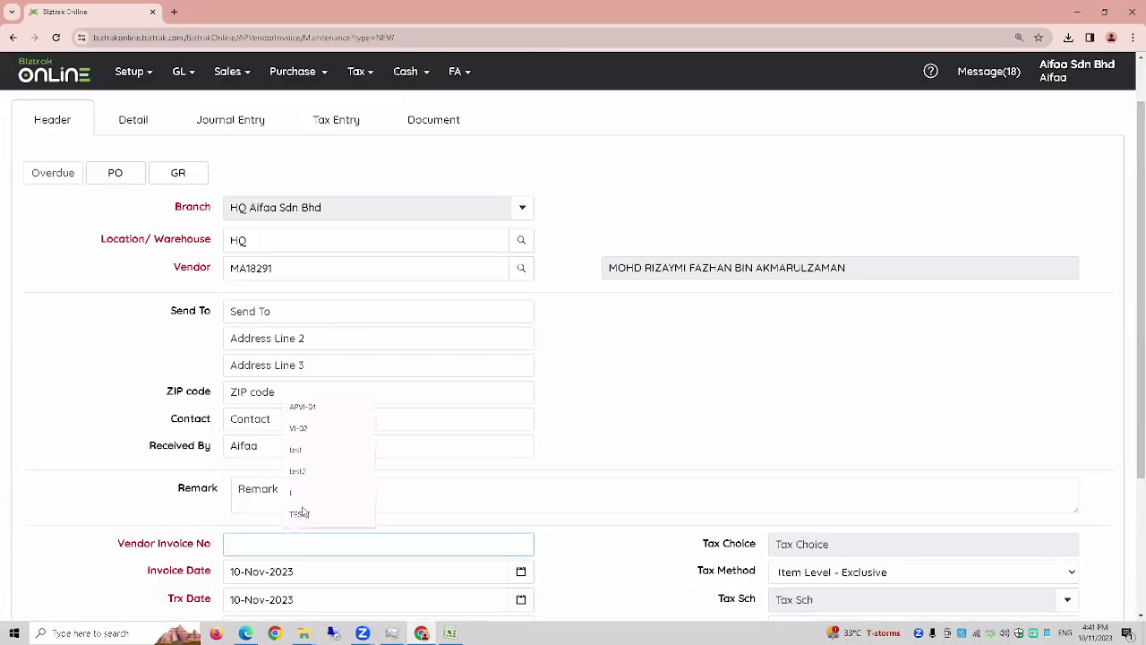
{"action": "type", "text": "VI-10"}
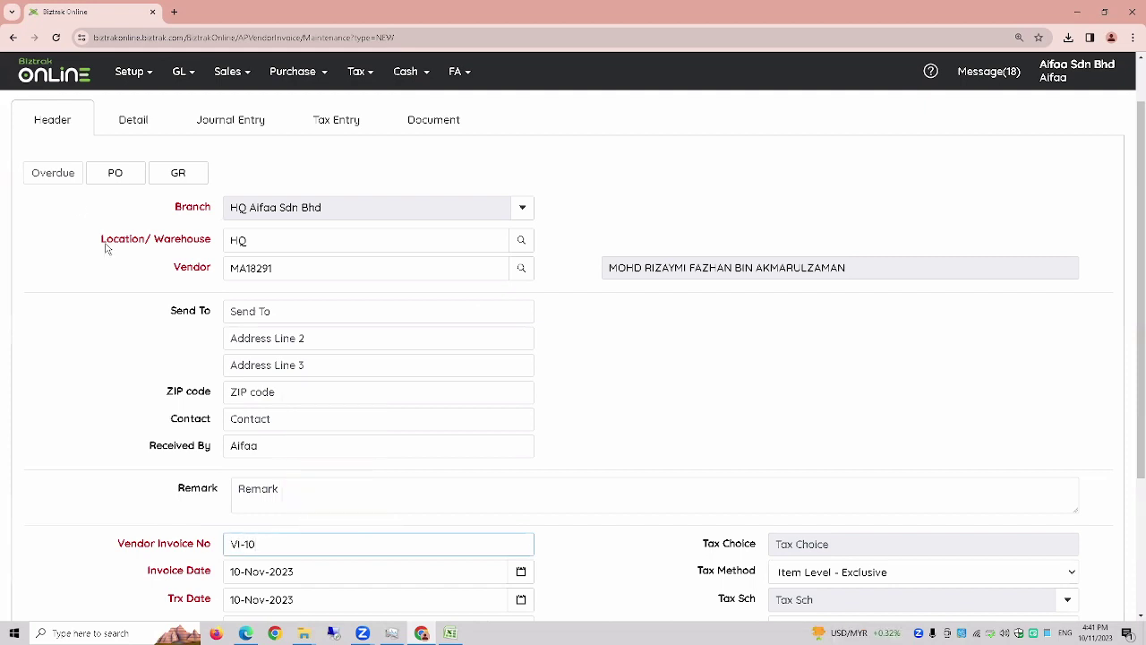
{"action": "scroll", "coordinate": [77, 205], "scroll_direction": "up", "scroll_amount": 1}
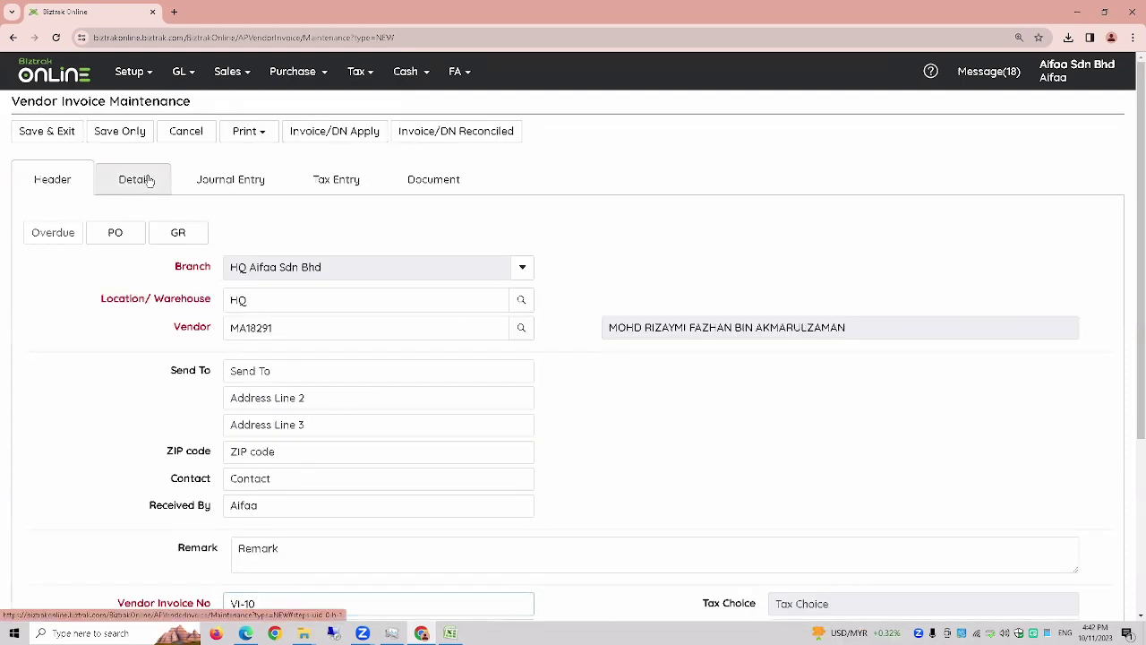
{"action": "left_click", "coordinate": [136, 179]}
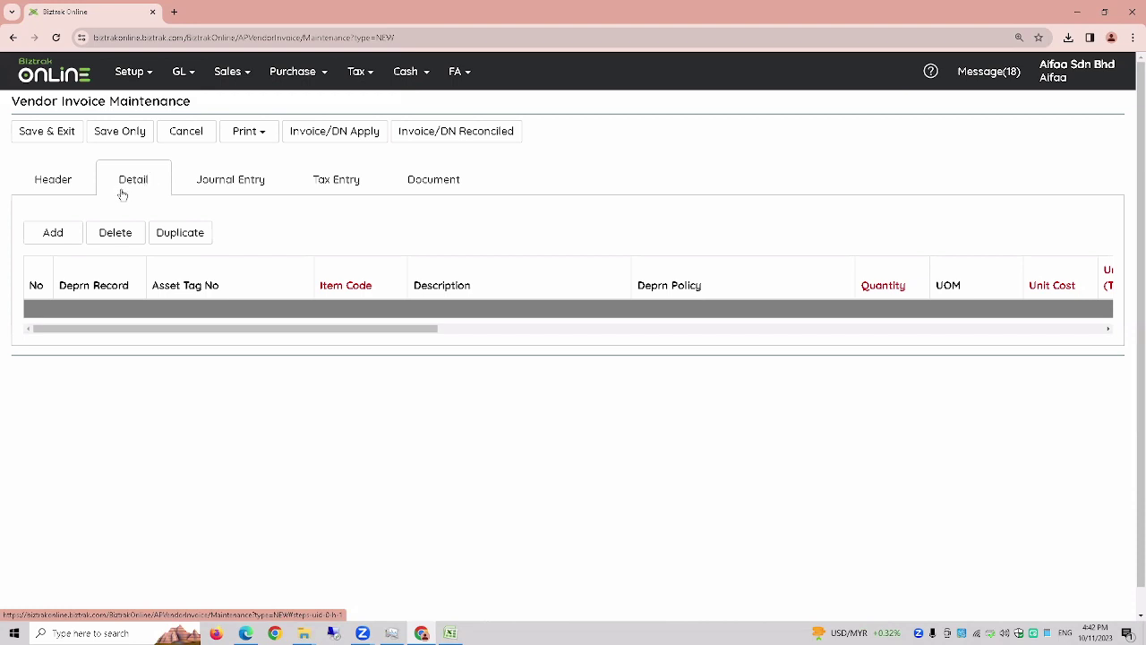
- Add an invoice line for TABLE, found by filtering the item lookup to FA Item Yes
{"action": "left_click", "coordinate": [54, 235]}
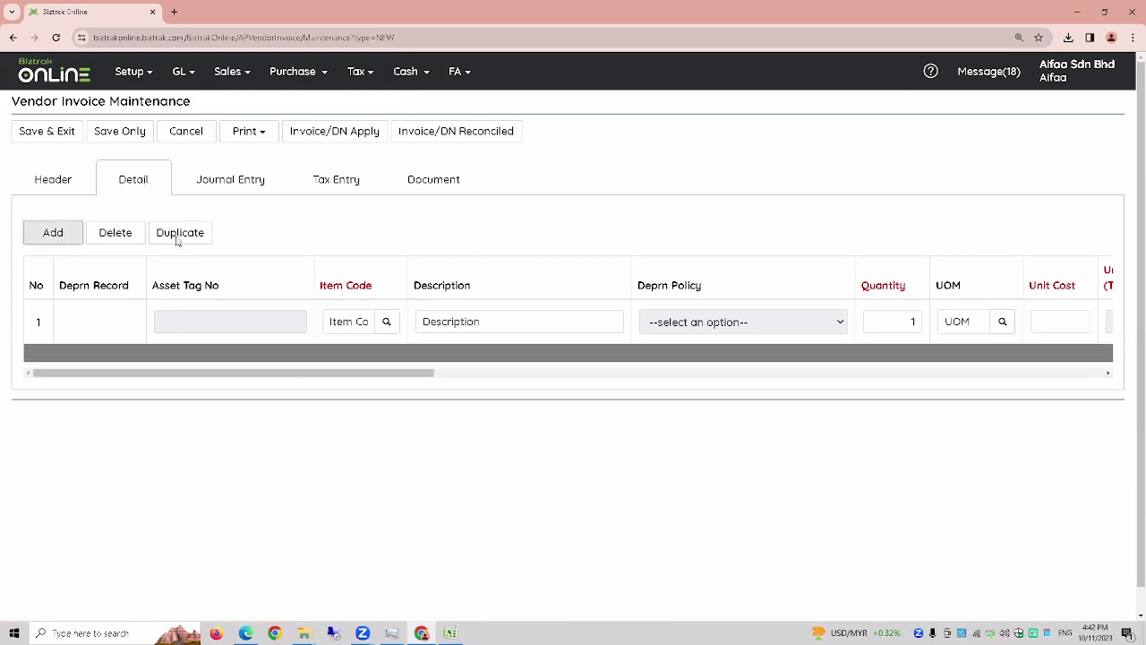
{"action": "left_click", "coordinate": [388, 325]}
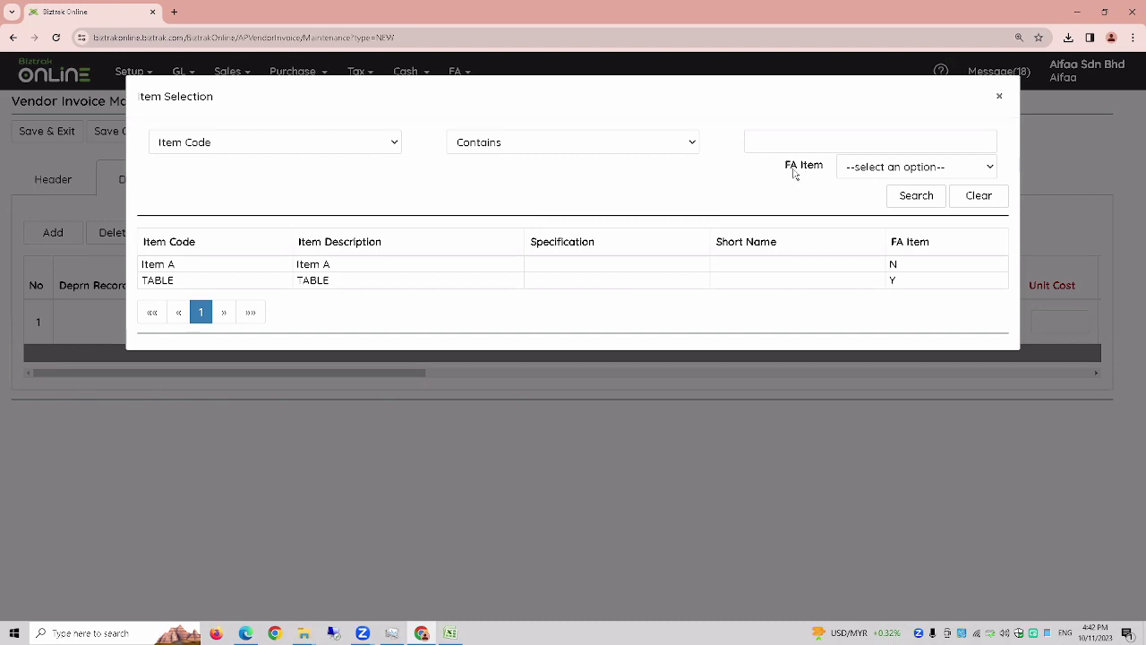
{"action": "left_click", "coordinate": [883, 169]}
{"action": "left_click", "coordinate": [866, 200]}
{"action": "left_click", "coordinate": [916, 199]}
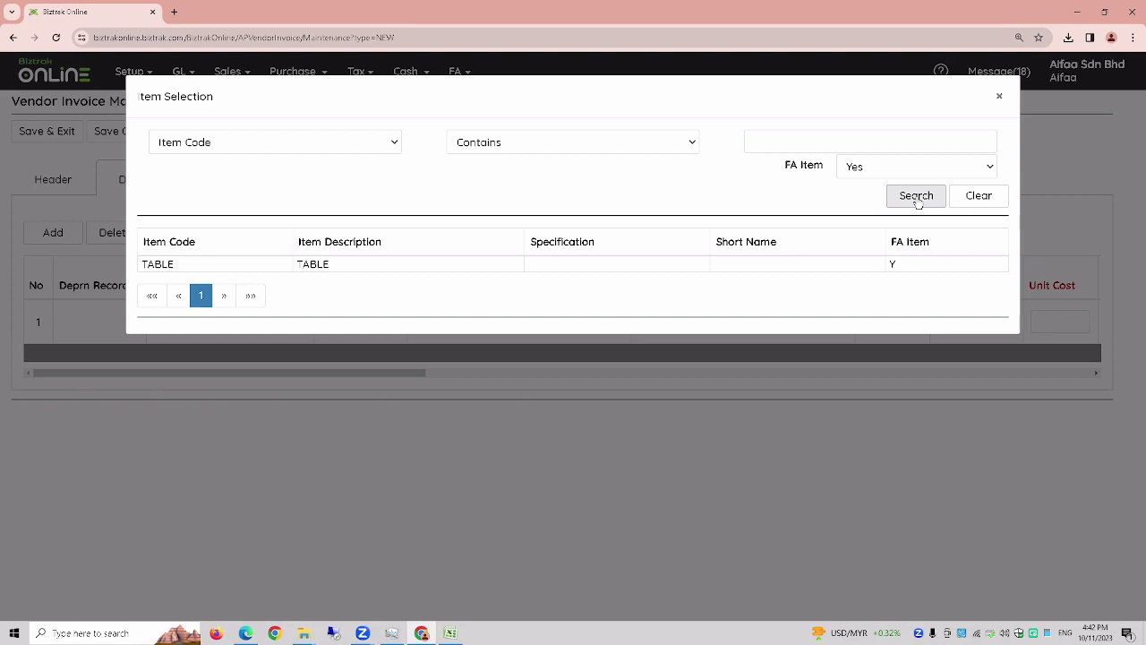
{"action": "left_click", "coordinate": [290, 264]}
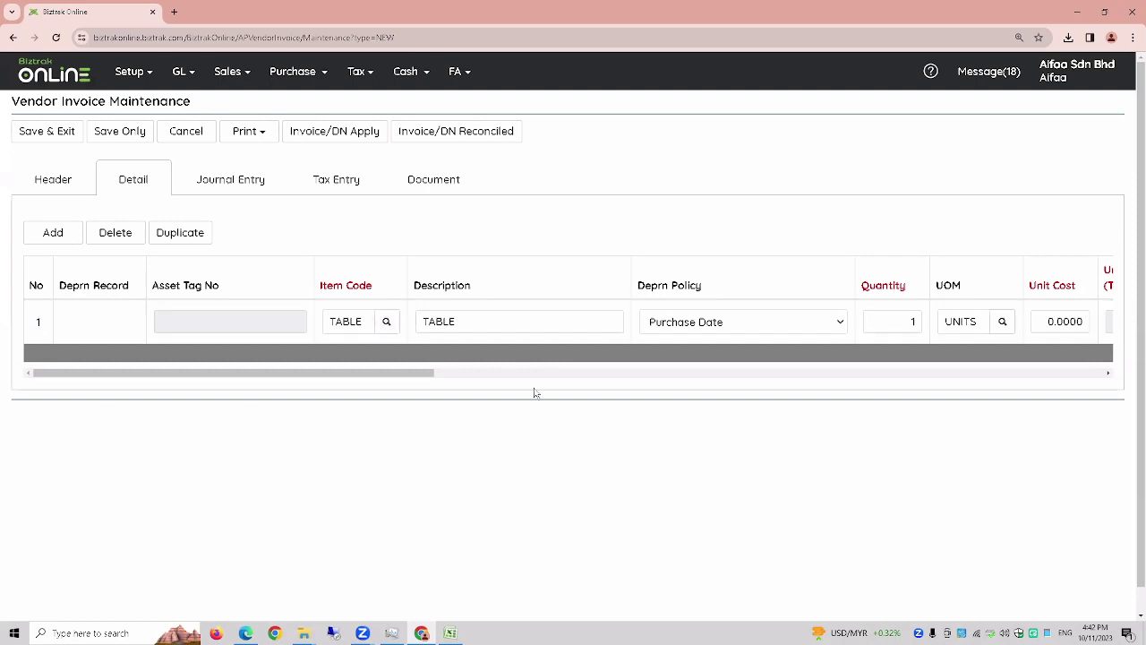
- Enter unit cost 700 and save the invoice, confirming the fixed-asset warning
{"action": "left_click_drag", "start_coordinate": [402, 376], "coordinate": [468, 377]}
{"action": "left_click", "coordinate": [868, 324]}
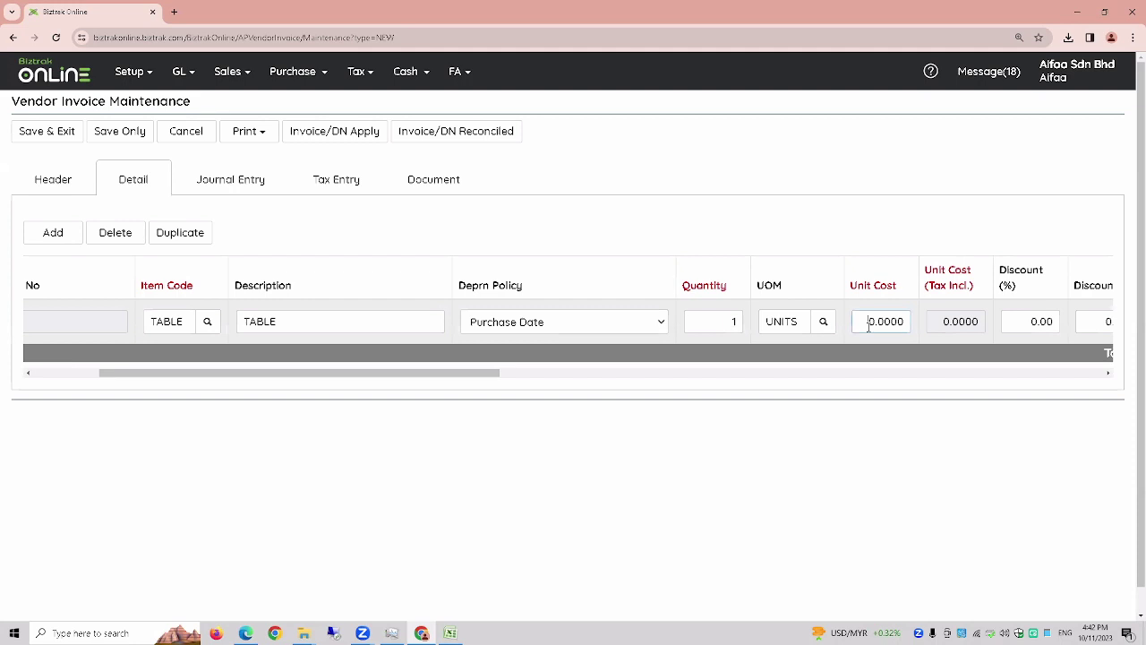
{"action": "type", "text": "70"}
{"action": "left_click_drag", "start_coordinate": [519, 376], "coordinate": [387, 376]}
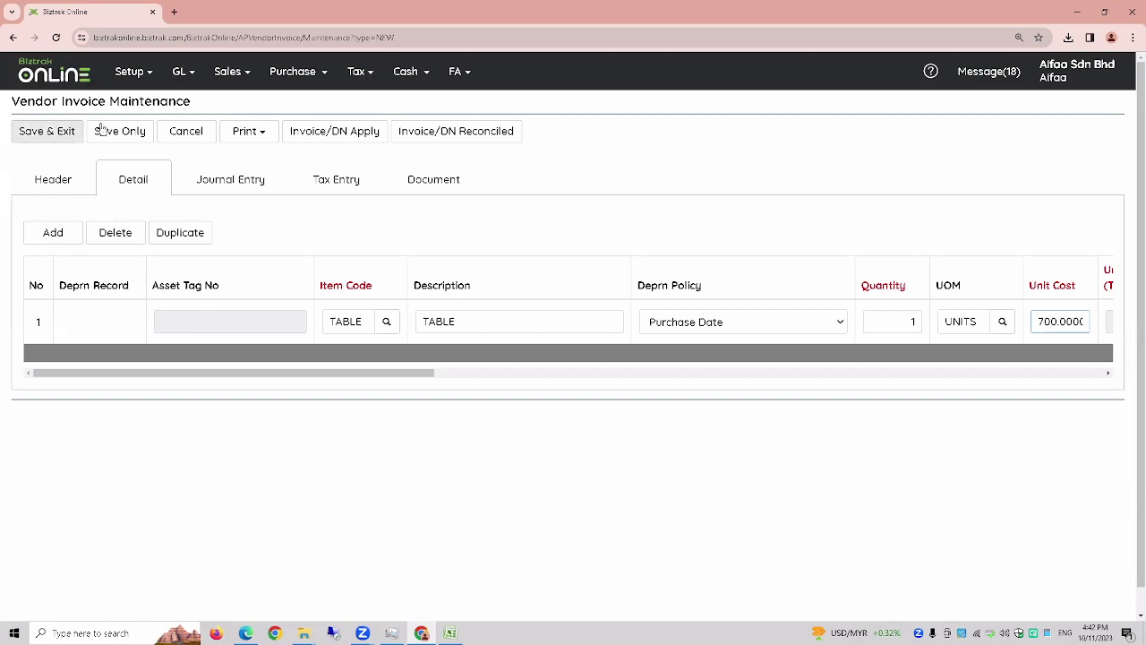
{"action": "left_click", "coordinate": [129, 134]}
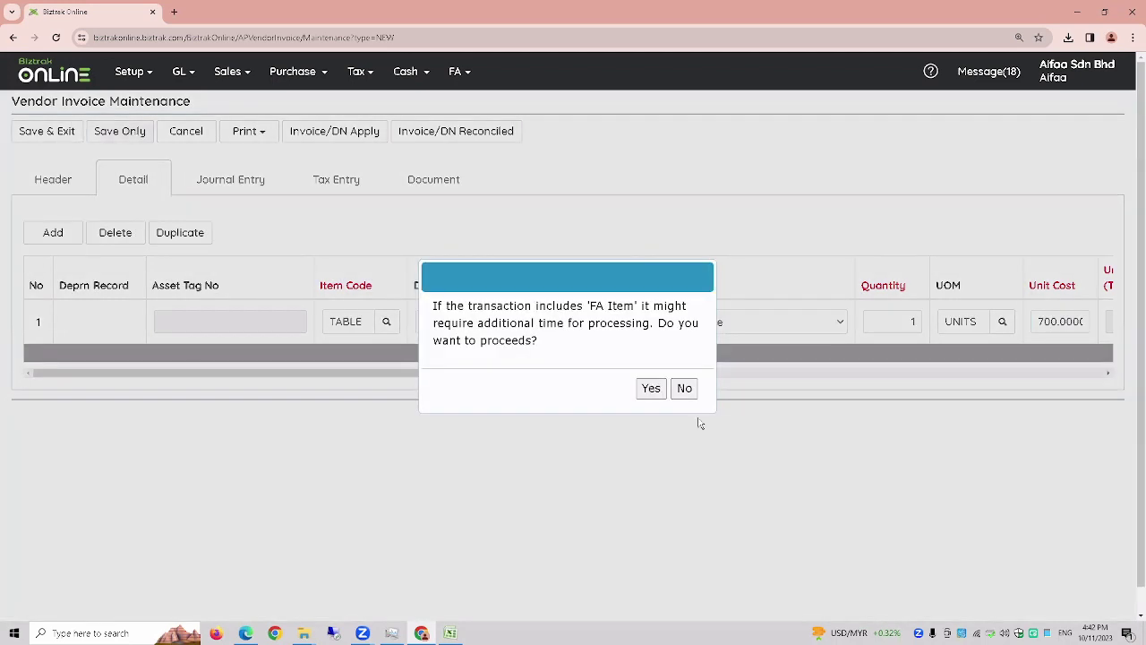
{"action": "left_click", "coordinate": [651, 389]}
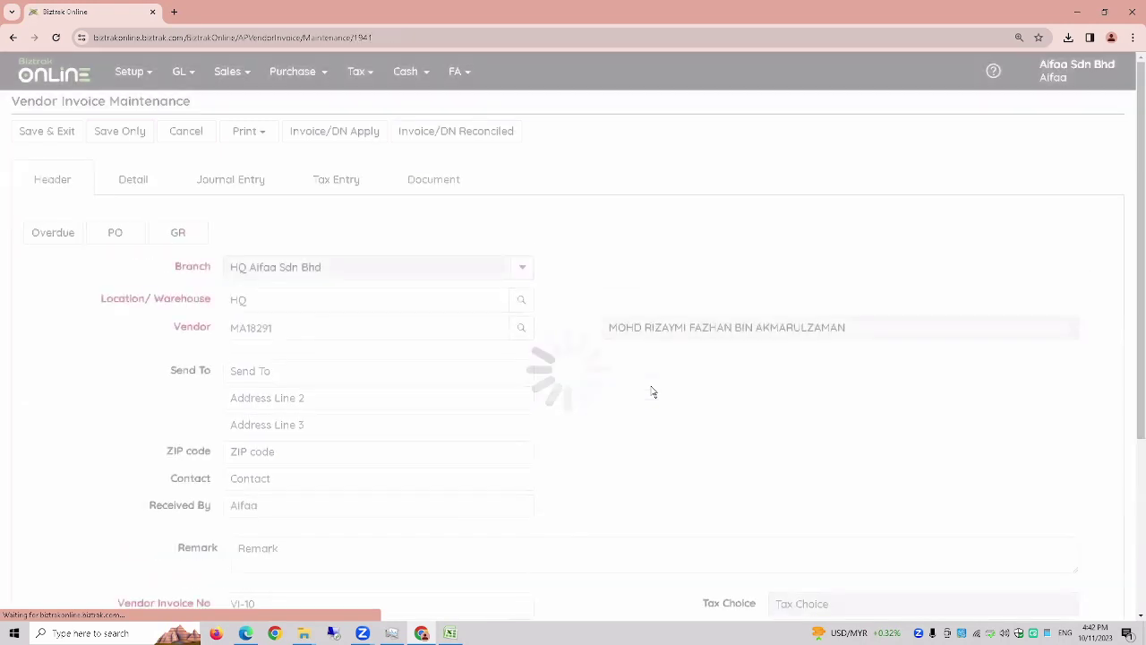
- Show the invoice's Fixed Asset List and review FF-000002's depreciation record
{"action": "left_click", "coordinate": [147, 185]}
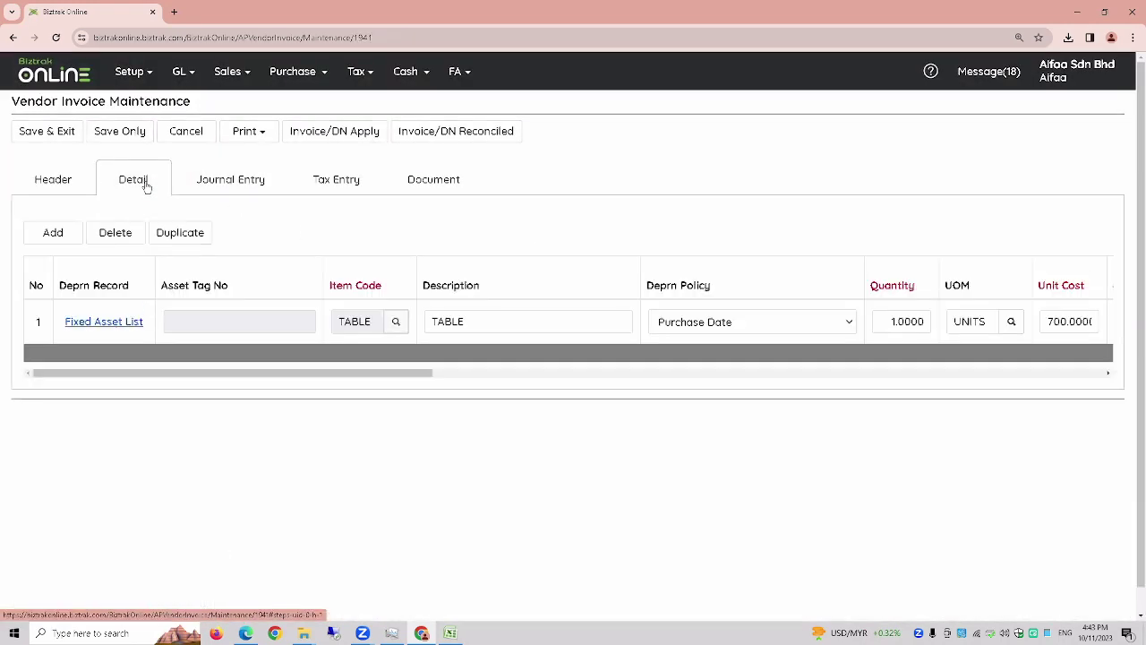
{"action": "left_click", "coordinate": [121, 330]}
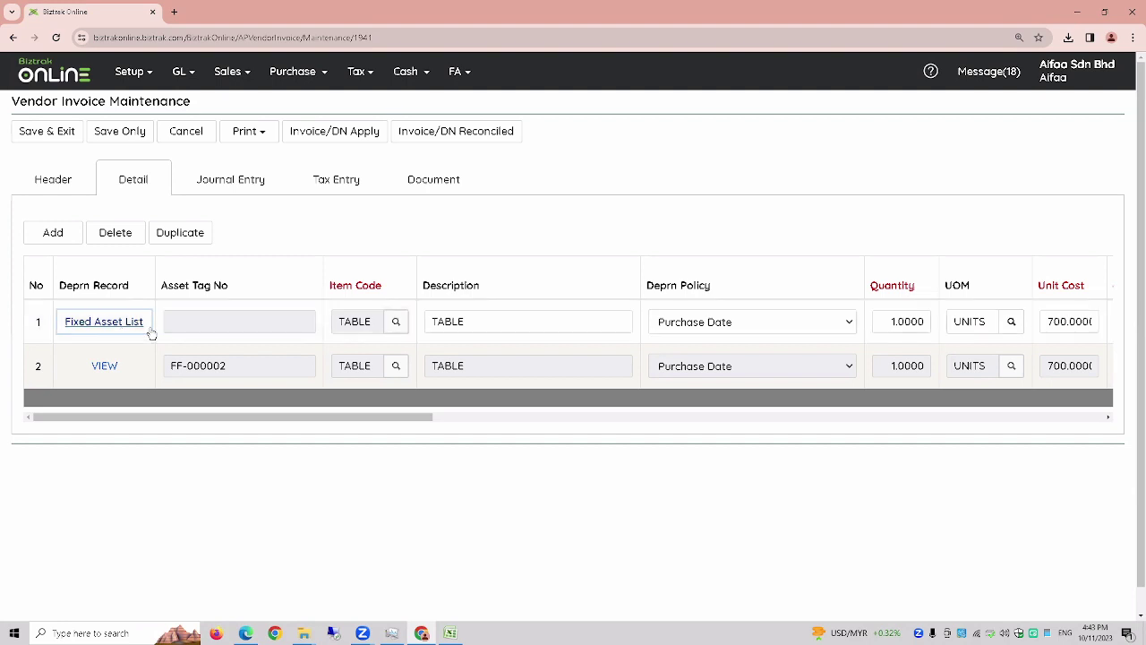
{"action": "left_click", "coordinate": [114, 370]}
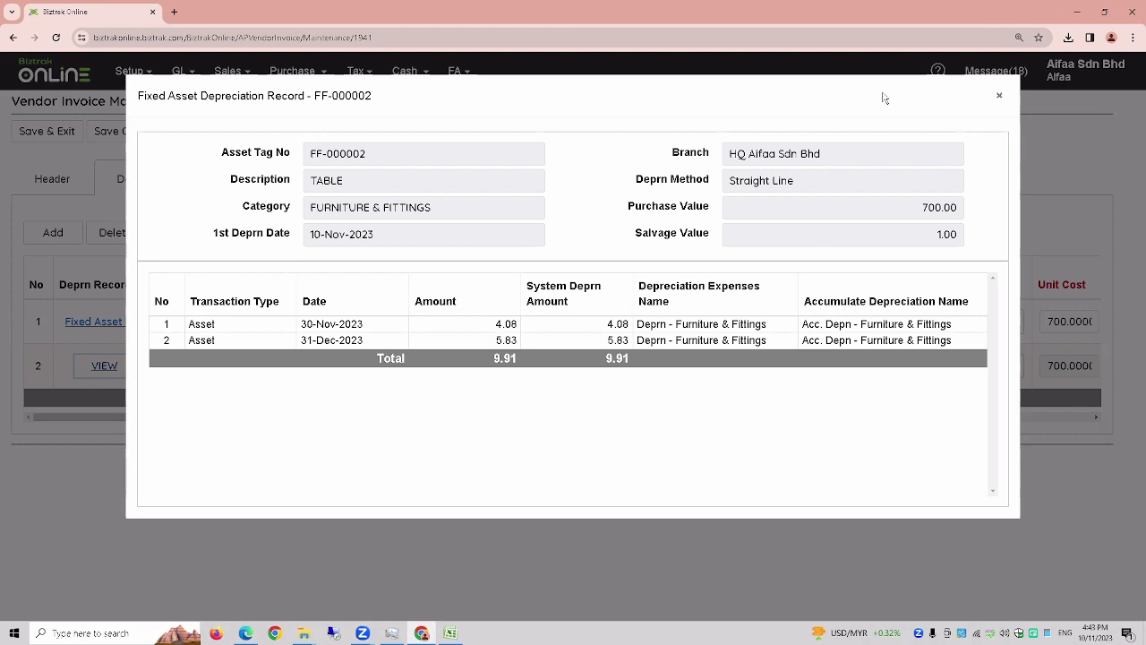
{"action": "left_click", "coordinate": [999, 96]}
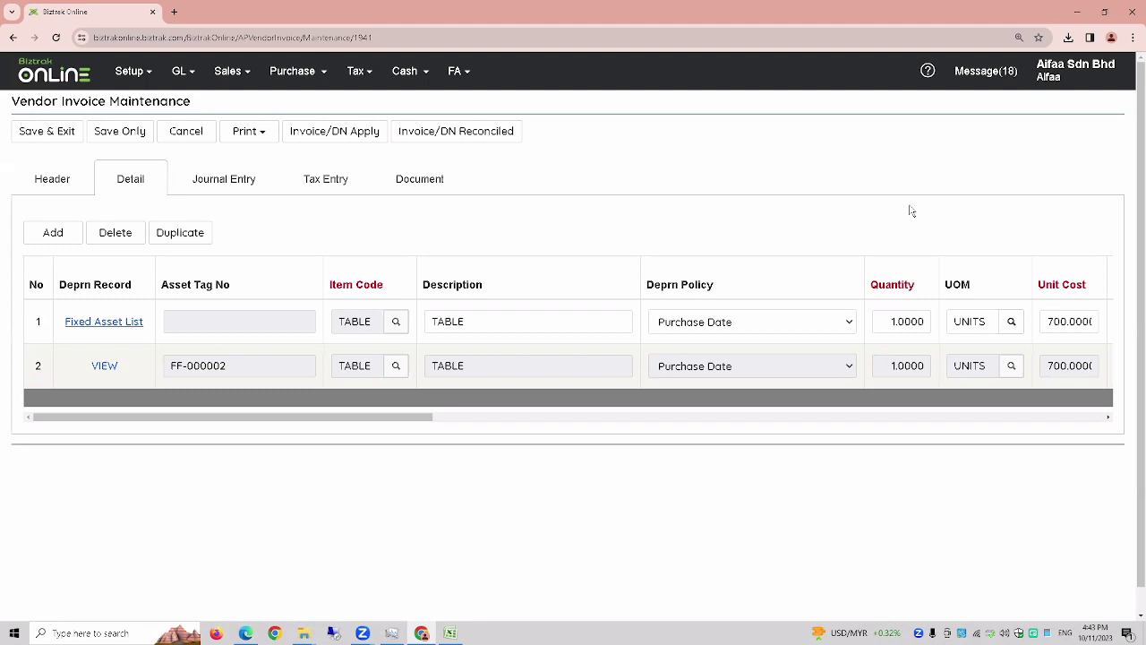
{"action": "left_click", "coordinate": [453, 78]}
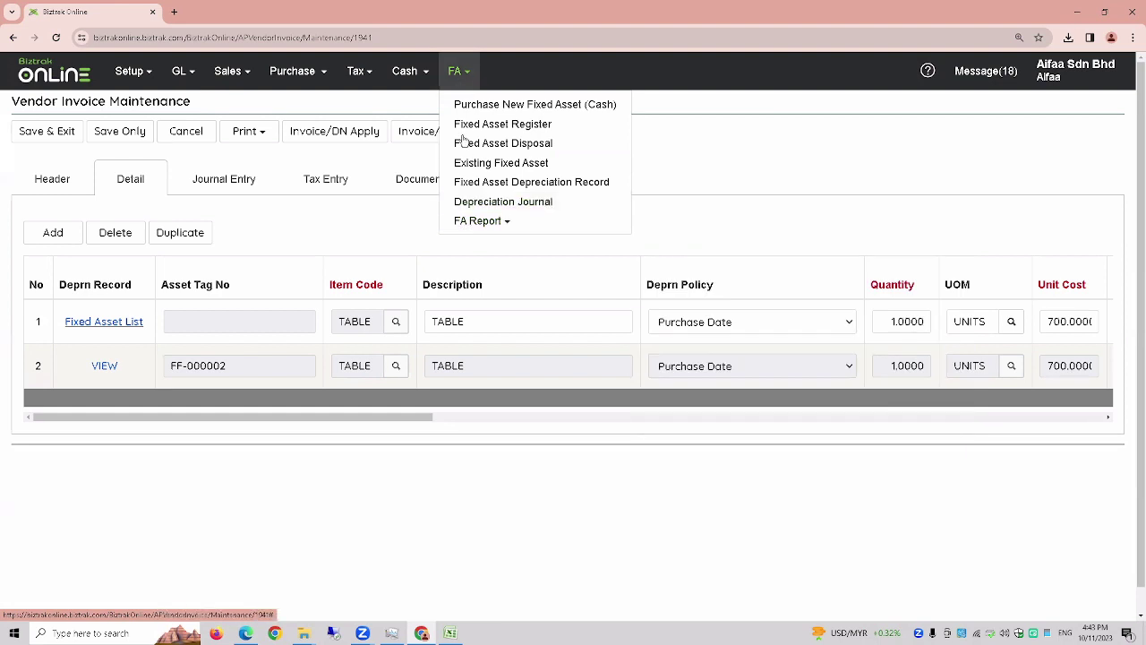
- Open Fixed Asset Details Report (By Category) with Date From 01-JAN-2023 and Date To 31-DEC-2023
{"action": "left_click", "coordinate": [471, 224]}
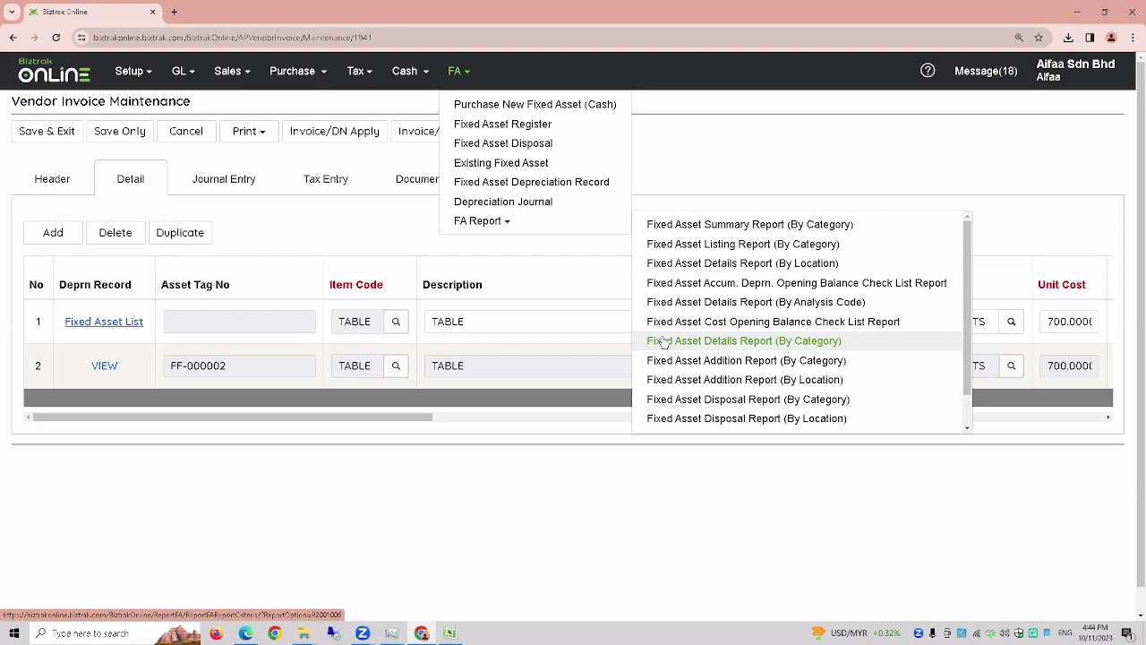
{"action": "left_click", "coordinate": [663, 341]}
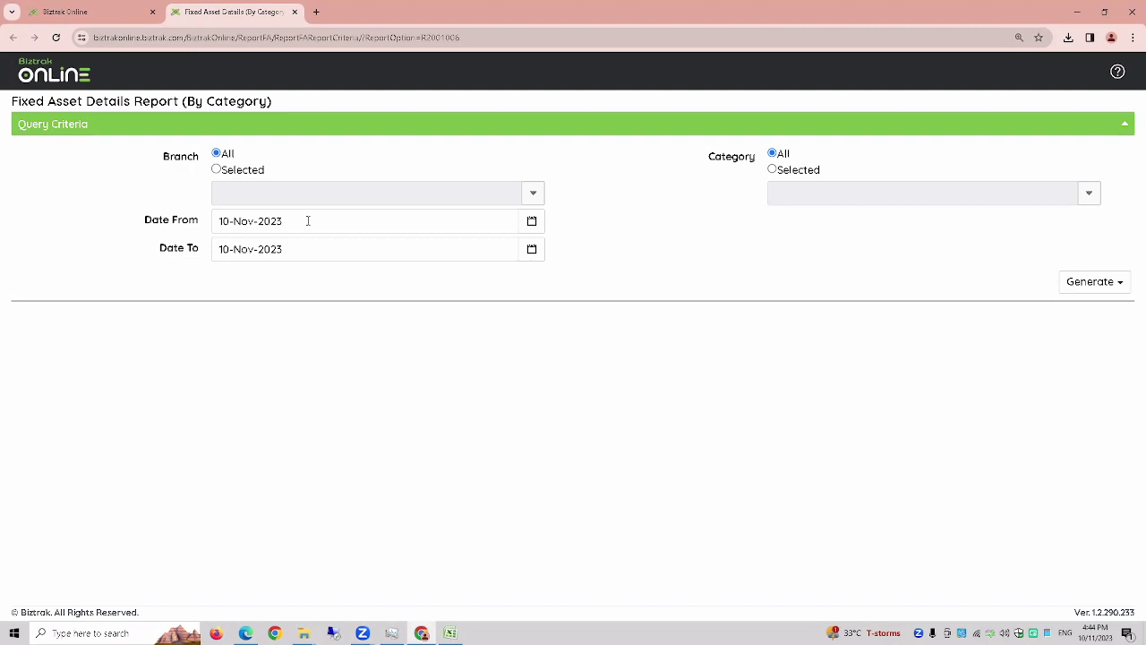
{"action": "left_click_drag", "start_coordinate": [308, 220], "coordinate": [187, 230]}
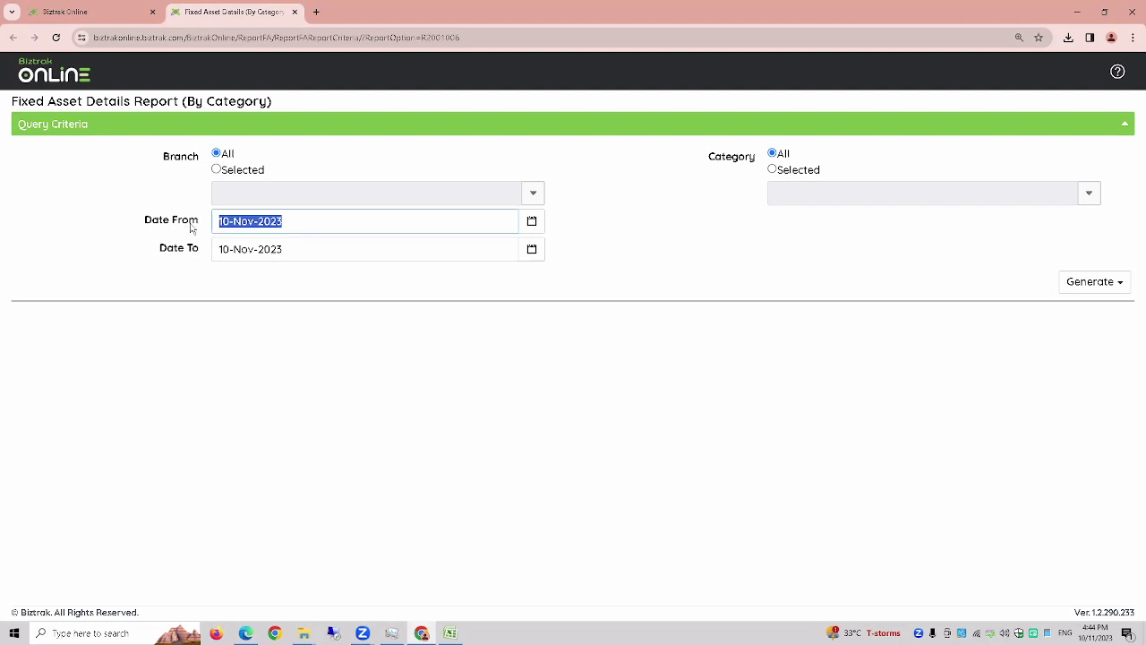
{"action": "type", "text": "01-"}
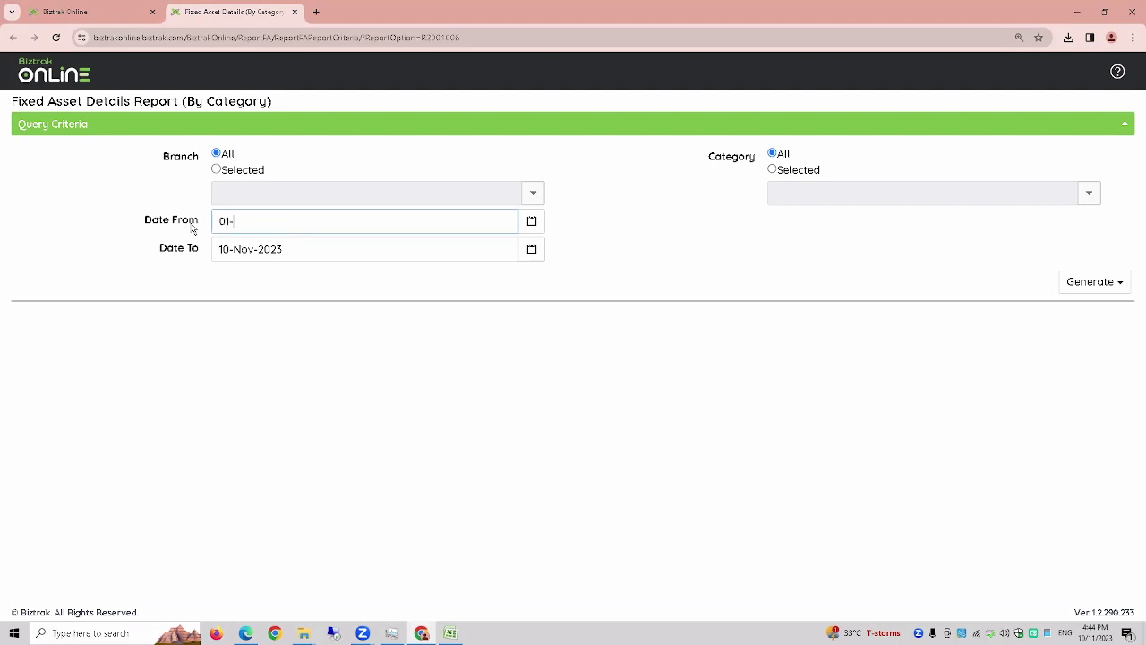
{"action": "type", "text": "JAN-2023"}
{"action": "key", "text": "Tab"}
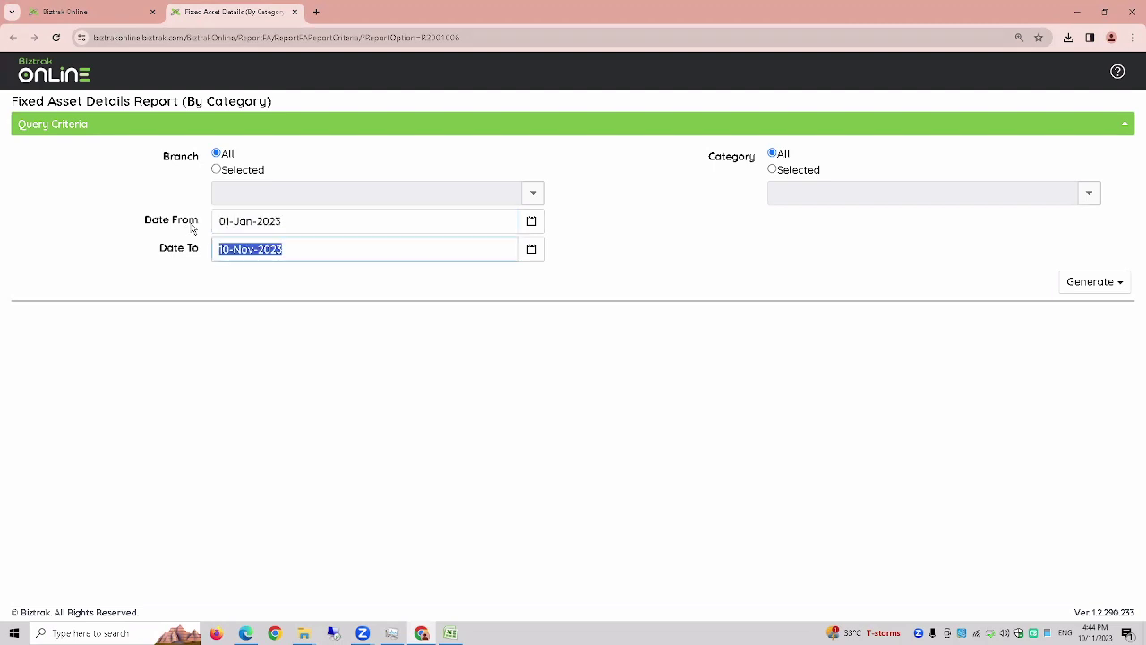
{"action": "type", "text": "31-"}
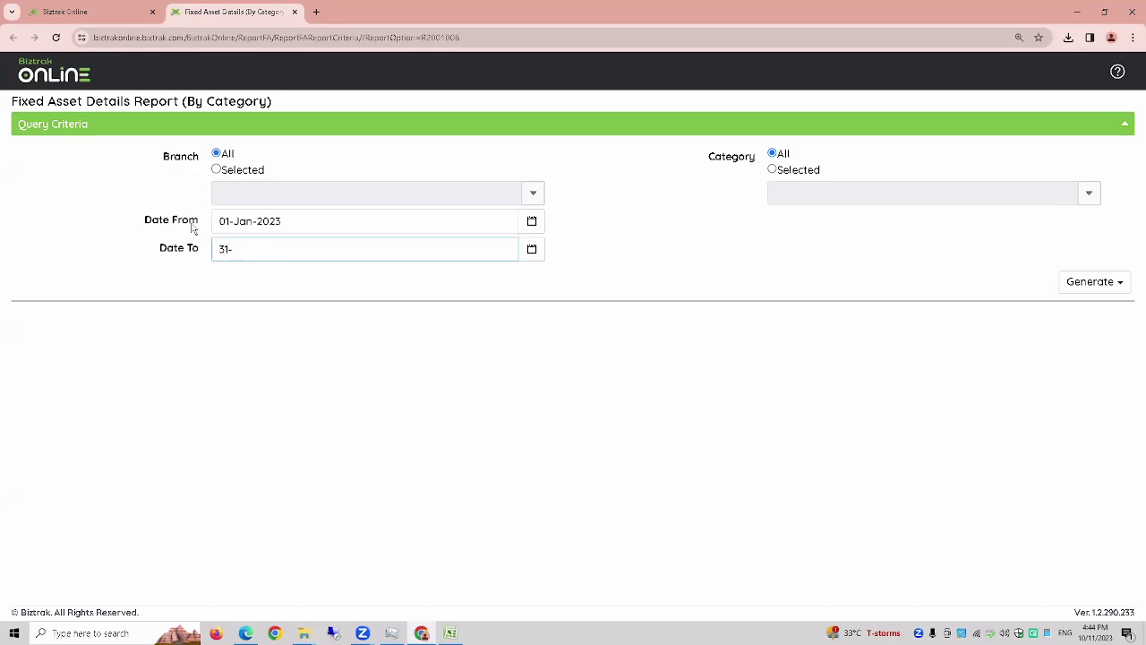
{"action": "type", "text": "DEC-2023"}
{"action": "key", "text": "Tab"}
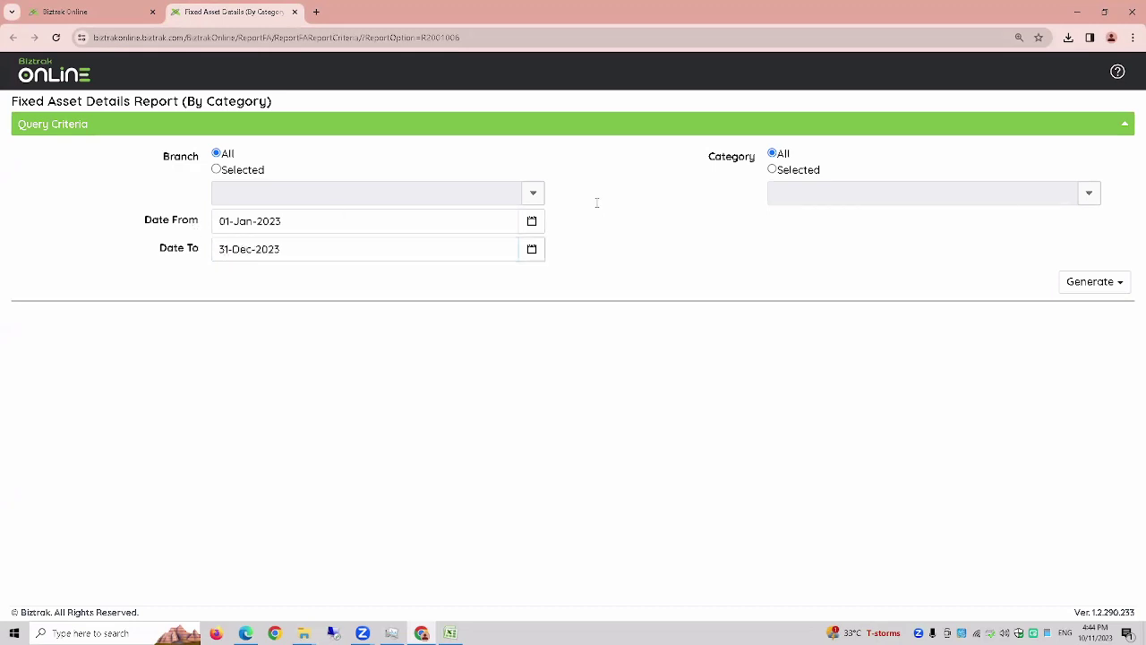
{"action": "left_click", "coordinate": [1100, 282]}
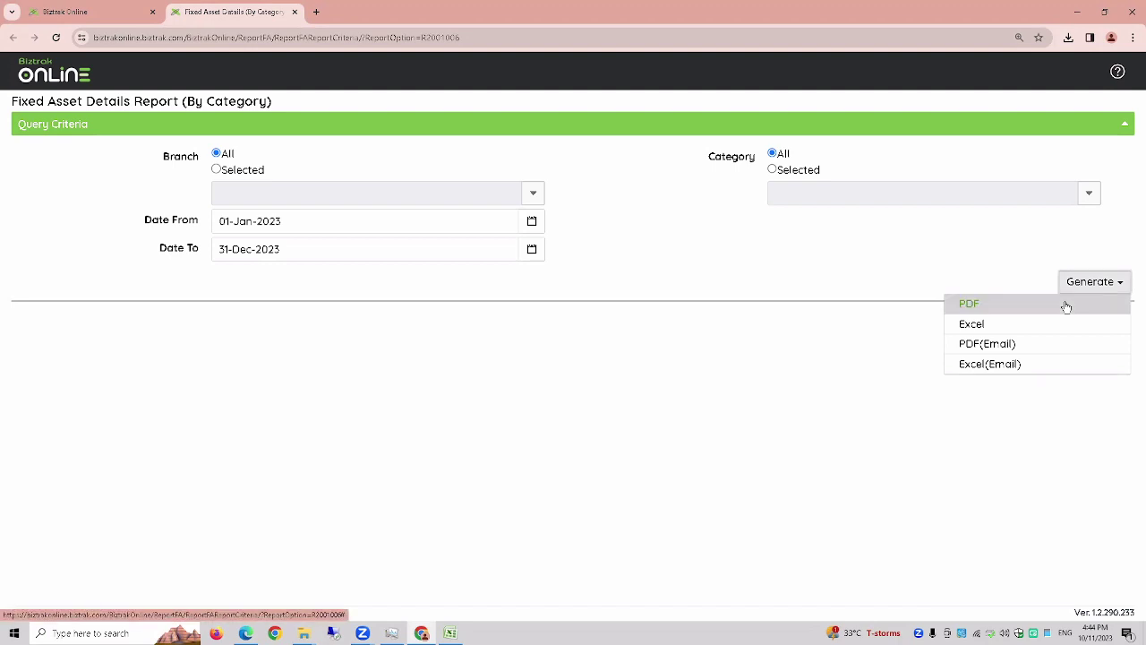
- Generate the report as a PDF and highlight asset FF-000001 under FURNITURE & FITTINGS
{"action": "left_click", "coordinate": [1067, 306]}
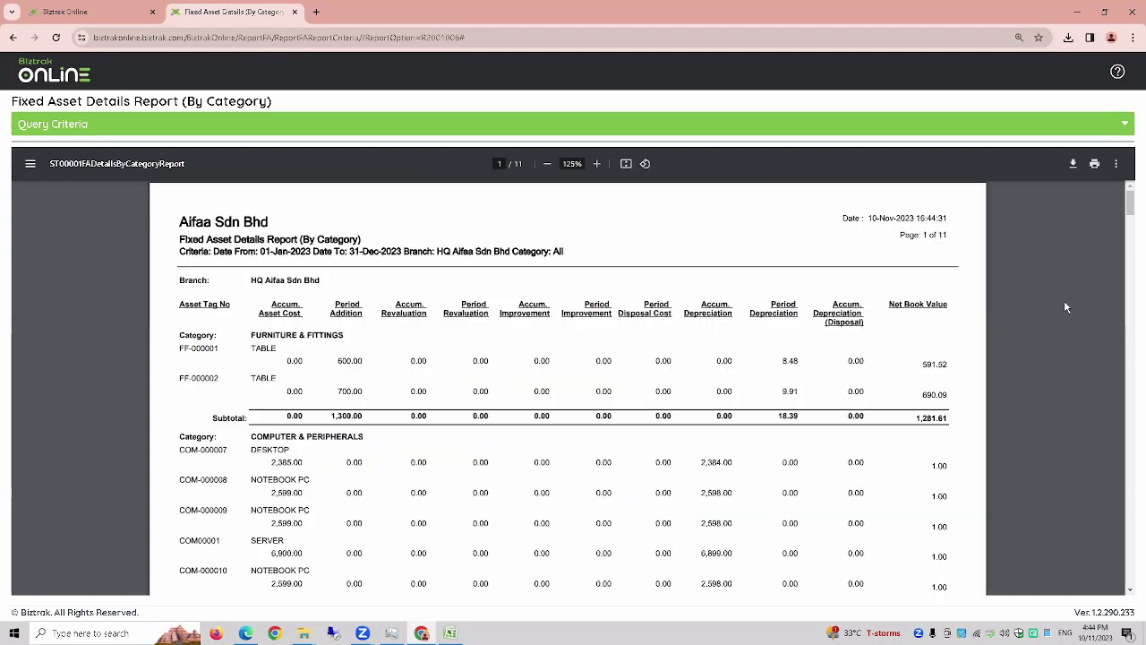
{"action": "scroll", "coordinate": [1065, 307], "scroll_direction": "down", "scroll_amount": 1}
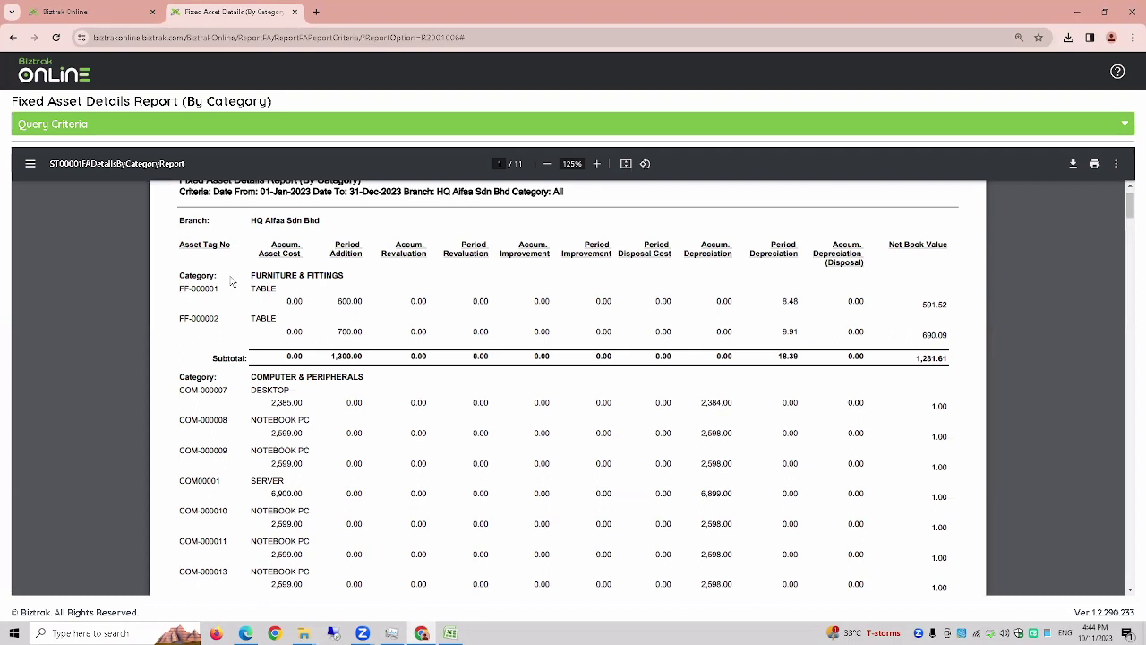
{"action": "left_click_drag", "start_coordinate": [180, 288], "coordinate": [222, 319]}
{"action": "left_click_drag", "start_coordinate": [252, 275], "coordinate": [344, 276]}
- Scroll to the report's 73,417.62 grand total, then advance the tutorial slides to the end
{"action": "scroll", "coordinate": [352, 332], "scroll_direction": "down", "scroll_amount": 15}
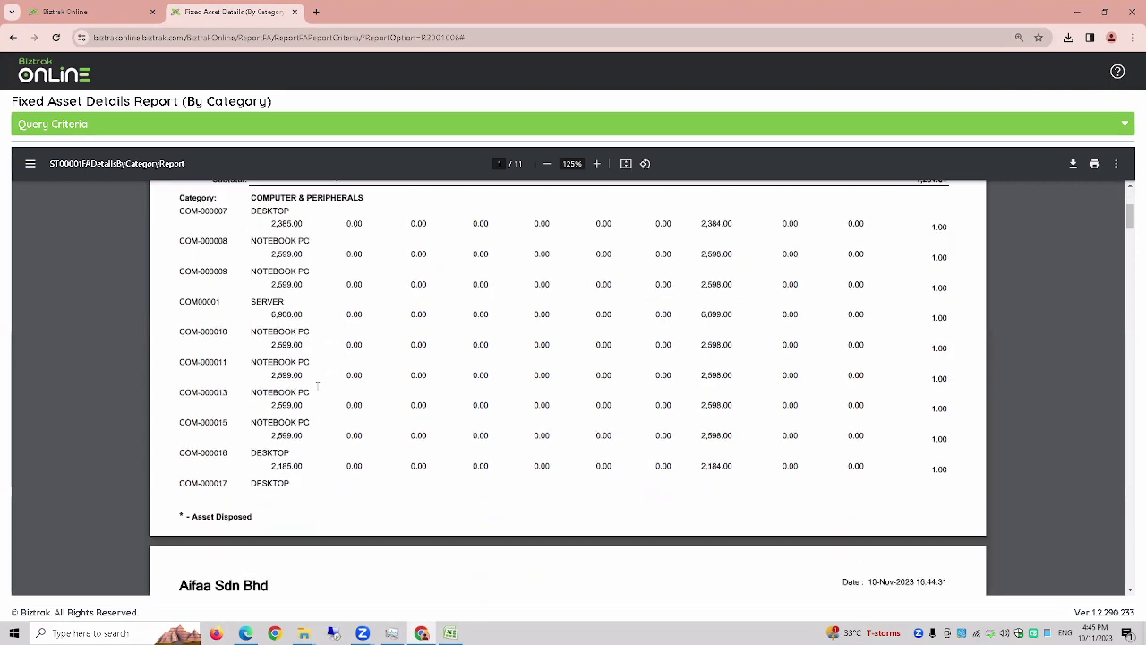
{"action": "scroll", "coordinate": [318, 391], "scroll_direction": "down", "scroll_amount": 20}
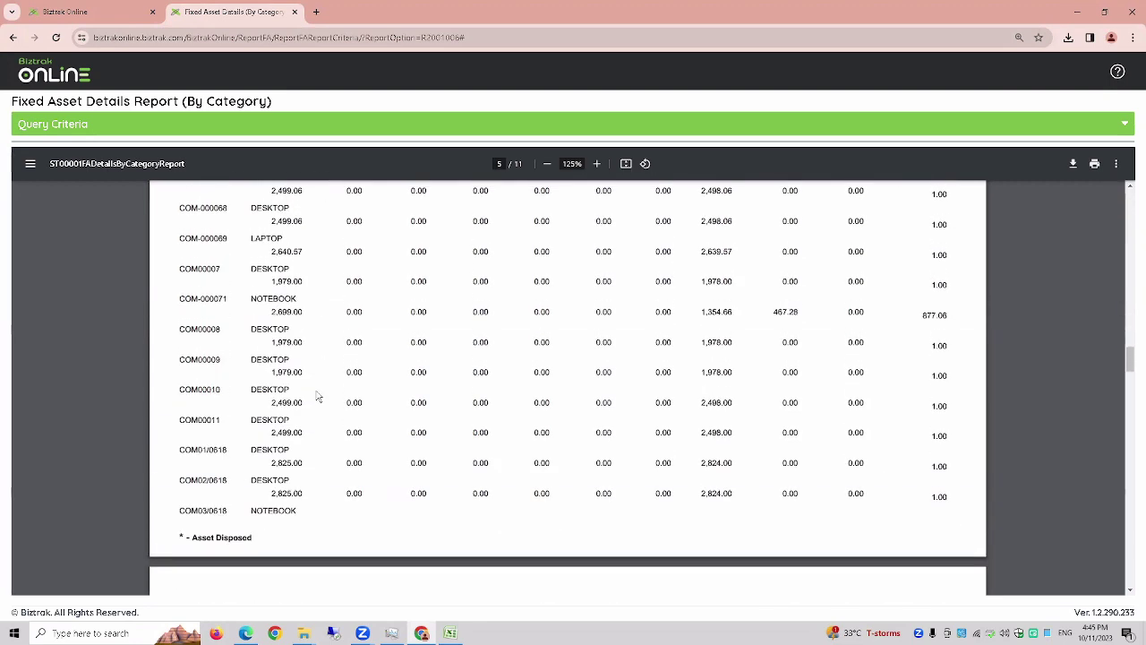
{"action": "scroll", "coordinate": [315, 395], "scroll_direction": "down", "scroll_amount": 15}
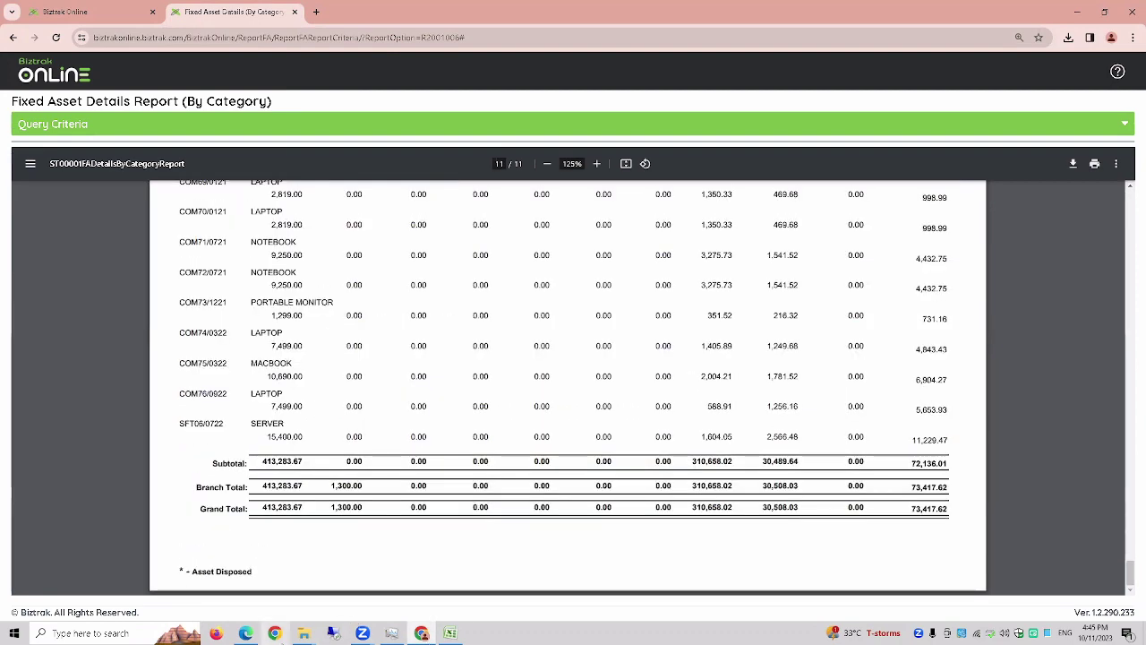
{"action": "left_click", "coordinate": [246, 634]}
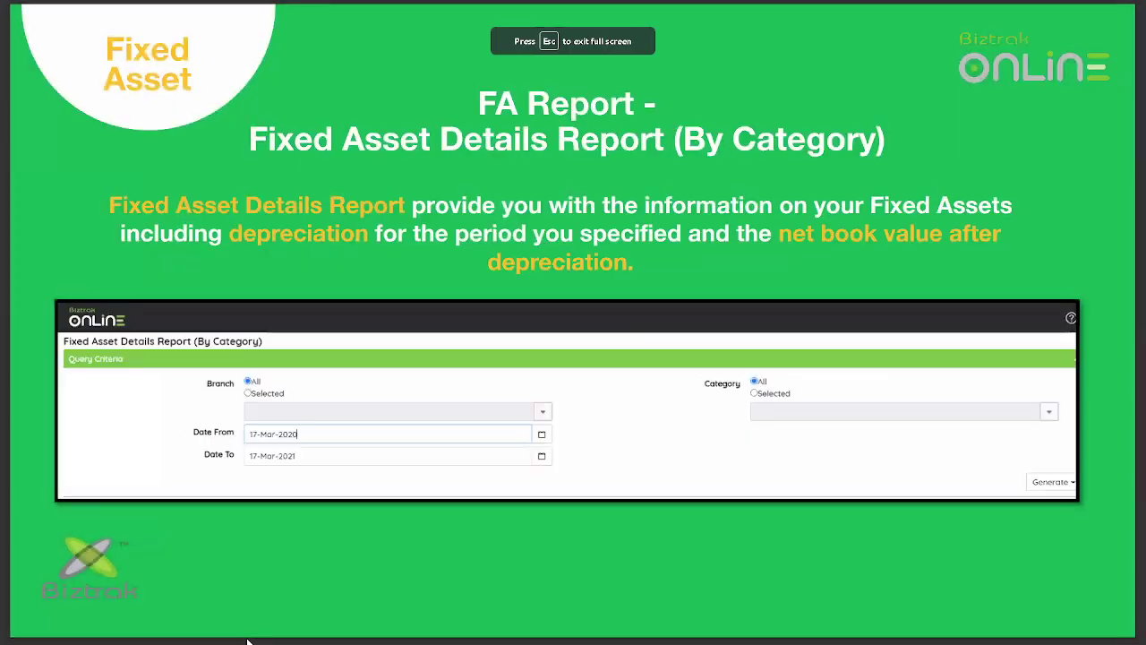
{"action": "scroll", "coordinate": [249, 638], "scroll_direction": "down", "scroll_amount": 4}
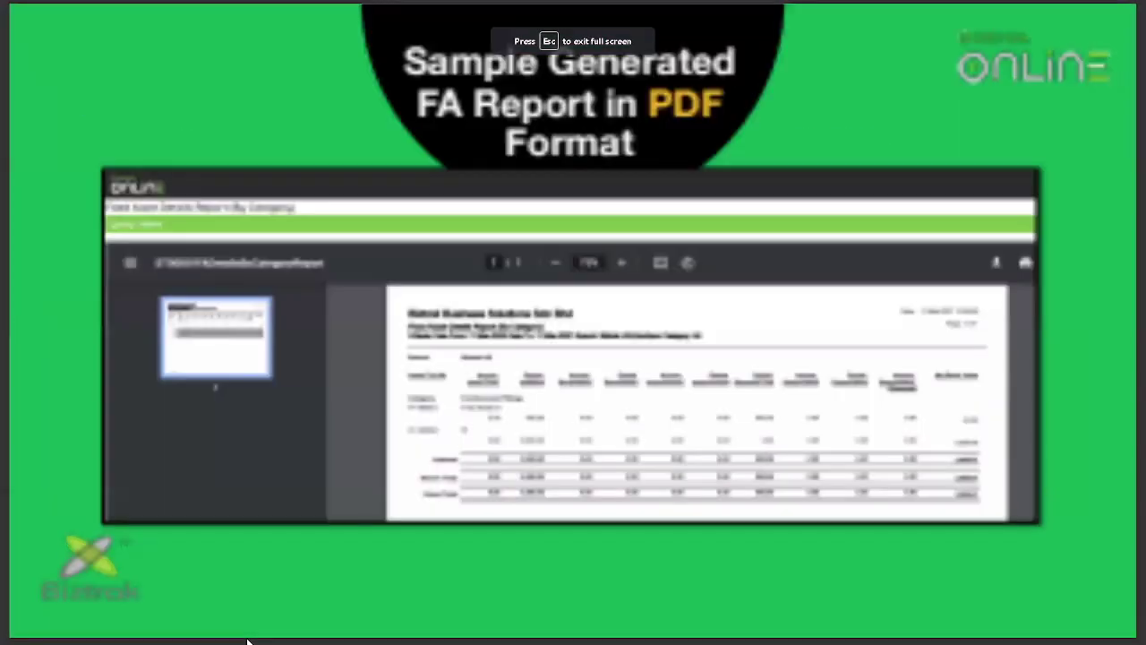